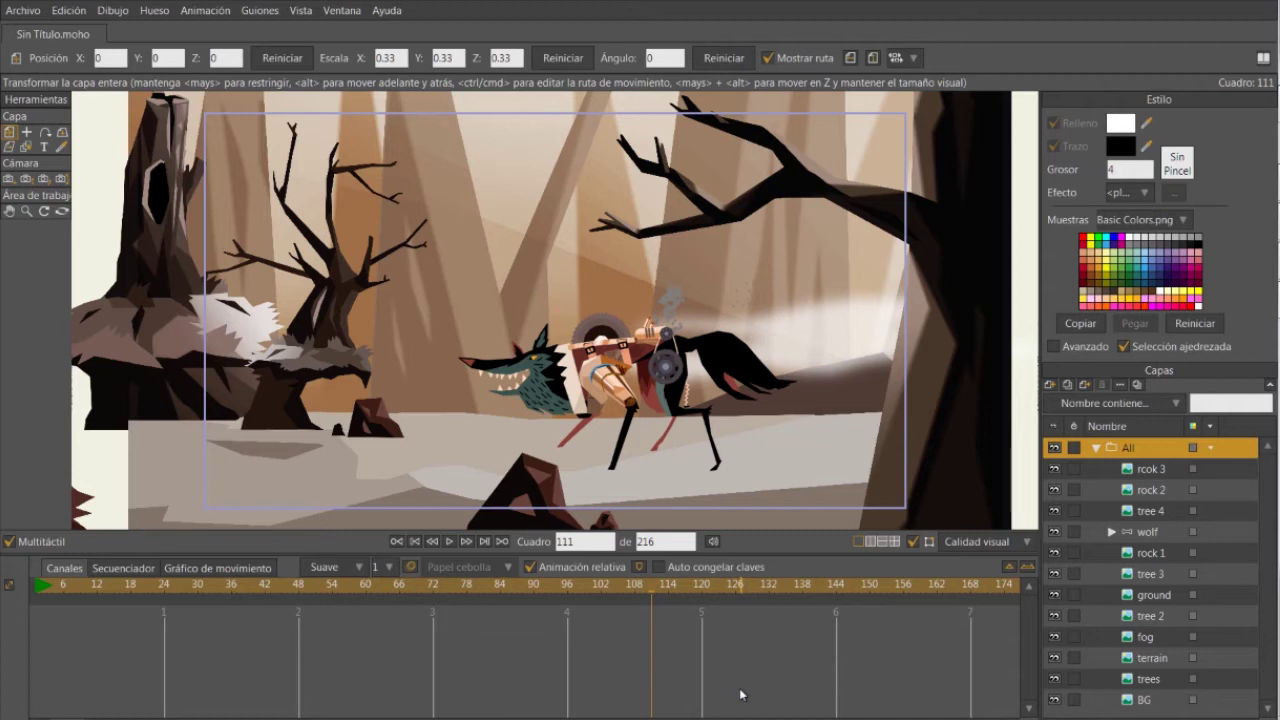
Select the wolf layer and examine the character's bone rig within the forest scene.
{"action": "left_click", "coordinate": [1128, 533]}
{"action": "scroll", "coordinate": [743, 466], "scroll_direction": "up", "scroll_amount": 3}
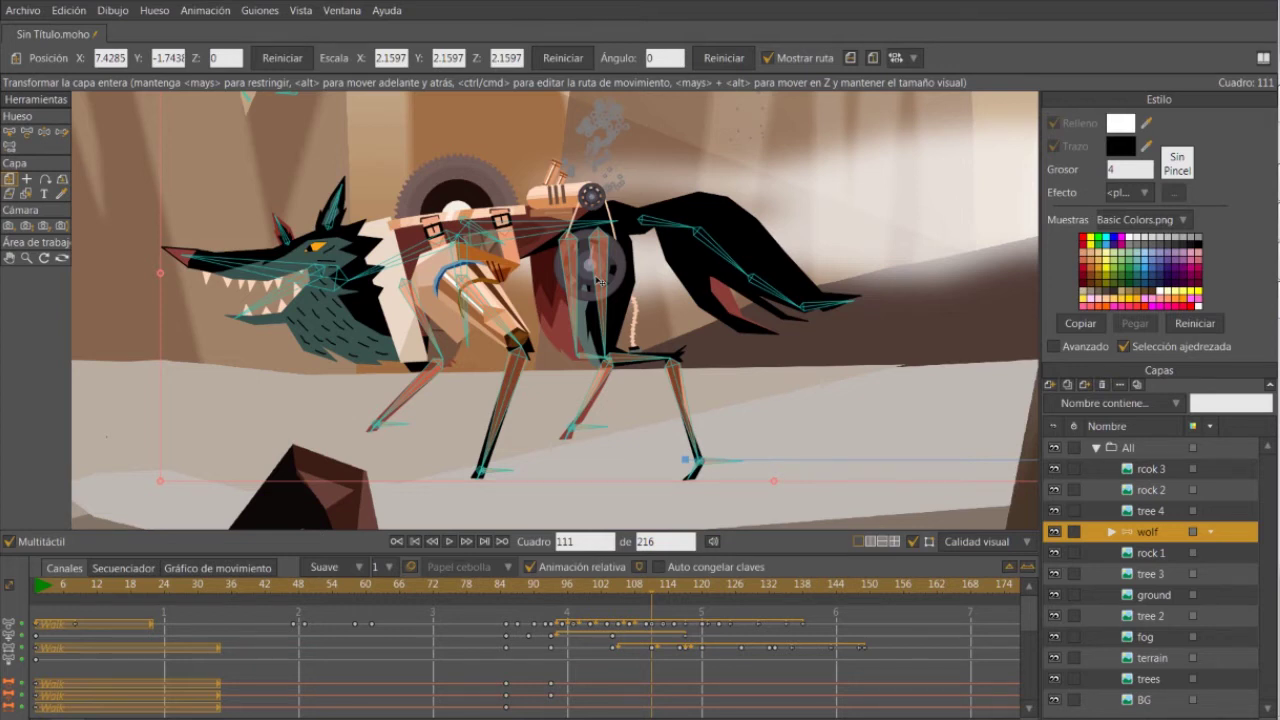
{"action": "scroll", "coordinate": [598, 282], "scroll_direction": "down", "scroll_amount": 5}
{"action": "scroll", "coordinate": [757, 214], "scroll_direction": "up", "scroll_amount": 3}
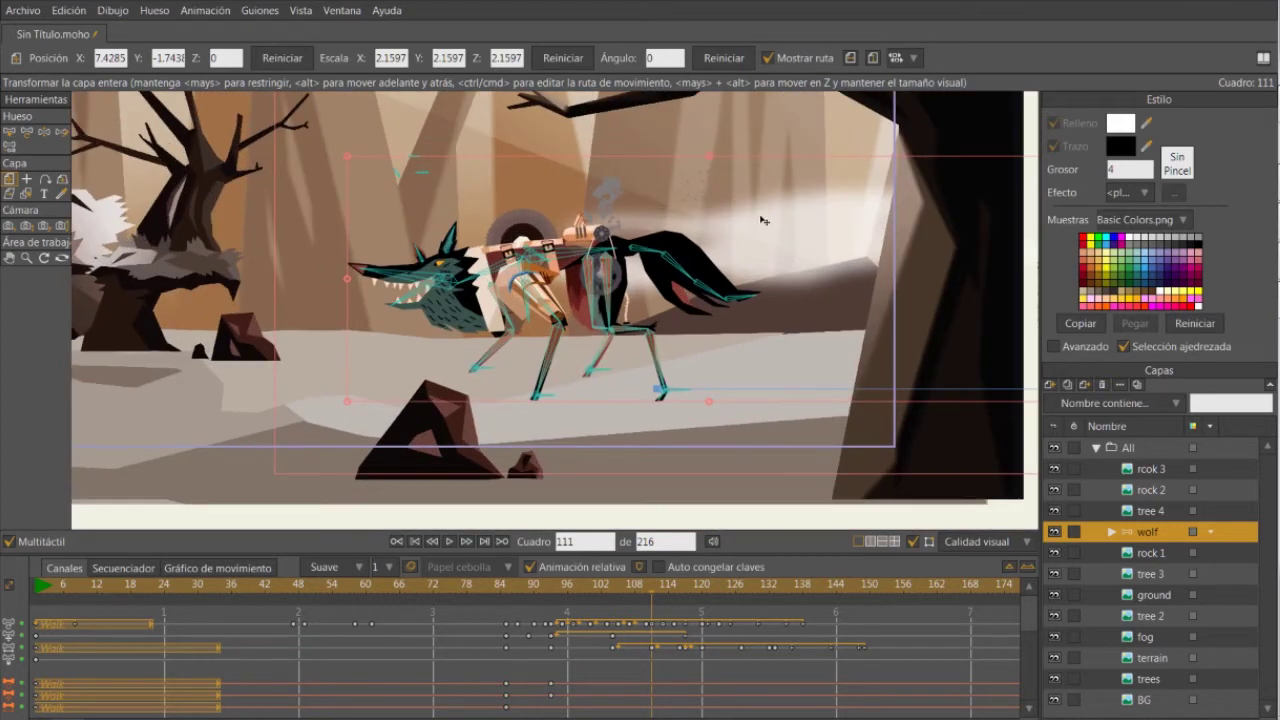
{"action": "scroll", "coordinate": [746, 252], "scroll_direction": "up", "scroll_amount": 4}
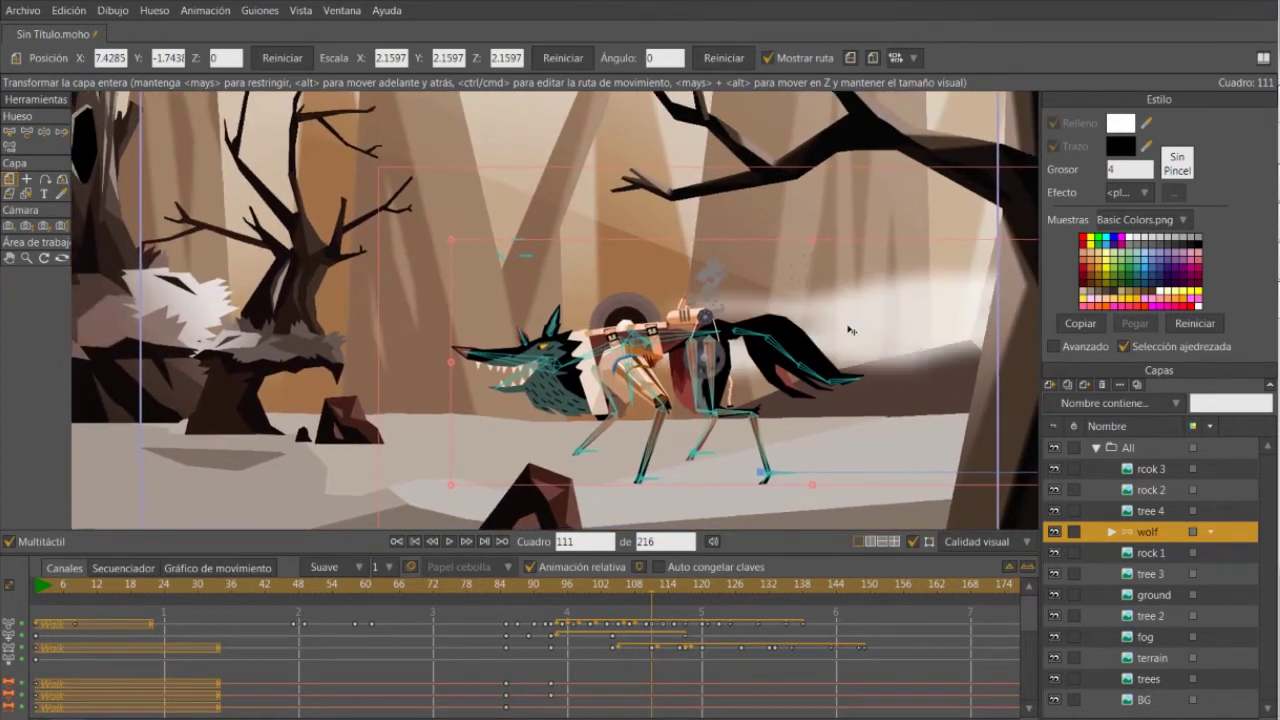
Play the wolf animation, hide the bone overlays during playback, and stop it.
{"action": "left_click", "coordinate": [449, 541]}
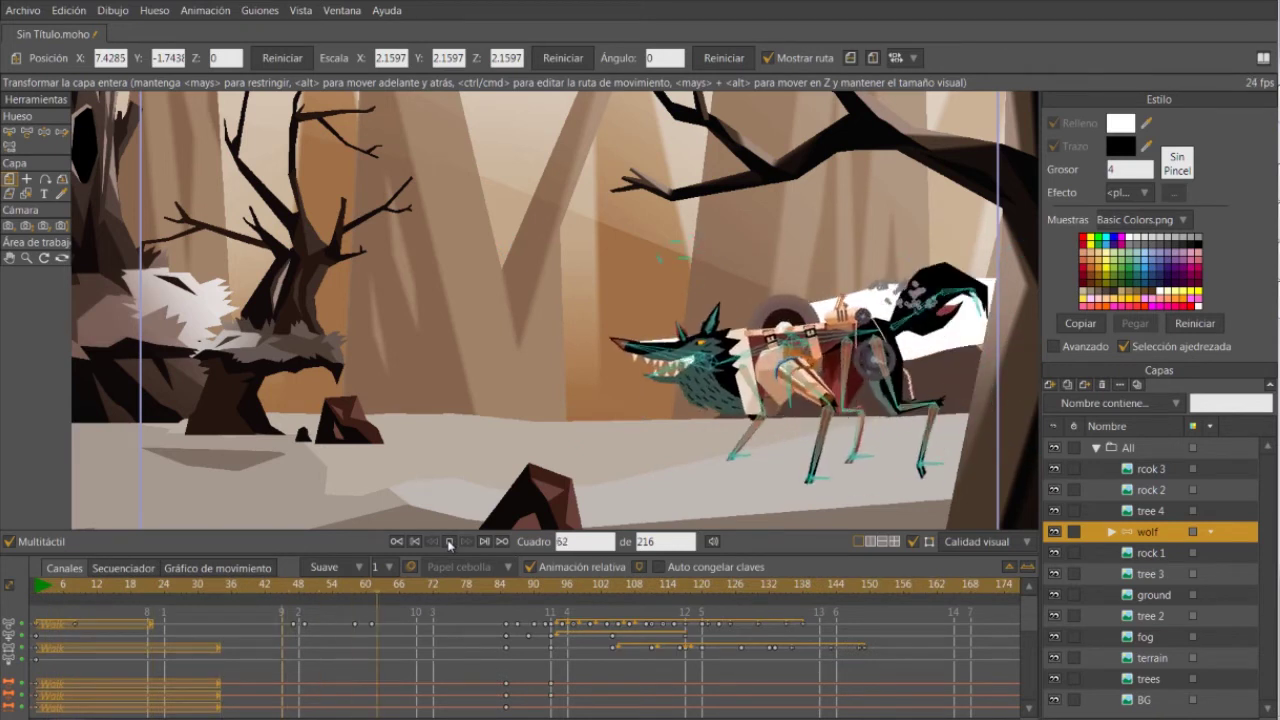
{"action": "left_click", "coordinate": [911, 542]}
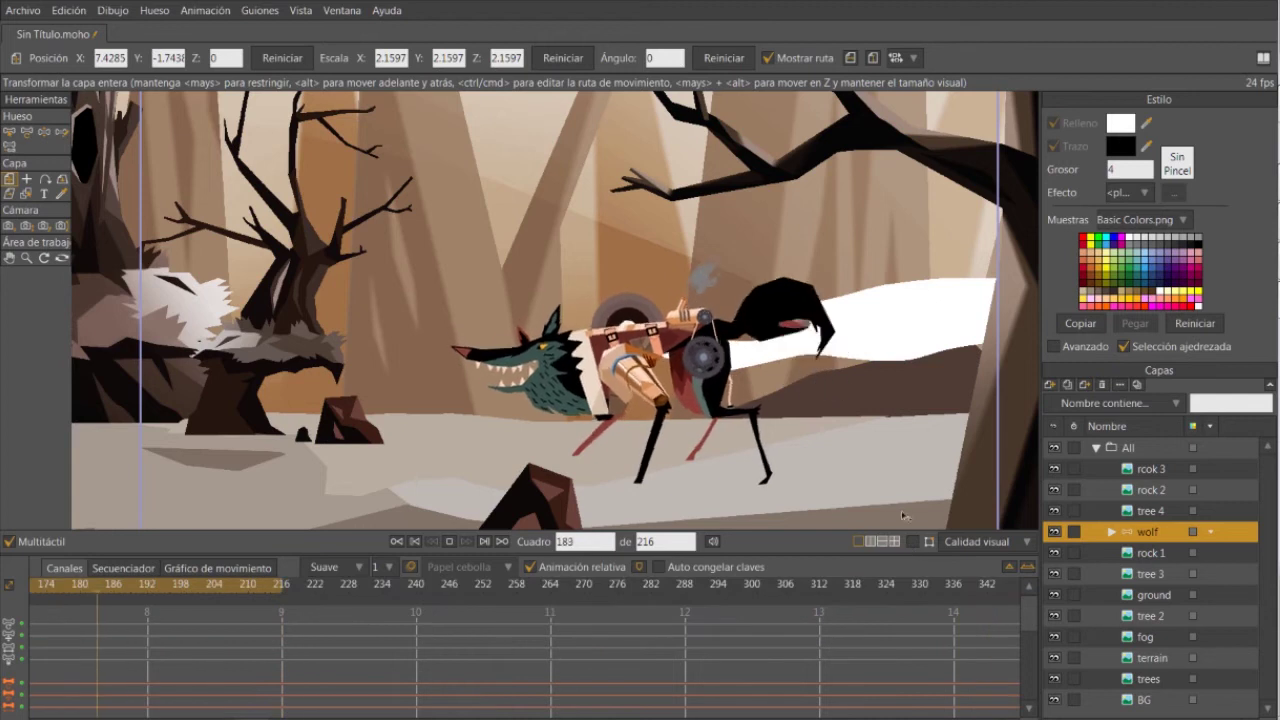
{"action": "left_click", "coordinate": [448, 545]}
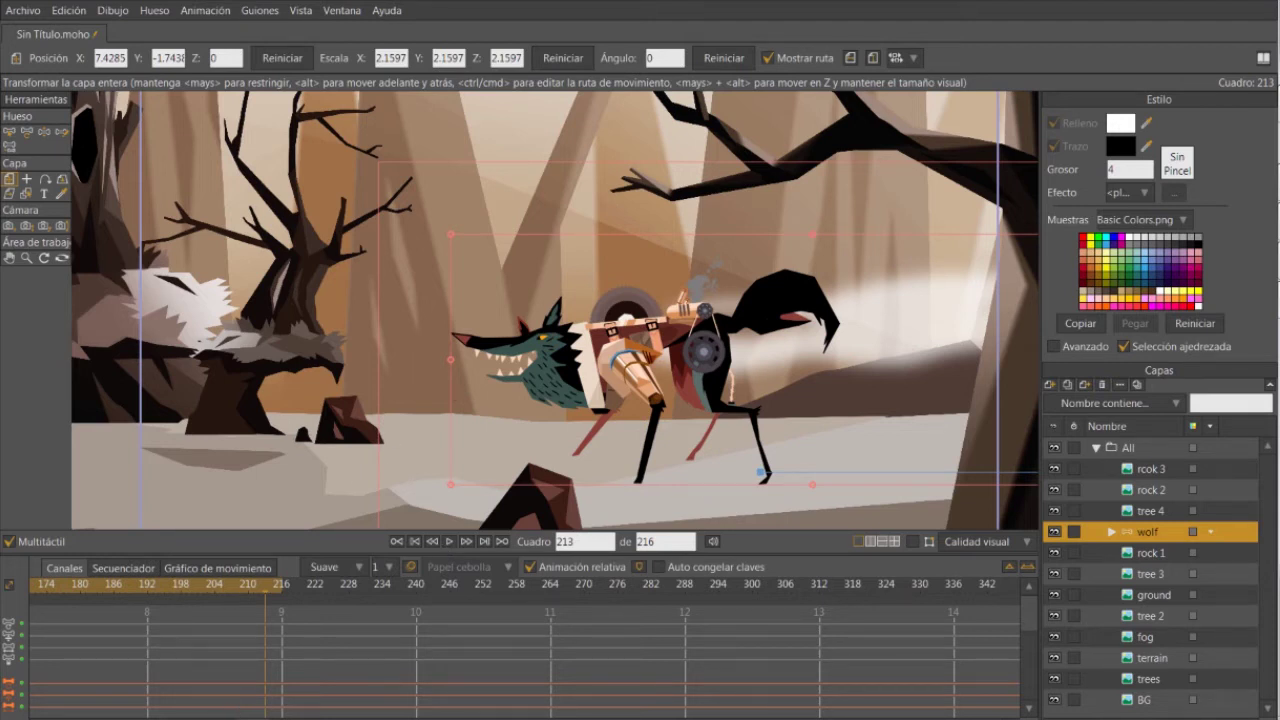
{"action": "scroll", "coordinate": [230, 698], "scroll_direction": "left", "scroll_amount": 5}
{"action": "scroll", "coordinate": [70, 680], "scroll_direction": "left", "scroll_amount": 3}
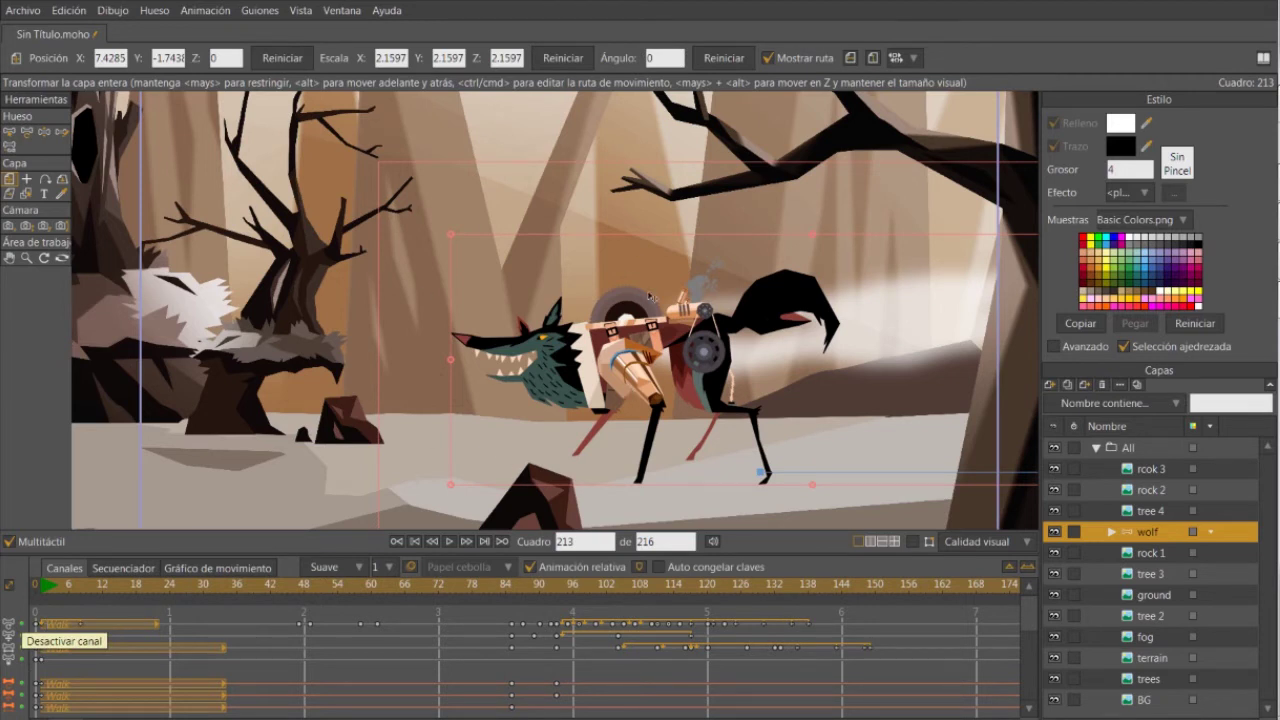
{"action": "scroll", "coordinate": [508, 263], "scroll_direction": "down", "scroll_amount": 1}
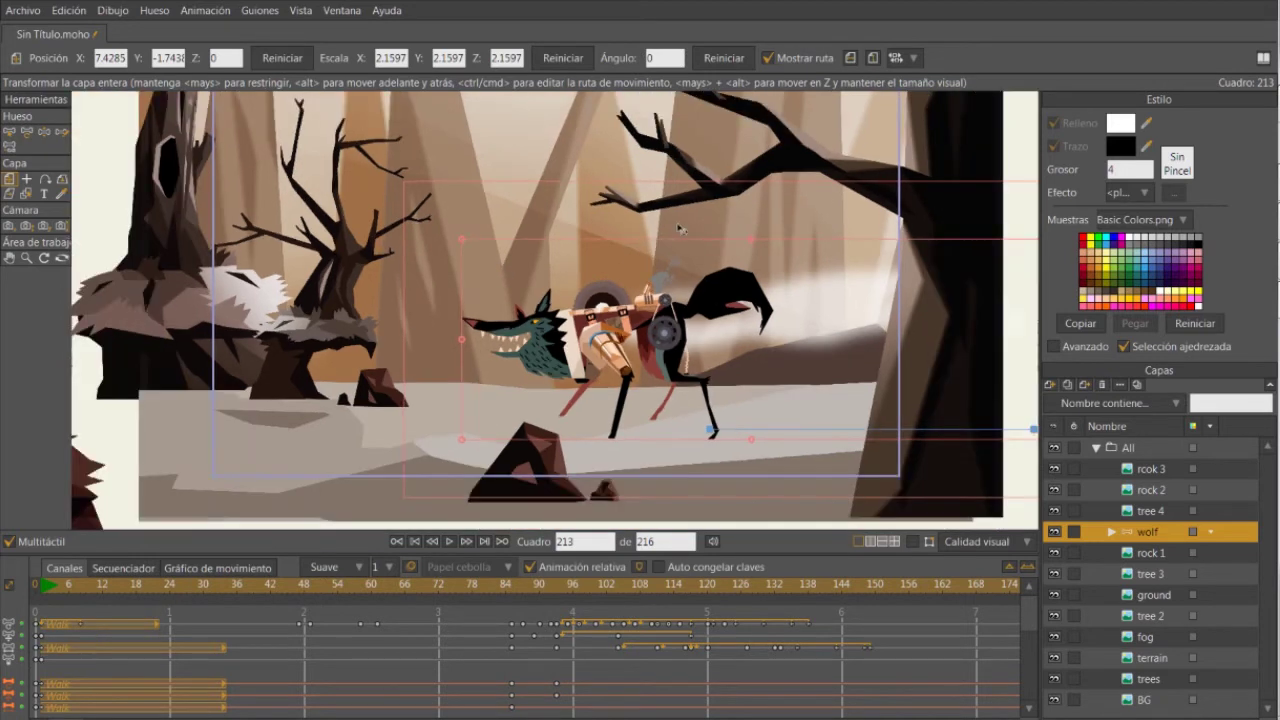
{"action": "scroll", "coordinate": [674, 184], "scroll_direction": "down", "scroll_amount": 1}
{"action": "left_click_drag", "start_coordinate": [634, 217], "coordinate": [638, 205]}
{"action": "key", "text": "ctrl+z"}
{"action": "left_click_drag", "start_coordinate": [953, 413], "coordinate": [857, 494]}
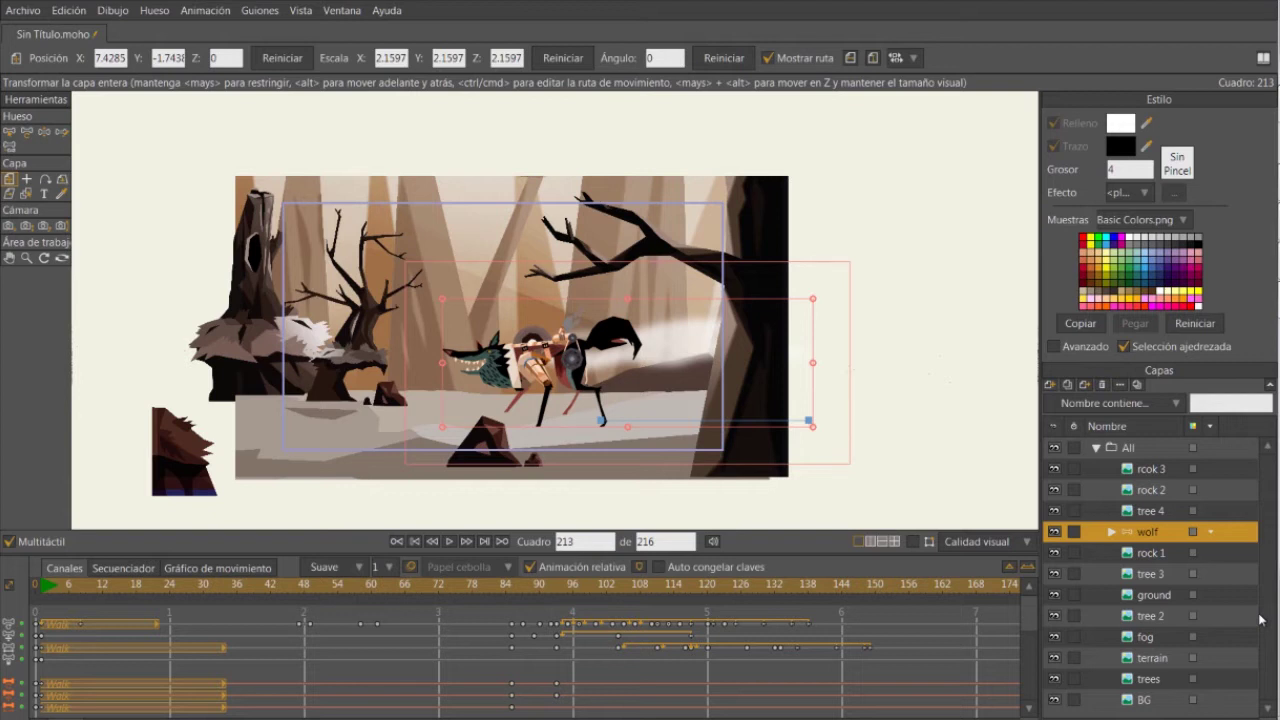
At frame 0, add a new vector layer directly above the rcok 3 layer inside the All group.
{"action": "left_click", "coordinate": [1161, 470]}
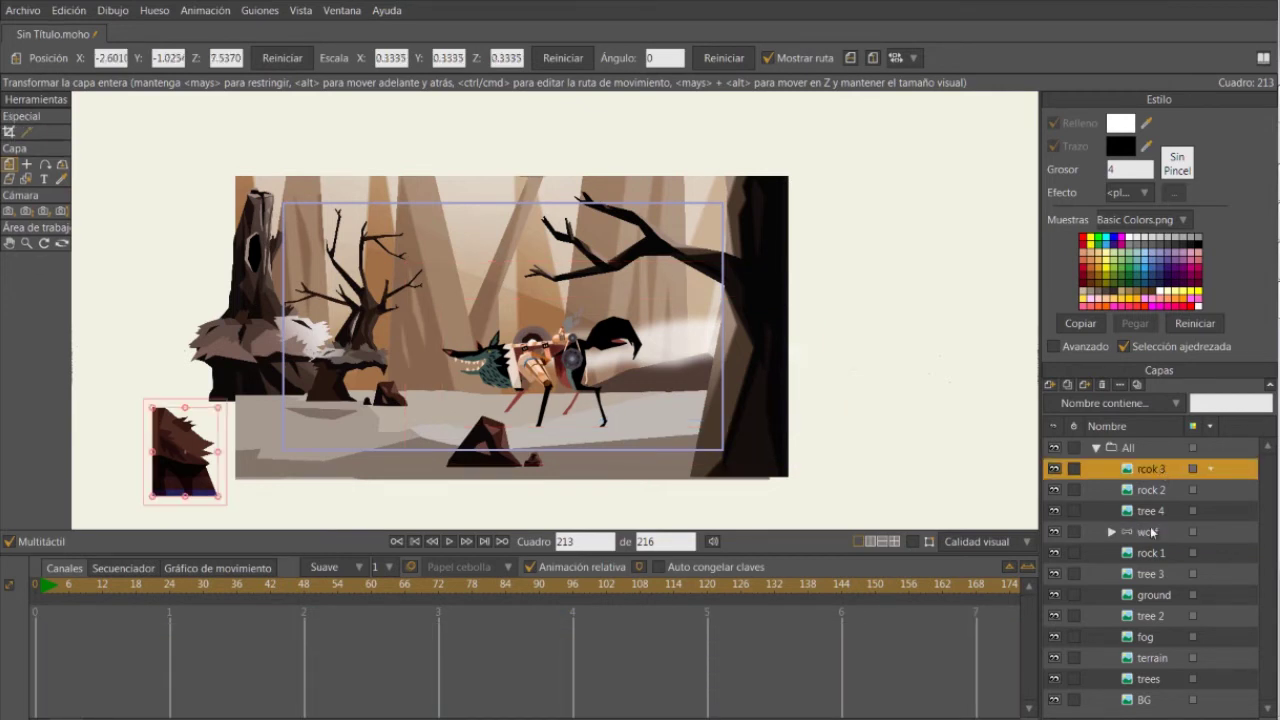
{"action": "left_click", "coordinate": [1099, 452]}
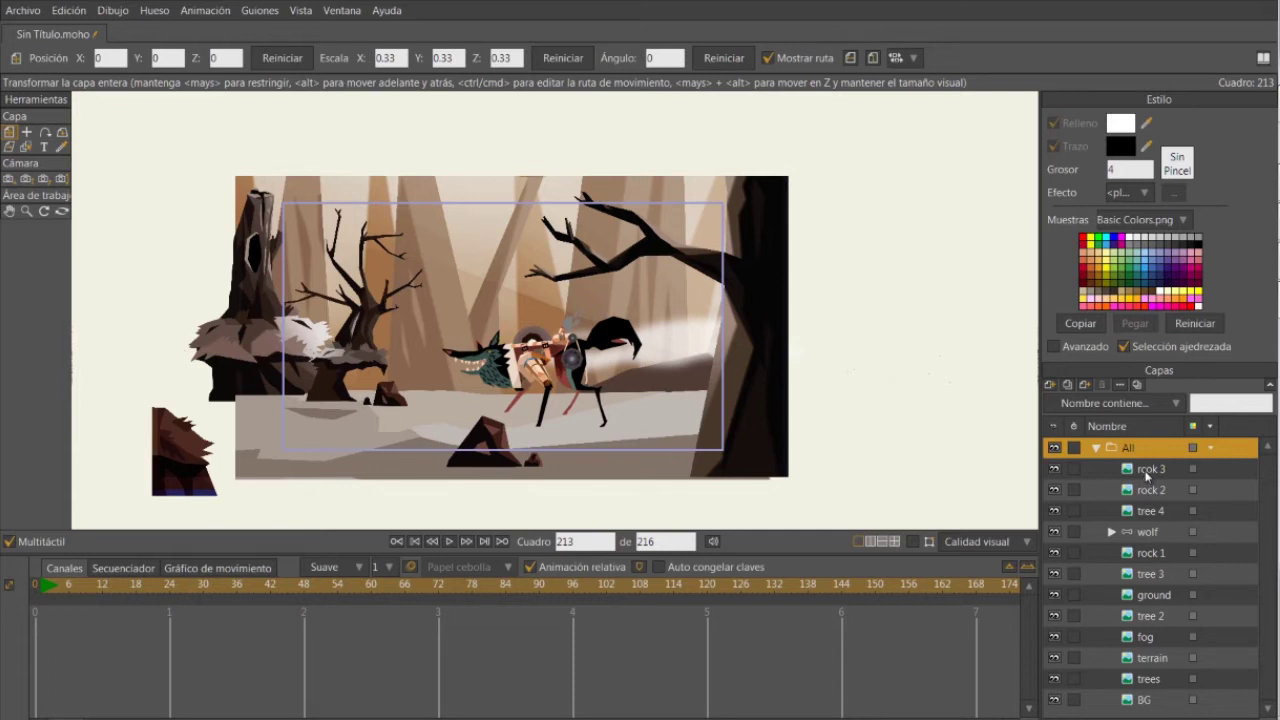
{"action": "left_click", "coordinate": [1147, 476]}
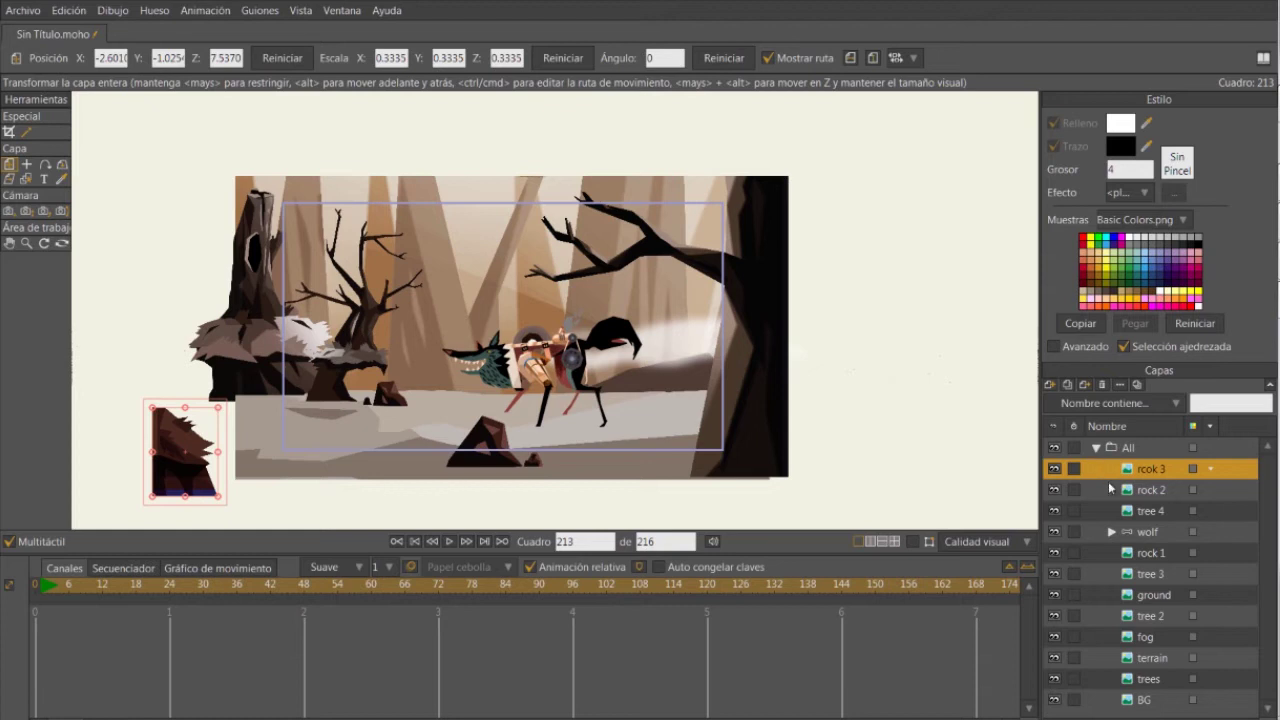
{"action": "left_click", "coordinate": [1053, 385]}
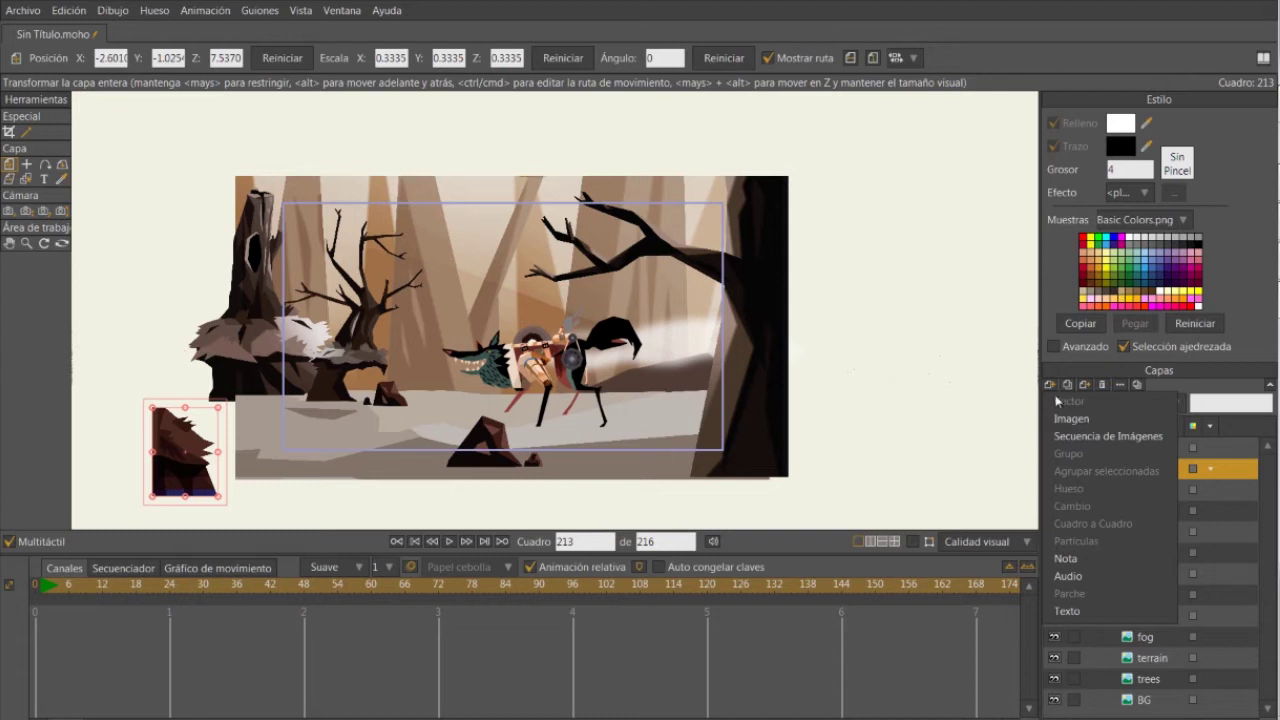
{"action": "left_click", "coordinate": [40, 588]}
{"action": "left_click", "coordinate": [38, 589]}
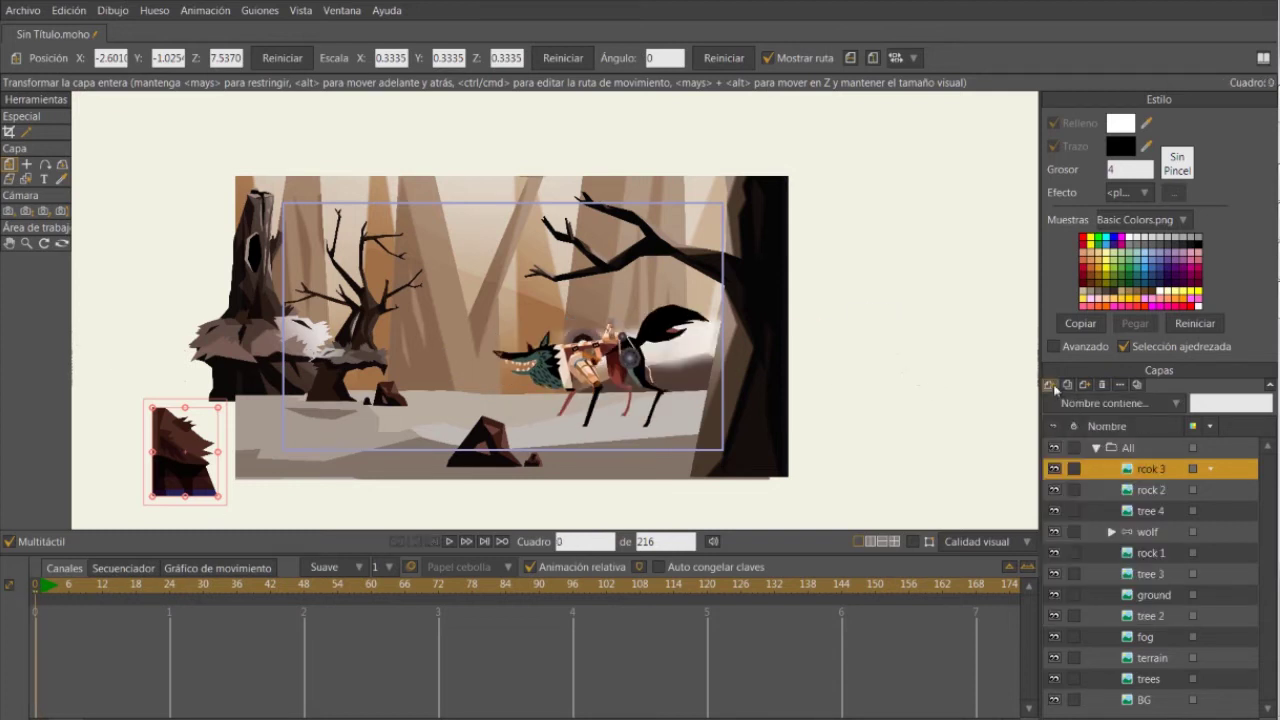
{"action": "left_click", "coordinate": [1051, 386]}
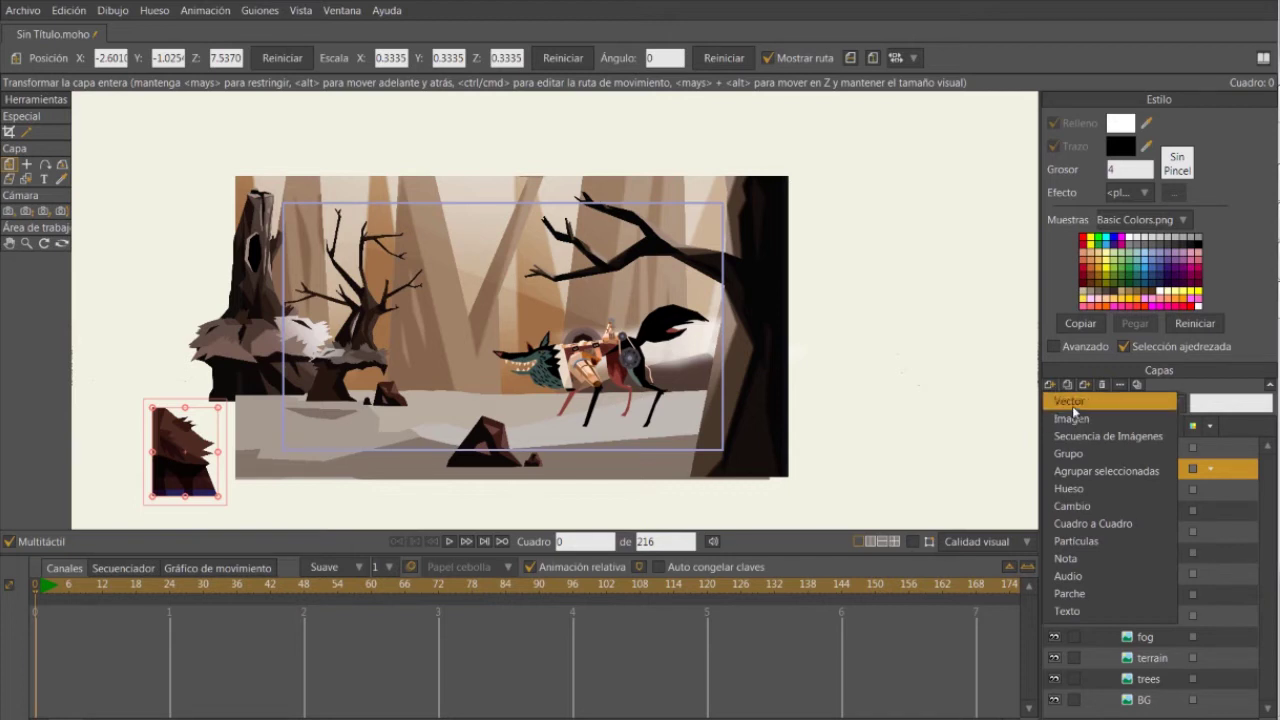
{"action": "left_click", "coordinate": [1072, 406]}
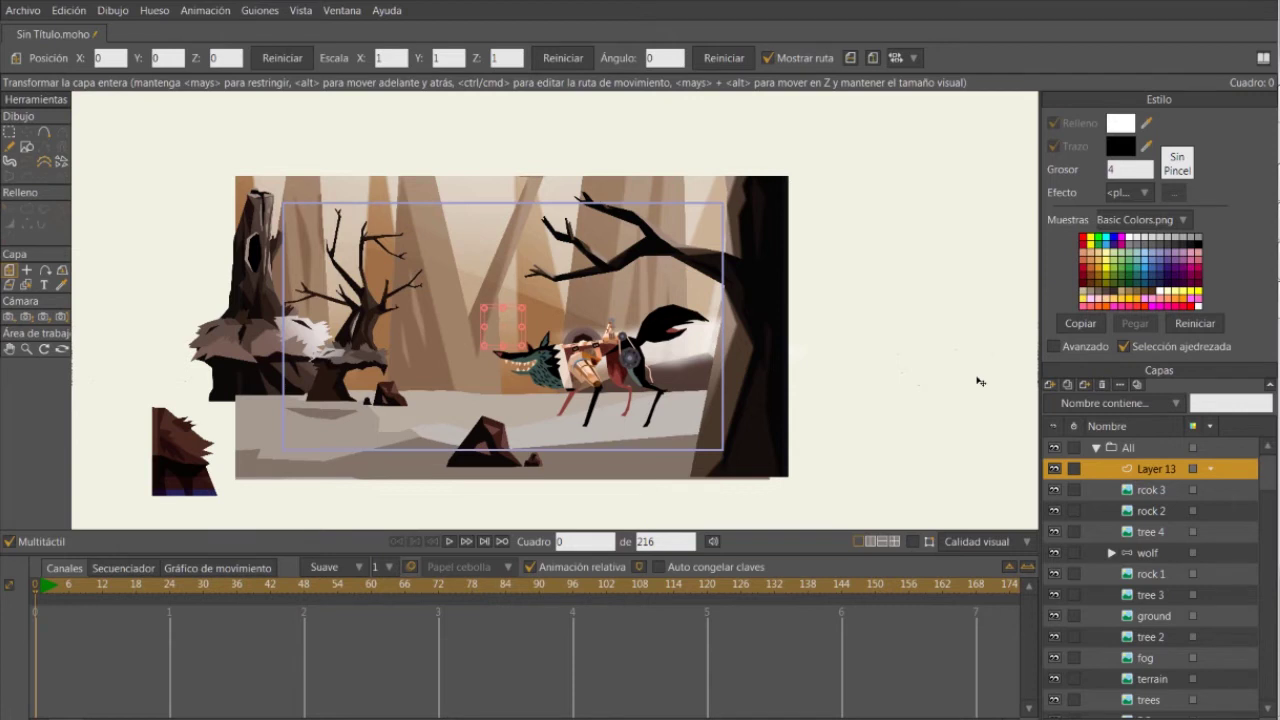
Turn the drawing overlays on and draw a closed, elongated rounded shape with the Add Point tool in the empty area beside the large tree.
{"action": "key", "text": "a"}
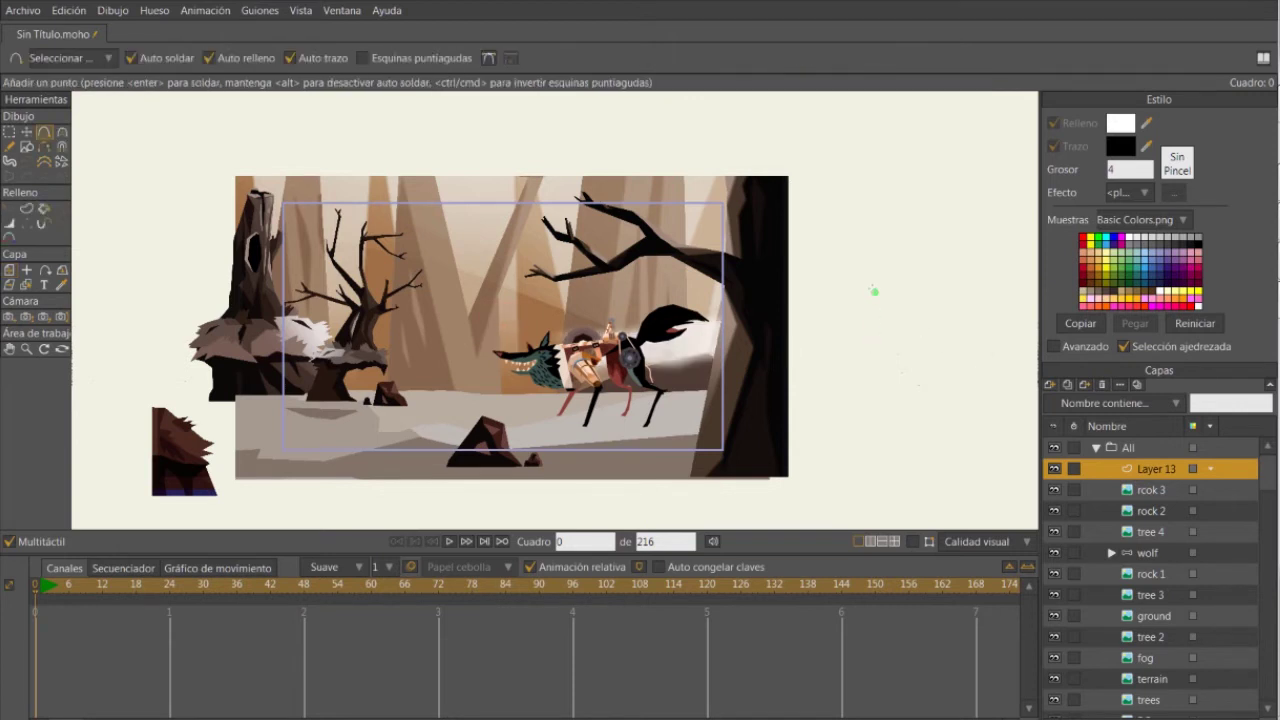
{"action": "left_click", "coordinate": [918, 544]}
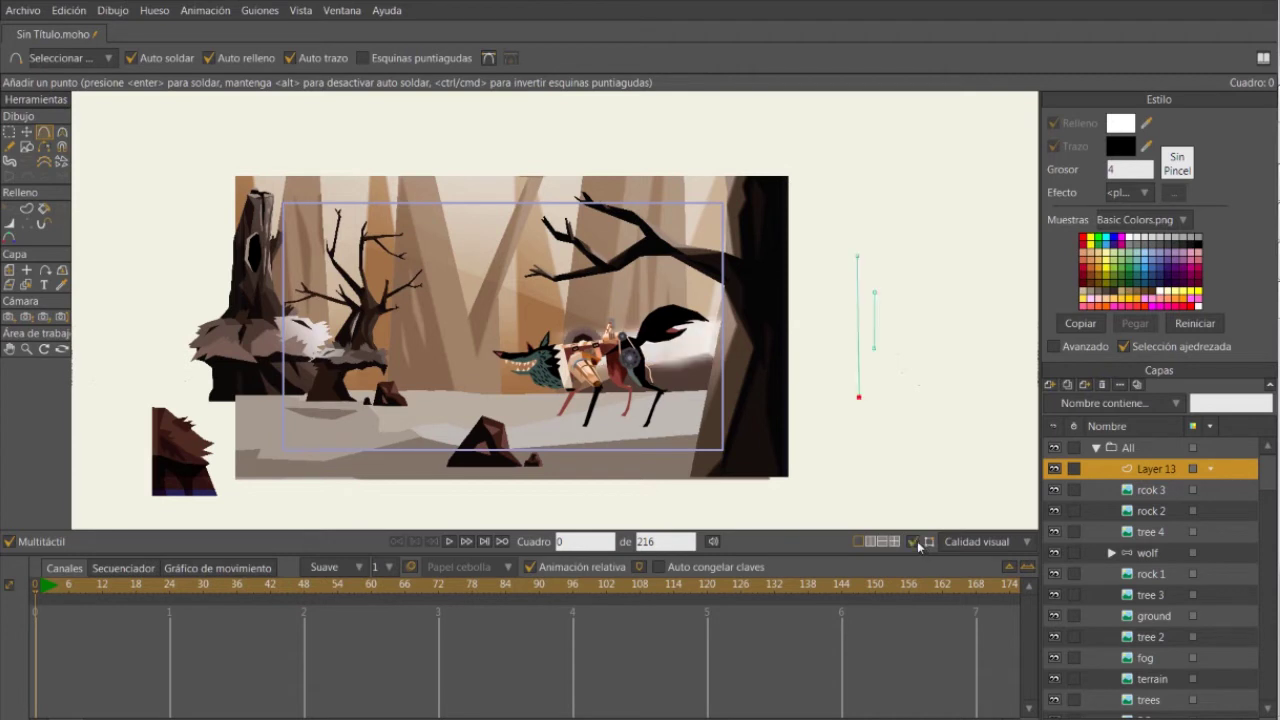
{"action": "left_click", "coordinate": [866, 241]}
{"action": "left_click_drag", "start_coordinate": [872, 340], "coordinate": [867, 380]}
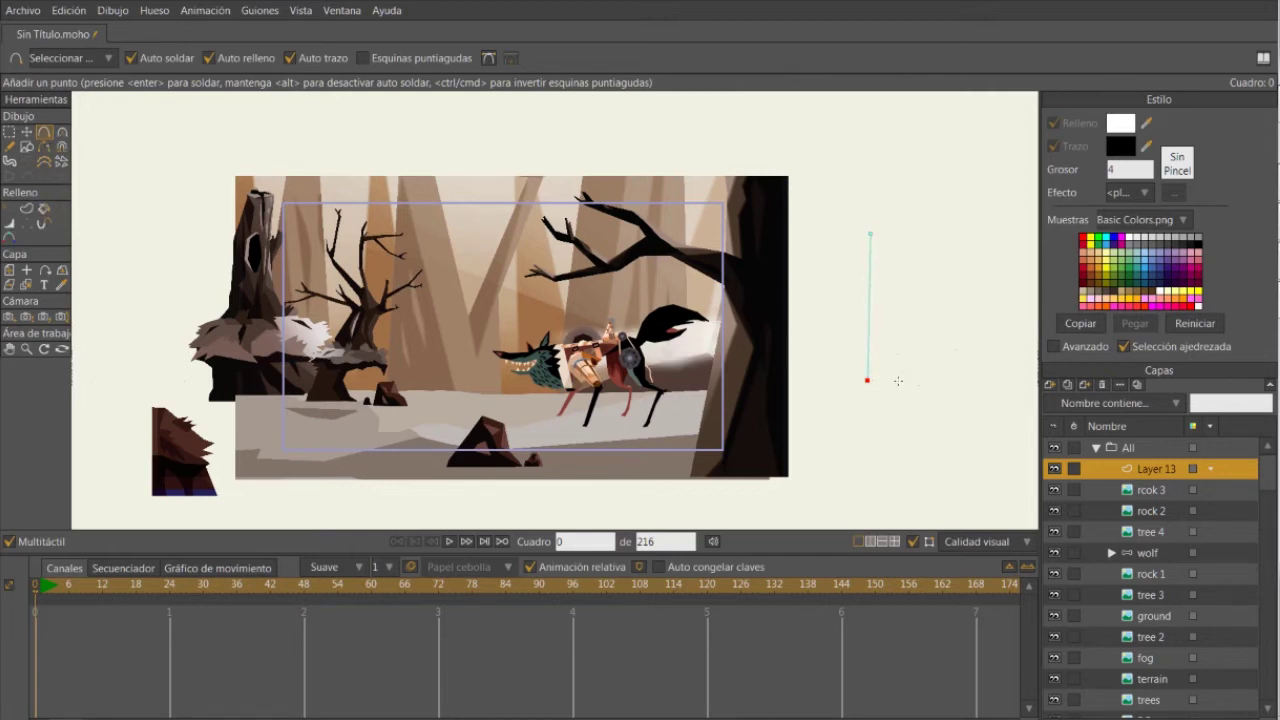
{"action": "left_click_drag", "start_coordinate": [909, 438], "coordinate": [956, 453]}
{"action": "left_click_drag", "start_coordinate": [867, 380], "coordinate": [940, 458]}
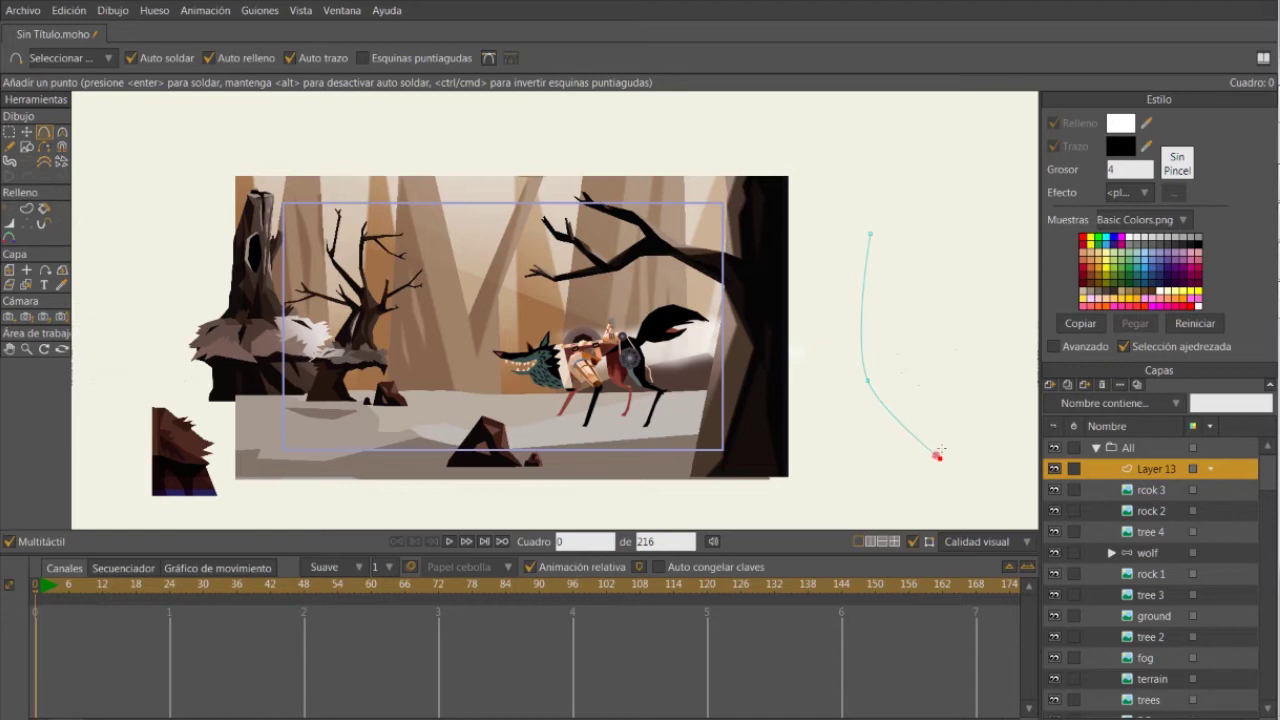
{"action": "left_click_drag", "start_coordinate": [940, 458], "coordinate": [870, 232]}
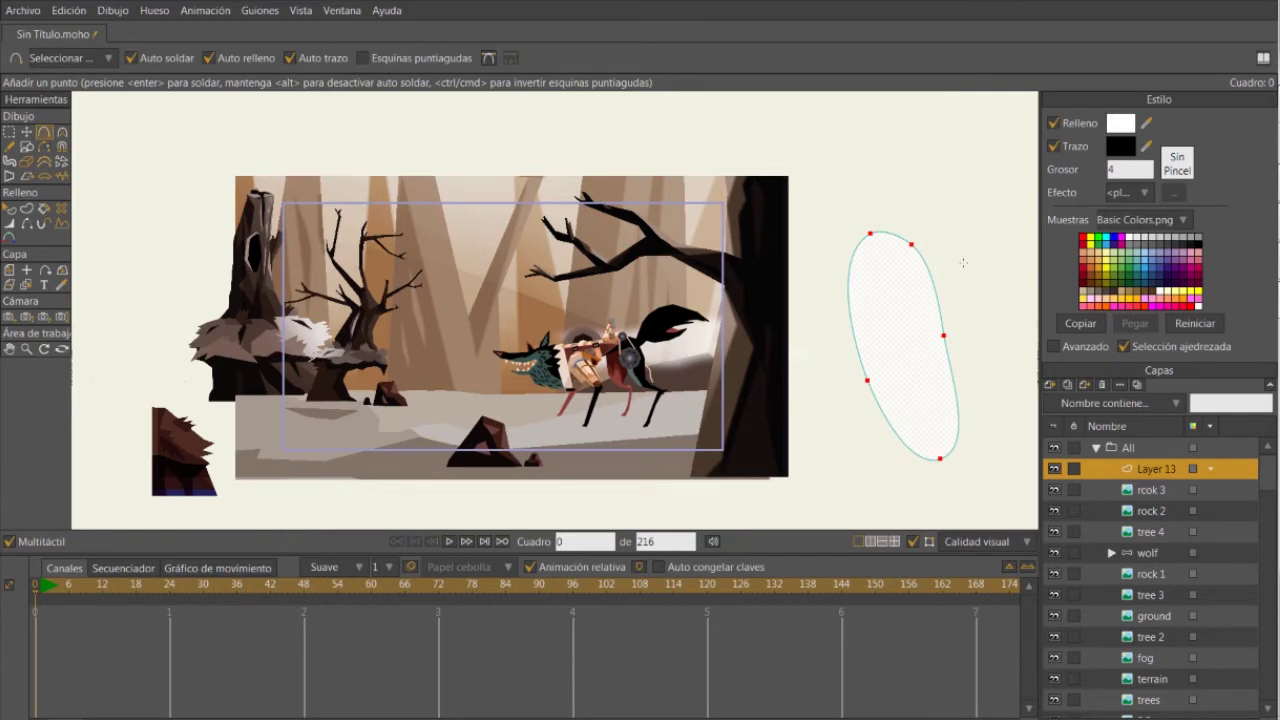
Try stroke widths of 12 and 187 on the outline of the elongated shape.
{"action": "scroll", "coordinate": [857, 315], "scroll_direction": "up", "scroll_amount": 6}
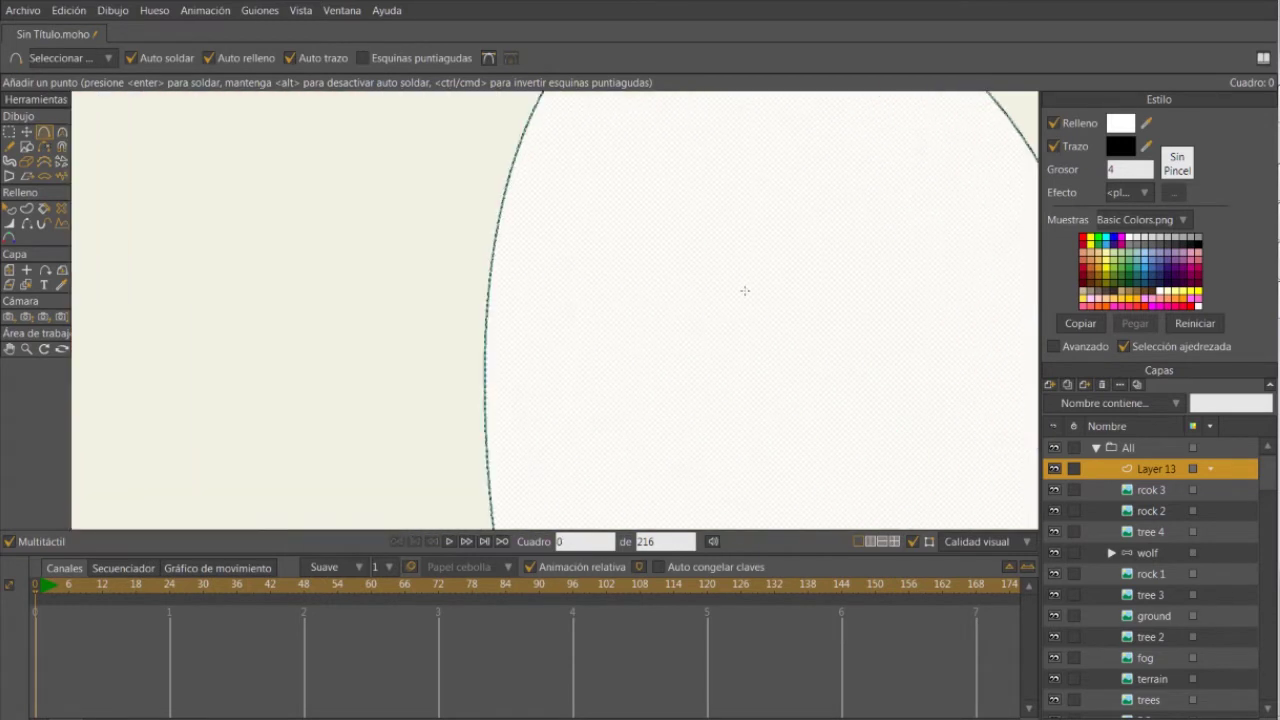
{"action": "scroll", "coordinate": [744, 290], "scroll_direction": "down", "scroll_amount": 5}
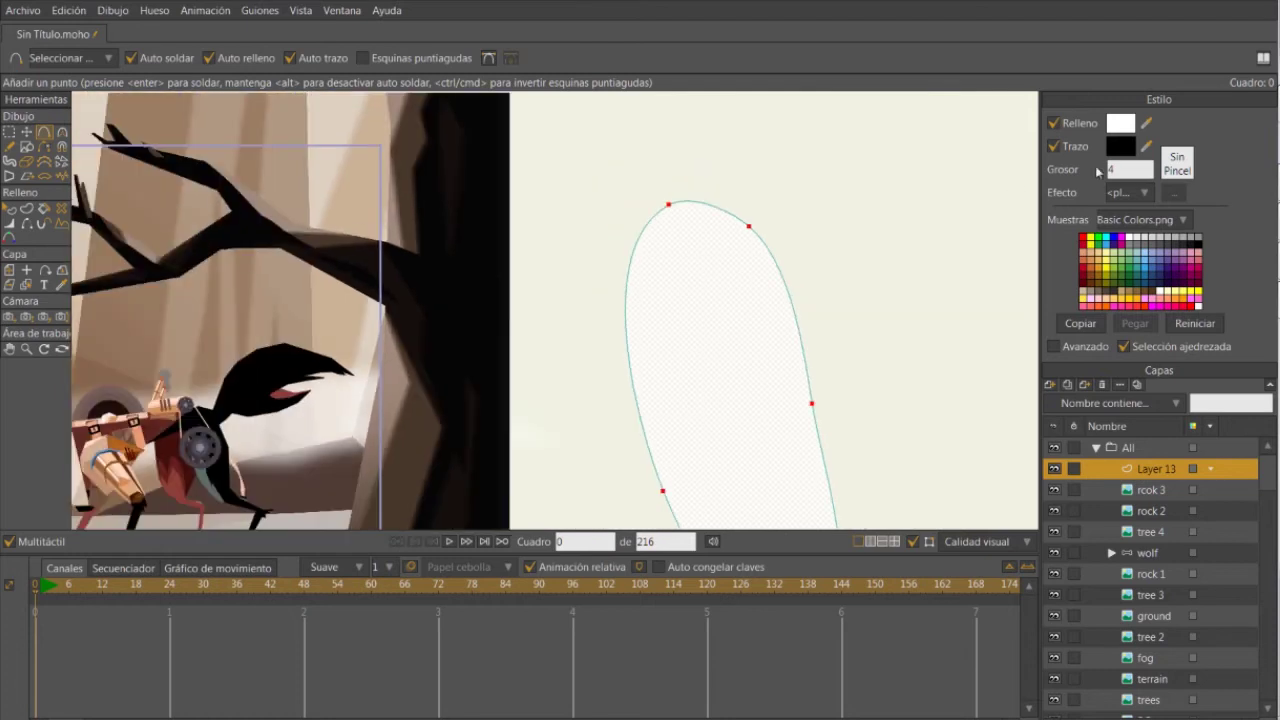
{"action": "left_click", "coordinate": [1108, 170]}
{"action": "type", "text": "12"}
{"action": "key", "text": "Return"}
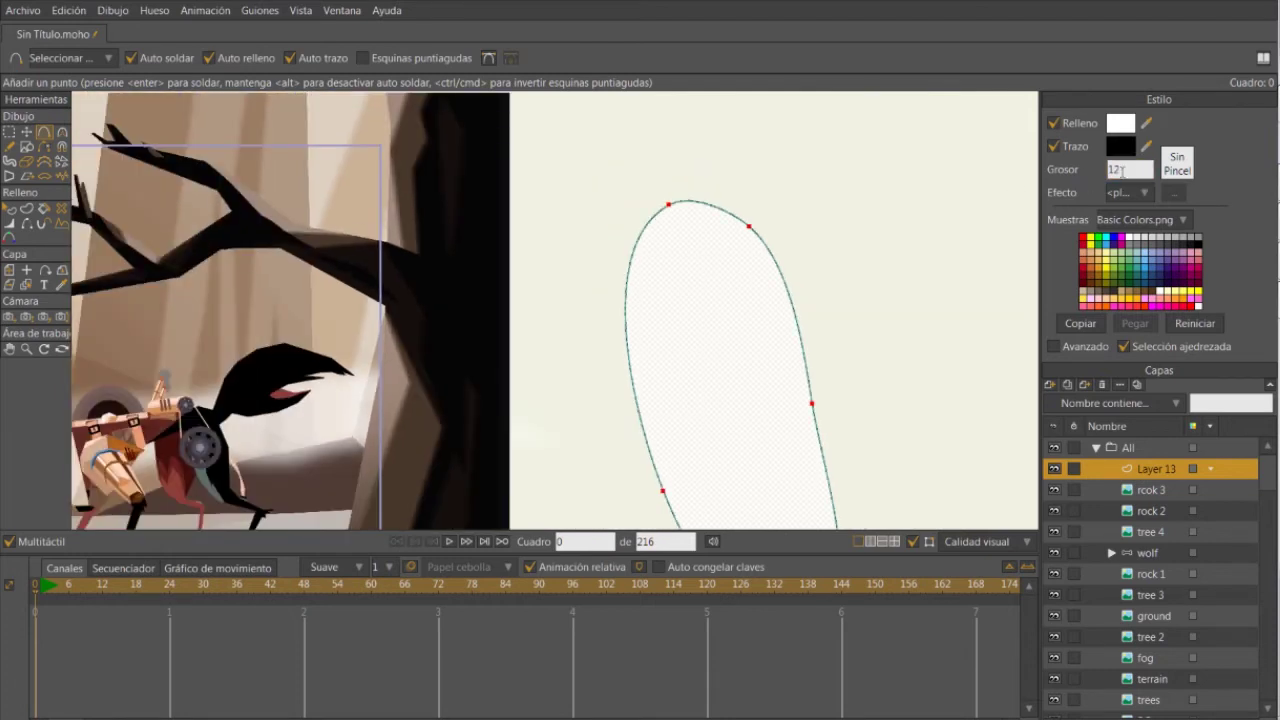
{"action": "left_click_drag", "start_coordinate": [1123, 172], "coordinate": [1037, 162]}
{"action": "type", "text": "187"}
{"action": "key", "text": "Return"}
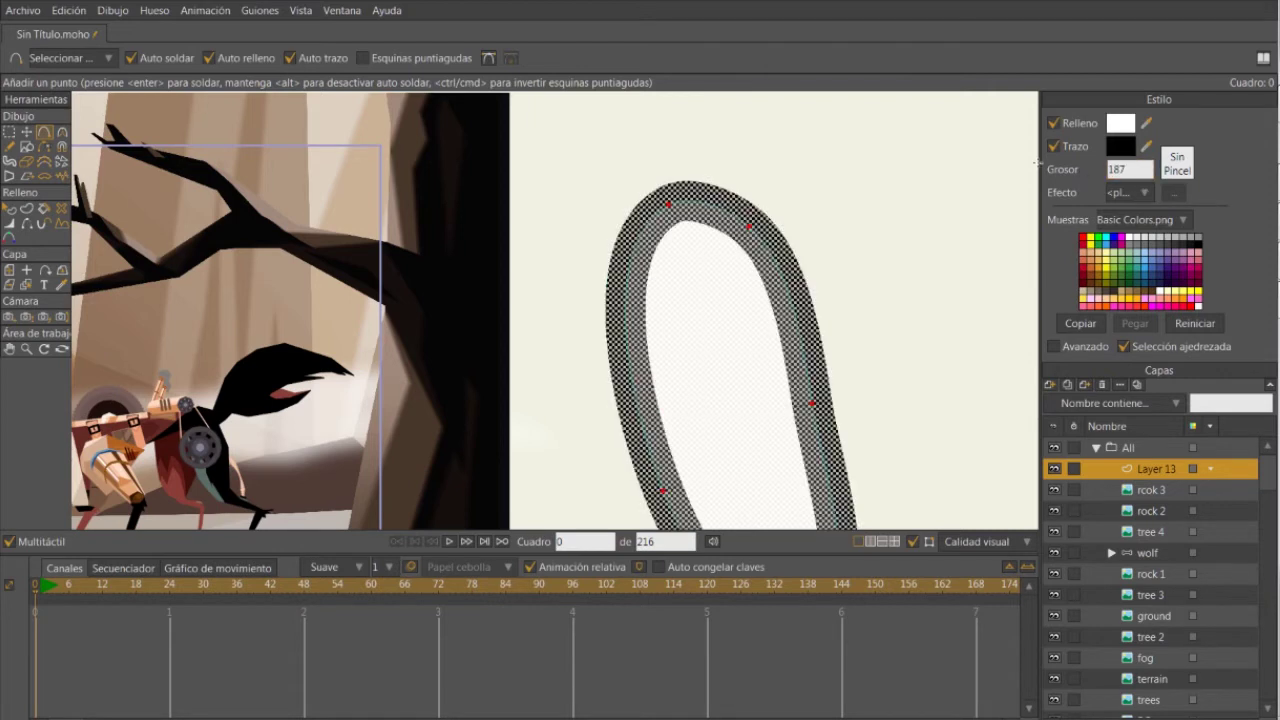
Set the elongated shape's stroke width to 50.
{"action": "left_click_drag", "start_coordinate": [1128, 172], "coordinate": [1054, 175]}
{"action": "type", "text": "50"}
{"action": "key", "text": "Return"}
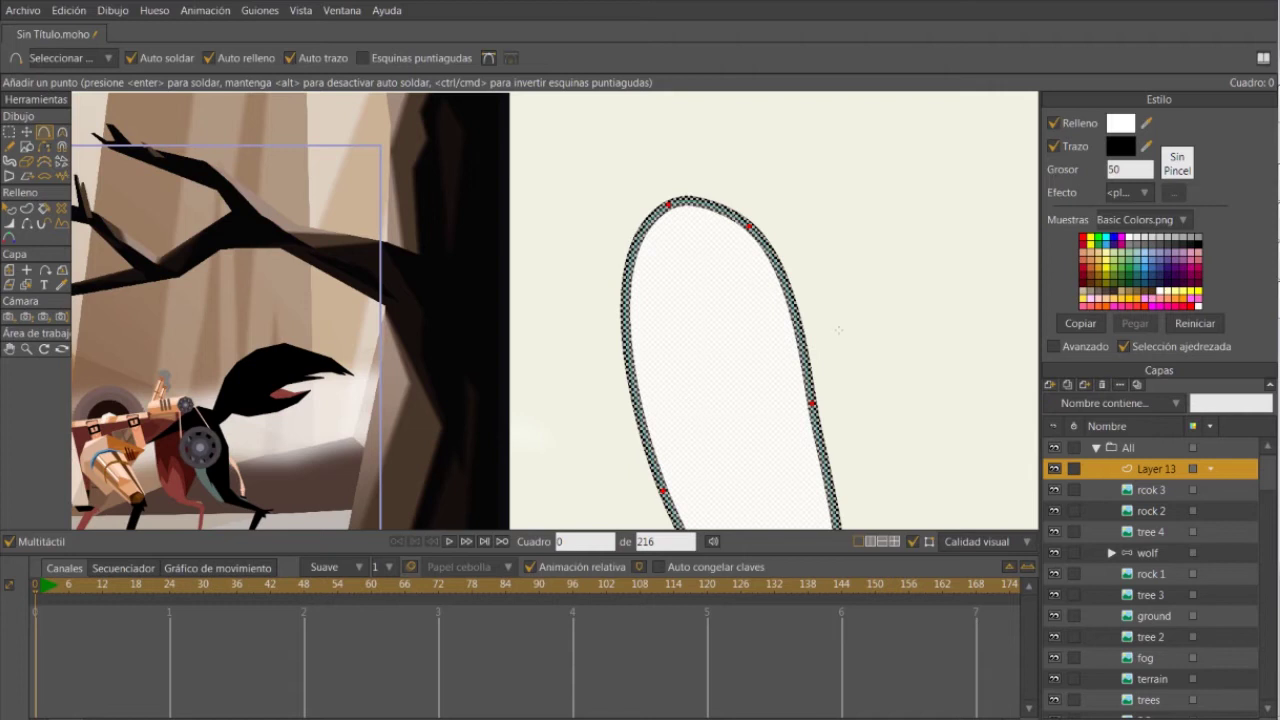
Select all points of the elongated shape, examine its thick outline close up and from afar, and deselect the points.
{"action": "left_click", "coordinate": [9, 131]}
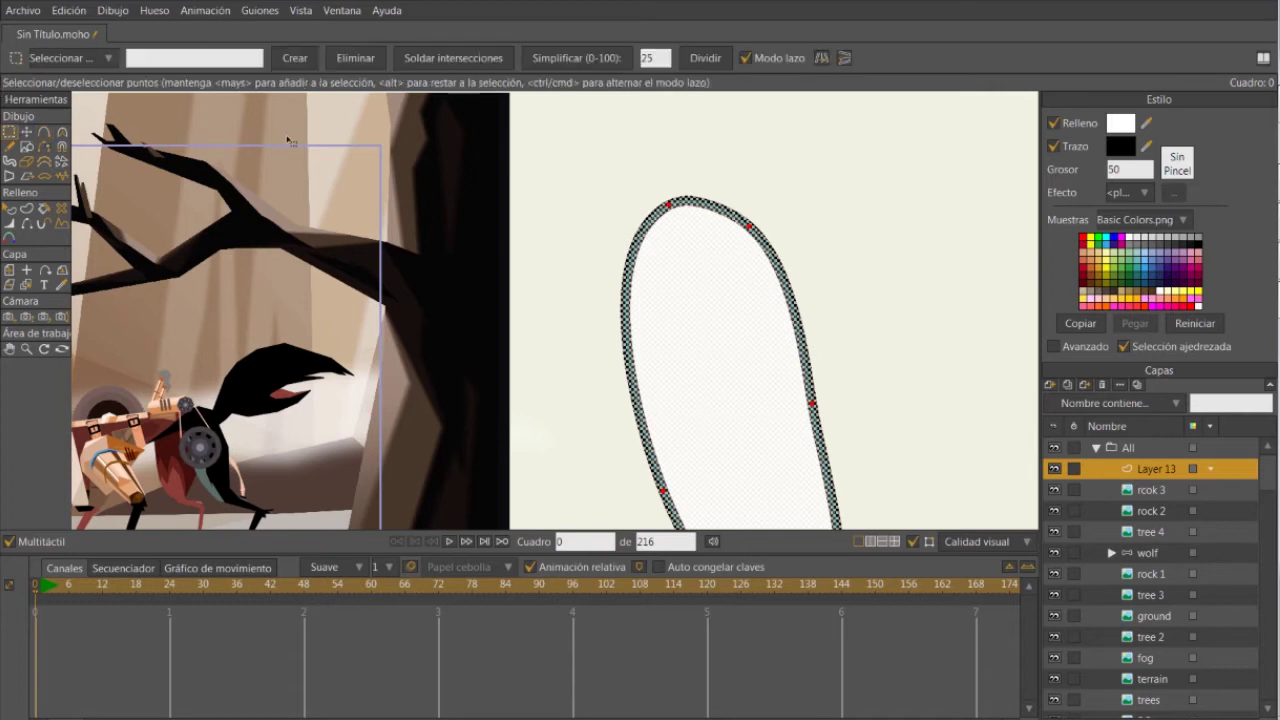
{"action": "scroll", "coordinate": [830, 290], "scroll_direction": "down", "scroll_amount": 2}
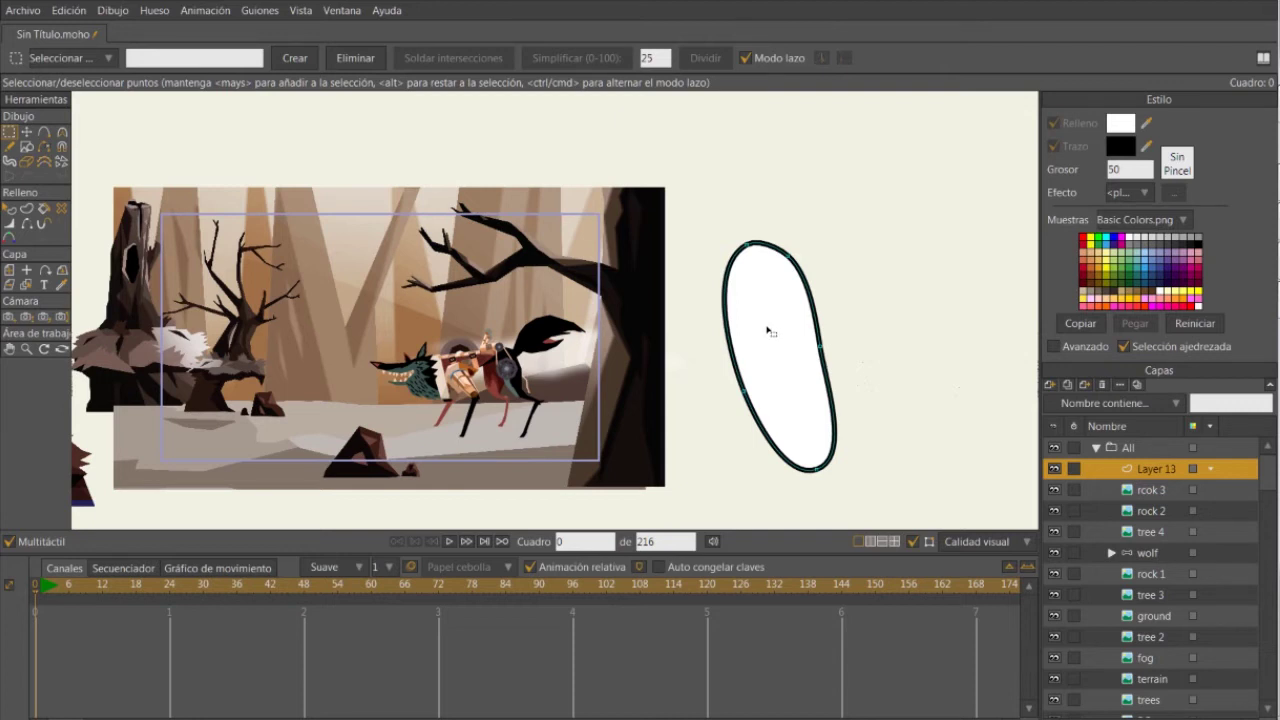
{"action": "key", "text": "ctrl+a"}
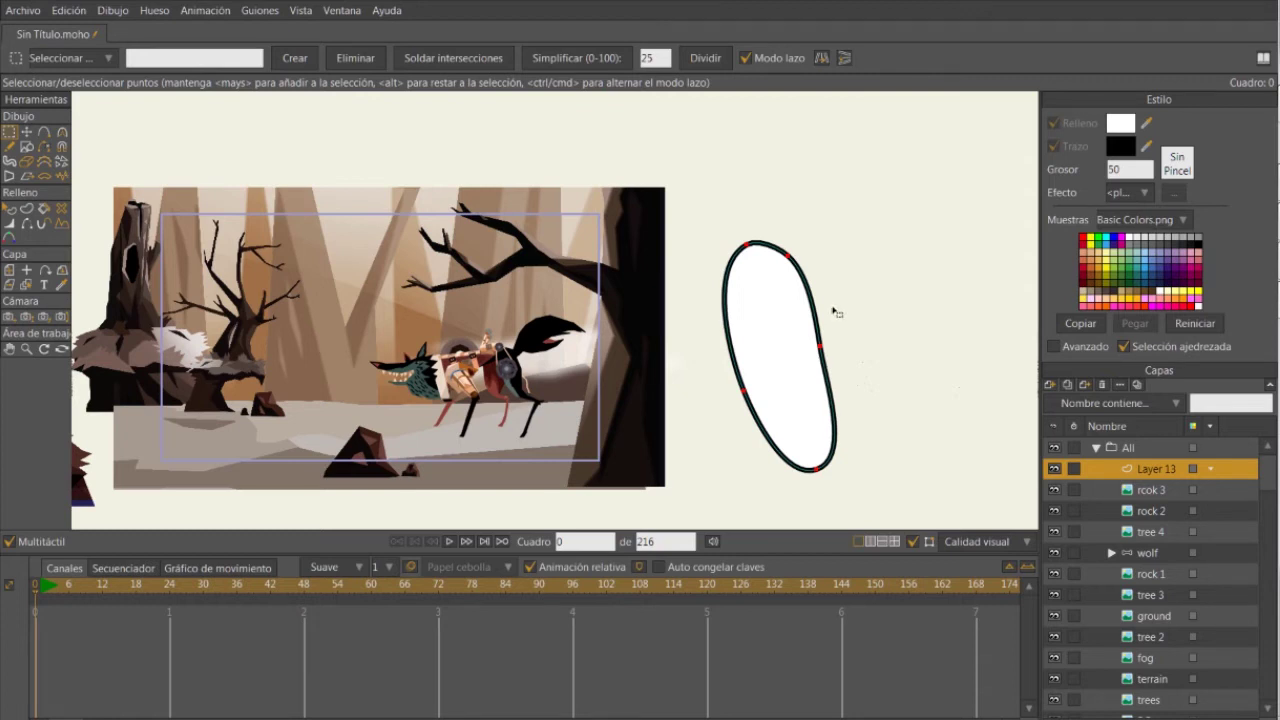
{"action": "scroll", "coordinate": [680, 325], "scroll_direction": "down", "scroll_amount": 2}
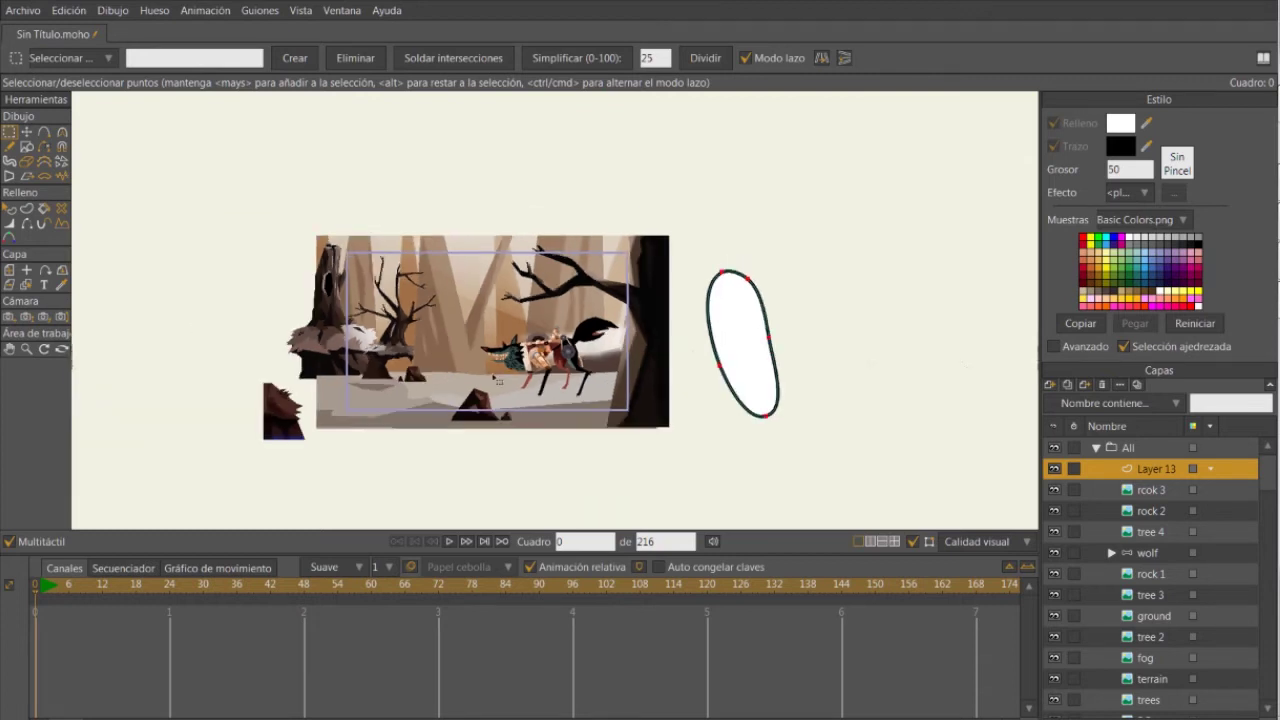
{"action": "scroll", "coordinate": [760, 327], "scroll_direction": "up", "scroll_amount": 1}
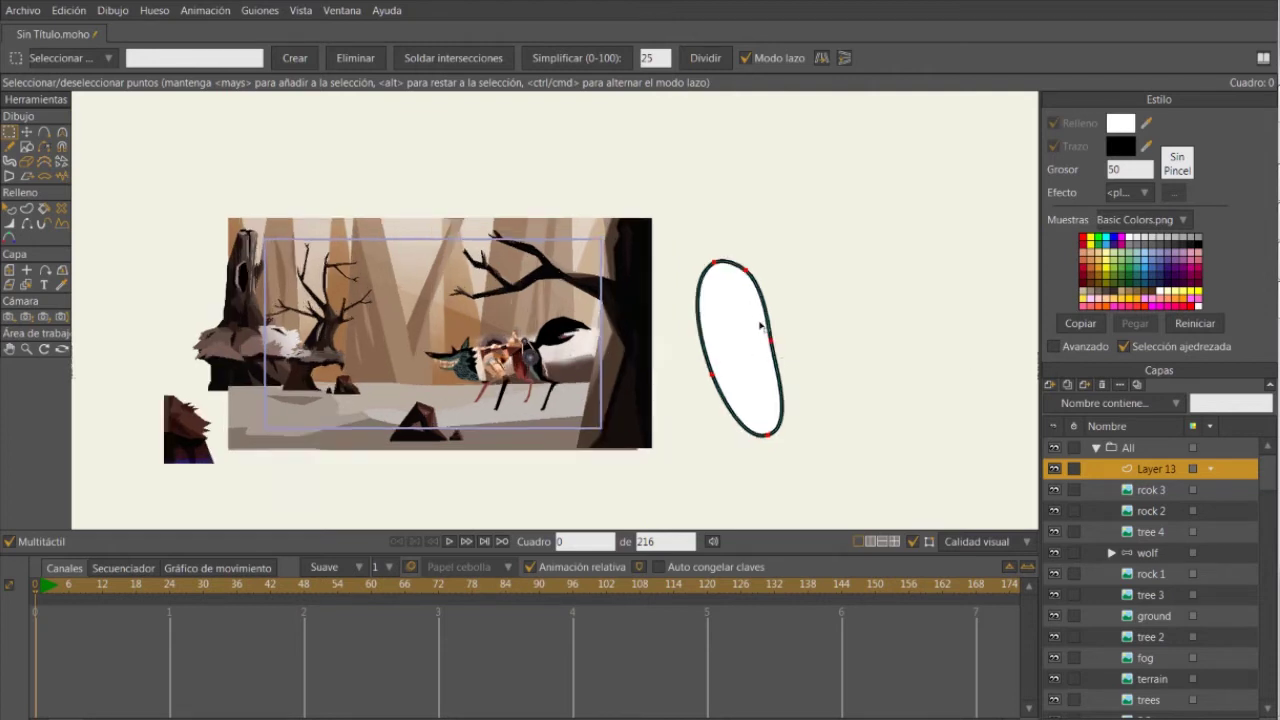
{"action": "scroll", "coordinate": [760, 325], "scroll_direction": "up", "scroll_amount": 3}
{"action": "scroll", "coordinate": [762, 327], "scroll_direction": "up", "scroll_amount": 1}
{"action": "scroll", "coordinate": [762, 327], "scroll_direction": "down", "scroll_amount": 2}
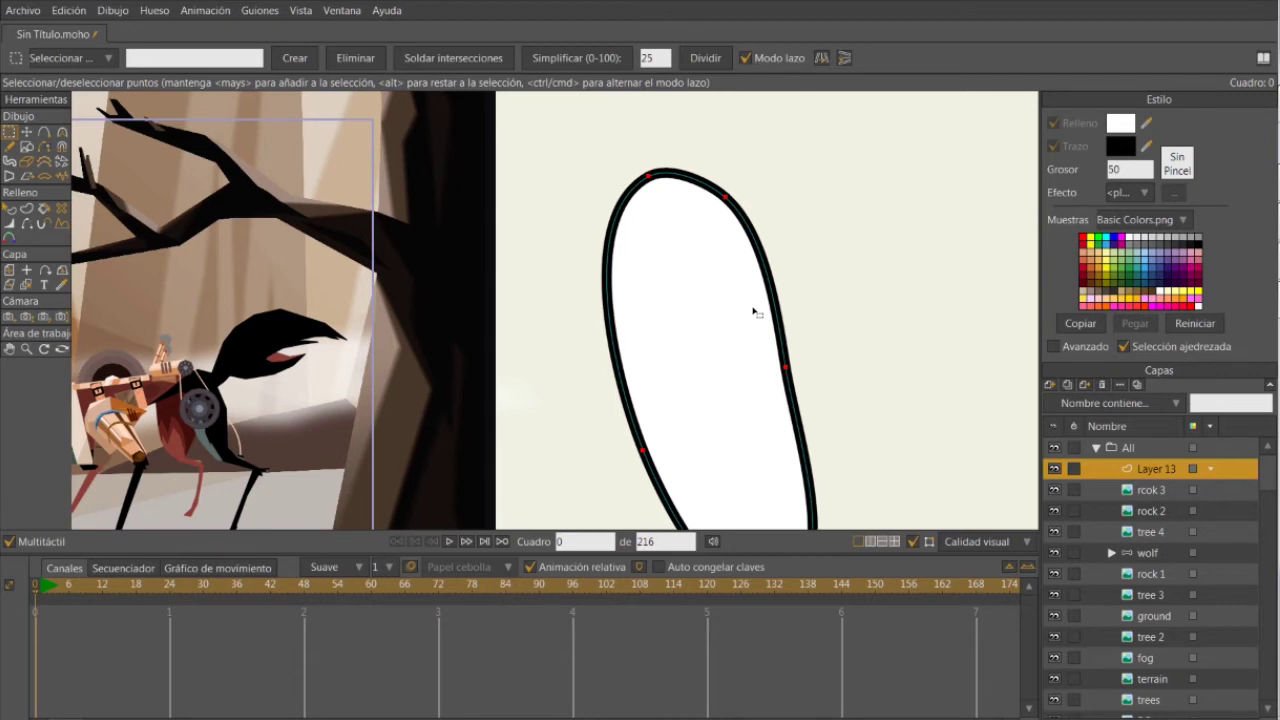
{"action": "scroll", "coordinate": [755, 312], "scroll_direction": "up", "scroll_amount": 3}
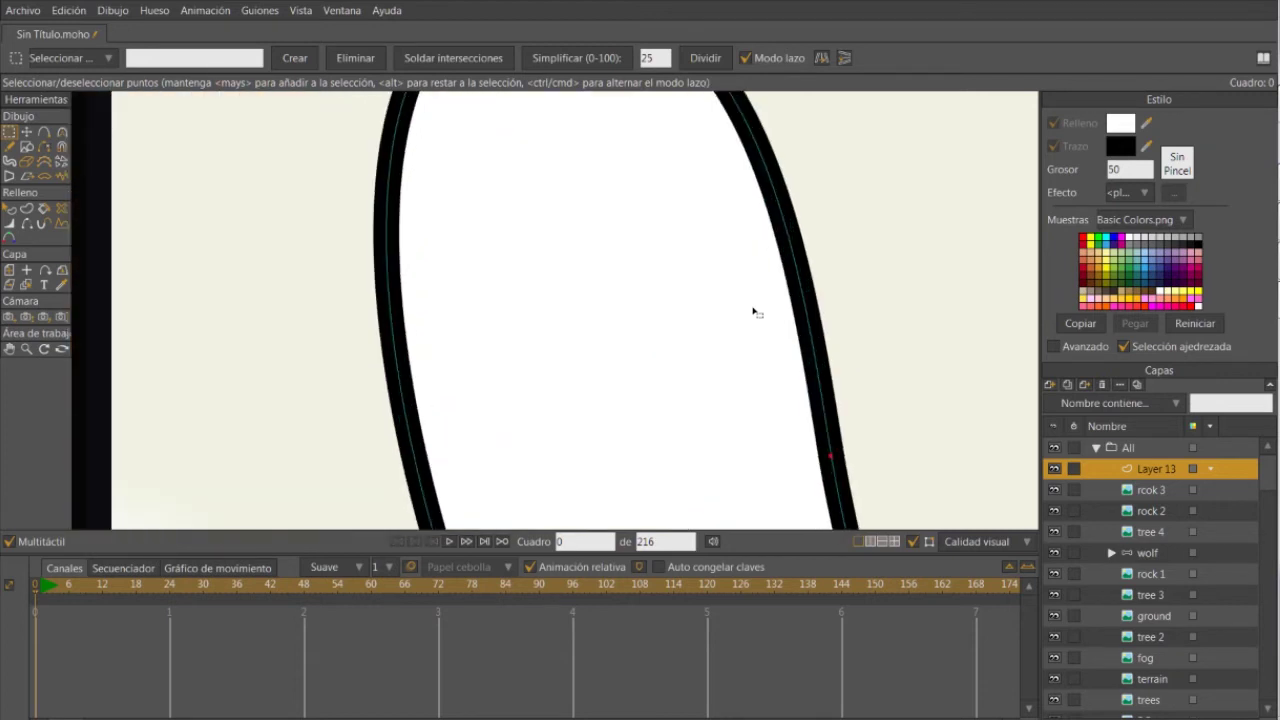
{"action": "scroll", "coordinate": [757, 313], "scroll_direction": "down", "scroll_amount": 4}
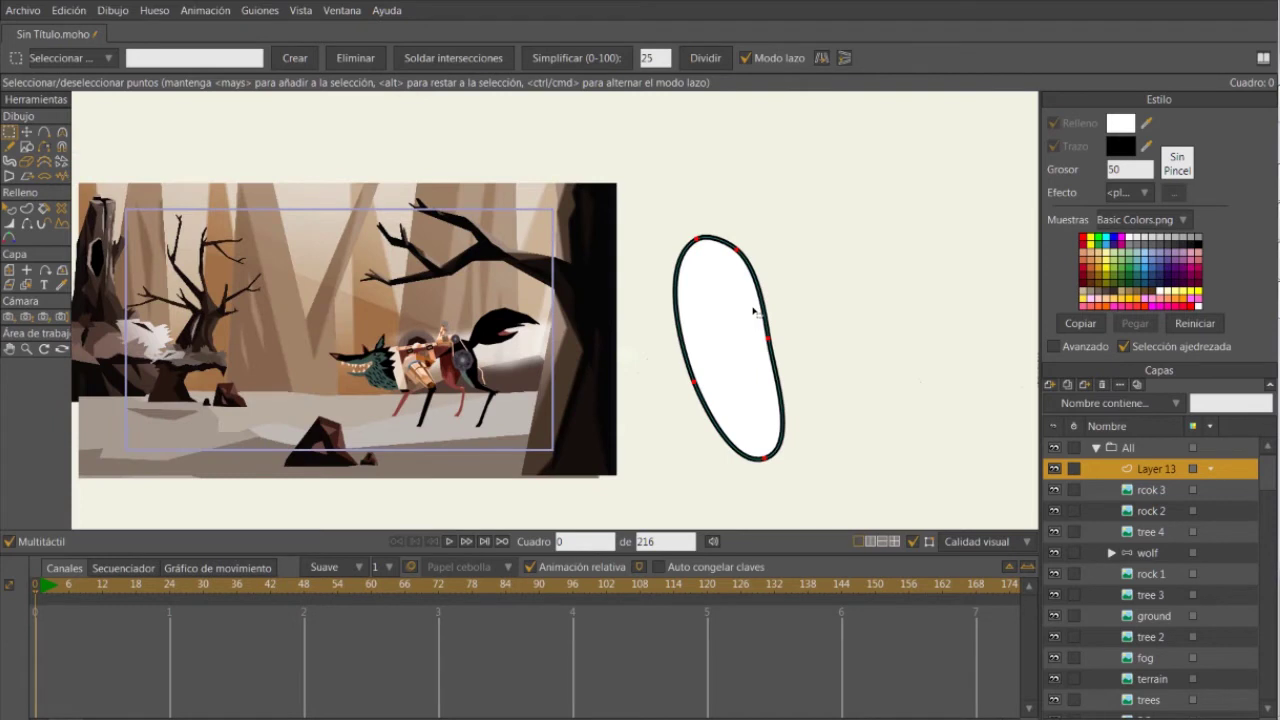
{"action": "left_click", "coordinate": [778, 273]}
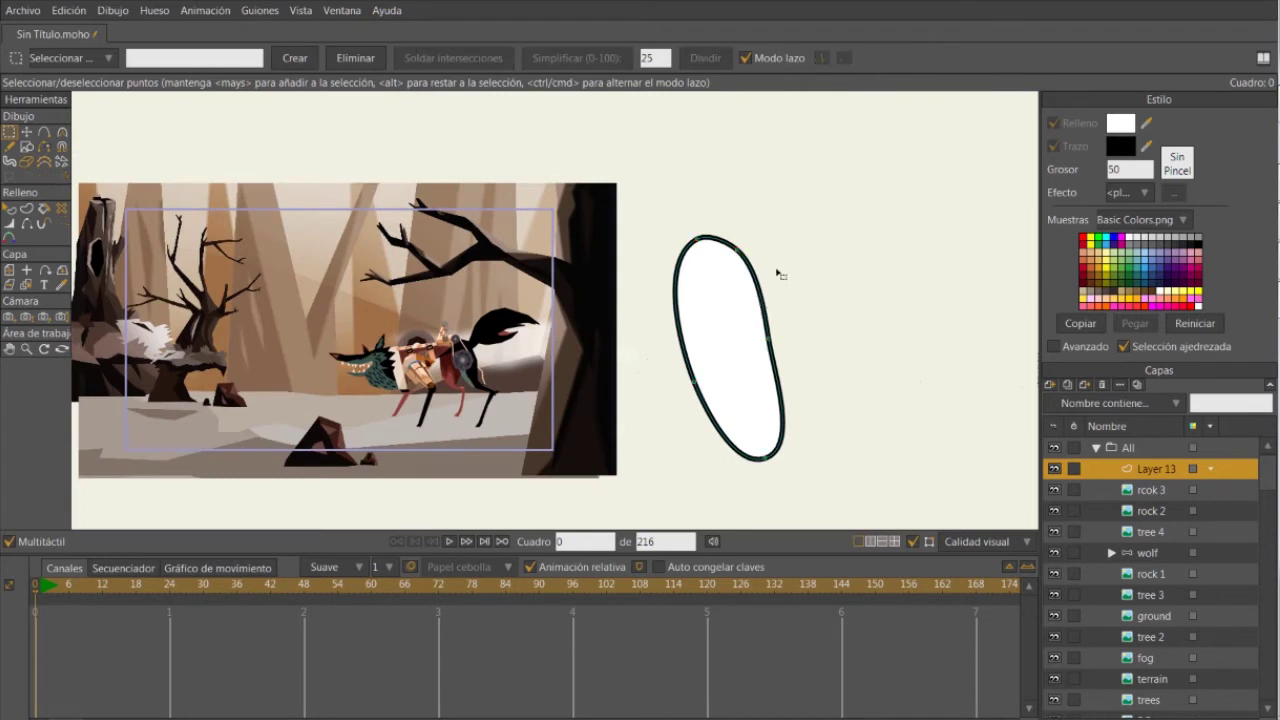
Reshape the elongated shape by moving its points with Transform Points, widening it into a slanted bean-like form.
{"action": "key", "text": "t"}
{"action": "left_click_drag", "start_coordinate": [740, 249], "coordinate": [778, 210]}
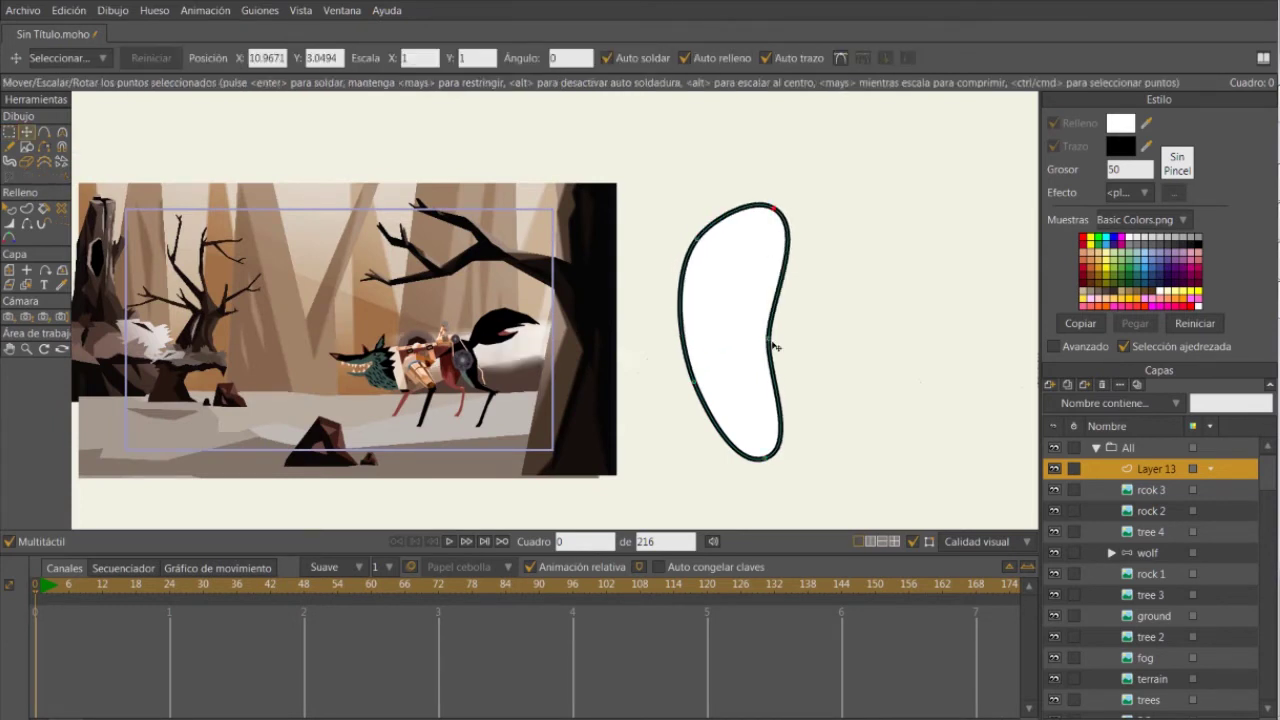
{"action": "left_click_drag", "start_coordinate": [775, 346], "coordinate": [918, 320]}
{"action": "left_click_drag", "start_coordinate": [766, 459], "coordinate": [779, 332]}
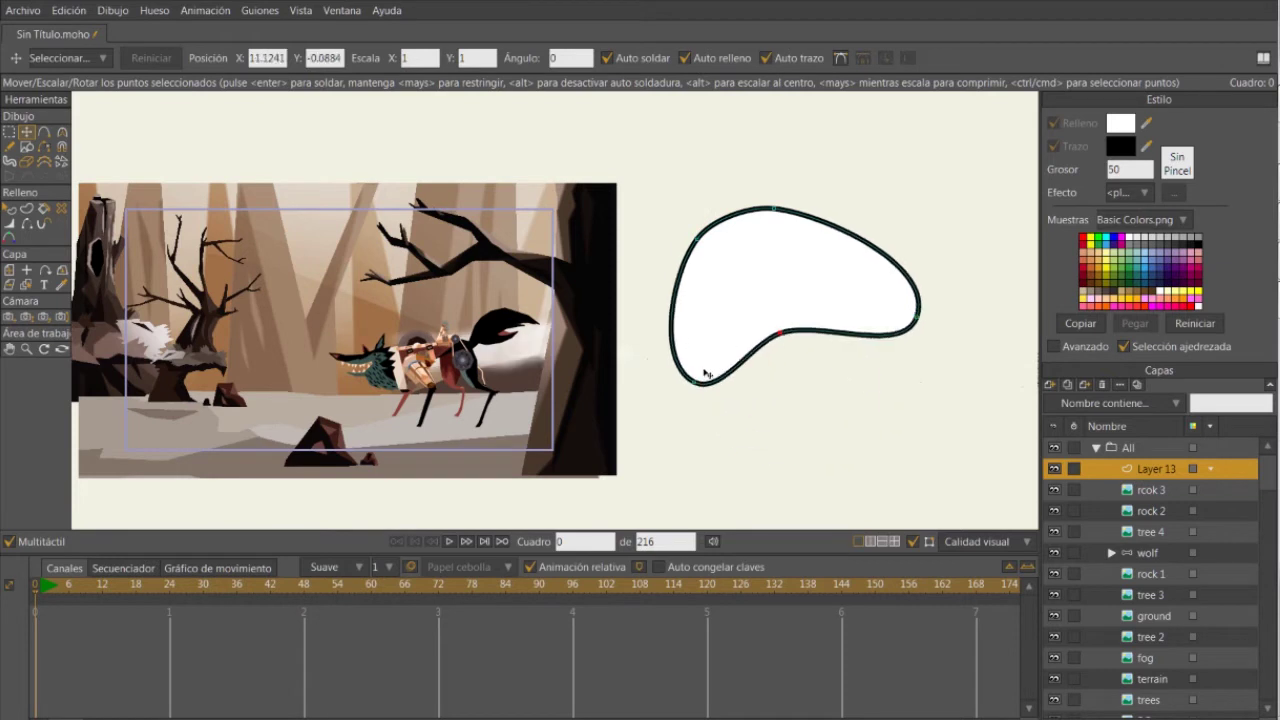
{"action": "left_click_drag", "start_coordinate": [704, 371], "coordinate": [637, 350]}
{"action": "left_click_drag", "start_coordinate": [696, 239], "coordinate": [733, 286]}
{"action": "left_click_drag", "start_coordinate": [799, 215], "coordinate": [827, 266]}
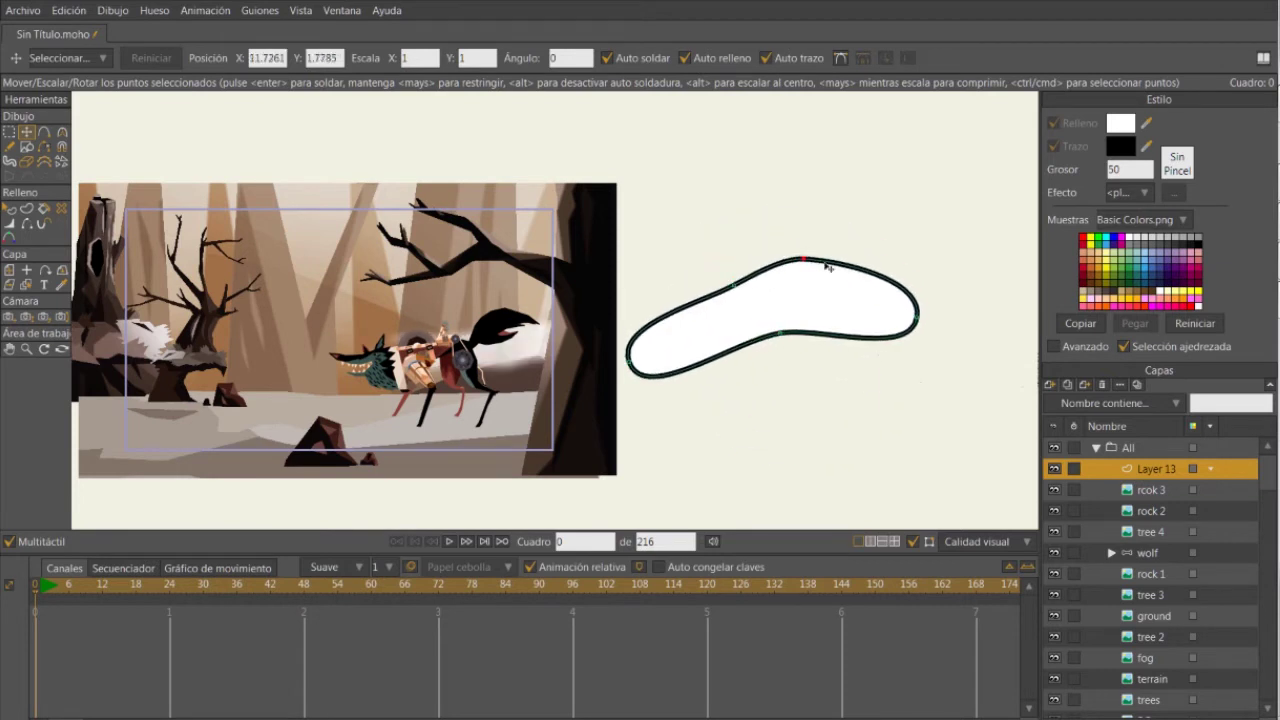
{"action": "left_click_drag", "start_coordinate": [731, 287], "coordinate": [705, 257]}
{"action": "left_click_drag", "start_coordinate": [804, 258], "coordinate": [818, 207]}
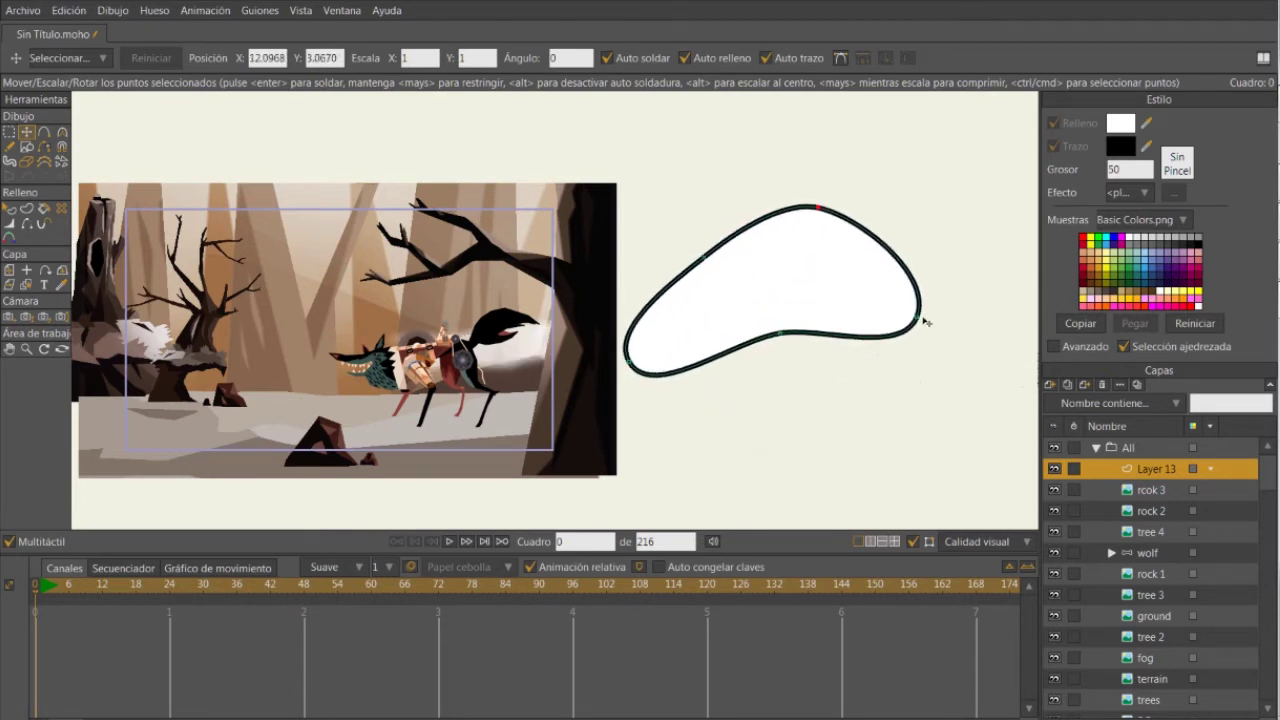
Round the slanted bean-like shape into a roughly circular blob by repositioning the points around its outline.
{"action": "left_click_drag", "start_coordinate": [925, 321], "coordinate": [836, 292]}
{"action": "left_click_drag", "start_coordinate": [775, 343], "coordinate": [829, 349]}
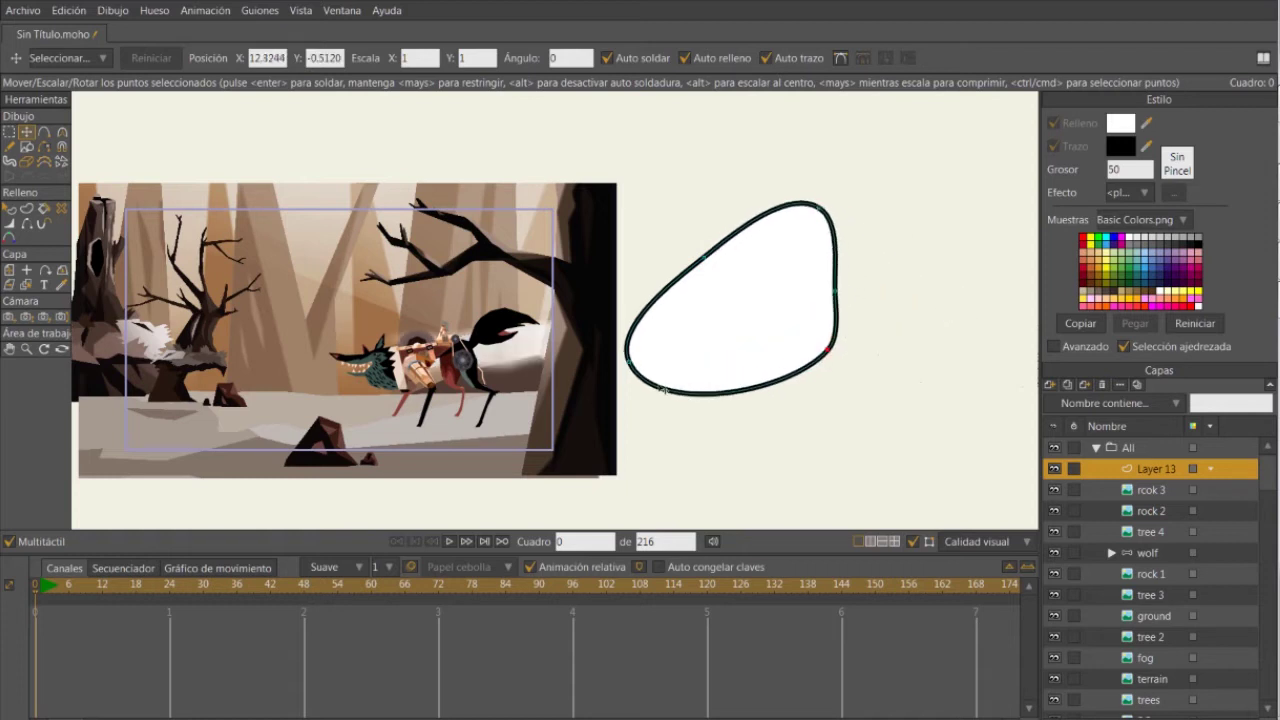
{"action": "left_click_drag", "start_coordinate": [629, 359], "coordinate": [718, 361]}
{"action": "left_click_drag", "start_coordinate": [704, 262], "coordinate": [677, 248]}
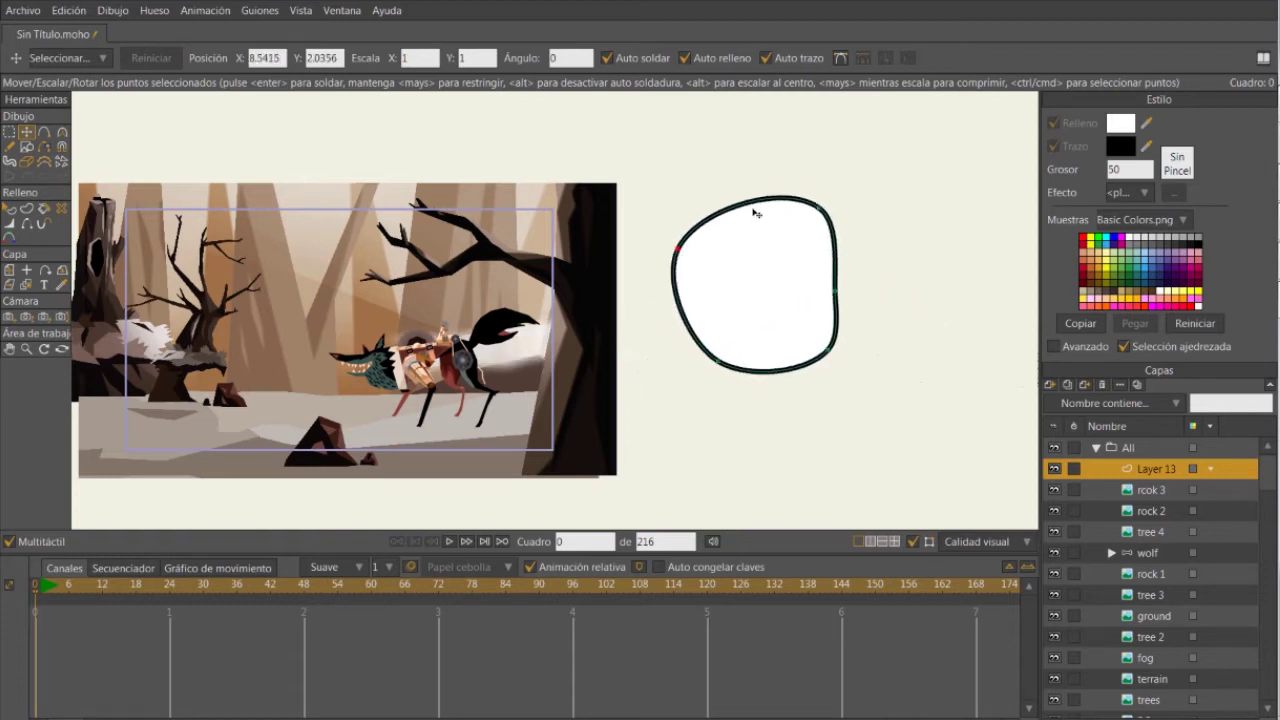
{"action": "left_click_drag", "start_coordinate": [820, 207], "coordinate": [797, 177]}
{"action": "left_click_drag", "start_coordinate": [837, 294], "coordinate": [890, 290]}
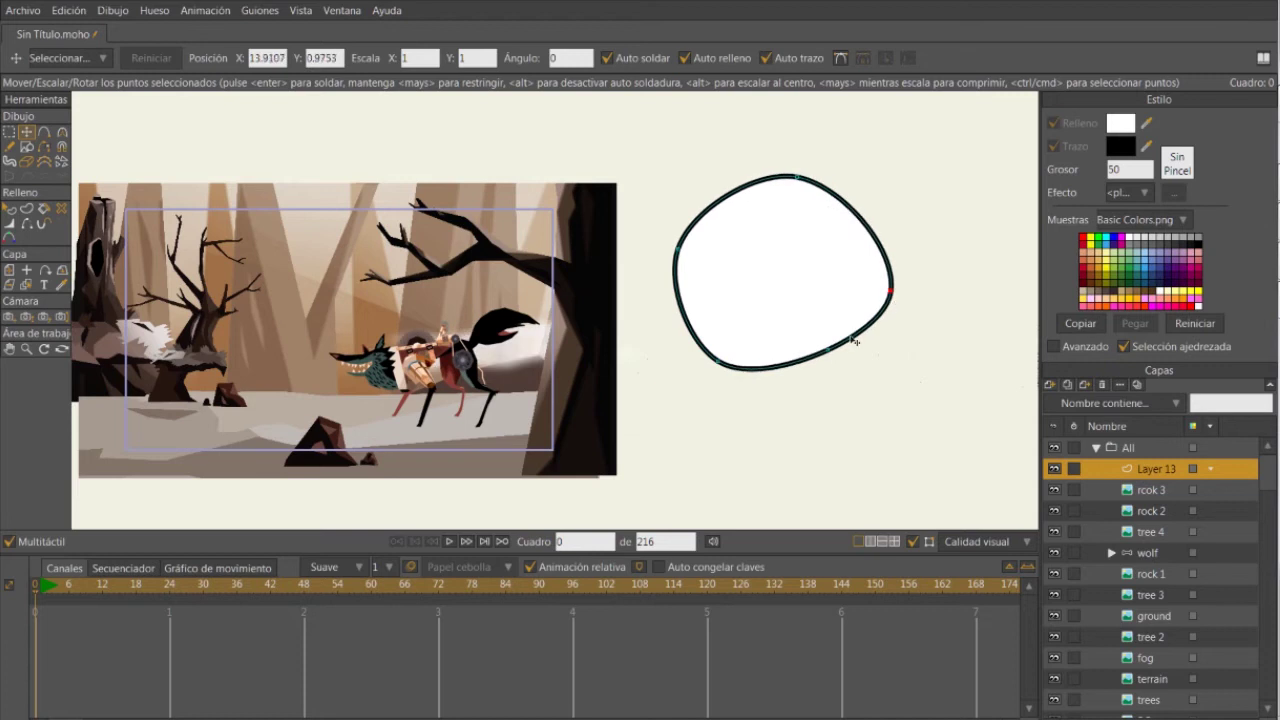
{"action": "left_click_drag", "start_coordinate": [853, 341], "coordinate": [836, 369]}
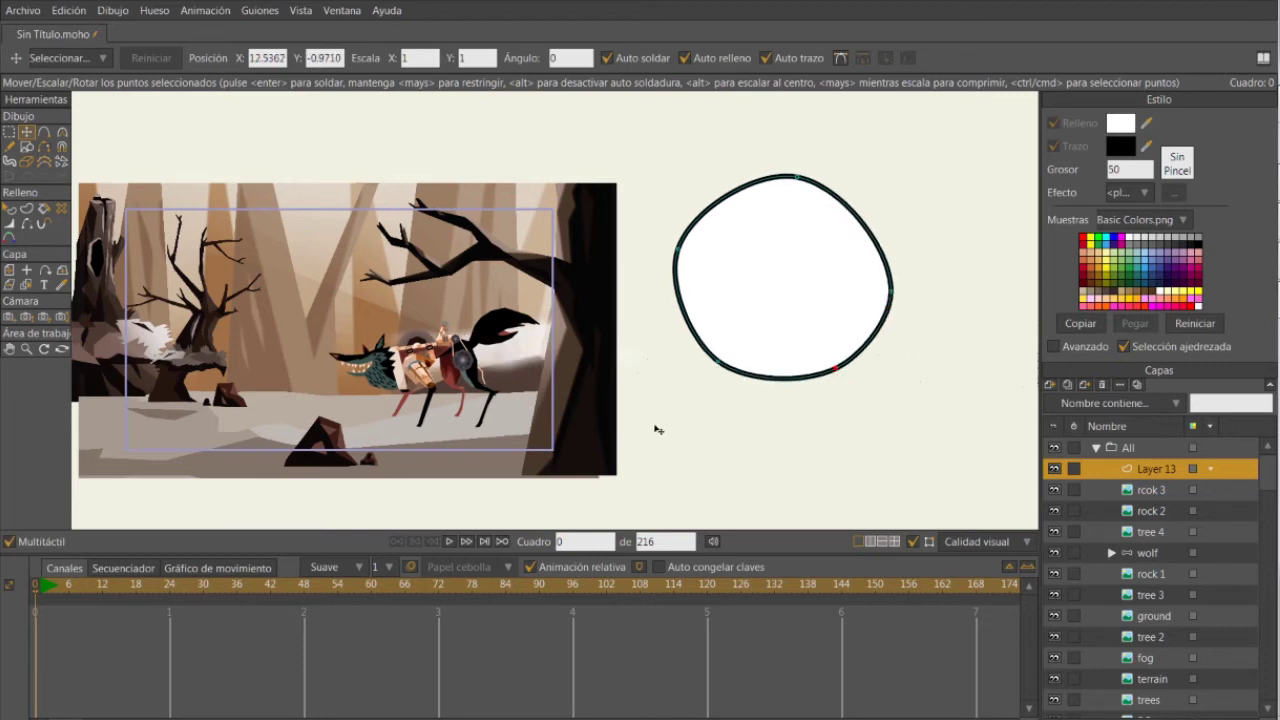
Select the rcok 3 image layer, examine the rock's edges at high magnification, and compare them with the vector blob's outline.
{"action": "left_click_drag", "start_coordinate": [658, 430], "coordinate": [929, 366]}
{"action": "left_click_drag", "start_coordinate": [760, 423], "coordinate": [683, 457]}
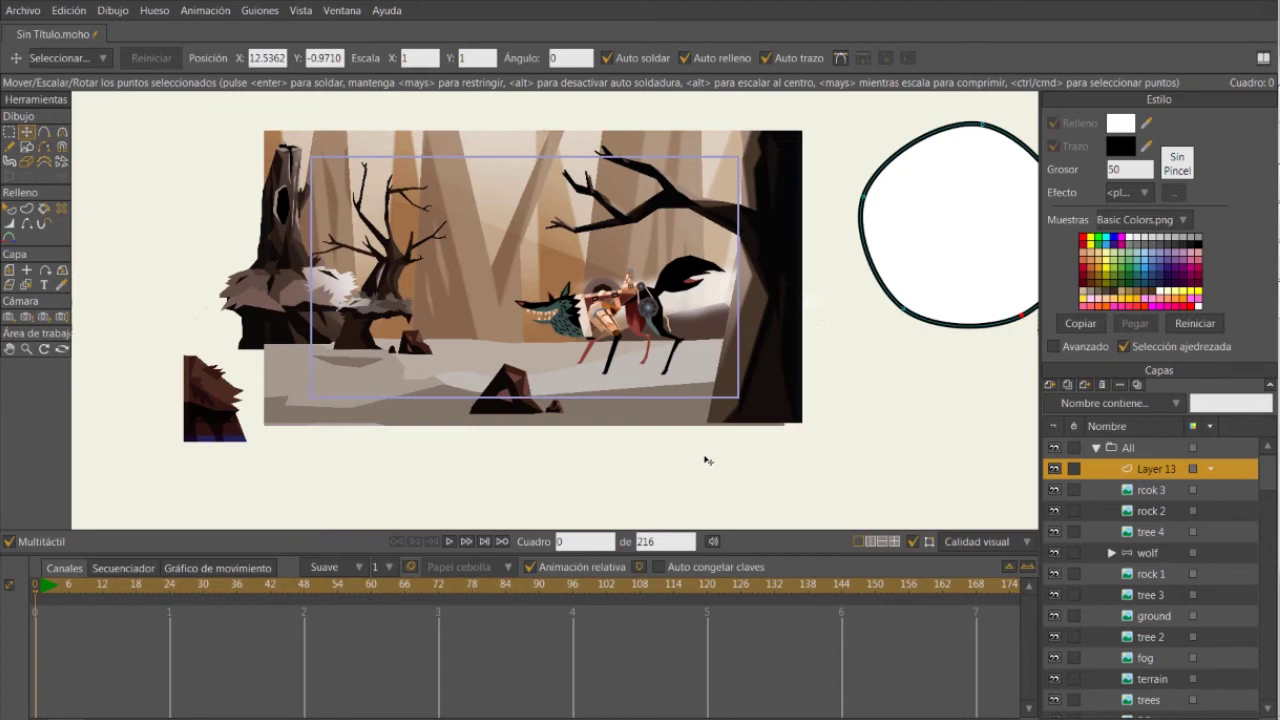
{"action": "left_click", "coordinate": [1155, 490]}
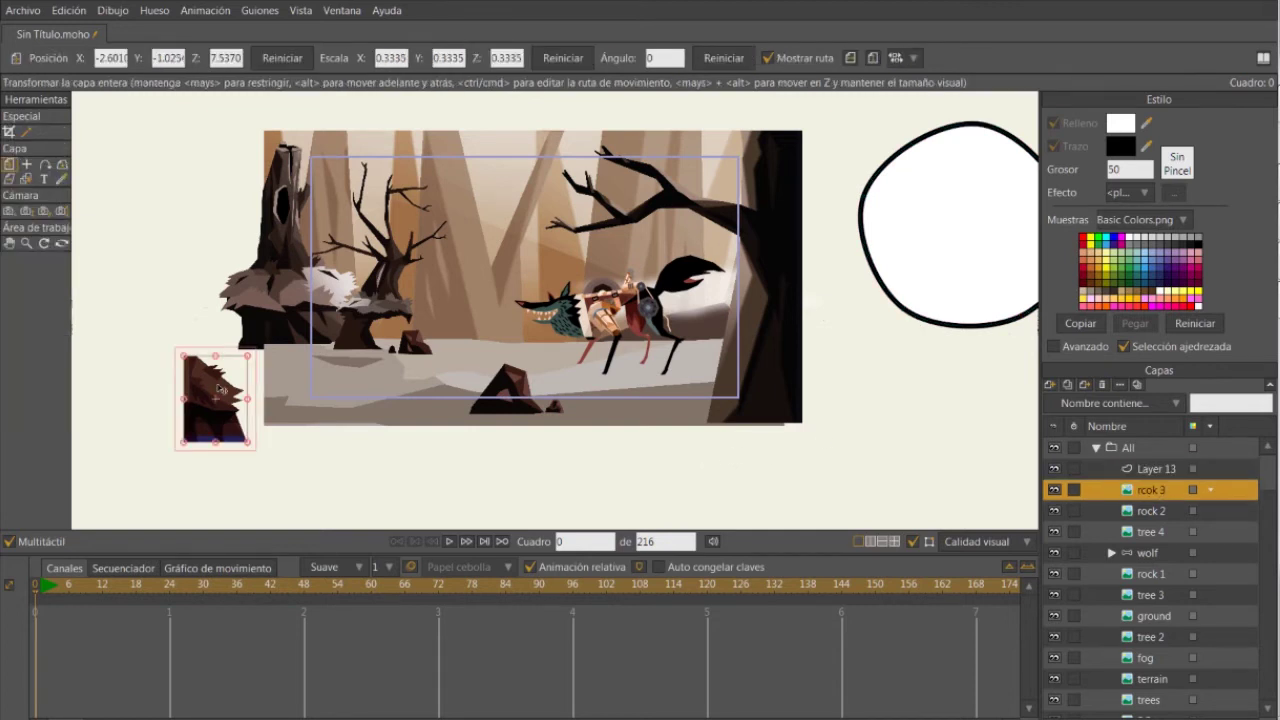
{"action": "scroll", "coordinate": [220, 388], "scroll_direction": "up", "scroll_amount": 6}
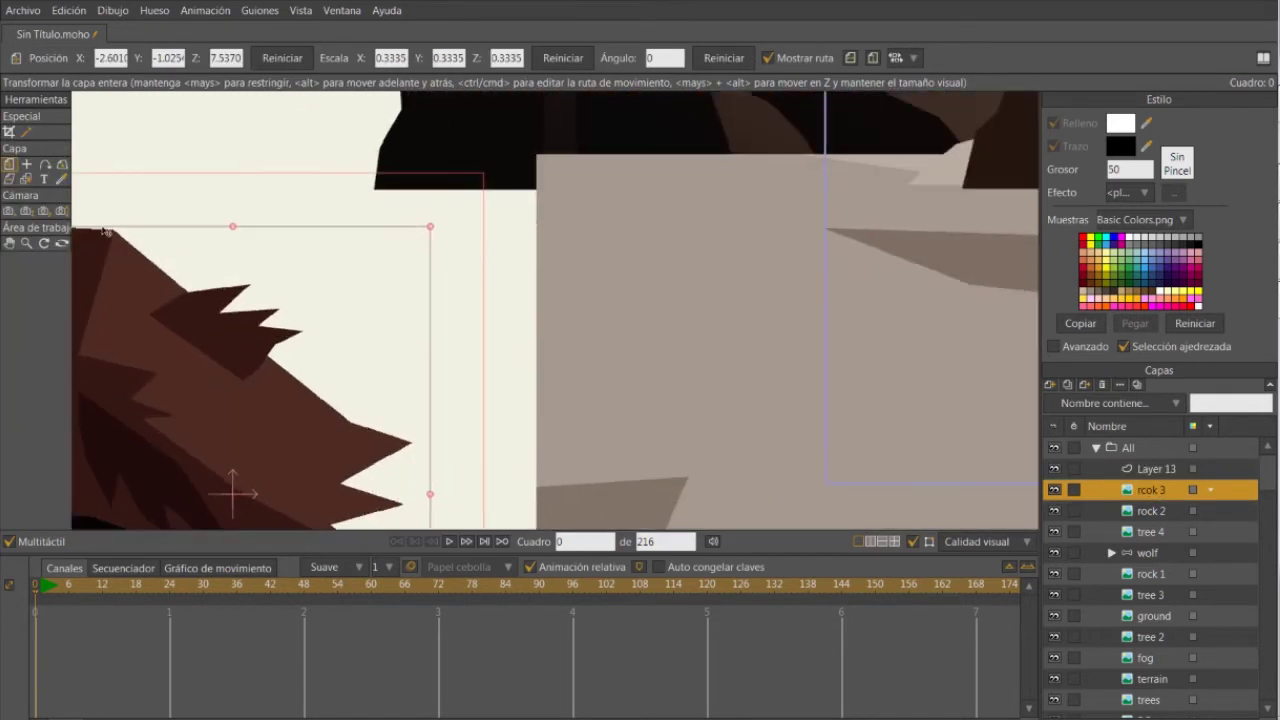
{"action": "scroll", "coordinate": [189, 296], "scroll_direction": "down", "scroll_amount": 2}
{"action": "left_click_drag", "start_coordinate": [261, 327], "coordinate": [293, 288]}
{"action": "scroll", "coordinate": [343, 258], "scroll_direction": "down", "scroll_amount": 3}
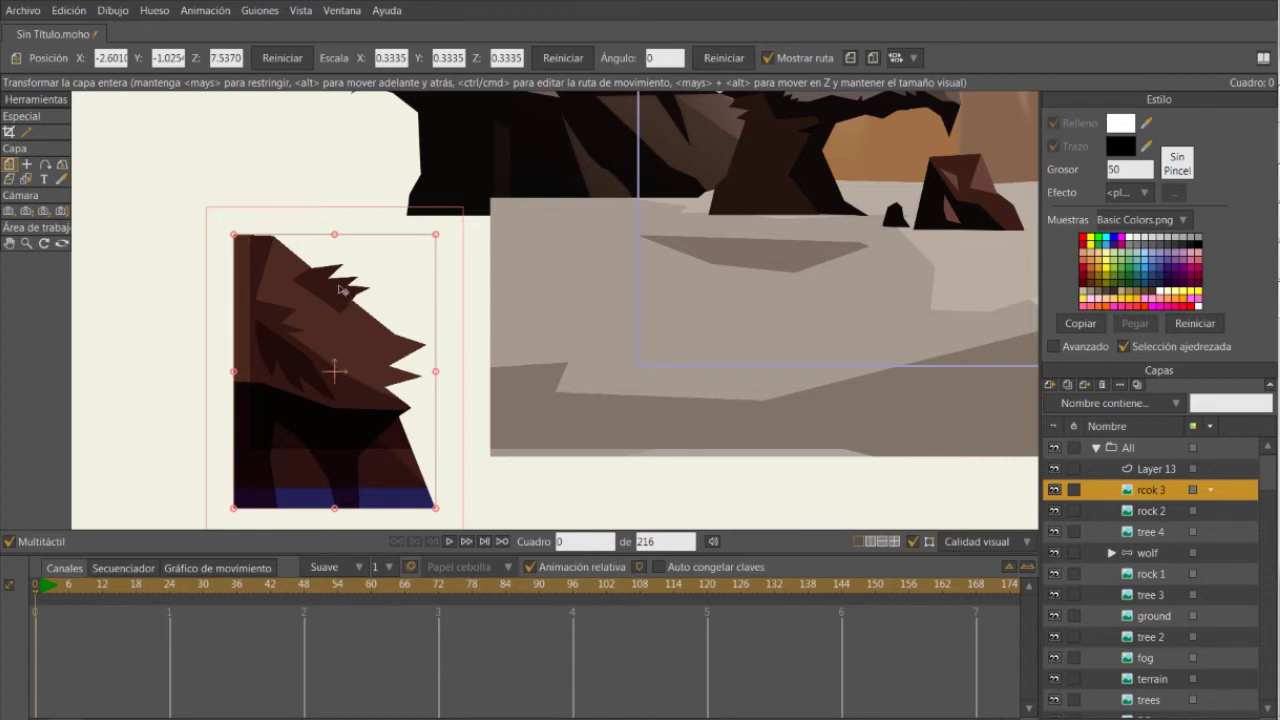
{"action": "left_click_drag", "start_coordinate": [322, 294], "coordinate": [405, 309]}
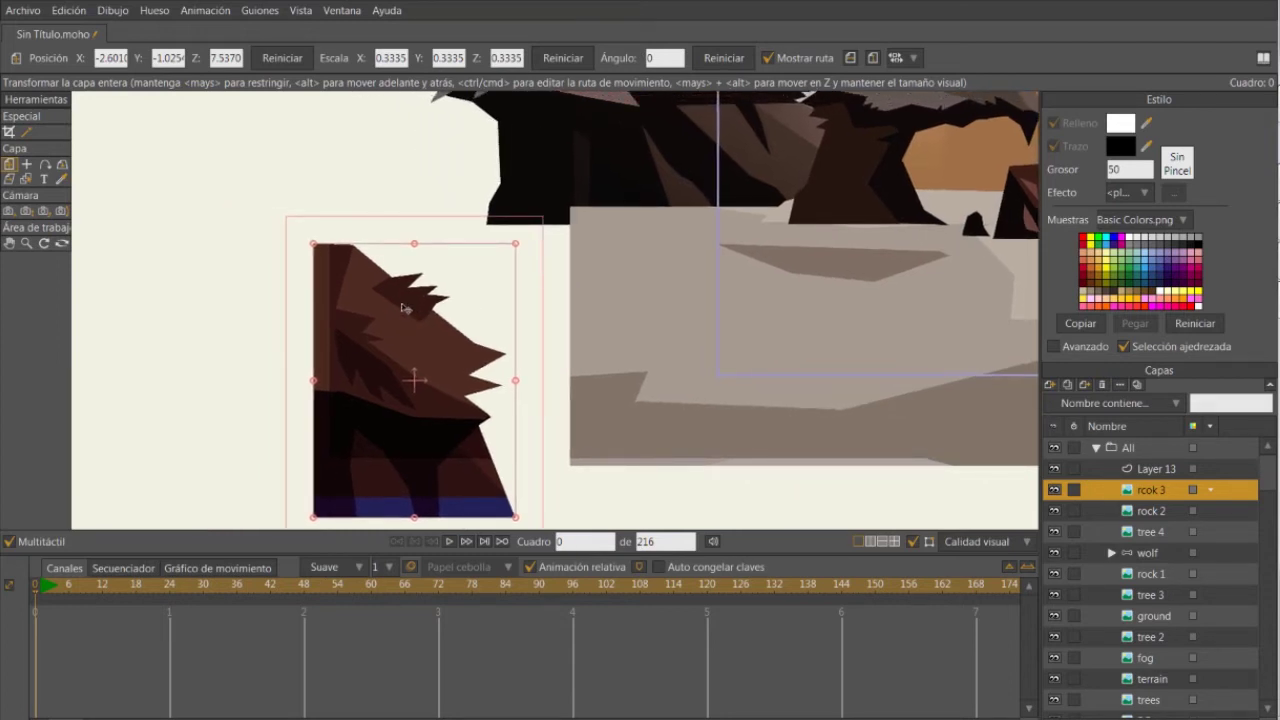
{"action": "scroll", "coordinate": [401, 308], "scroll_direction": "up", "scroll_amount": 5}
{"action": "scroll", "coordinate": [397, 309], "scroll_direction": "up", "scroll_amount": 2}
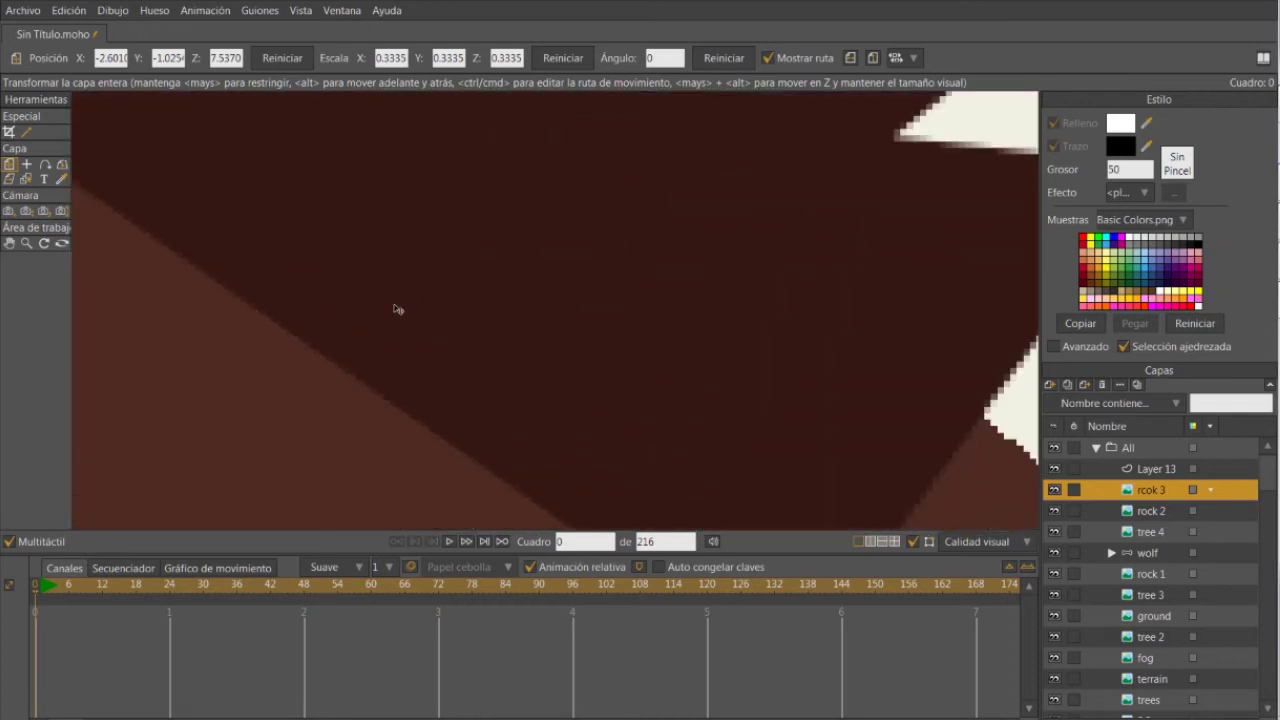
{"action": "left_click_drag", "start_coordinate": [365, 338], "coordinate": [566, 306]}
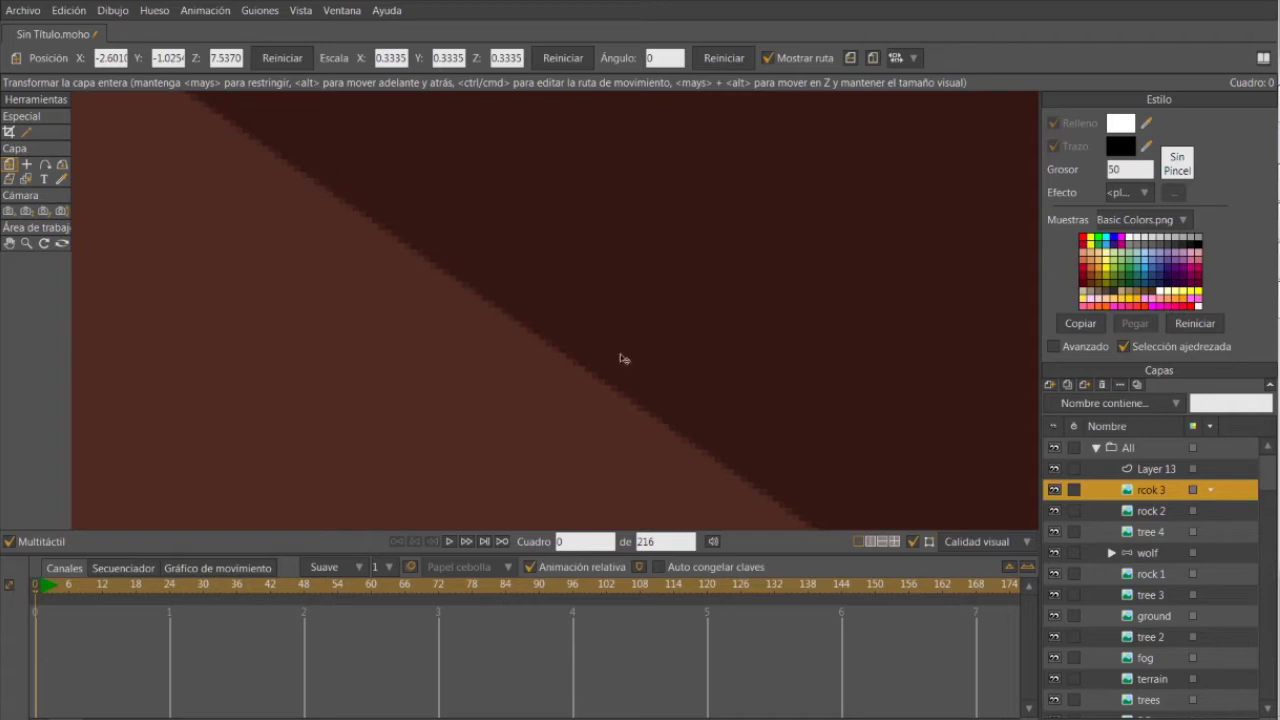
{"action": "scroll", "coordinate": [640, 375], "scroll_direction": "down", "scroll_amount": 7}
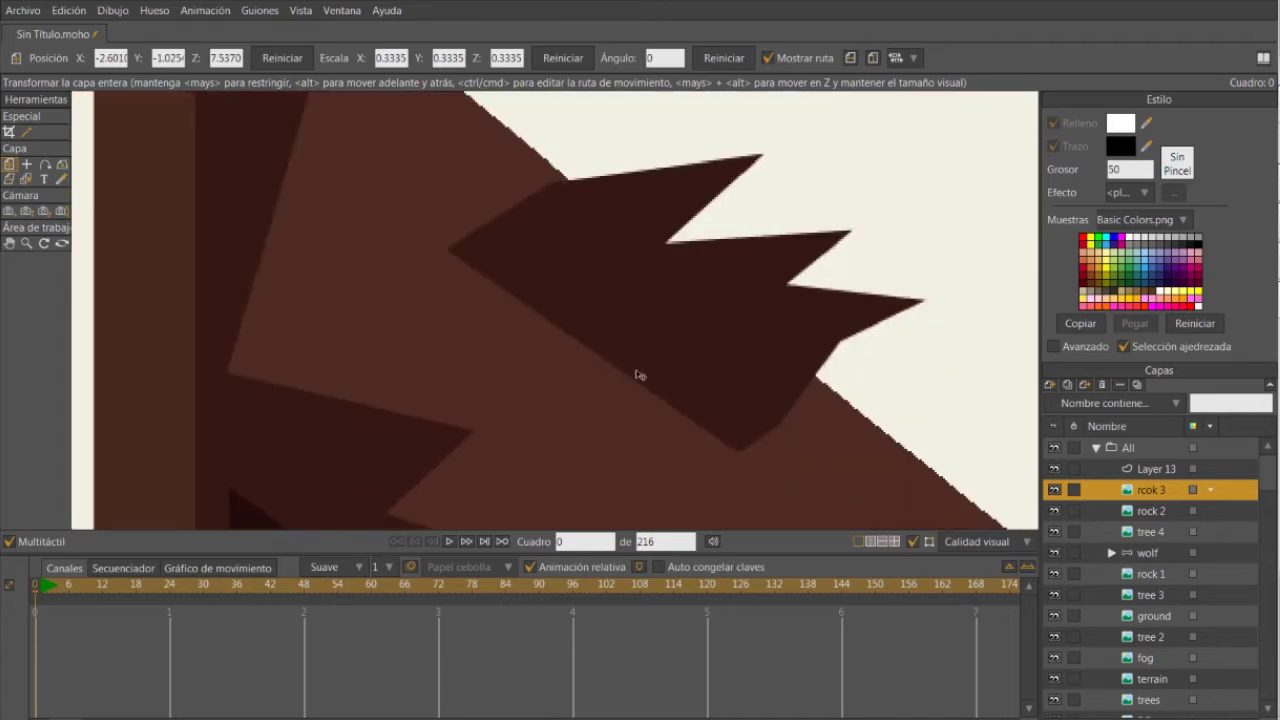
{"action": "left_click_drag", "start_coordinate": [645, 249], "coordinate": [163, 354]}
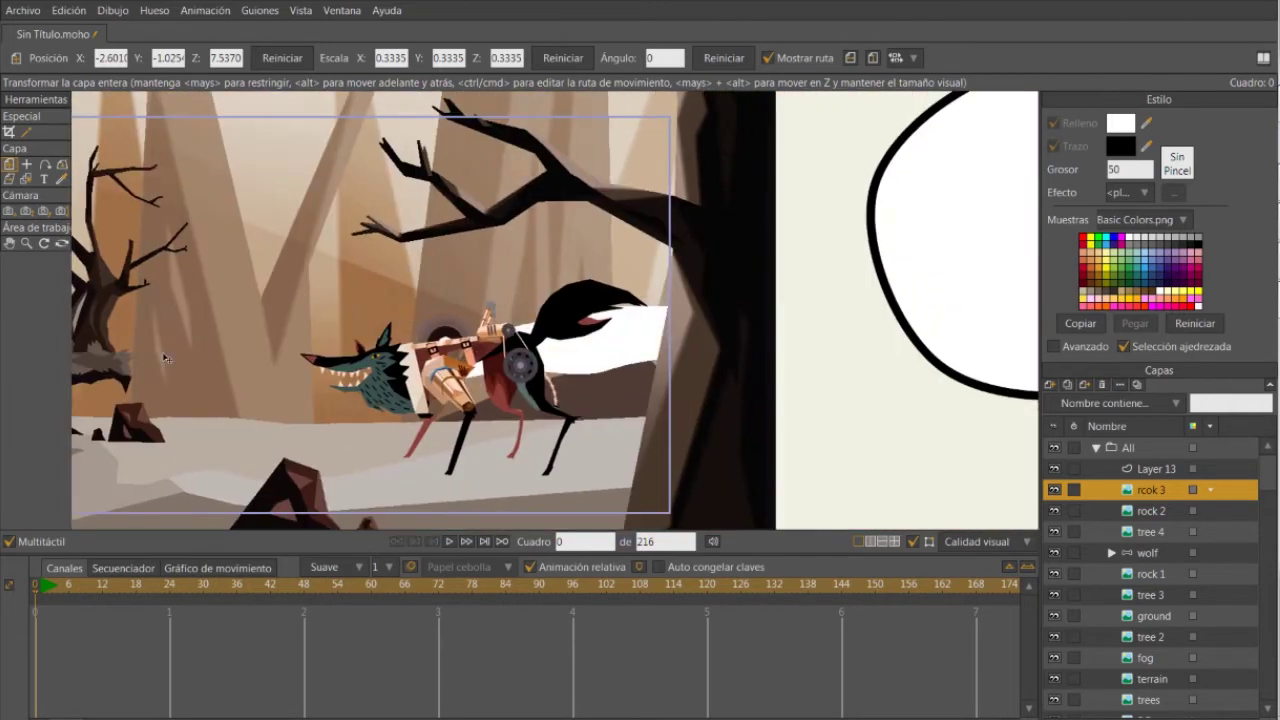
{"action": "left_click_drag", "start_coordinate": [517, 362], "coordinate": [323, 366]}
{"action": "scroll", "coordinate": [782, 182], "scroll_direction": "down", "scroll_amount": 3}
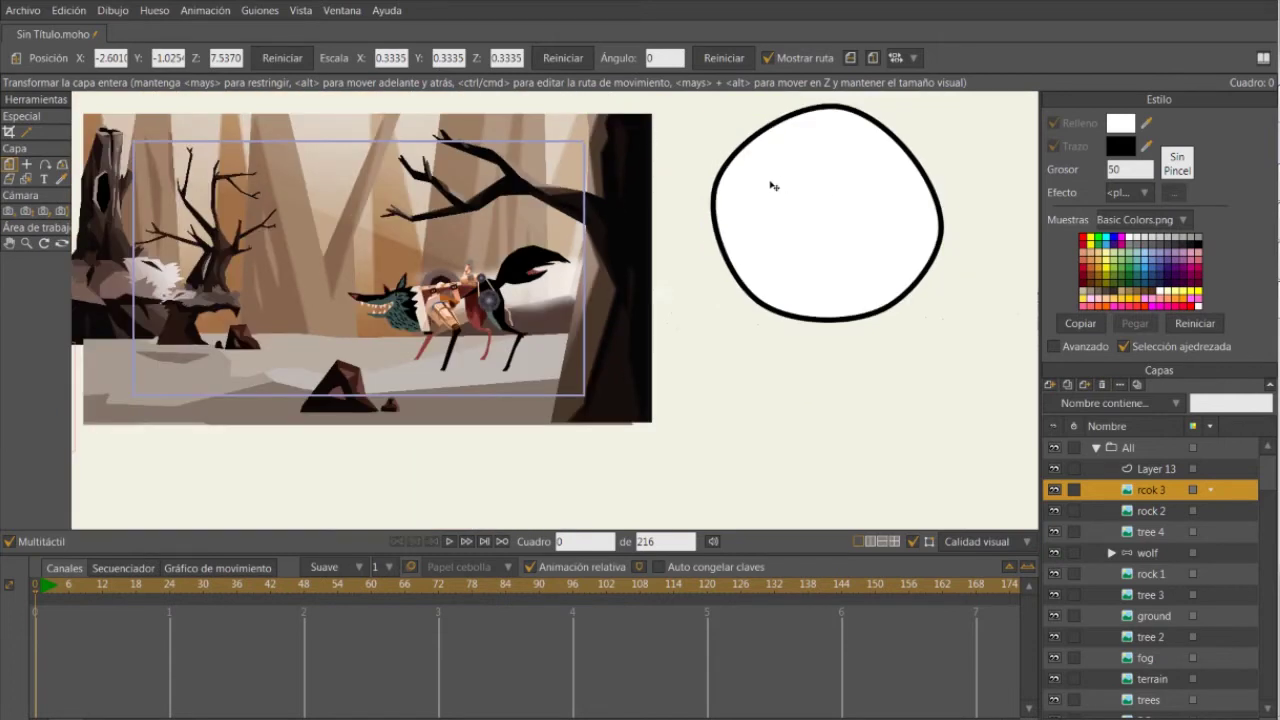
{"action": "left_click_drag", "start_coordinate": [771, 184], "coordinate": [673, 290]}
Delete the vector layer Layer 13 and add a fresh vector layer above rcok 3.
{"action": "left_click", "coordinate": [1139, 474]}
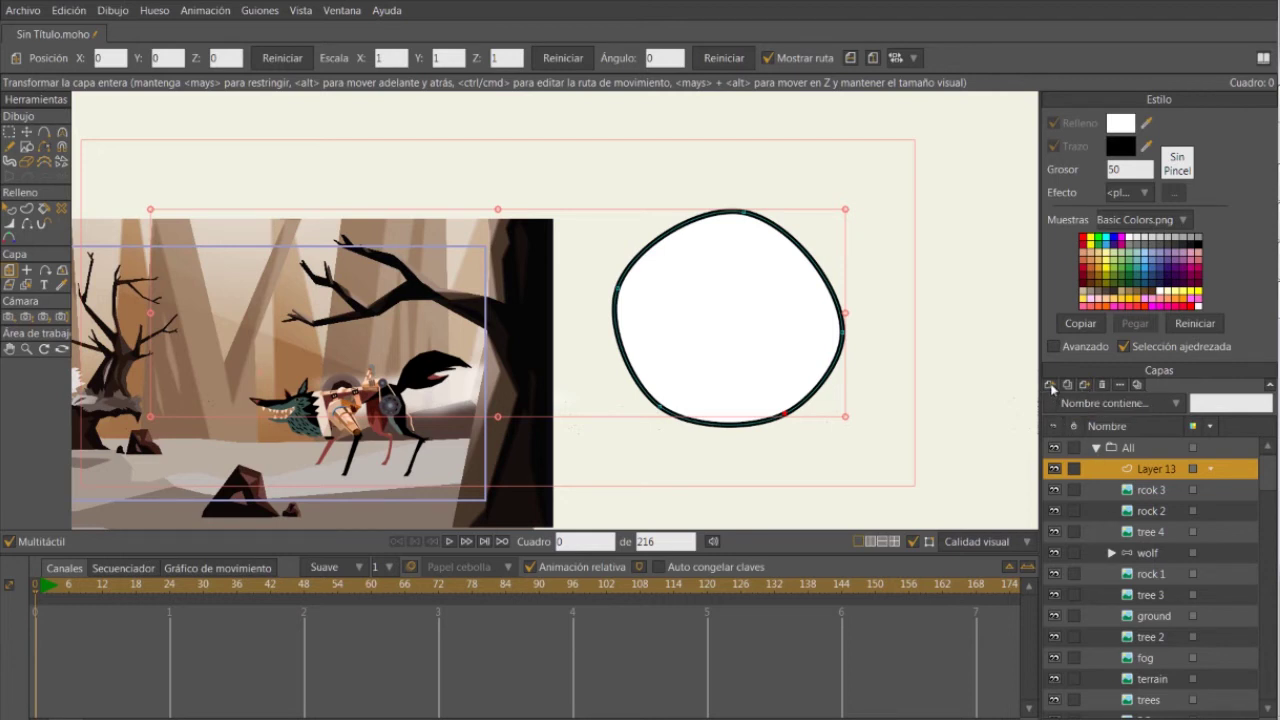
{"action": "left_click", "coordinate": [1103, 385]}
{"action": "scroll", "coordinate": [774, 445], "scroll_direction": "down", "scroll_amount": 2}
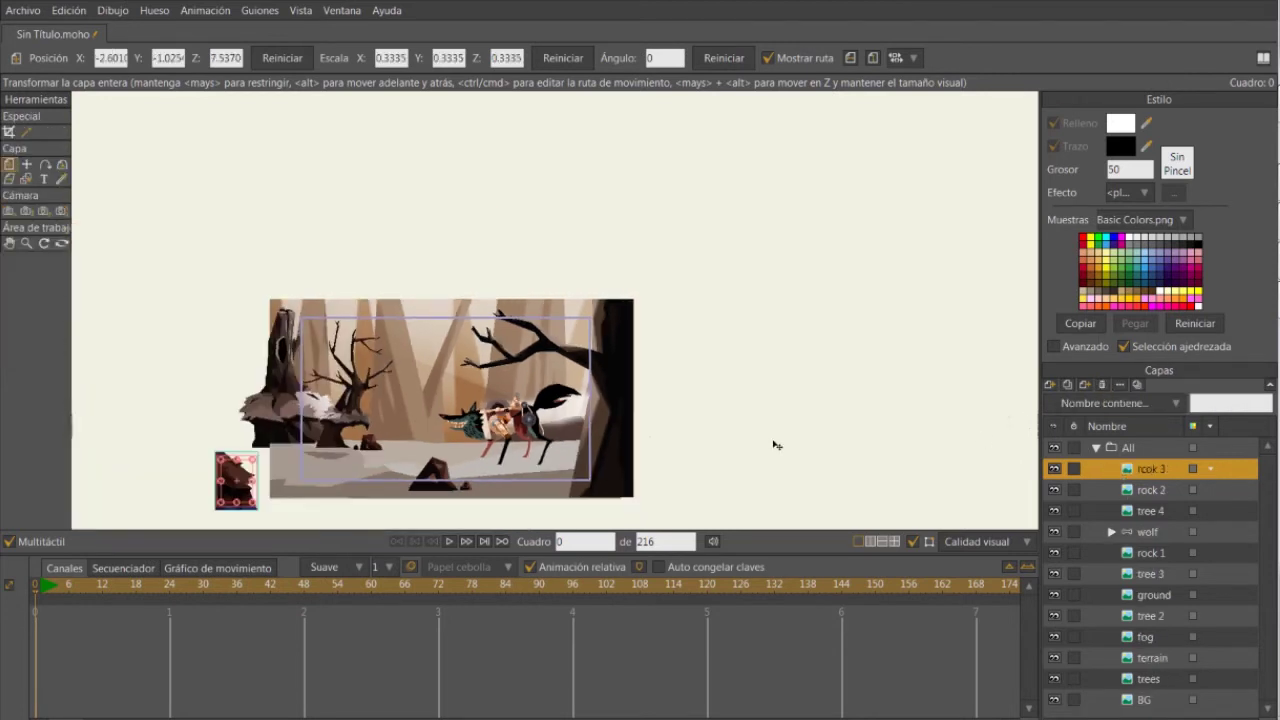
{"action": "scroll", "coordinate": [772, 440], "scroll_direction": "up", "scroll_amount": 1}
{"action": "left_click_drag", "start_coordinate": [812, 398], "coordinate": [948, 299]}
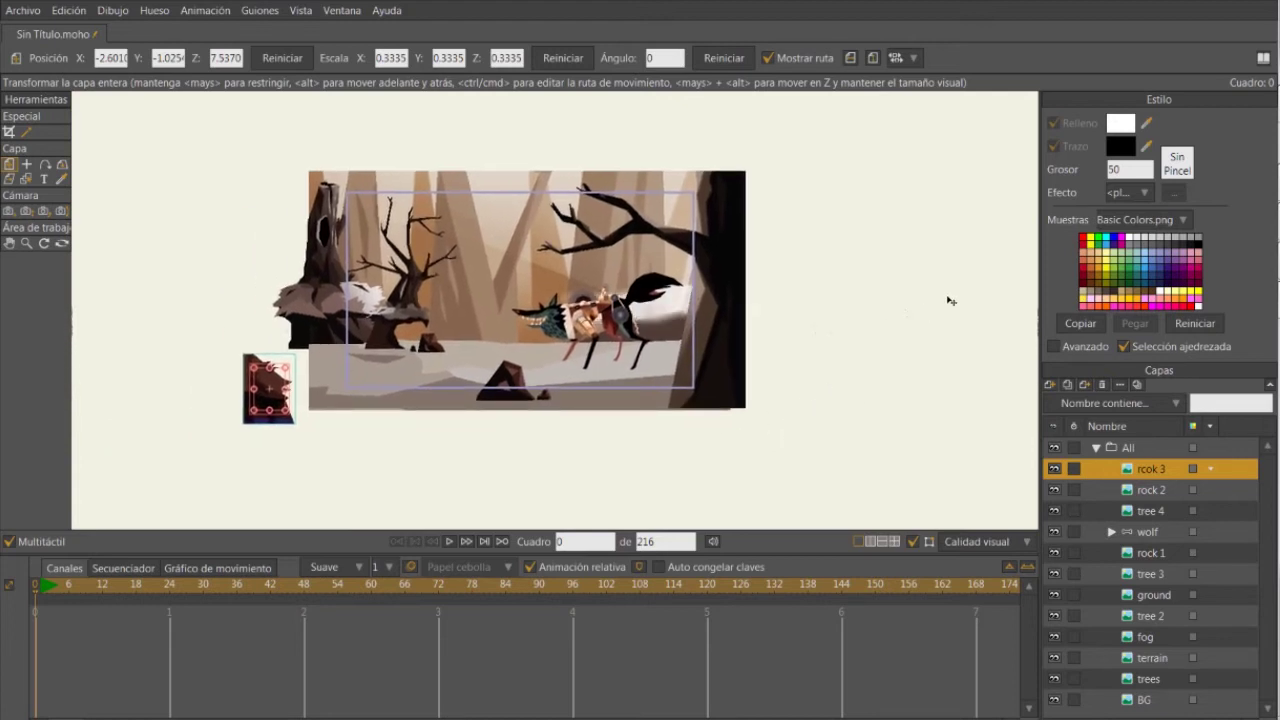
{"action": "left_click", "coordinate": [1054, 387]}
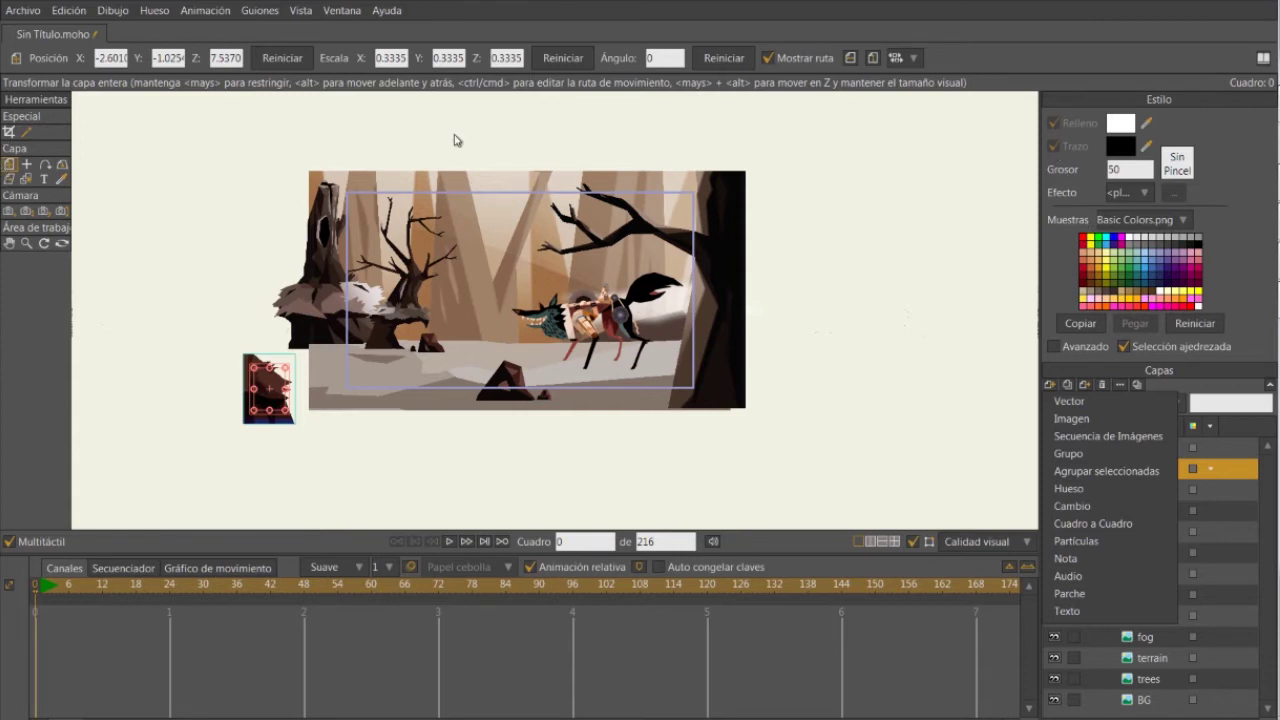
{"action": "left_click", "coordinate": [1115, 401]}
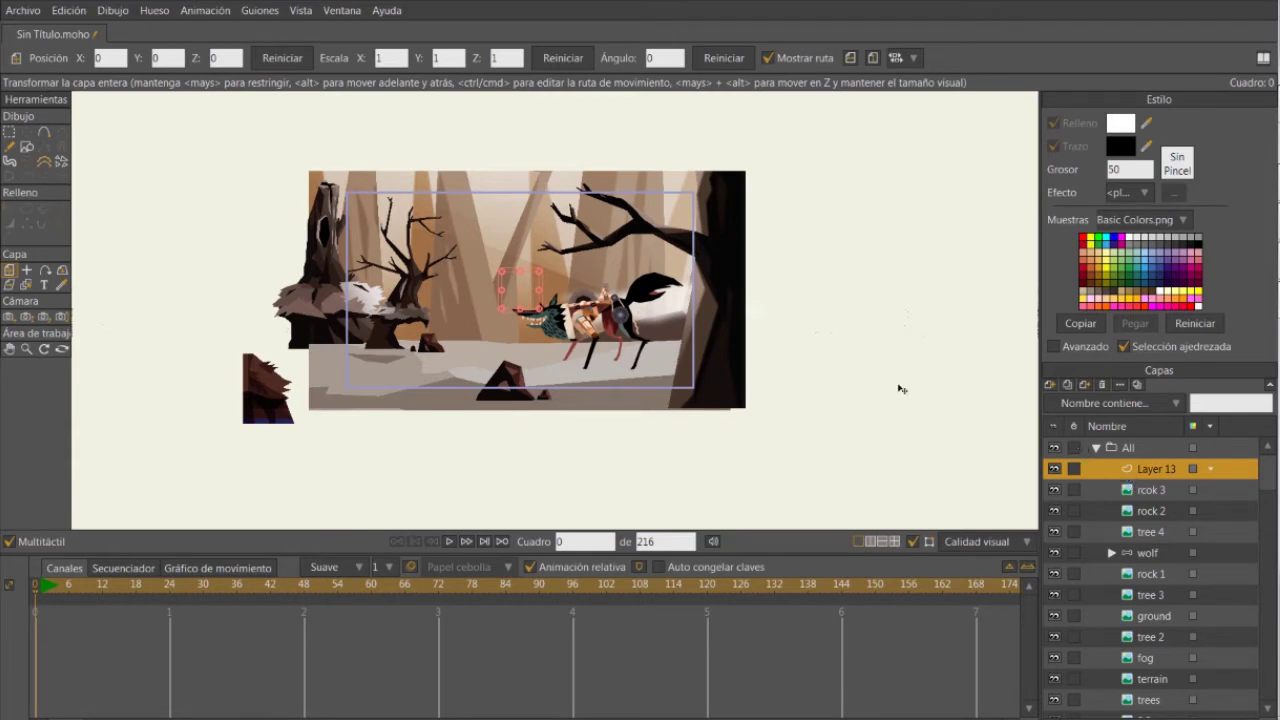
Draw a closed, egg-like shape with Add Point in the empty area beside the large tree, with a stroke width of 80.
{"action": "key", "text": "a"}
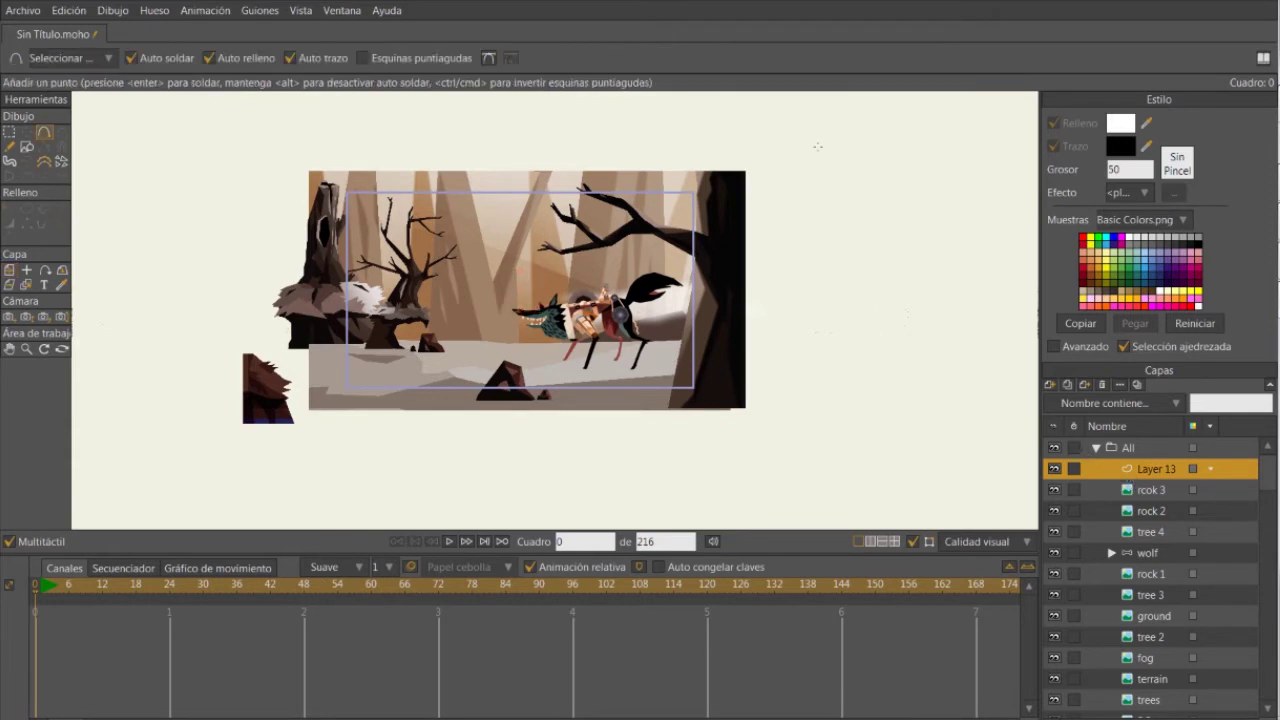
{"action": "mouse_move", "coordinate": [842, 234]}
{"action": "left_mouse_down"}
{"action": "mouse_move", "coordinate": [812, 321]}
{"action": "mouse_move", "coordinate": [872, 388]}
{"action": "mouse_move", "coordinate": [945, 307]}
{"action": "mouse_move", "coordinate": [866, 233]}
{"action": "mouse_move", "coordinate": [843, 233]}
{"action": "left_mouse_up"}
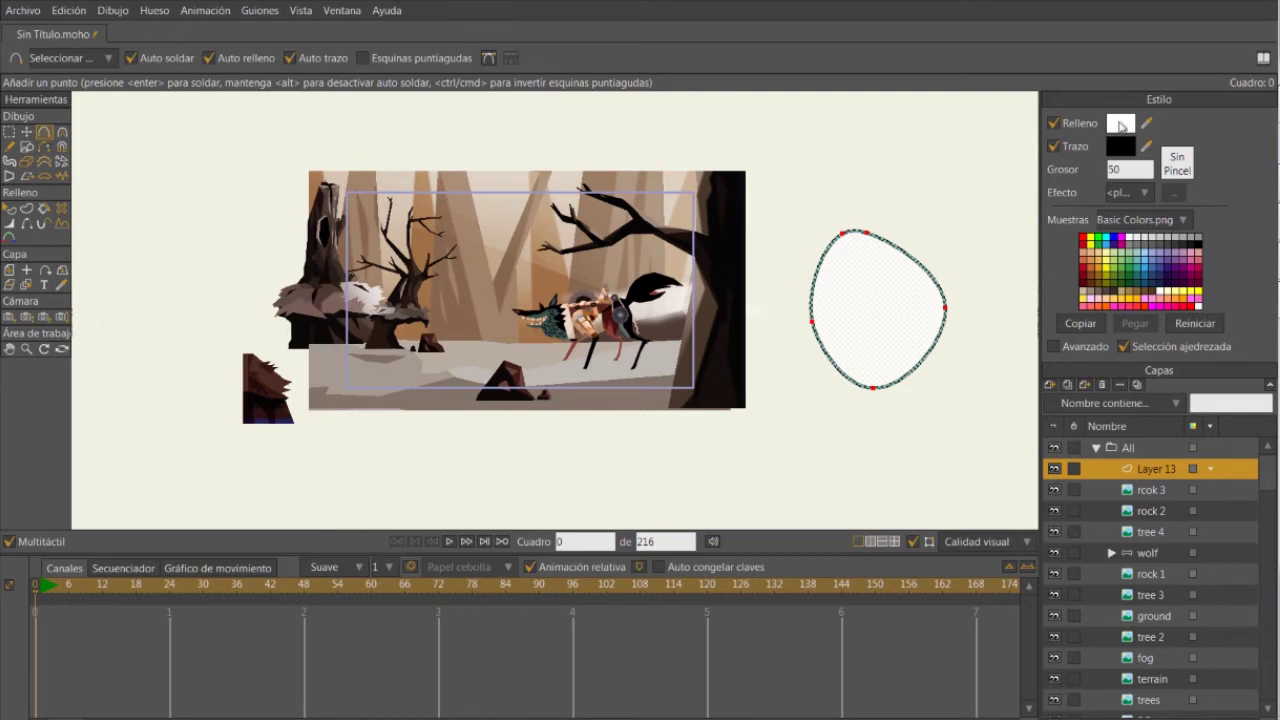
{"action": "left_click_drag", "start_coordinate": [1129, 167], "coordinate": [1087, 169]}
{"action": "type", "text": "80"}
{"action": "key", "text": "Return"}
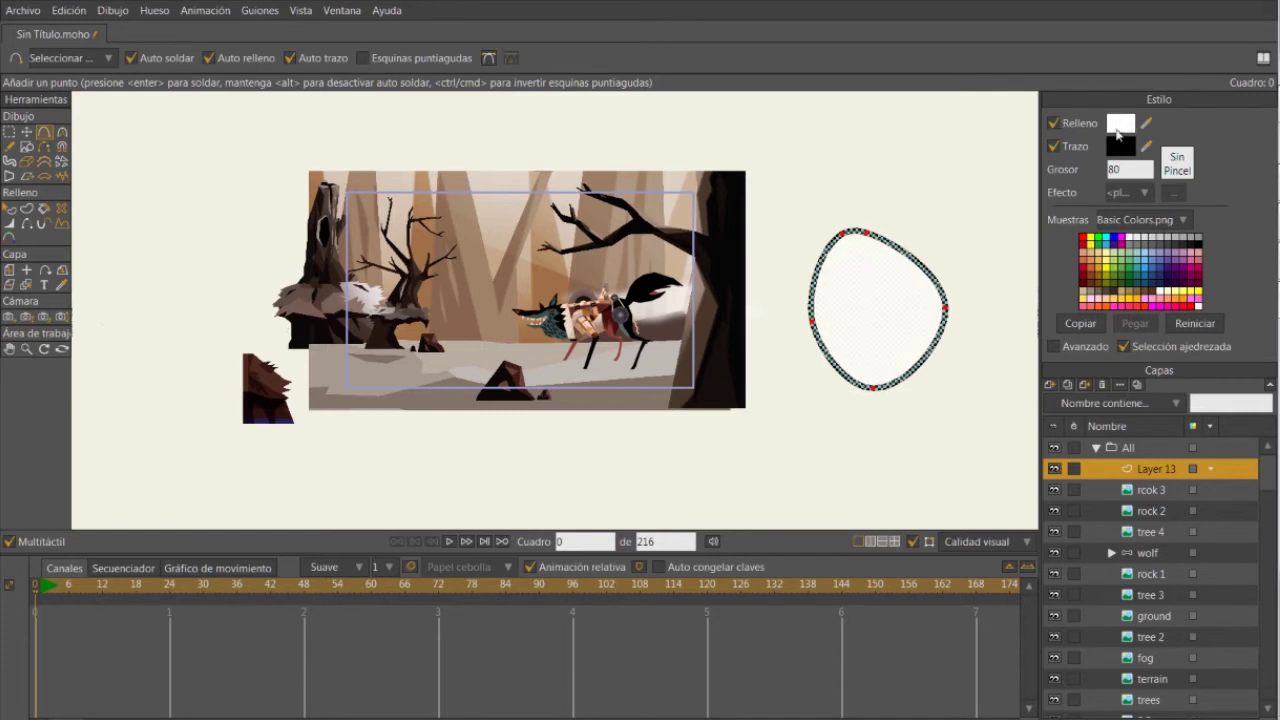
Set the egg-like shape's fill colour to B25151 and its stroke colour to a dark red.
{"action": "left_click", "coordinate": [1118, 133]}
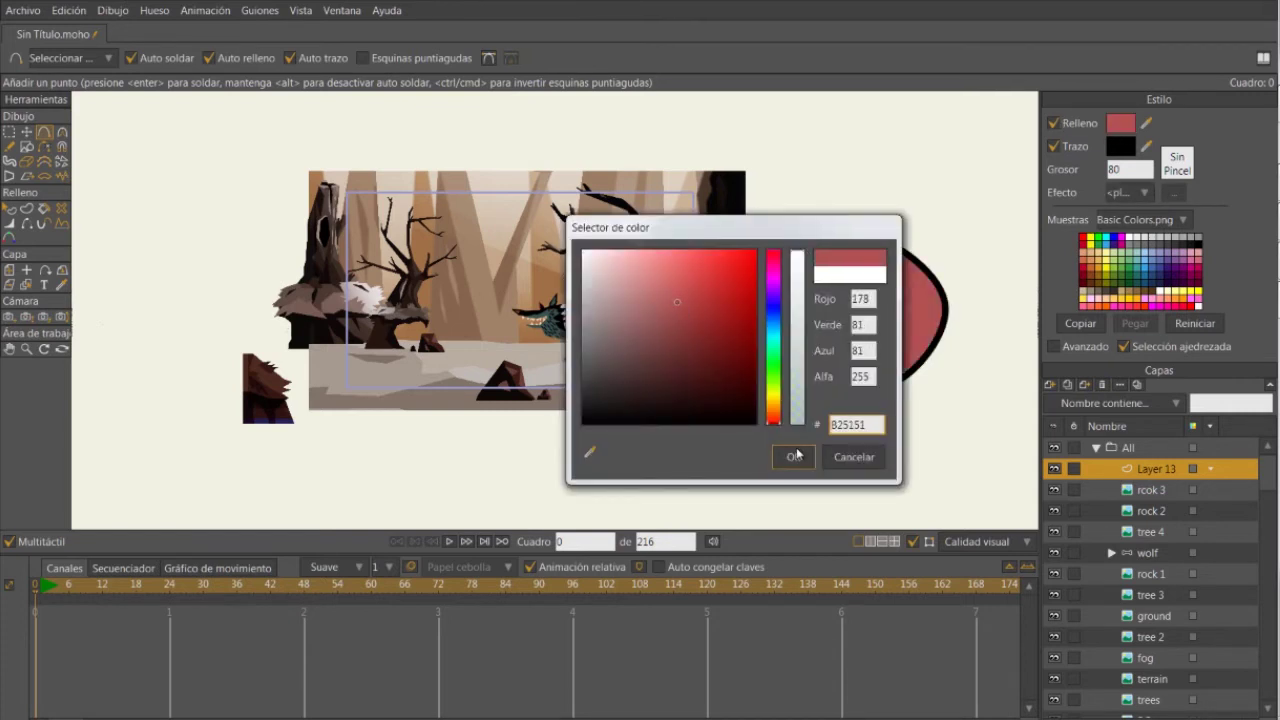
{"action": "left_click", "coordinate": [793, 456]}
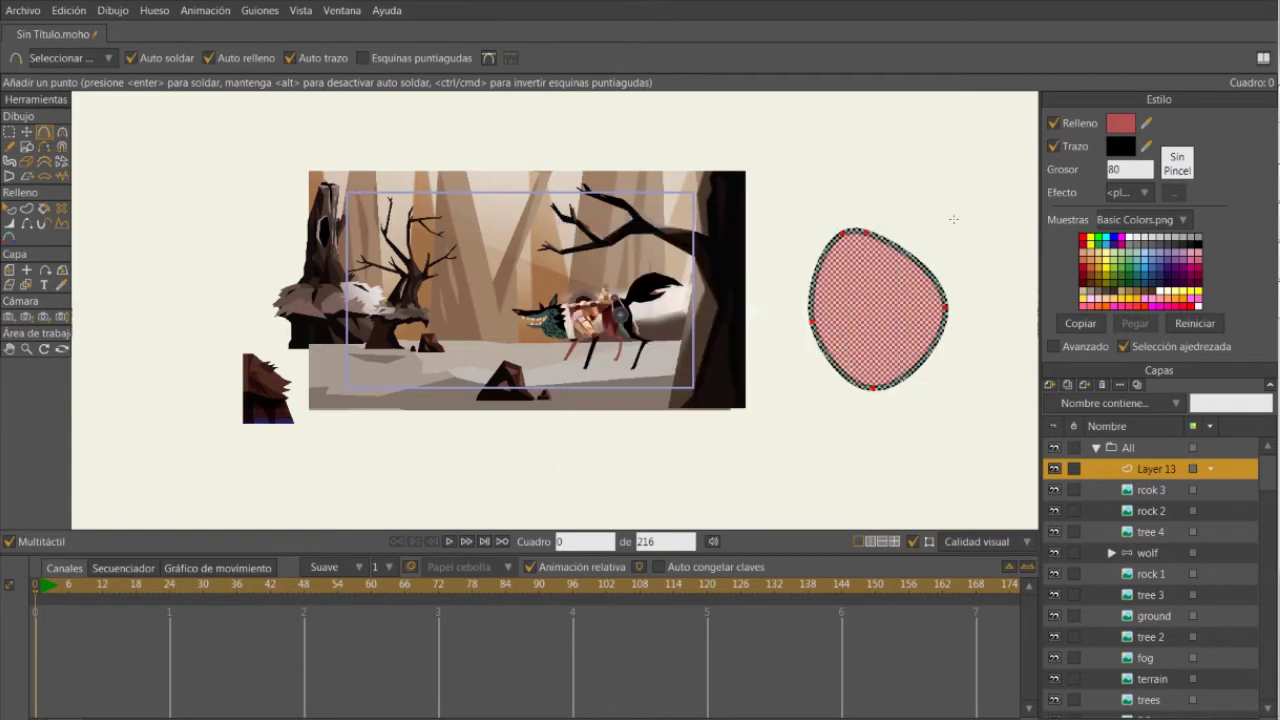
{"action": "left_click", "coordinate": [1119, 148]}
{"action": "left_click_drag", "start_coordinate": [656, 314], "coordinate": [669, 352]}
{"action": "left_click", "coordinate": [791, 456]}
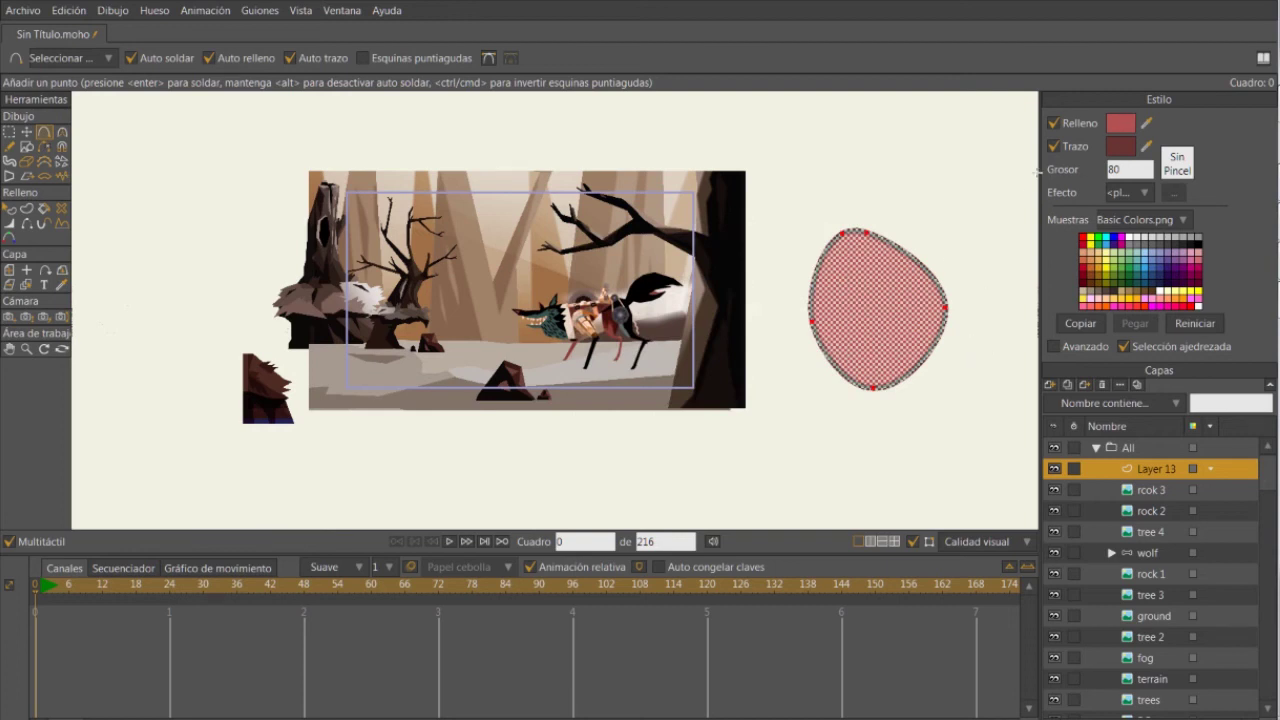
Turn the egg-like shape's stroke off and back on.
{"action": "left_click", "coordinate": [1130, 169]}
{"action": "left_click", "coordinate": [1054, 146]}
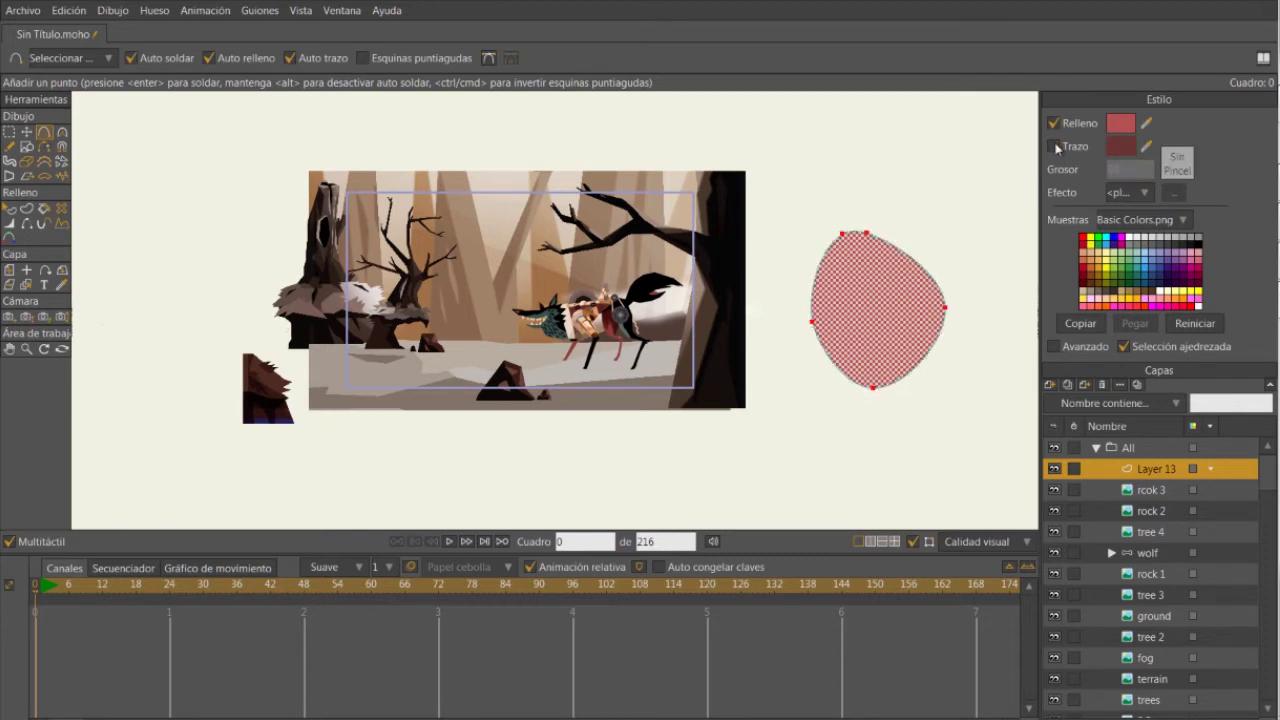
{"action": "left_click", "coordinate": [1055, 147]}
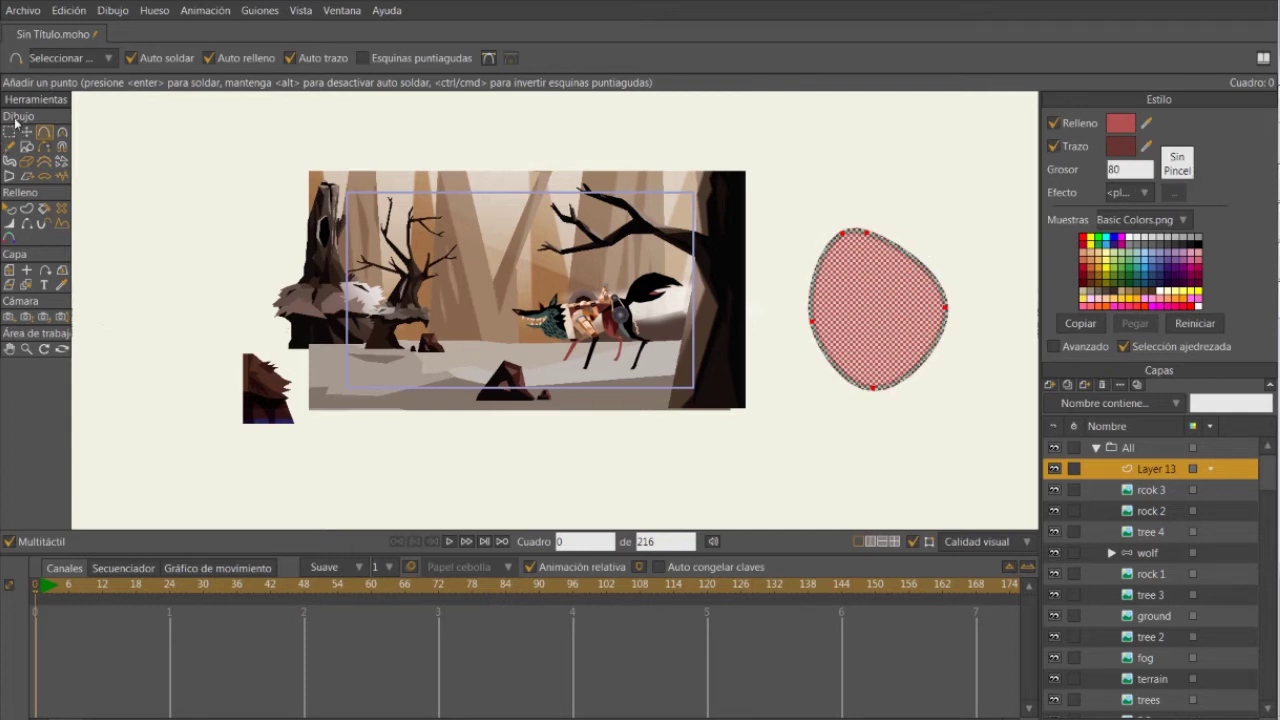
Try several stroke brushes on the egg-like shape, including Brush515_1_0_90.png, reset to no brush and cancel the brush settings.
{"action": "left_click", "coordinate": [9, 208]}
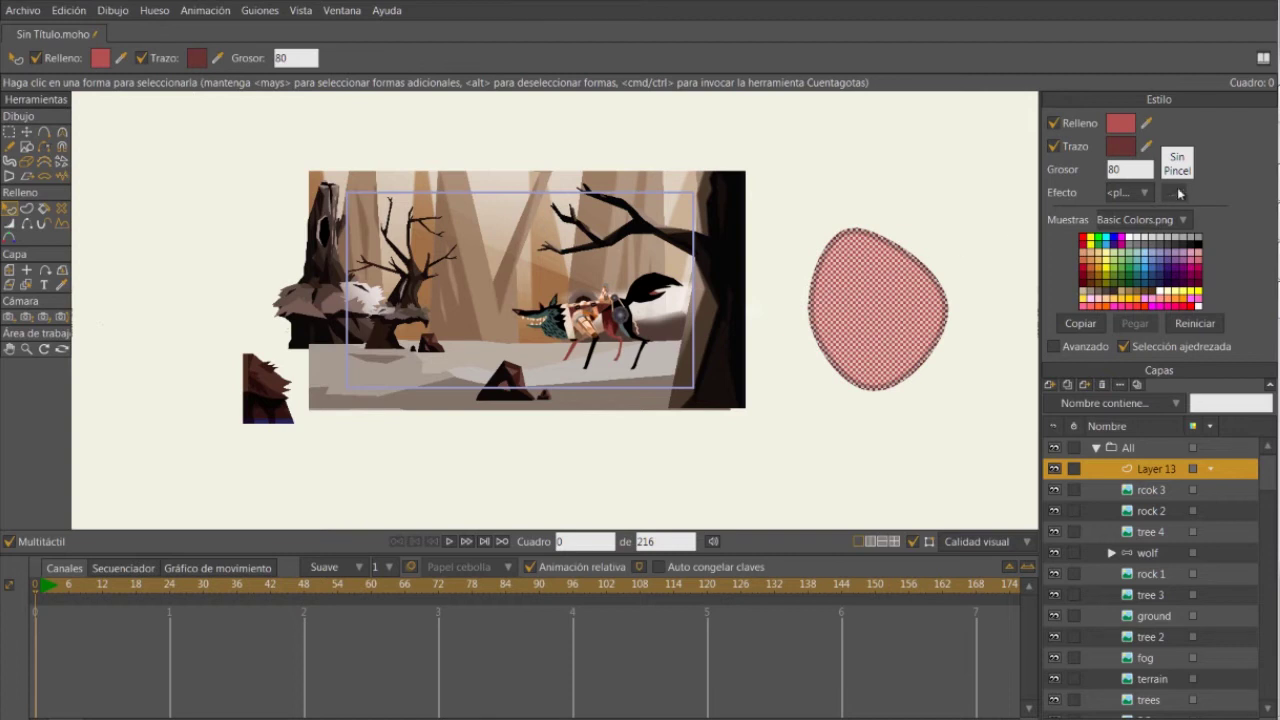
{"action": "left_click", "coordinate": [1178, 165]}
{"action": "mouse_move", "coordinate": [652, 174]}
{"action": "left_mouse_down"}
{"action": "mouse_move", "coordinate": [647, 271]}
{"action": "mouse_move", "coordinate": [647, 134]}
{"action": "left_mouse_up"}
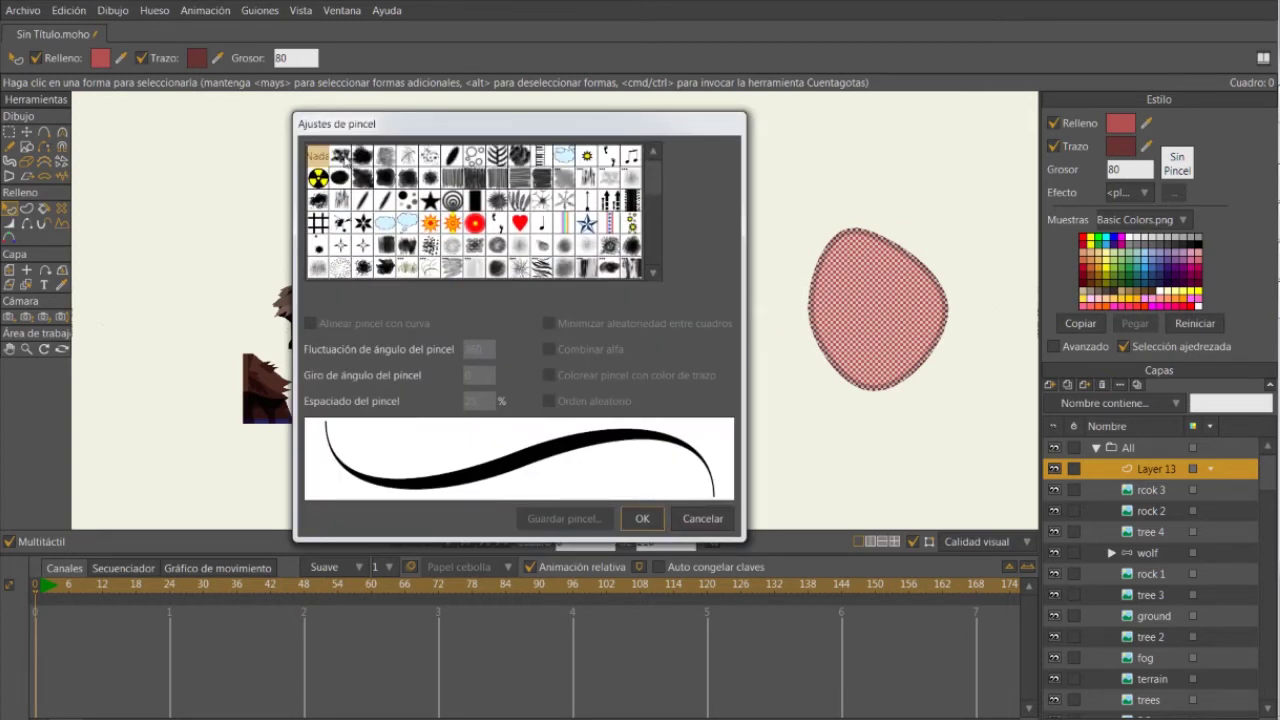
{"action": "left_click", "coordinate": [345, 158]}
{"action": "left_click", "coordinate": [384, 160]}
{"action": "left_click", "coordinate": [435, 159]}
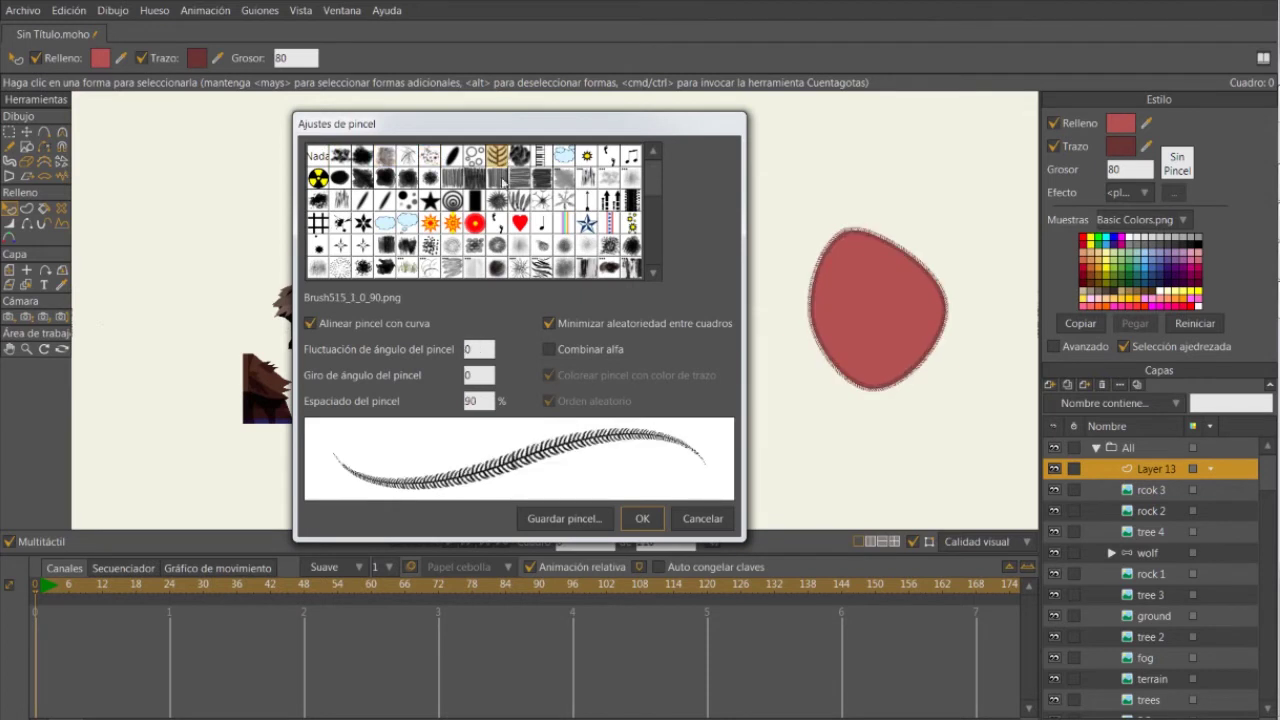
{"action": "left_click", "coordinate": [318, 157]}
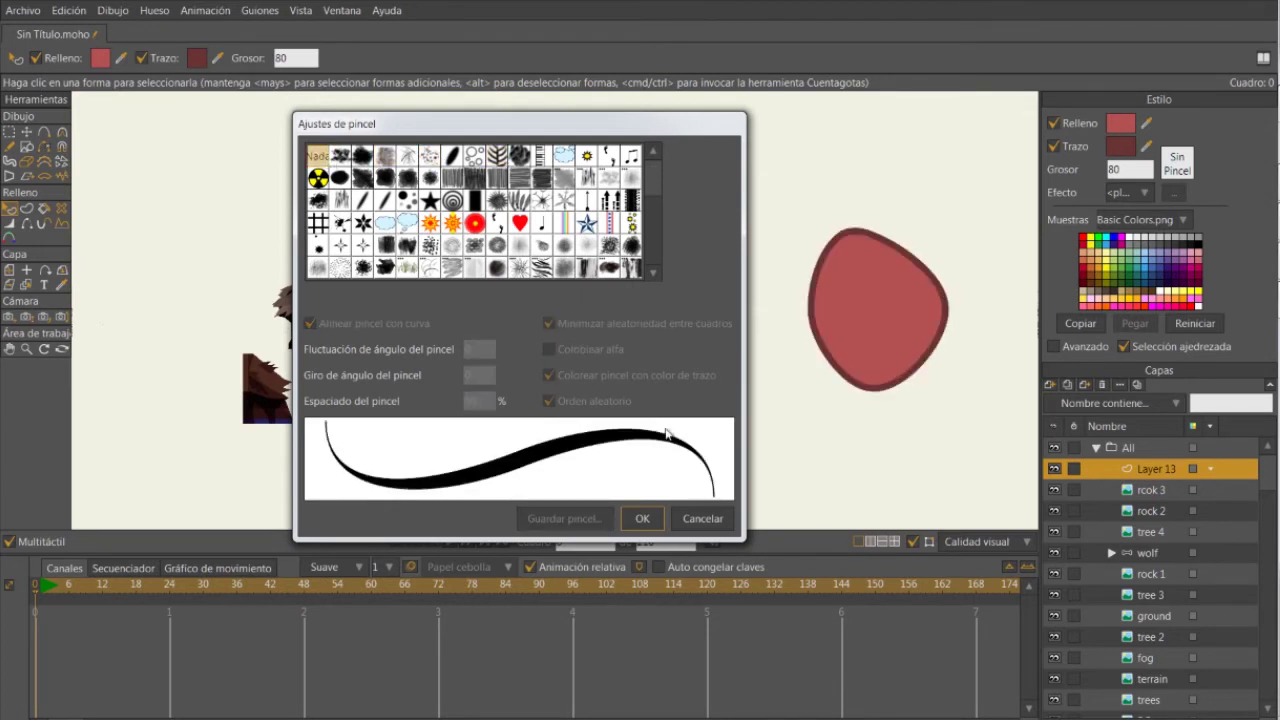
{"action": "left_click", "coordinate": [708, 520]}
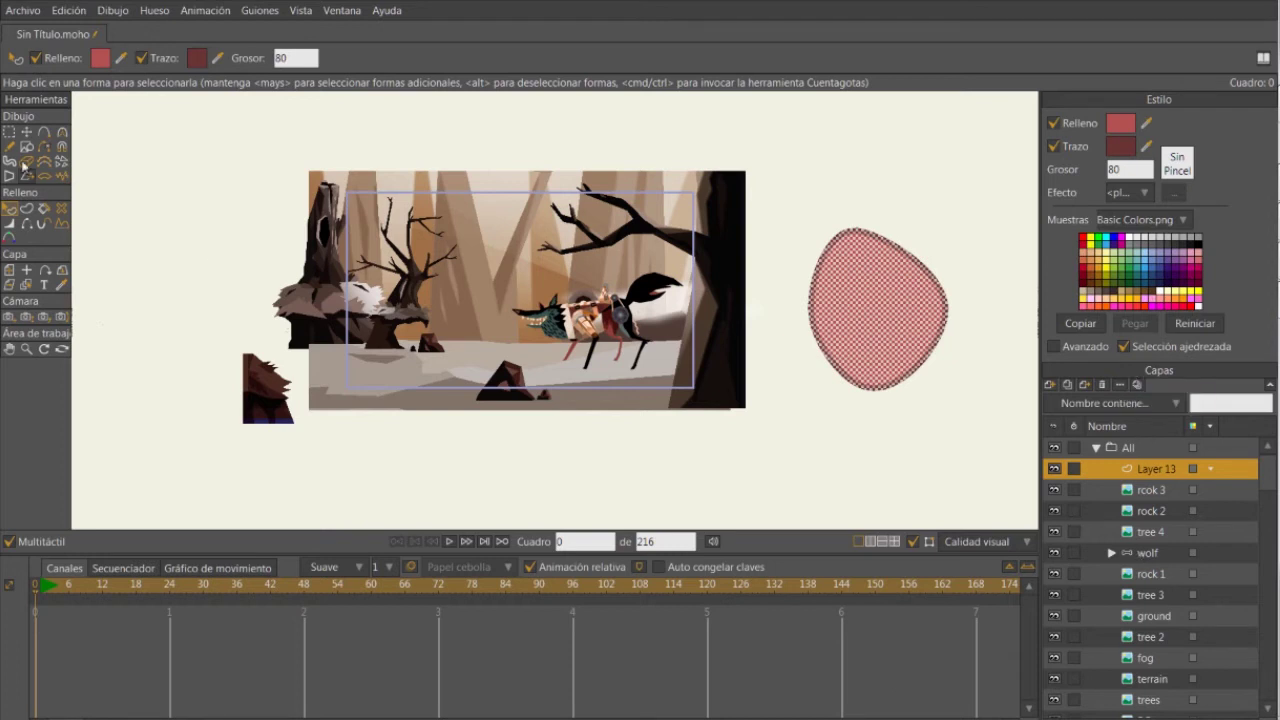
Compare the tools offered for the image layer rcok 3, the vector layer Layer 13 and the bone layer wolf.
{"action": "left_click", "coordinate": [1149, 489]}
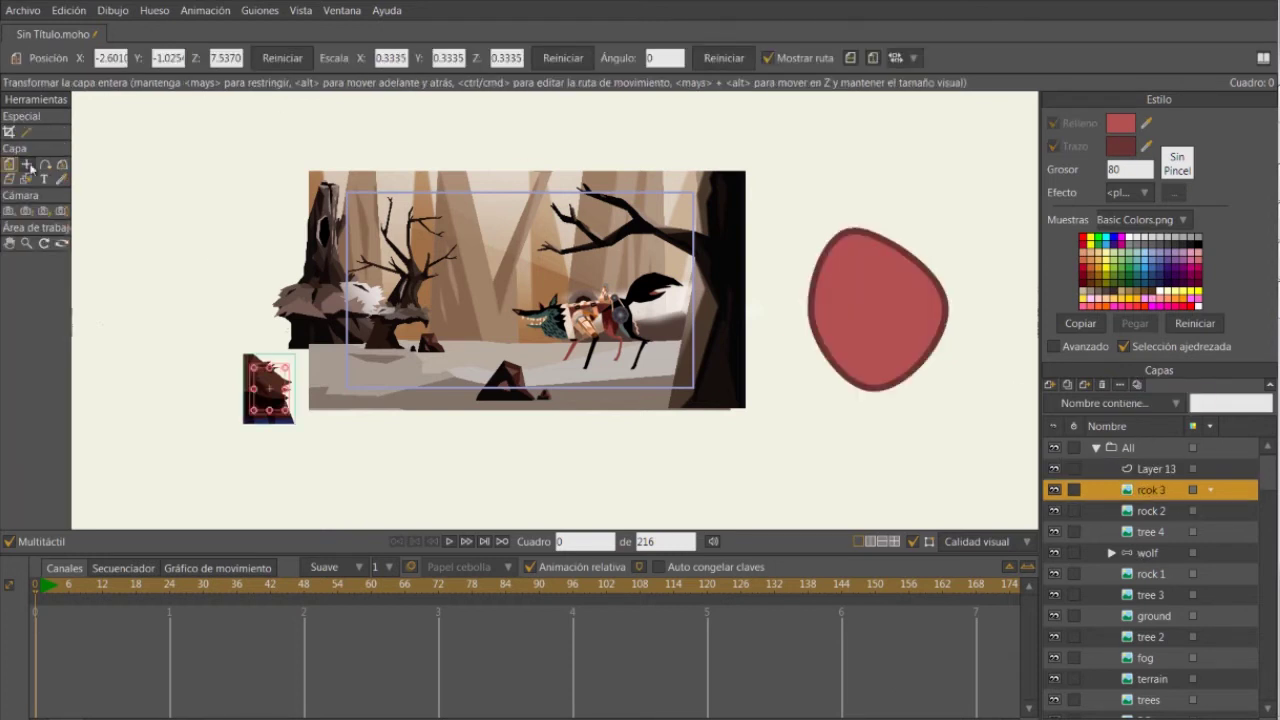
{"action": "left_click", "coordinate": [1151, 470]}
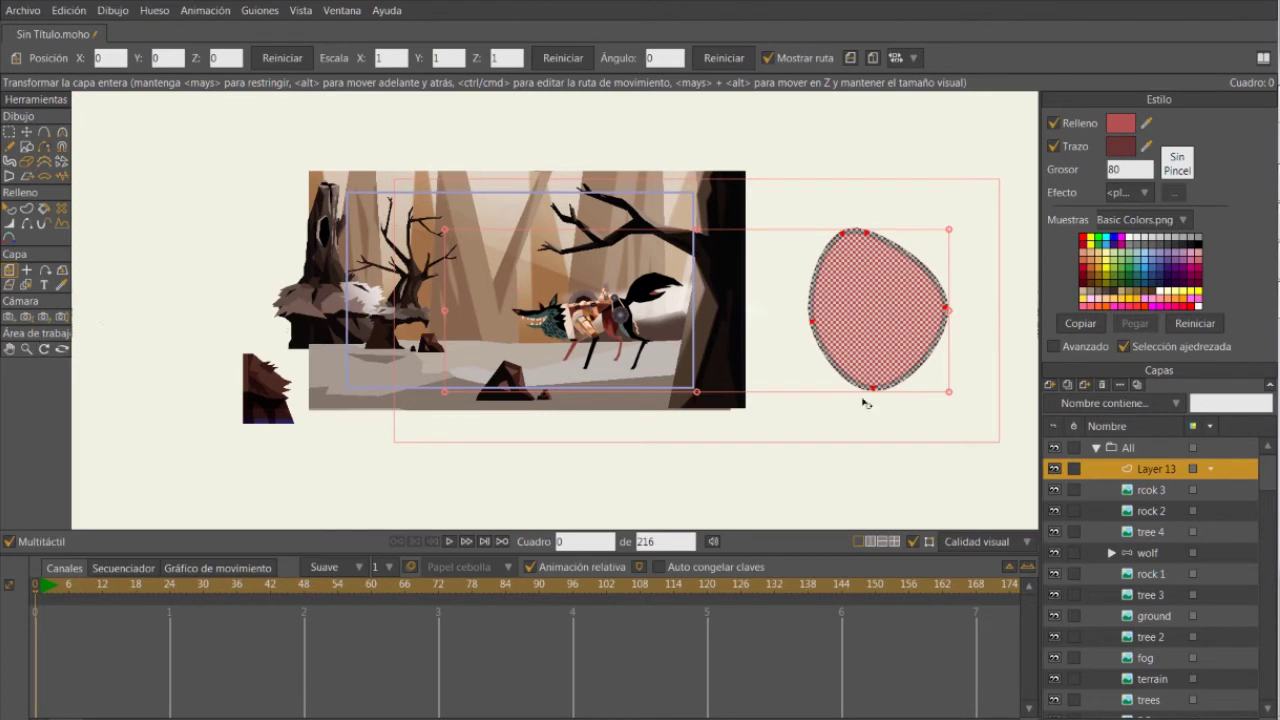
{"action": "left_click", "coordinate": [1148, 489]}
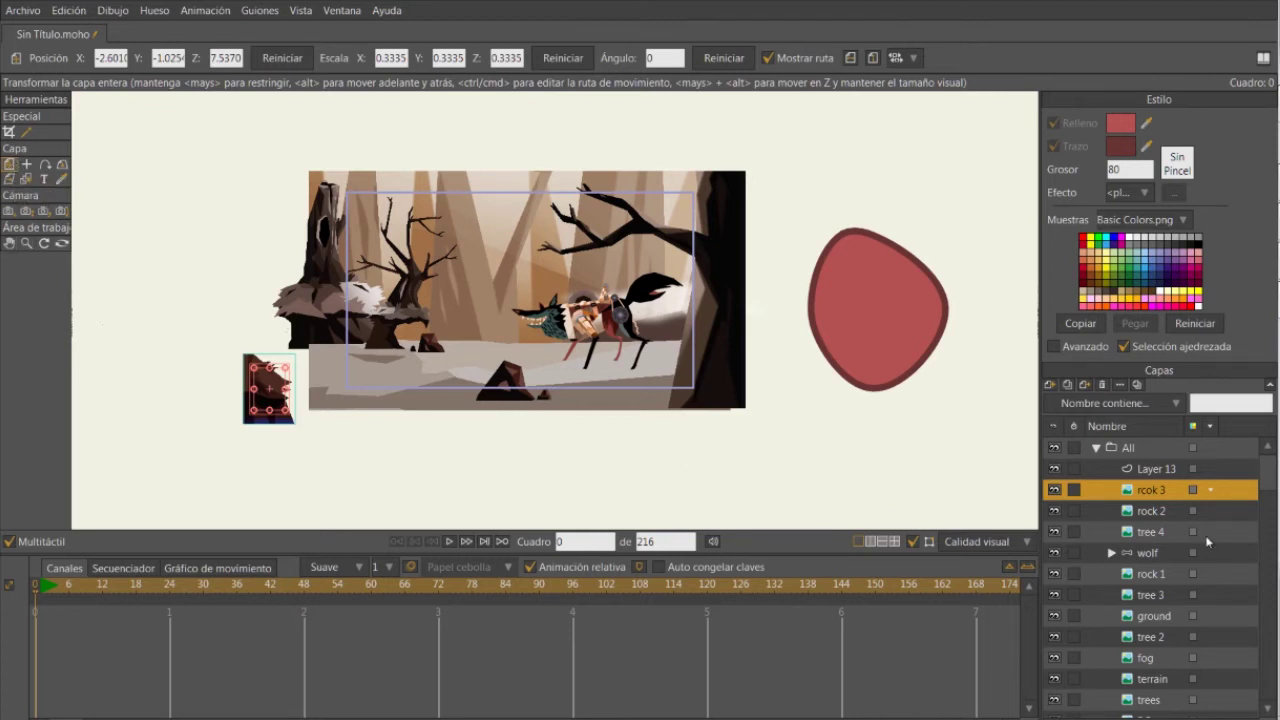
{"action": "left_click", "coordinate": [1146, 554]}
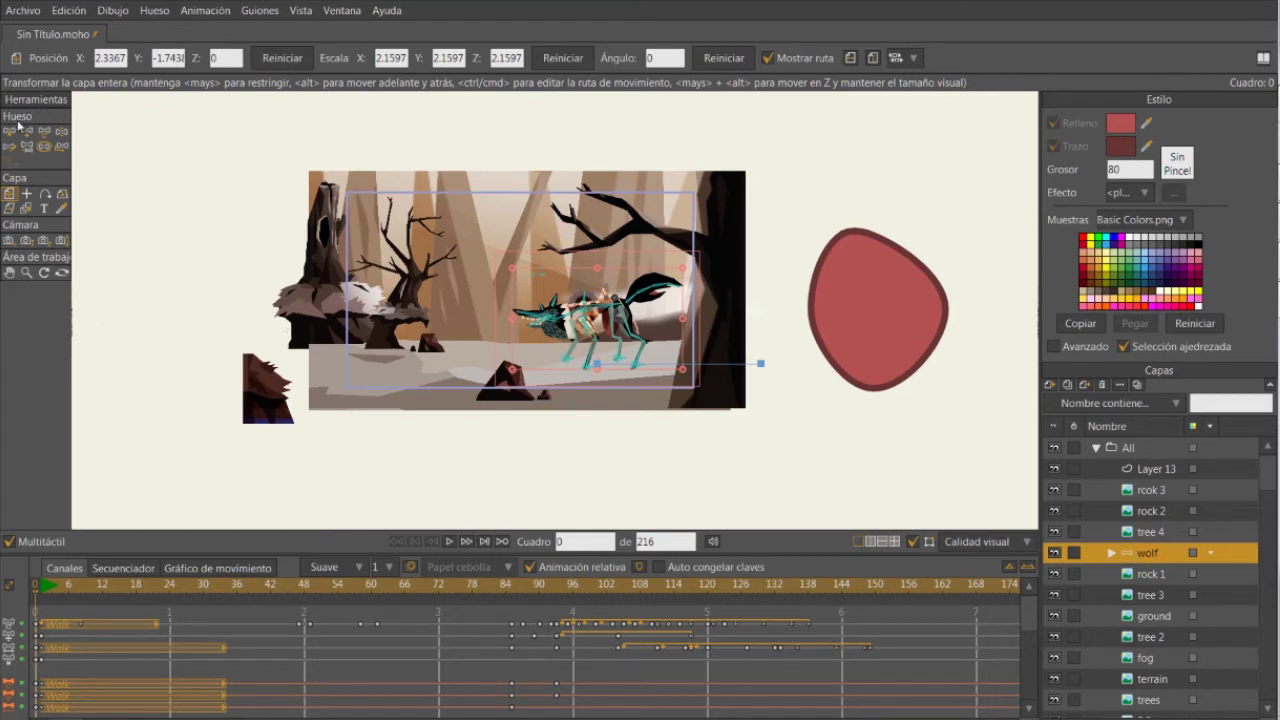
Try moving the bone at the base of the wolf's tail at frame 0, and undo the change.
{"action": "scroll", "coordinate": [595, 298], "scroll_direction": "up", "scroll_amount": 3}
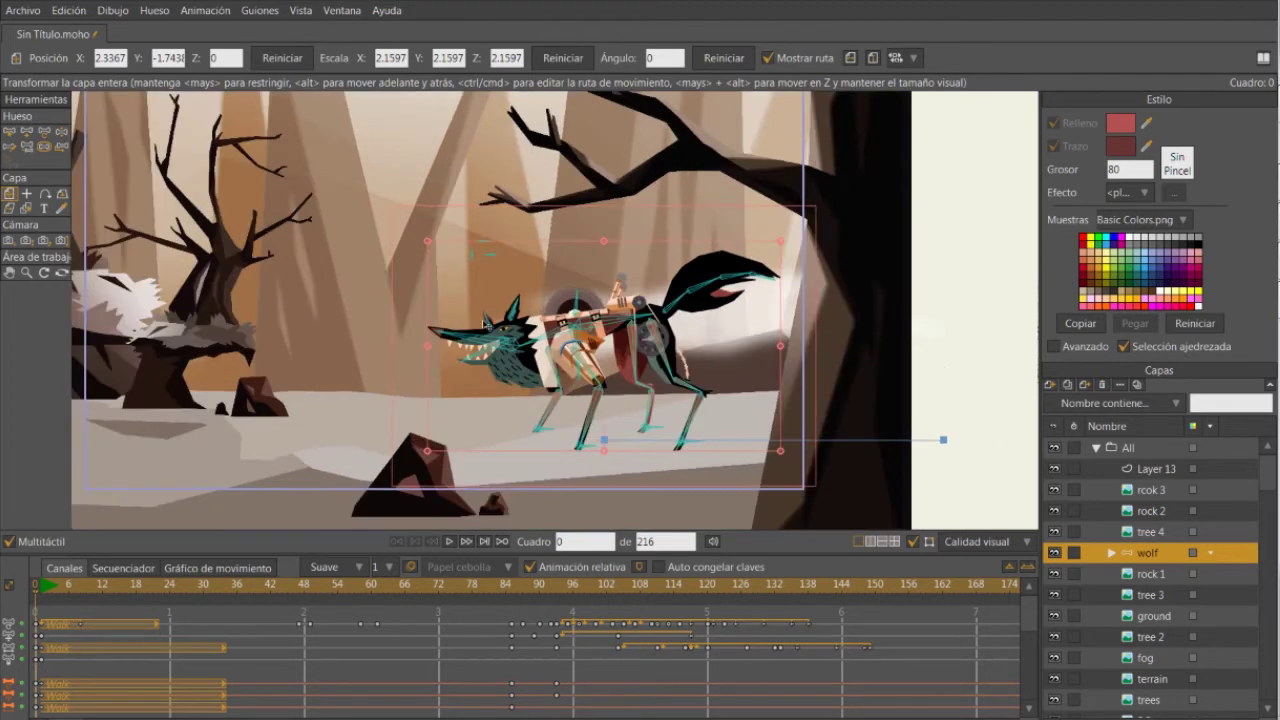
{"action": "left_click", "coordinate": [44, 132]}
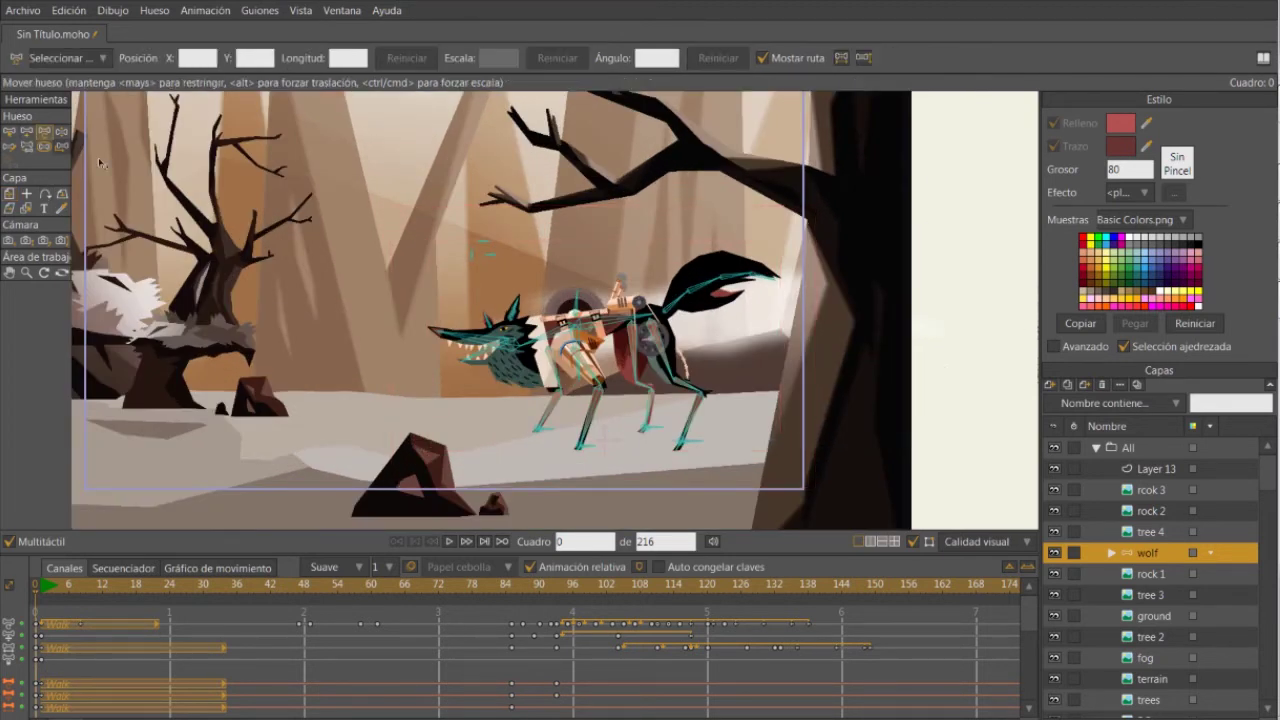
{"action": "left_click", "coordinate": [716, 296]}
{"action": "left_click_drag", "start_coordinate": [716, 296], "coordinate": [682, 302]}
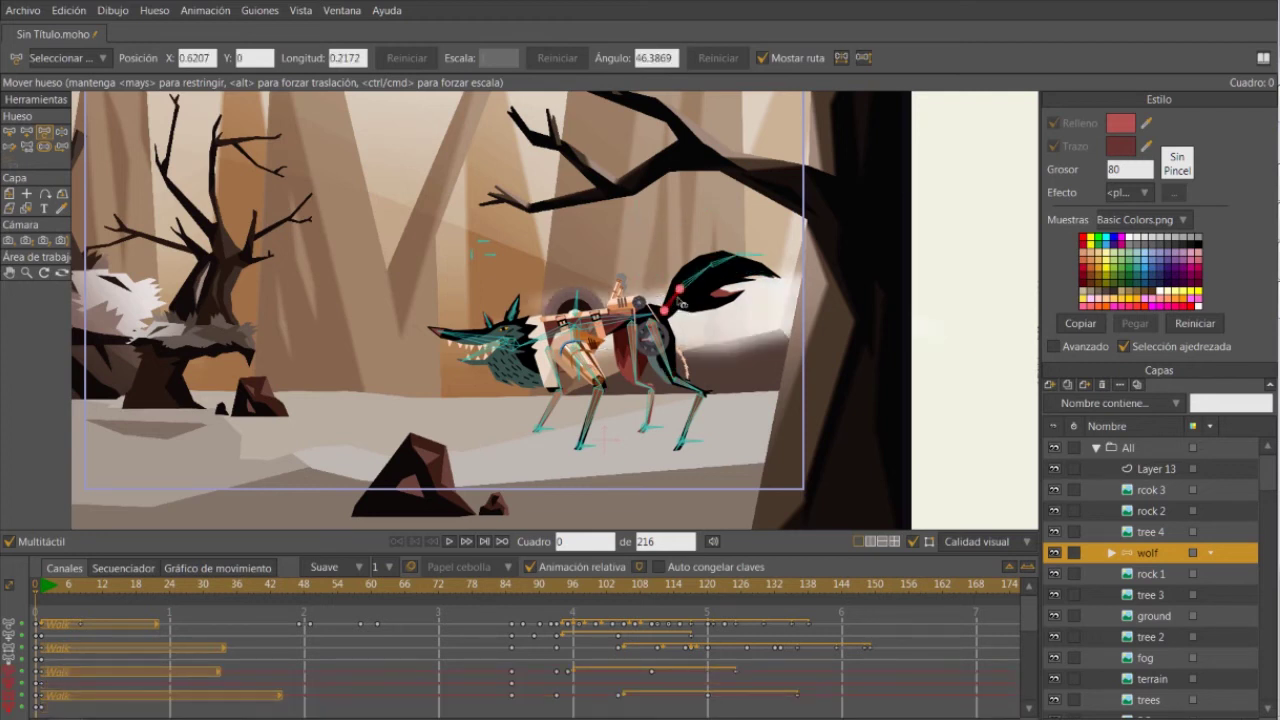
{"action": "key", "text": "ctrl+z"}
At frame 100, rotate the wolf's tail bones one by one so the tail rises from its base and stretches out backwards.
{"action": "left_click_drag", "start_coordinate": [46, 586], "coordinate": [596, 596]}
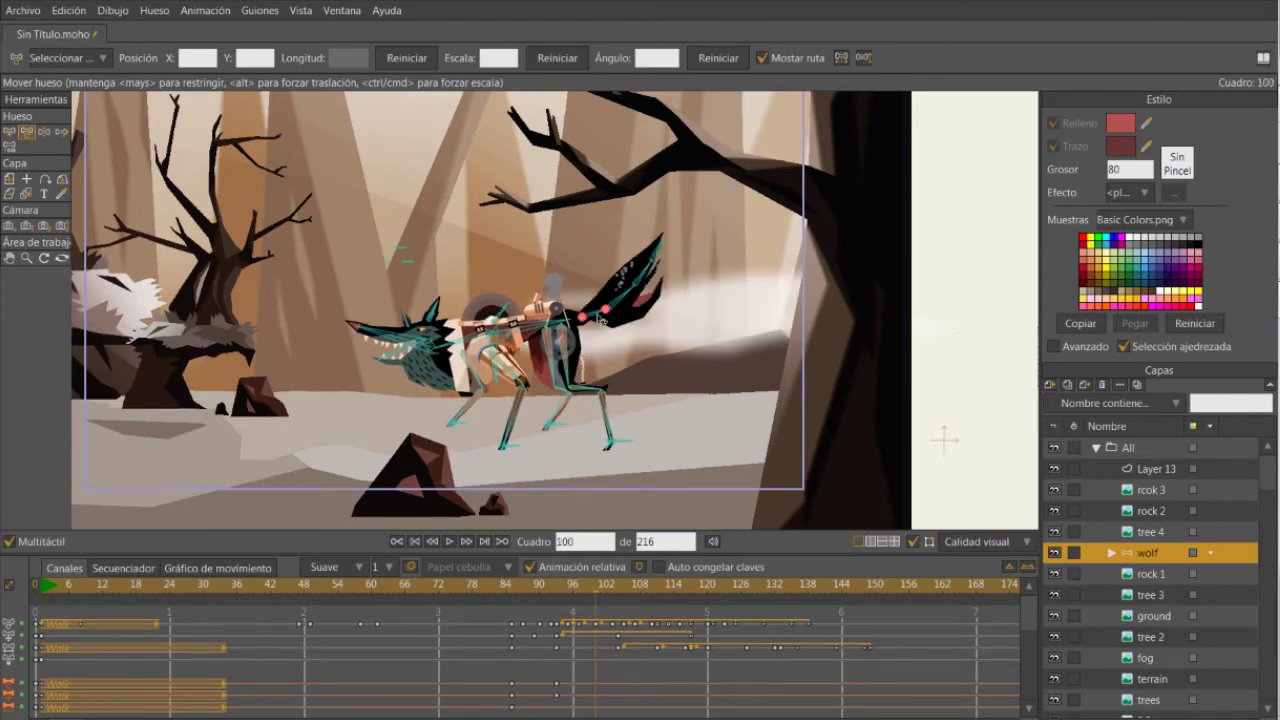
{"action": "scroll", "coordinate": [603, 322], "scroll_direction": "up", "scroll_amount": 5}
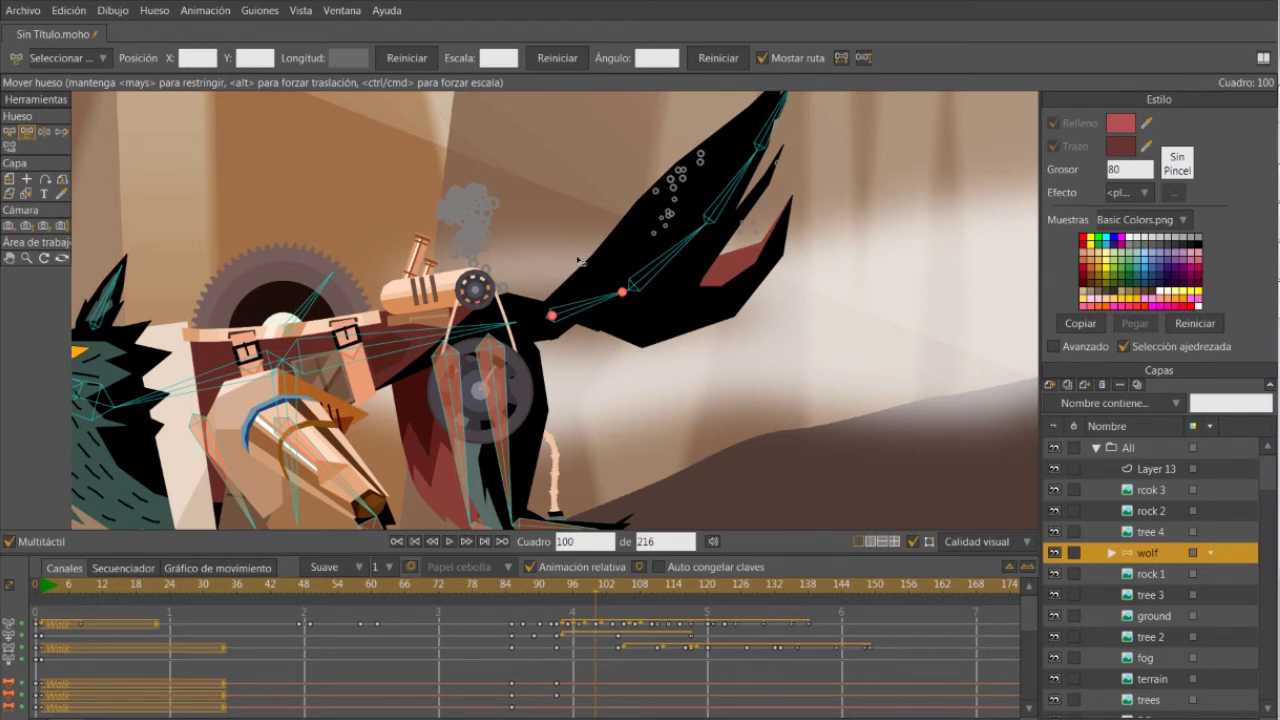
{"action": "left_click", "coordinate": [597, 309]}
{"action": "mouse_move", "coordinate": [597, 309]}
{"action": "left_mouse_down"}
{"action": "mouse_move", "coordinate": [582, 268]}
{"action": "mouse_move", "coordinate": [615, 298]}
{"action": "mouse_move", "coordinate": [591, 273]}
{"action": "mouse_move", "coordinate": [650, 230]}
{"action": "mouse_move", "coordinate": [690, 266]}
{"action": "mouse_move", "coordinate": [739, 249]}
{"action": "mouse_move", "coordinate": [818, 268]}
{"action": "mouse_move", "coordinate": [855, 335]}
{"action": "mouse_move", "coordinate": [778, 277]}
{"action": "mouse_move", "coordinate": [792, 222]}
{"action": "mouse_move", "coordinate": [704, 240]}
{"action": "mouse_move", "coordinate": [615, 310]}
{"action": "mouse_move", "coordinate": [590, 295]}
{"action": "left_mouse_up"}
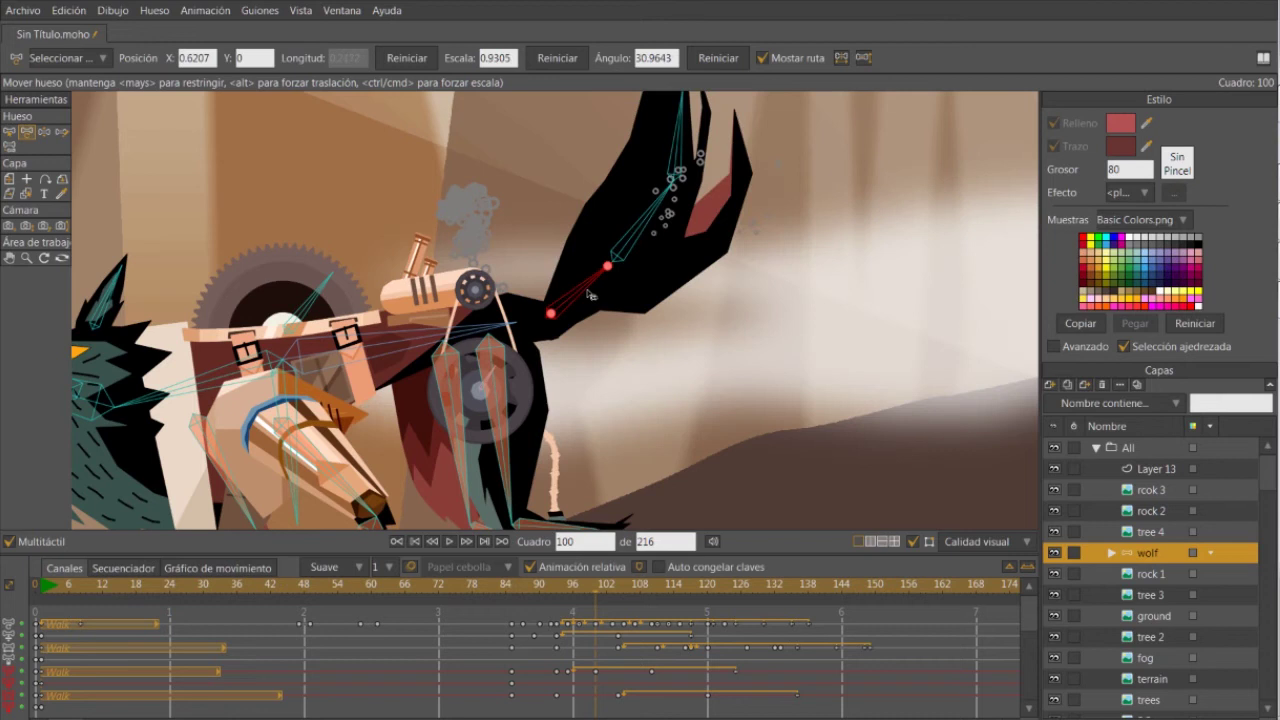
{"action": "left_click_drag", "start_coordinate": [637, 233], "coordinate": [768, 214]}
{"action": "left_click_drag", "start_coordinate": [580, 298], "coordinate": [574, 286]}
{"action": "left_click_drag", "start_coordinate": [636, 207], "coordinate": [655, 214]}
{"action": "left_click_drag", "start_coordinate": [724, 175], "coordinate": [735, 186]}
{"action": "left_click_drag", "start_coordinate": [799, 156], "coordinate": [808, 168]}
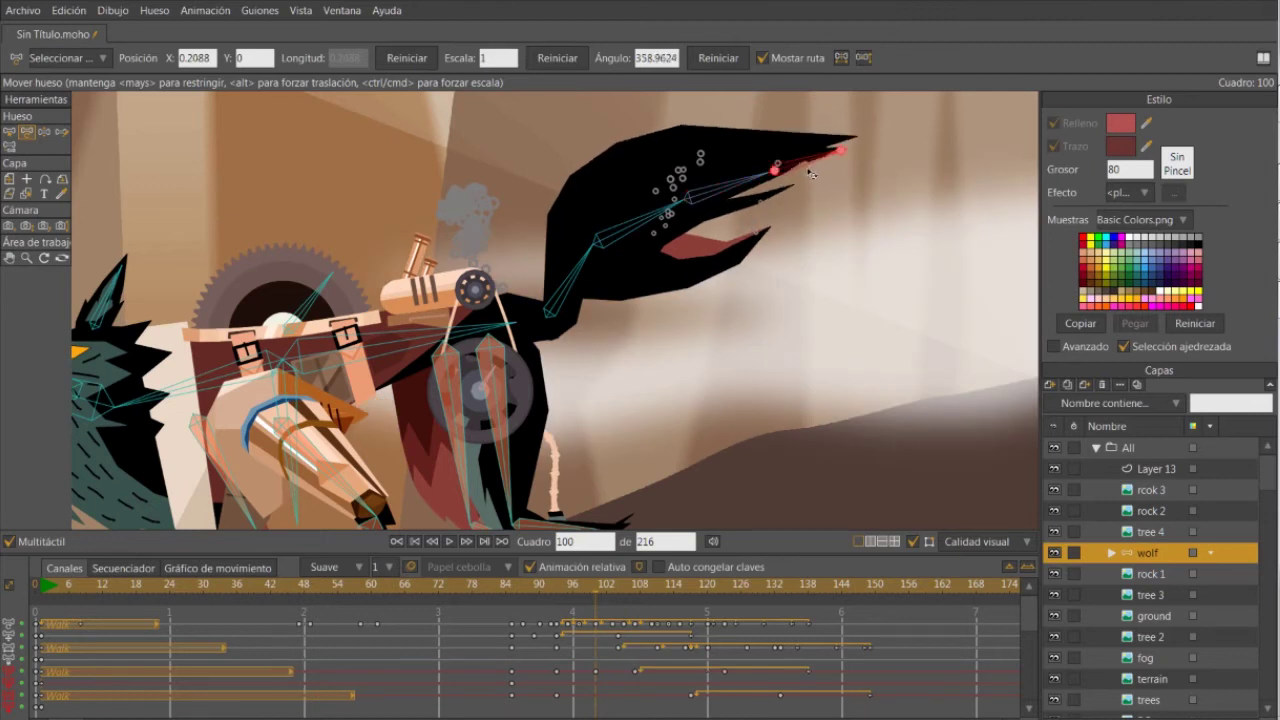
Inspect the posed wolf up close and as a whole, and compare the tools for Layer 13 and the wolf layer.
{"action": "scroll", "coordinate": [780, 165], "scroll_direction": "down", "scroll_amount": 5}
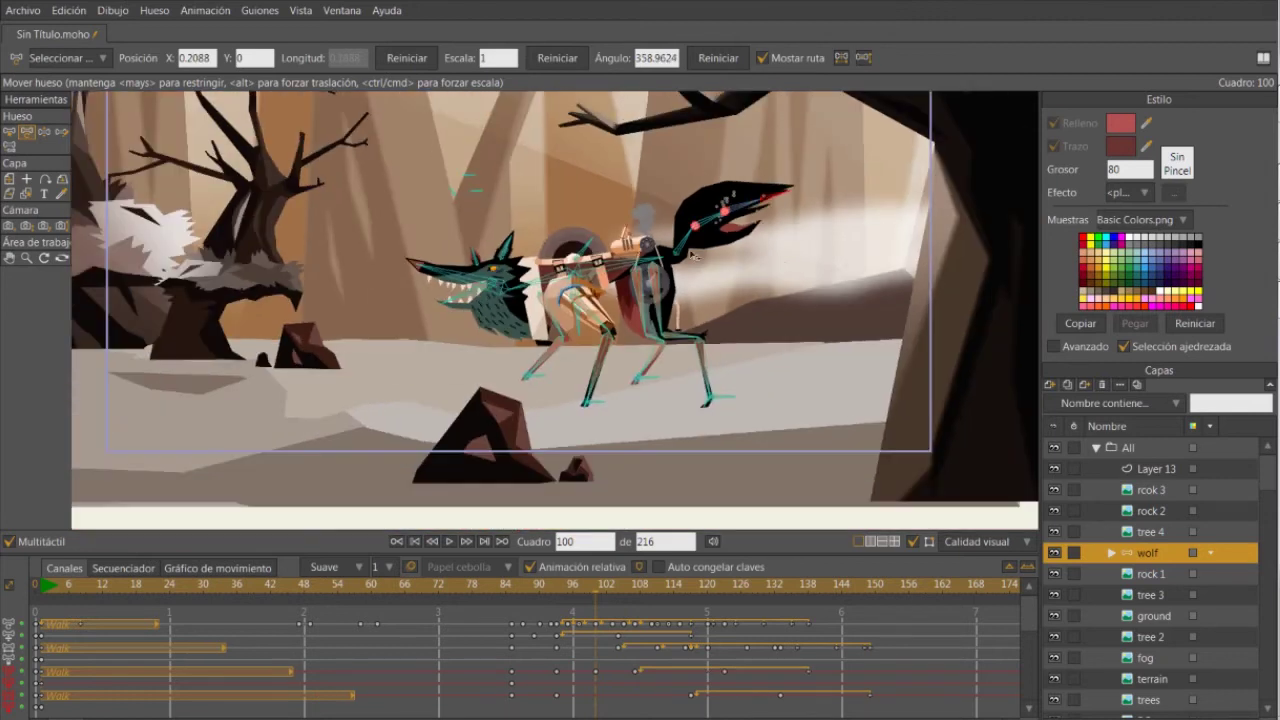
{"action": "scroll", "coordinate": [683, 245], "scroll_direction": "up", "scroll_amount": 3}
{"action": "scroll", "coordinate": [678, 258], "scroll_direction": "up", "scroll_amount": 2}
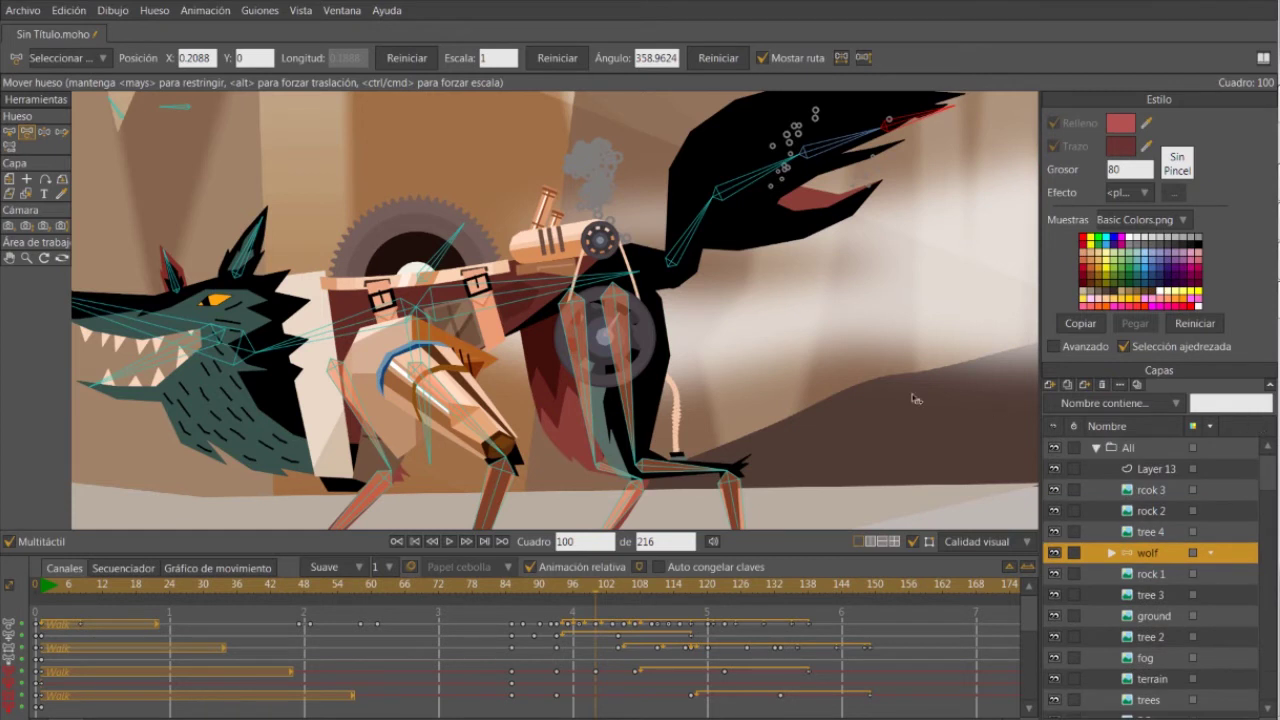
{"action": "scroll", "coordinate": [795, 397], "scroll_direction": "down", "scroll_amount": 3}
{"action": "scroll", "coordinate": [795, 397], "scroll_direction": "down", "scroll_amount": 1}
{"action": "scroll", "coordinate": [898, 391], "scroll_direction": "down", "scroll_amount": 1}
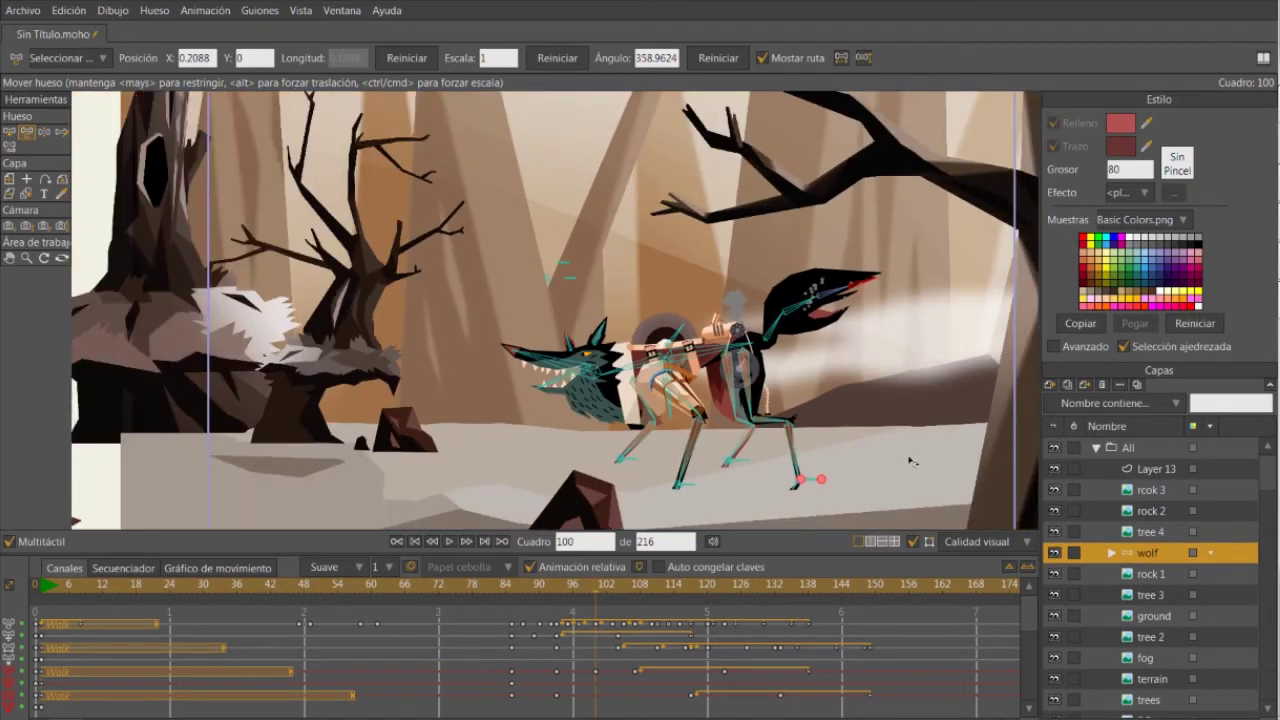
{"action": "left_click", "coordinate": [1137, 474]}
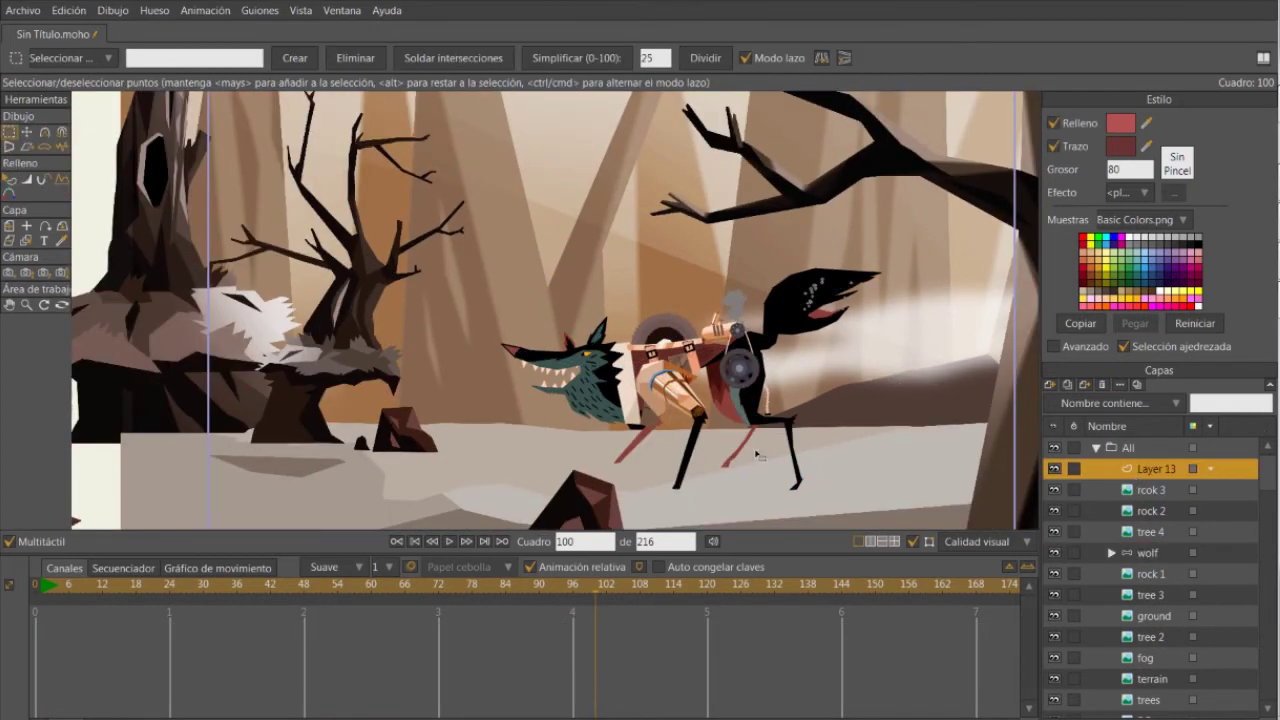
{"action": "left_click", "coordinate": [1145, 556]}
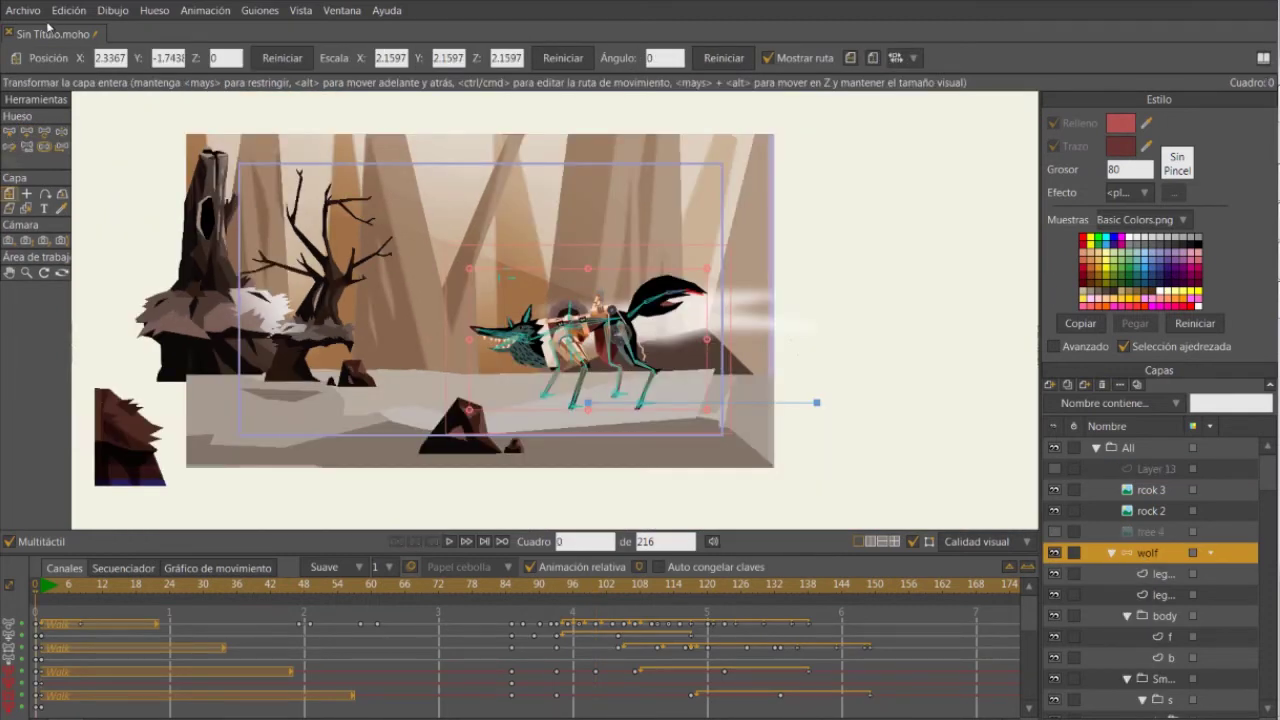
Create a new blank document alongside the wolf scene.
{"action": "left_click", "coordinate": [28, 10]}
{"action": "left_click", "coordinate": [45, 35]}
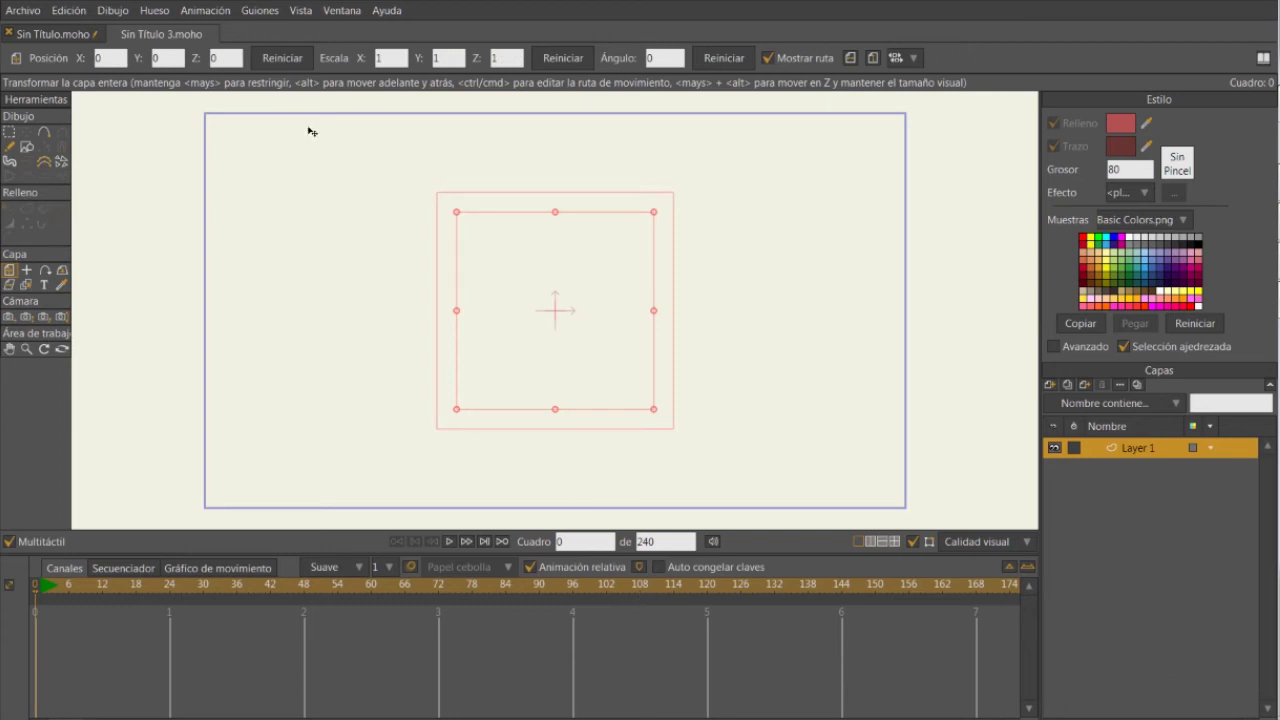
Switch back and forth between the wolf scene and the blank document to compare them, ending on the blank document.
{"action": "left_click", "coordinate": [50, 34]}
{"action": "left_click", "coordinate": [133, 34]}
{"action": "left_click", "coordinate": [50, 34]}
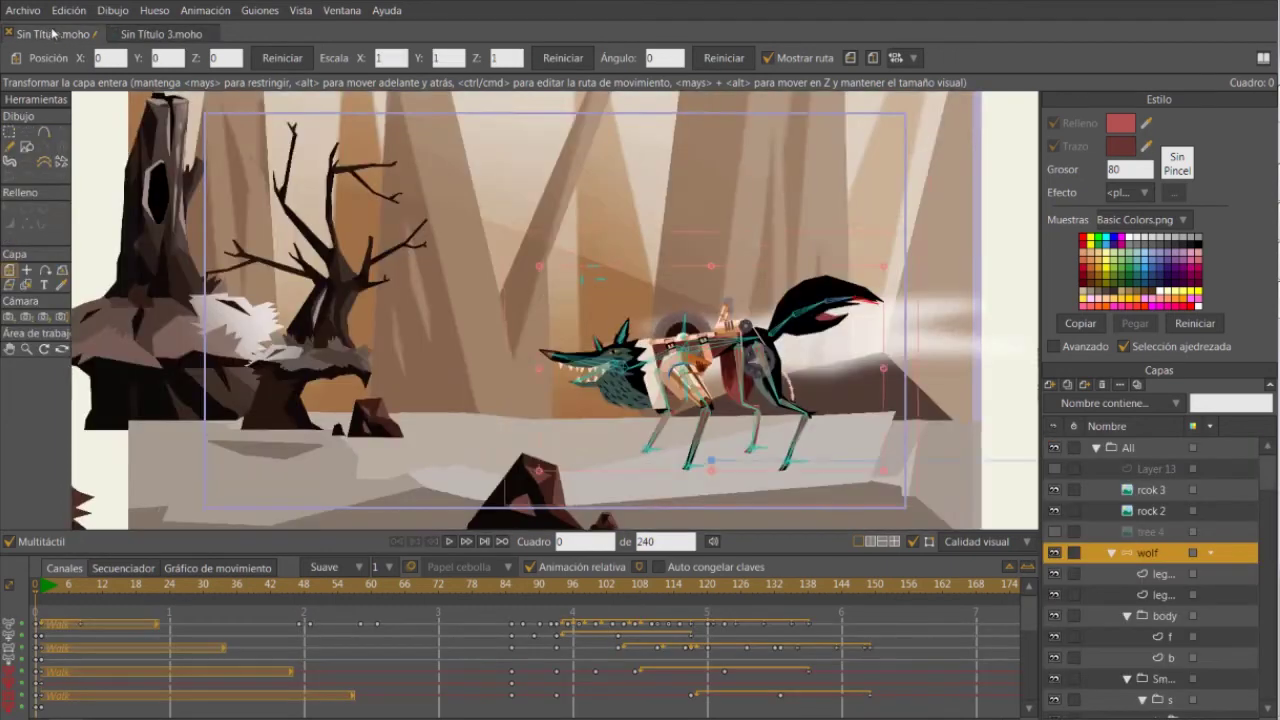
{"action": "left_click", "coordinate": [152, 35]}
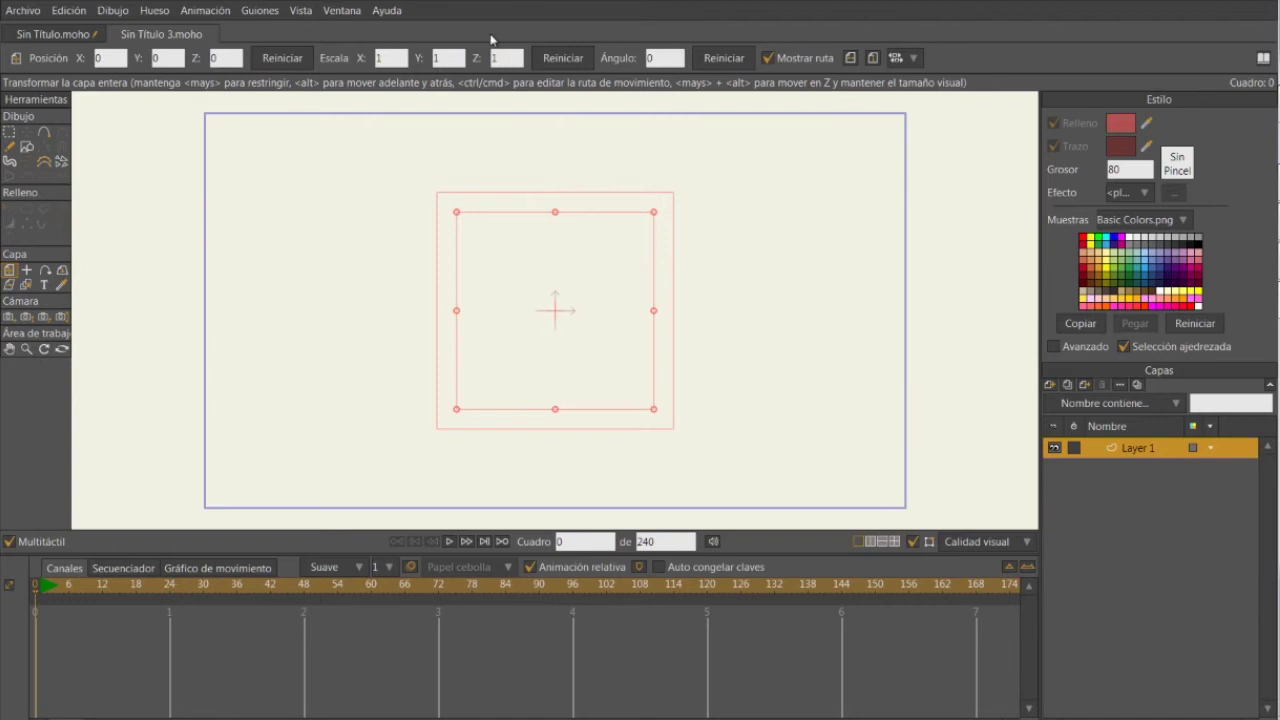
{"action": "left_click", "coordinate": [81, 34]}
{"action": "left_click", "coordinate": [152, 35]}
{"action": "left_click", "coordinate": [45, 36]}
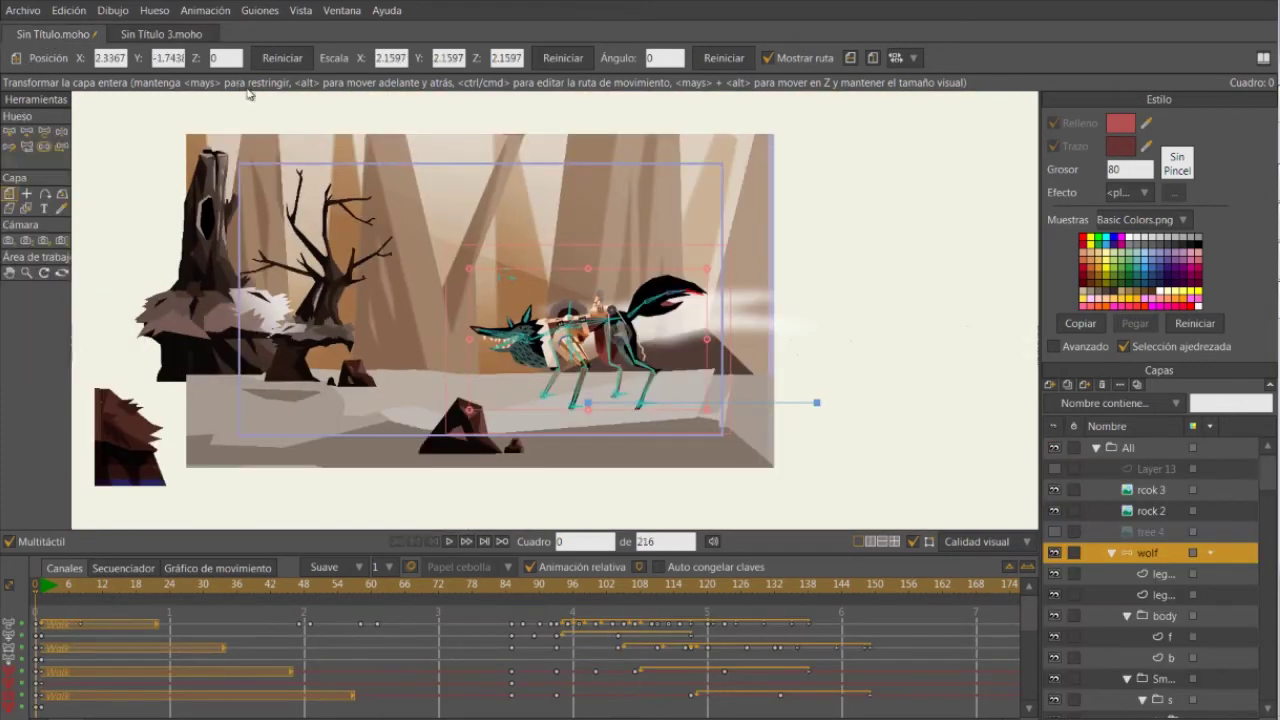
{"action": "left_click", "coordinate": [155, 36]}
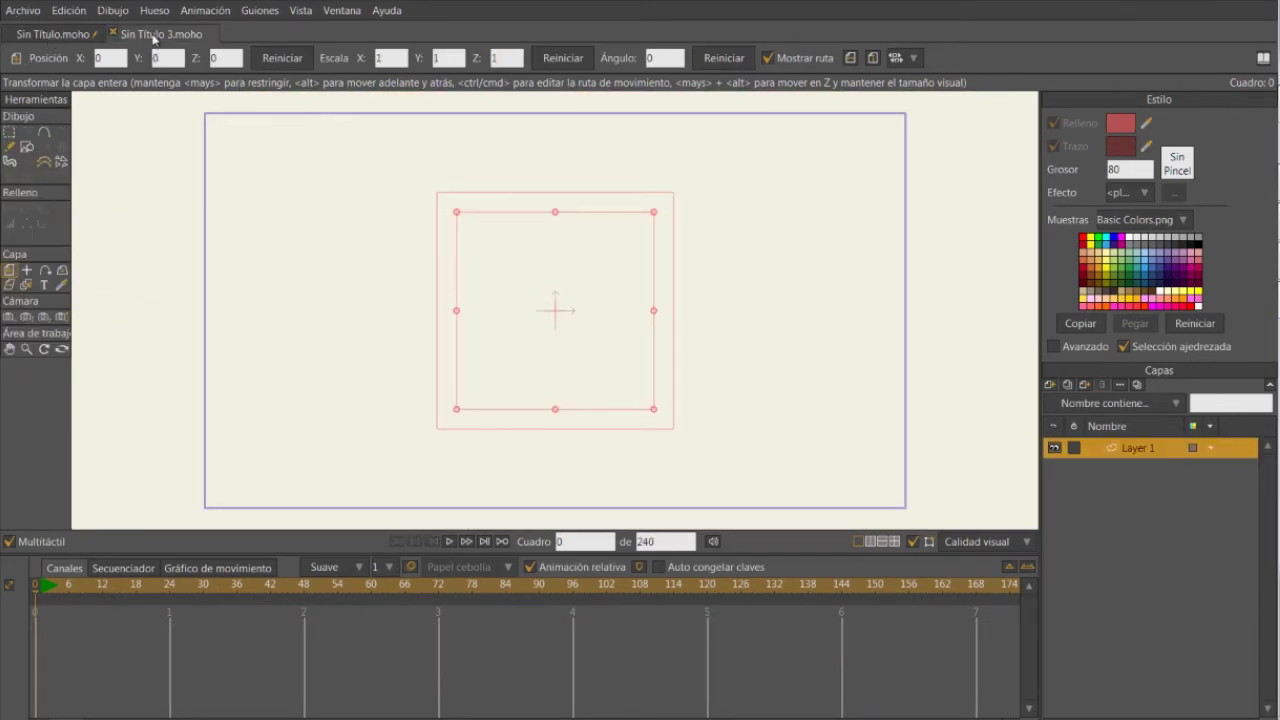
{"action": "left_click", "coordinate": [30, 37]}
{"action": "left_click", "coordinate": [142, 38]}
{"action": "left_click", "coordinate": [55, 35]}
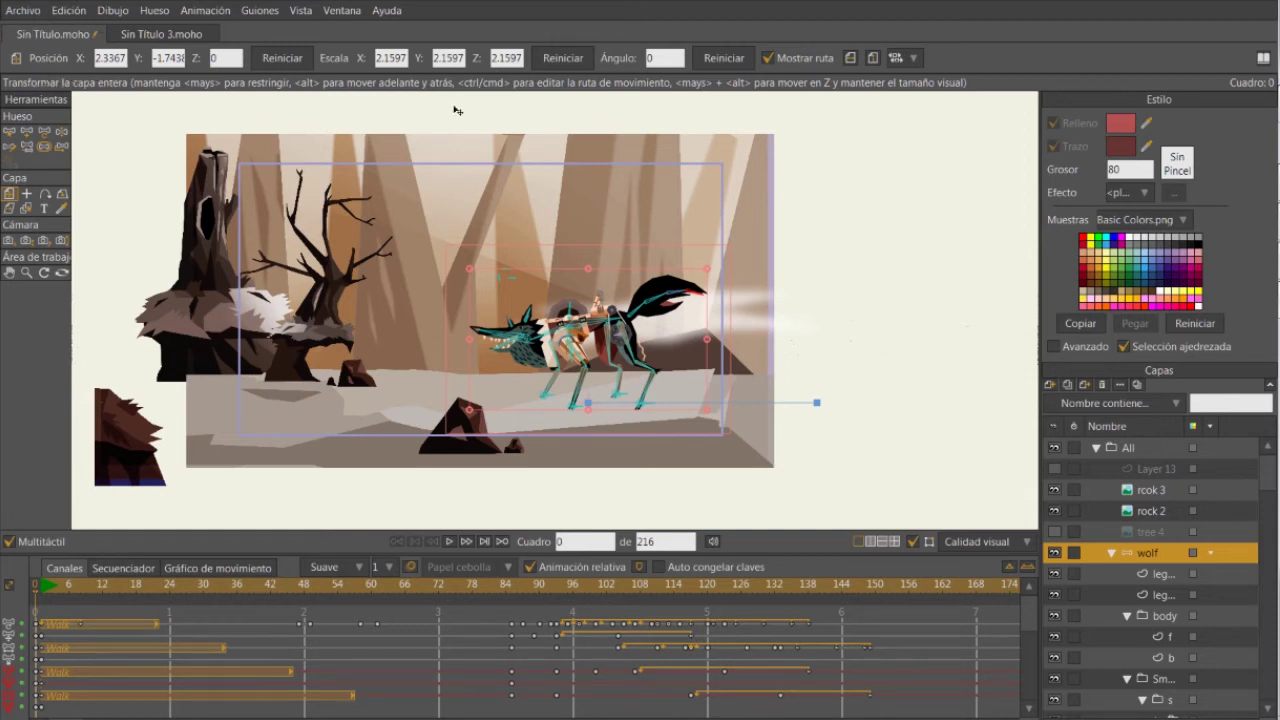
{"action": "left_click", "coordinate": [161, 36]}
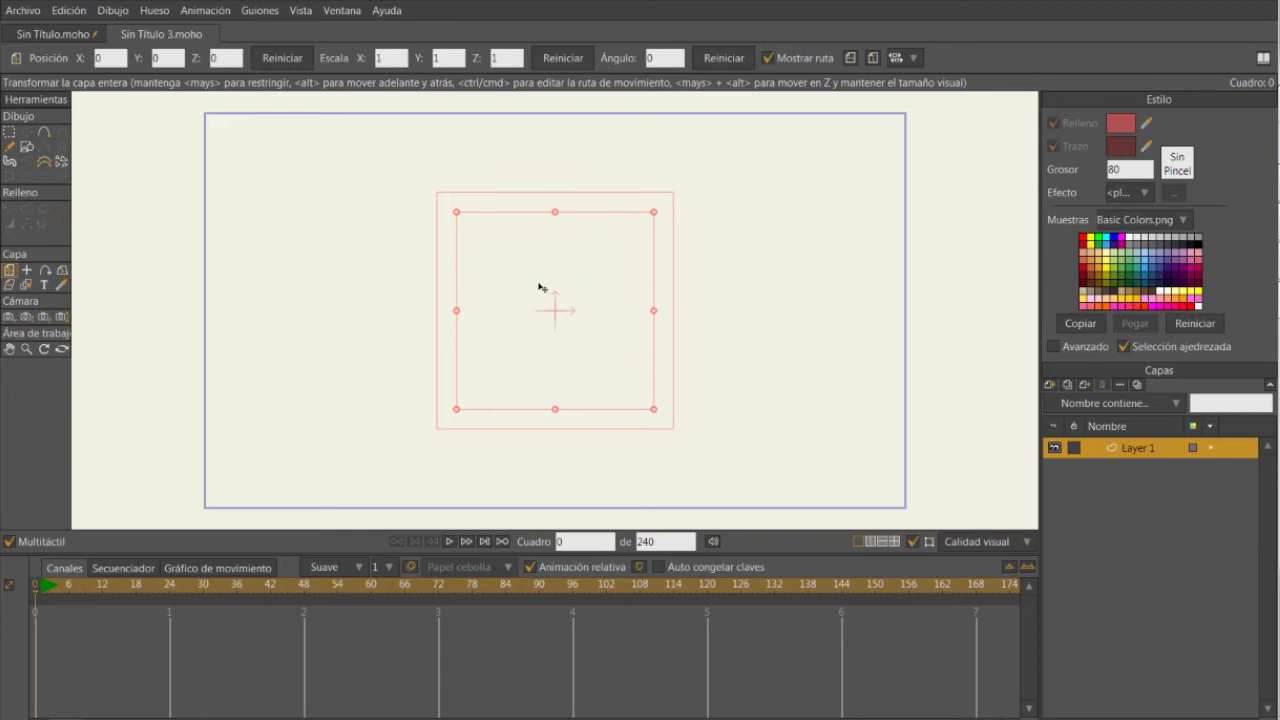
Draw an open, diagonal three-point line near the centre of the blank canvas with Add Point.
{"action": "key", "text": "a"}
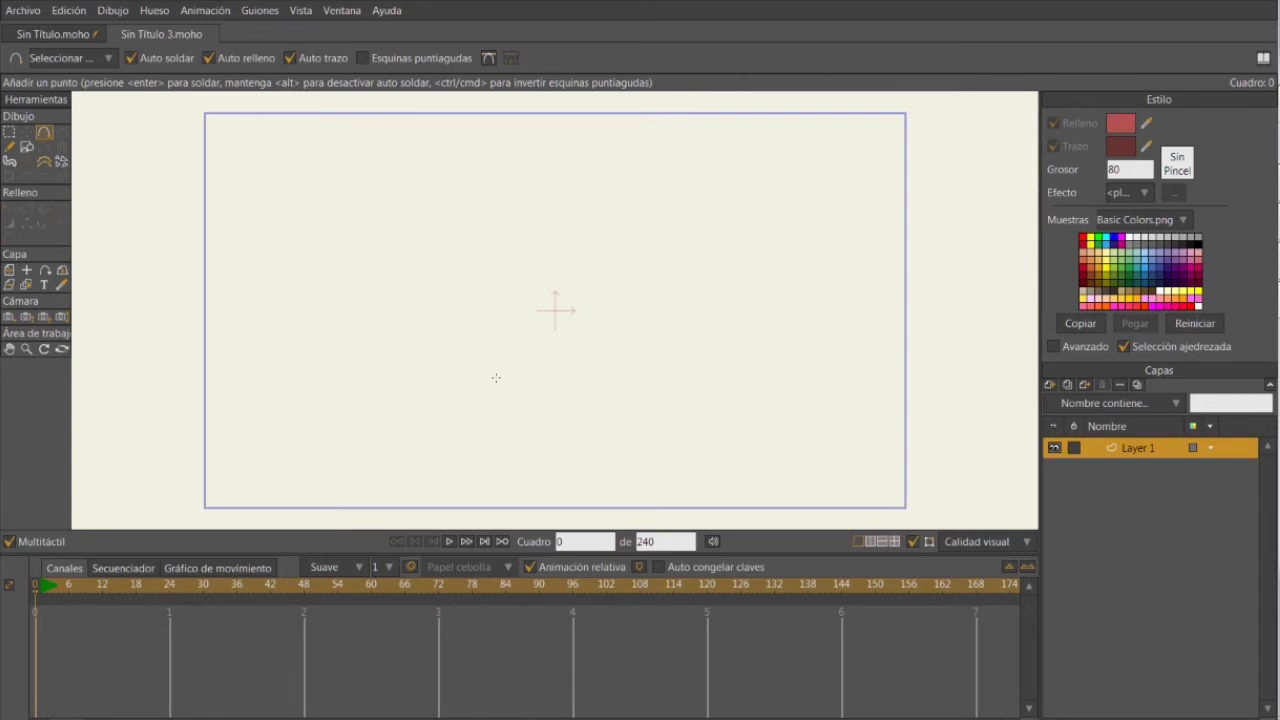
{"action": "left_click_drag", "start_coordinate": [488, 390], "coordinate": [558, 237]}
{"action": "left_click_drag", "start_coordinate": [561, 239], "coordinate": [563, 270]}
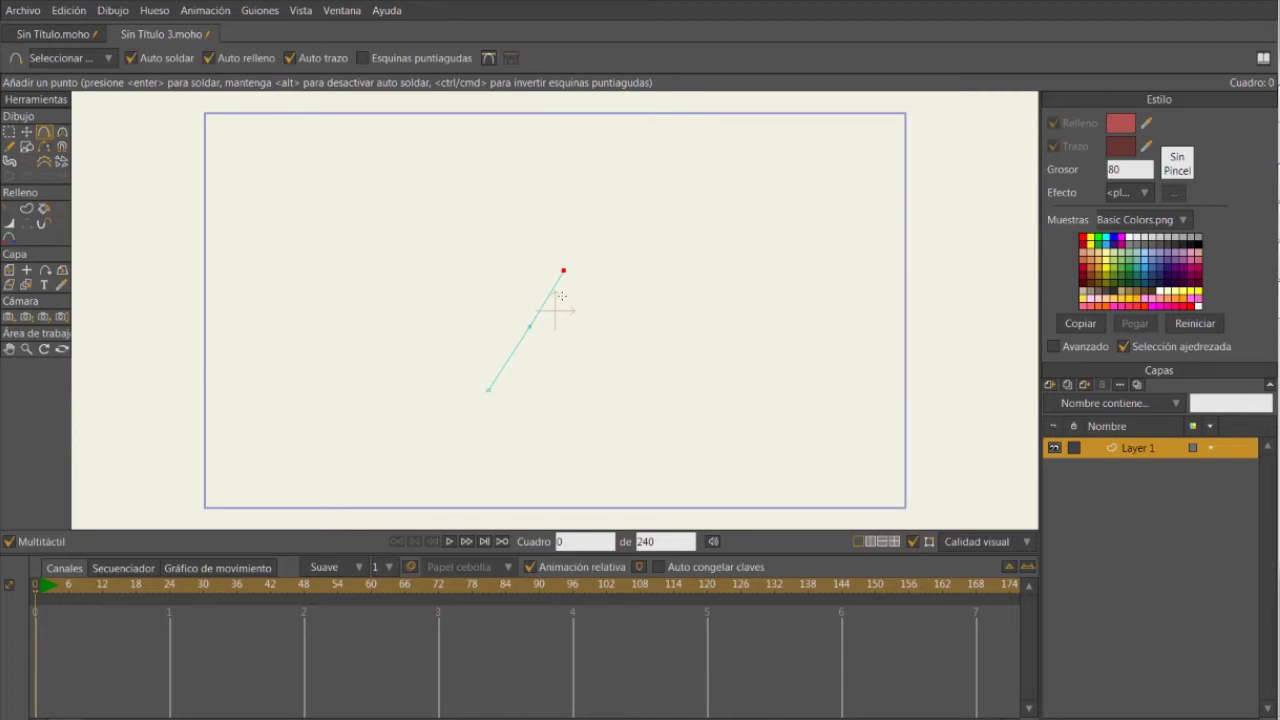
Try extending the line into a closed, elongated shape, and undo back to the open three-point line.
{"action": "mouse_move", "coordinate": [563, 270]}
{"action": "left_mouse_down"}
{"action": "mouse_move", "coordinate": [507, 262]}
{"action": "mouse_move", "coordinate": [425, 388]}
{"action": "mouse_move", "coordinate": [488, 390]}
{"action": "left_mouse_up"}
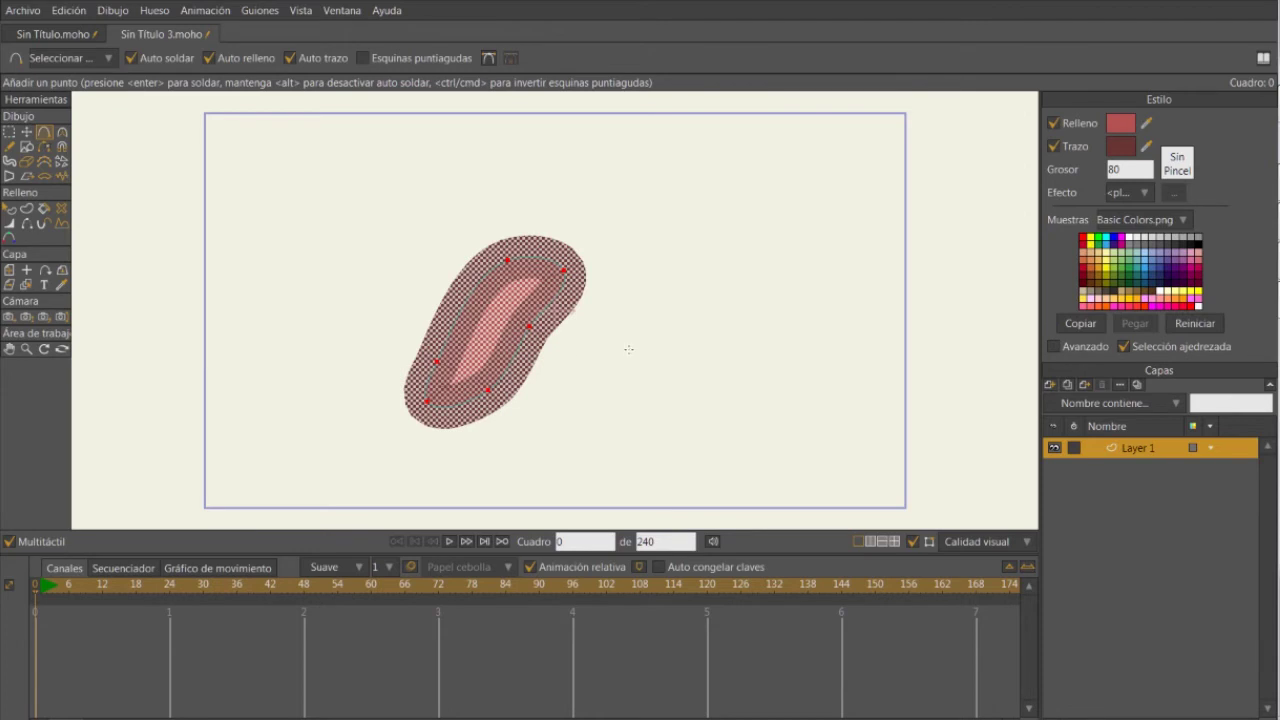
{"action": "key", "text": "ctrl+z"}
{"action": "key", "text": "ctrl+z"}
{"action": "key", "text": "ctrl+z"}
{"action": "key", "text": "ctrl+z"}
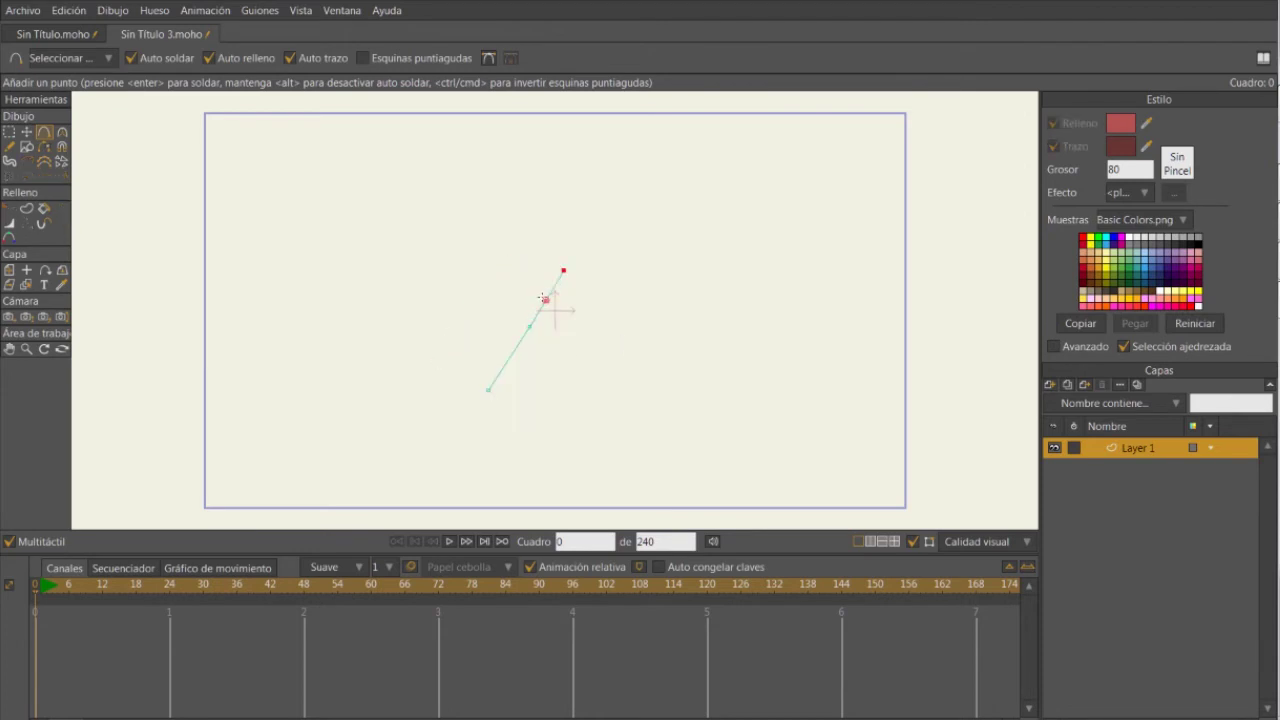
Create a shape with both fill and stroke from the three-point line, and move its upper endpoint to the left.
{"action": "scroll", "coordinate": [545, 299], "scroll_direction": "up", "scroll_amount": 4}
{"action": "scroll", "coordinate": [540, 305], "scroll_direction": "down", "scroll_amount": 2}
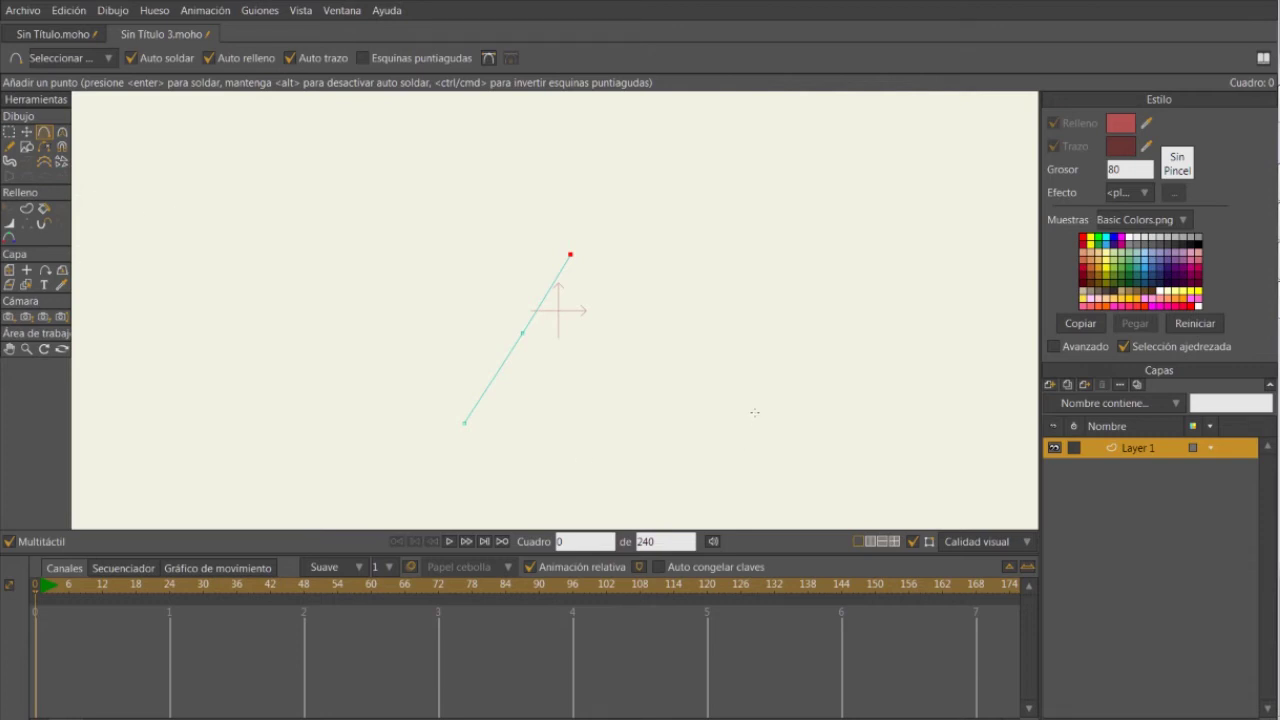
{"action": "left_click", "coordinate": [27, 210]}
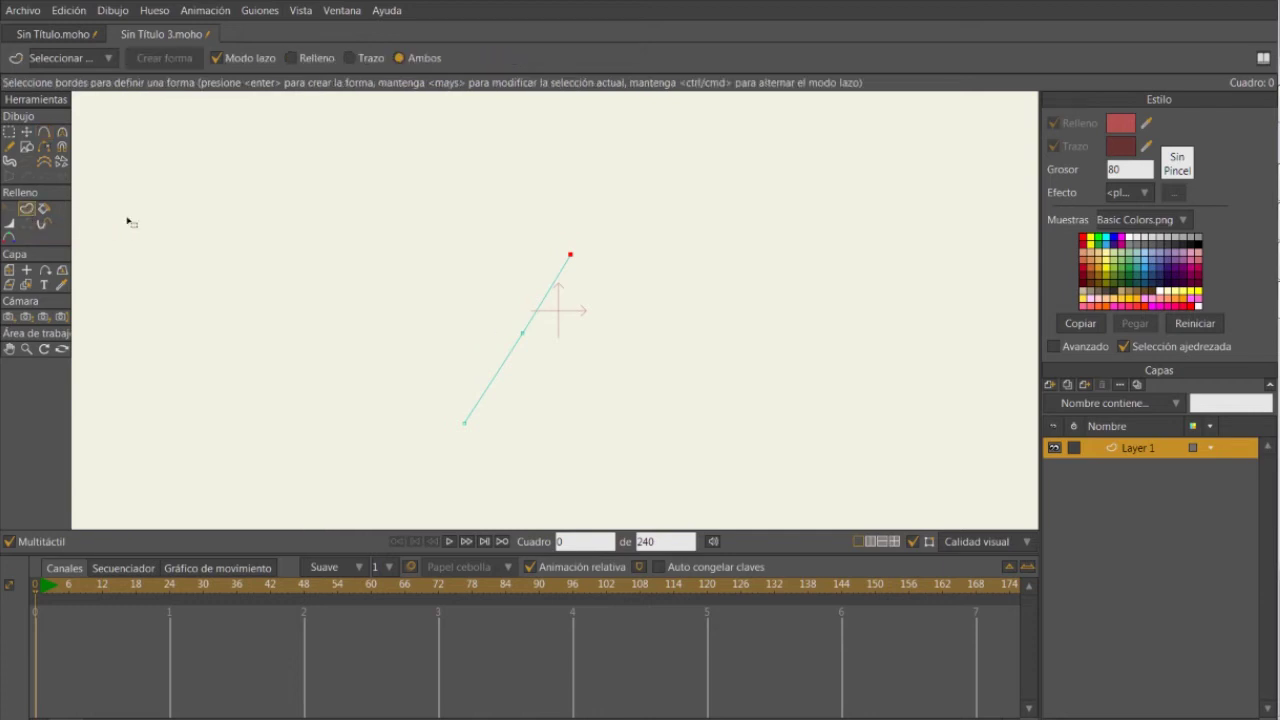
{"action": "left_click", "coordinate": [557, 283]}
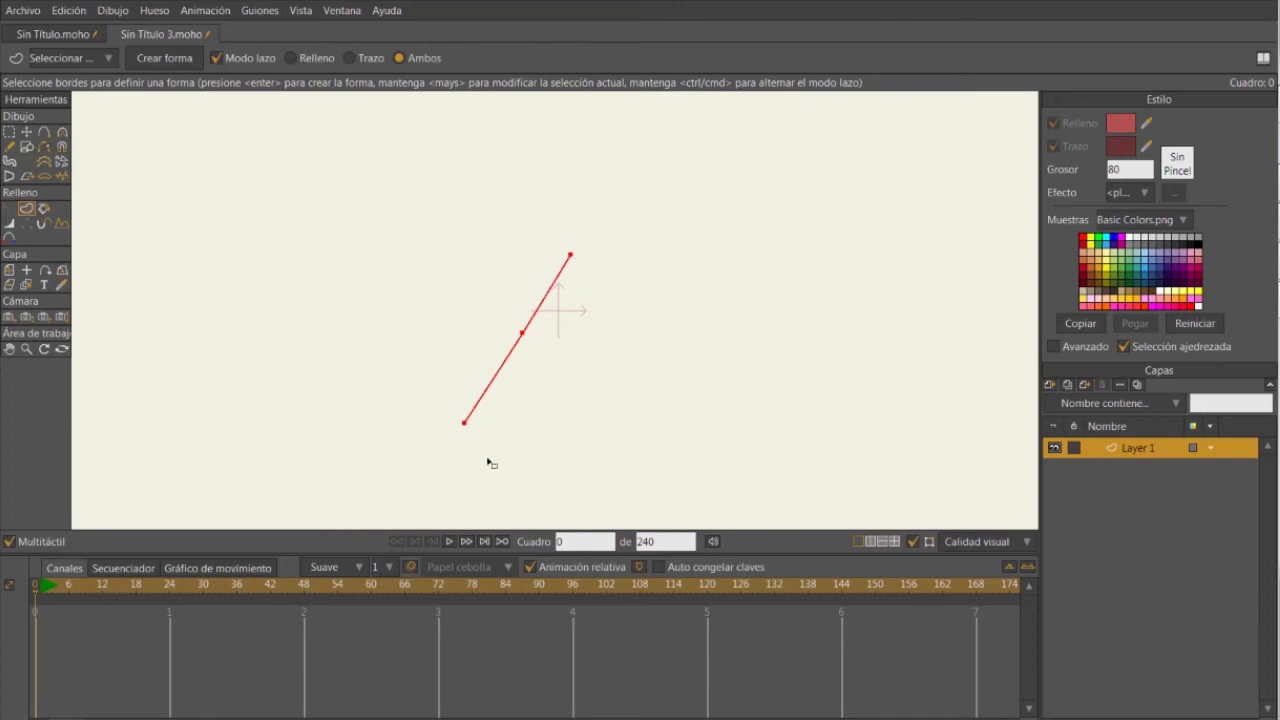
{"action": "key", "text": "Return"}
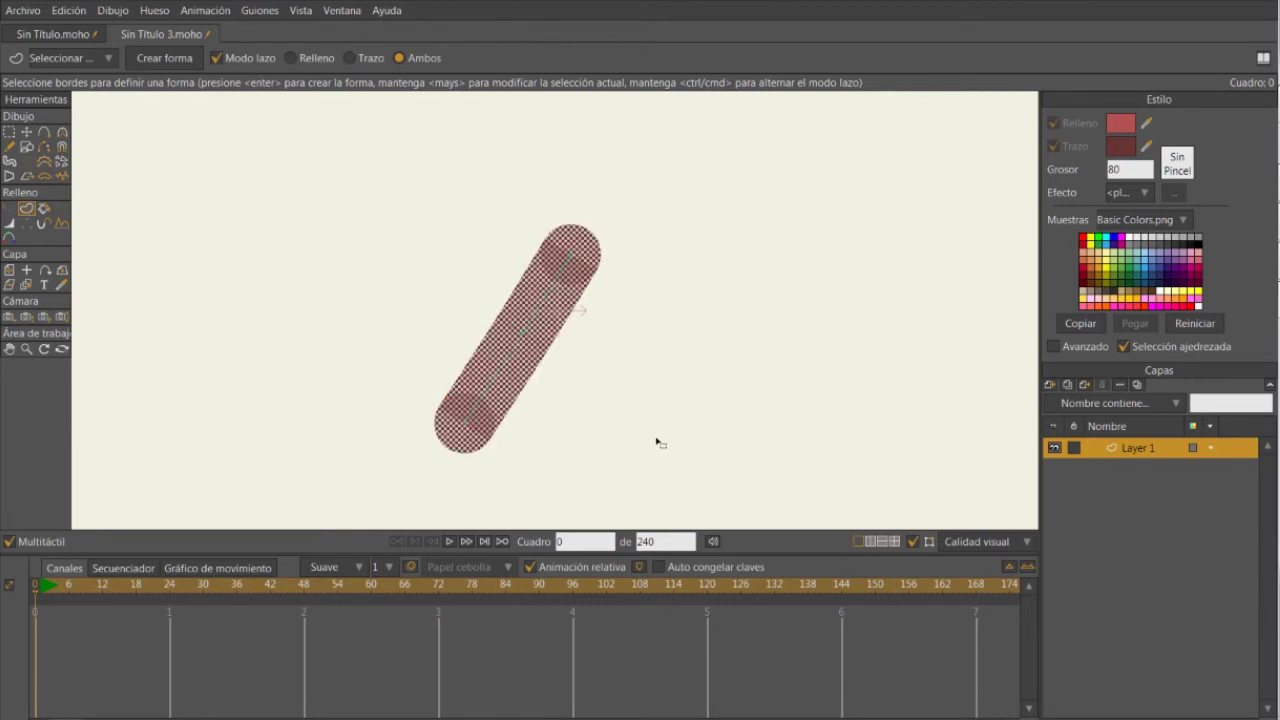
{"action": "left_click", "coordinate": [540, 308]}
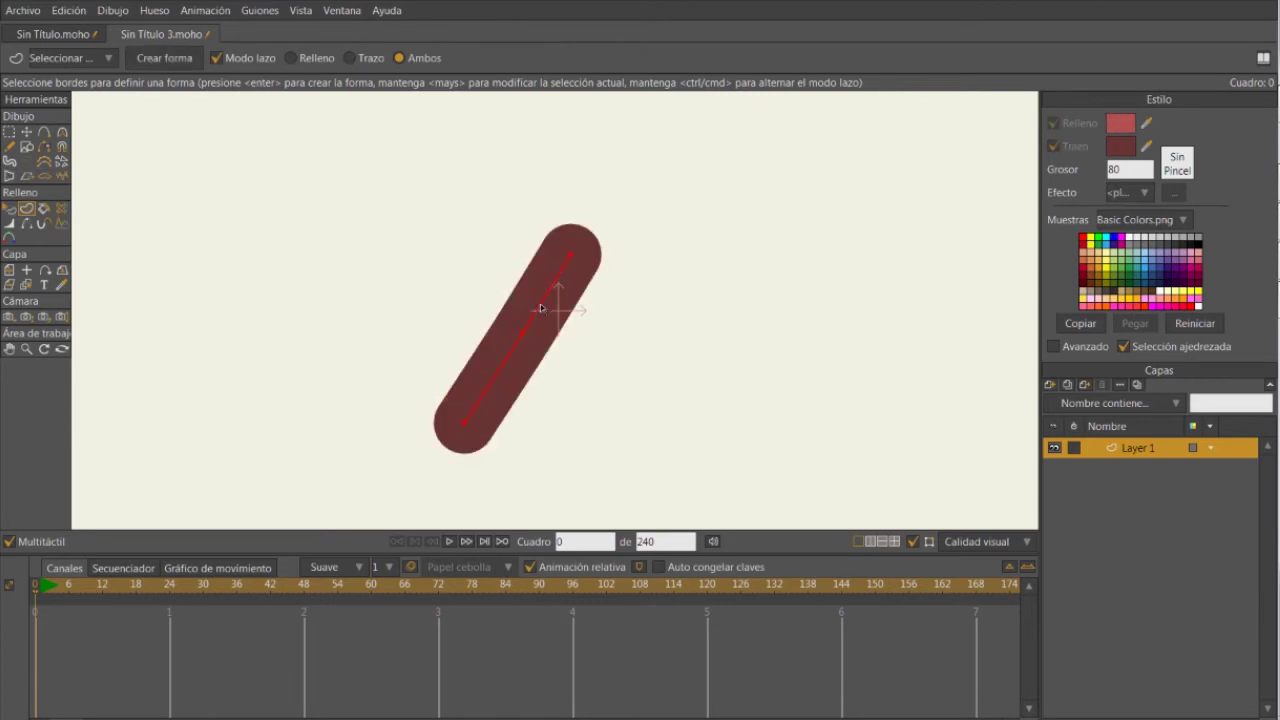
{"action": "left_click", "coordinate": [580, 477]}
{"action": "left_click", "coordinate": [26, 132]}
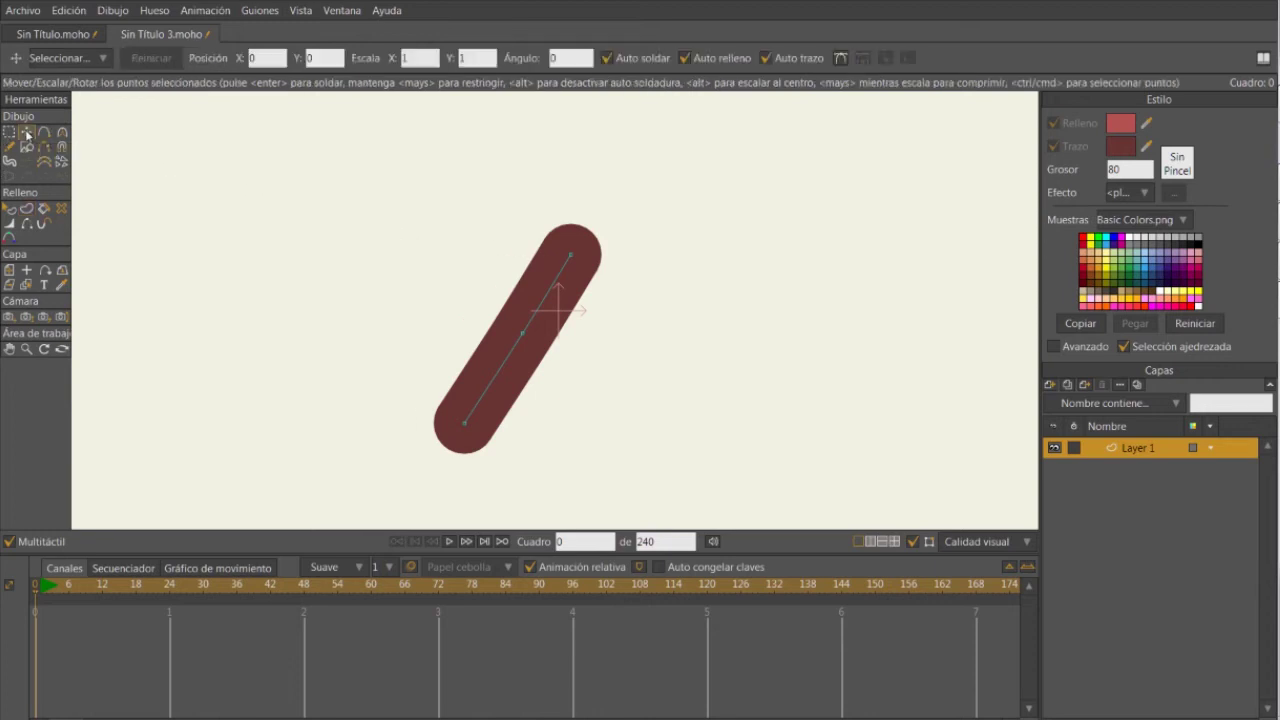
{"action": "mouse_move", "coordinate": [570, 256]}
{"action": "left_mouse_down"}
{"action": "mouse_move", "coordinate": [492, 244]}
{"action": "mouse_move", "coordinate": [560, 235]}
{"action": "mouse_move", "coordinate": [591, 274]}
{"action": "mouse_move", "coordinate": [486, 249]}
{"action": "mouse_move", "coordinate": [593, 238]}
{"action": "mouse_move", "coordinate": [491, 243]}
{"action": "mouse_move", "coordinate": [522, 246]}
{"action": "left_mouse_up"}
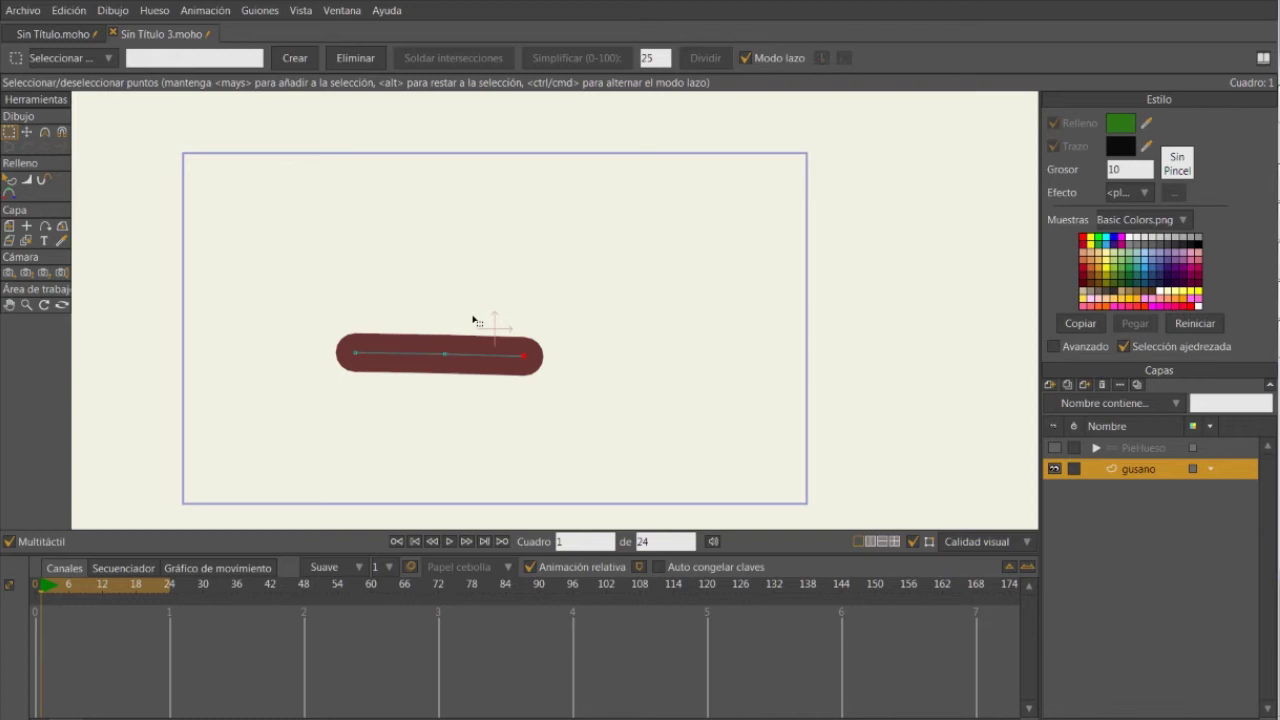
Select all points of the horizontal worm shape and key its starting pose at frame 1.
{"action": "key", "text": "t"}
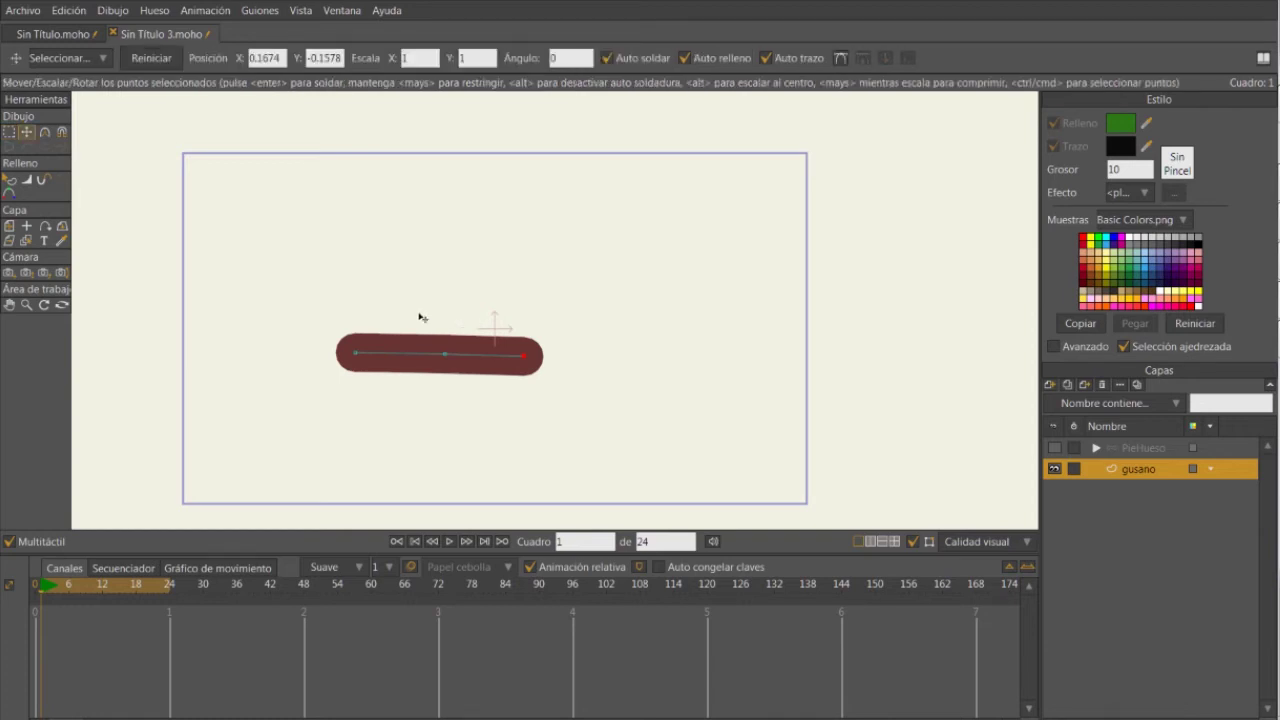
{"action": "left_click", "coordinate": [367, 363]}
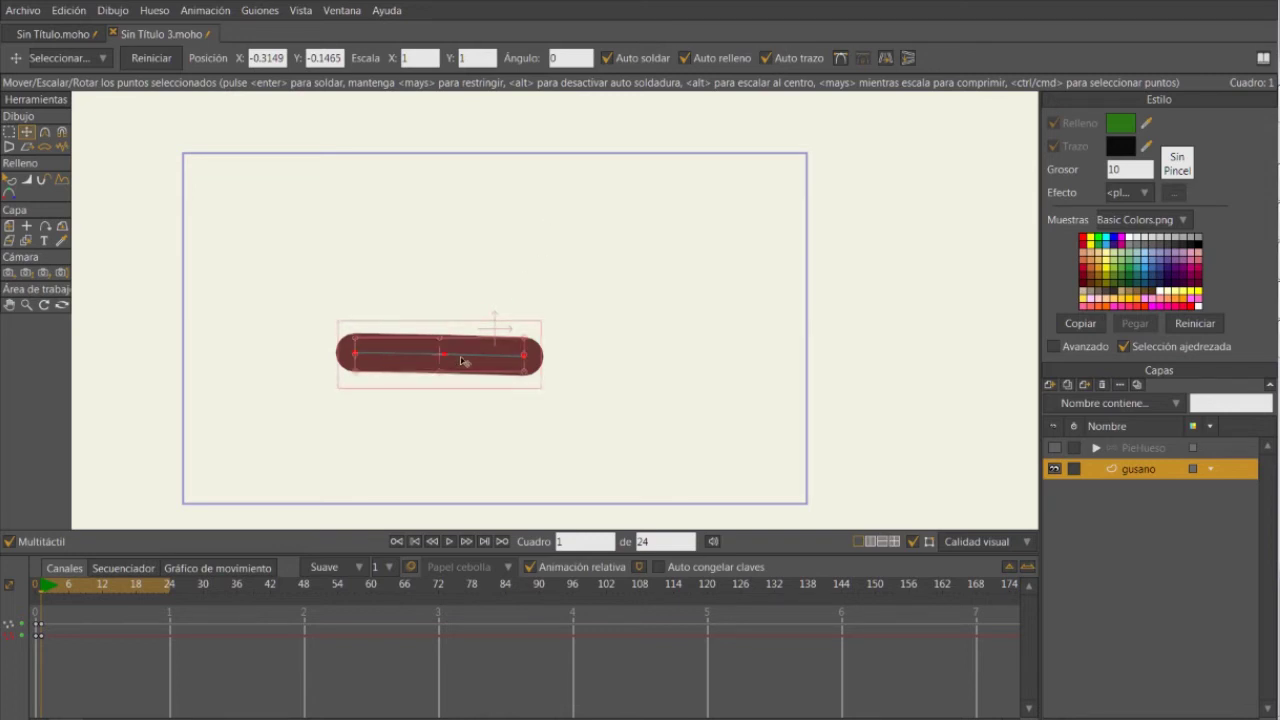
{"action": "left_click", "coordinate": [38, 594]}
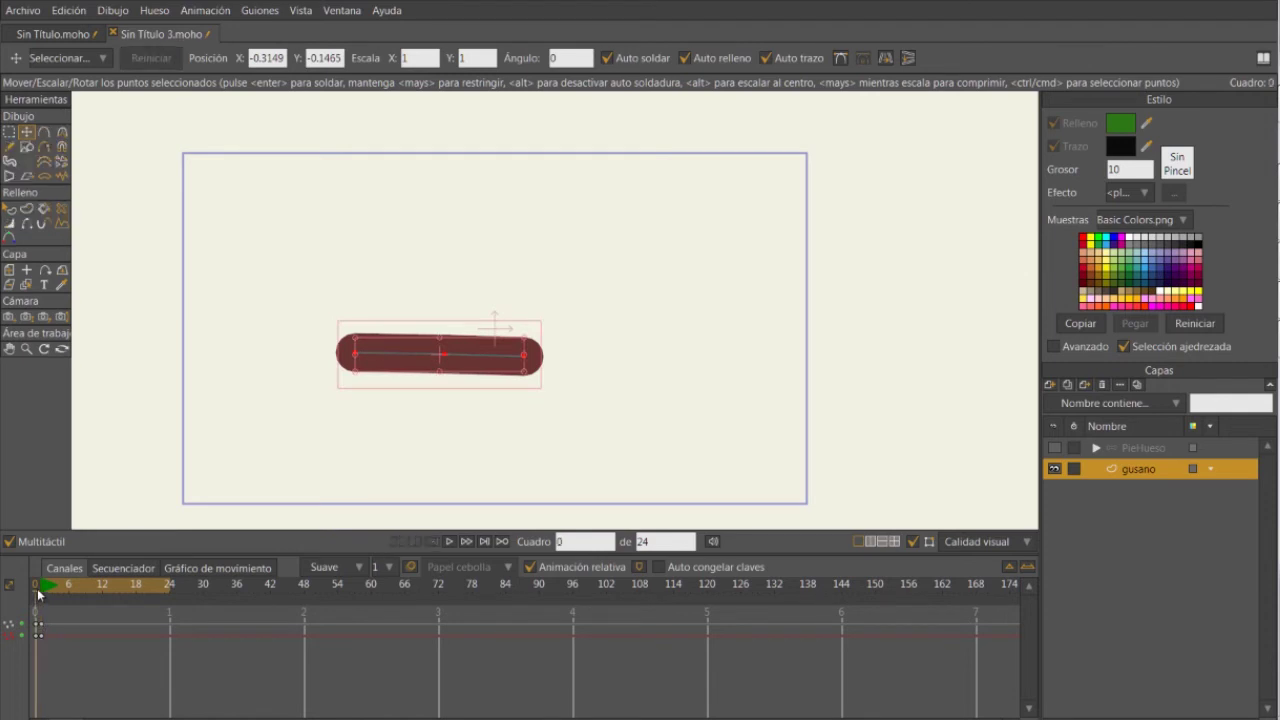
{"action": "left_click", "coordinate": [43, 594]}
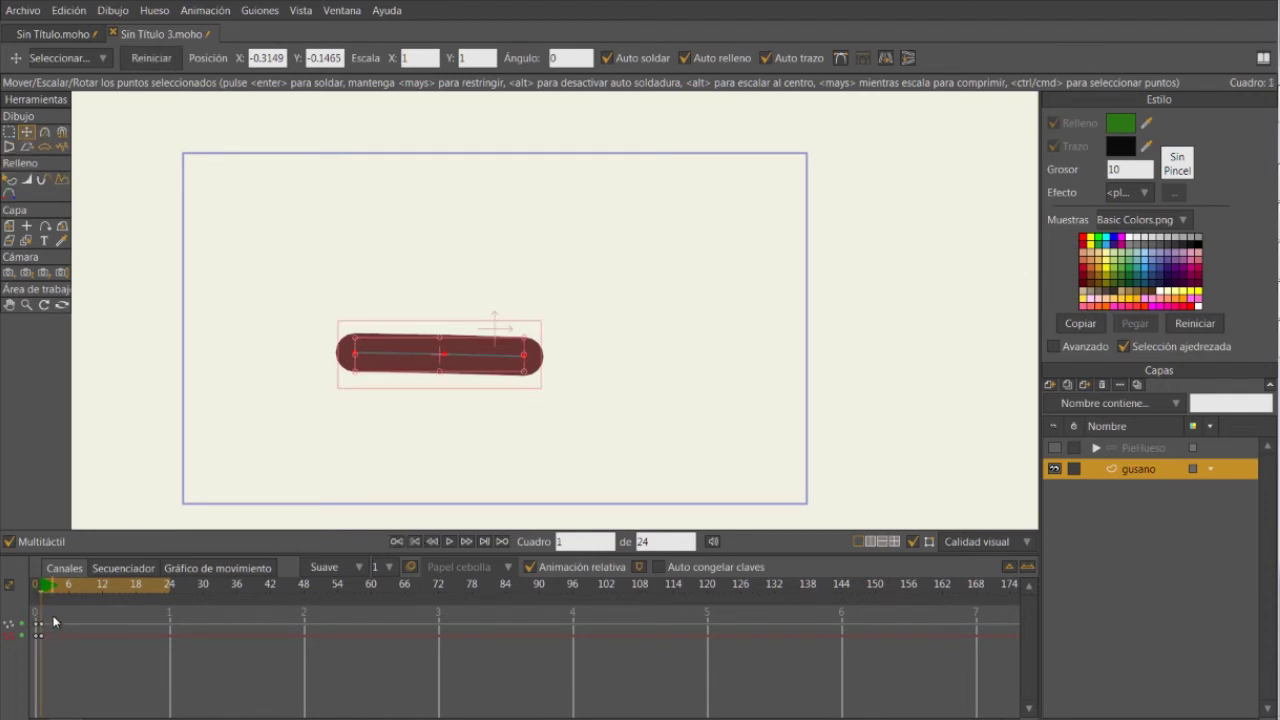
{"action": "left_click_drag", "start_coordinate": [54, 617], "coordinate": [40, 651]}
{"action": "left_click", "coordinate": [47, 627]}
{"action": "left_click", "coordinate": [40, 625]}
At frame 24, move the whole worm shape horizontally to the right, to X 0.5592.
{"action": "left_click_drag", "start_coordinate": [42, 594], "coordinate": [170, 591]}
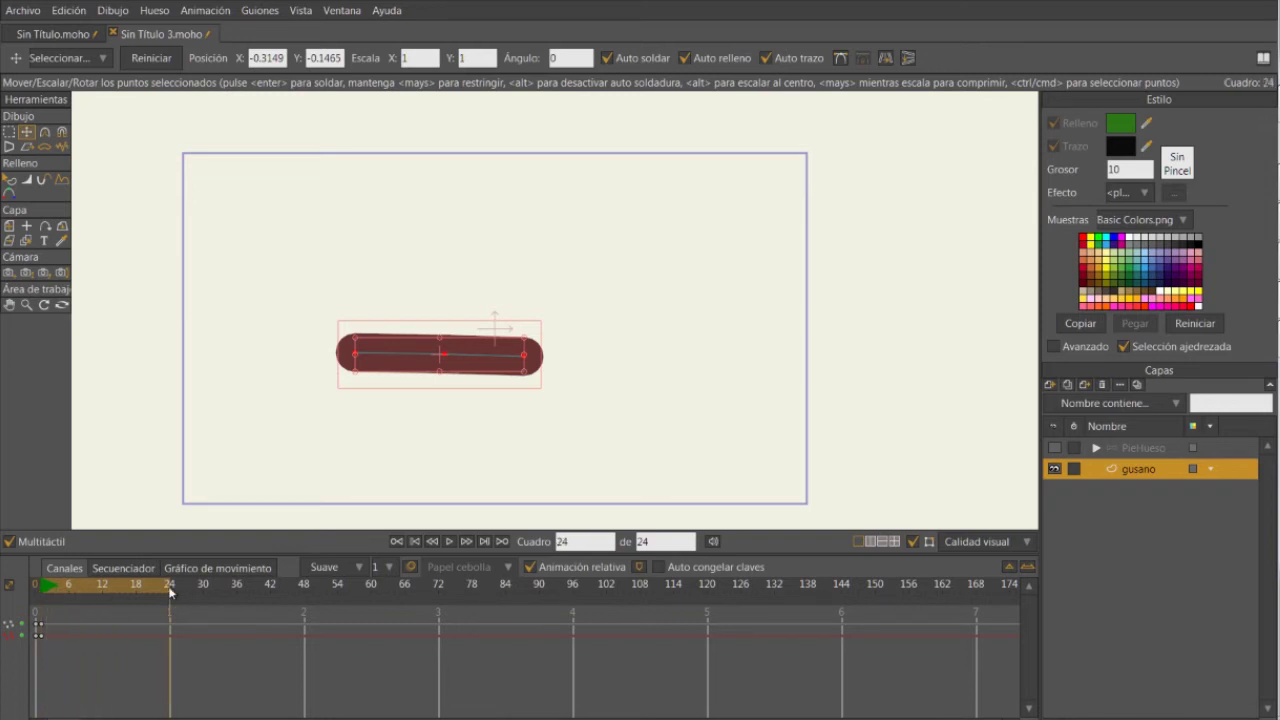
{"action": "left_click", "coordinate": [410, 363]}
{"action": "left_click_drag", "start_coordinate": [410, 363], "coordinate": [563, 363]}
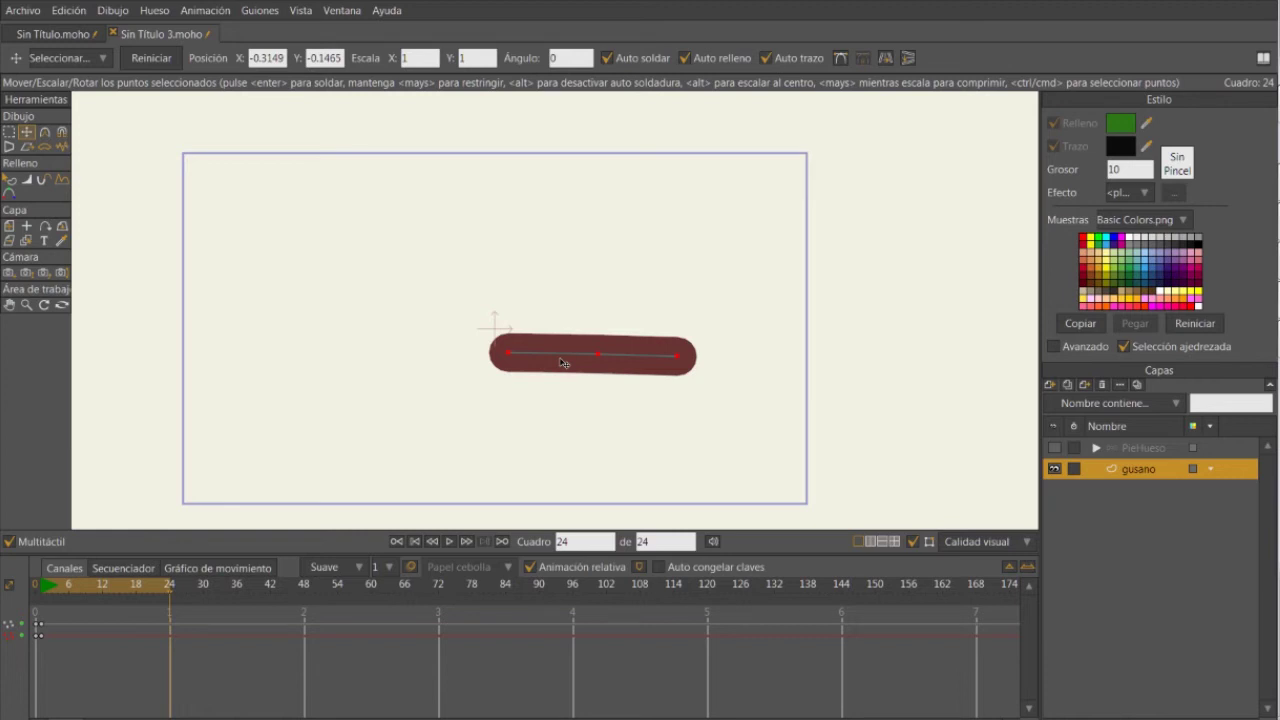
{"action": "left_click_drag", "start_coordinate": [563, 363], "coordinate": [563, 363]}
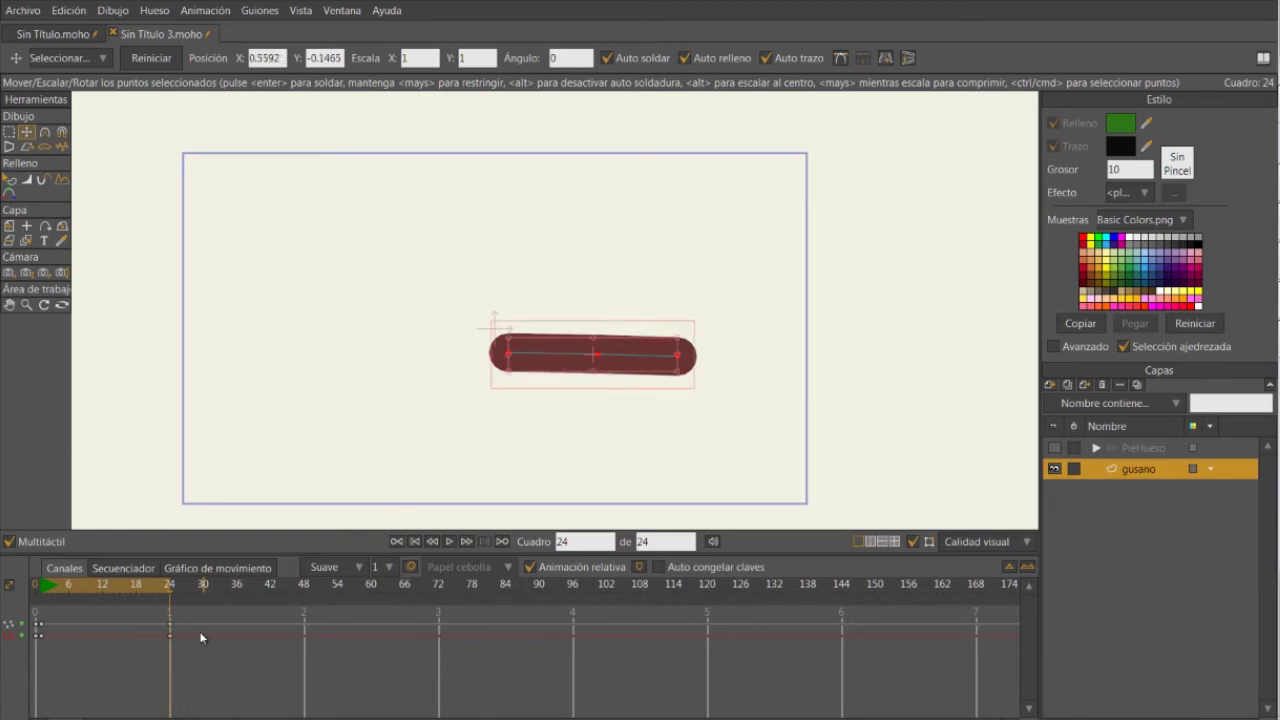
{"action": "left_click_drag", "start_coordinate": [196, 618], "coordinate": [148, 664]}
Scrub repeatedly between frames 1 and 24 to review the worm's horizontal movement.
{"action": "left_click", "coordinate": [42, 587]}
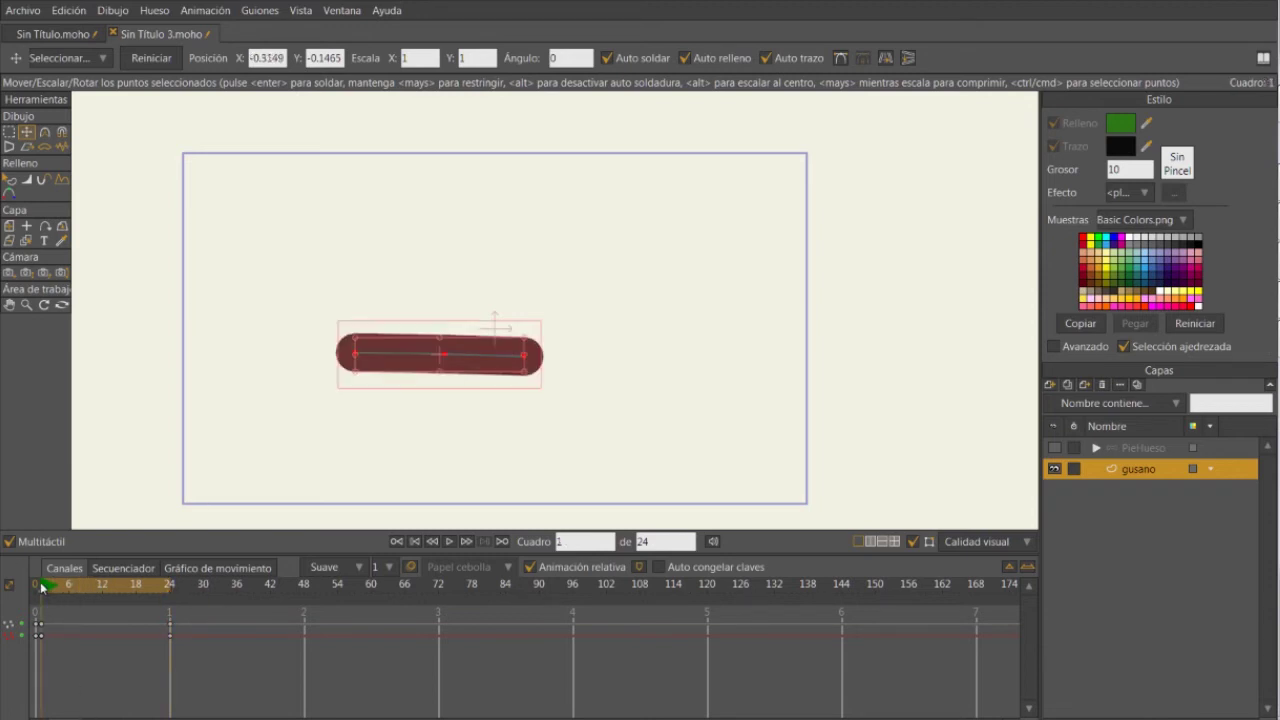
{"action": "left_click_drag", "start_coordinate": [42, 587], "coordinate": [171, 598]}
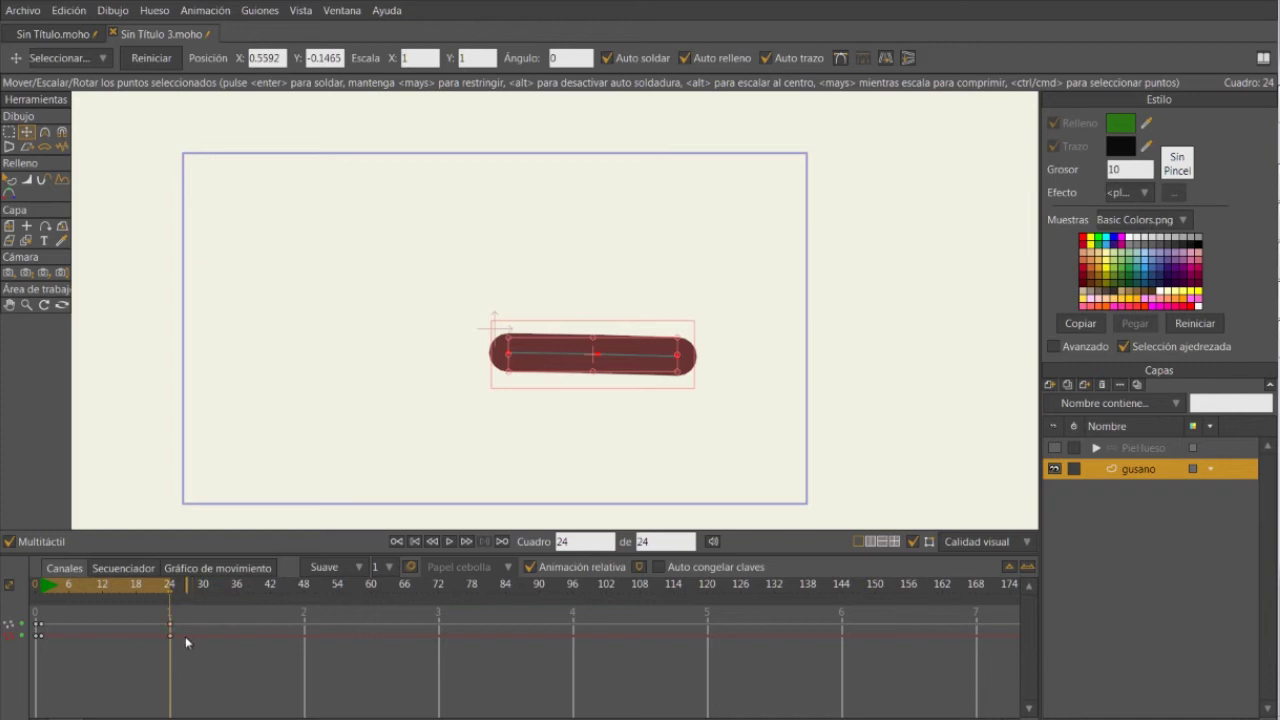
{"action": "left_click", "coordinate": [44, 588]}
{"action": "left_click_drag", "start_coordinate": [44, 588], "coordinate": [168, 588]}
{"action": "left_click", "coordinate": [46, 588]}
{"action": "left_click_drag", "start_coordinate": [55, 596], "coordinate": [160, 594]}
{"action": "left_click_drag", "start_coordinate": [58, 599], "coordinate": [172, 603]}
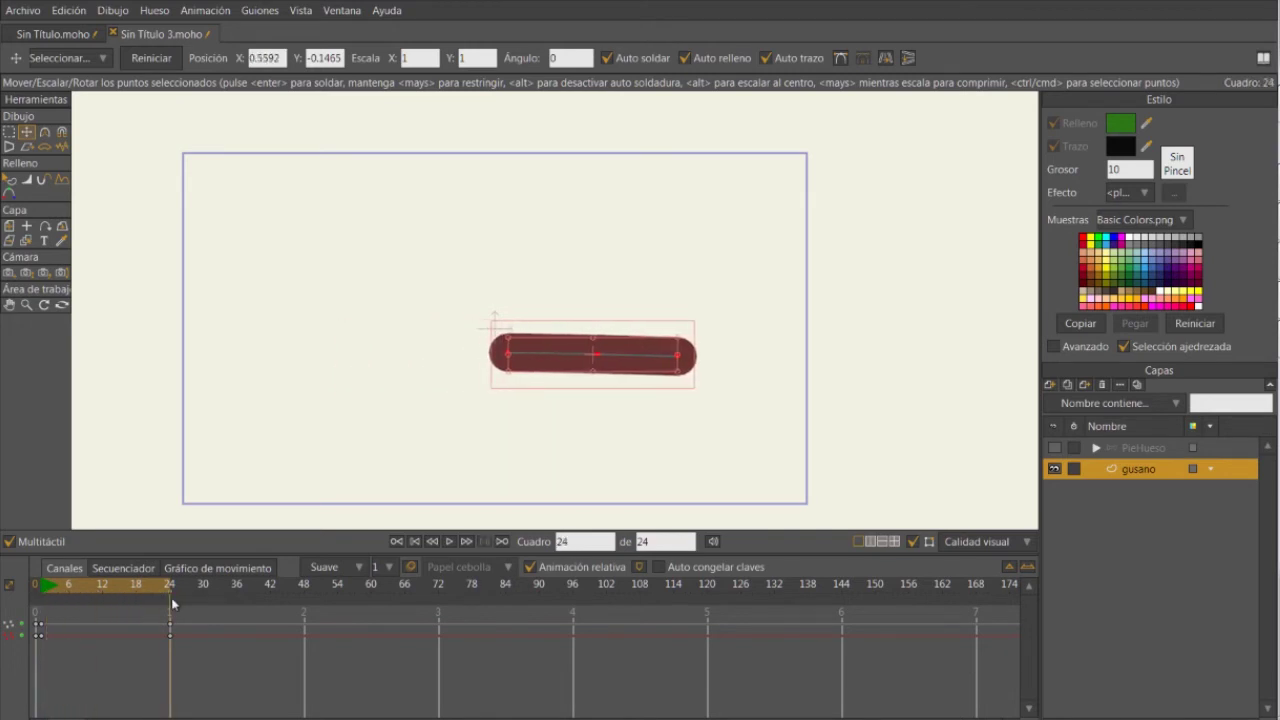
At frame 12, arch the worm by raising its middle point and bringing both endpoints inward.
{"action": "left_click", "coordinate": [101, 589]}
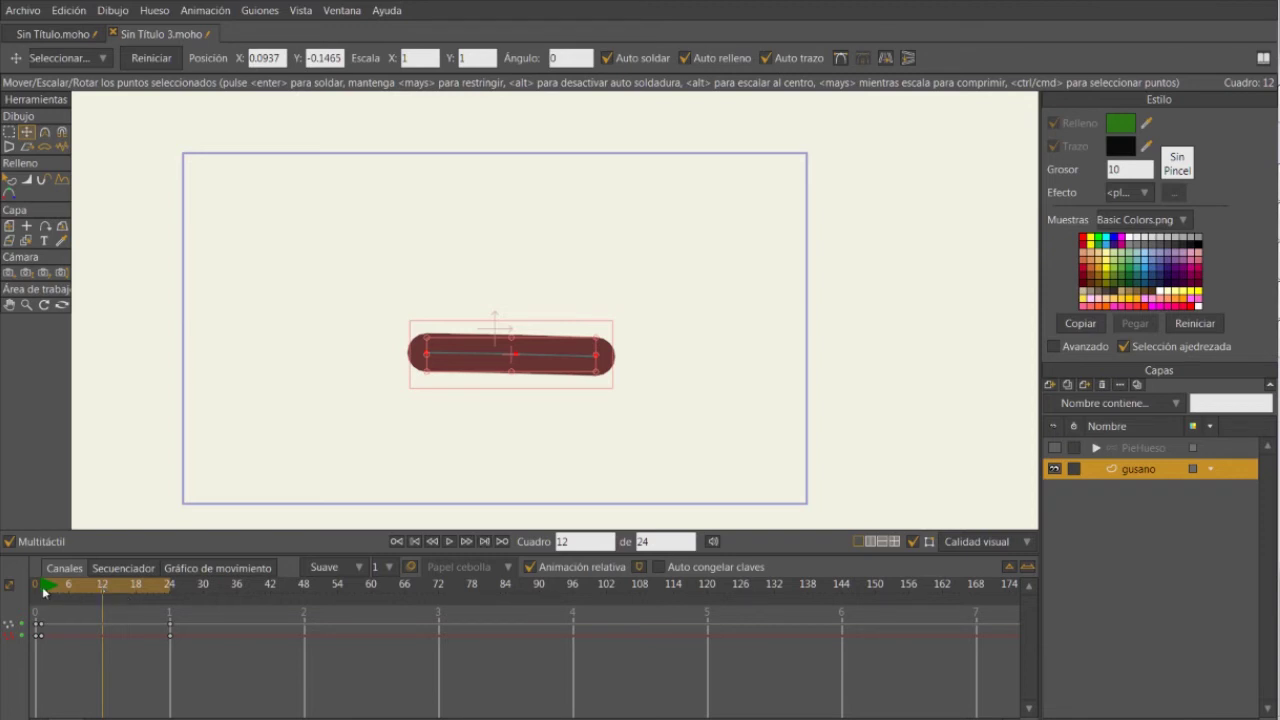
{"action": "left_click", "coordinate": [69, 590]}
{"action": "left_click_drag", "start_coordinate": [69, 590], "coordinate": [104, 590]}
{"action": "left_click_drag", "start_coordinate": [518, 357], "coordinate": [510, 324]}
{"action": "left_click_drag", "start_coordinate": [433, 354], "coordinate": [477, 352]}
{"action": "left_click_drag", "start_coordinate": [598, 364], "coordinate": [553, 358]}
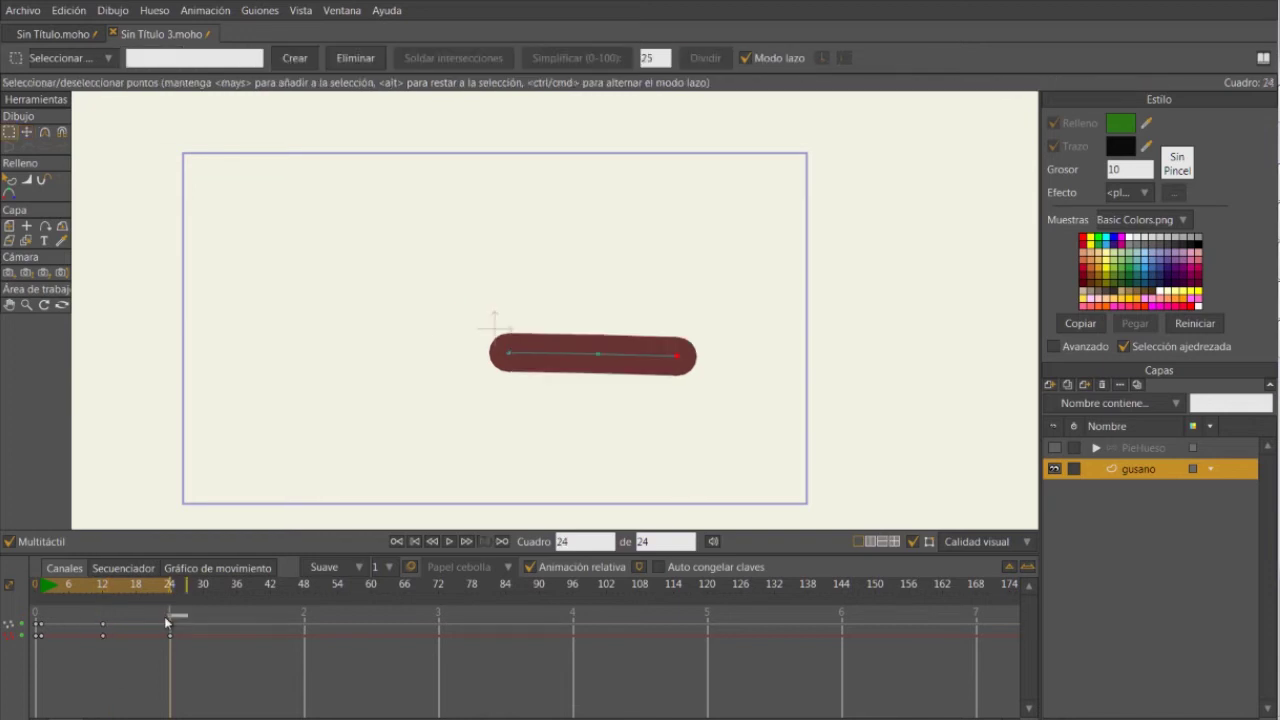
Select the worm's keyframes and its middle and right points at frame 24, and undo the last point edit.
{"action": "left_click_drag", "start_coordinate": [166, 618], "coordinate": [30, 636]}
{"action": "left_click_drag", "start_coordinate": [212, 682], "coordinate": [37, 634]}
{"action": "mouse_move", "coordinate": [718, 355]}
{"action": "left_mouse_down"}
{"action": "mouse_move", "coordinate": [575, 384]}
{"action": "mouse_move", "coordinate": [611, 324]}
{"action": "mouse_move", "coordinate": [723, 372]}
{"action": "mouse_move", "coordinate": [554, 381]}
{"action": "mouse_move", "coordinate": [548, 335]}
{"action": "mouse_move", "coordinate": [733, 303]}
{"action": "mouse_move", "coordinate": [663, 412]}
{"action": "mouse_move", "coordinate": [570, 283]}
{"action": "left_mouse_up"}
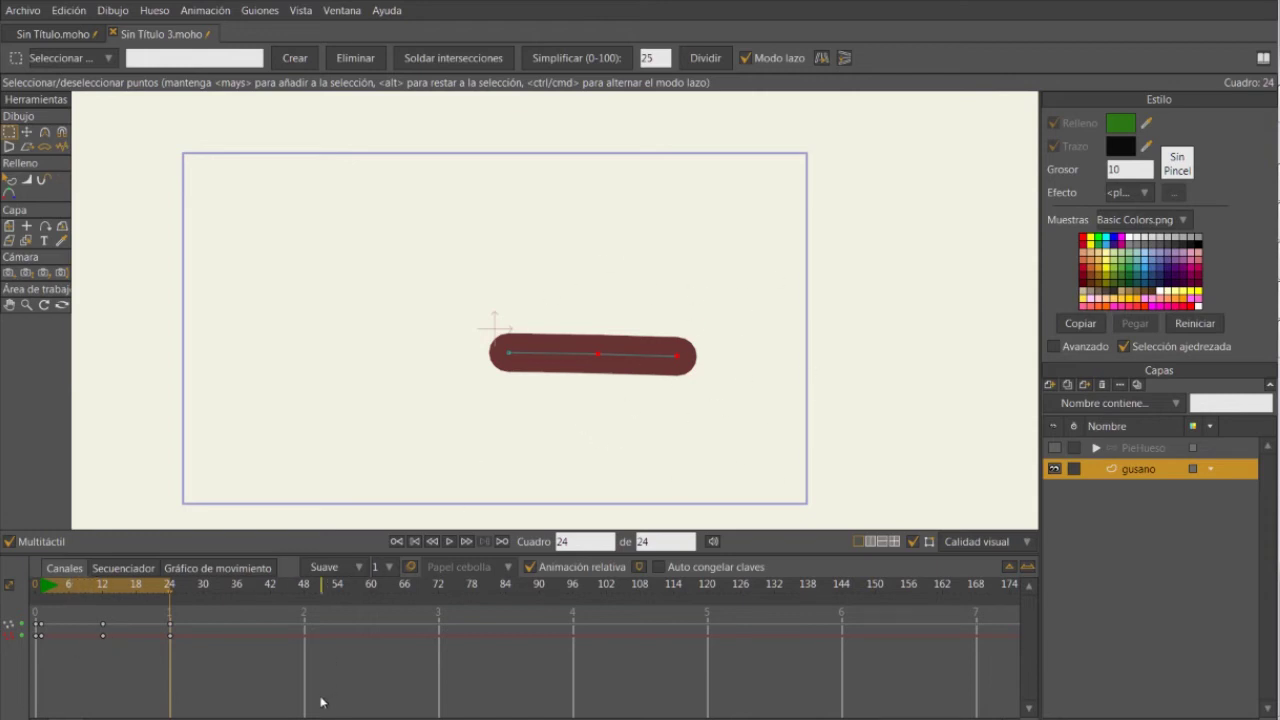
{"action": "key", "text": "ctrl+z"}
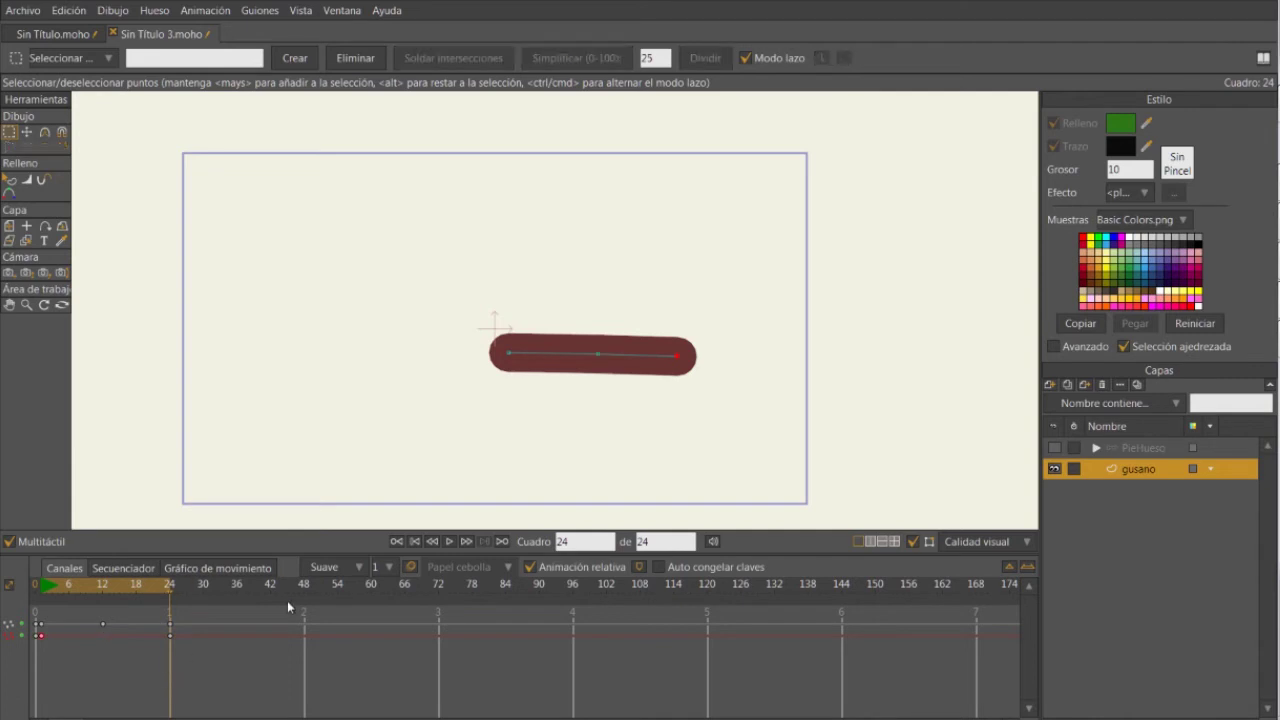
At frame 12, move the worm's right endpoint inward to X 0.2806, and preview the animation from frame 1.
{"action": "left_click", "coordinate": [101, 584]}
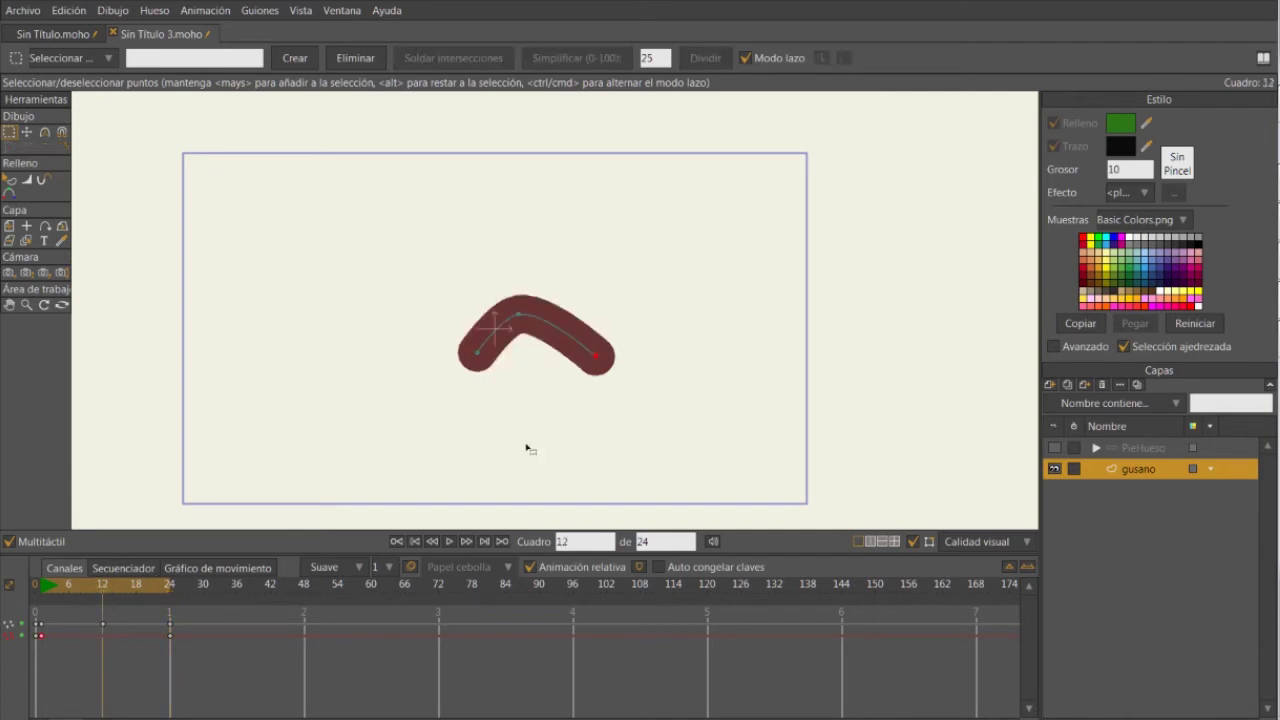
{"action": "key", "text": "t"}
{"action": "left_click_drag", "start_coordinate": [597, 356], "coordinate": [544, 355]}
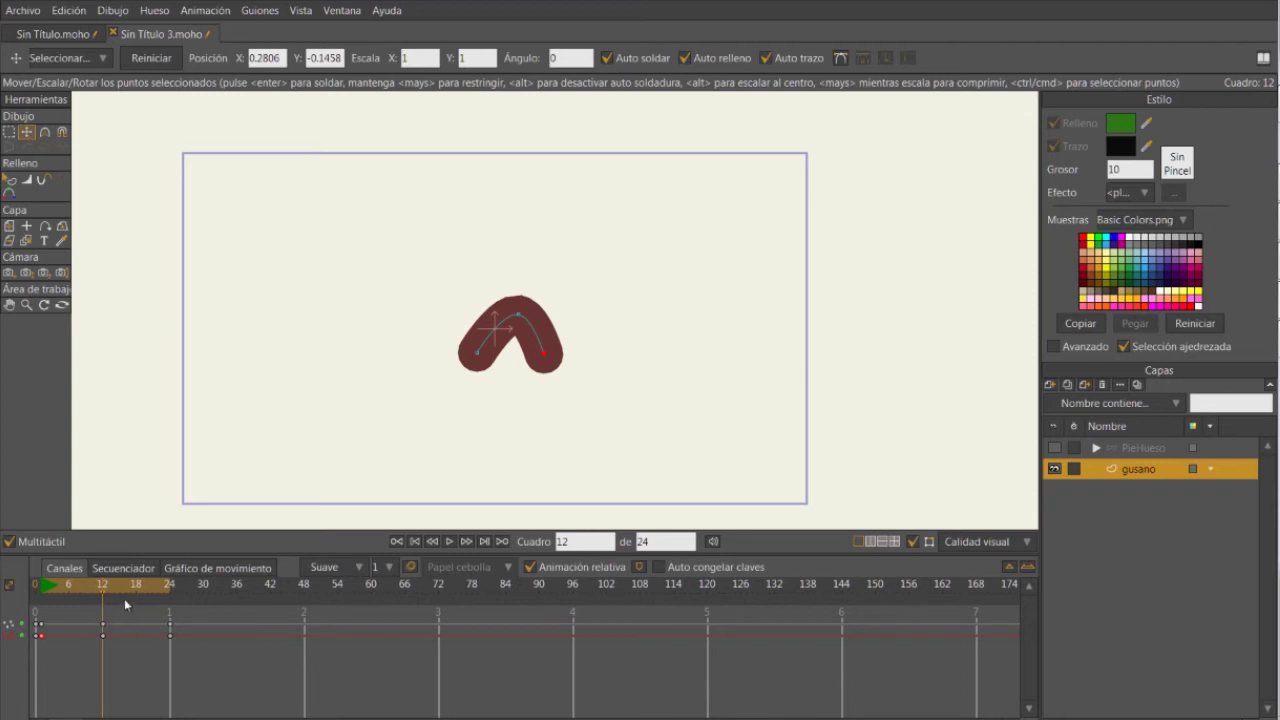
{"action": "left_click", "coordinate": [43, 590]}
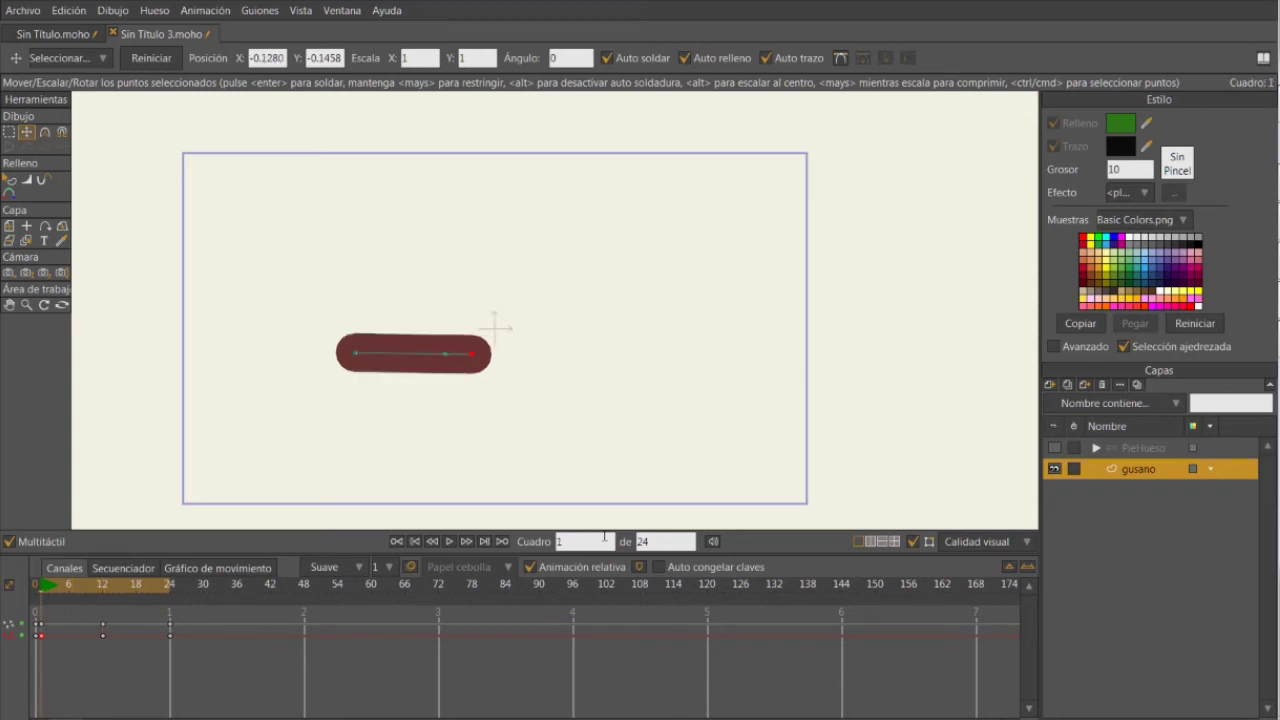
{"action": "left_click", "coordinate": [448, 543]}
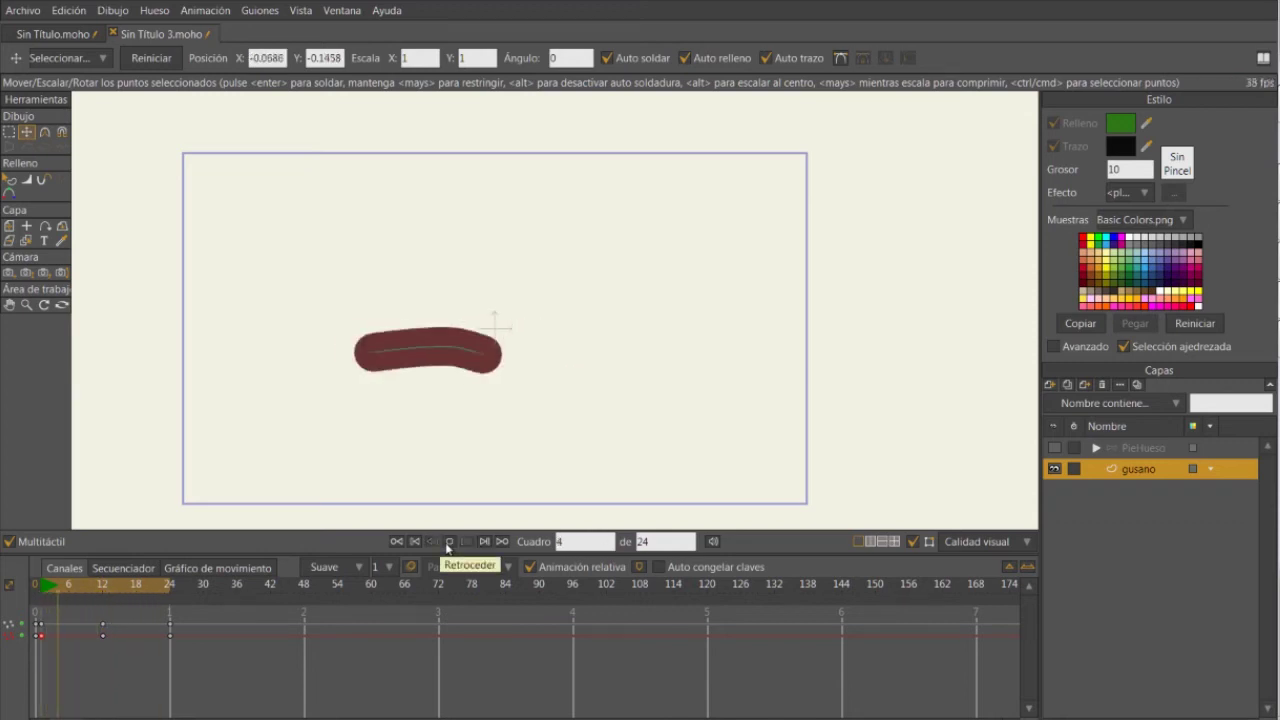
{"action": "left_click", "coordinate": [448, 542]}
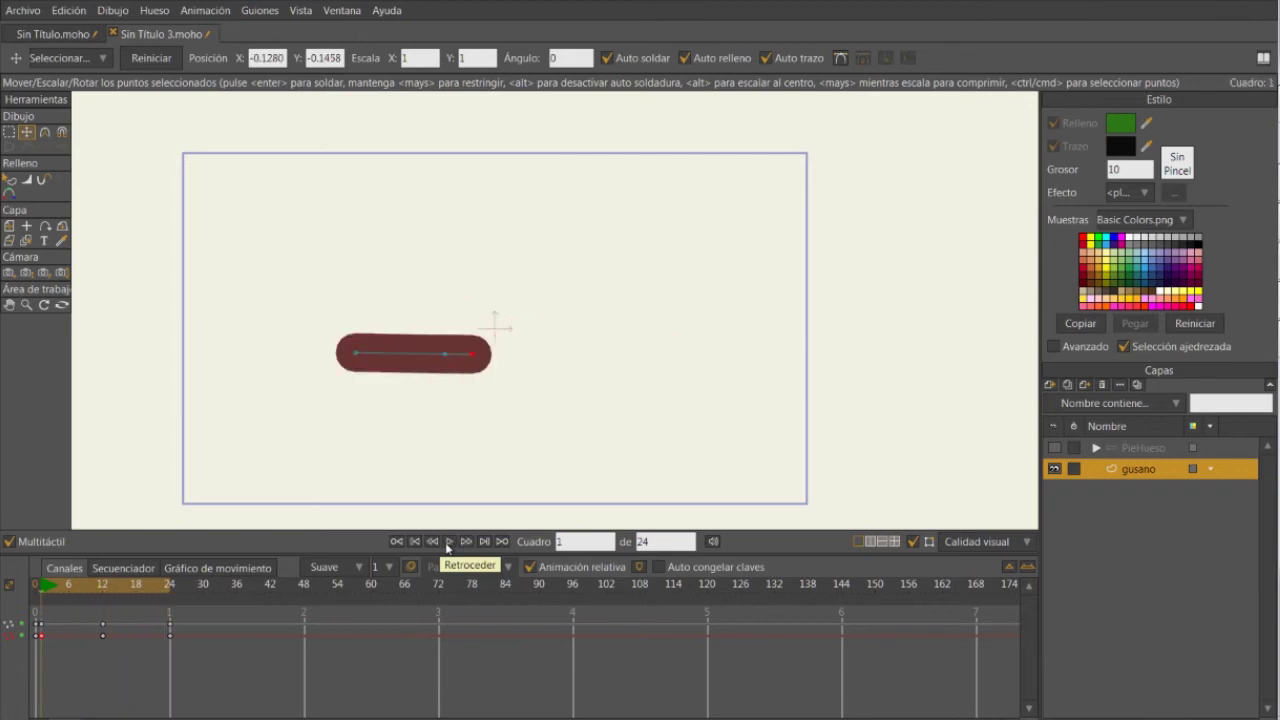
Shift the worm's right endpoint slightly outward at frame 12 and play the animation again.
{"action": "left_click", "coordinate": [105, 585]}
{"action": "left_click_drag", "start_coordinate": [545, 390], "coordinate": [569, 390]}
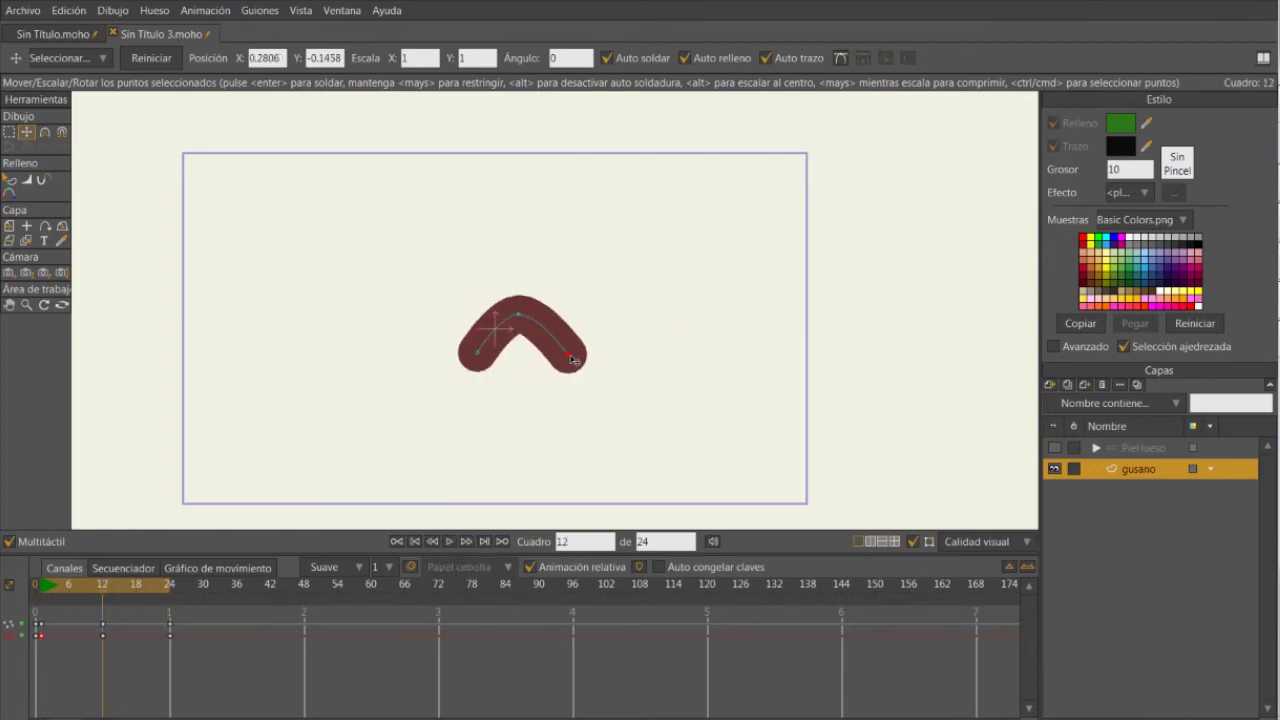
{"action": "left_click", "coordinate": [451, 542]}
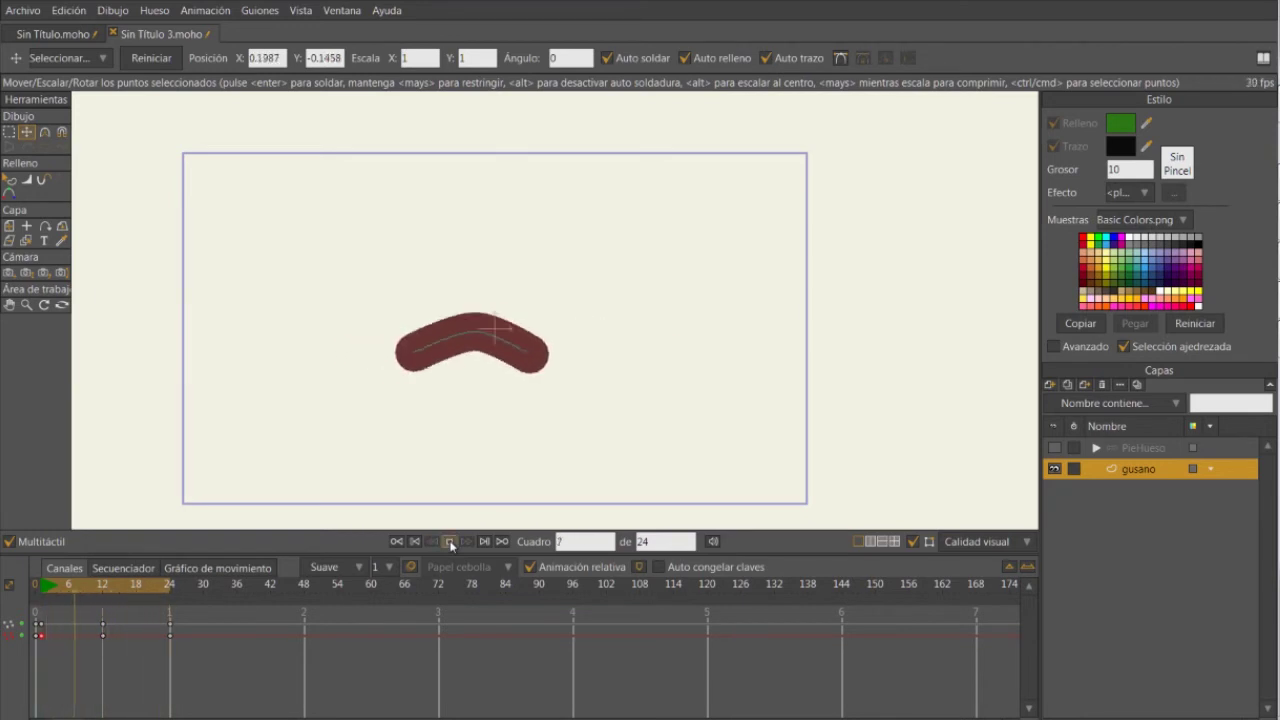
{"action": "left_click", "coordinate": [451, 542]}
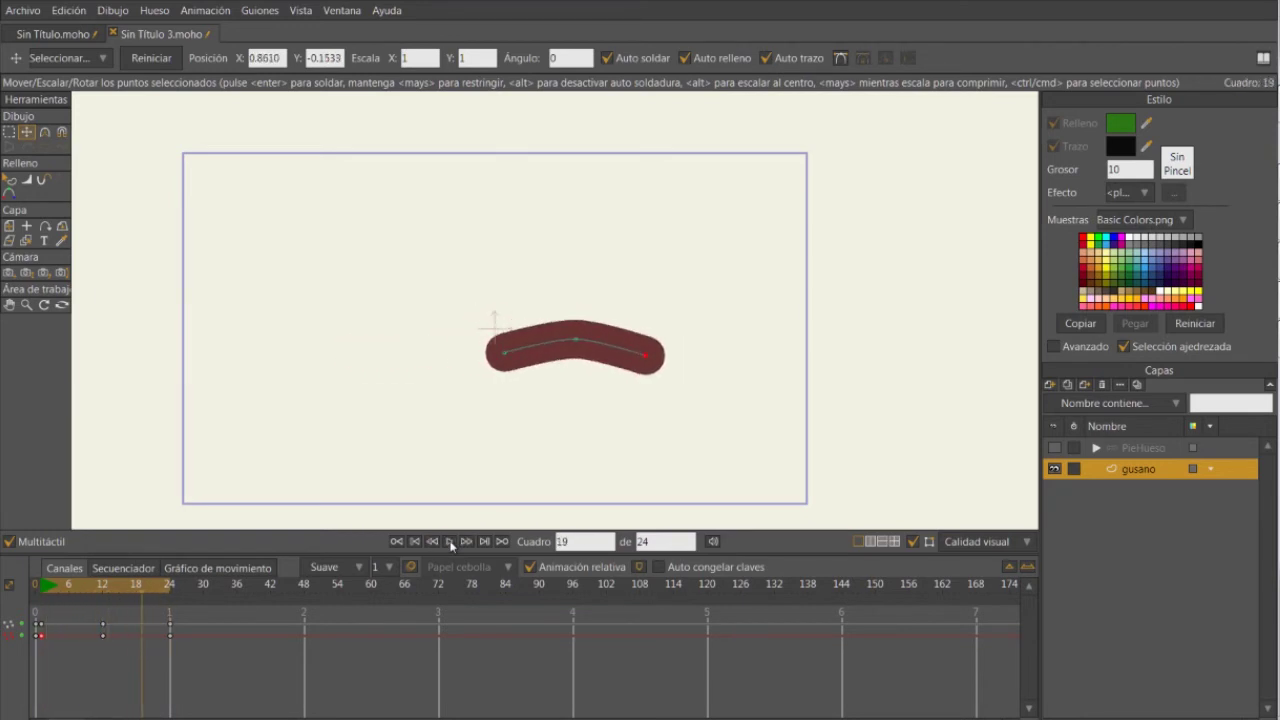
{"action": "left_click", "coordinate": [451, 542]}
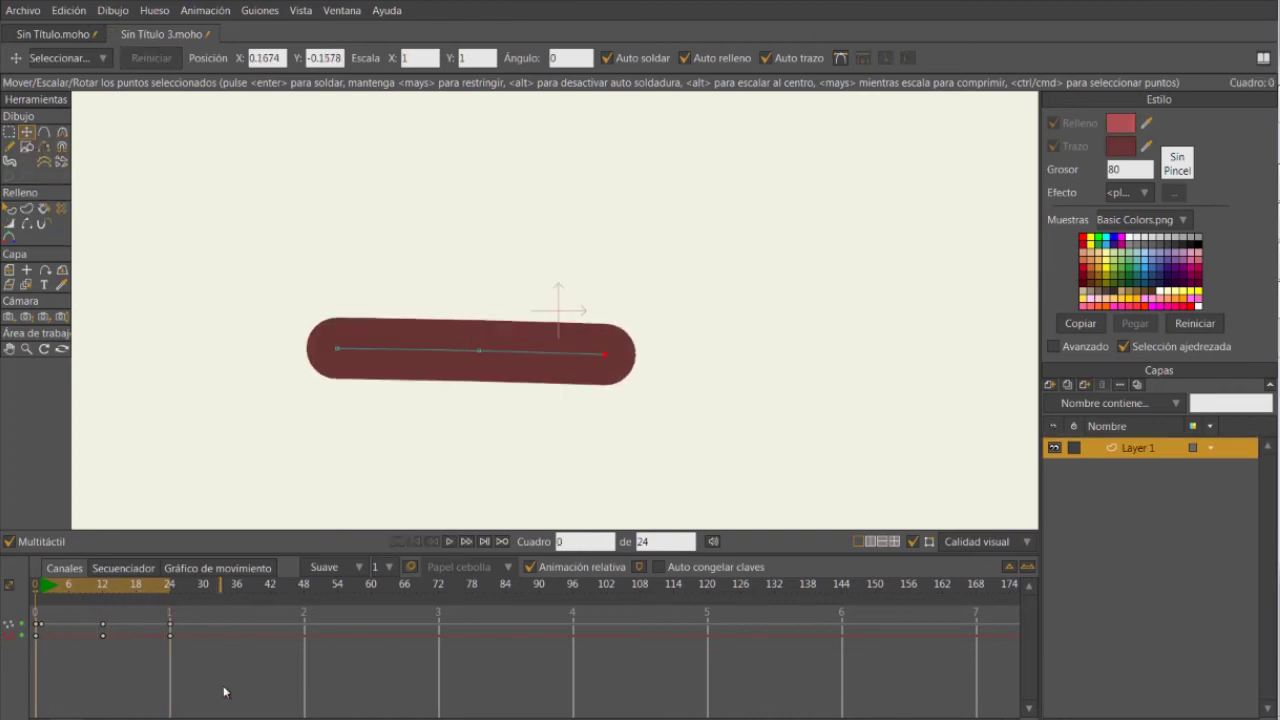
Hide Layer 1 and add a new vector layer above it.
{"action": "left_click_drag", "start_coordinate": [238, 706], "coordinate": [8, 624]}
{"action": "left_click", "coordinate": [1054, 448]}
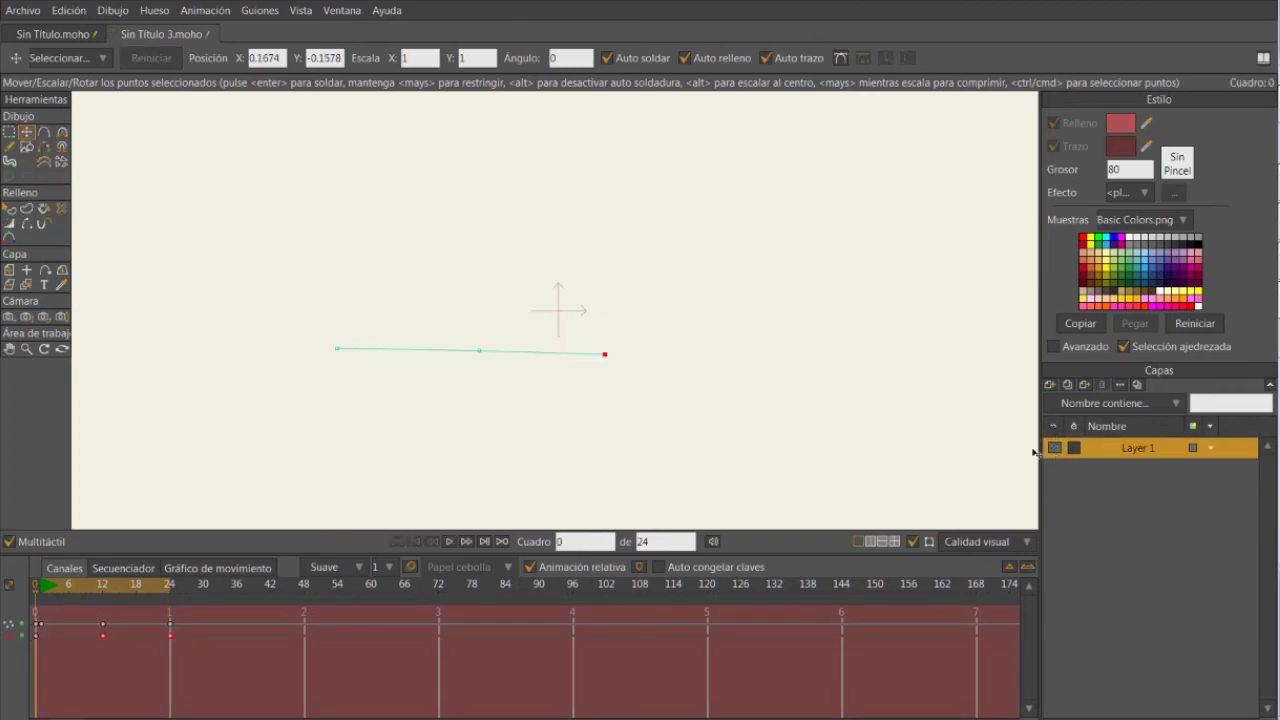
{"action": "left_click", "coordinate": [1051, 387]}
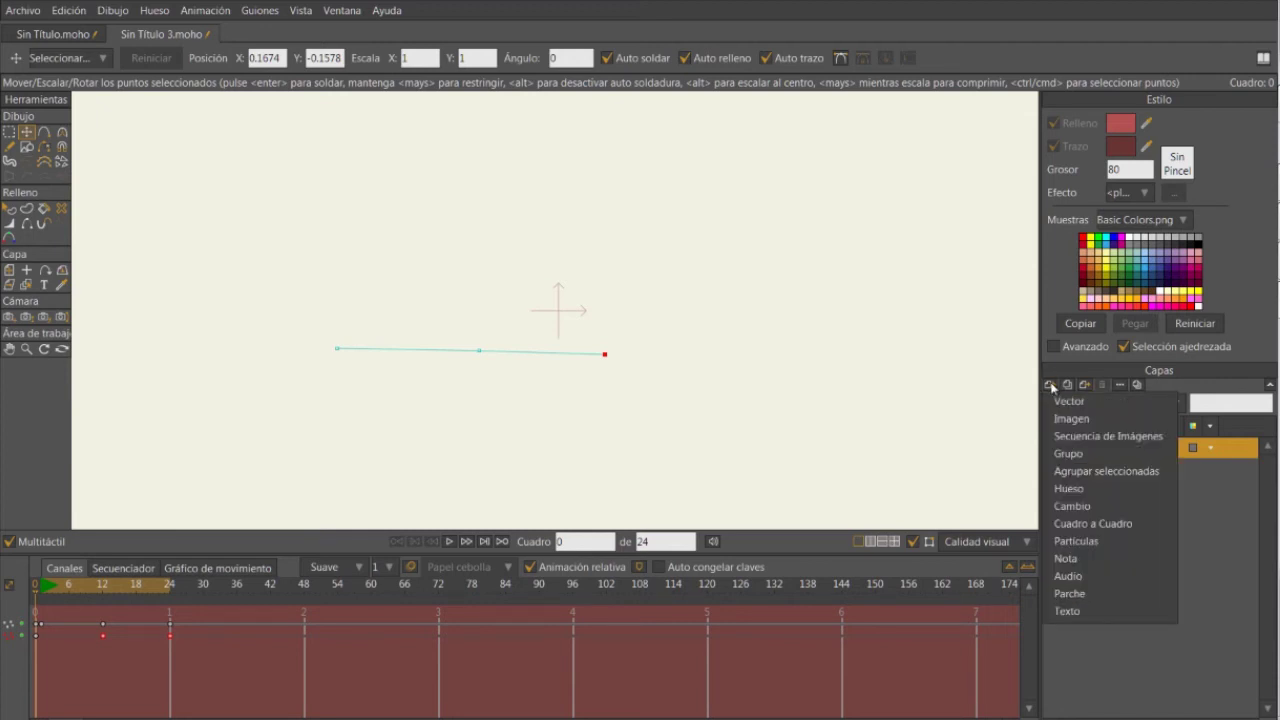
{"action": "left_click", "coordinate": [1107, 403]}
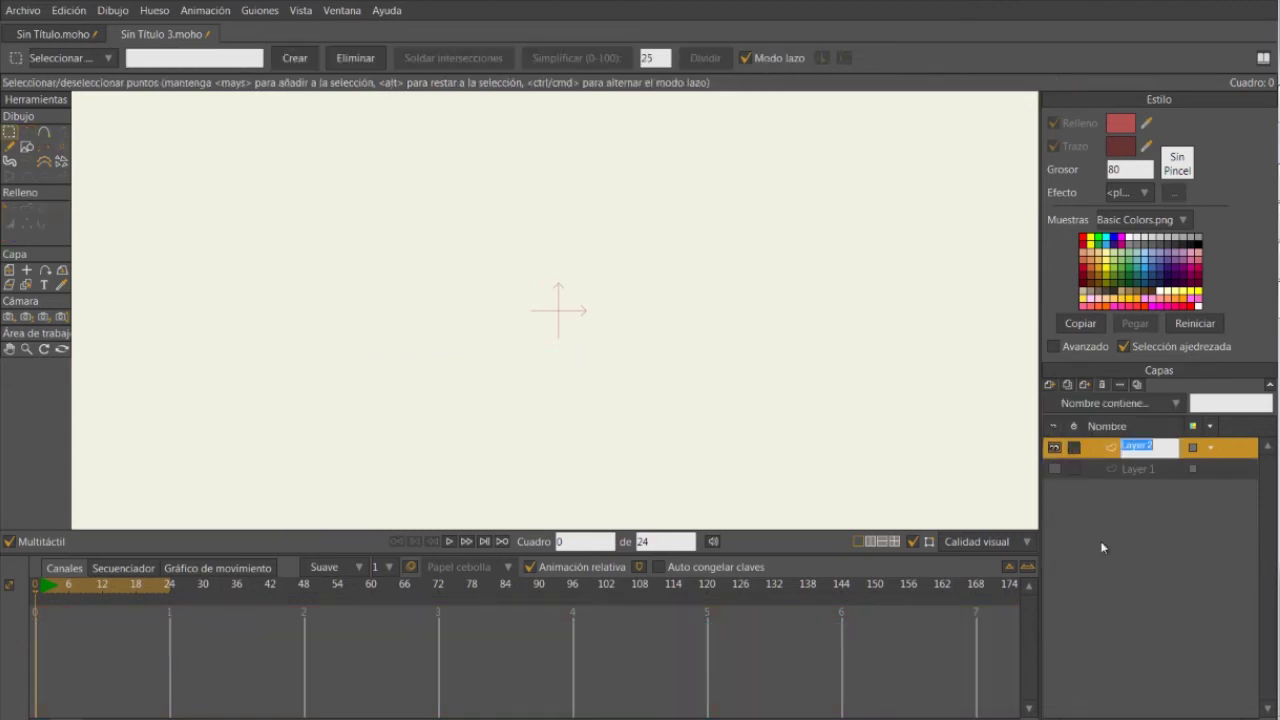
Rename Layer 1 as gusano.
{"action": "double_click", "coordinate": [1157, 467]}
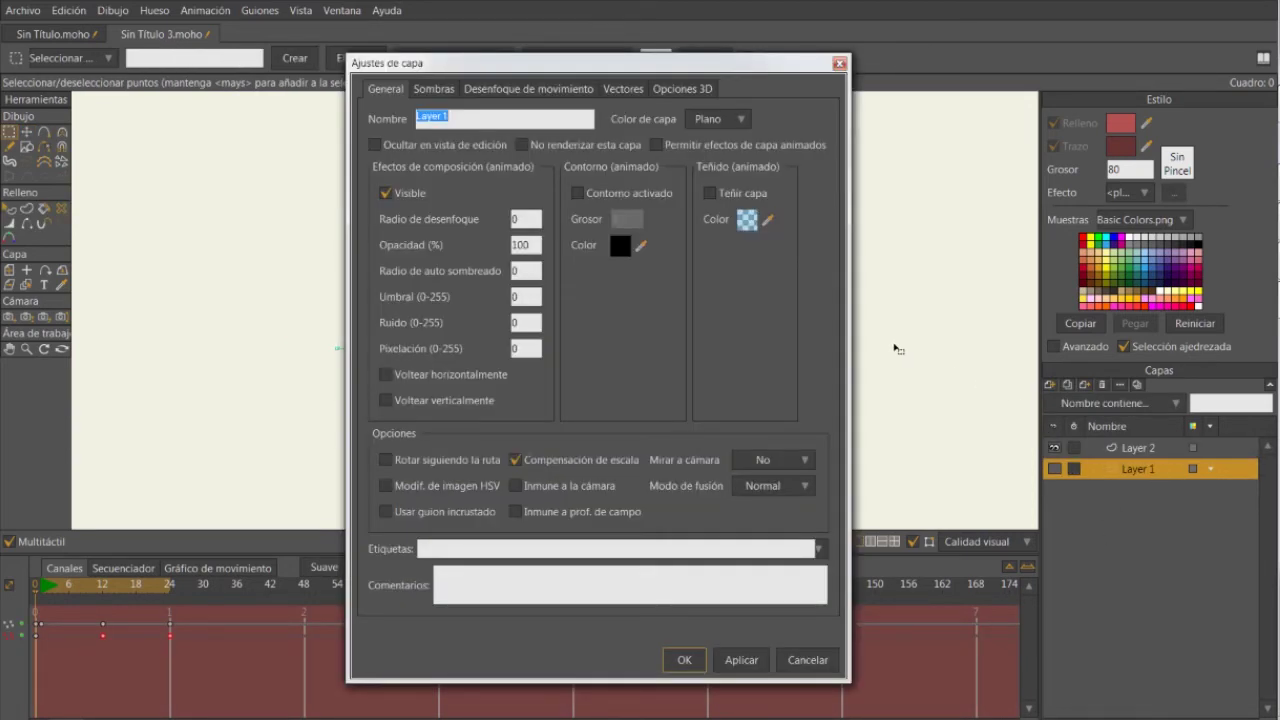
{"action": "type", "text": "gusano"}
{"action": "key", "text": "Return"}
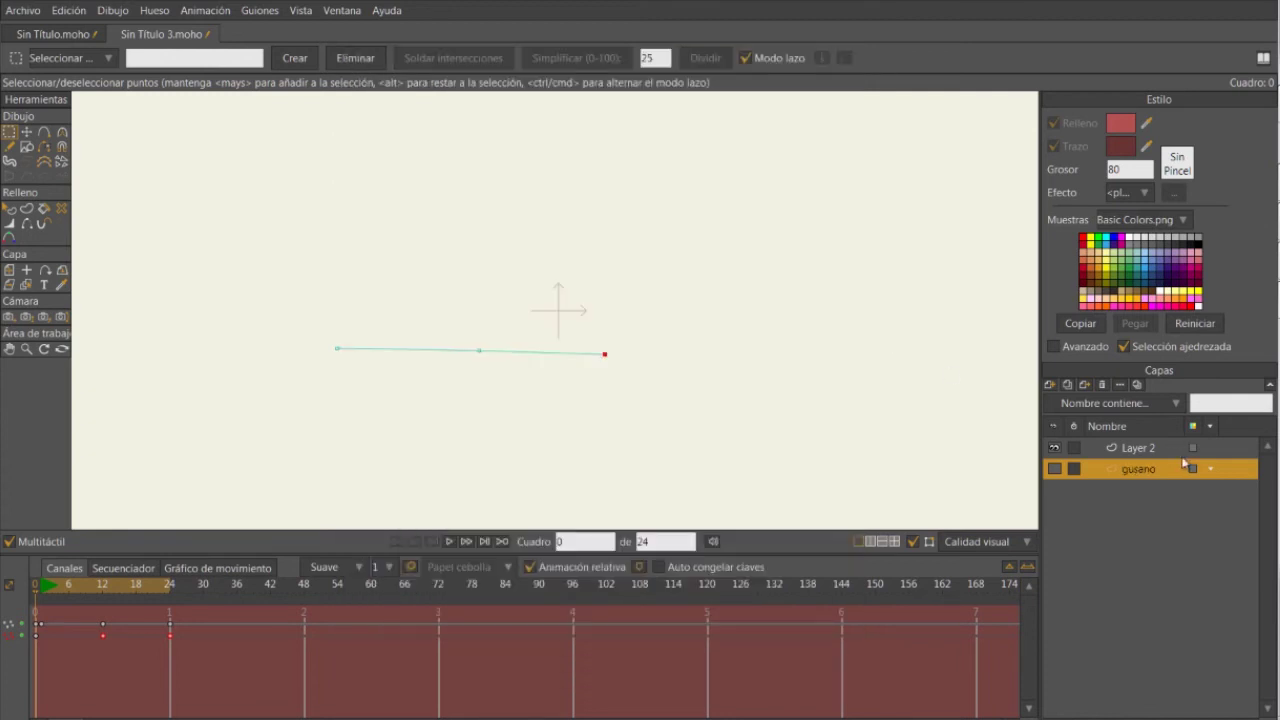
Rename Layer 2 as pie.
{"action": "double_click", "coordinate": [1154, 450]}
{"action": "key", "text": "BackSpace"}
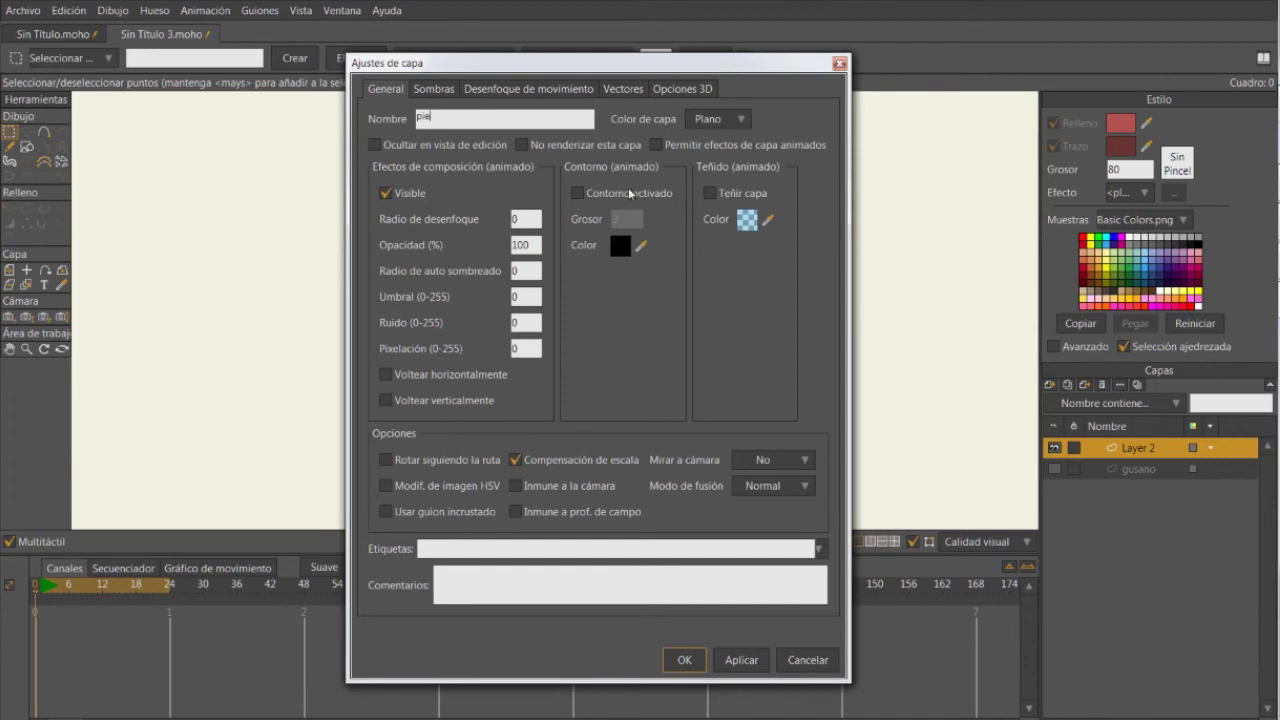
{"action": "key", "text": "Return"}
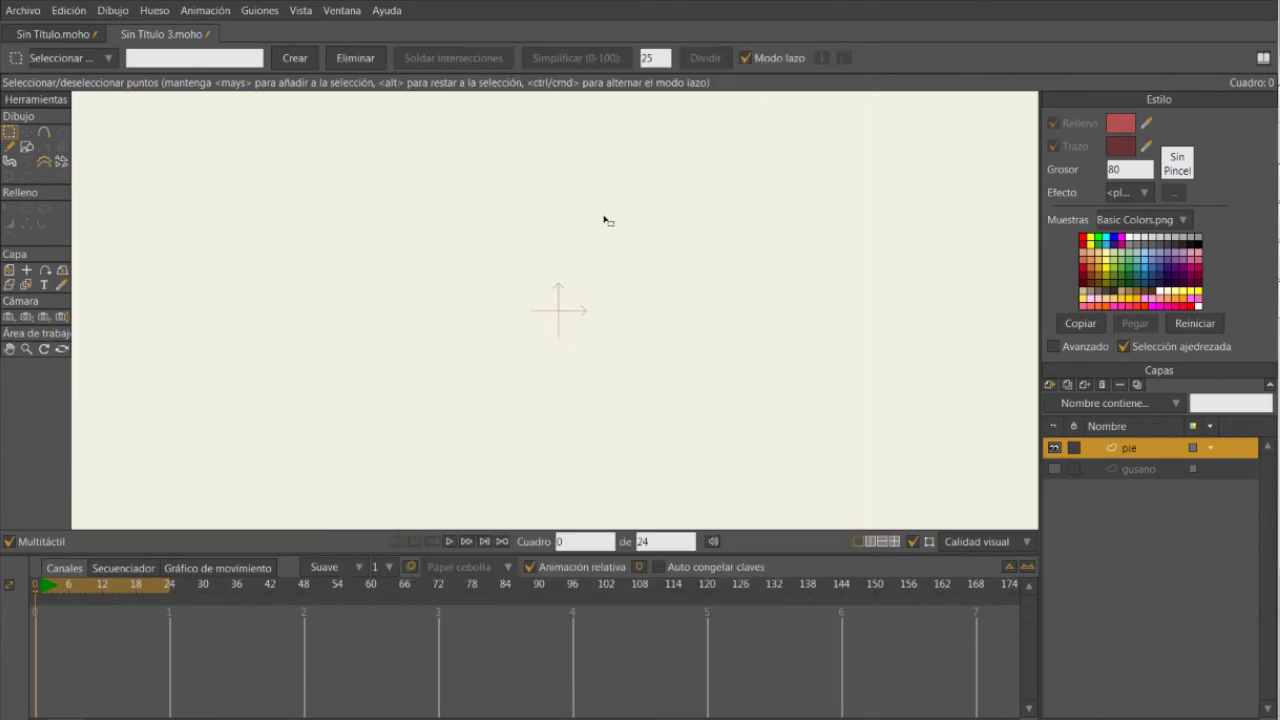
Activate the Add Point tool and set the stroke colour to black, 000000.
{"action": "key", "text": "a"}
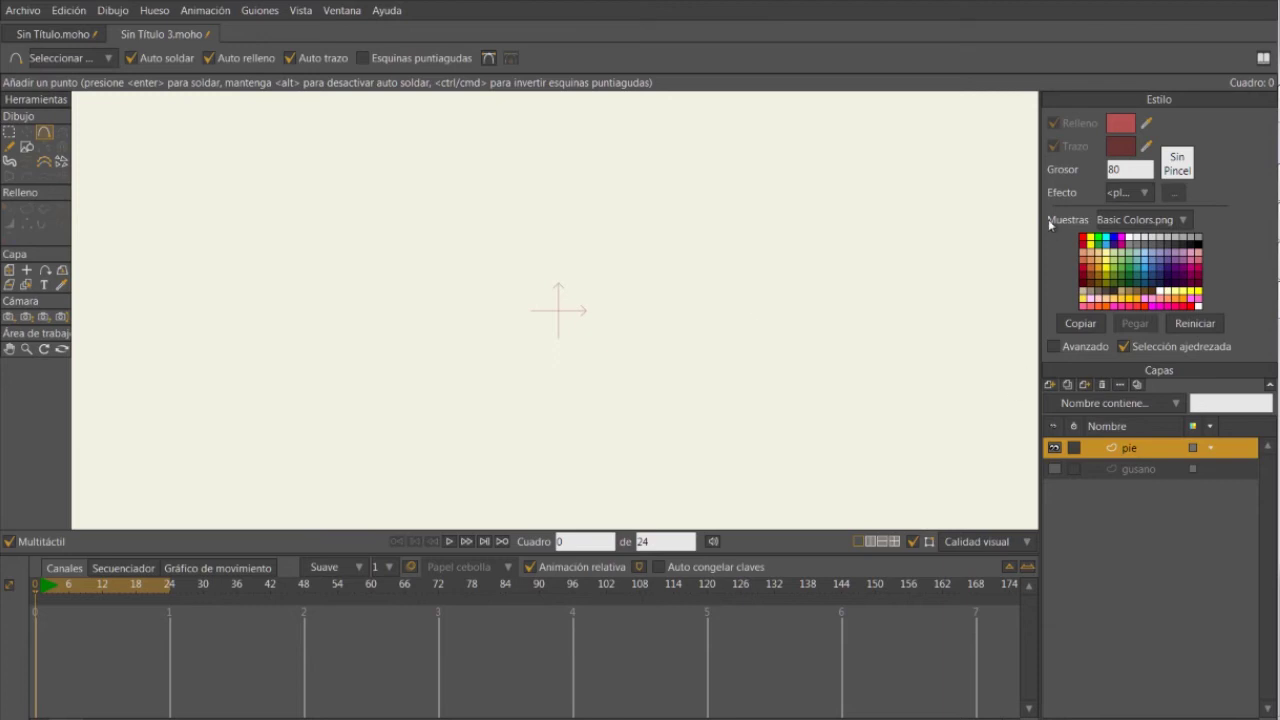
{"action": "left_click", "coordinate": [1116, 128]}
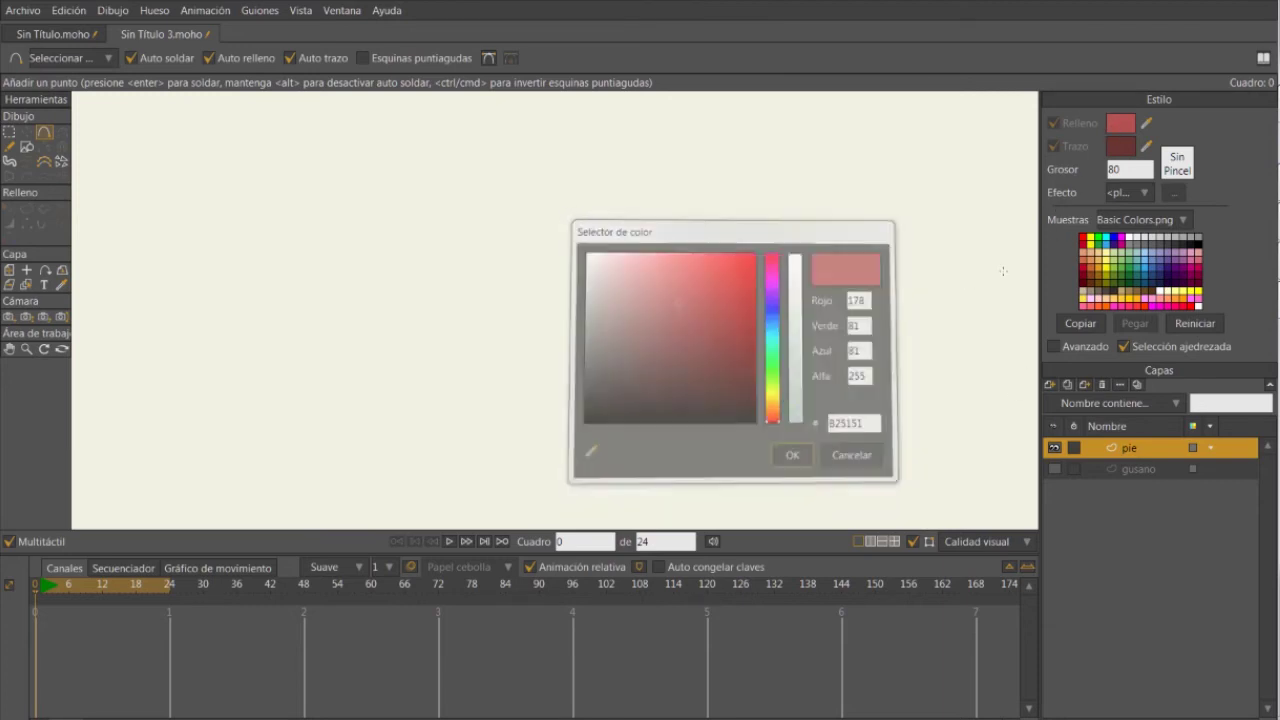
{"action": "left_click", "coordinate": [1120, 146]}
{"action": "type", "text": "000000"}
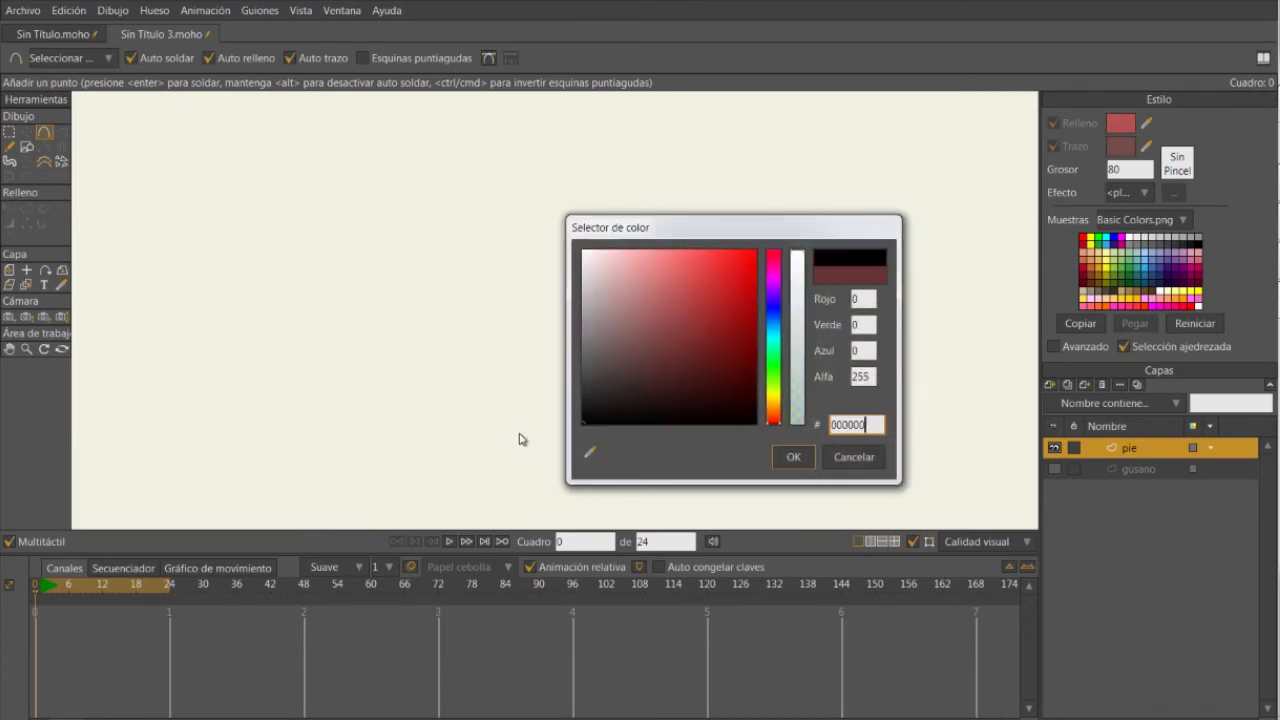
{"action": "left_click", "coordinate": [808, 456]}
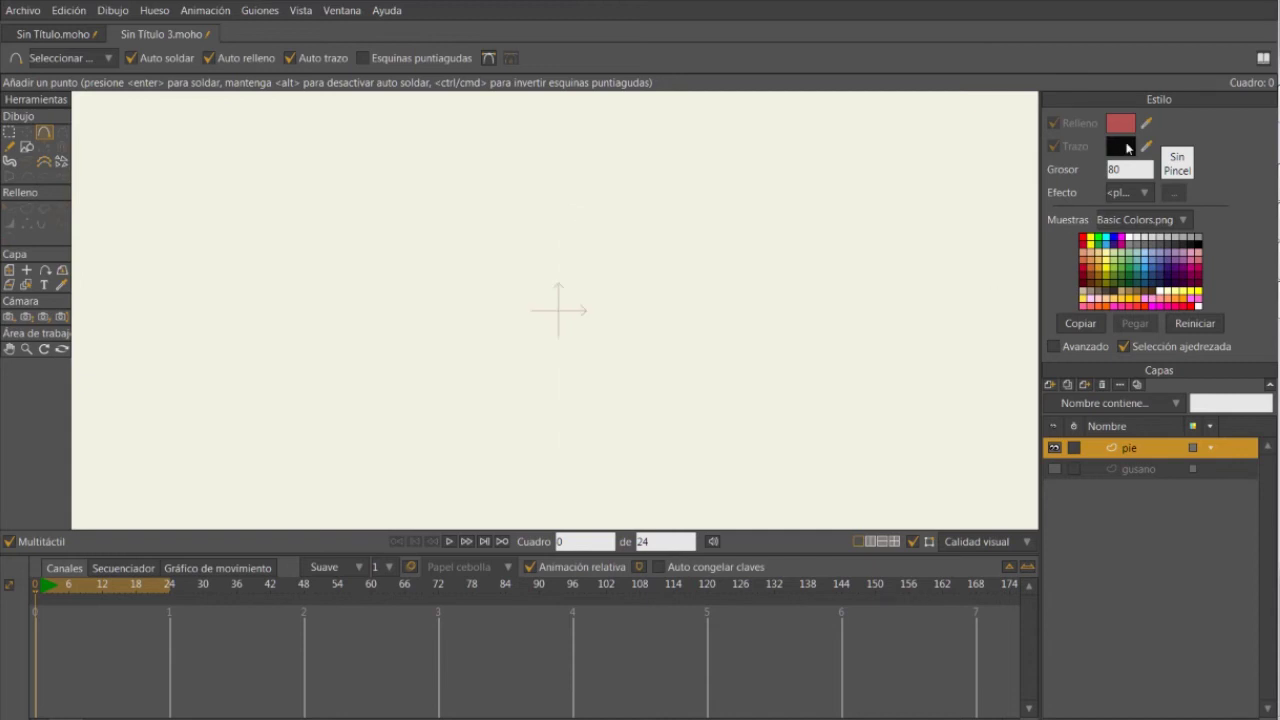
Set the stroke width to 20 and draw a closed L-shaped leg with a foot near the canvas centre.
{"action": "left_click", "coordinate": [1129, 165]}
{"action": "type", "text": "20"}
{"action": "left_click_drag", "start_coordinate": [522, 208], "coordinate": [525, 347]}
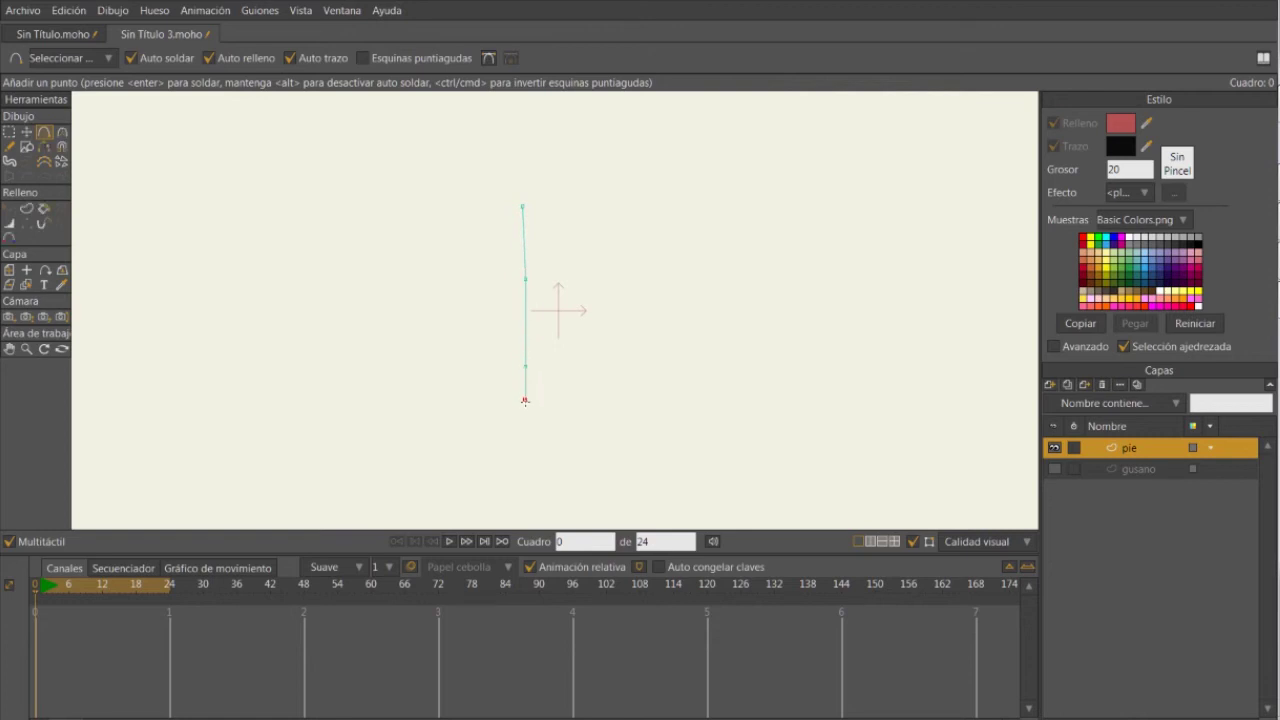
{"action": "mouse_move", "coordinate": [525, 405]}
{"action": "left_mouse_down"}
{"action": "mouse_move", "coordinate": [615, 398]}
{"action": "mouse_move", "coordinate": [574, 376]}
{"action": "mouse_move", "coordinate": [554, 331]}
{"action": "mouse_move", "coordinate": [551, 174]}
{"action": "mouse_move", "coordinate": [508, 181]}
{"action": "mouse_move", "coordinate": [522, 206]}
{"action": "left_mouse_up"}
Change the leg's fill colour to a dark red, hex A42125.
{"action": "left_click", "coordinate": [1121, 123]}
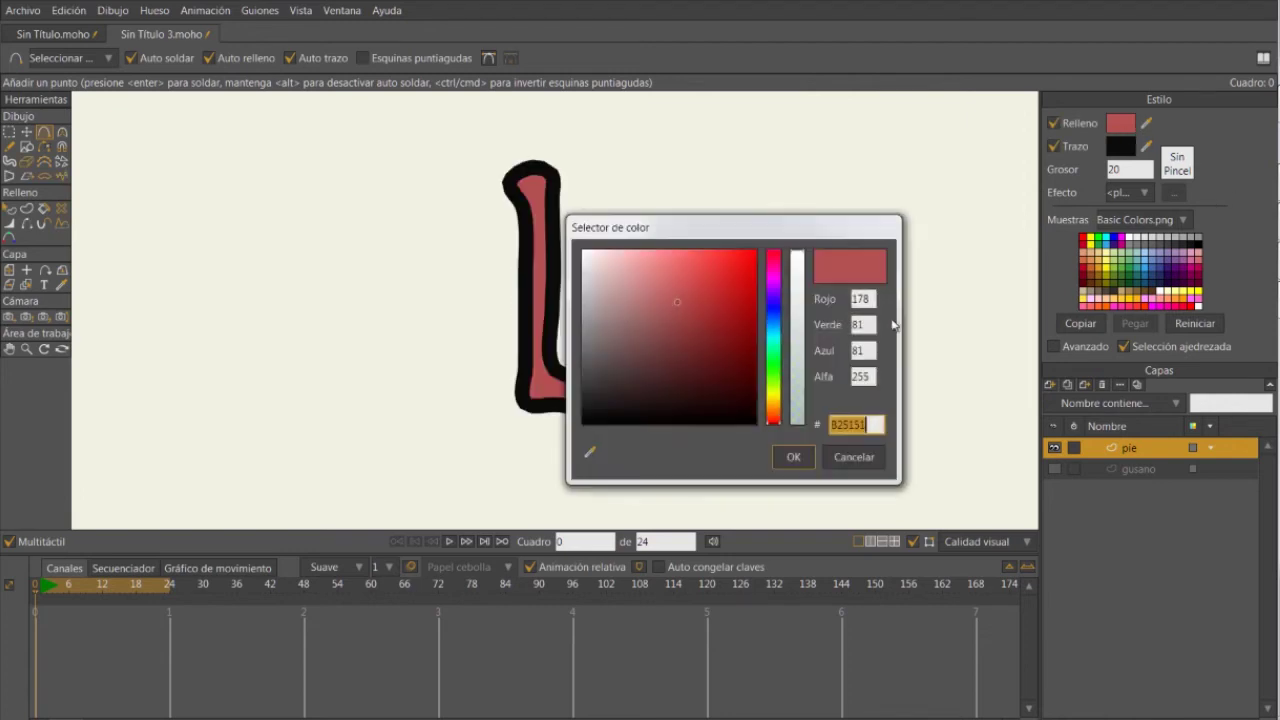
{"action": "left_click", "coordinate": [774, 380]}
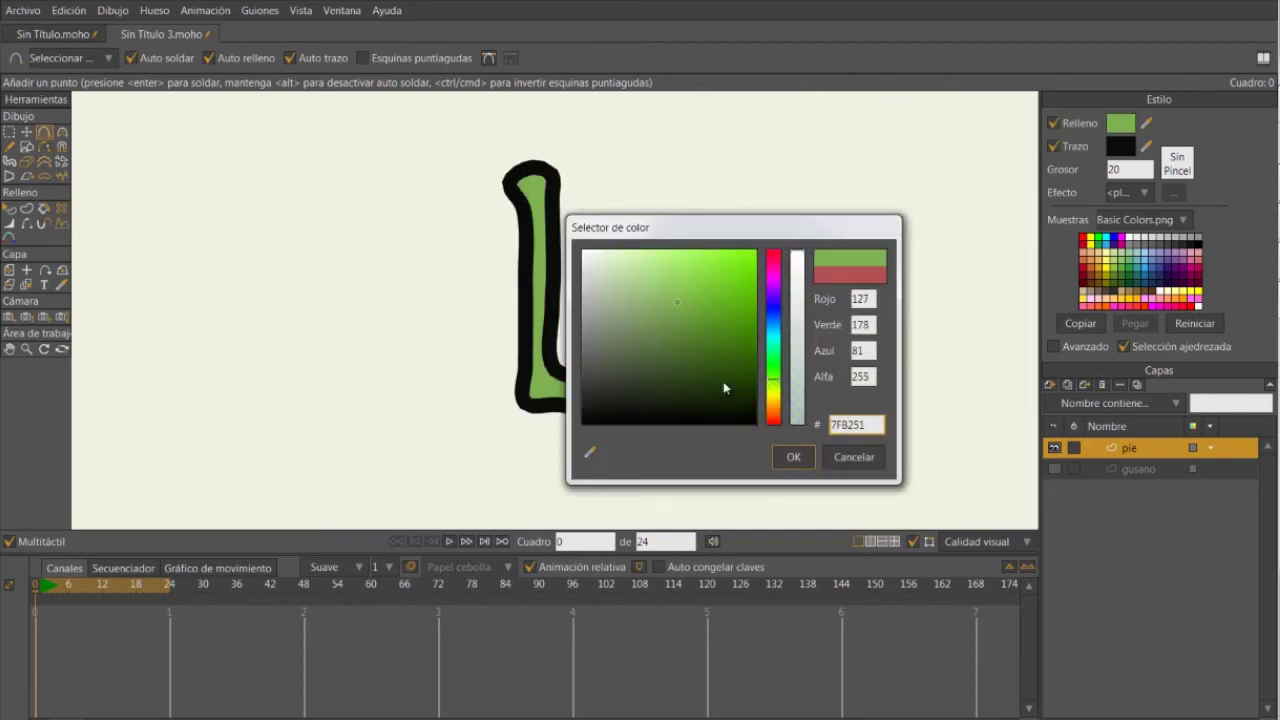
{"action": "left_click", "coordinate": [704, 388]}
{"action": "mouse_move", "coordinate": [704, 390]}
{"action": "left_mouse_down"}
{"action": "mouse_move", "coordinate": [687, 402]}
{"action": "mouse_move", "coordinate": [720, 311]}
{"action": "left_mouse_up"}
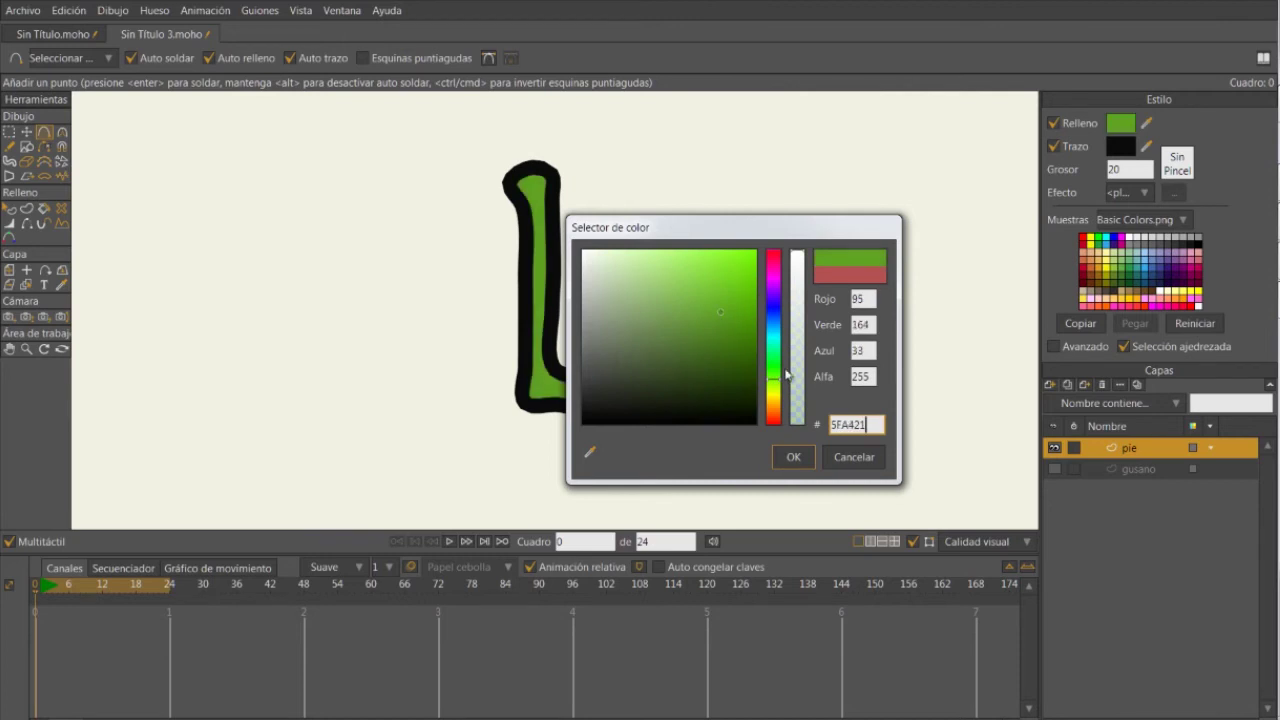
{"action": "left_click", "coordinate": [771, 272]}
{"action": "left_click_drag", "start_coordinate": [771, 272], "coordinate": [777, 260]}
{"action": "left_click", "coordinate": [786, 459]}
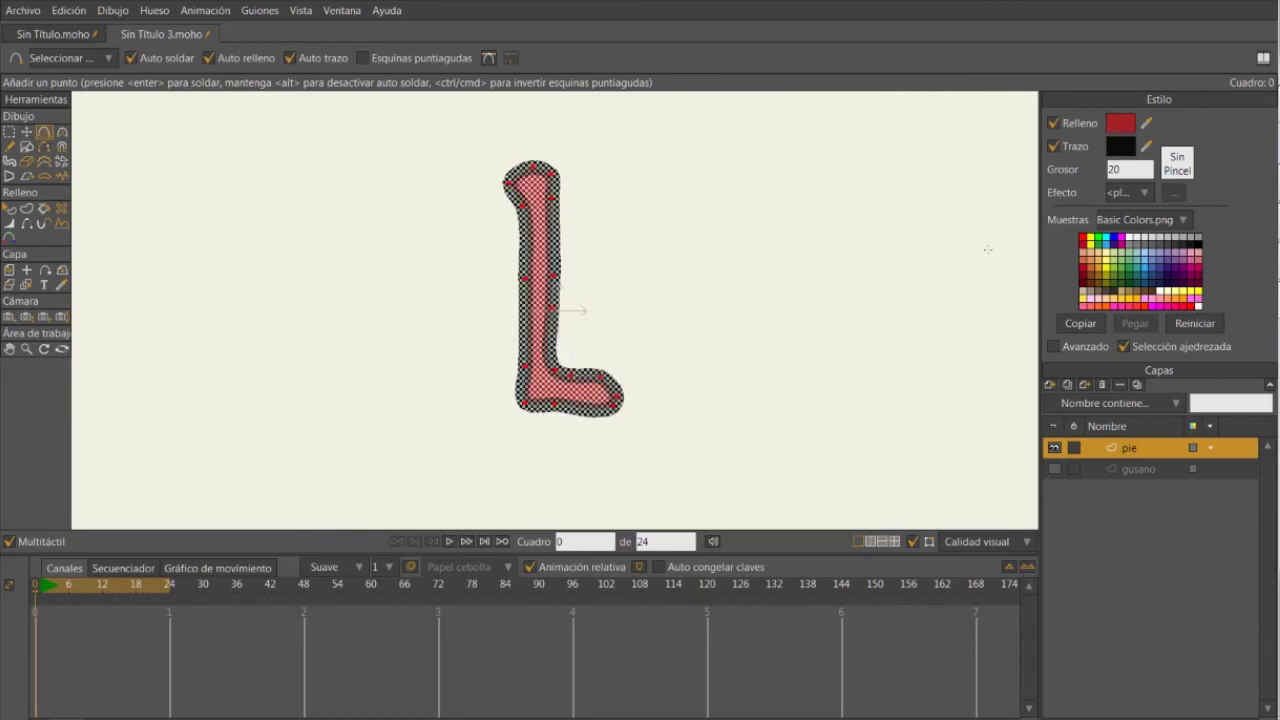
Set the leg's stroke width to 10.
{"action": "left_click", "coordinate": [1134, 168]}
{"action": "type", "text": "10"}
{"action": "key", "text": "Return"}
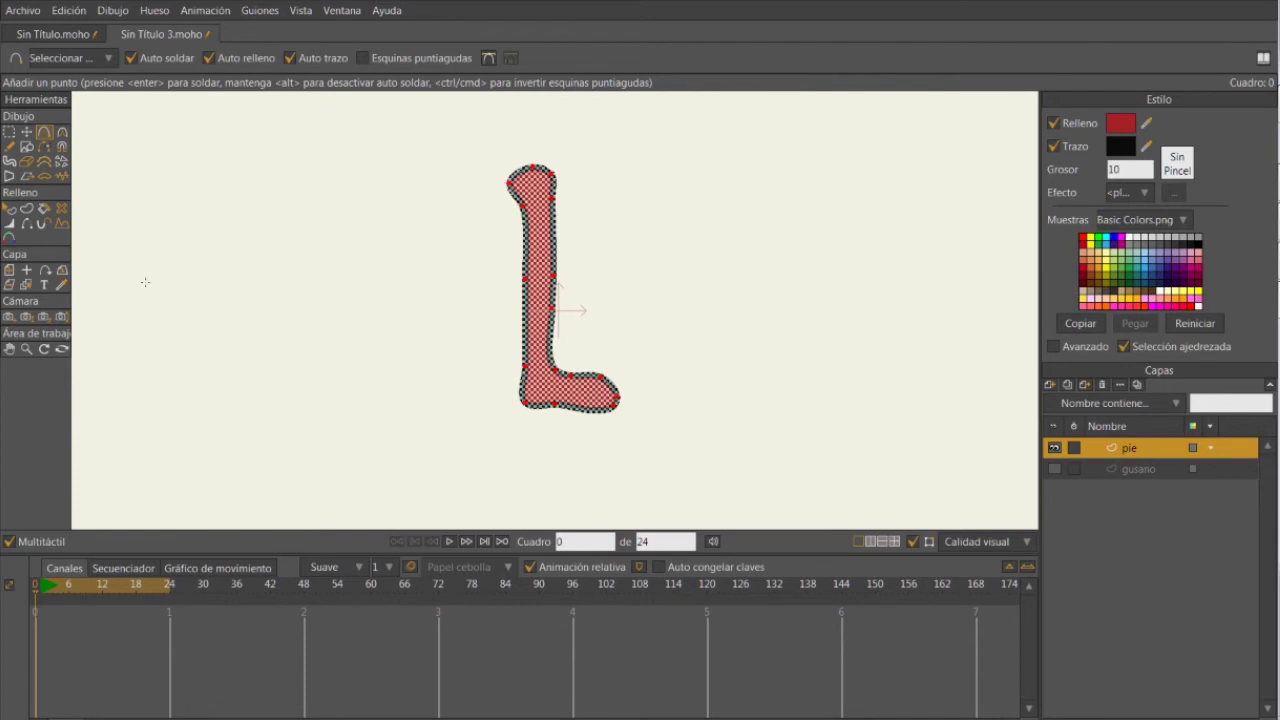
{"action": "left_click", "coordinate": [298, 314]}
{"action": "key", "text": "ctrl+z"}
Move the leg's upper-left corner point to X -0.1656, Y 0.4927, and select the inner ankle point.
{"action": "key", "text": "t"}
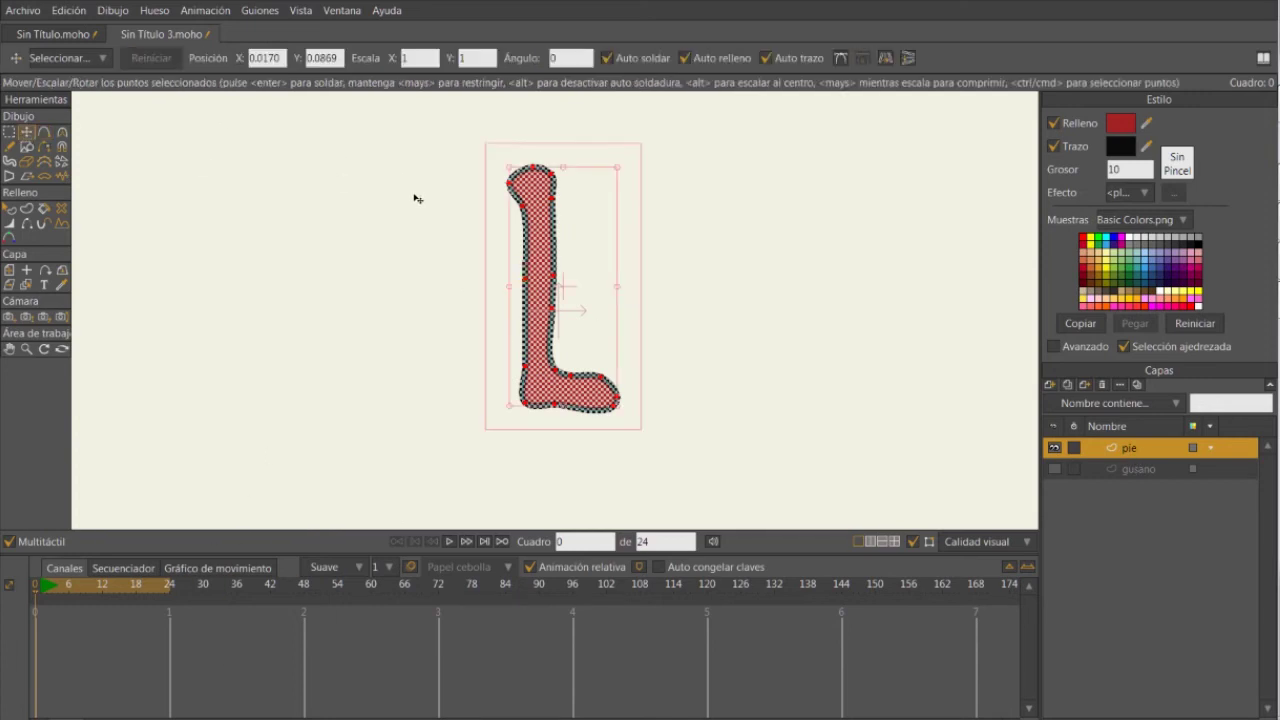
{"action": "left_click", "coordinate": [499, 256]}
{"action": "scroll", "coordinate": [669, 250], "scroll_direction": "up", "scroll_amount": 3}
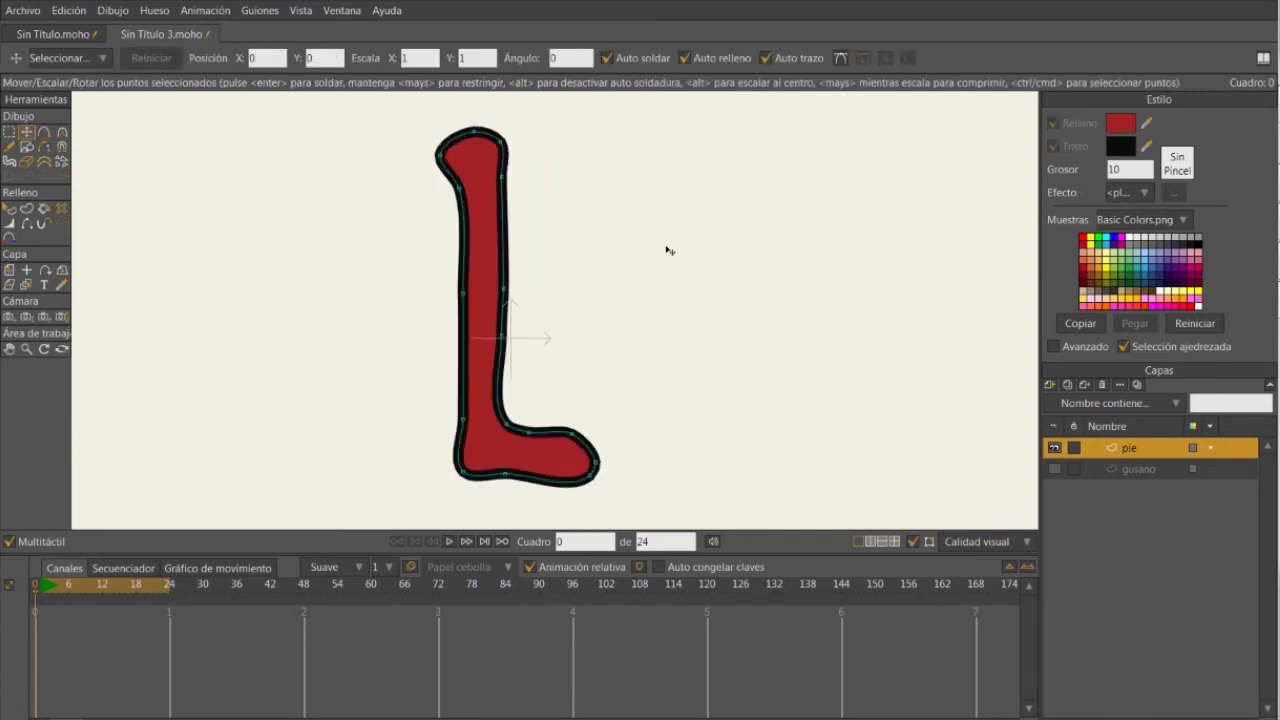
{"action": "scroll", "coordinate": [669, 250], "scroll_direction": "down", "scroll_amount": 1}
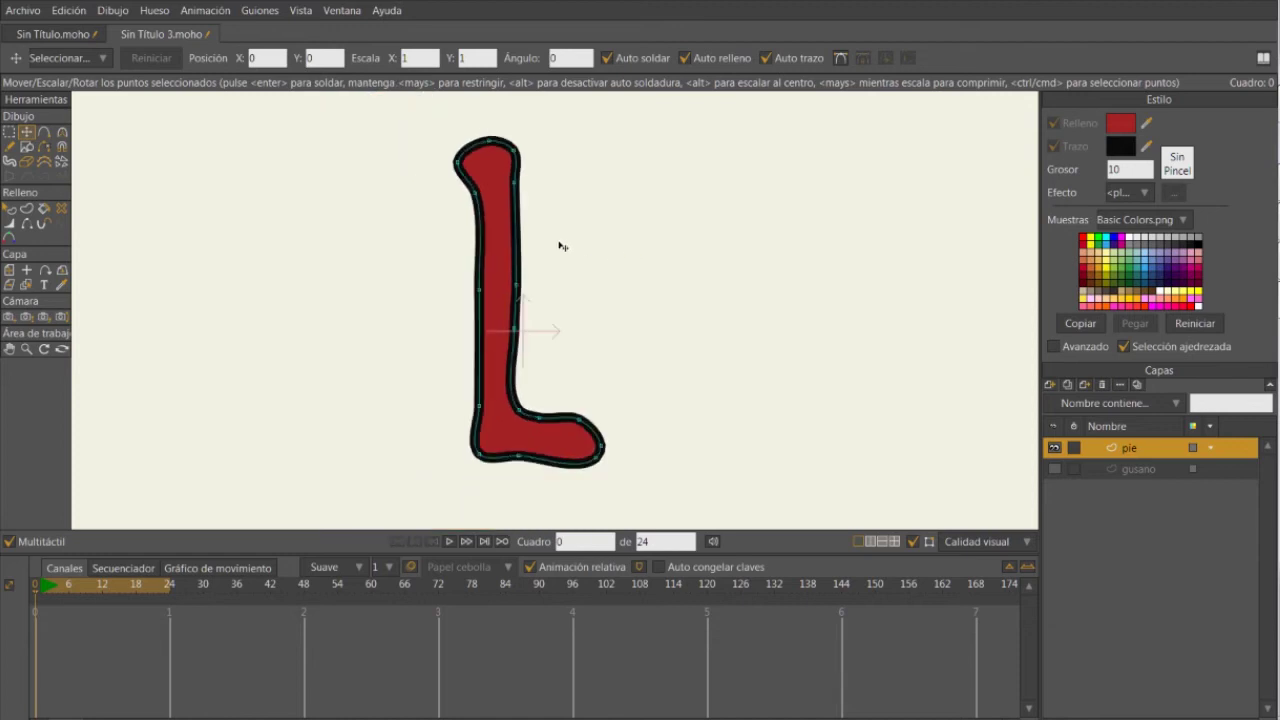
{"action": "left_click", "coordinate": [461, 151]}
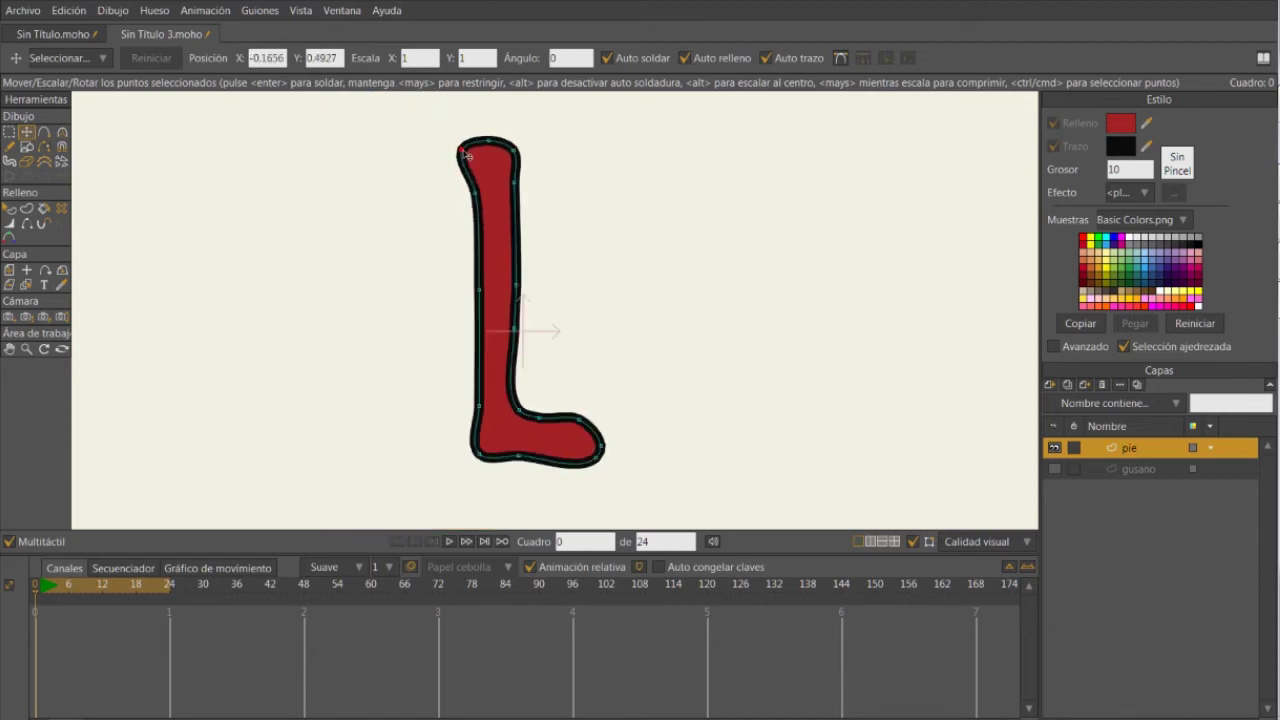
{"action": "scroll", "coordinate": [511, 414], "scroll_direction": "up", "scroll_amount": 3}
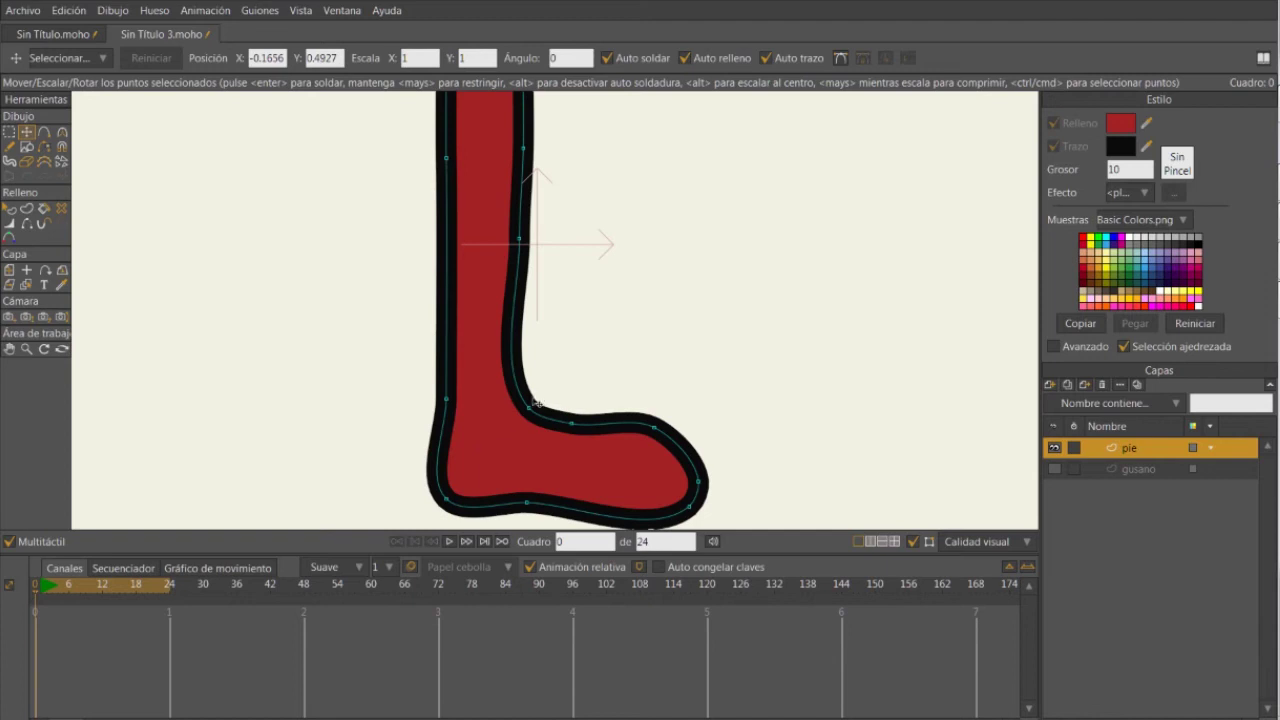
{"action": "left_click", "coordinate": [530, 407]}
{"action": "scroll", "coordinate": [598, 360], "scroll_direction": "down", "scroll_amount": 2}
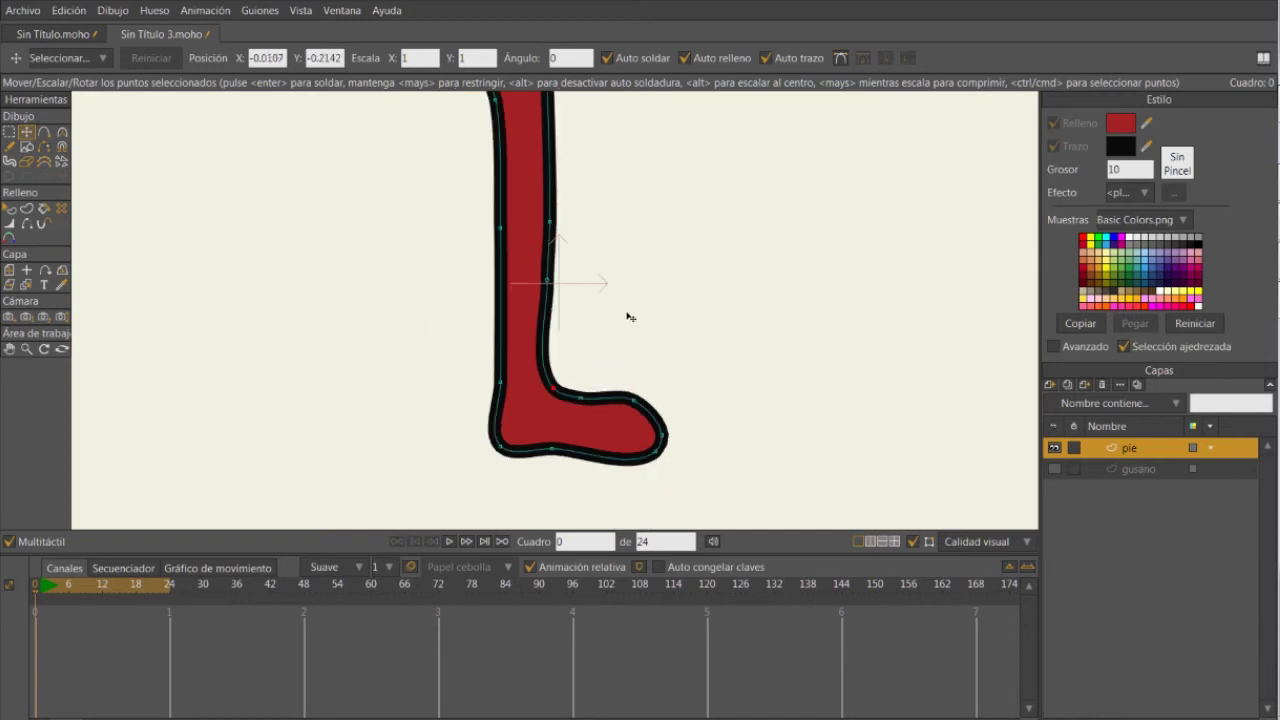
{"action": "scroll", "coordinate": [650, 207], "scroll_direction": "down", "scroll_amount": 1}
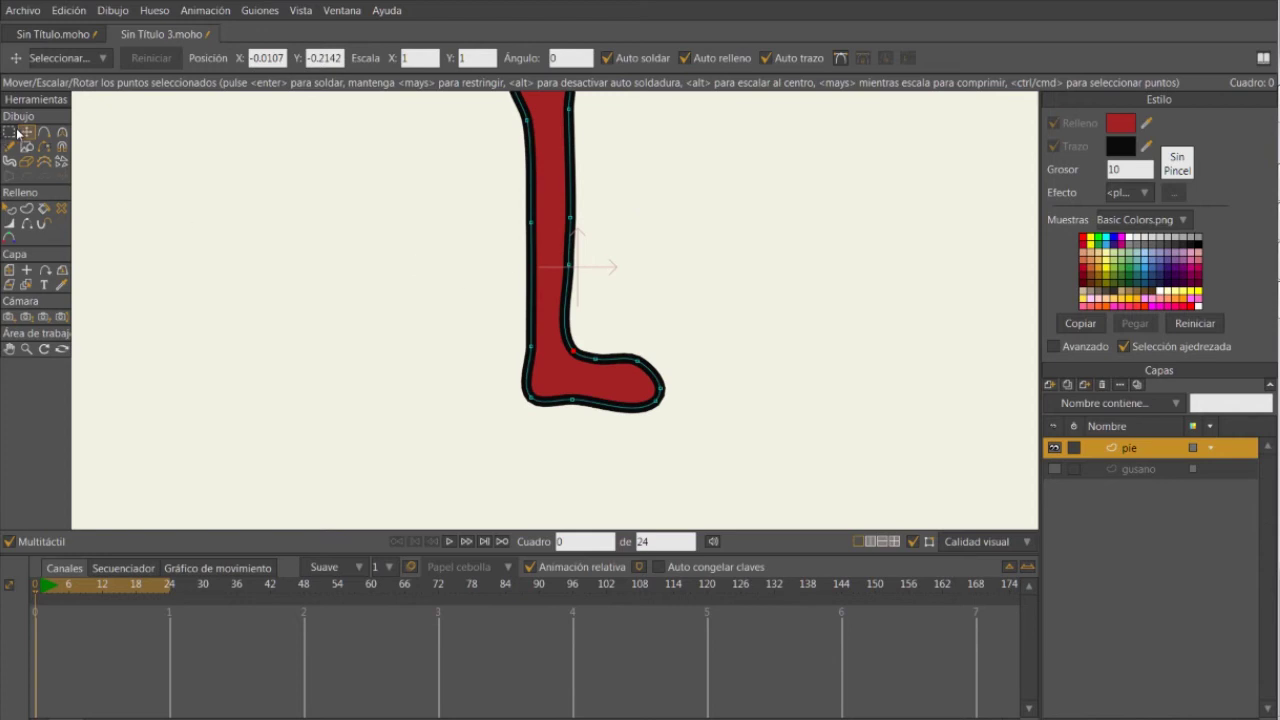
Lasso-select the points at the top of the leg and try moving them with the Transform Points tool.
{"action": "key", "text": "g"}
{"action": "scroll", "coordinate": [491, 232], "scroll_direction": "down", "scroll_amount": 1}
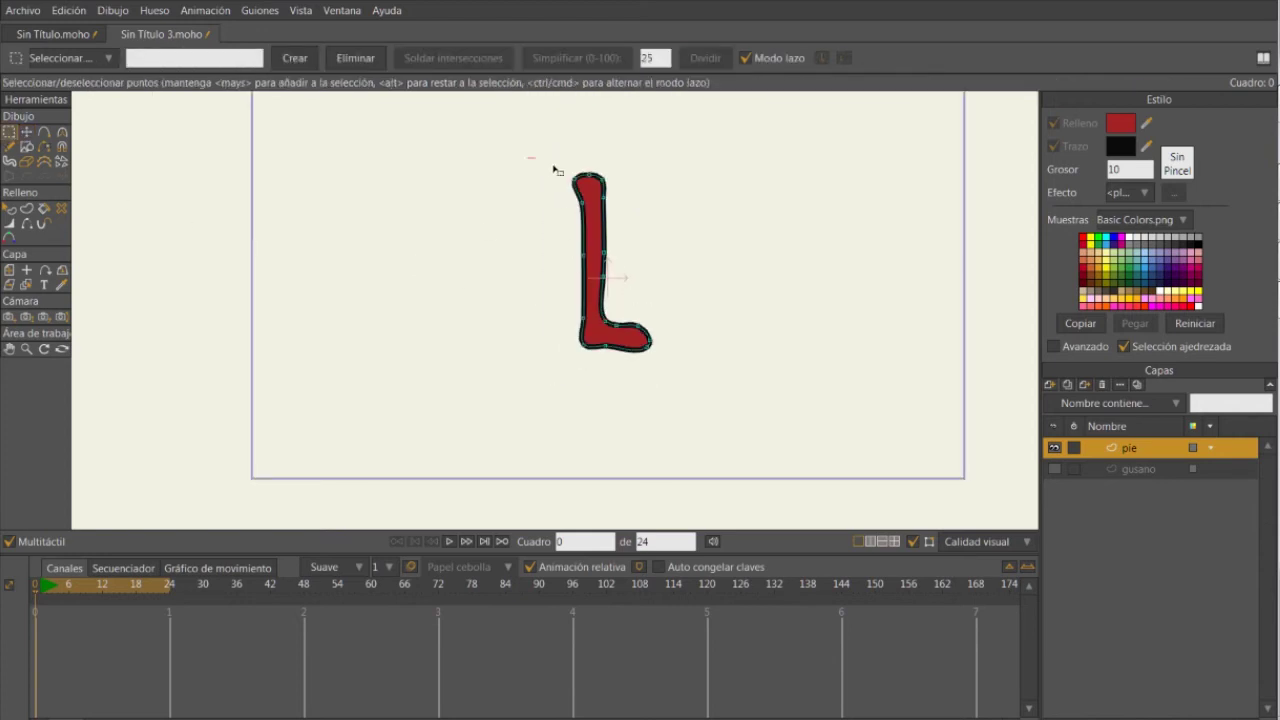
{"action": "mouse_move", "coordinate": [632, 159]}
{"action": "left_mouse_down"}
{"action": "mouse_move", "coordinate": [553, 154]}
{"action": "mouse_move", "coordinate": [640, 223]}
{"action": "mouse_move", "coordinate": [568, 202]}
{"action": "left_mouse_up"}
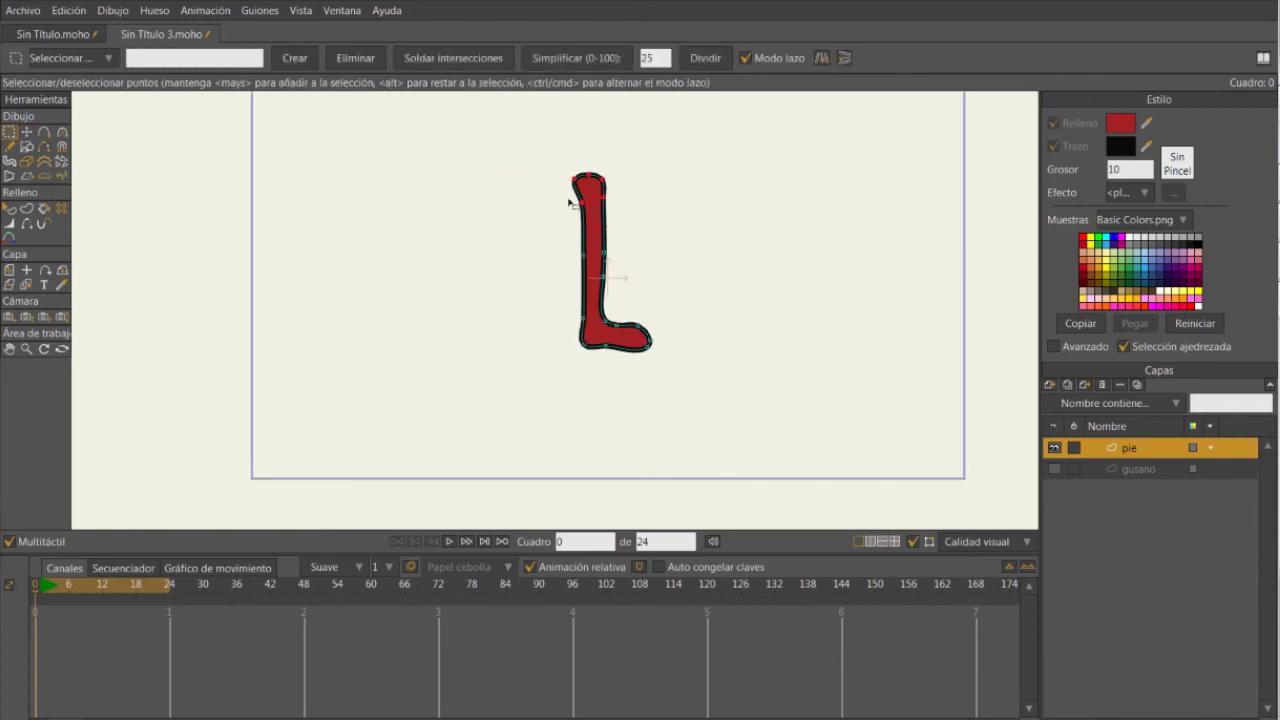
{"action": "mouse_move", "coordinate": [539, 251]}
{"action": "left_mouse_down"}
{"action": "mouse_move", "coordinate": [650, 240]}
{"action": "mouse_move", "coordinate": [609, 317]}
{"action": "mouse_move", "coordinate": [547, 290]}
{"action": "mouse_move", "coordinate": [556, 248]}
{"action": "left_mouse_up"}
{"action": "scroll", "coordinate": [556, 248], "scroll_direction": "up", "scroll_amount": 1}
{"action": "mouse_move", "coordinate": [600, 136]}
{"action": "left_mouse_down"}
{"action": "mouse_move", "coordinate": [656, 205]}
{"action": "mouse_move", "coordinate": [584, 197]}
{"action": "left_mouse_up"}
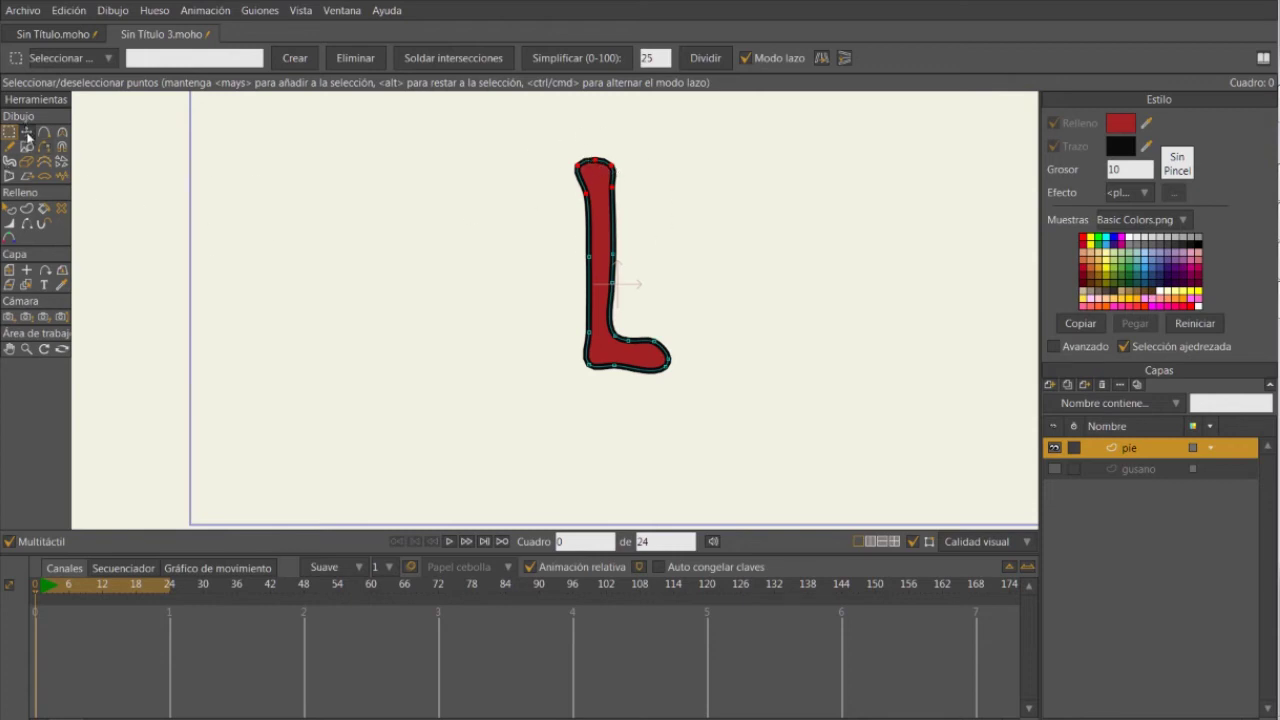
{"action": "left_click", "coordinate": [27, 133]}
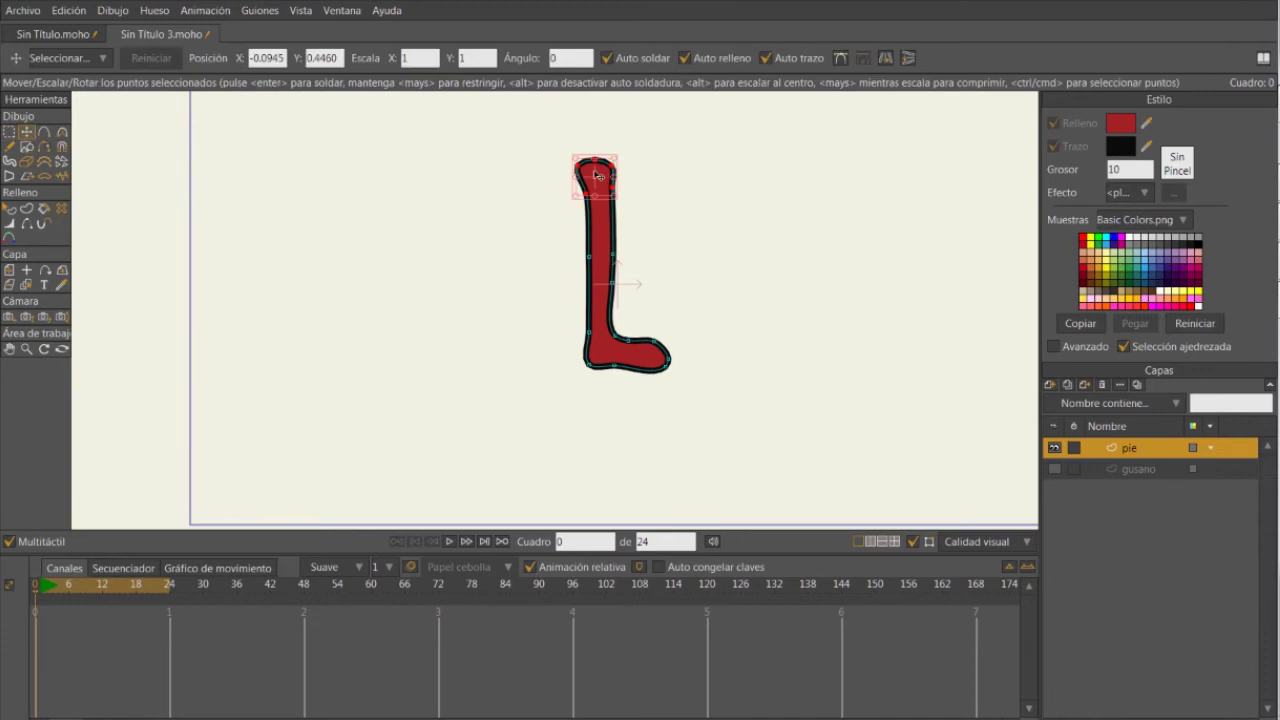
{"action": "mouse_move", "coordinate": [602, 172]}
{"action": "left_mouse_down"}
{"action": "mouse_move", "coordinate": [600, 100]}
{"action": "mouse_move", "coordinate": [600, 205]}
{"action": "mouse_move", "coordinate": [603, 82]}
{"action": "mouse_move", "coordinate": [478, 175]}
{"action": "mouse_move", "coordinate": [688, 170]}
{"action": "mouse_move", "coordinate": [492, 177]}
{"action": "mouse_move", "coordinate": [596, 176]}
{"action": "left_mouse_up"}
{"action": "left_click", "coordinate": [635, 197]}
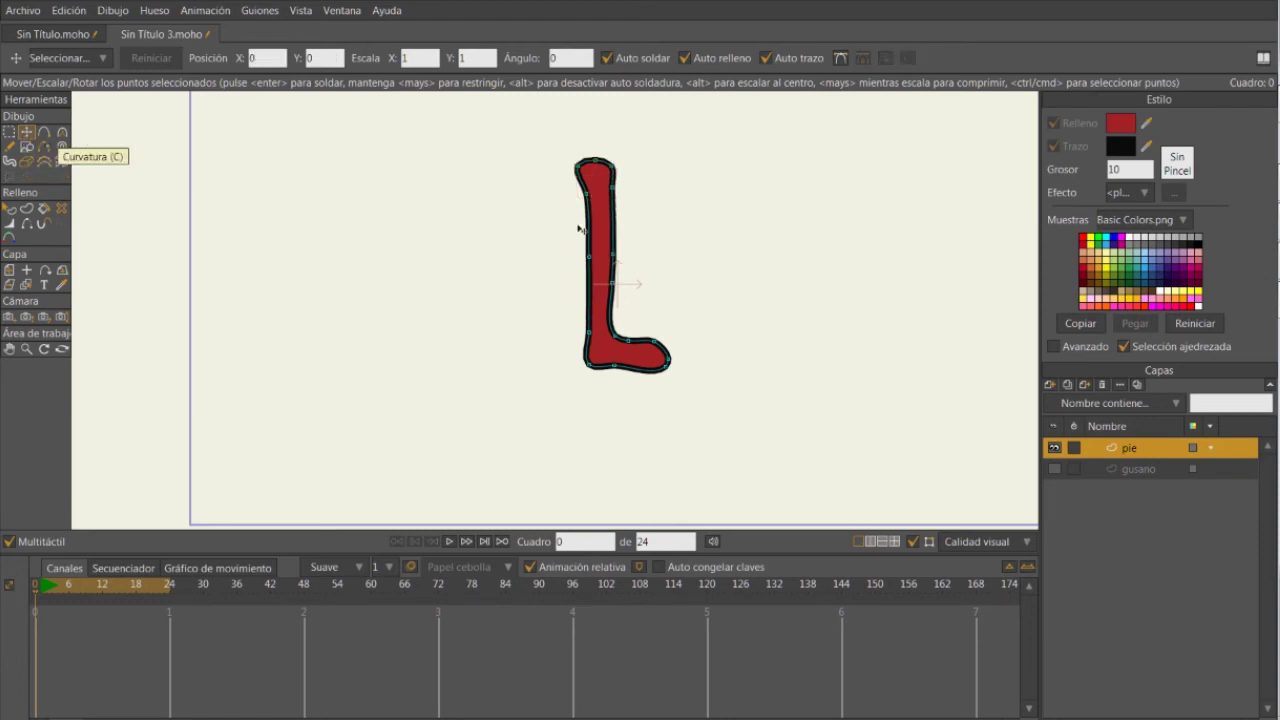
Try widening the upper leg by pulling its side points outward, and undo these point moves.
{"action": "left_click_drag", "start_coordinate": [613, 193], "coordinate": [542, 202]}
{"action": "left_click_drag", "start_coordinate": [585, 262], "coordinate": [551, 263]}
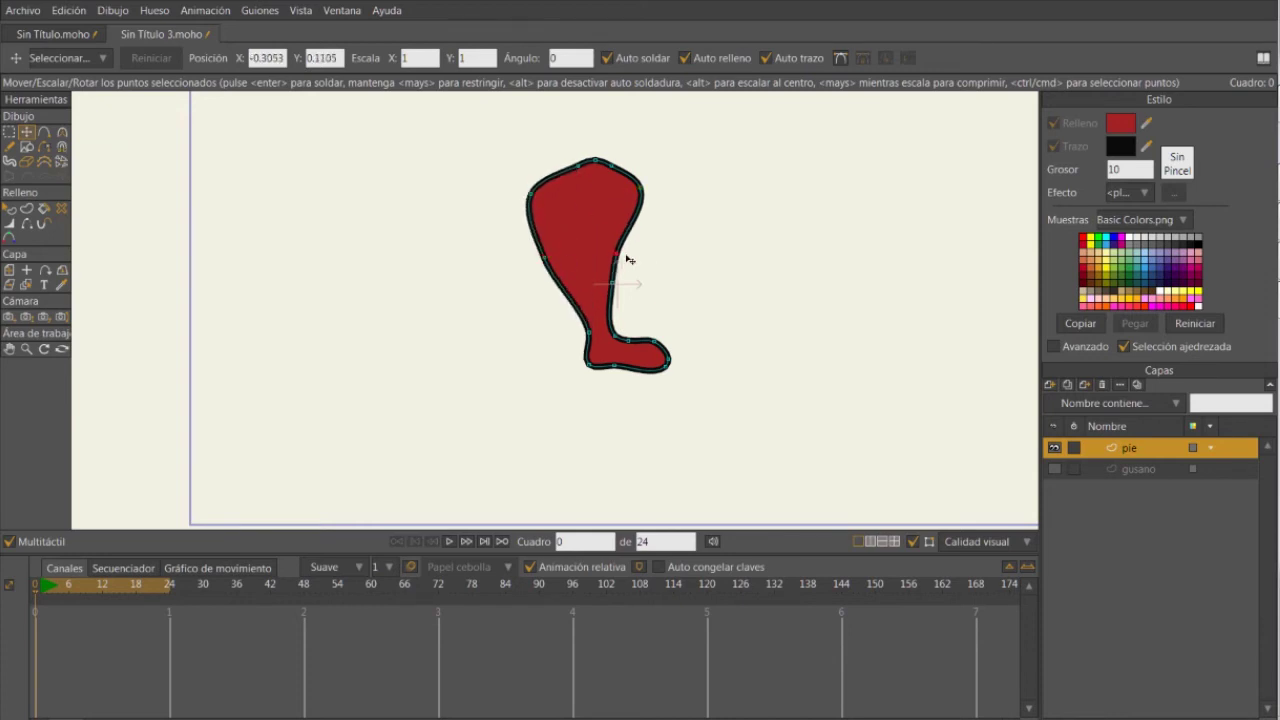
{"action": "left_click_drag", "start_coordinate": [628, 260], "coordinate": [677, 262]}
{"action": "key", "text": "ctrl+z"}
{"action": "key", "text": "ctrl+z"}
{"action": "key", "text": "ctrl+z"}
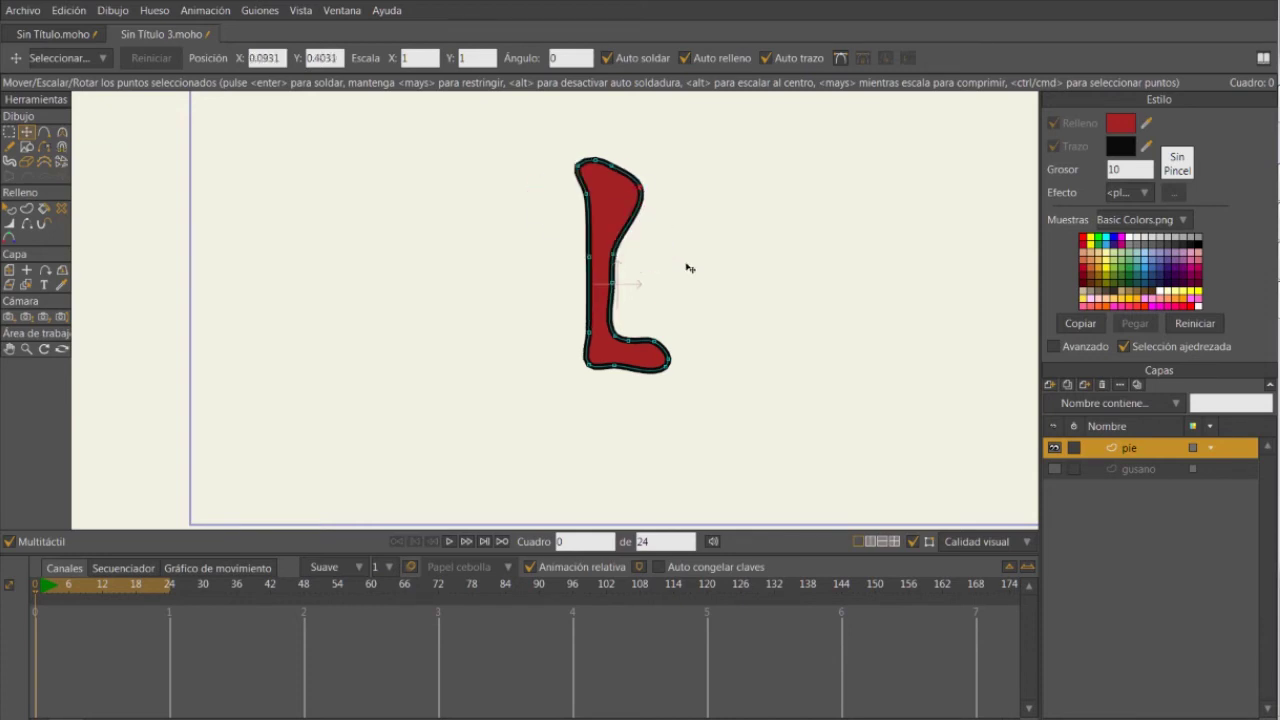
{"action": "key", "text": "ctrl+z"}
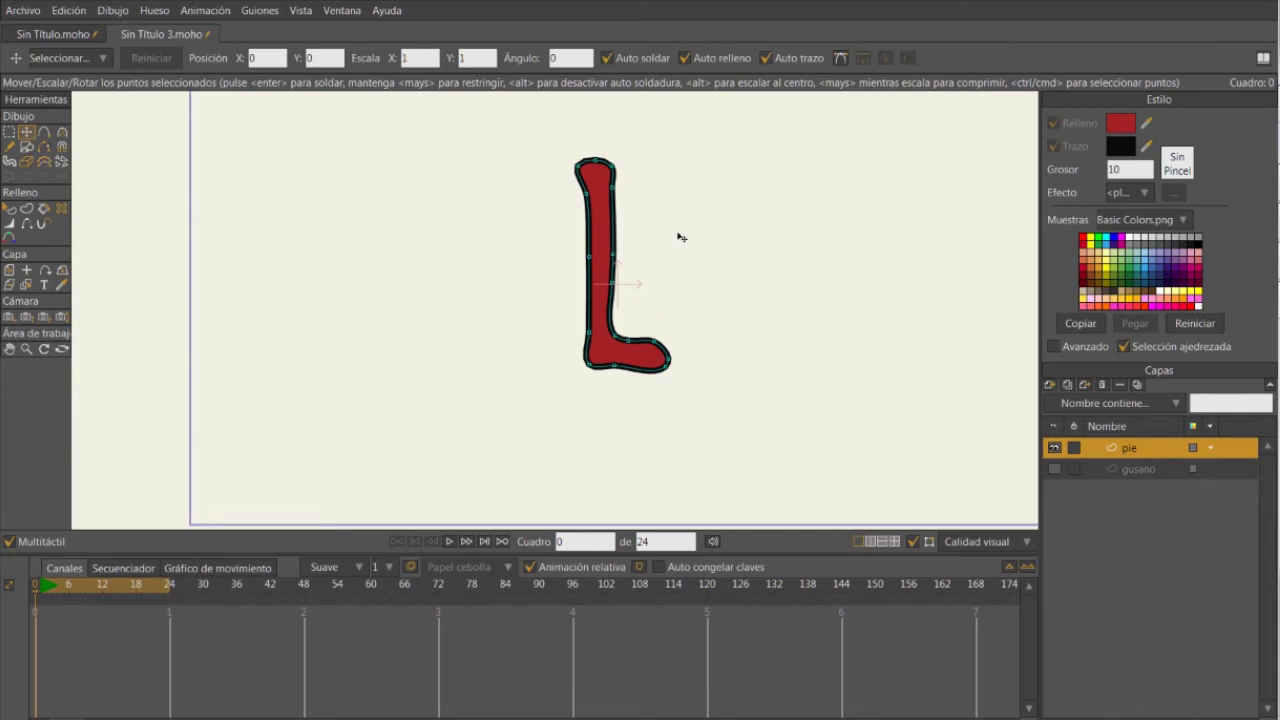
Try drawing a new outline beside the leg with the Add Point tool, and undo the added points.
{"action": "left_click", "coordinate": [44, 132]}
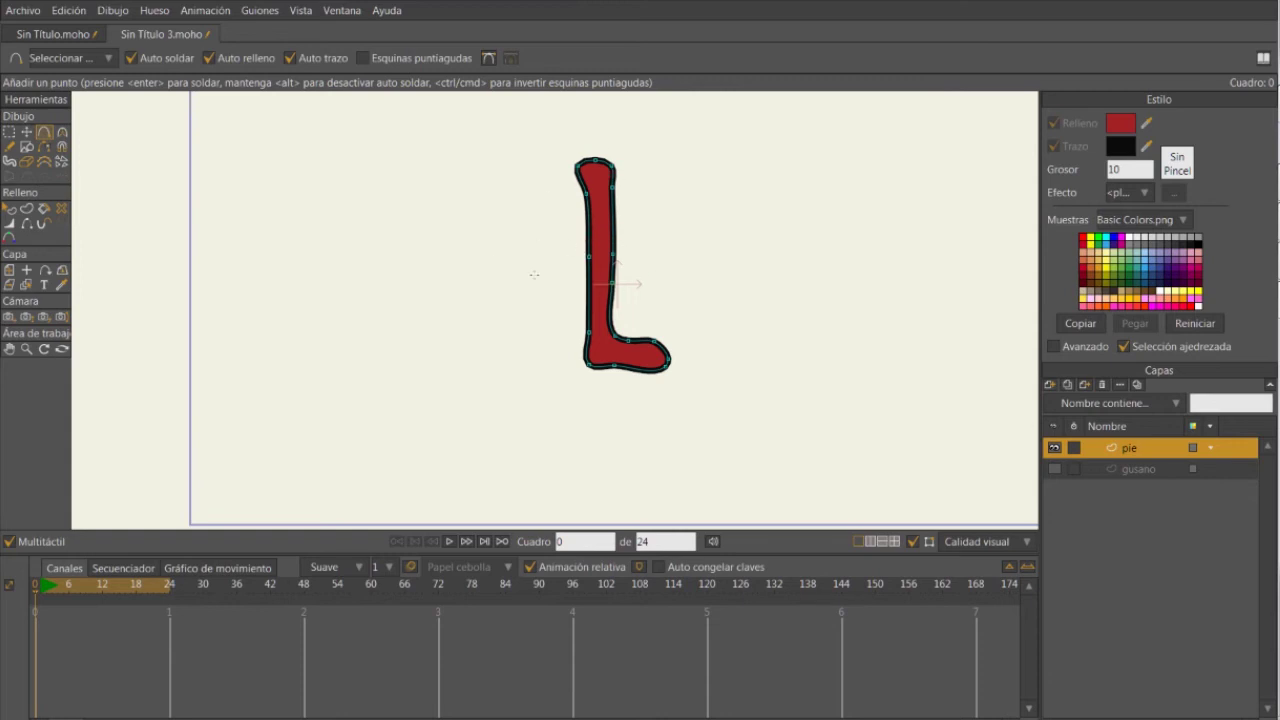
{"action": "scroll", "coordinate": [521, 217], "scroll_direction": "up", "scroll_amount": 2}
{"action": "scroll", "coordinate": [521, 217], "scroll_direction": "down", "scroll_amount": 3}
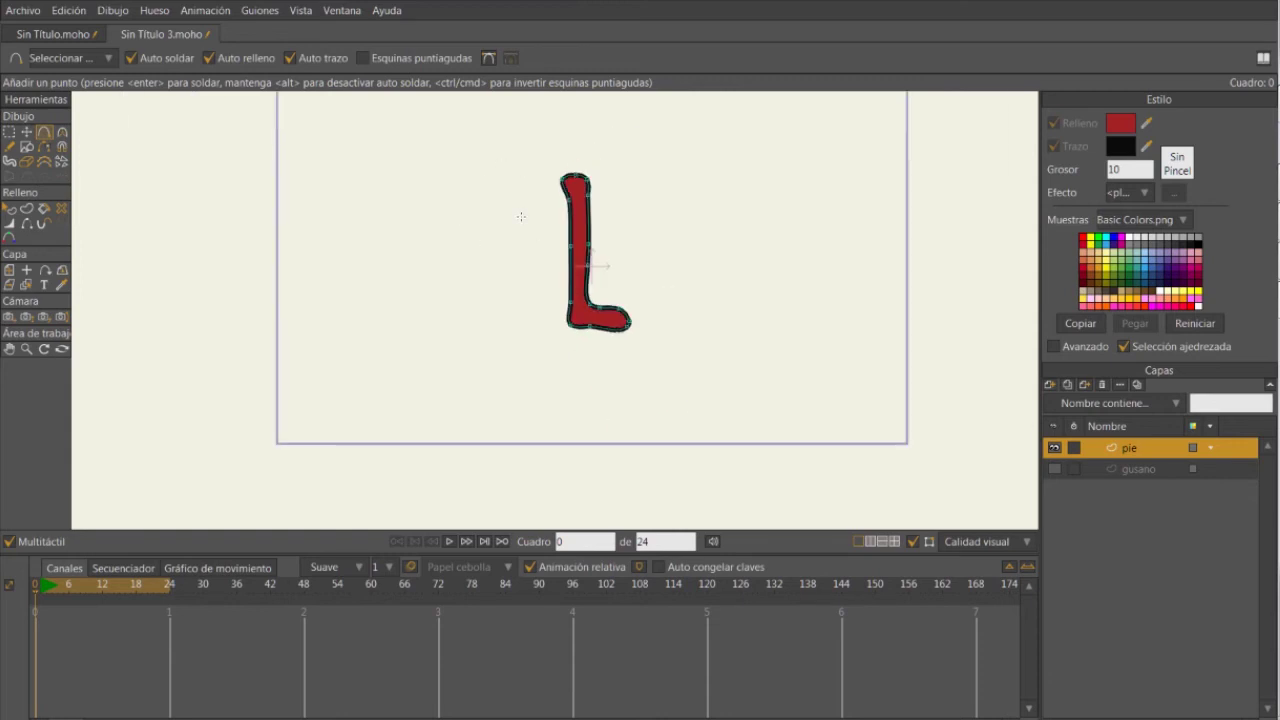
{"action": "left_click_drag", "start_coordinate": [767, 260], "coordinate": [757, 284]}
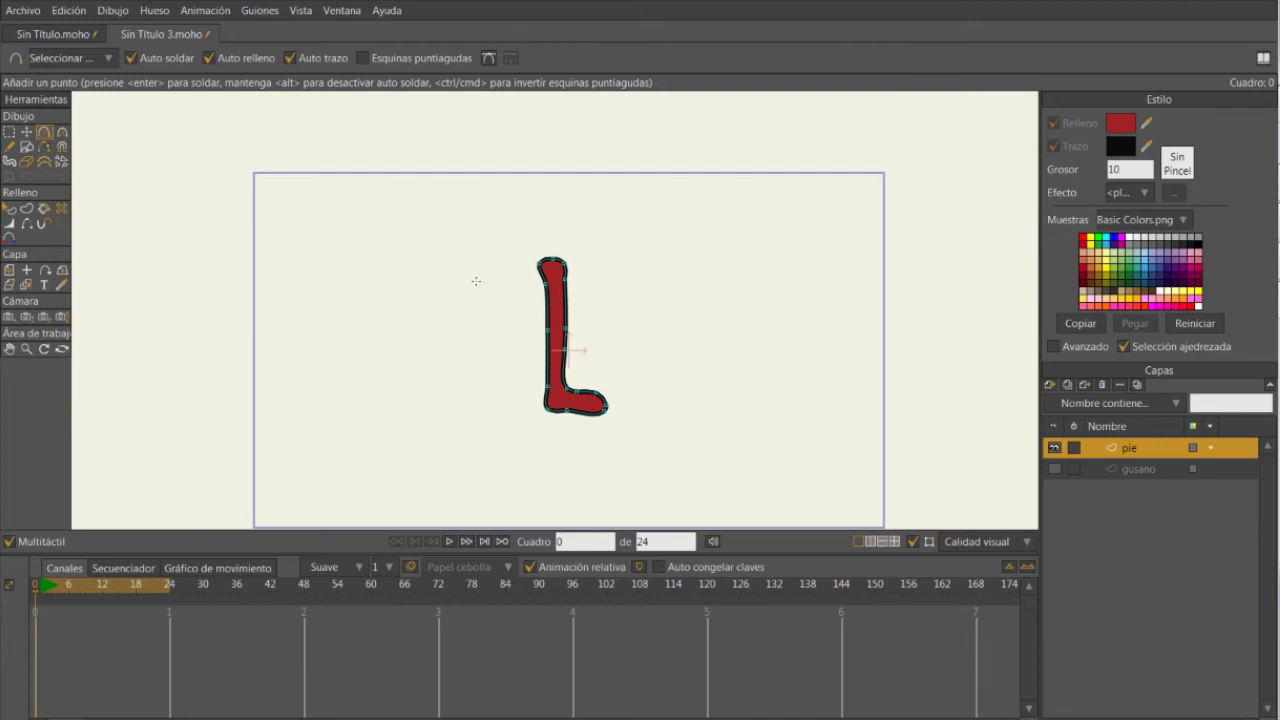
{"action": "scroll", "coordinate": [476, 281], "scroll_direction": "up", "scroll_amount": 2}
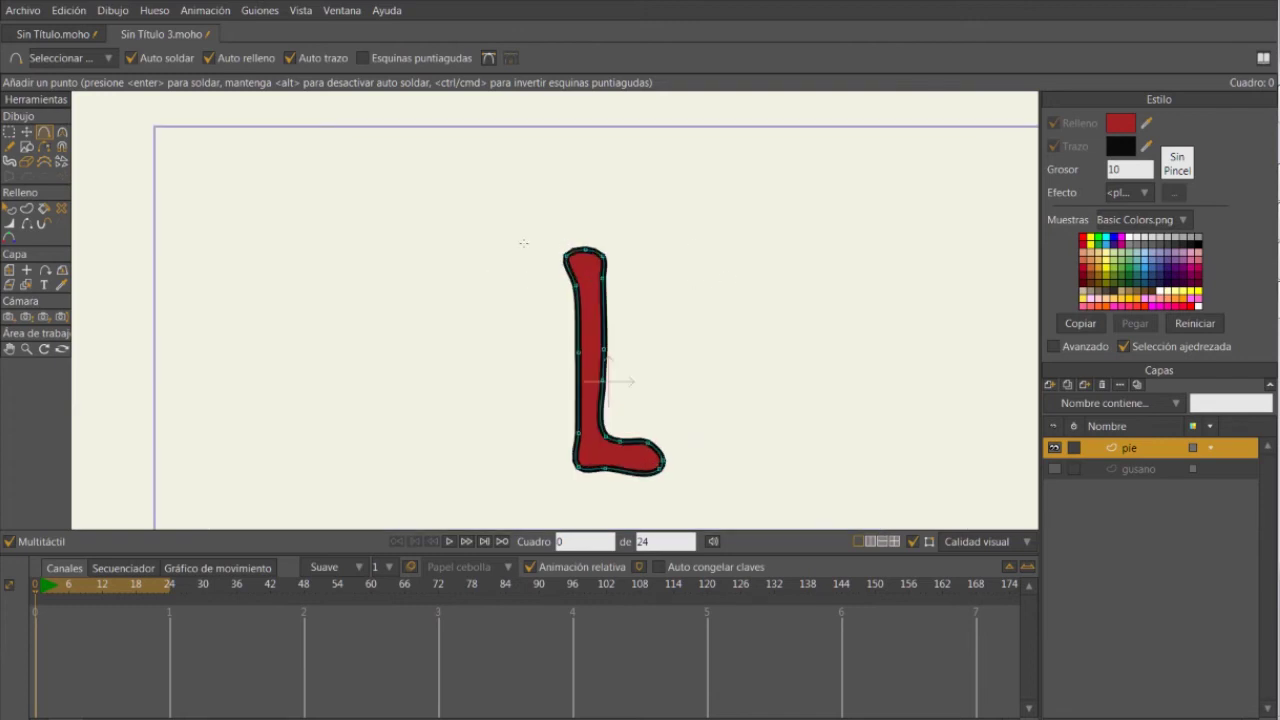
{"action": "mouse_move", "coordinate": [482, 261]}
{"action": "left_mouse_down"}
{"action": "mouse_move", "coordinate": [454, 274]}
{"action": "mouse_move", "coordinate": [459, 261]}
{"action": "left_mouse_up"}
{"action": "left_click_drag", "start_coordinate": [459, 261], "coordinate": [541, 449]}
{"action": "key", "text": "ctrl+z"}
{"action": "key", "text": "ctrl+z"}
{"action": "key", "text": "ctrl+z"}
{"action": "key", "text": "ctrl+z"}
{"action": "key", "text": "ctrl+z"}
{"action": "key", "text": "ctrl+z"}
{"action": "key", "text": "q"}
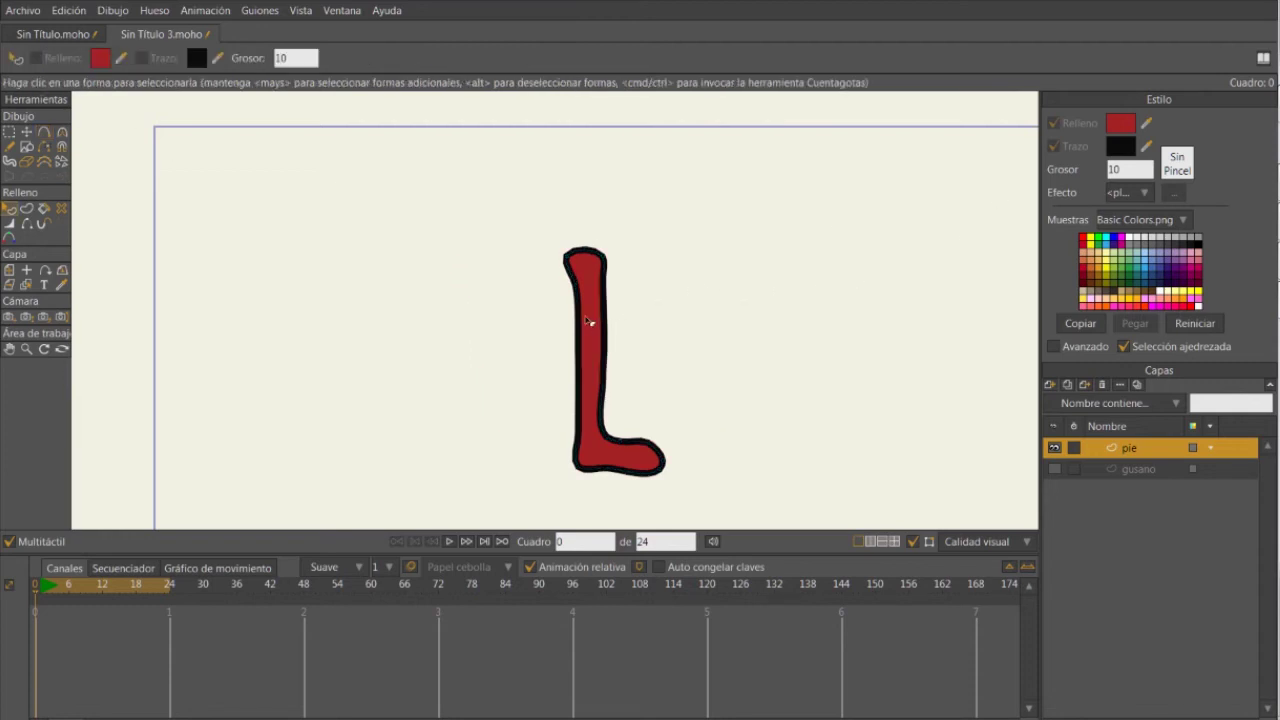
With the Add Point tool active, set the fill colour for new shapes to dark green 2D7816.
{"action": "left_click", "coordinate": [44, 131]}
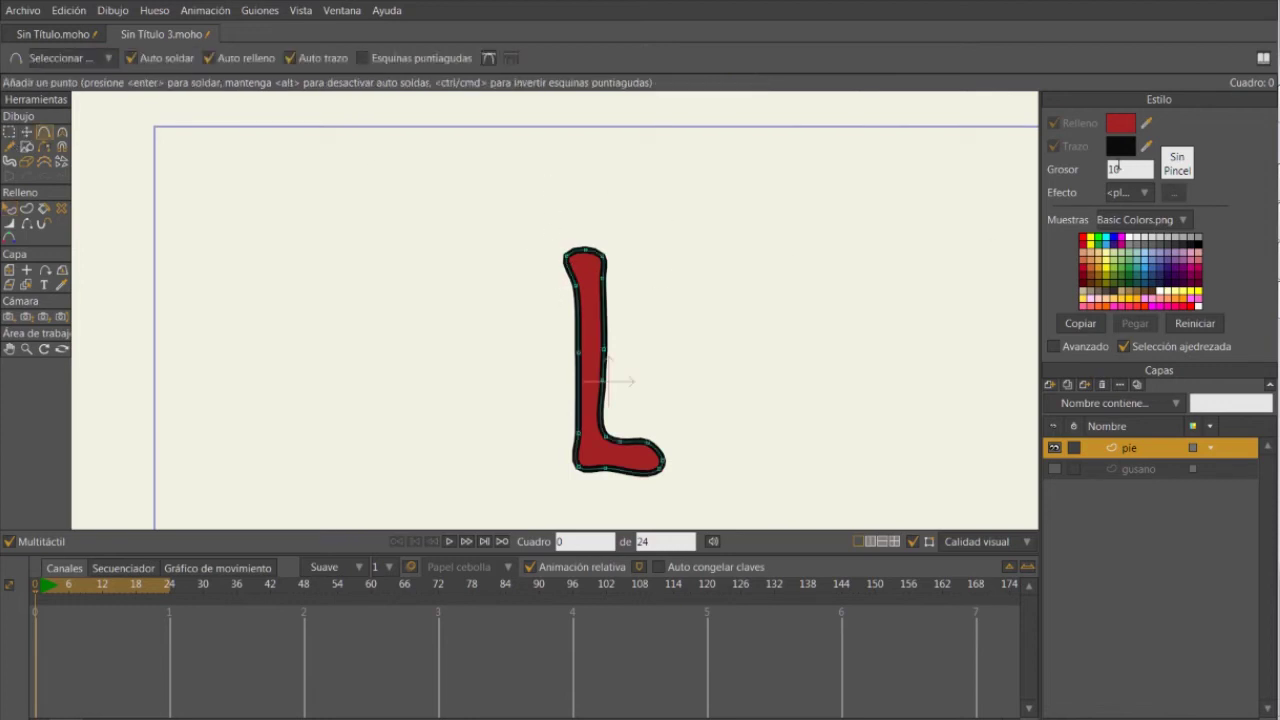
{"action": "left_click", "coordinate": [1120, 128]}
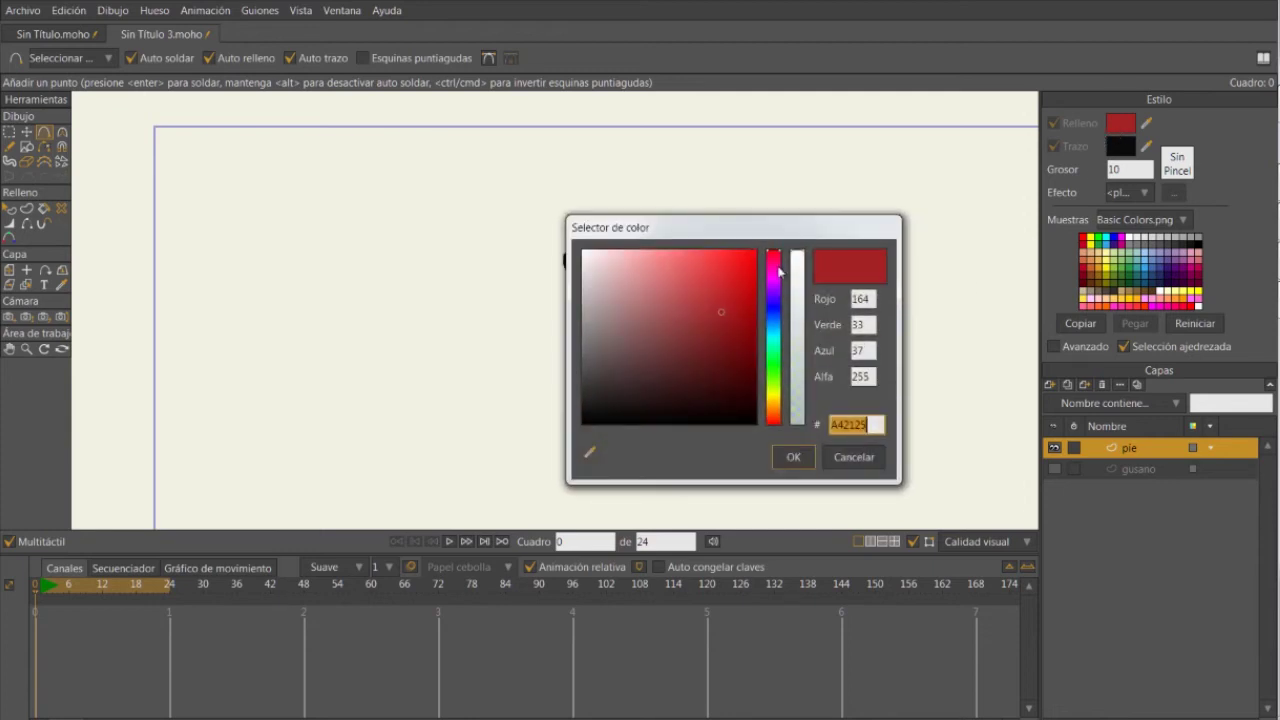
{"action": "left_click", "coordinate": [776, 370]}
{"action": "left_click_drag", "start_coordinate": [774, 367], "coordinate": [774, 373]}
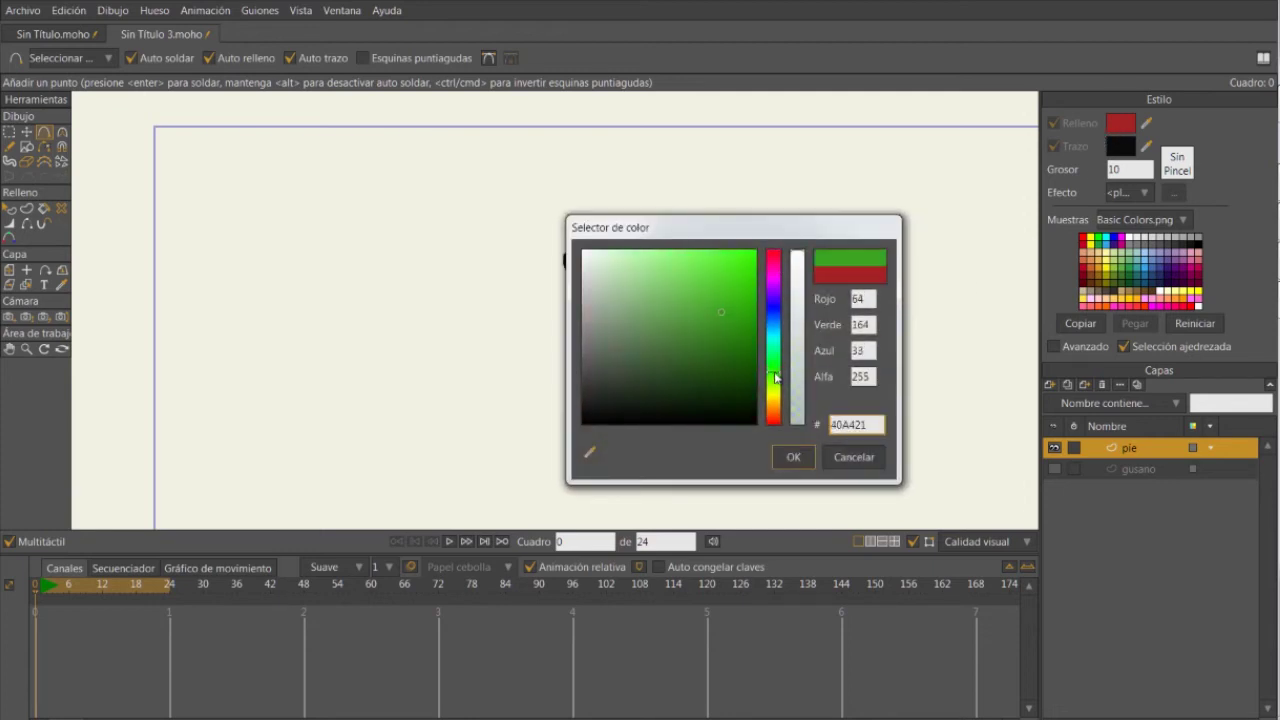
{"action": "left_click_drag", "start_coordinate": [732, 323], "coordinate": [724, 342]}
{"action": "left_click", "coordinate": [792, 457]}
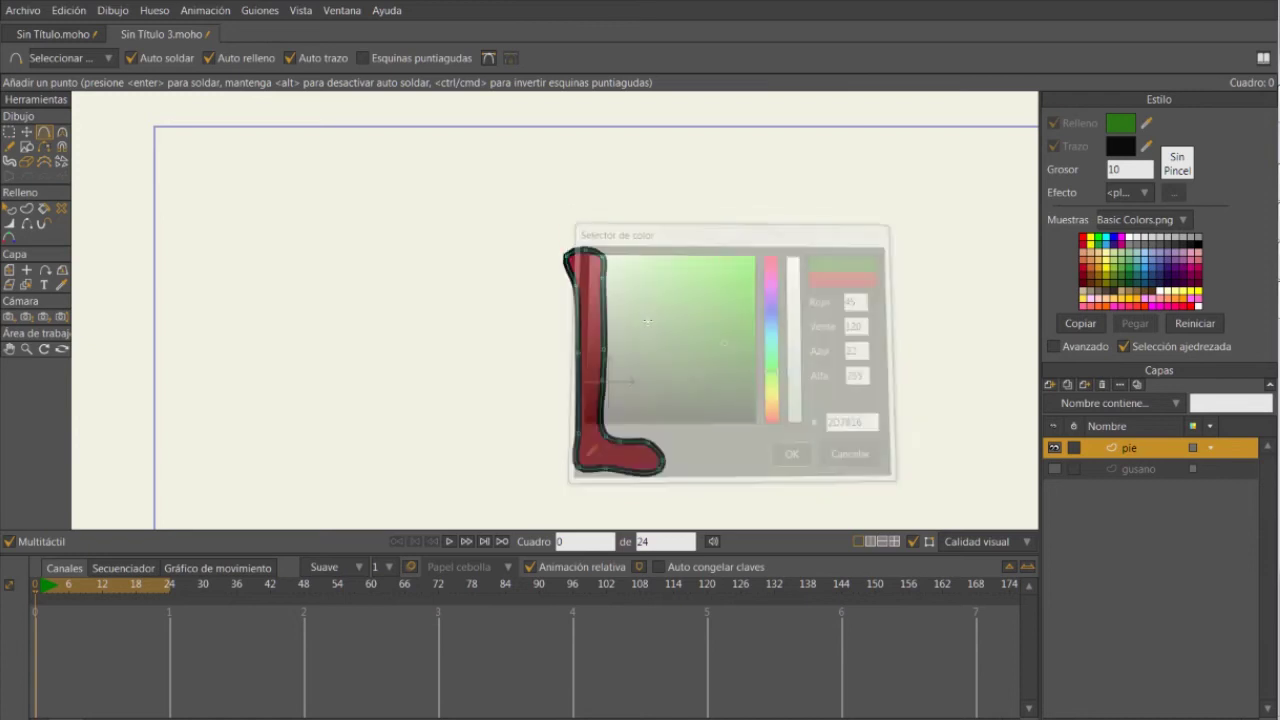
Draw a closed, roughly rectangular green thigh shape over the upper part of the leg and deselect its points.
{"action": "mouse_move", "coordinate": [535, 207]}
{"action": "left_mouse_down"}
{"action": "mouse_move", "coordinate": [545, 309]}
{"action": "mouse_move", "coordinate": [632, 315]}
{"action": "mouse_move", "coordinate": [638, 158]}
{"action": "mouse_move", "coordinate": [528, 150]}
{"action": "mouse_move", "coordinate": [536, 207]}
{"action": "left_mouse_up"}
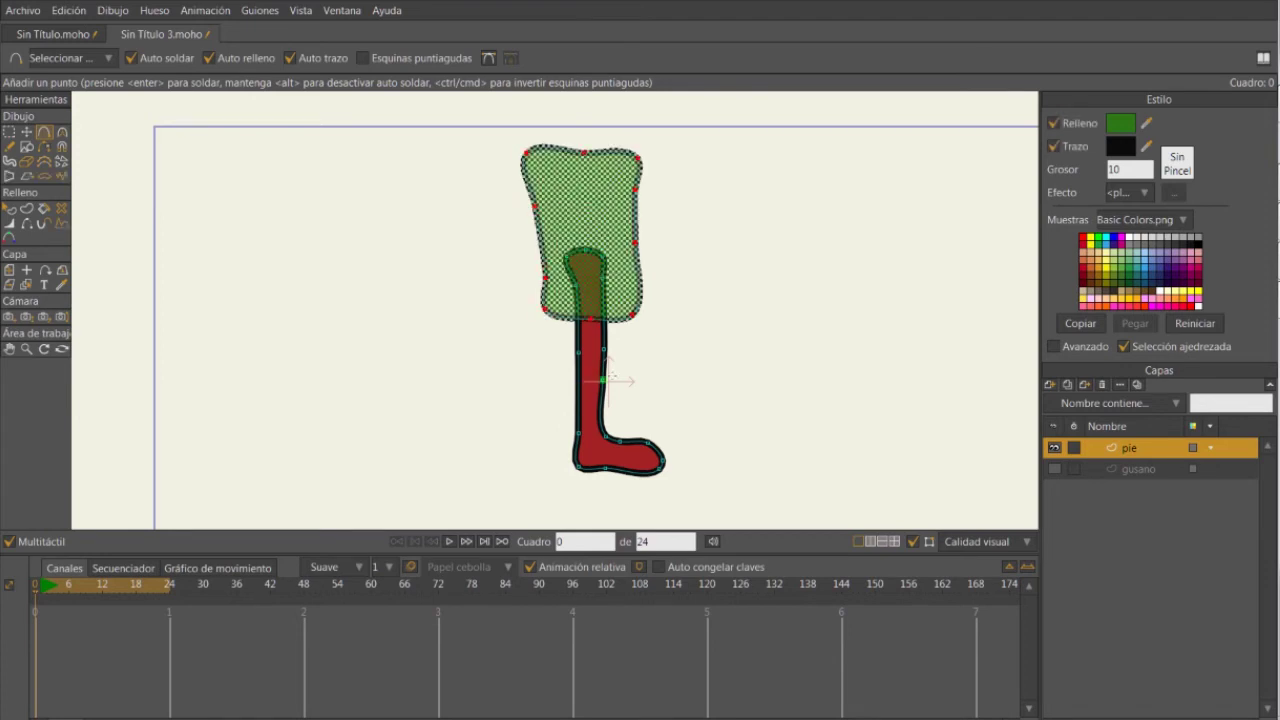
{"action": "key", "text": "r"}
{"action": "key", "text": "t"}
{"action": "left_click", "coordinate": [706, 314]}
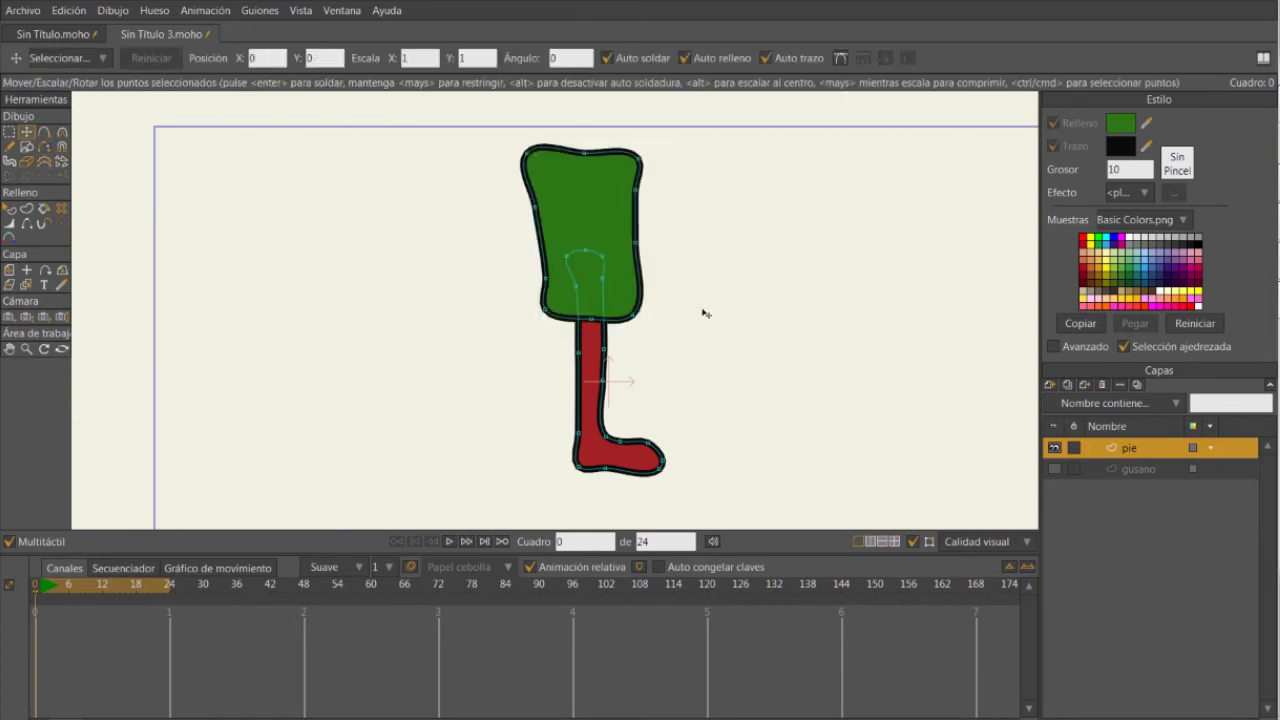
Reshape the green thigh with Transform Points, rounding its upper end and drawing in its side and lower corner points.
{"action": "left_click_drag", "start_coordinate": [640, 156], "coordinate": [627, 147]}
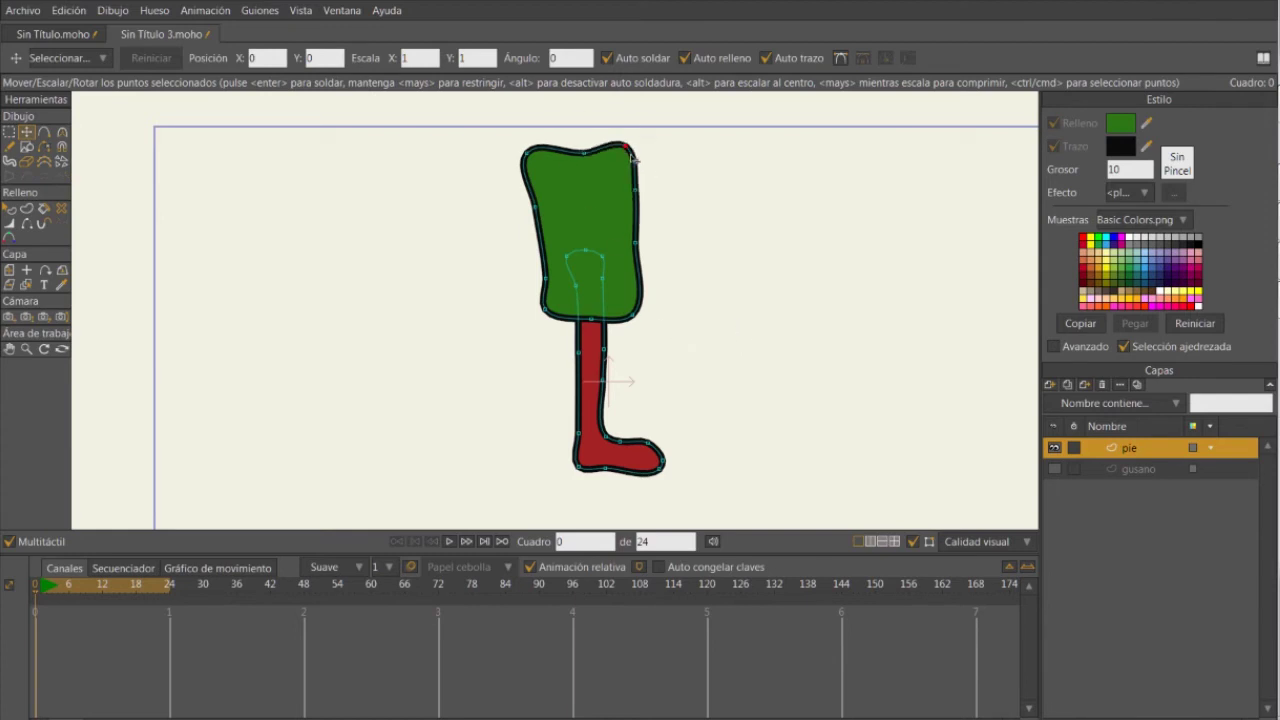
{"action": "left_click_drag", "start_coordinate": [528, 155], "coordinate": [582, 138]}
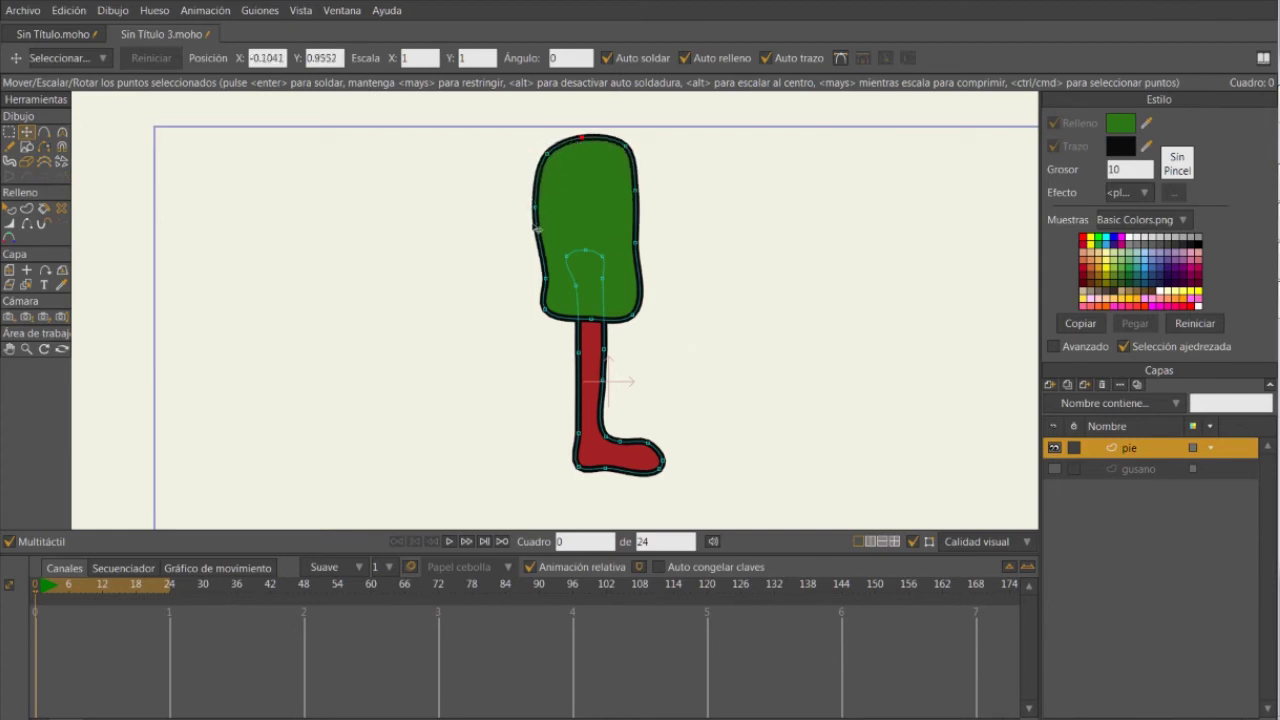
{"action": "left_click_drag", "start_coordinate": [535, 207], "coordinate": [549, 207]}
{"action": "left_click_drag", "start_coordinate": [545, 312], "coordinate": [556, 309]}
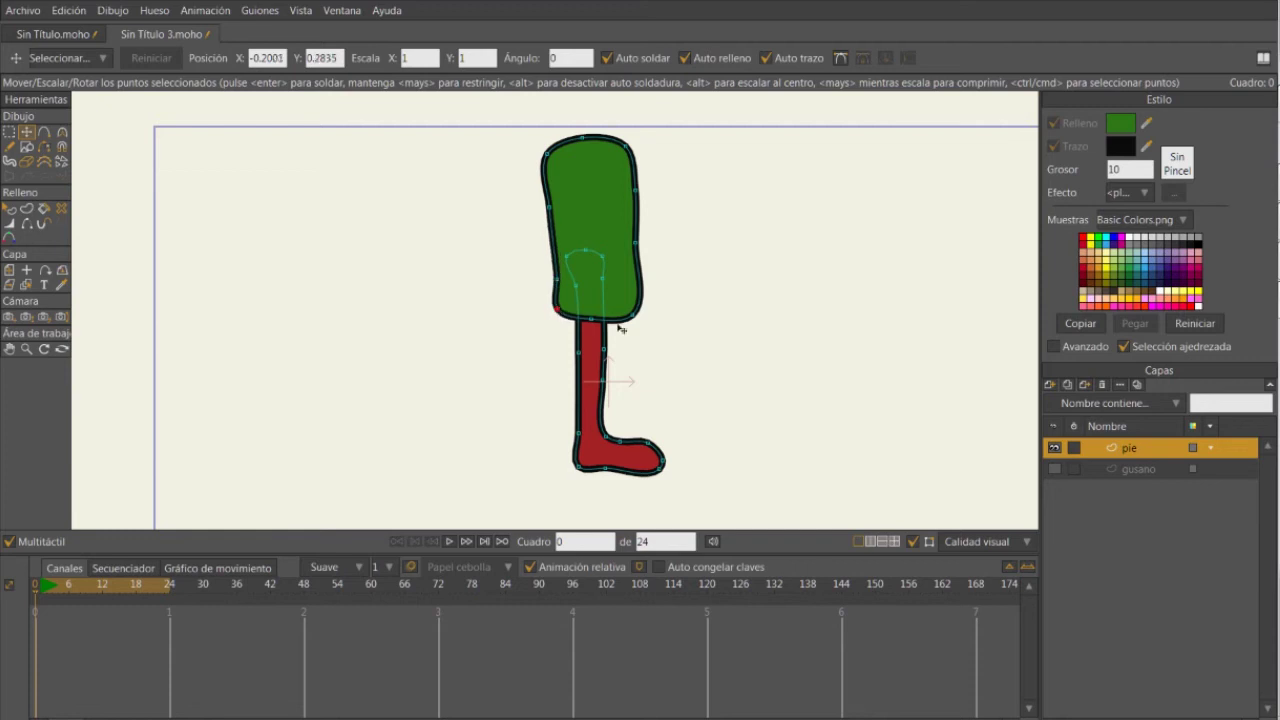
{"action": "left_click_drag", "start_coordinate": [645, 325], "coordinate": [637, 323]}
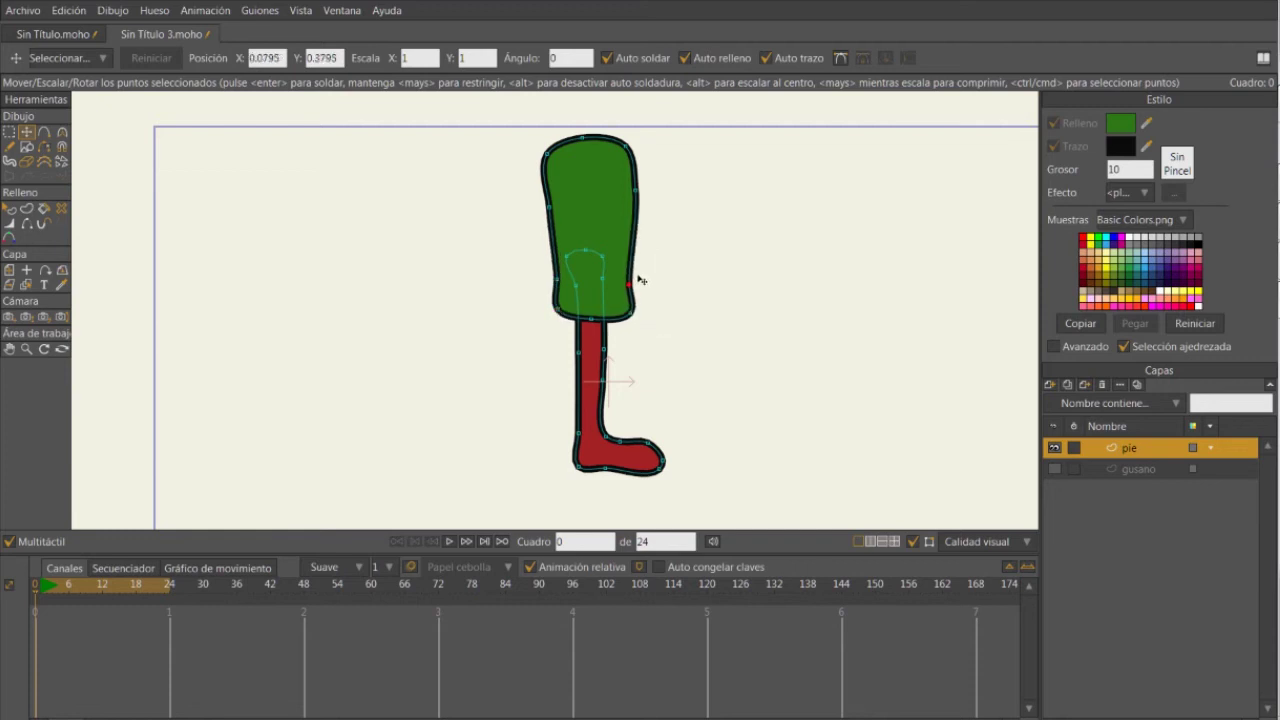
{"action": "left_click_drag", "start_coordinate": [640, 277], "coordinate": [624, 231]}
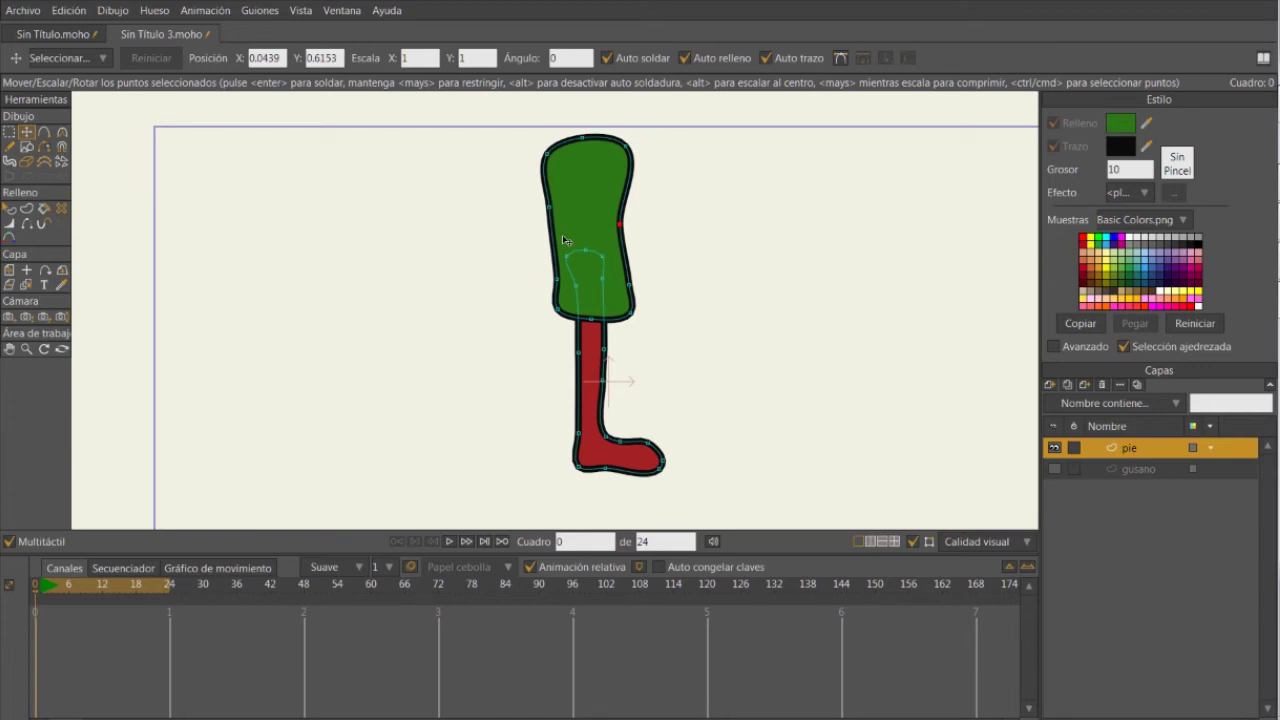
Adjust the curvature handles at the thigh's upper-right point, and sharpen both upper corners with the Curvature tool.
{"action": "left_click", "coordinate": [40, 134]}
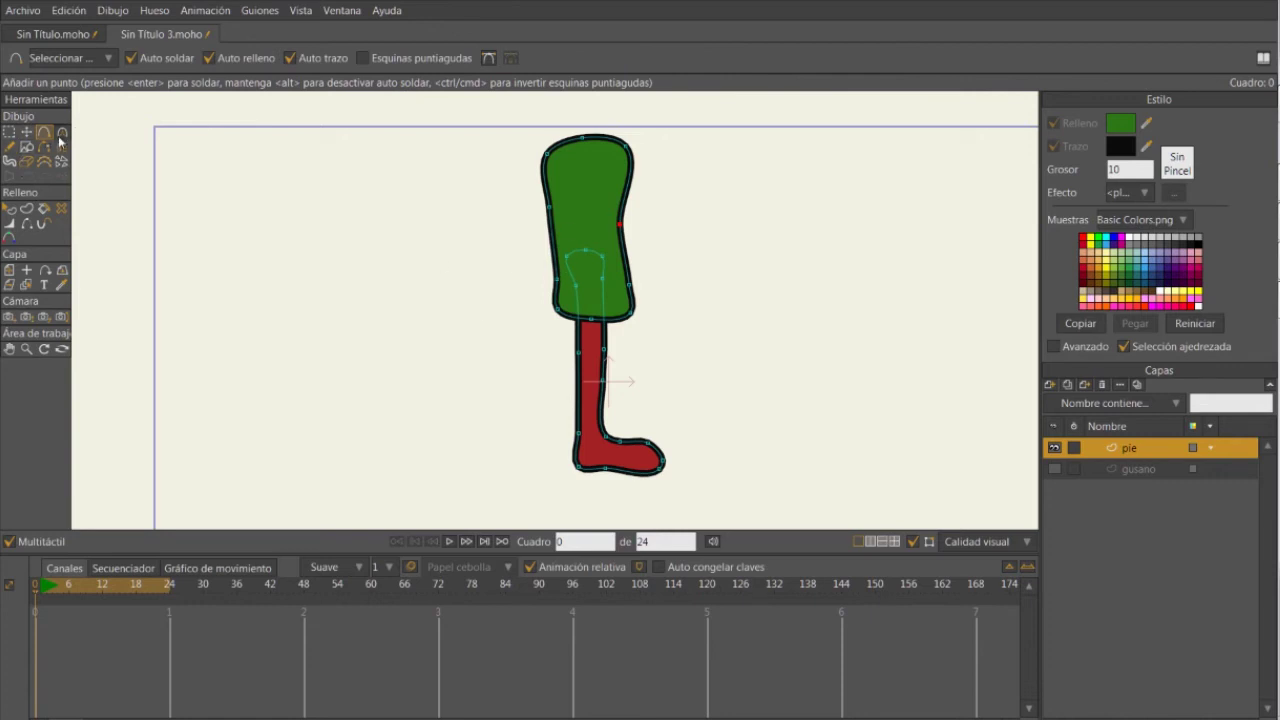
{"action": "left_click", "coordinate": [61, 133]}
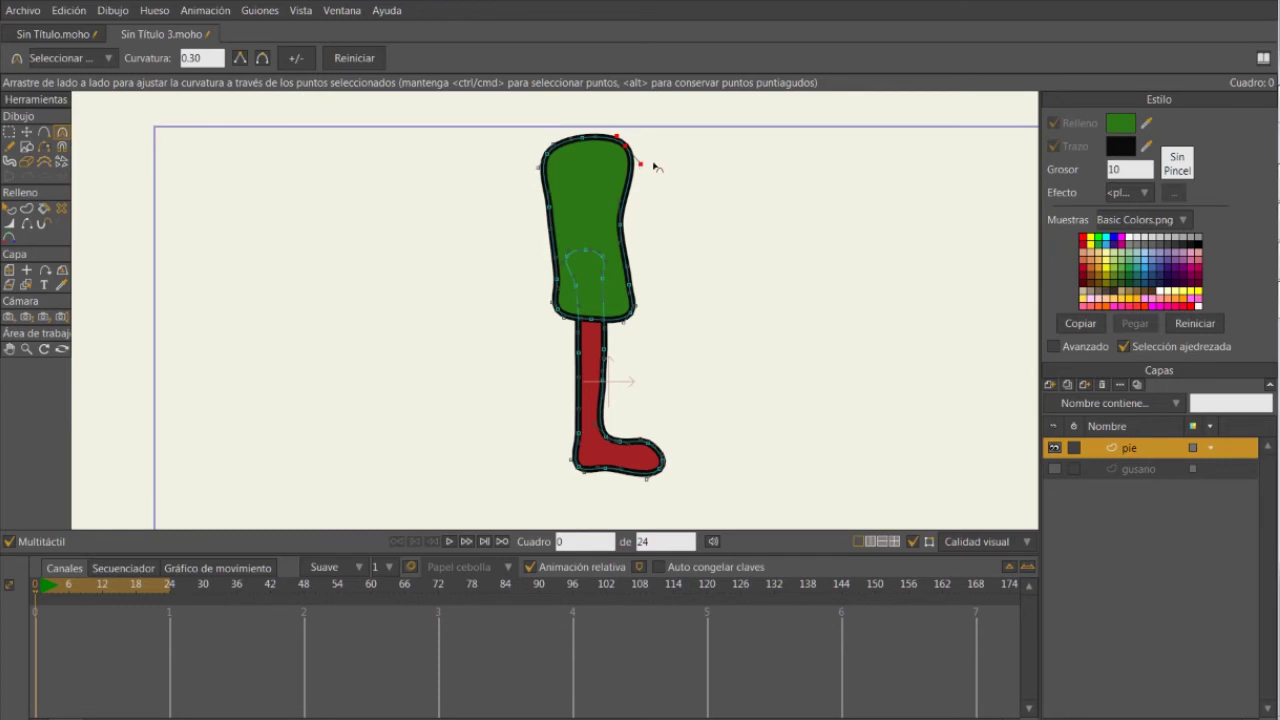
{"action": "scroll", "coordinate": [656, 167], "scroll_direction": "up", "scroll_amount": 5}
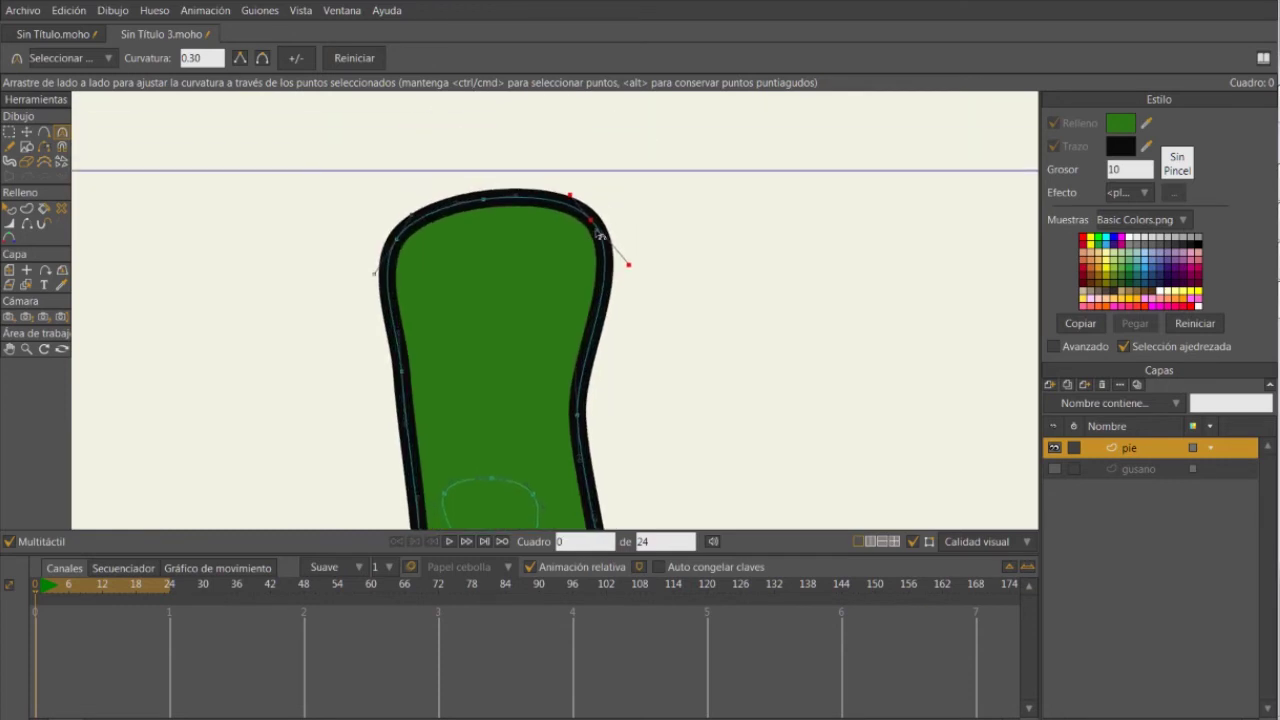
{"action": "scroll", "coordinate": [598, 235], "scroll_direction": "up", "scroll_amount": 2}
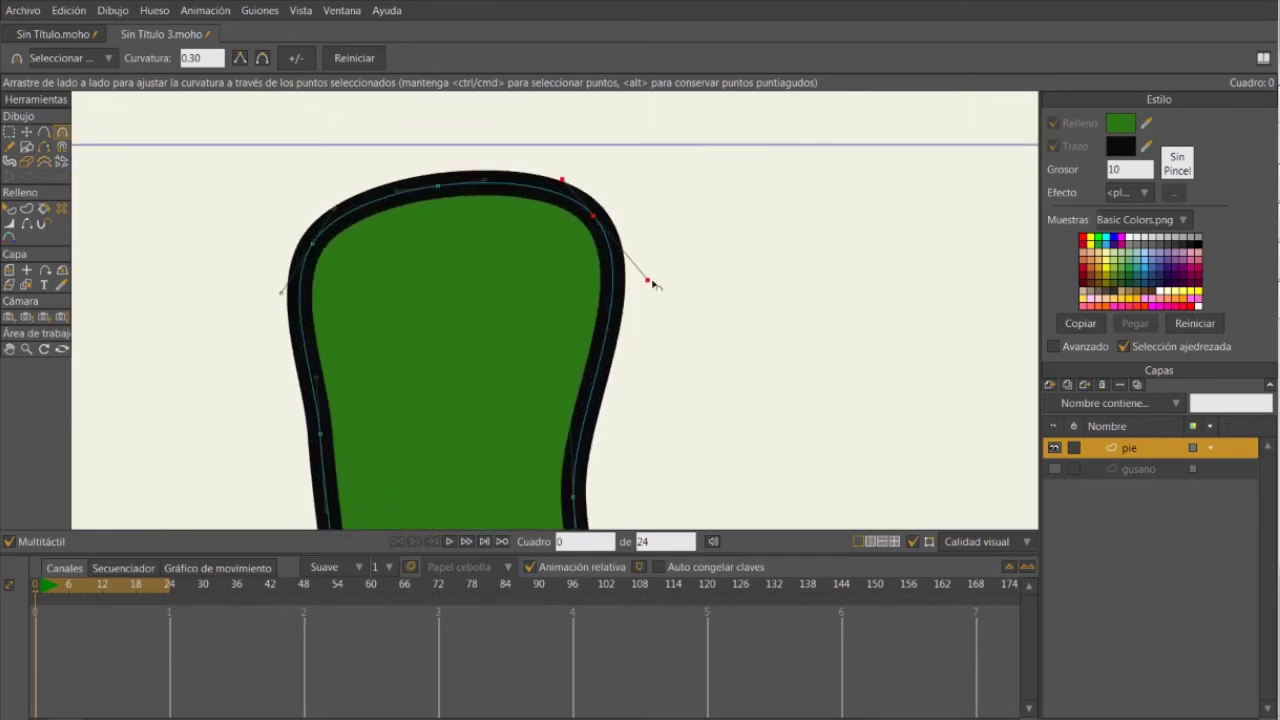
{"action": "left_click_drag", "start_coordinate": [653, 285], "coordinate": [596, 208]}
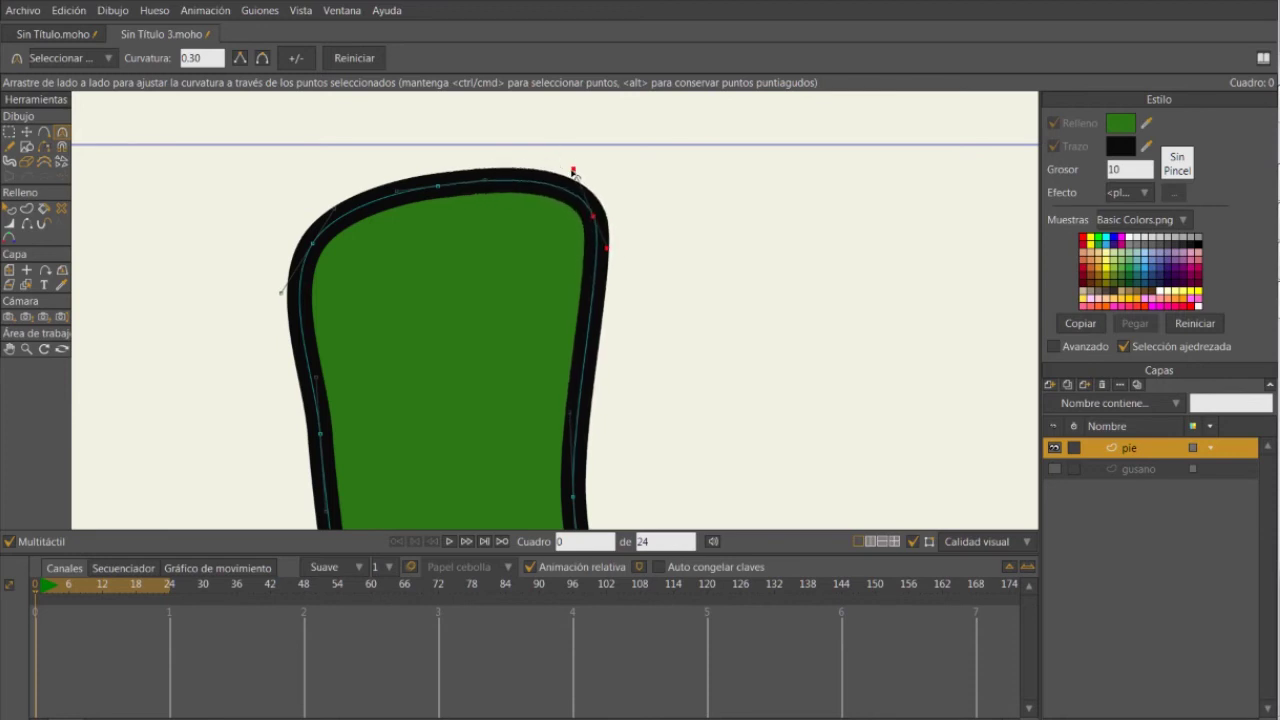
{"action": "left_click_drag", "start_coordinate": [574, 172], "coordinate": [611, 264]}
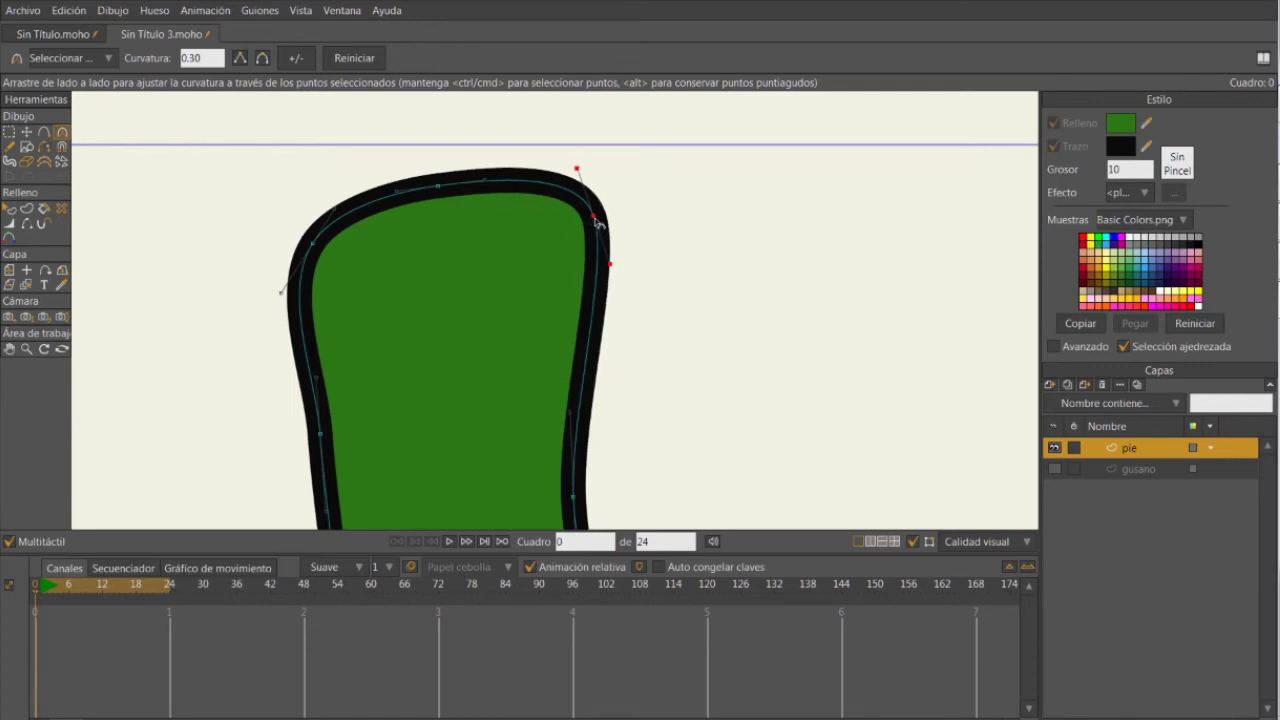
{"action": "left_click_drag", "start_coordinate": [598, 224], "coordinate": [95, 242]}
{"action": "left_click_drag", "start_coordinate": [312, 242], "coordinate": [15, 245]}
Adjust the curvature of the inner ankle point where the red leg meets the foot.
{"action": "scroll", "coordinate": [499, 283], "scroll_direction": "down", "scroll_amount": 3}
{"action": "left_click_drag", "start_coordinate": [644, 282], "coordinate": [658, 115]}
{"action": "left_click_drag", "start_coordinate": [620, 480], "coordinate": [604, 247]}
{"action": "scroll", "coordinate": [528, 339], "scroll_direction": "up", "scroll_amount": 2}
{"action": "mouse_move", "coordinate": [502, 378]}
{"action": "left_mouse_down"}
{"action": "mouse_move", "coordinate": [380, 371]}
{"action": "mouse_move", "coordinate": [520, 377]}
{"action": "left_mouse_up"}
{"action": "key", "text": "t"}
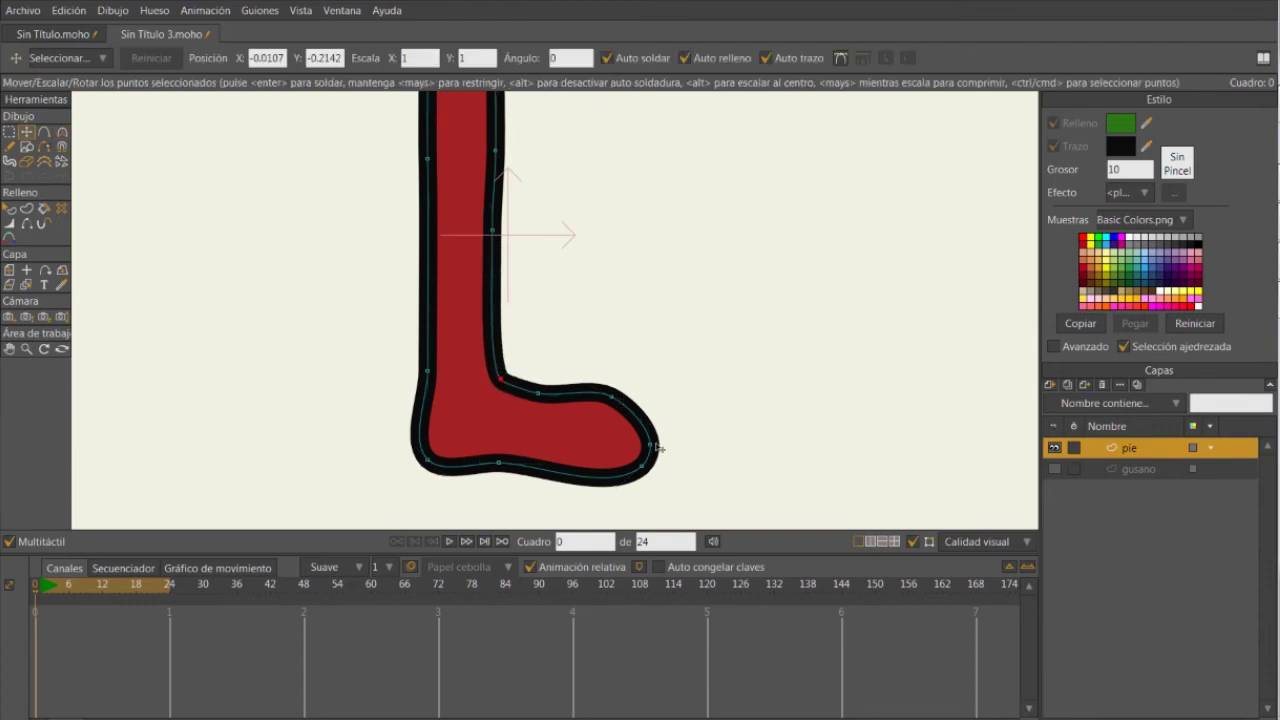
Reshape the toe of the red foot by moving its upper points, placing the toe tip at X 0.2068, Y -0.2497.
{"action": "left_click", "coordinate": [645, 425]}
{"action": "left_click_drag", "start_coordinate": [648, 425], "coordinate": [605, 392]}
{"action": "key", "text": "c"}
{"action": "key", "text": "t"}
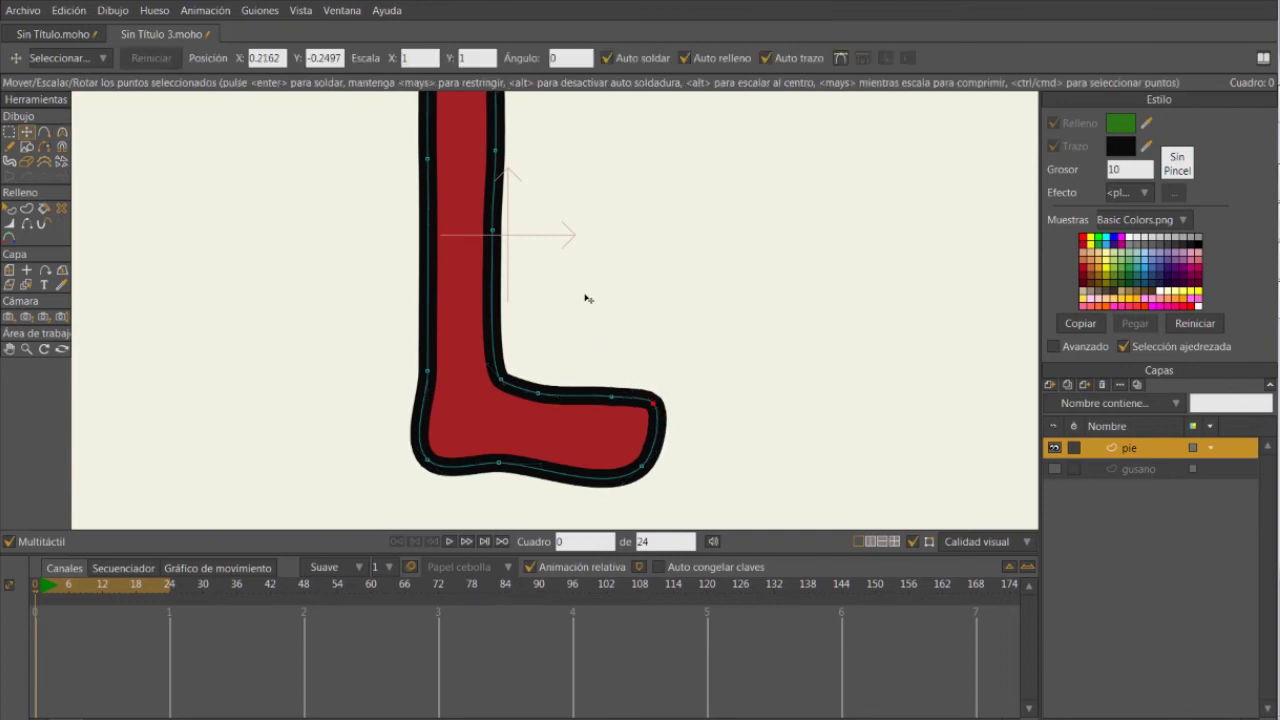
{"action": "left_click_drag", "start_coordinate": [627, 289], "coordinate": [677, 321]}
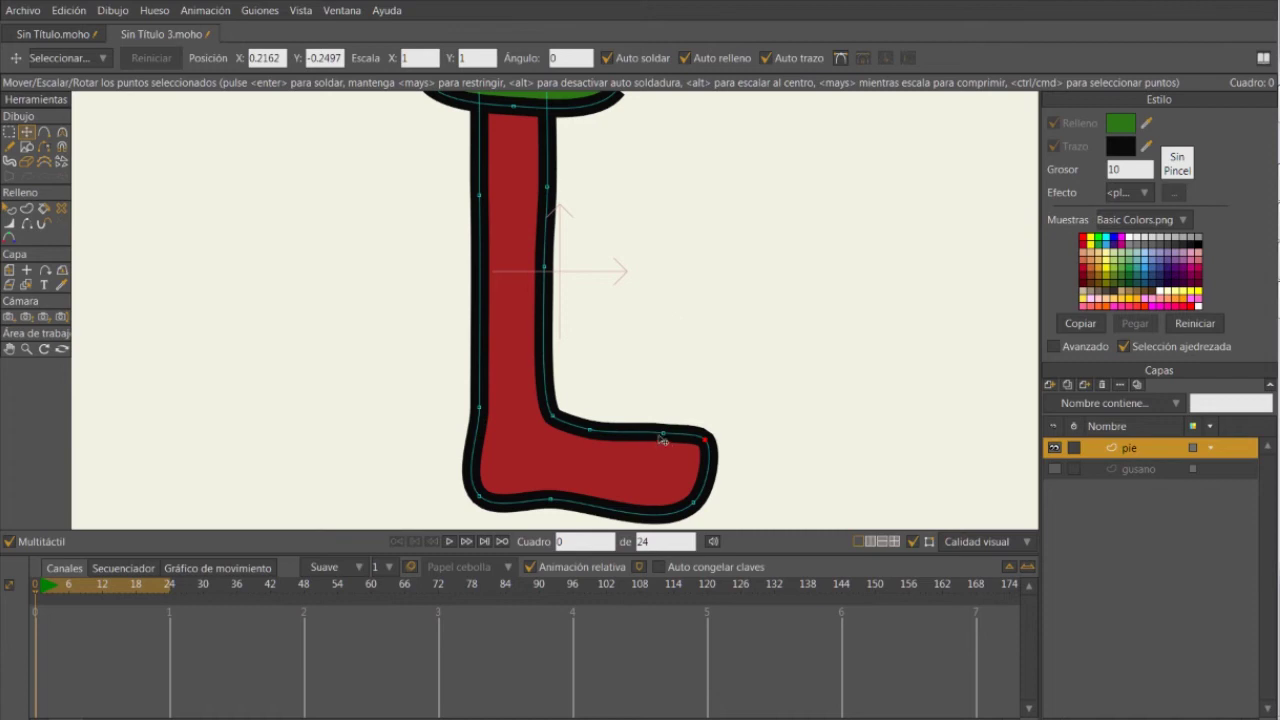
{"action": "left_click_drag", "start_coordinate": [664, 435], "coordinate": [698, 439]}
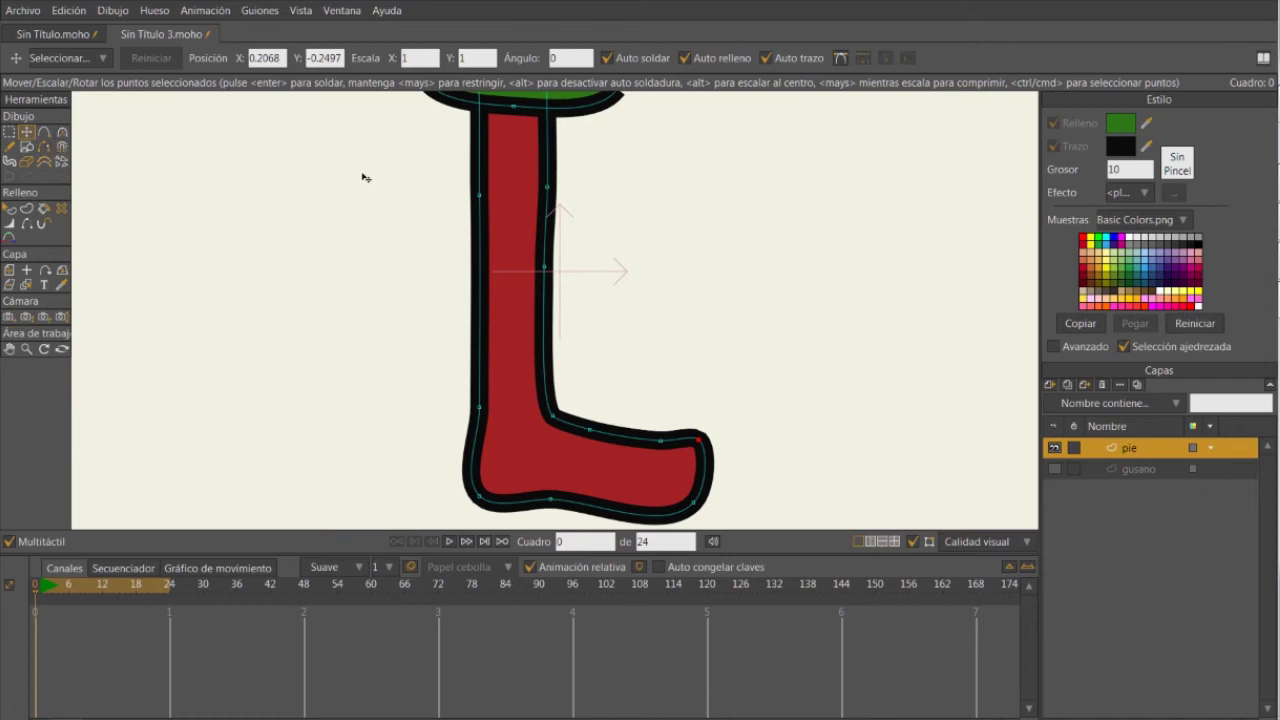
Examine the whole leg drawing from the green thigh to the red foot.
{"action": "scroll", "coordinate": [349, 226], "scroll_direction": "down", "scroll_amount": 1}
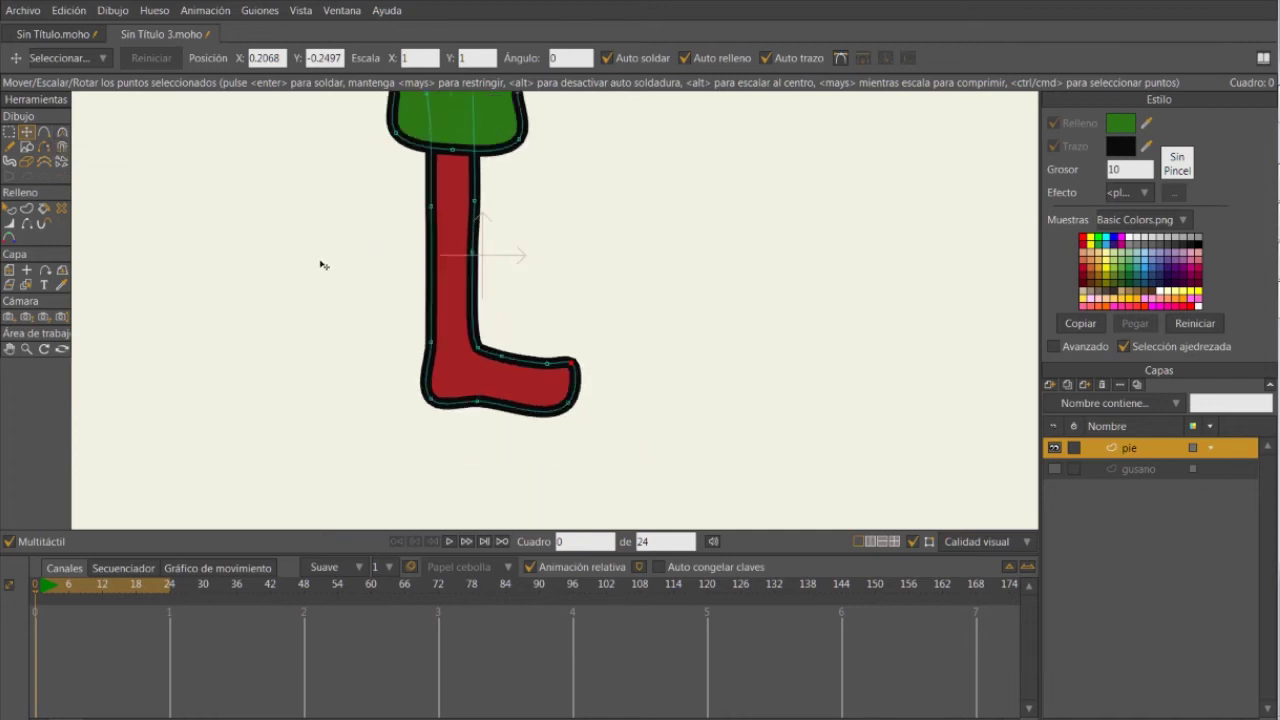
{"action": "scroll", "coordinate": [323, 263], "scroll_direction": "down", "scroll_amount": 1}
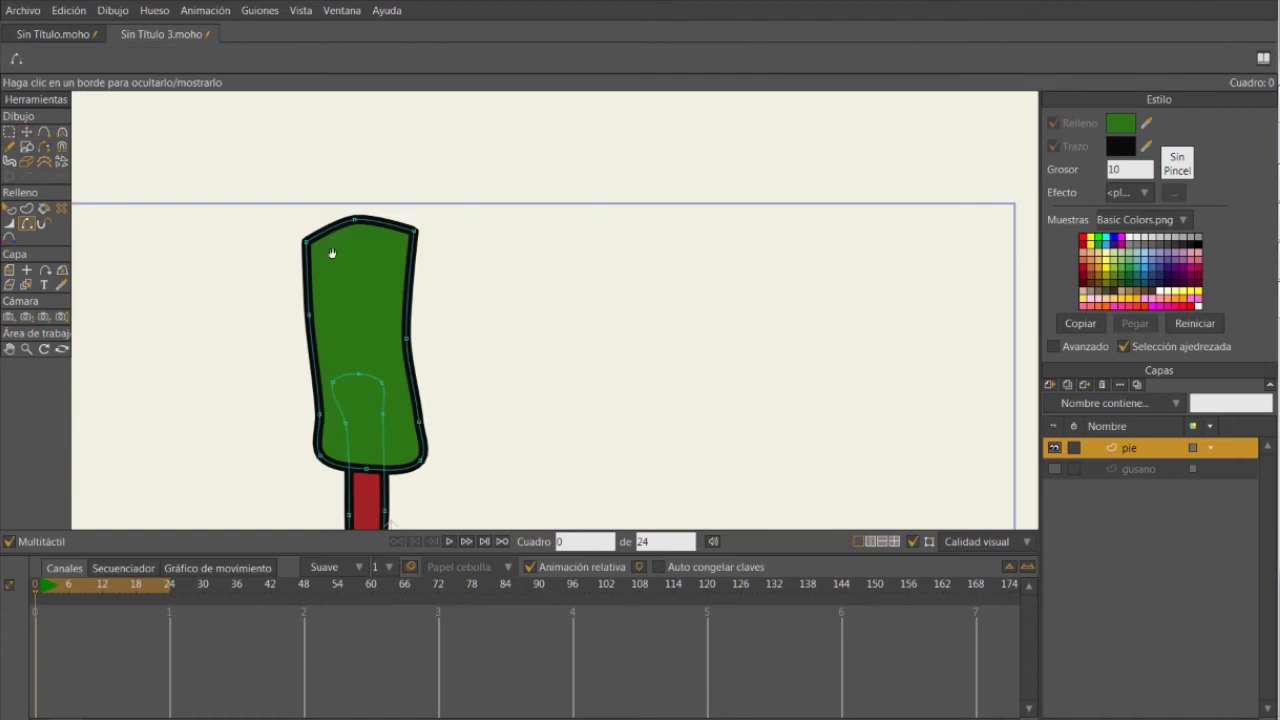
{"action": "left_click_drag", "start_coordinate": [333, 255], "coordinate": [425, 163]}
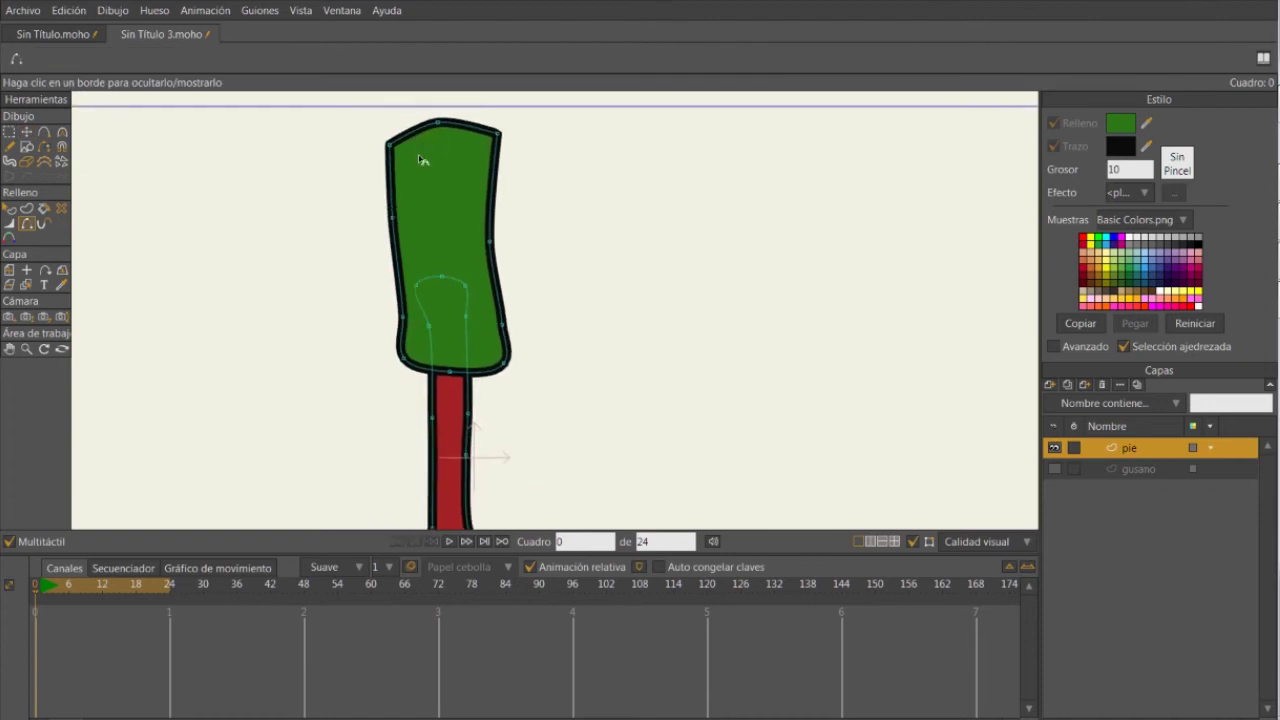
{"action": "scroll", "coordinate": [424, 168], "scroll_direction": "down", "scroll_amount": 2}
{"action": "left_click_drag", "start_coordinate": [420, 220], "coordinate": [434, 249]}
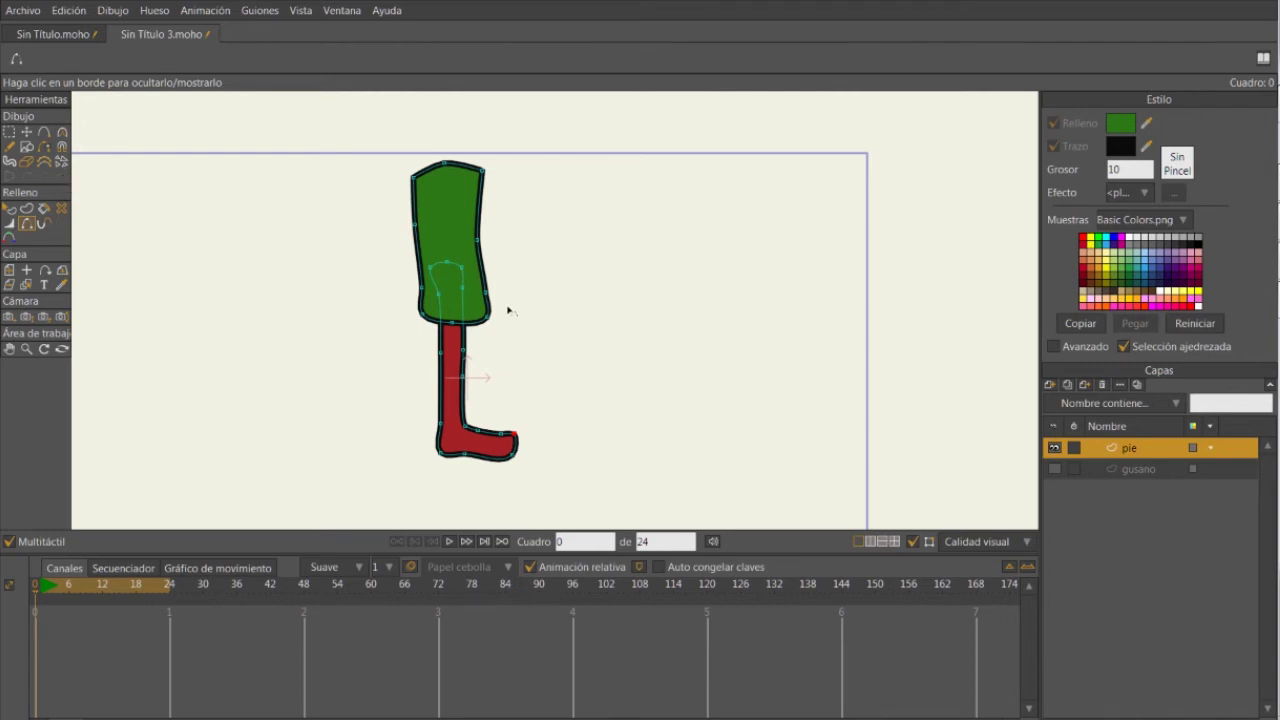
{"action": "scroll", "coordinate": [508, 310], "scroll_direction": "up", "scroll_amount": 2}
{"action": "scroll", "coordinate": [470, 194], "scroll_direction": "down", "scroll_amount": 4}
{"action": "scroll", "coordinate": [470, 194], "scroll_direction": "up", "scroll_amount": 2}
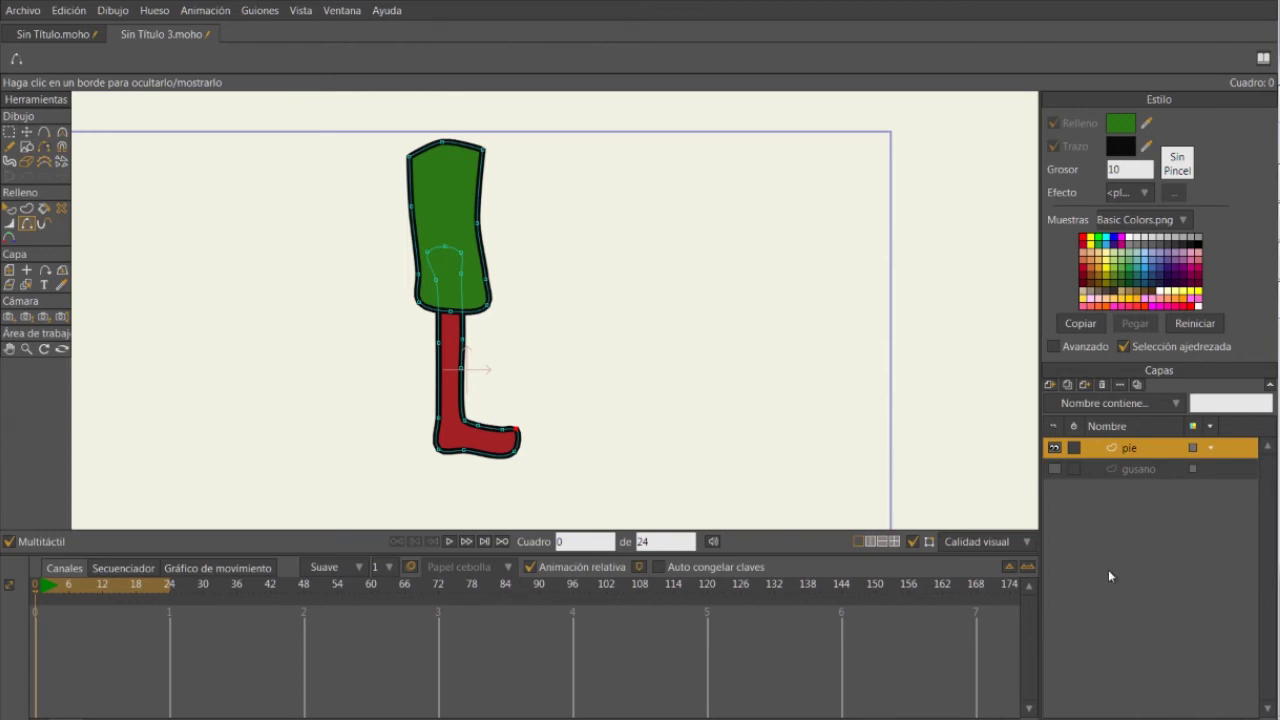
Add a bone layer named Pie above the vector layer.
{"action": "left_click", "coordinate": [1049, 385]}
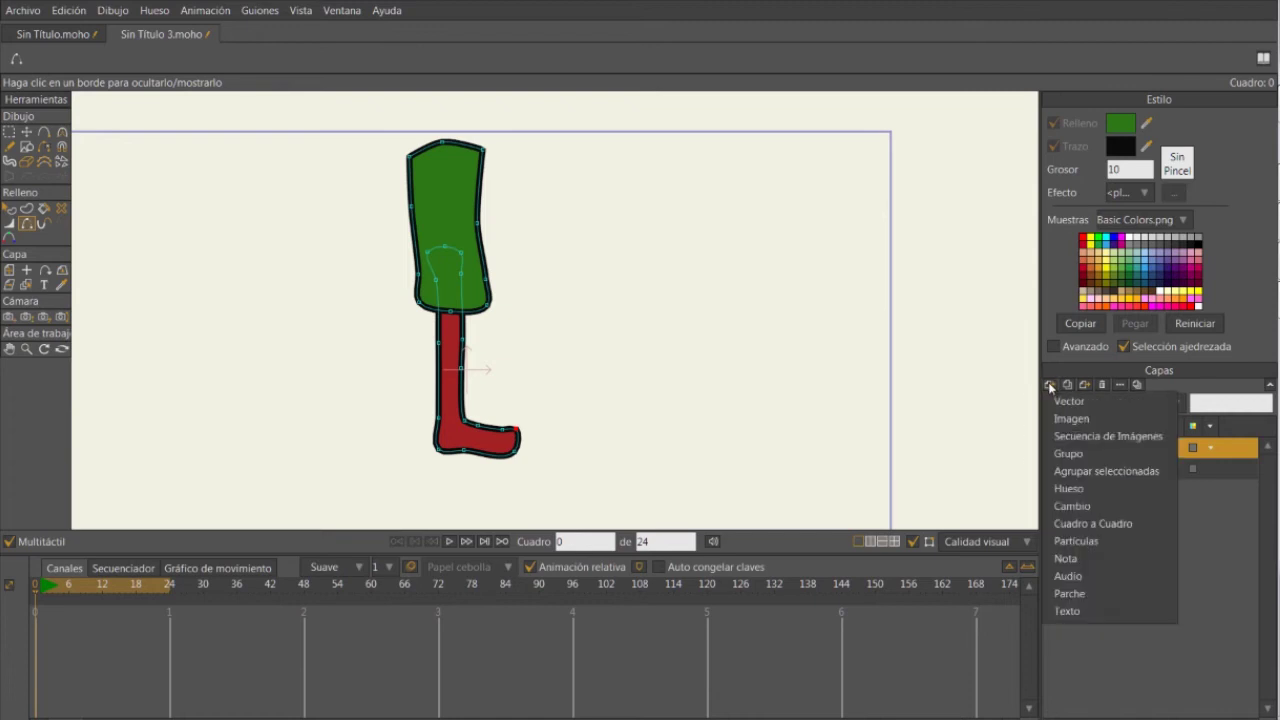
{"action": "left_click", "coordinate": [1070, 489]}
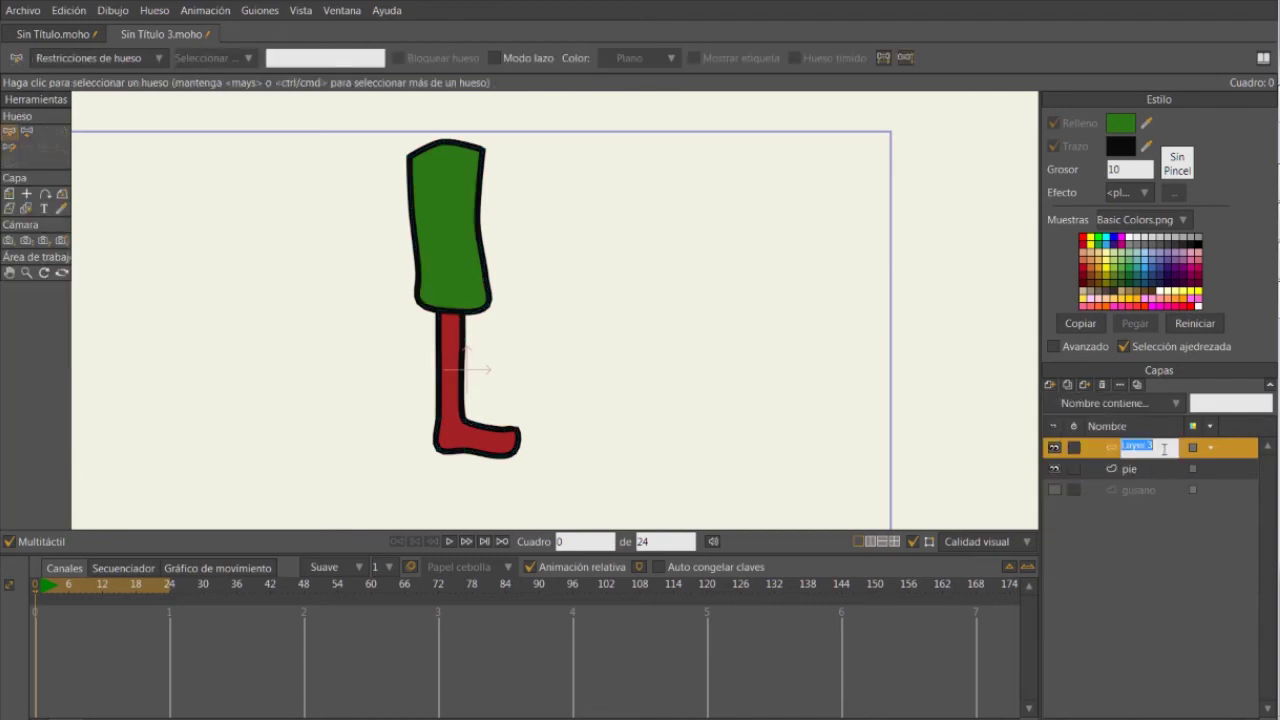
{"action": "type", "text": "Pie"}
{"action": "key", "text": "Return"}
Rename the bone layer as PieHueso in its layer settings.
{"action": "double_click", "coordinate": [1163, 456]}
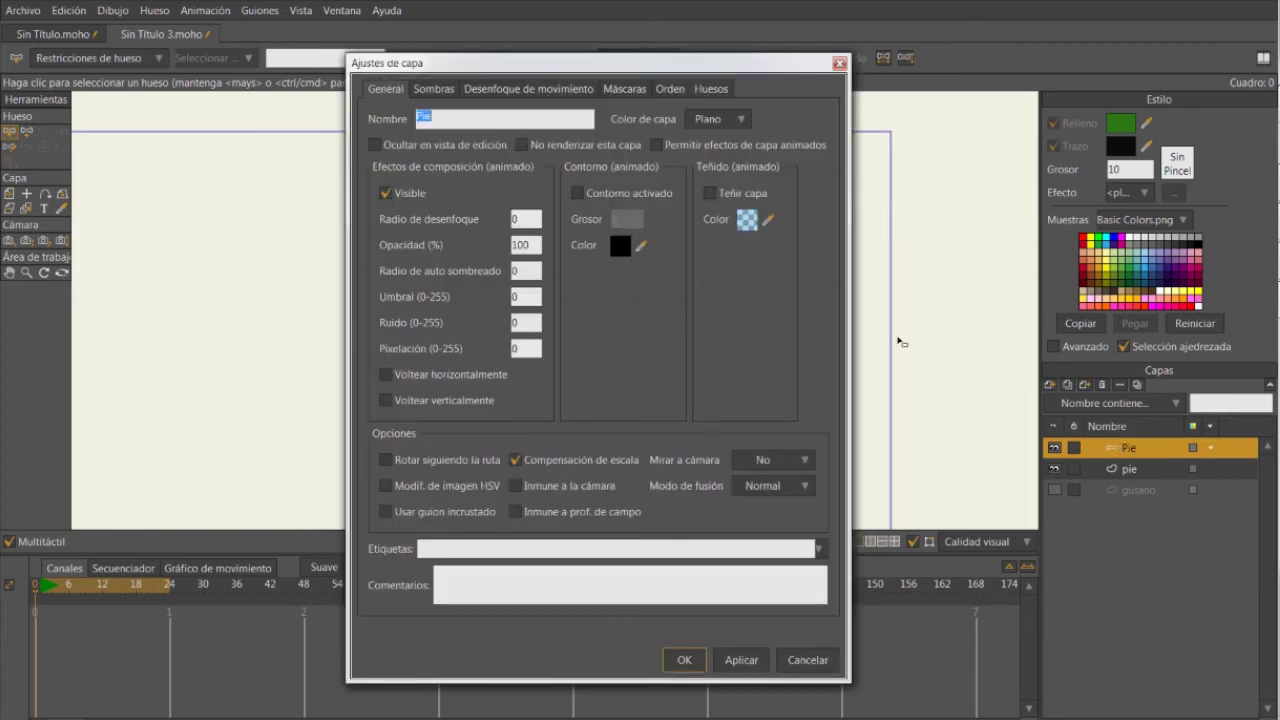
{"action": "left_click", "coordinate": [477, 115]}
{"action": "type", "text": "Hue"}
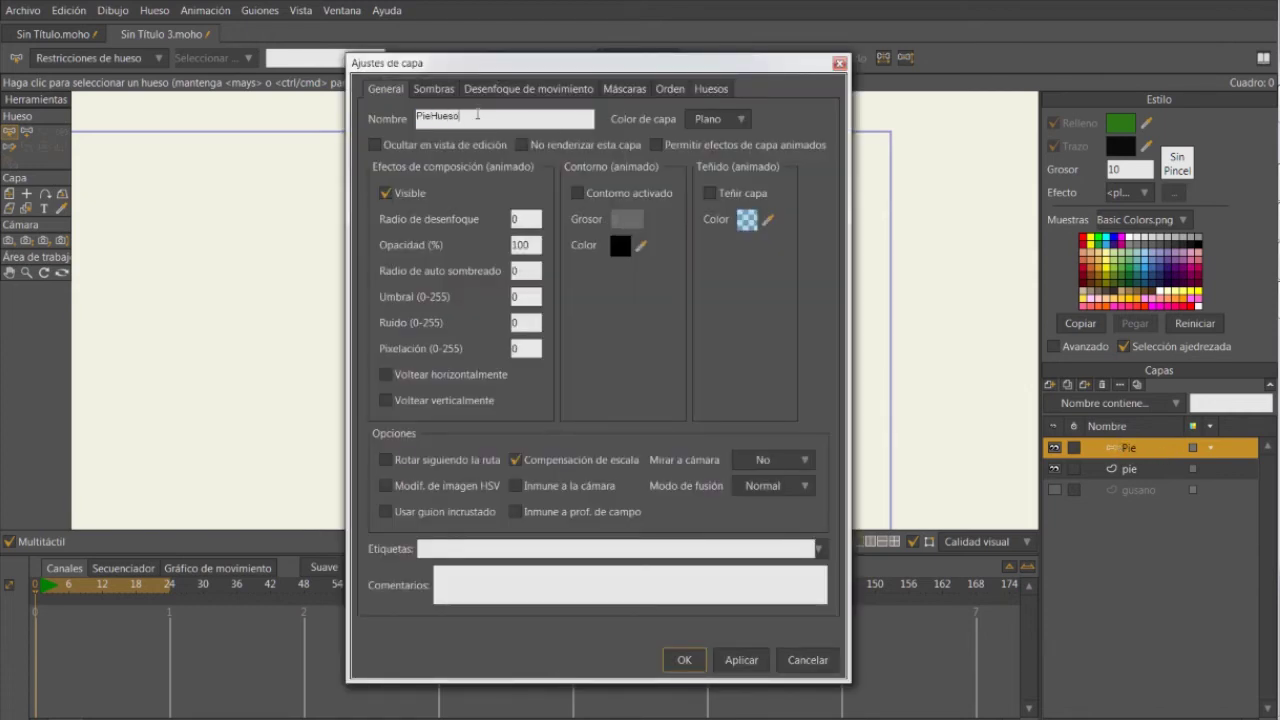
{"action": "type", "text": "so"}
{"action": "key", "text": "Return"}
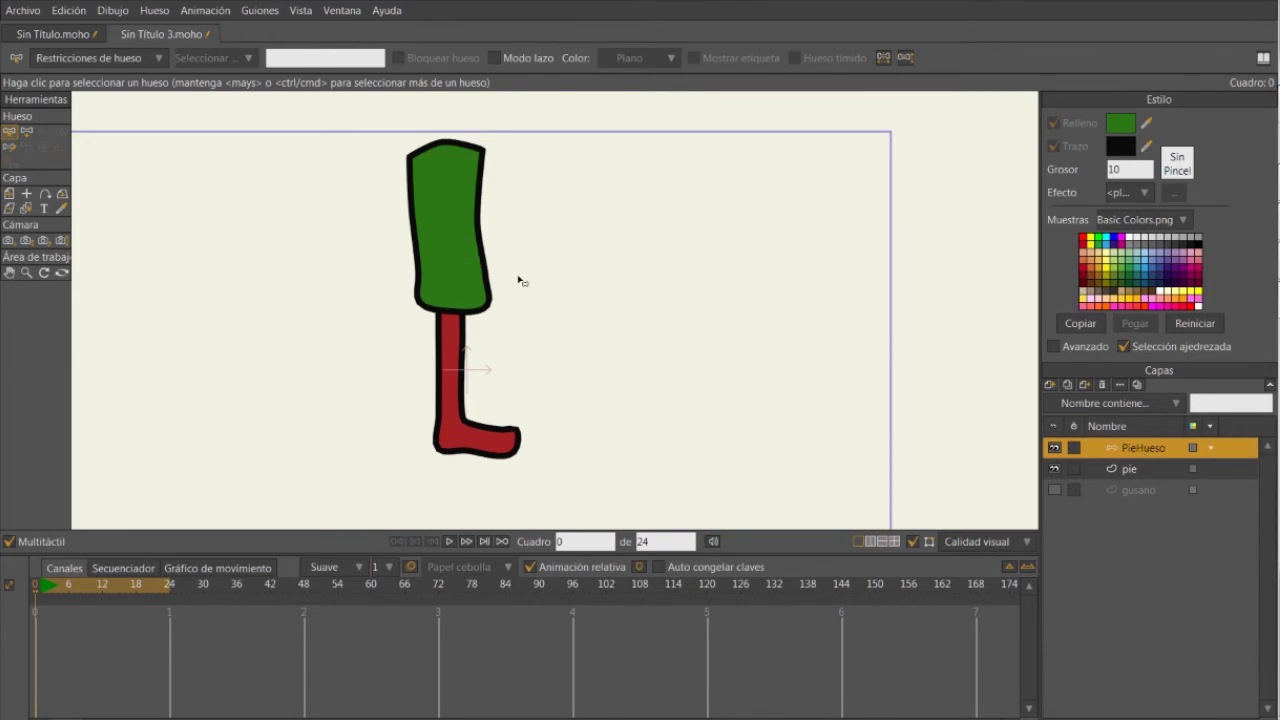
Nest the pie vector layer inside the PieHueso bone layer.
{"action": "left_click", "coordinate": [1112, 468]}
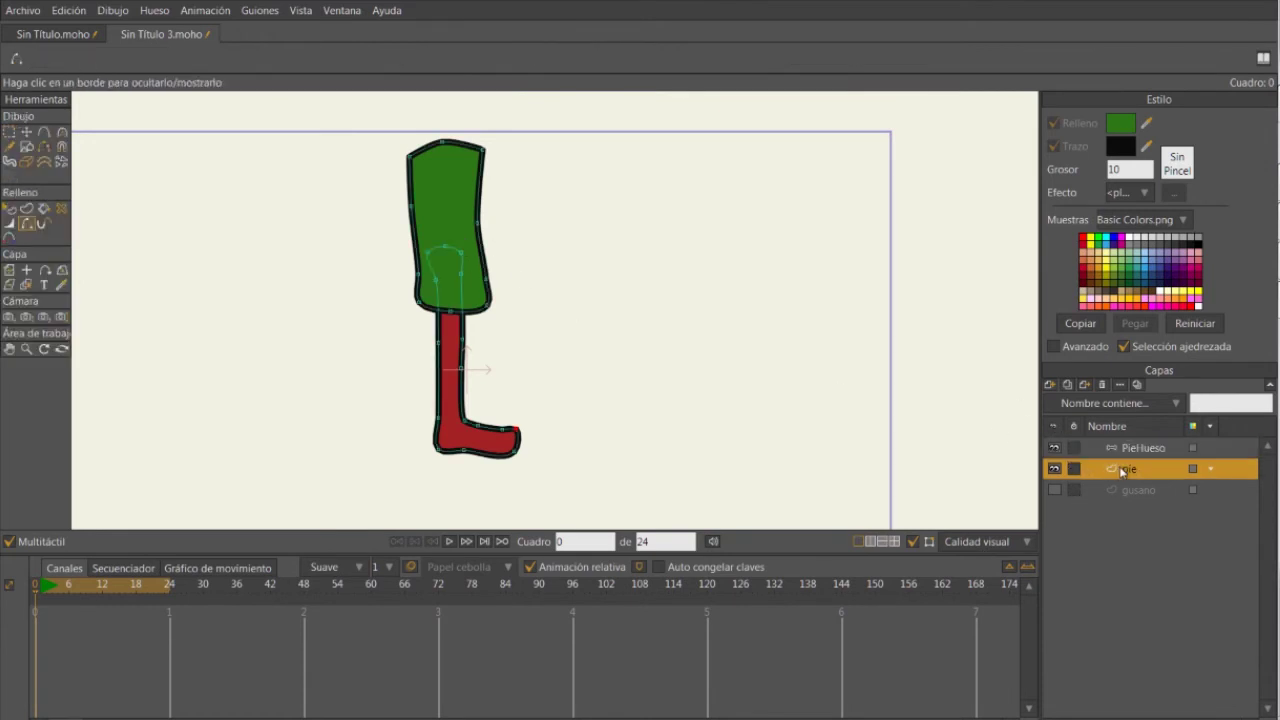
{"action": "left_click", "coordinate": [1135, 448]}
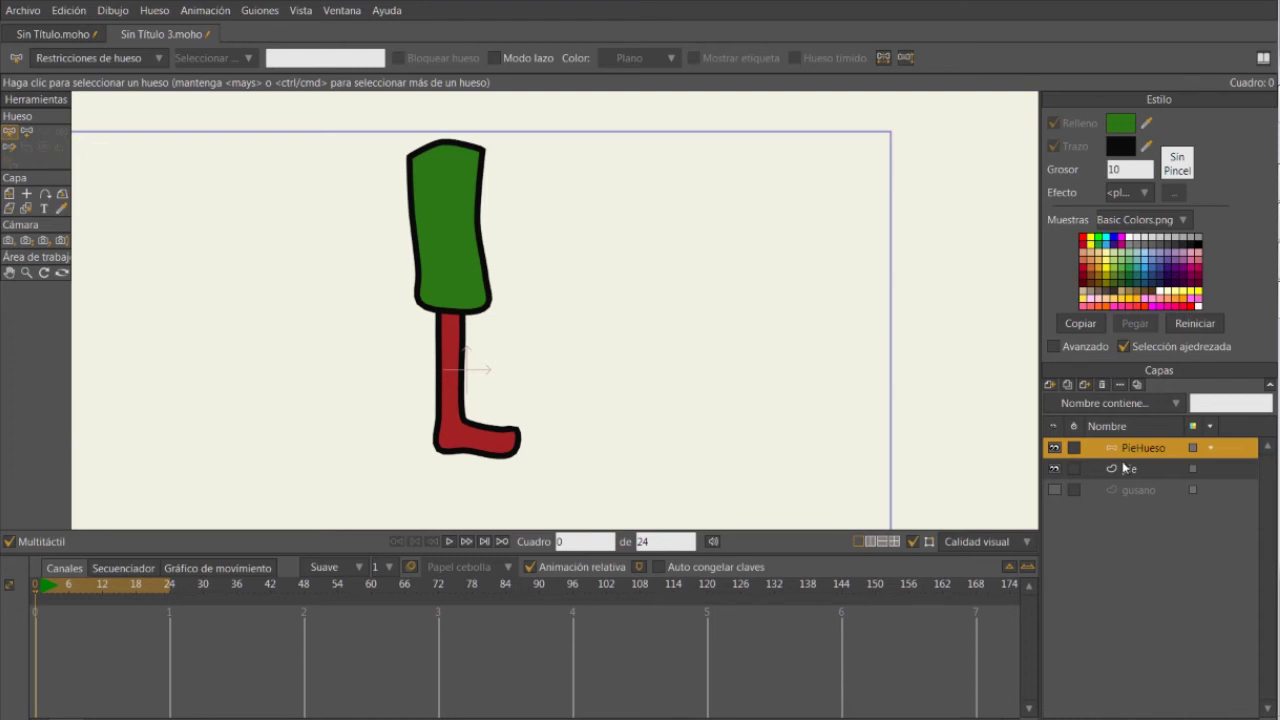
{"action": "left_click", "coordinate": [1124, 472]}
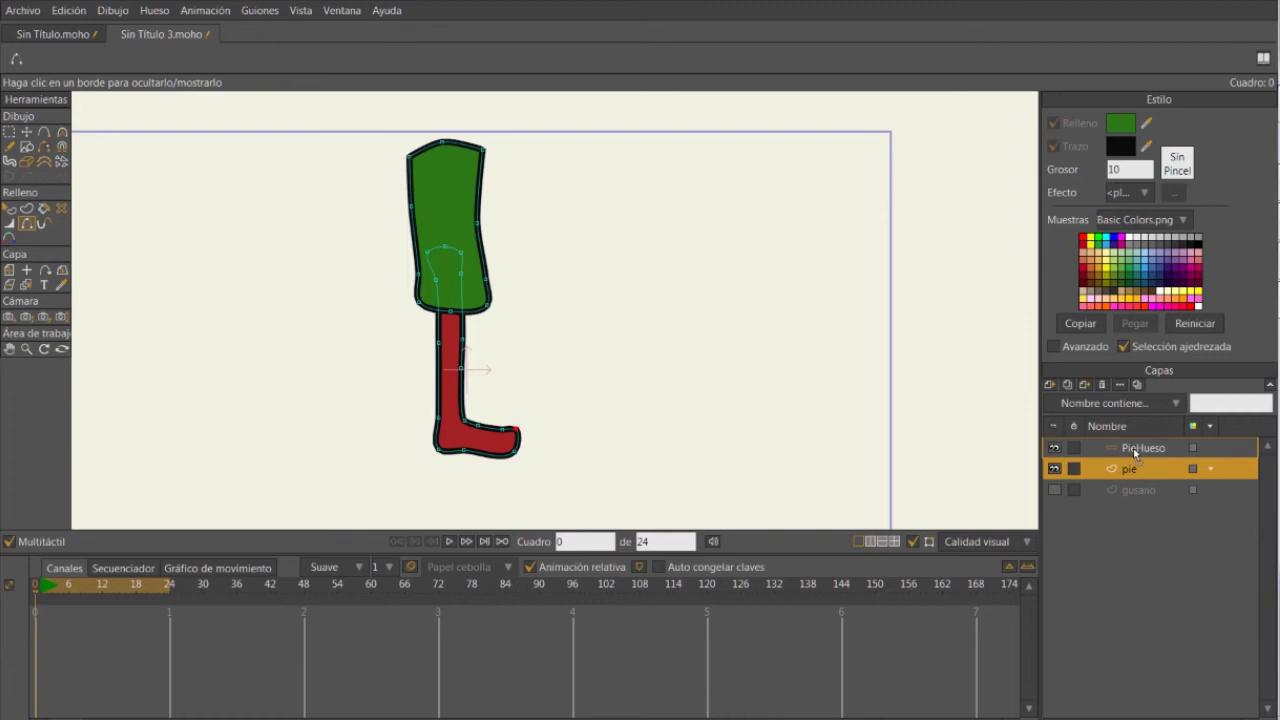
{"action": "left_click_drag", "start_coordinate": [1133, 448], "coordinate": [1133, 448]}
{"action": "left_click", "coordinate": [1115, 449]}
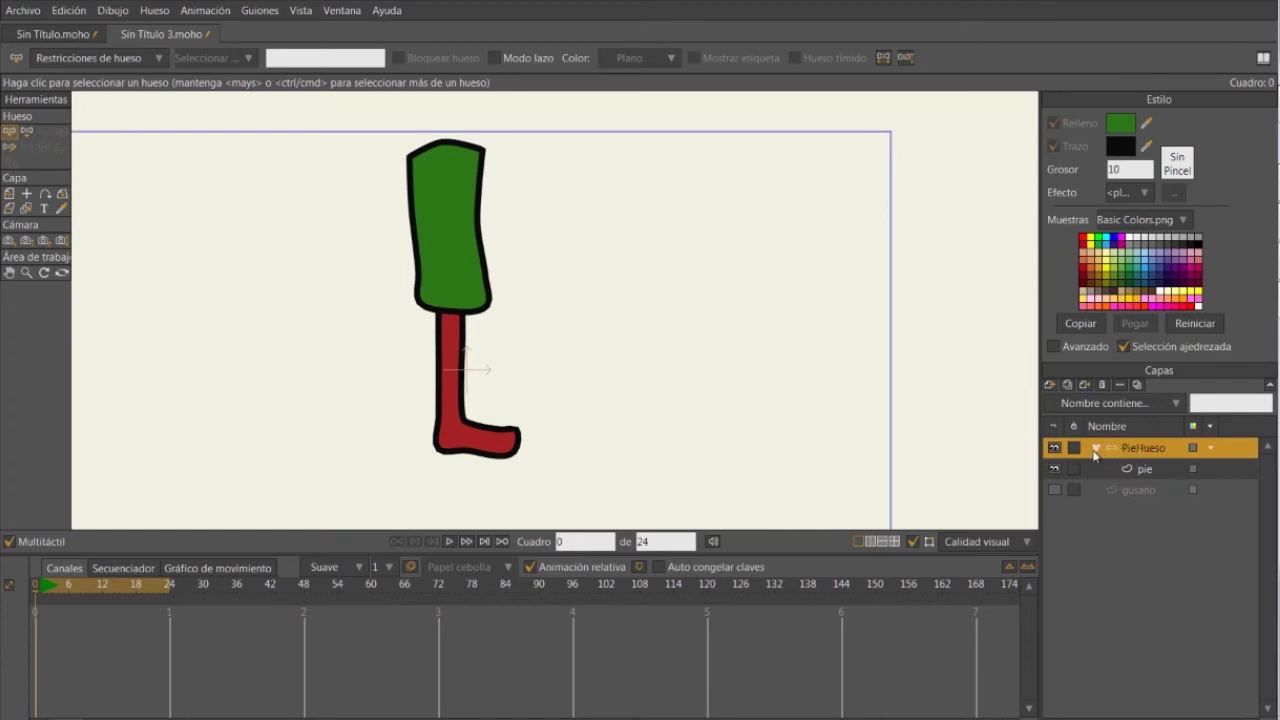
Add a bone on the PieHueso layer running from the upper end of the green thigh down to the knee.
{"action": "left_click", "coordinate": [1144, 470]}
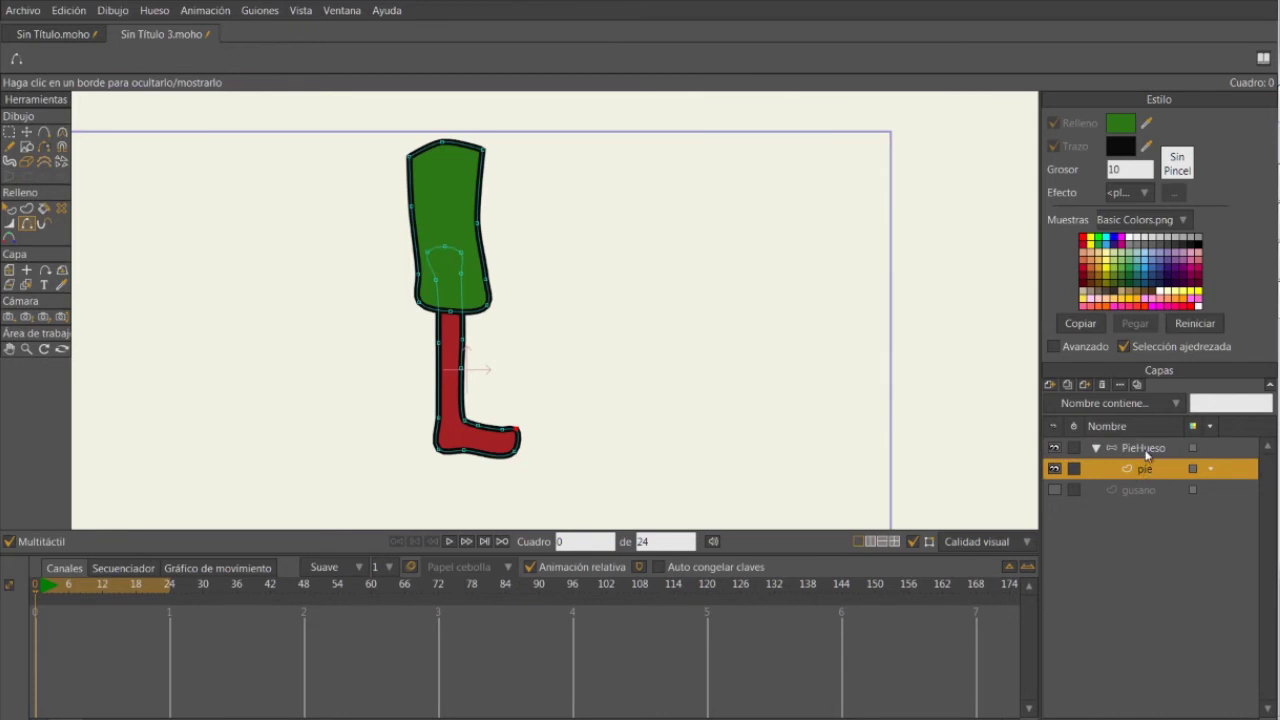
{"action": "left_click", "coordinate": [1147, 455]}
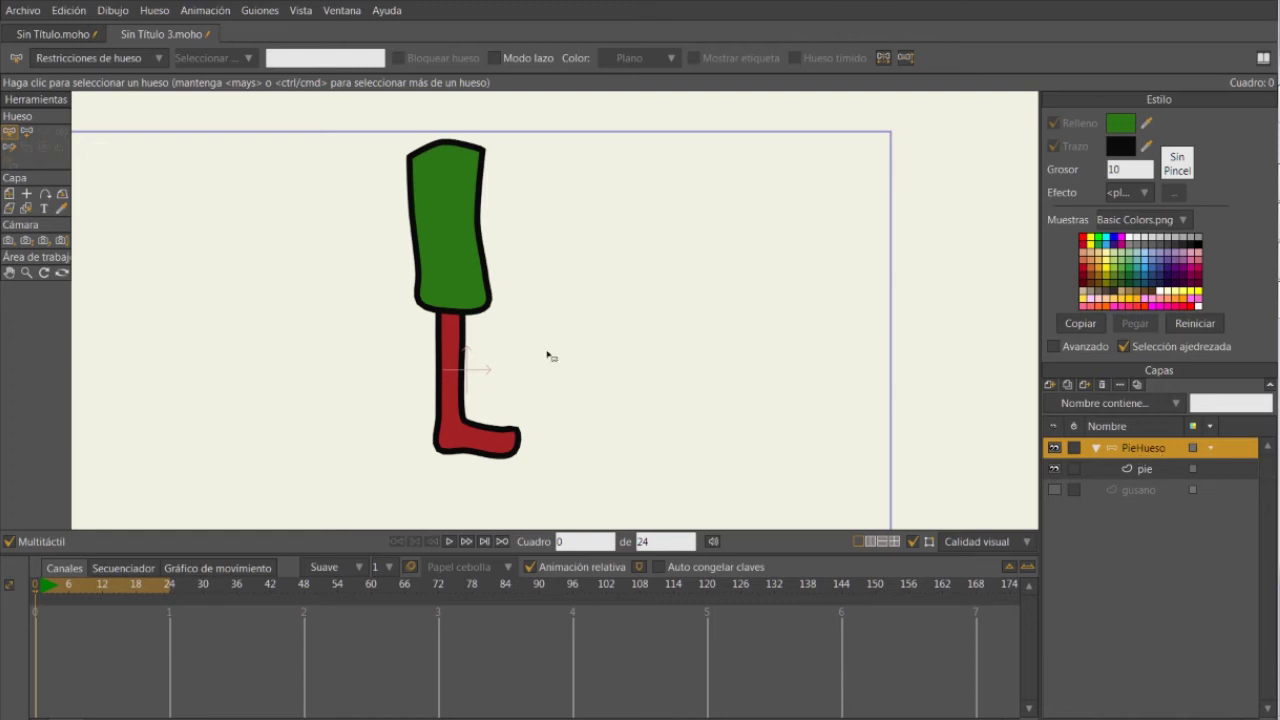
{"action": "left_click", "coordinate": [27, 132]}
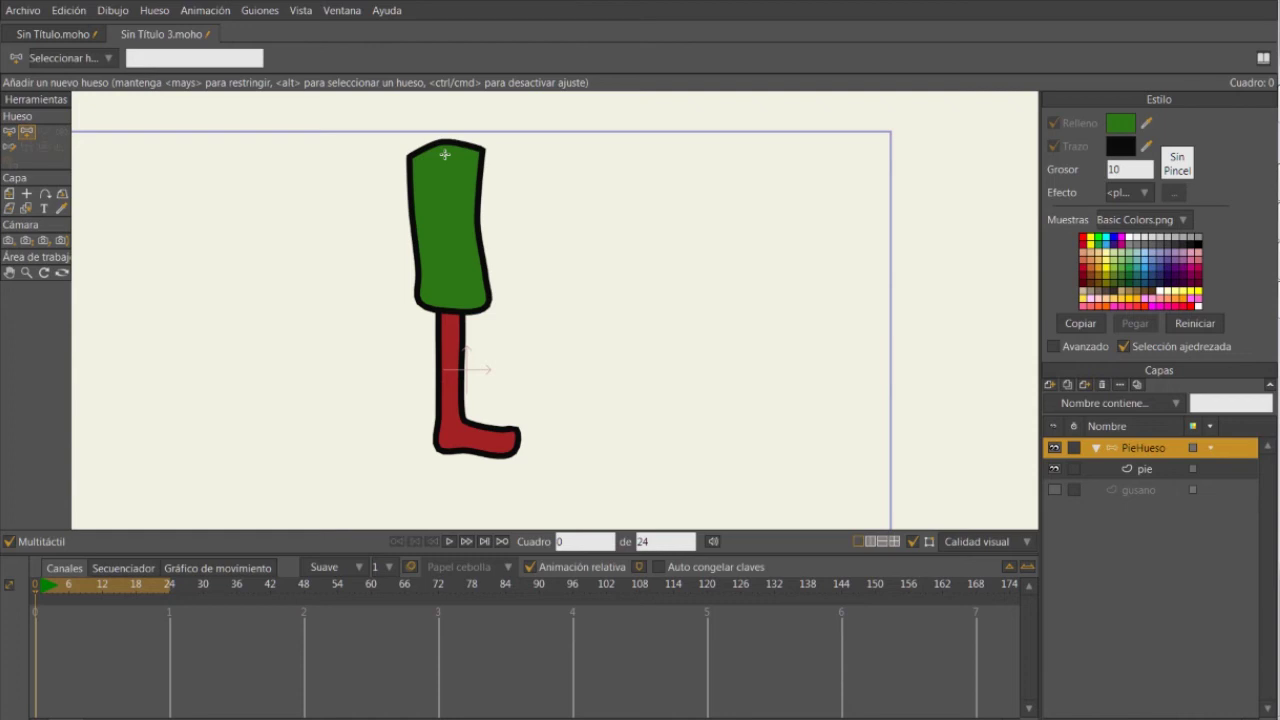
{"action": "left_click_drag", "start_coordinate": [444, 144], "coordinate": [452, 294]}
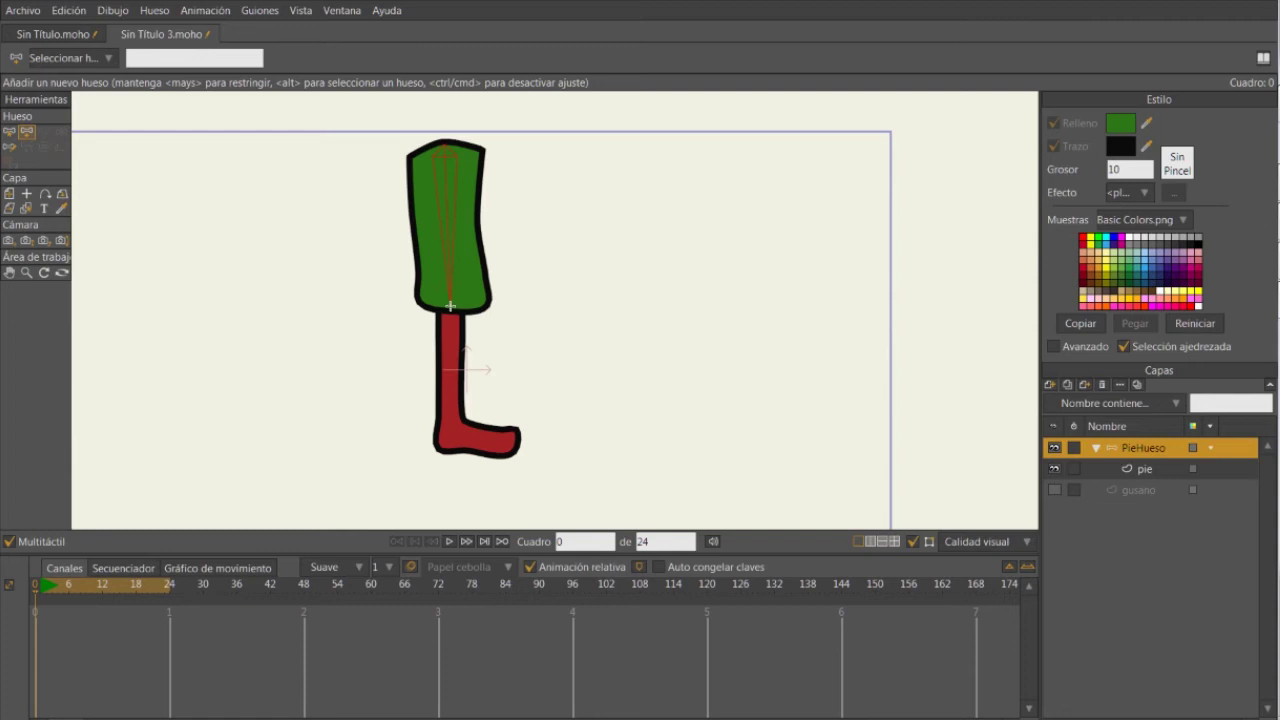
Add a shin bone from the knee to the ankle and a foot bone from the ankle to the toe.
{"action": "left_click_drag", "start_coordinate": [450, 306], "coordinate": [450, 306]}
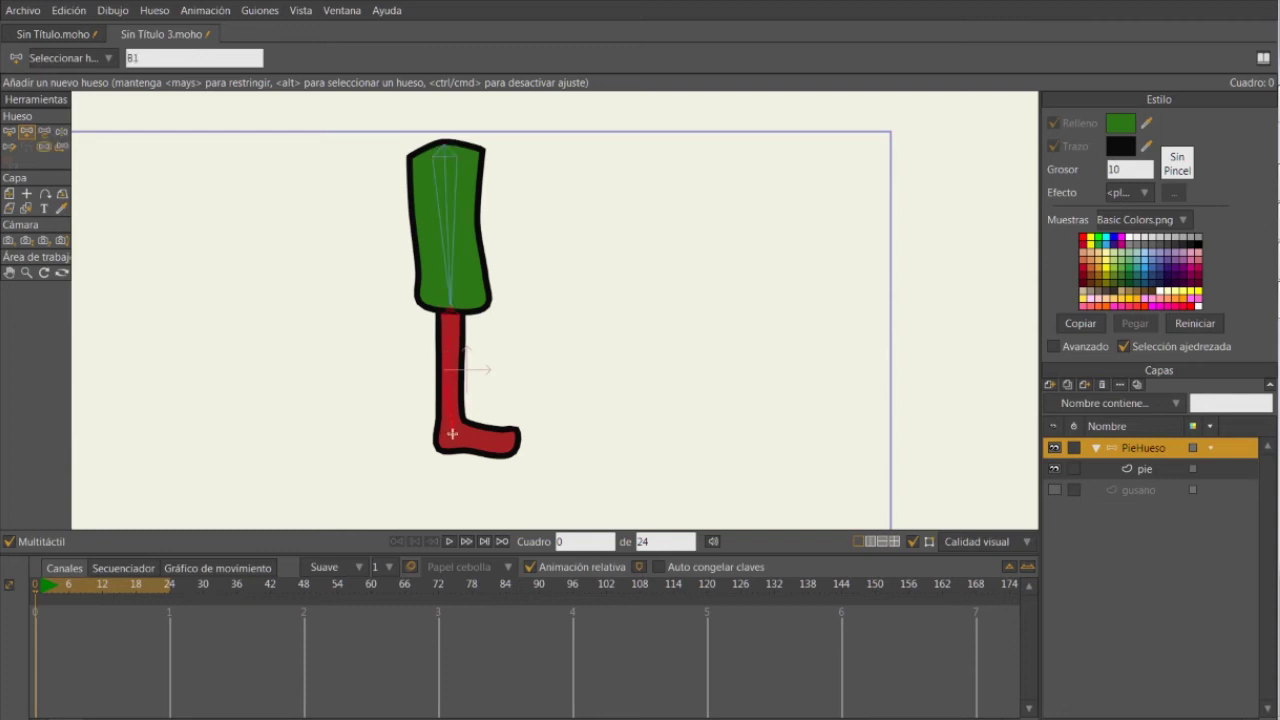
{"action": "left_click_drag", "start_coordinate": [451, 440], "coordinate": [451, 440]}
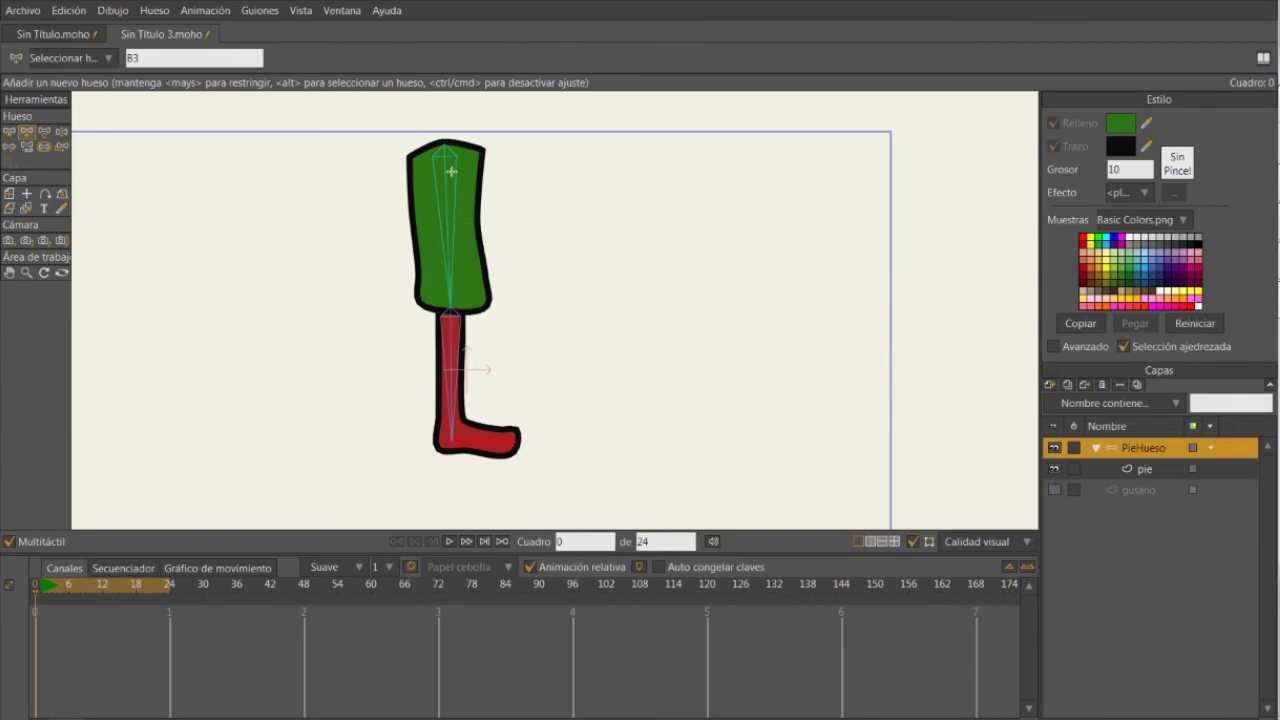
Check the thigh, shin and foot bones one after another at frame 1 with the Transform Bone tool.
{"action": "key", "text": "t"}
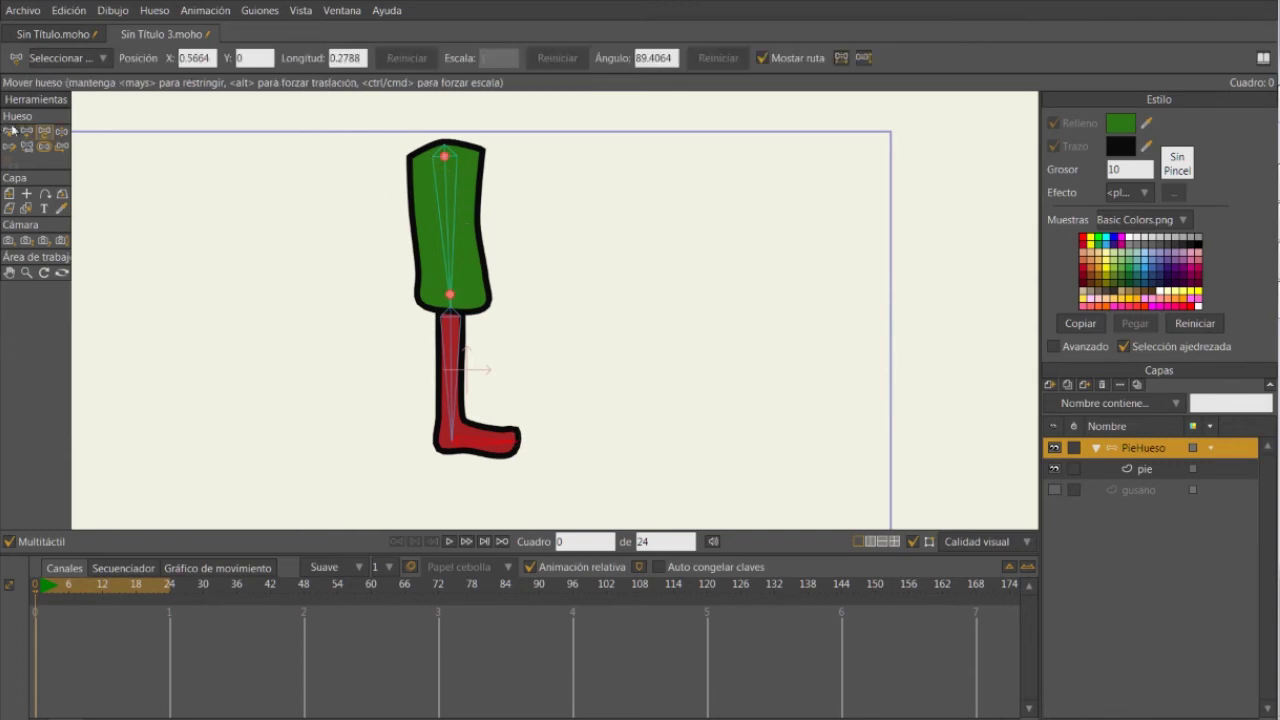
{"action": "left_click", "coordinate": [41, 585]}
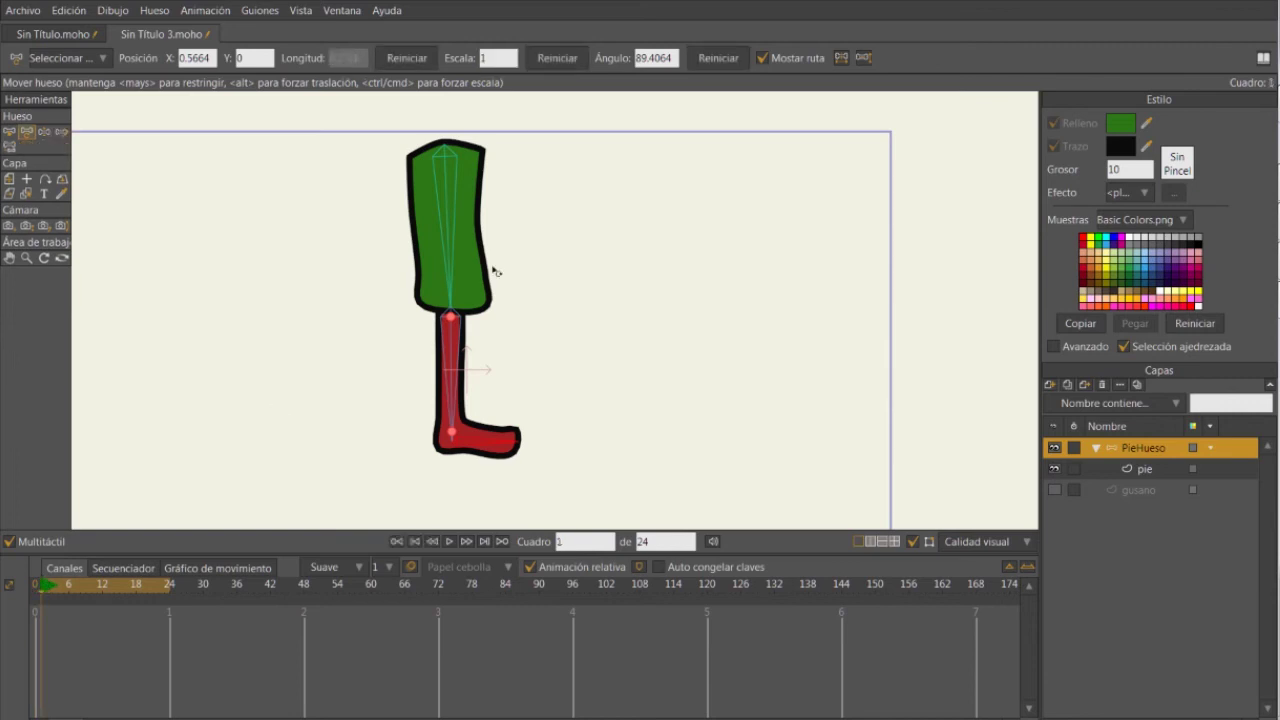
{"action": "left_click", "coordinate": [436, 170]}
{"action": "left_click", "coordinate": [456, 185]}
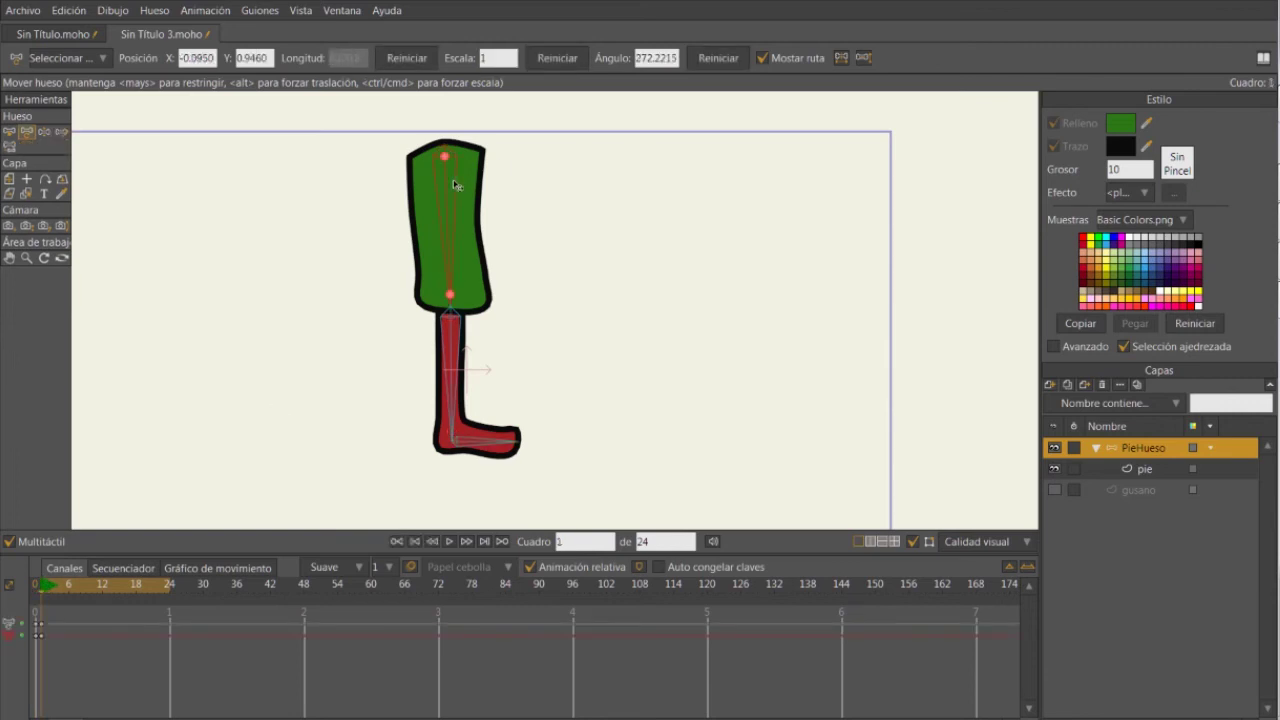
{"action": "left_click", "coordinate": [456, 354]}
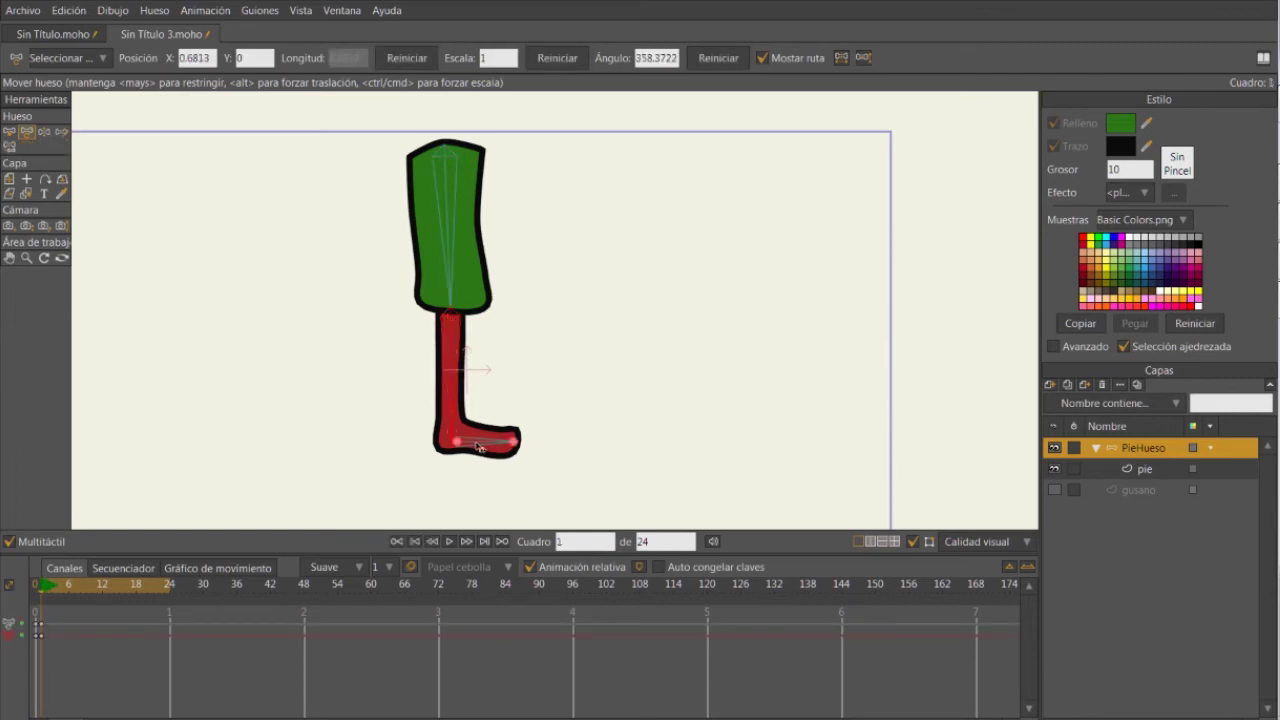
{"action": "left_click", "coordinate": [481, 447]}
{"action": "left_click", "coordinate": [447, 202]}
{"action": "left_click", "coordinate": [449, 351]}
{"action": "left_click", "coordinate": [481, 440]}
{"action": "left_click", "coordinate": [451, 362]}
{"action": "left_click", "coordinate": [482, 446]}
{"action": "left_click", "coordinate": [482, 447]}
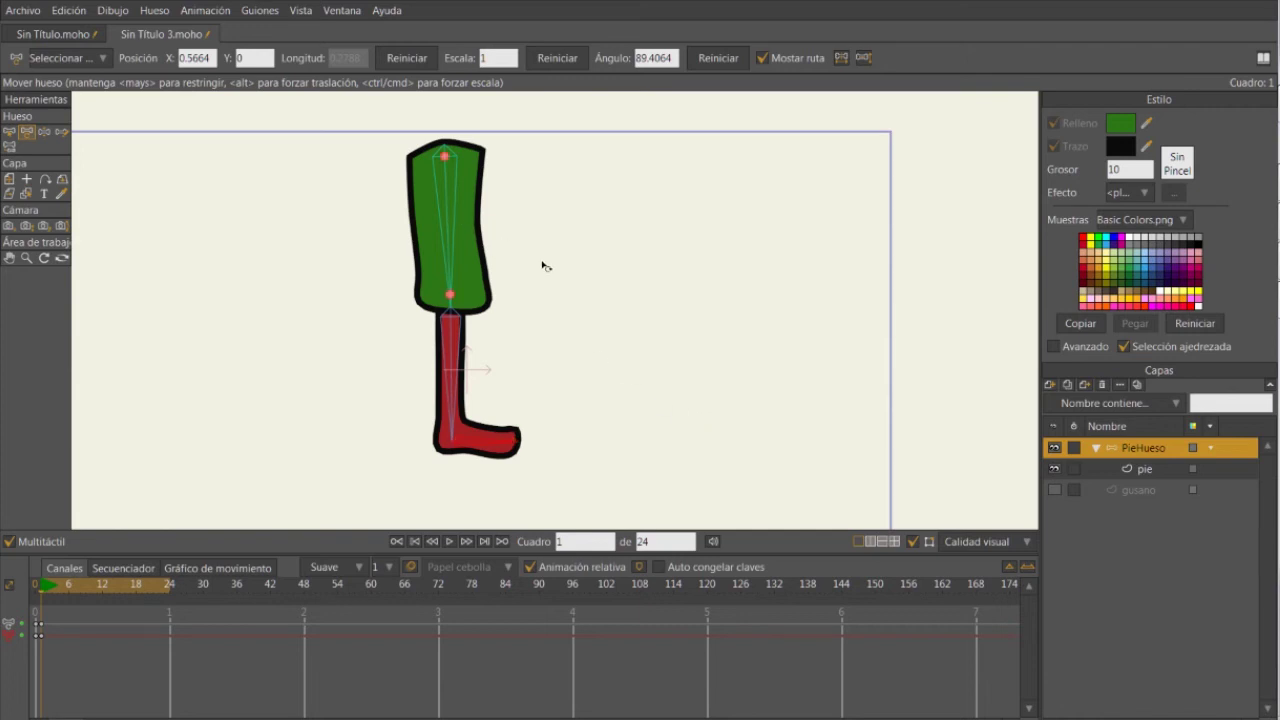
Try bending the leg at frame 1 by rotating the thigh and shin bones, and undo the rotations.
{"action": "left_click_drag", "start_coordinate": [448, 234], "coordinate": [454, 262]}
{"action": "left_click_drag", "start_coordinate": [458, 352], "coordinate": [410, 321]}
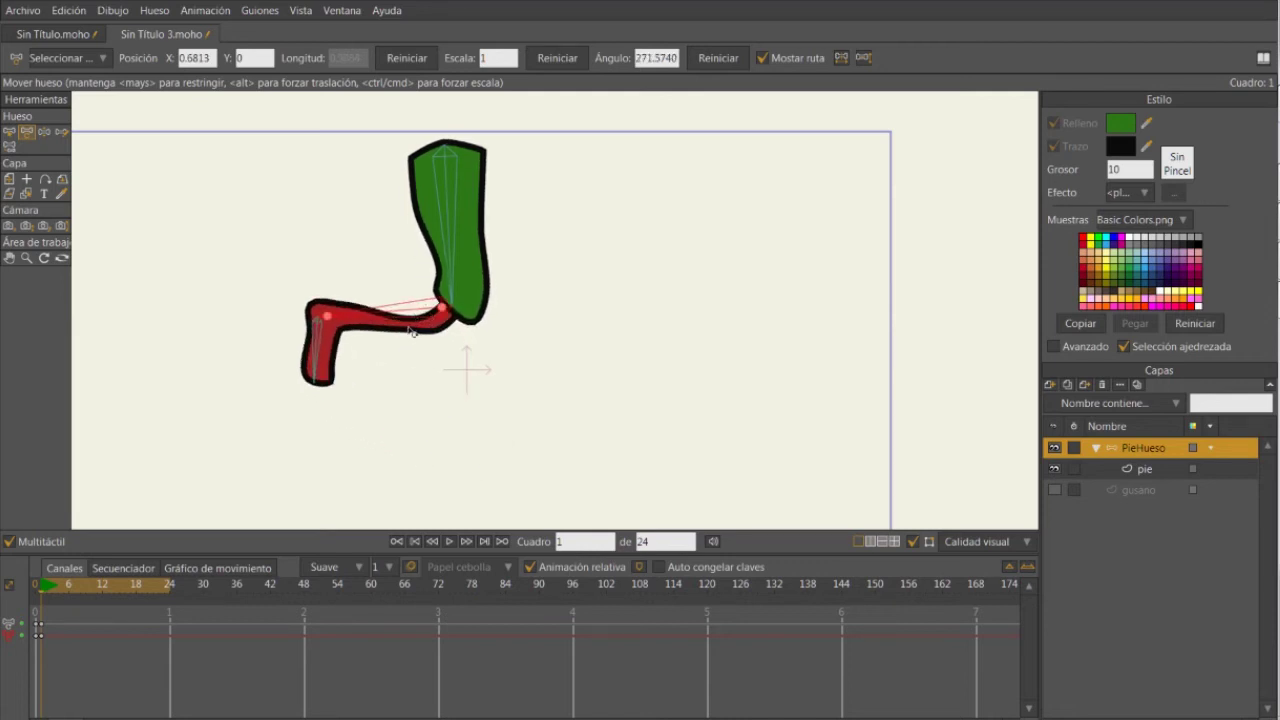
{"action": "key", "text": "ctrl+z"}
{"action": "key", "text": "ctrl+z"}
{"action": "key", "text": "ctrl+z"}
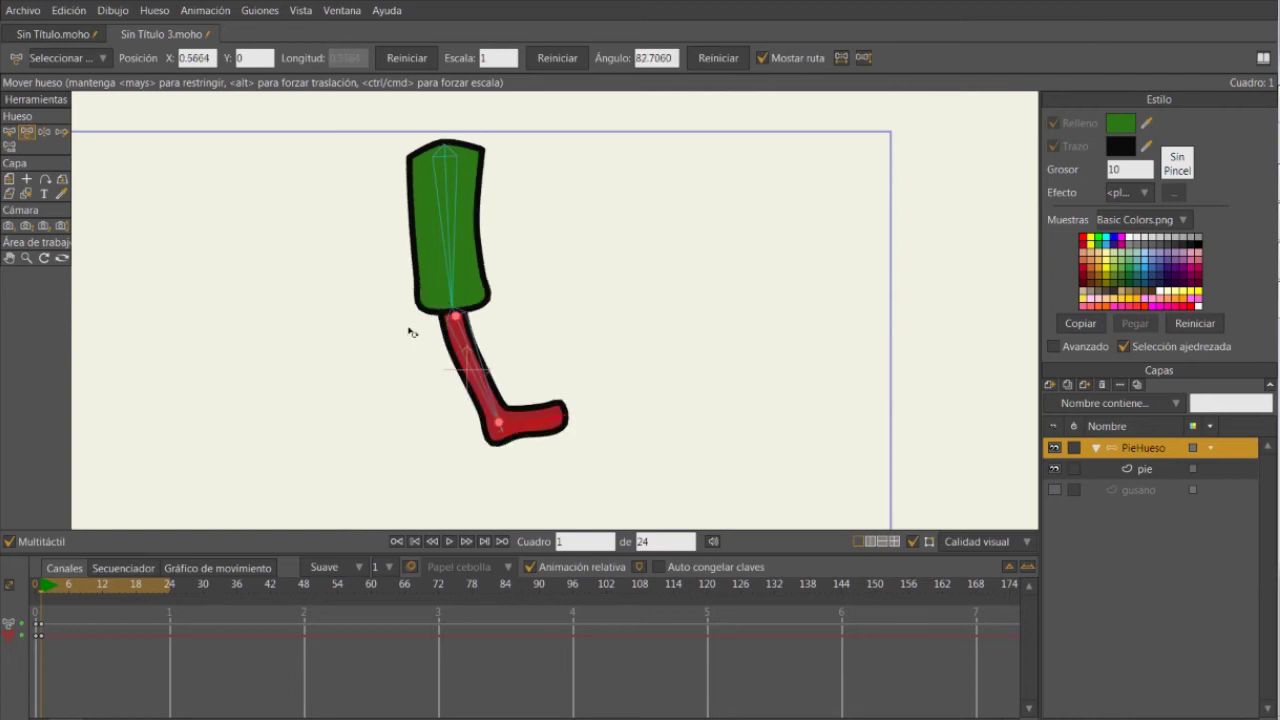
{"action": "key", "text": "ctrl+z"}
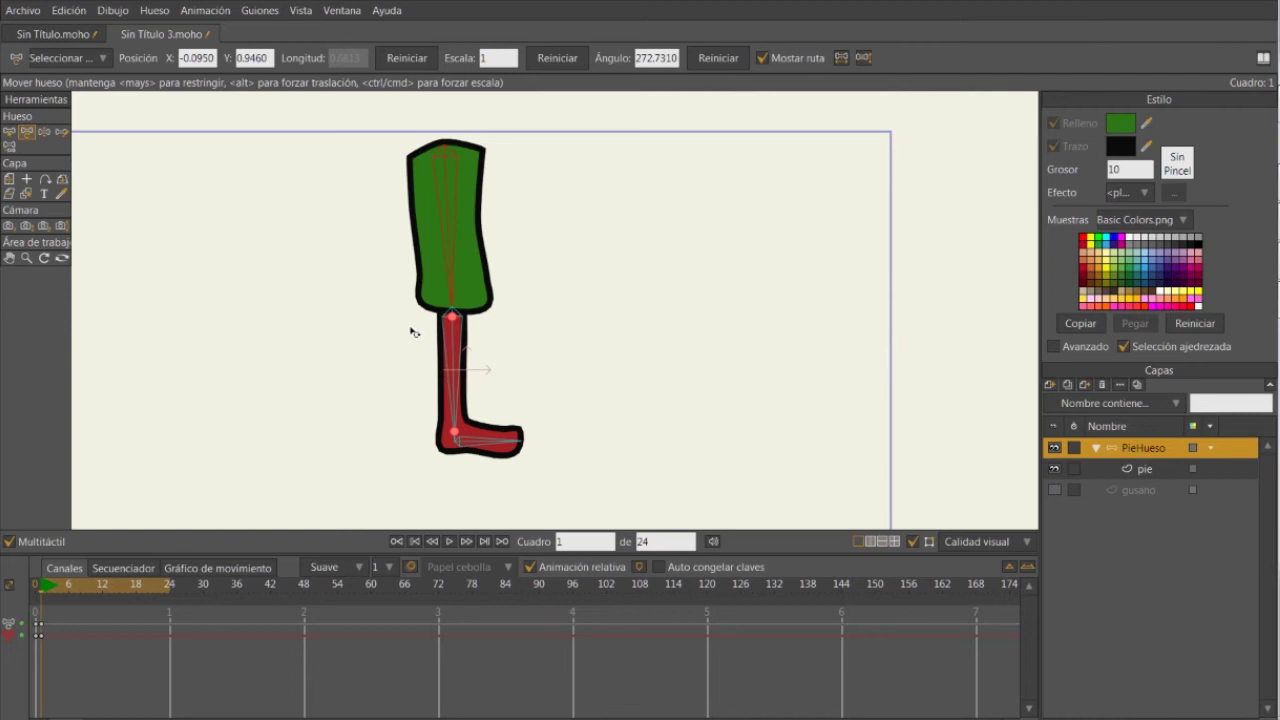
Return to frame 0, select the thigh and shin bones, try rotating the shin bone backward and undo it.
{"action": "left_click", "coordinate": [34, 586]}
{"action": "left_click", "coordinate": [417, 224]}
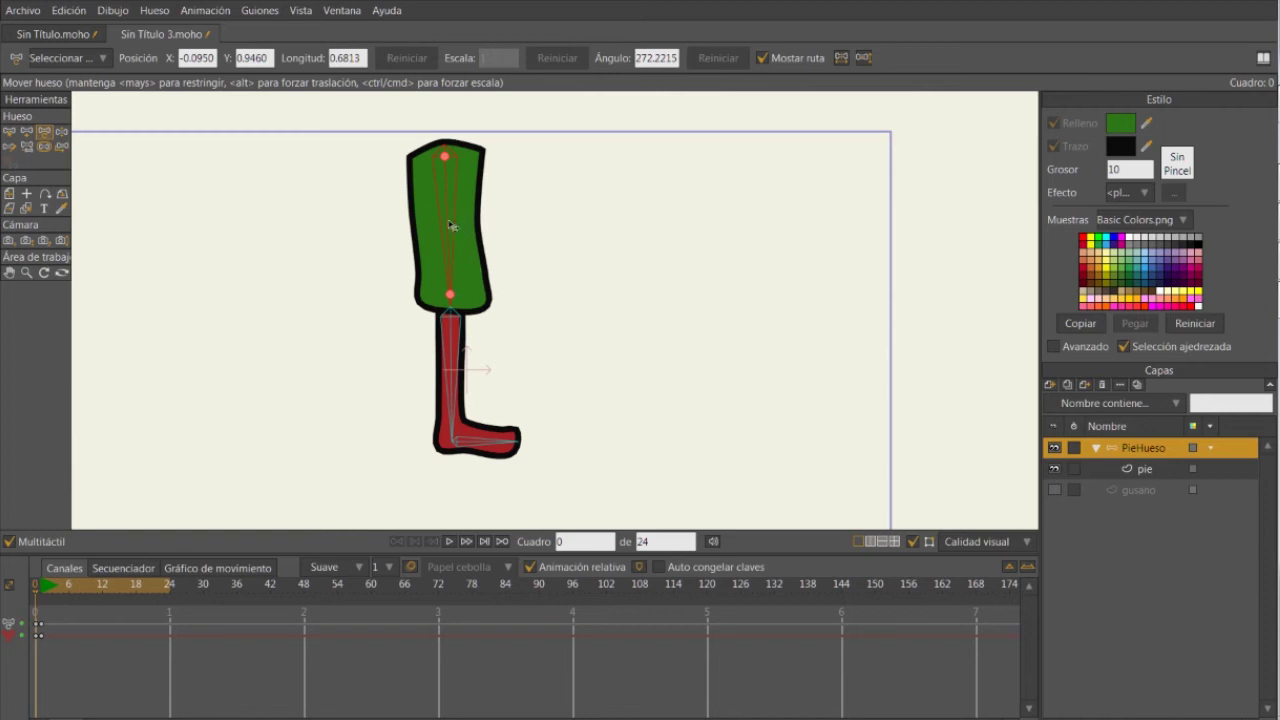
{"action": "left_click", "coordinate": [10, 133]}
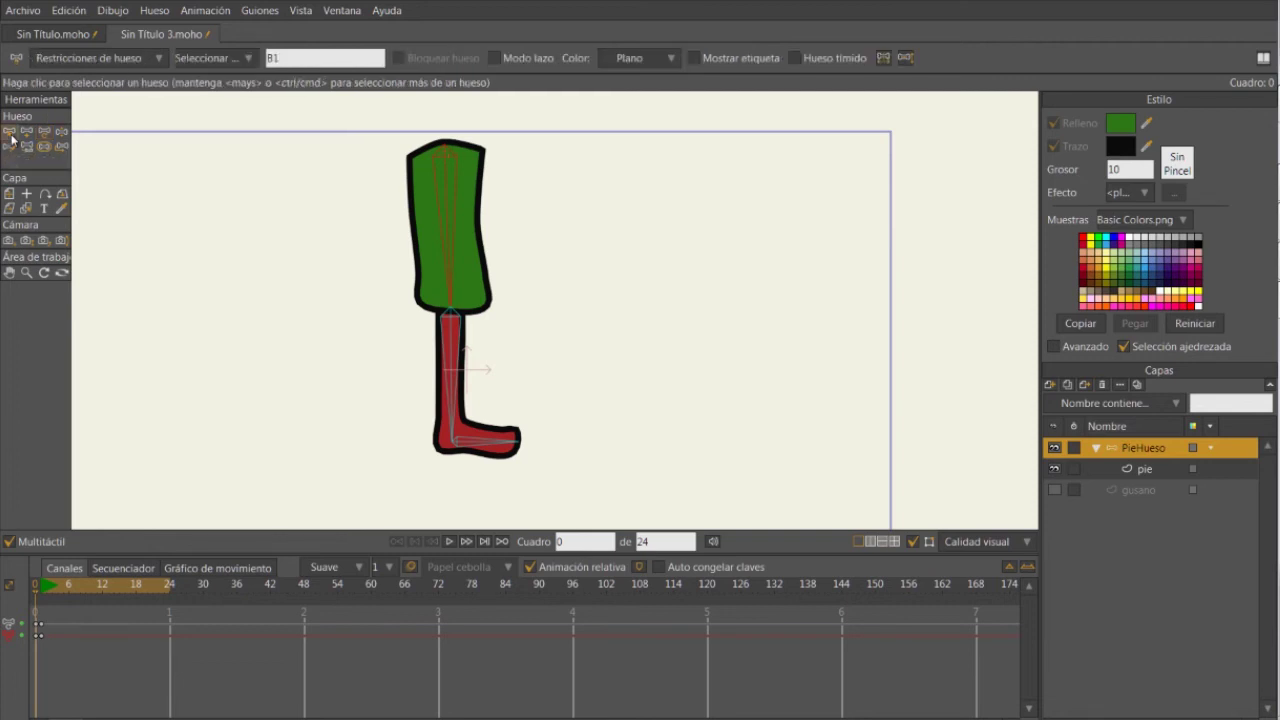
{"action": "left_click", "coordinate": [456, 220]}
{"action": "left_click", "coordinate": [454, 219]}
{"action": "left_click", "coordinate": [453, 348]}
{"action": "key", "text": "t"}
{"action": "left_click_drag", "start_coordinate": [456, 361], "coordinate": [363, 307]}
{"action": "key", "text": "ctrl+z"}
Bend the shin bone up behind the thigh at frame 1 and straighten it again.
{"action": "left_click", "coordinate": [40, 586]}
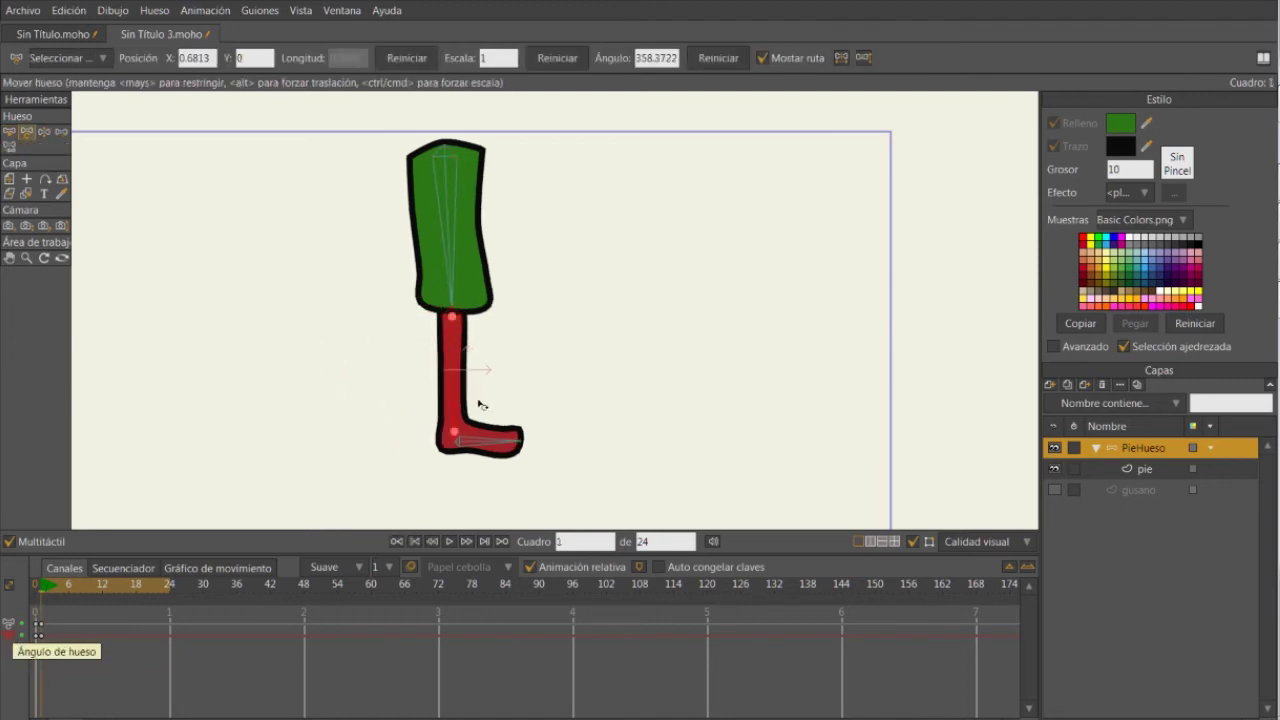
{"action": "left_click_drag", "start_coordinate": [478, 408], "coordinate": [350, 289]}
{"action": "left_click", "coordinate": [326, 288]}
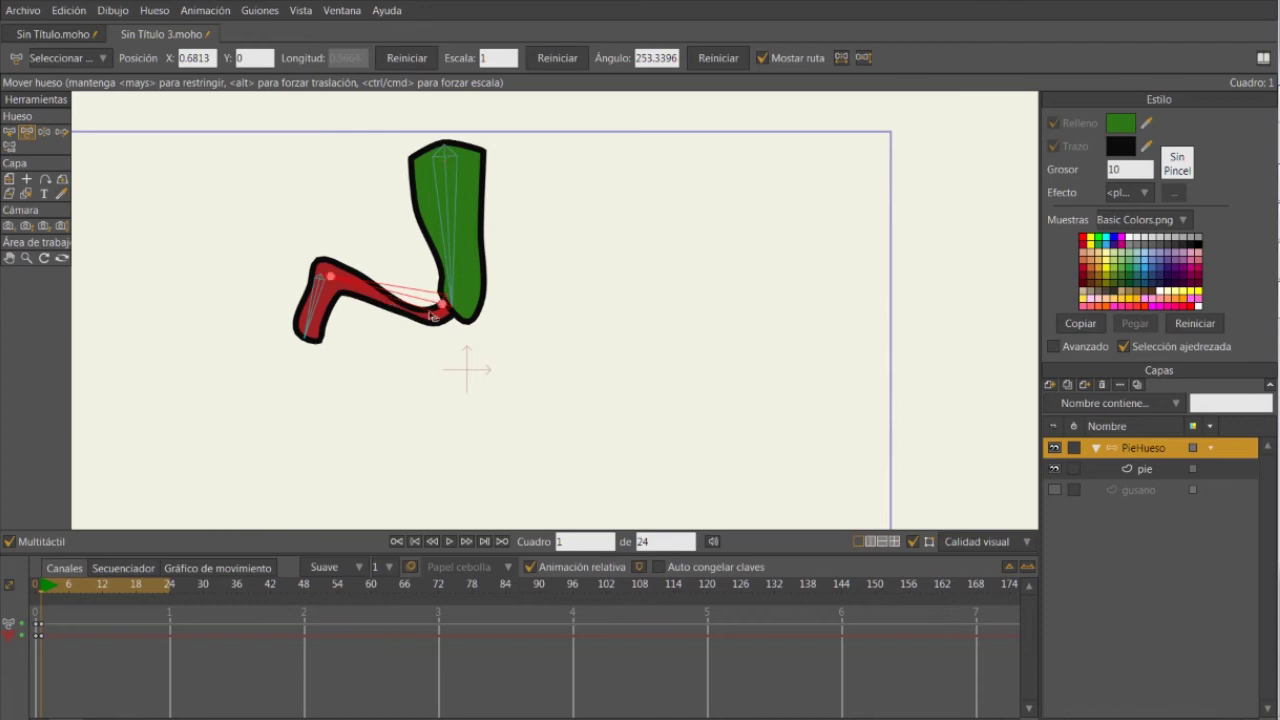
{"action": "left_click_drag", "start_coordinate": [402, 303], "coordinate": [465, 406]}
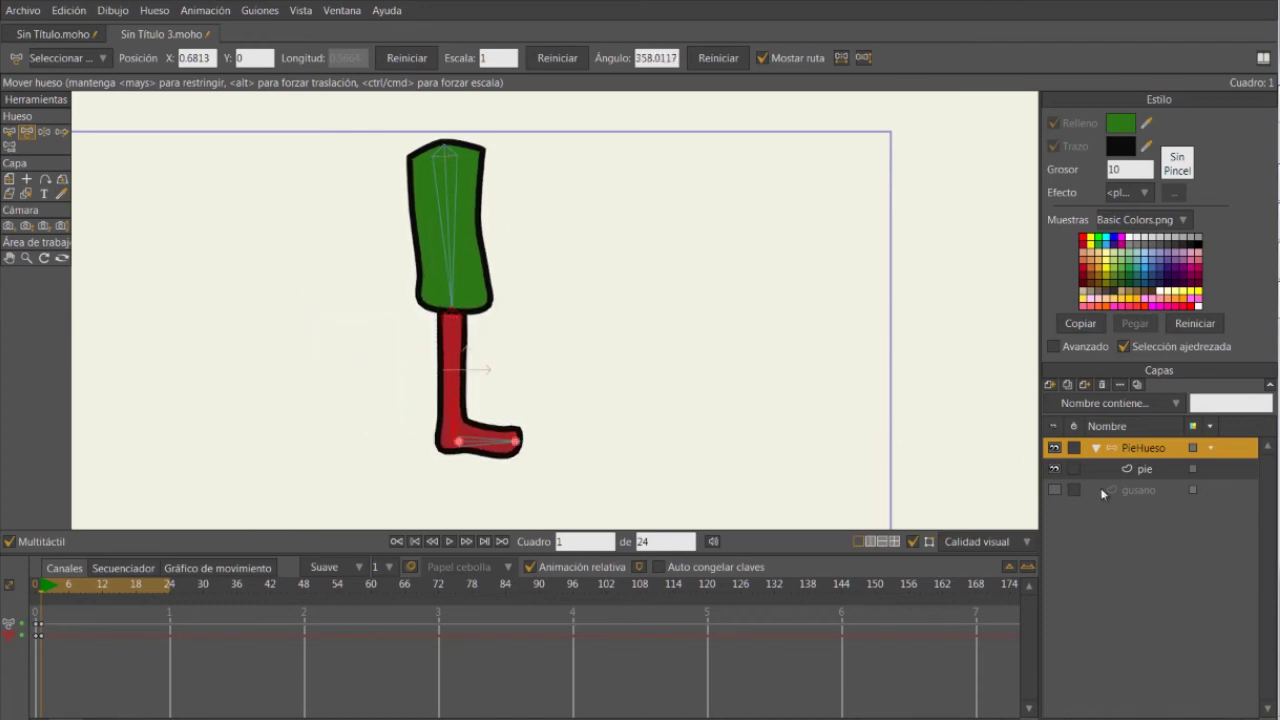
Compare the drawing tools available for the pie layer at frame 0 and at frame 14.
{"action": "left_click", "coordinate": [1133, 470]}
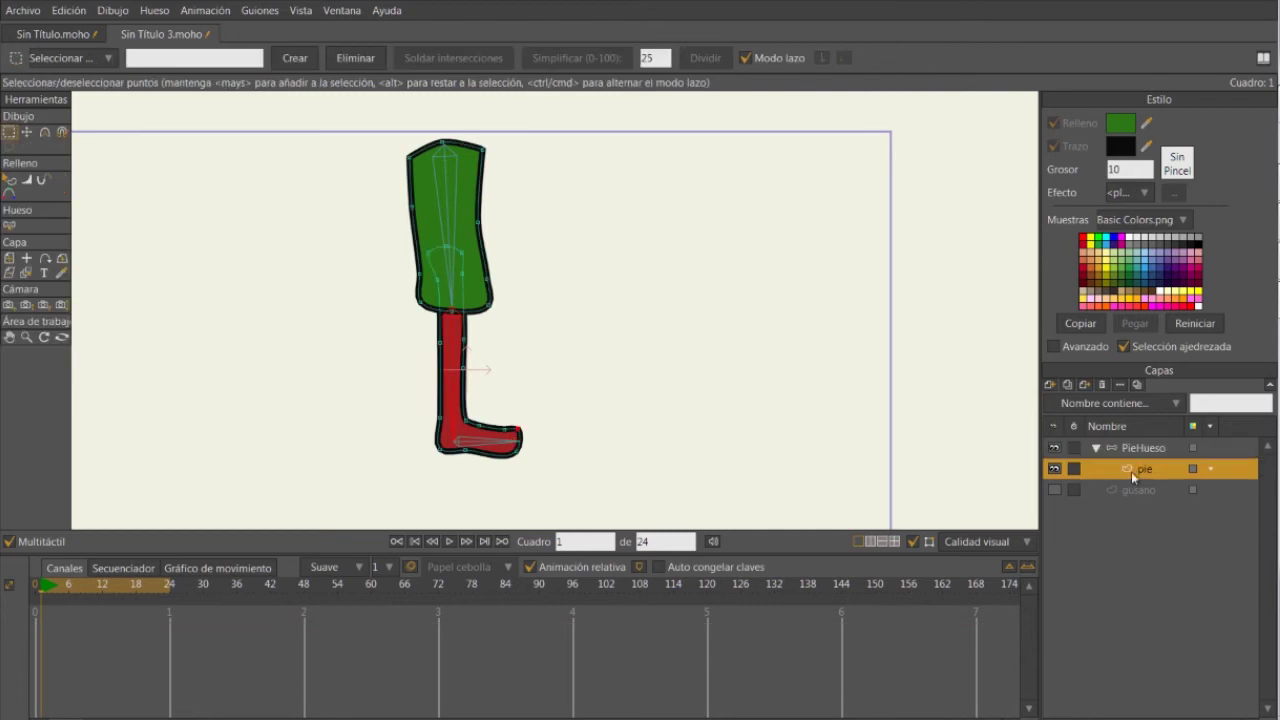
{"action": "left_click", "coordinate": [35, 589]}
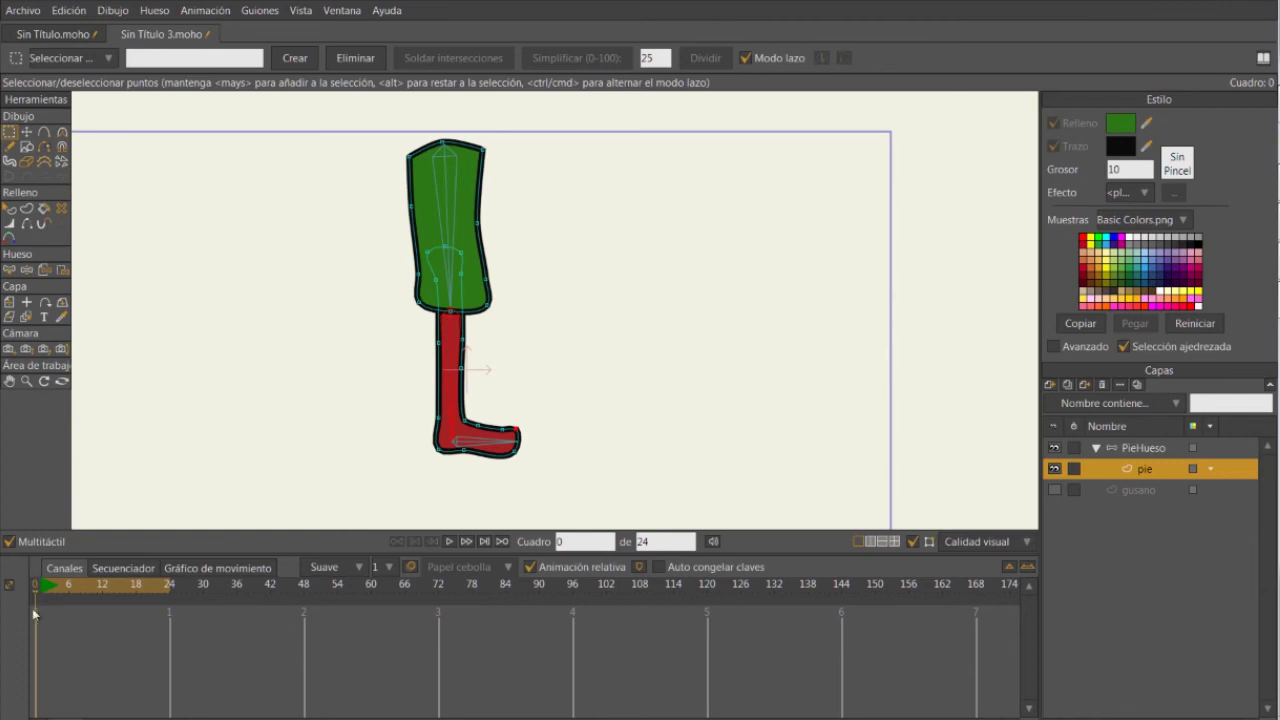
{"action": "left_click", "coordinate": [113, 585]}
{"action": "left_click_drag", "start_coordinate": [712, 242], "coordinate": [640, 396]}
{"action": "mouse_move", "coordinate": [645, 285]}
{"action": "left_mouse_down"}
{"action": "mouse_move", "coordinate": [612, 340]}
{"action": "mouse_move", "coordinate": [749, 349]}
{"action": "left_mouse_up"}
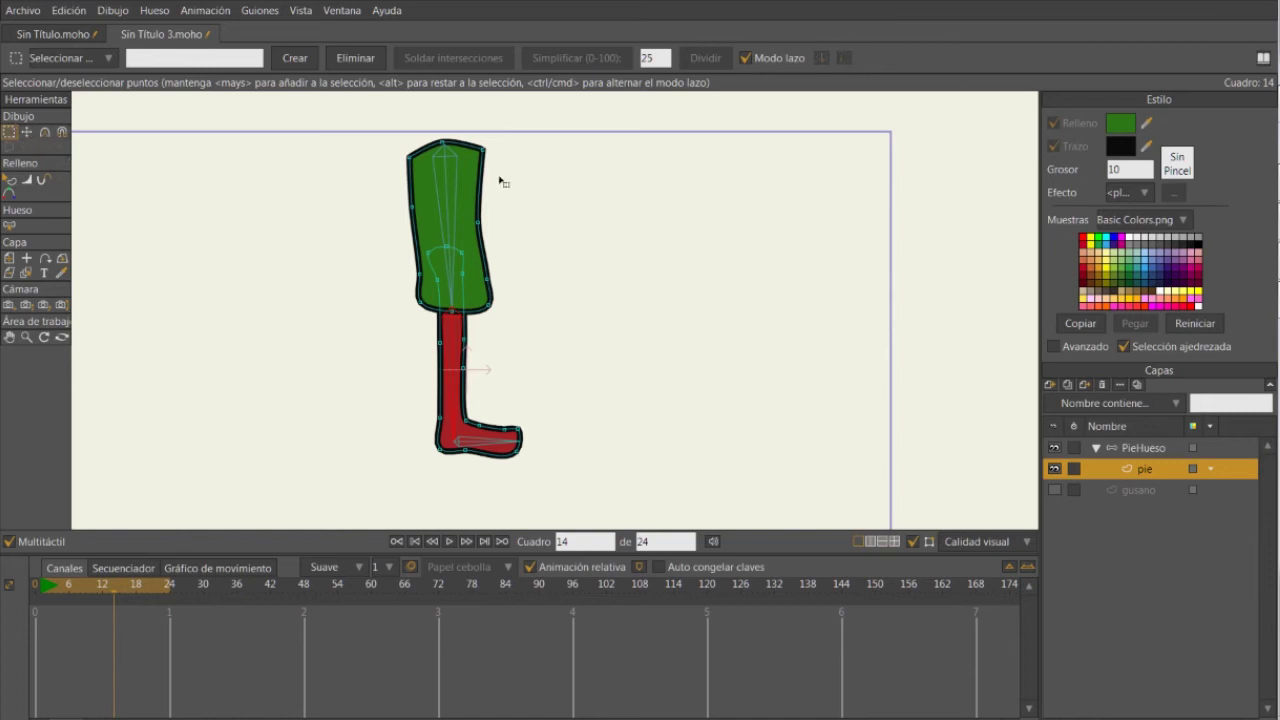
{"action": "mouse_move", "coordinate": [642, 213]}
{"action": "left_mouse_down"}
{"action": "mouse_move", "coordinate": [599, 216]}
{"action": "mouse_move", "coordinate": [614, 320]}
{"action": "left_mouse_up"}
{"action": "left_click", "coordinate": [33, 590]}
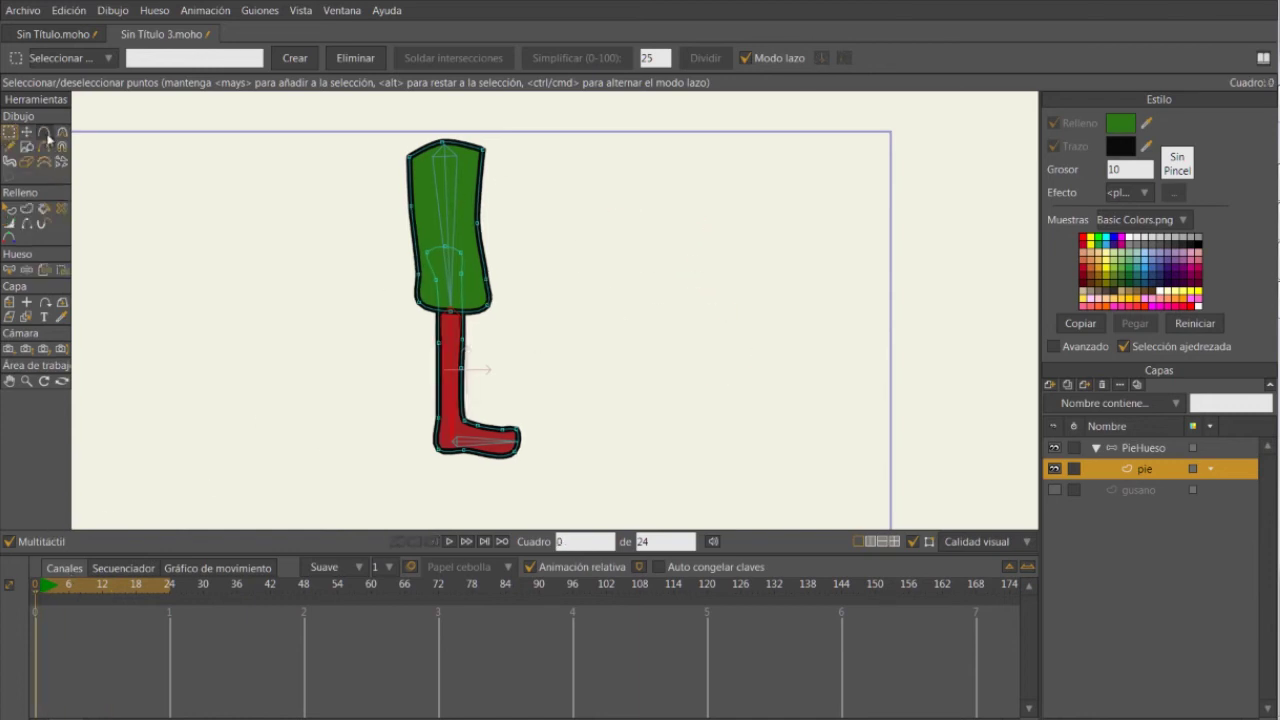
Reduce the foot bone's strength on the PieHueso layer to about 0.49 with the Bone Strength tool.
{"action": "left_click", "coordinate": [1129, 448]}
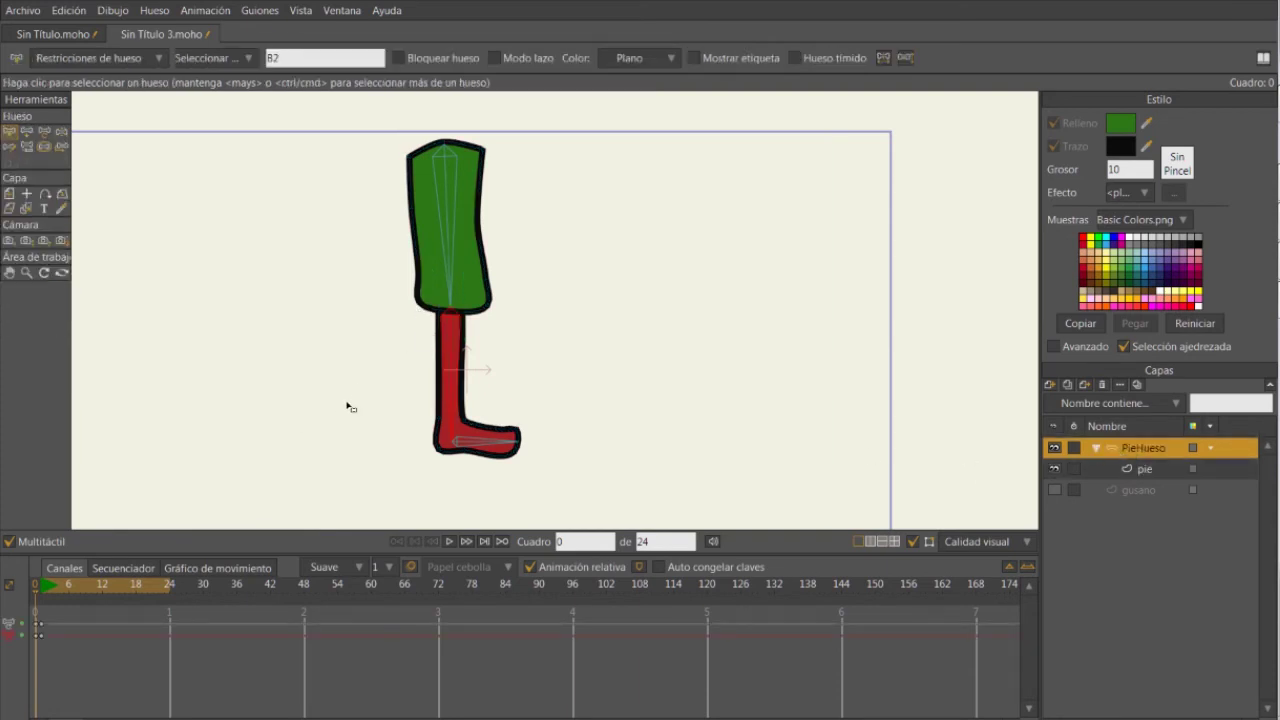
{"action": "left_click", "coordinate": [44, 146]}
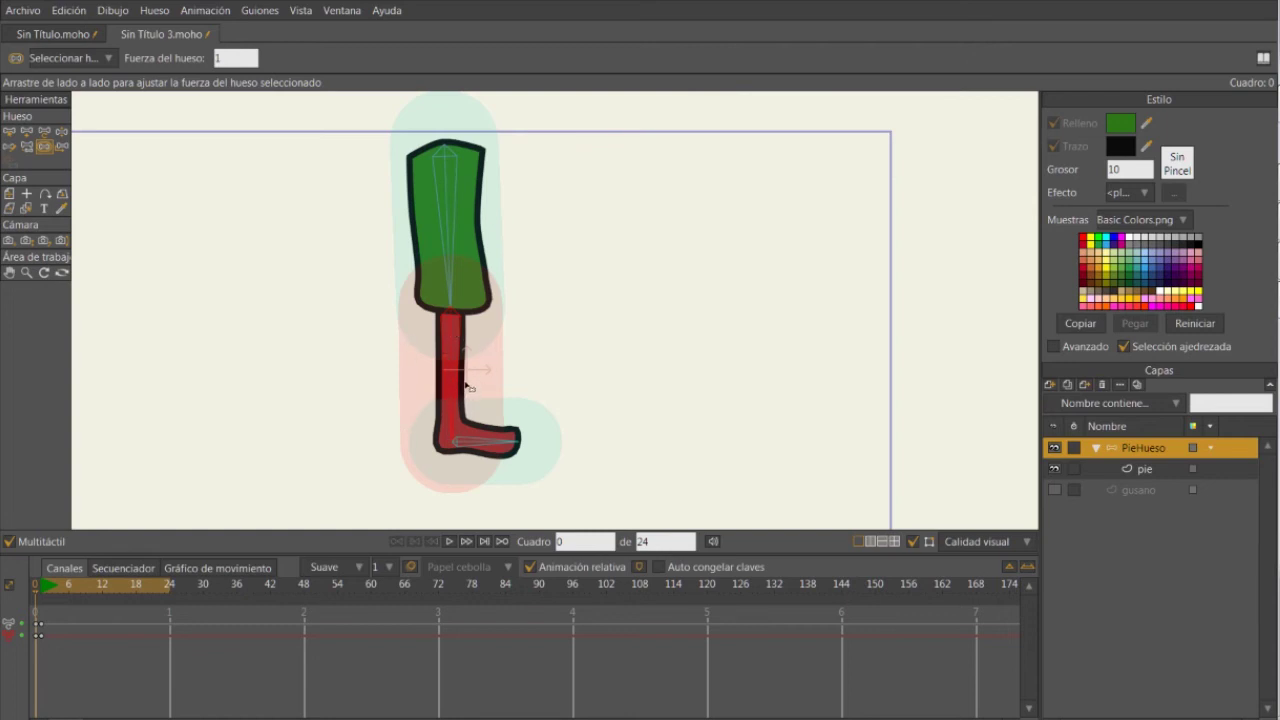
{"action": "left_click", "coordinate": [480, 447]}
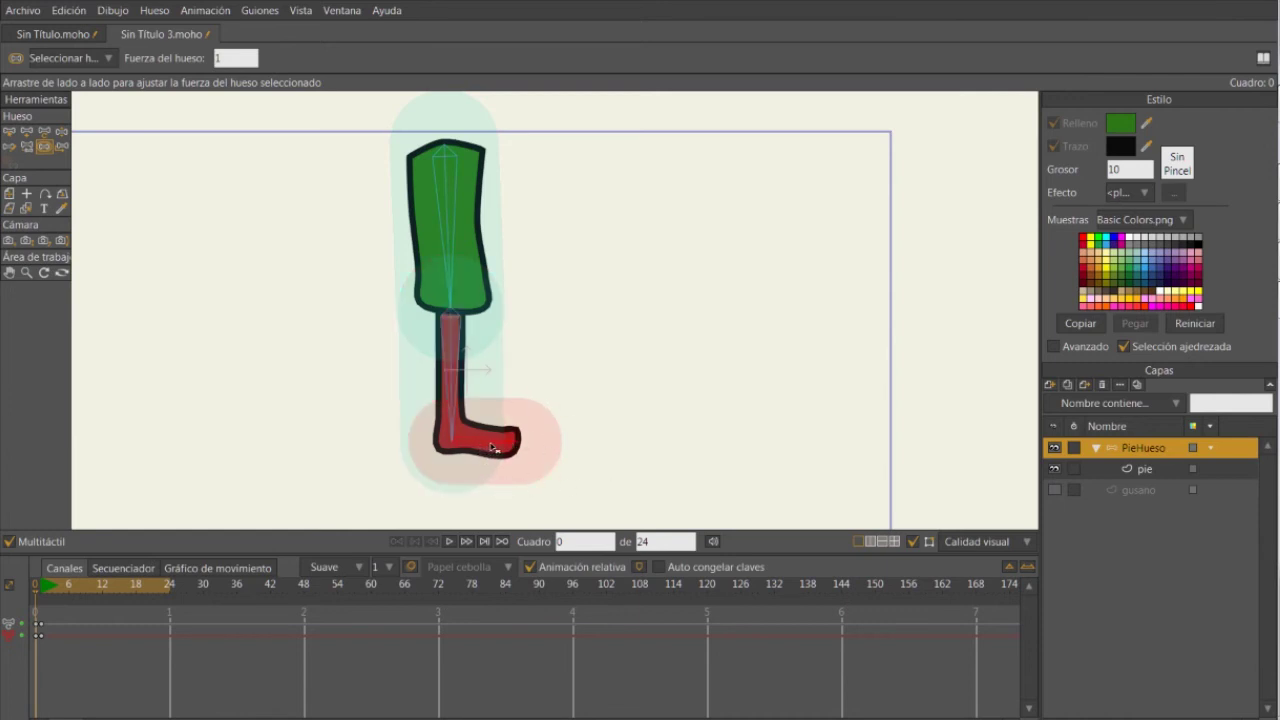
{"action": "left_click_drag", "start_coordinate": [492, 447], "coordinate": [452, 454]}
{"action": "left_click_drag", "start_coordinate": [438, 452], "coordinate": [442, 451]}
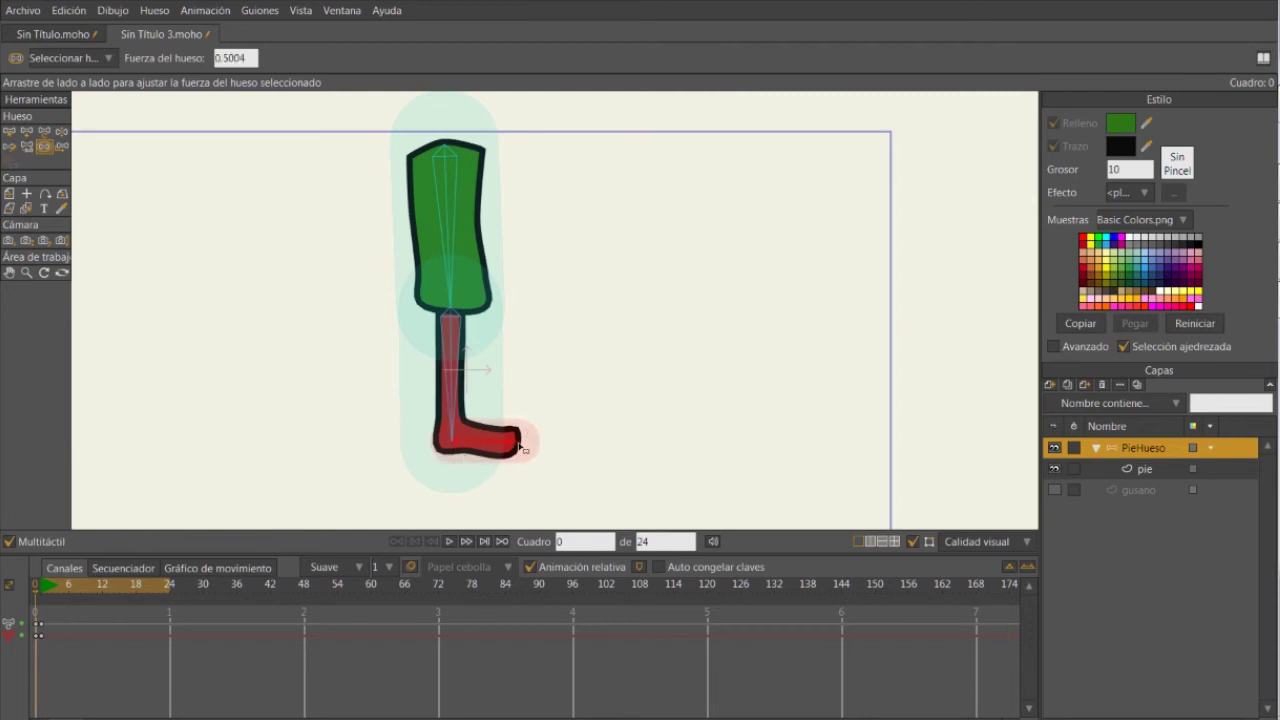
{"action": "left_click_drag", "start_coordinate": [486, 436], "coordinate": [854, 410]}
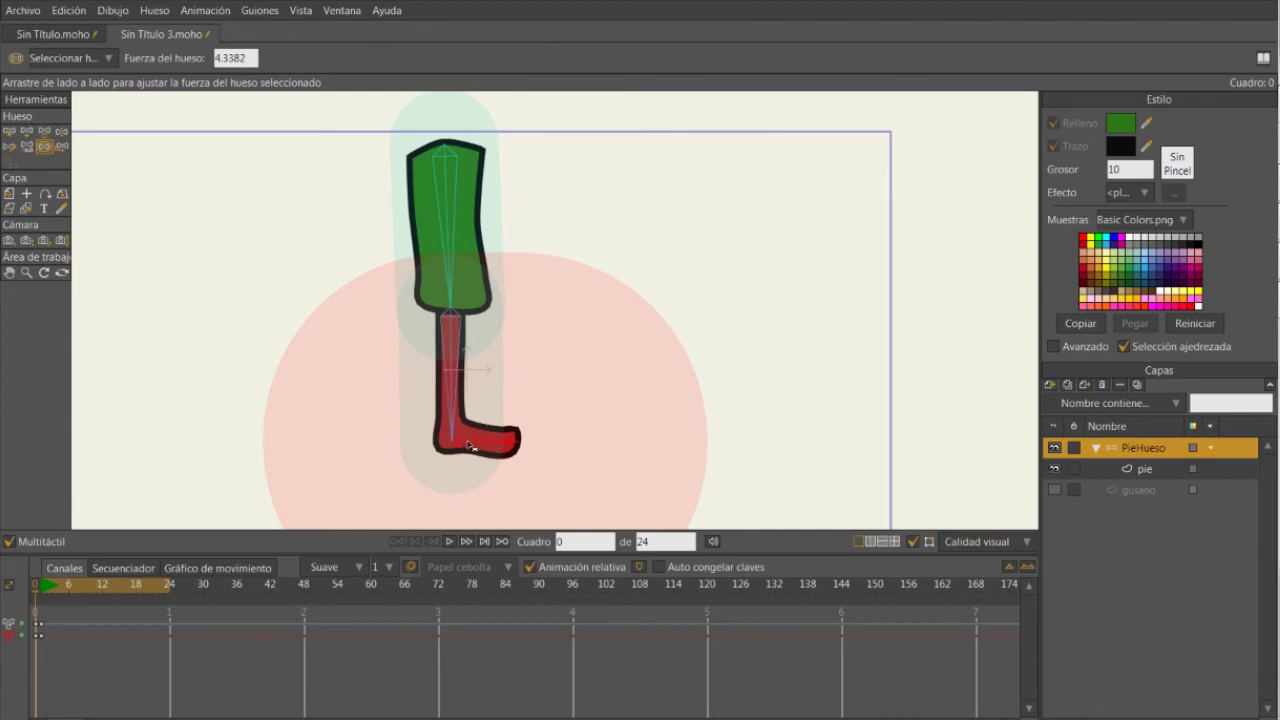
{"action": "left_click_drag", "start_coordinate": [471, 446], "coordinate": [346, 446]}
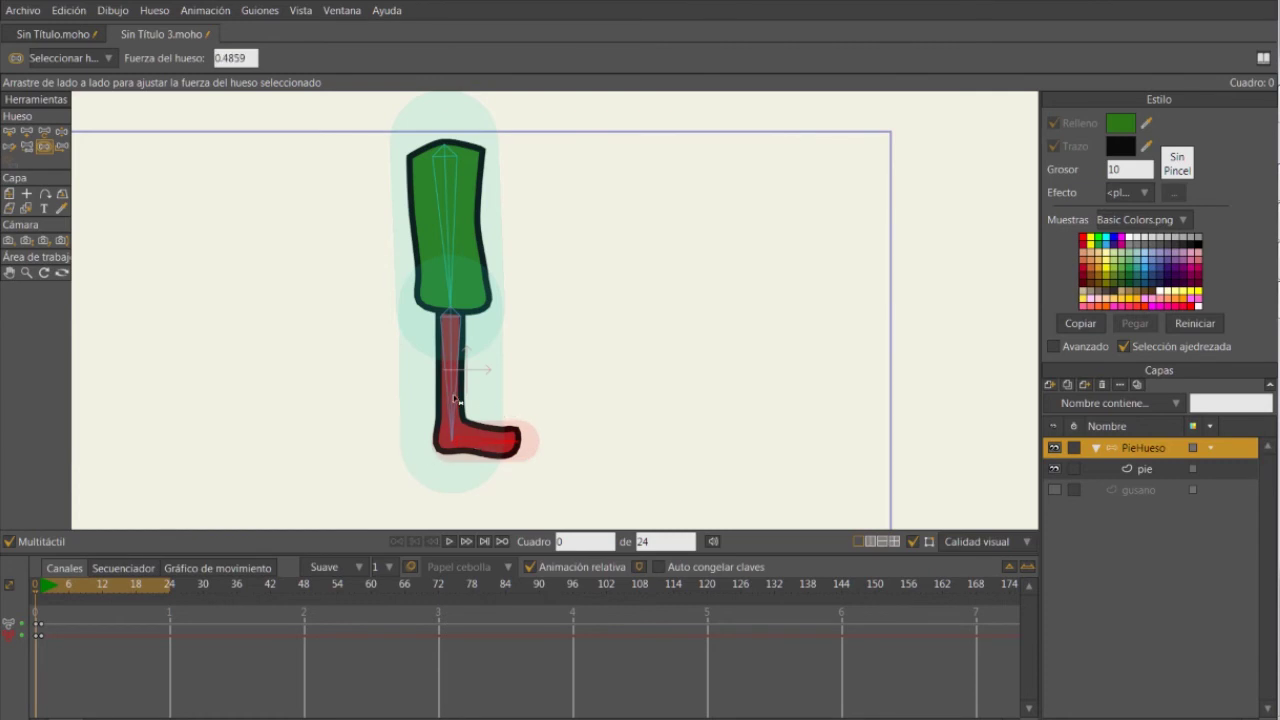
Reduce the shin bone's strength to about 0.32 and shrink the thigh bone's influence area around the green thigh.
{"action": "left_click_drag", "start_coordinate": [454, 399], "coordinate": [395, 376]}
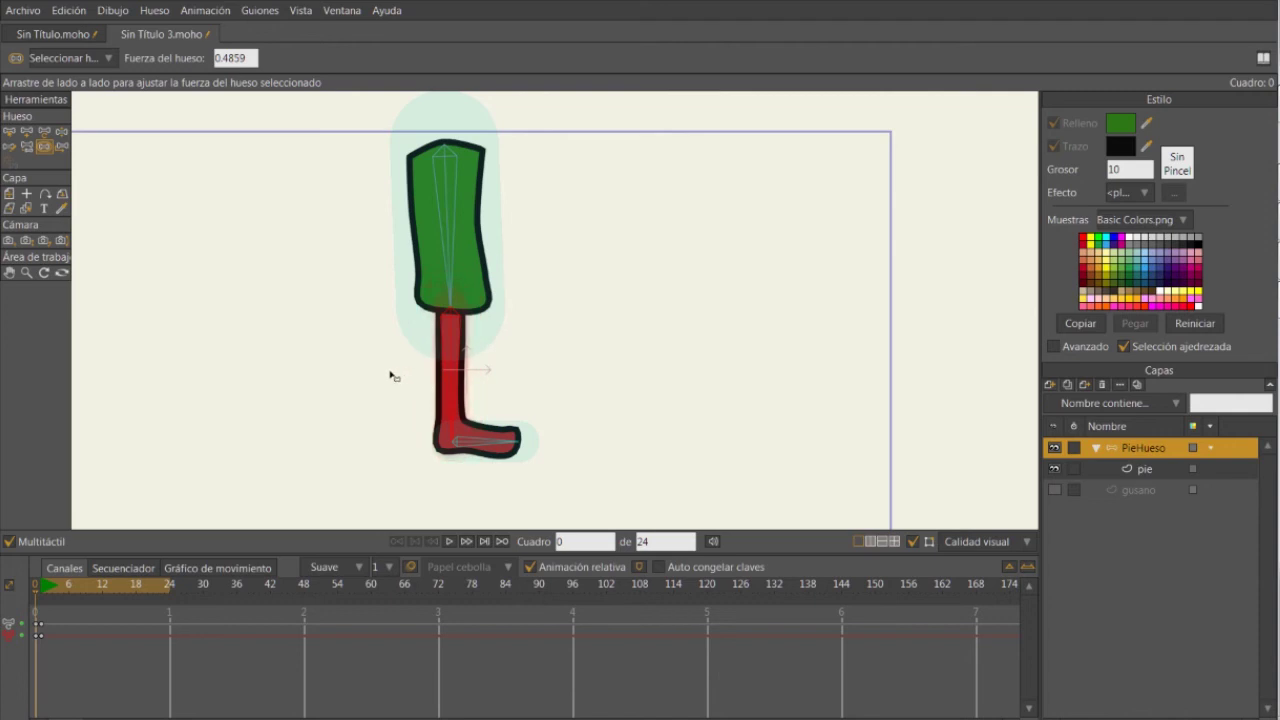
{"action": "left_click", "coordinate": [415, 203]}
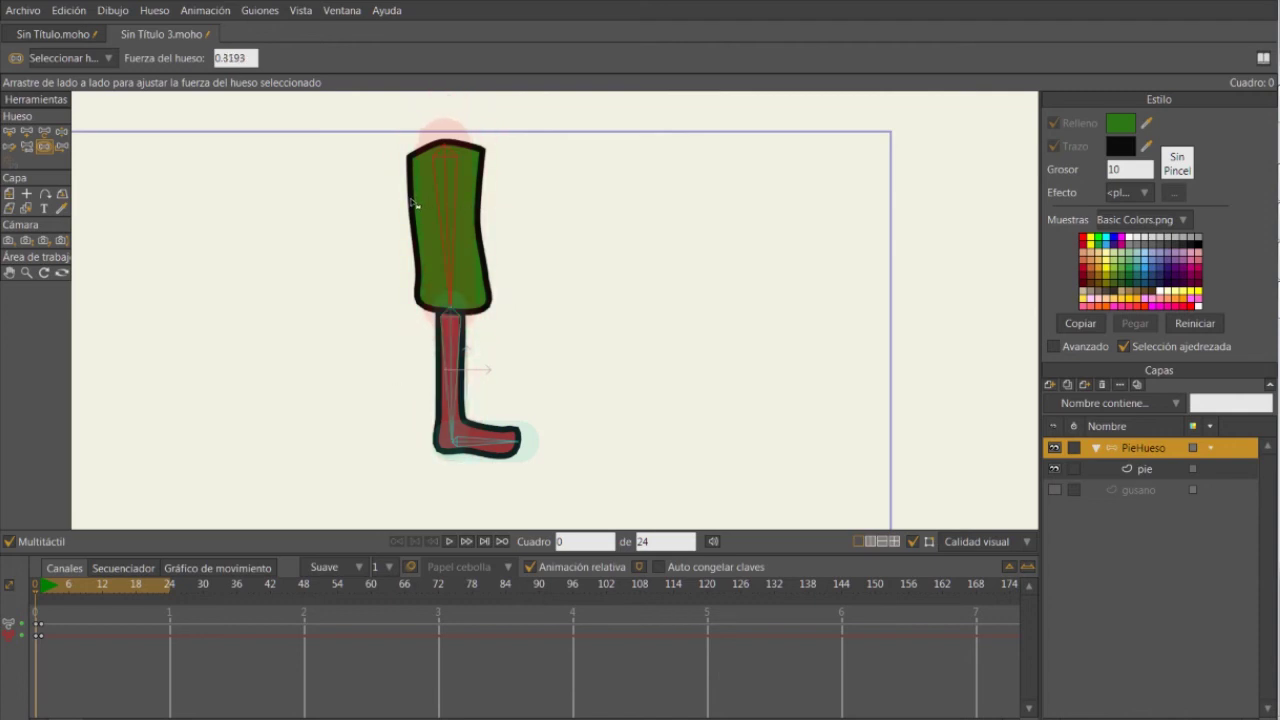
{"action": "left_click_drag", "start_coordinate": [413, 203], "coordinate": [418, 206]}
Test the knee deformation at frame 1 by repeatedly swinging the thigh bone and bending the shin bone.
{"action": "left_click", "coordinate": [44, 592]}
{"action": "key", "text": "t"}
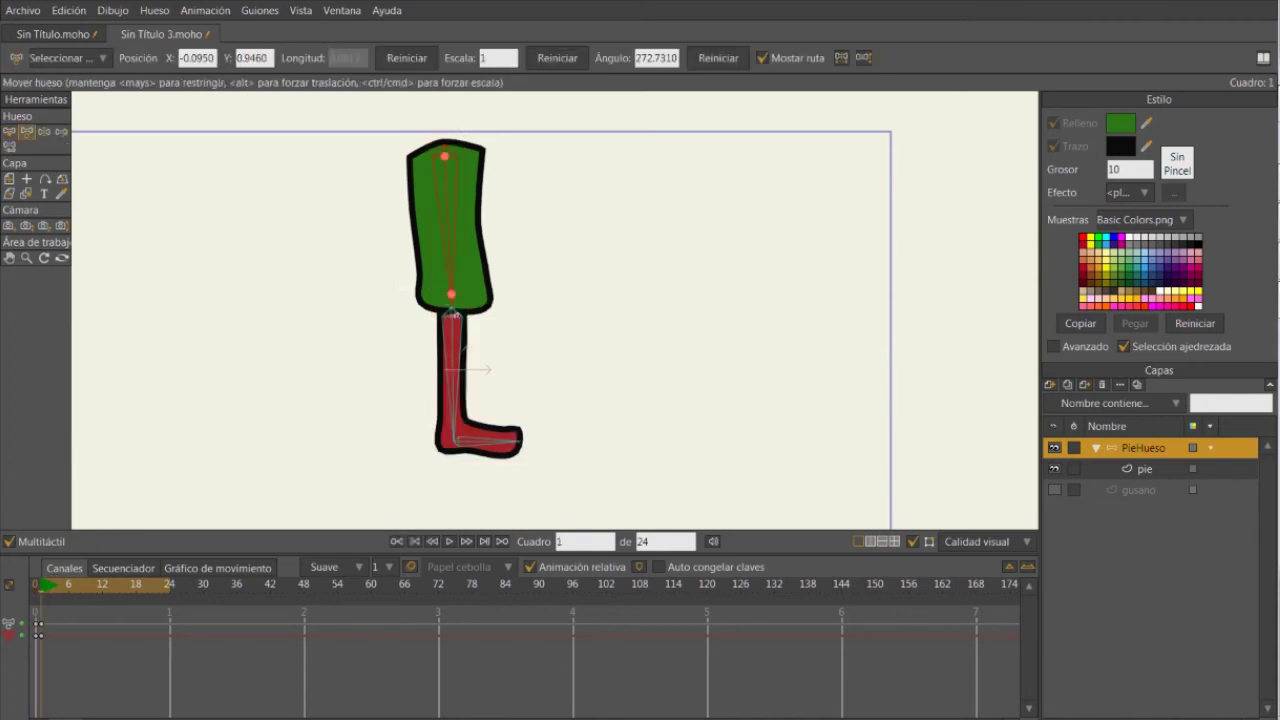
{"action": "left_click_drag", "start_coordinate": [457, 258], "coordinate": [477, 255]}
{"action": "left_click_drag", "start_coordinate": [491, 314], "coordinate": [418, 300]}
{"action": "left_click_drag", "start_coordinate": [477, 266], "coordinate": [467, 335]}
{"action": "left_click_drag", "start_coordinate": [442, 240], "coordinate": [484, 236]}
{"action": "left_click_drag", "start_coordinate": [556, 318], "coordinate": [453, 352]}
{"action": "left_click_drag", "start_coordinate": [474, 234], "coordinate": [448, 238]}
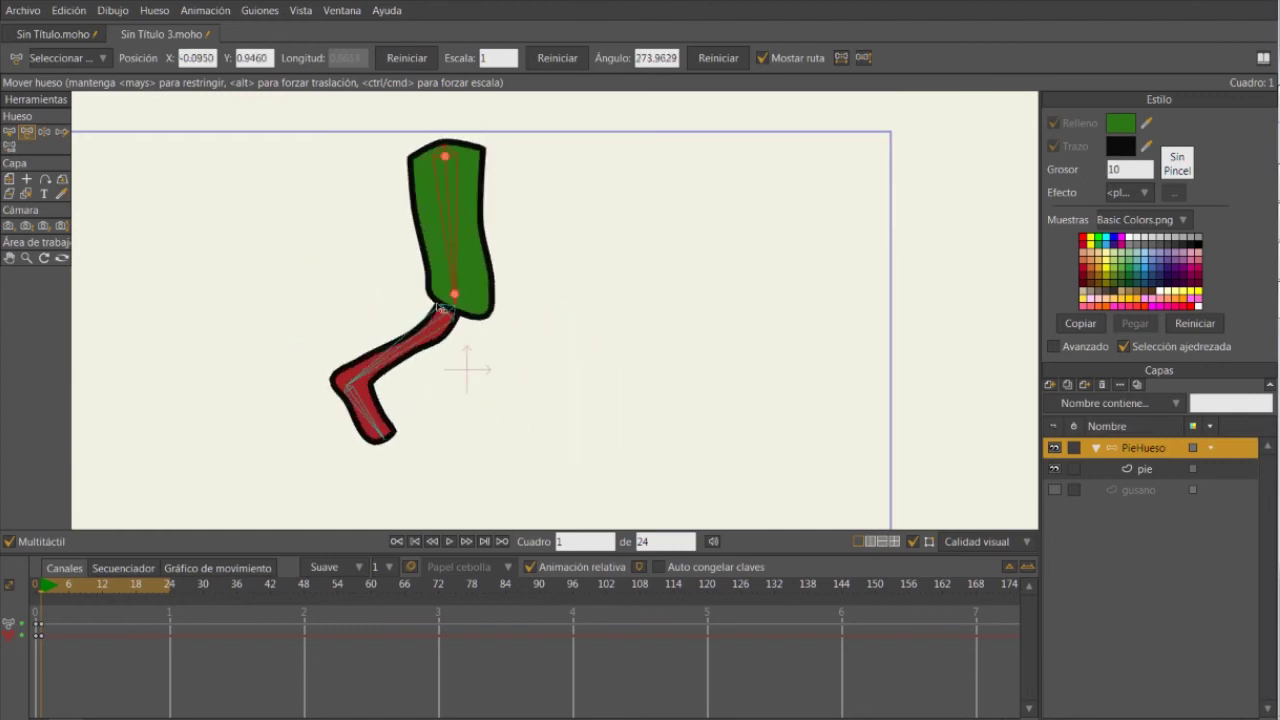
{"action": "left_click_drag", "start_coordinate": [419, 334], "coordinate": [479, 344]}
{"action": "left_click_drag", "start_coordinate": [460, 257], "coordinate": [484, 252]}
{"action": "left_click_drag", "start_coordinate": [510, 333], "coordinate": [458, 345]}
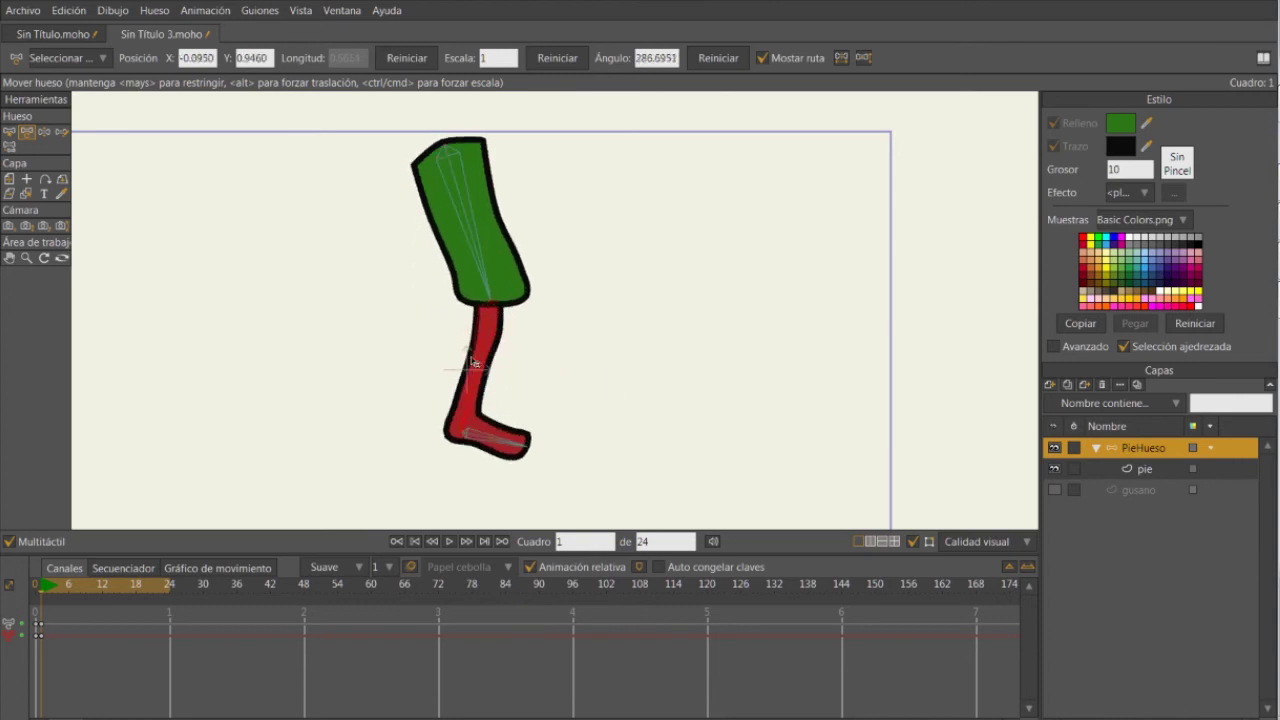
{"action": "left_click_drag", "start_coordinate": [455, 250], "coordinate": [437, 263]}
{"action": "left_click_drag", "start_coordinate": [437, 330], "coordinate": [457, 360]}
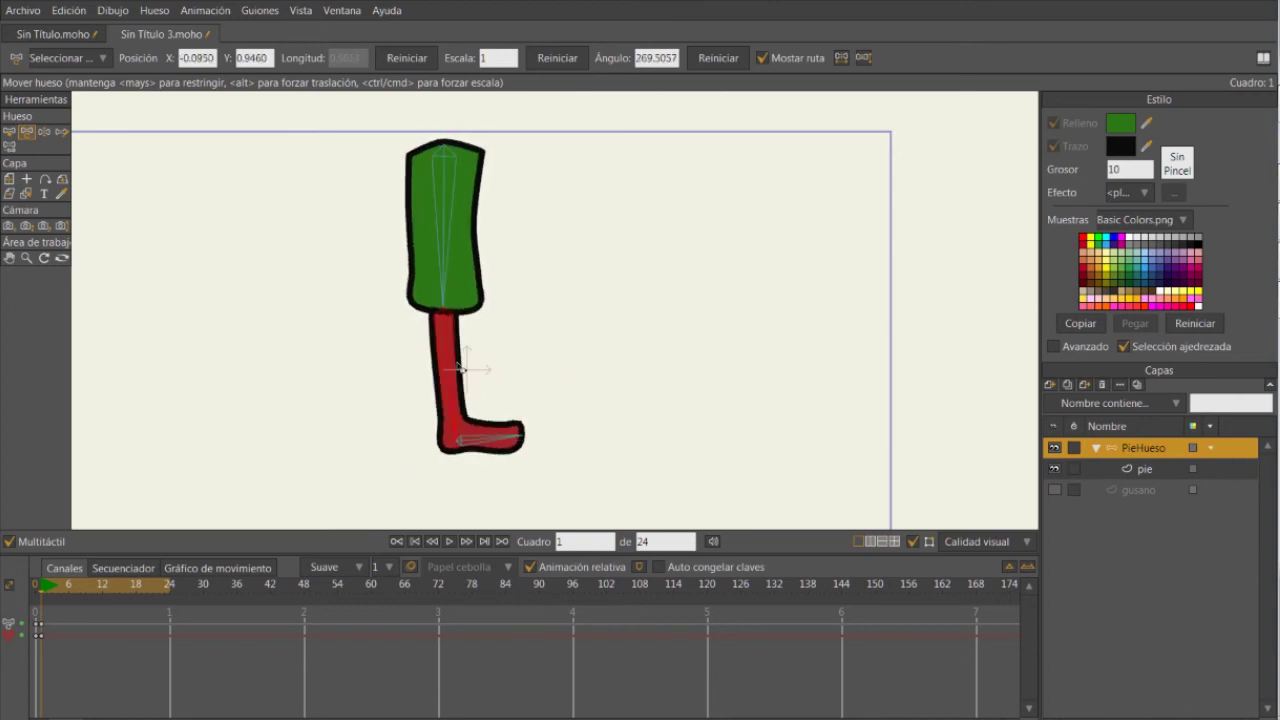
Bend the shin backward once more at frame 1, straighten the whole leg, and return to frame 0.
{"action": "left_click_drag", "start_coordinate": [449, 272], "coordinate": [464, 273]}
{"action": "left_click_drag", "start_coordinate": [474, 345], "coordinate": [358, 400]}
{"action": "left_click_drag", "start_coordinate": [455, 262], "coordinate": [465, 270]}
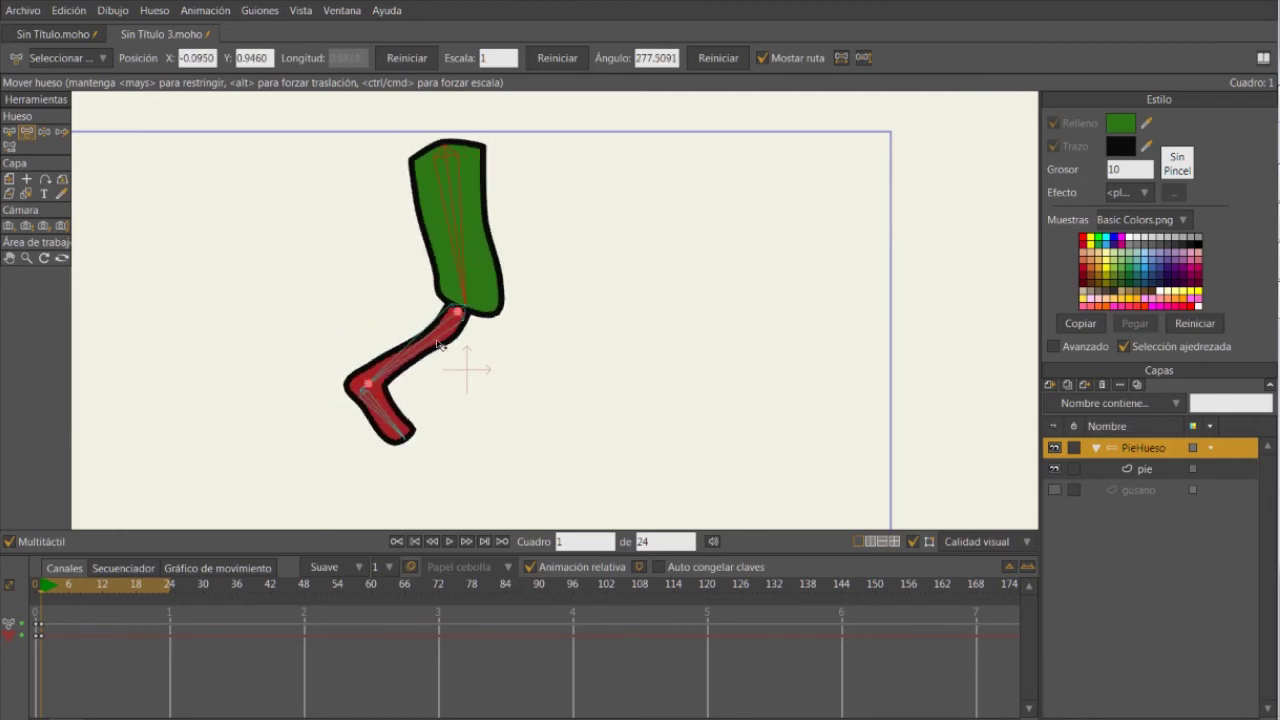
{"action": "left_click_drag", "start_coordinate": [437, 341], "coordinate": [465, 328]}
{"action": "left_click_drag", "start_coordinate": [465, 260], "coordinate": [454, 262]}
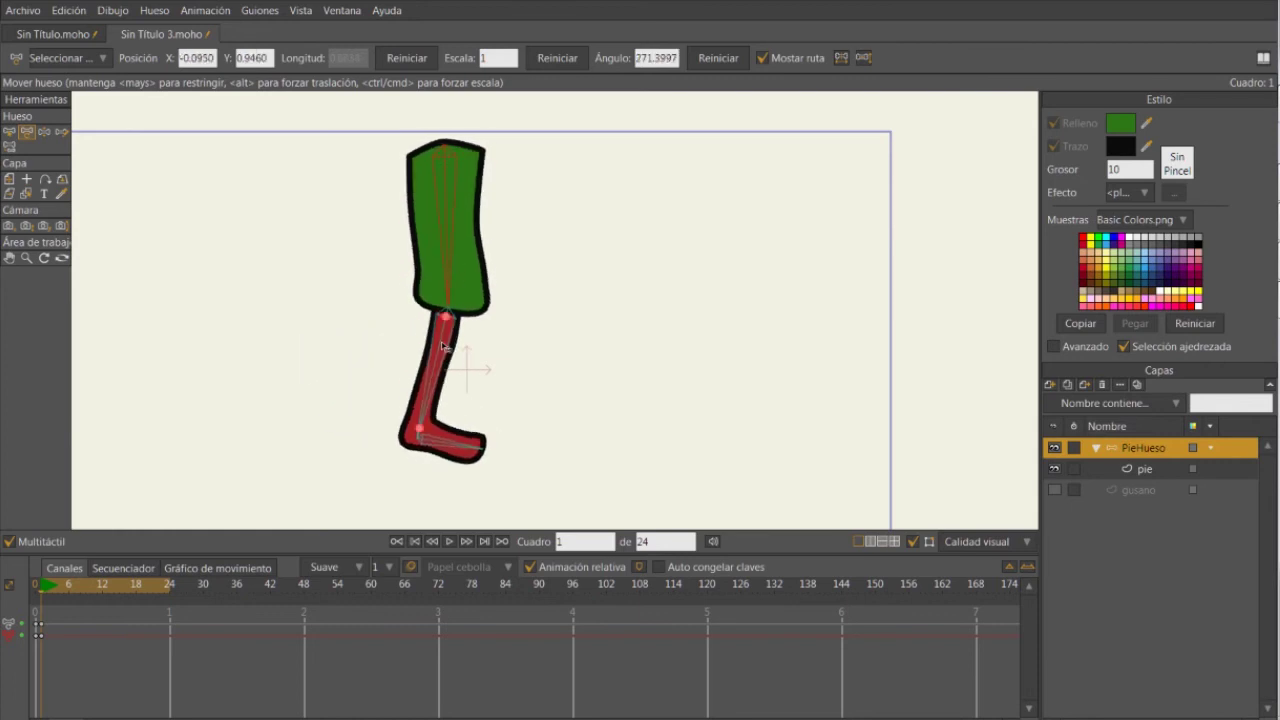
{"action": "left_click_drag", "start_coordinate": [445, 346], "coordinate": [450, 352]}
{"action": "left_click", "coordinate": [452, 262]}
{"action": "left_click_drag", "start_coordinate": [452, 262], "coordinate": [451, 270]}
{"action": "left_click", "coordinate": [444, 360]}
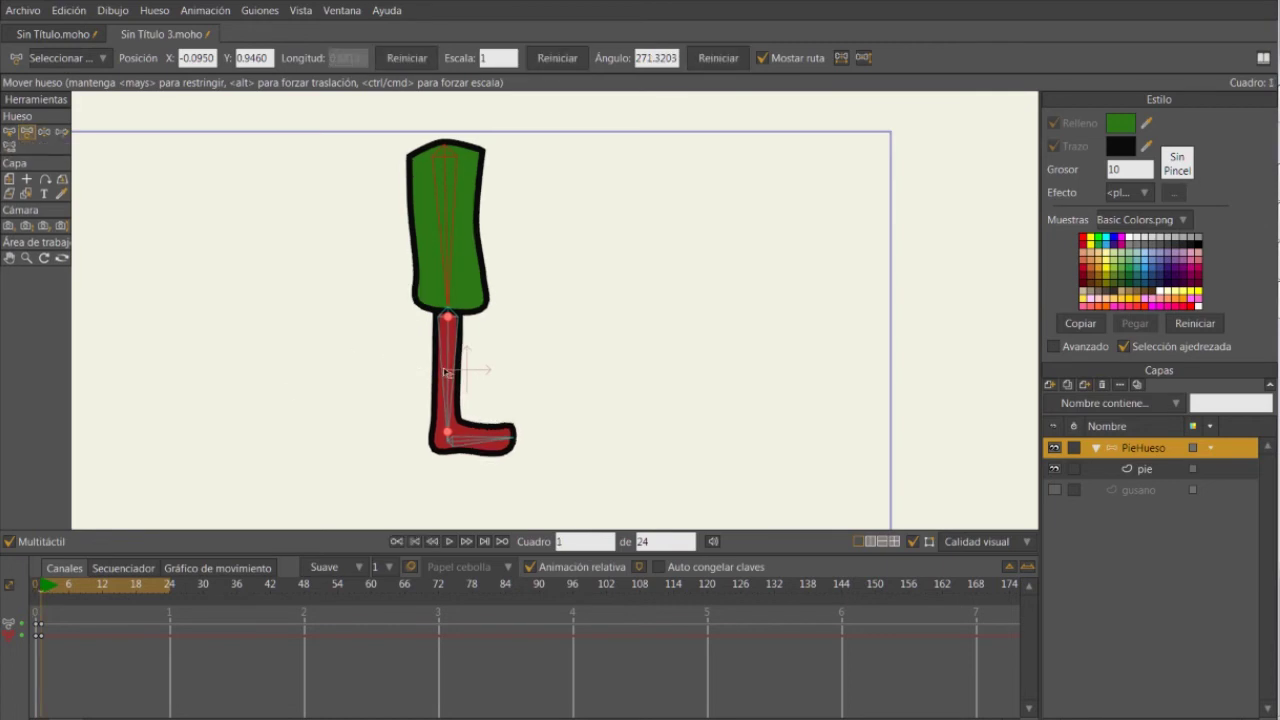
{"action": "left_click", "coordinate": [36, 588]}
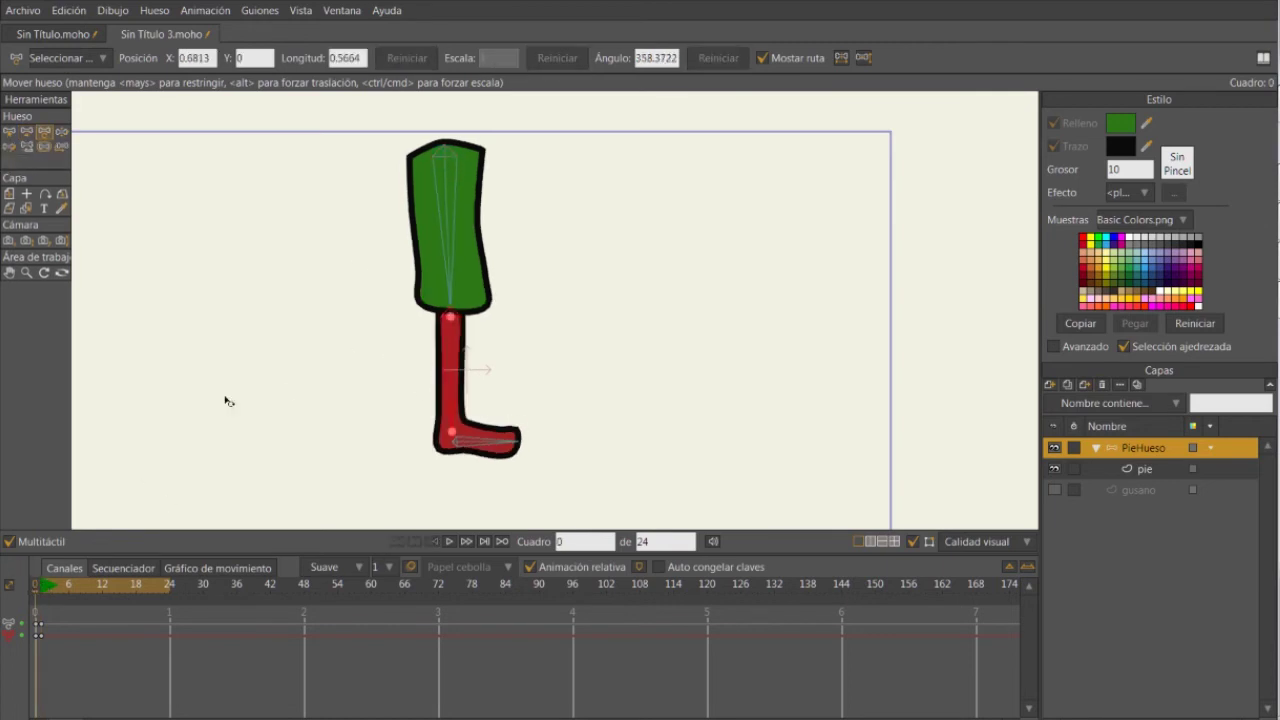
Select all points of the green thigh shape on the pie layer and cut it out of that layer.
{"action": "key", "text": "z"}
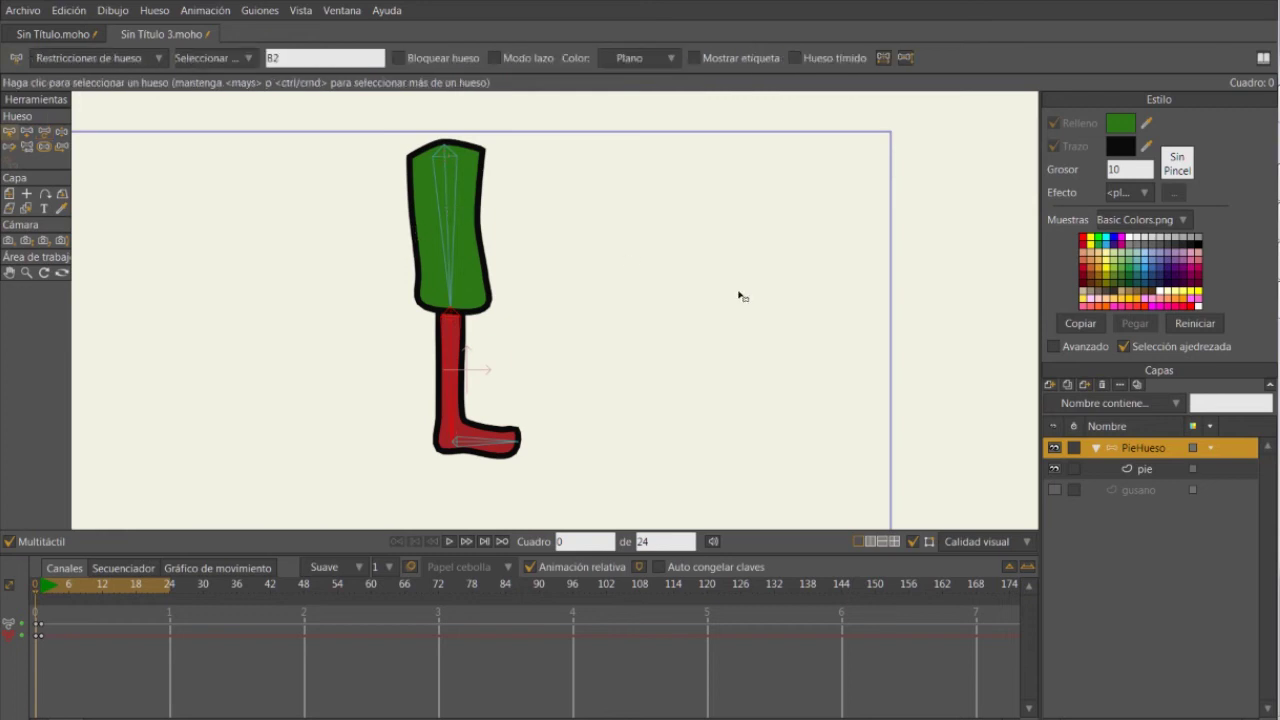
{"action": "left_click", "coordinate": [1136, 472]}
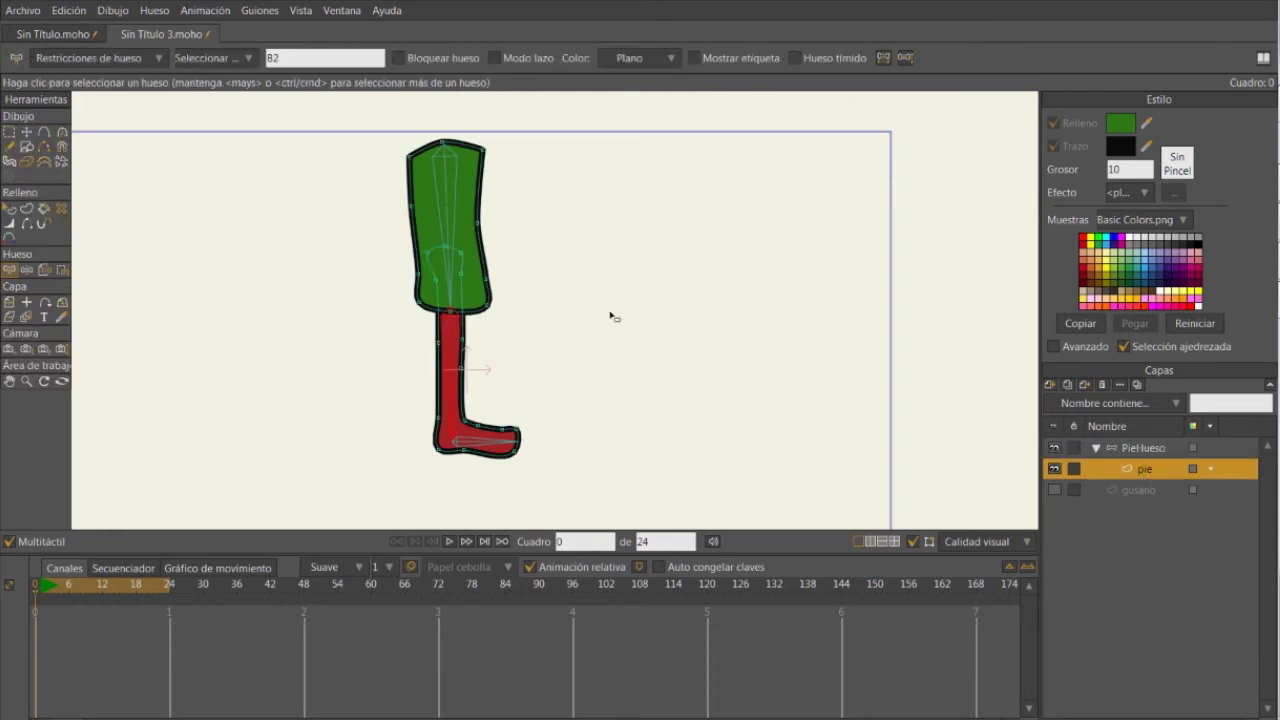
{"action": "left_click", "coordinate": [10, 132]}
{"action": "mouse_move", "coordinate": [366, 130]}
{"action": "left_mouse_down"}
{"action": "mouse_move", "coordinate": [566, 294]}
{"action": "mouse_move", "coordinate": [380, 140]}
{"action": "left_mouse_up"}
{"action": "left_click", "coordinate": [26, 132]}
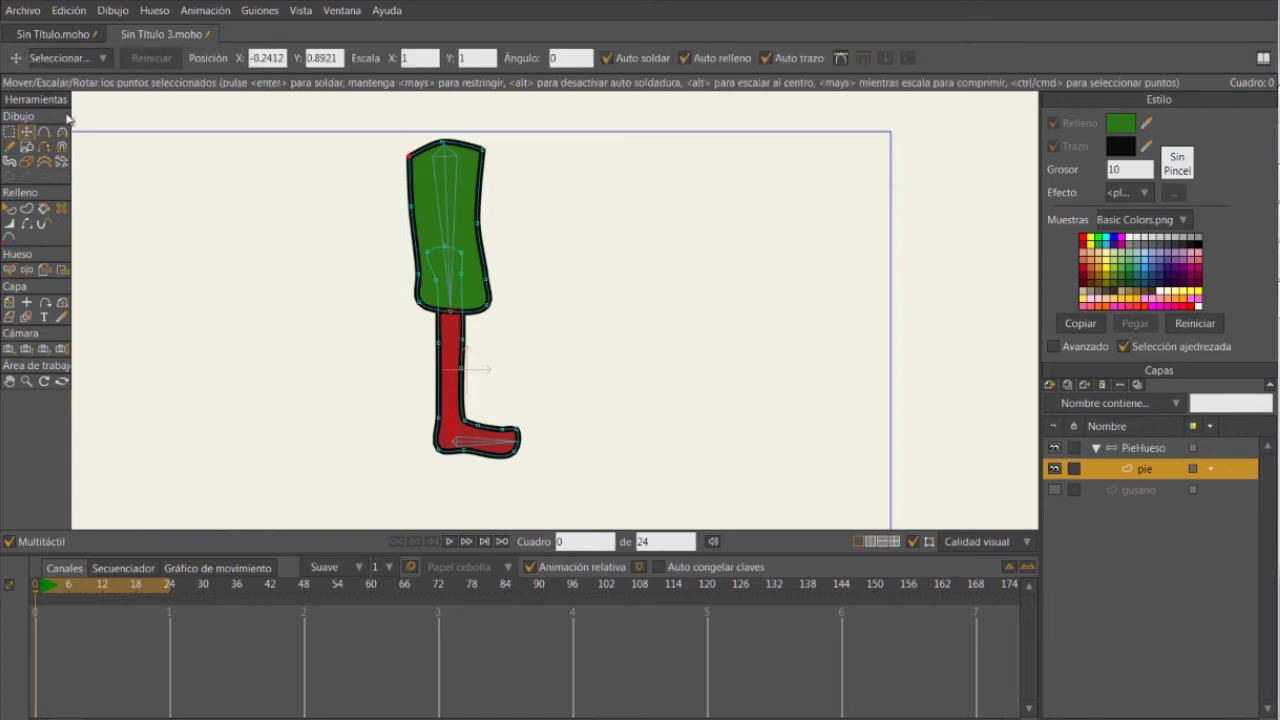
{"action": "double_click", "coordinate": [416, 187]}
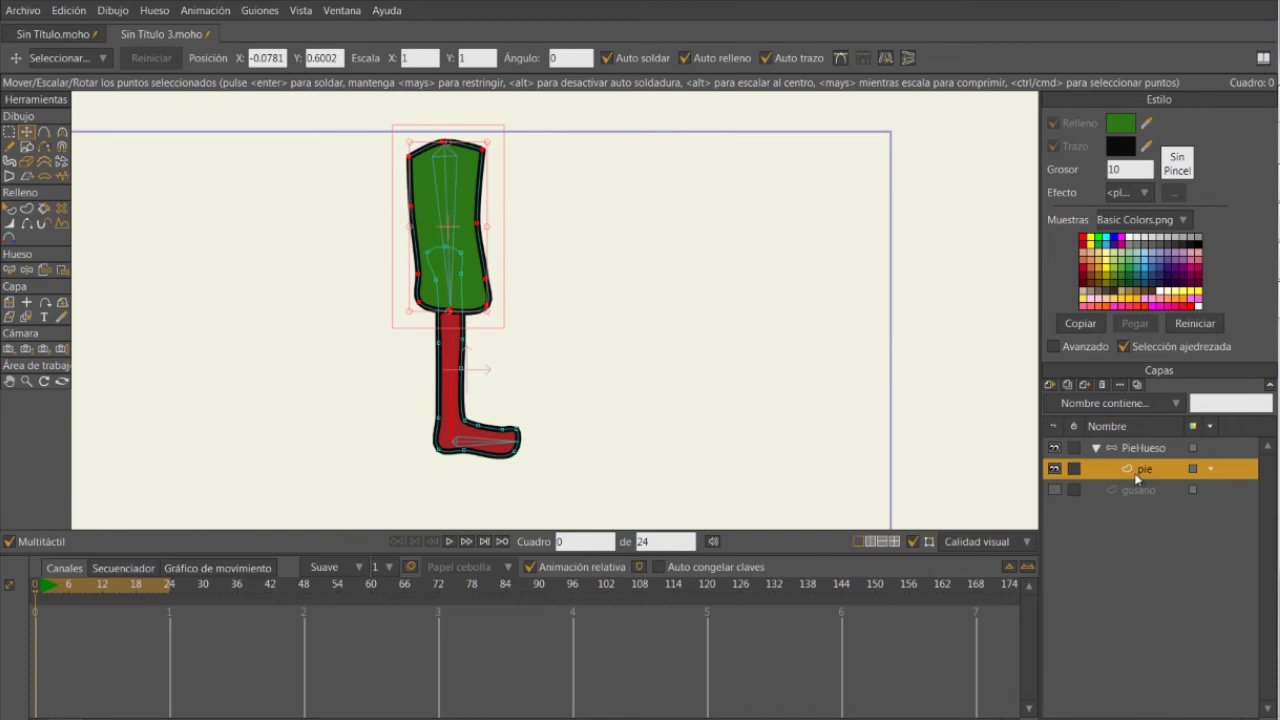
{"action": "key", "text": "Delete"}
Add a new vector layer named Pantalon inside PieHueso and paste the green thigh shape into it.
{"action": "left_click", "coordinate": [1064, 390]}
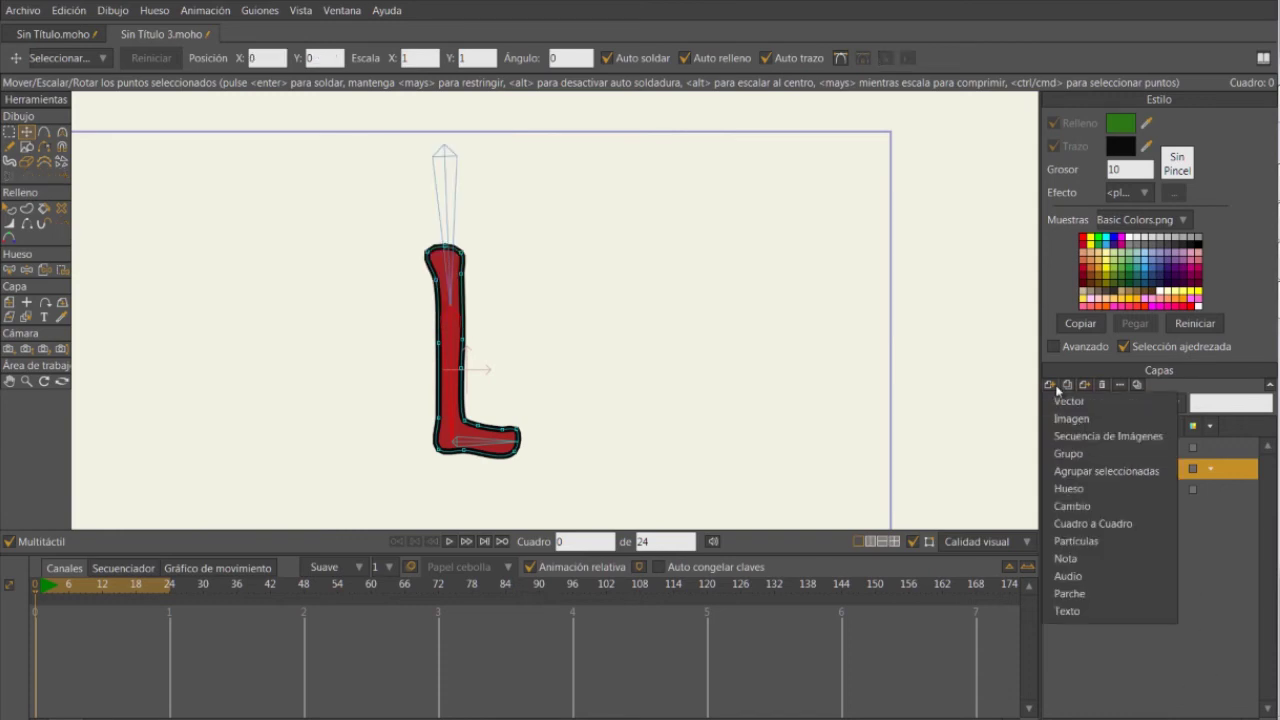
{"action": "left_click", "coordinate": [1064, 398]}
{"action": "double_click", "coordinate": [1152, 469]}
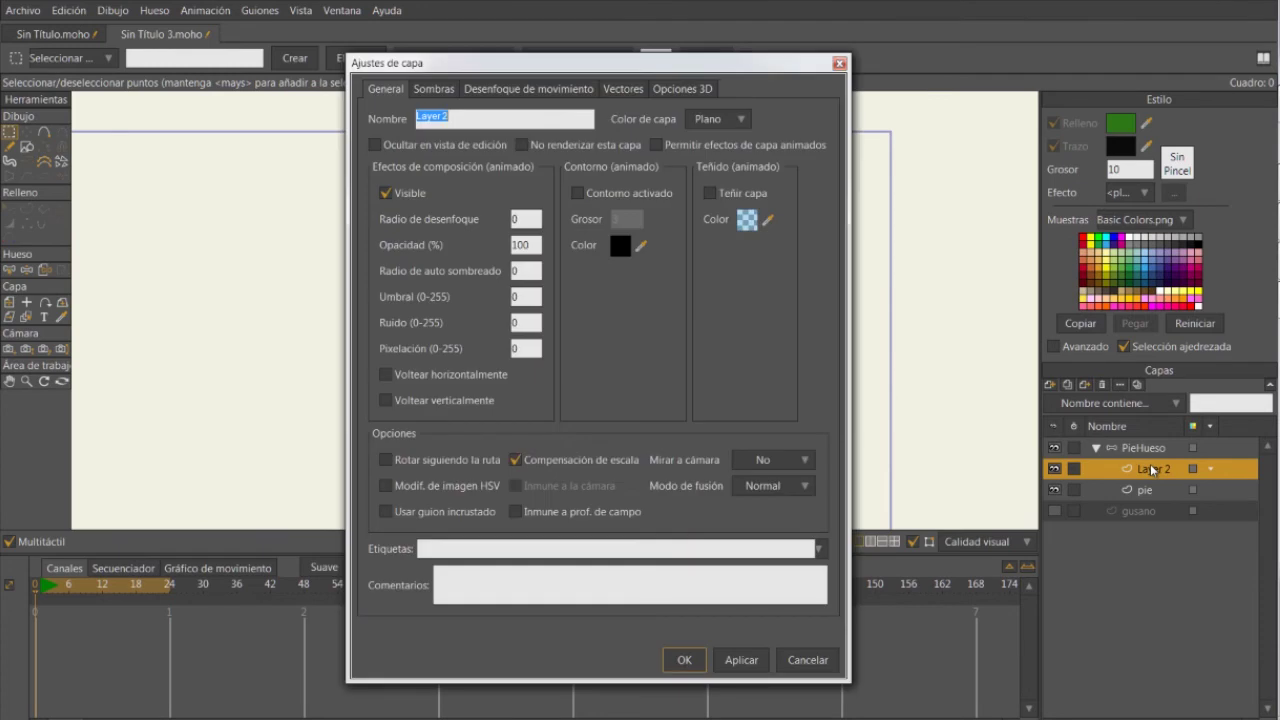
{"action": "type", "text": "Pantalon"}
{"action": "key", "text": "Return"}
{"action": "key", "text": "ctrl+v"}
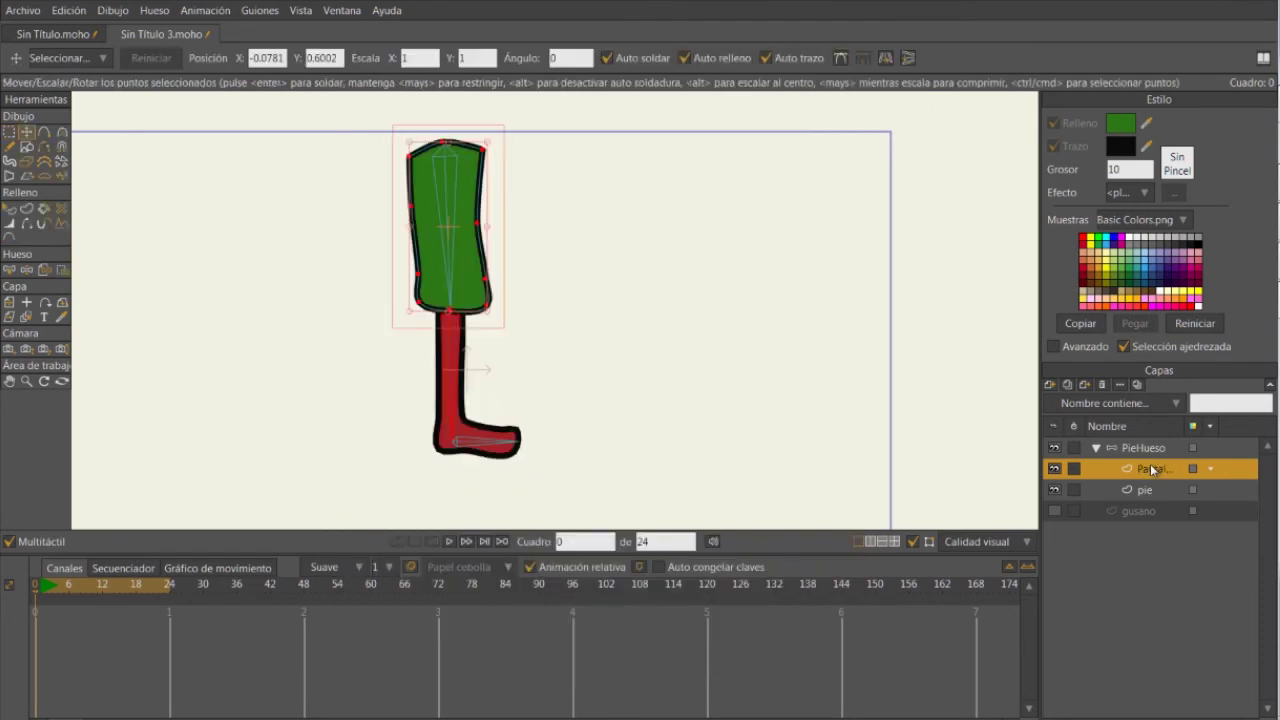
Check the layer separation by deleting the green thigh from the Pantalon layer, and undo the deletion.
{"action": "left_click", "coordinate": [1150, 490]}
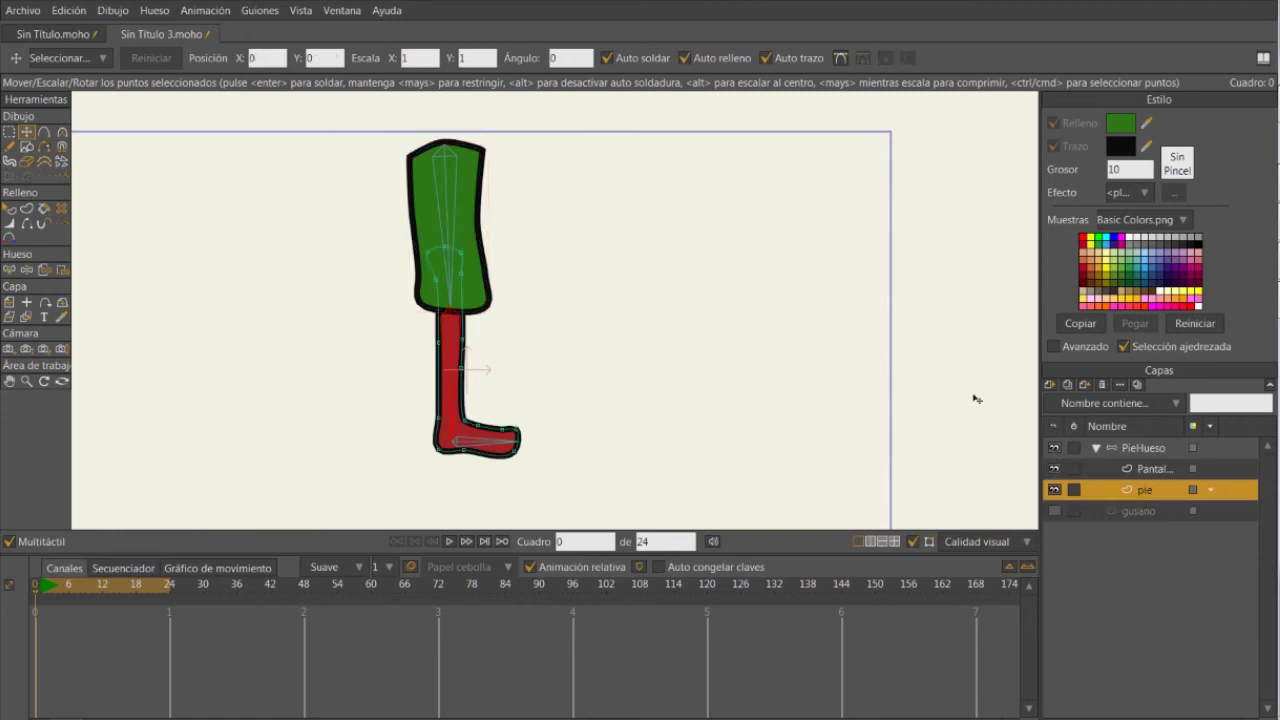
{"action": "left_click", "coordinate": [1167, 476]}
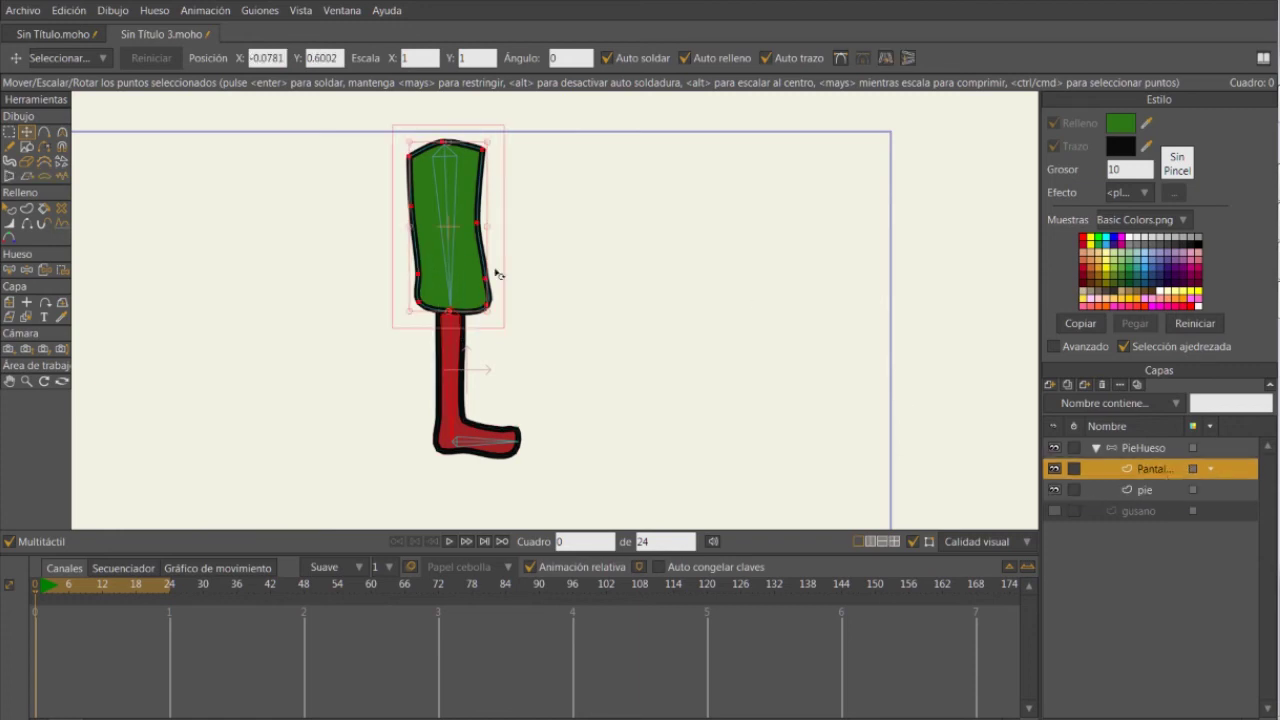
{"action": "key", "text": "Delete"}
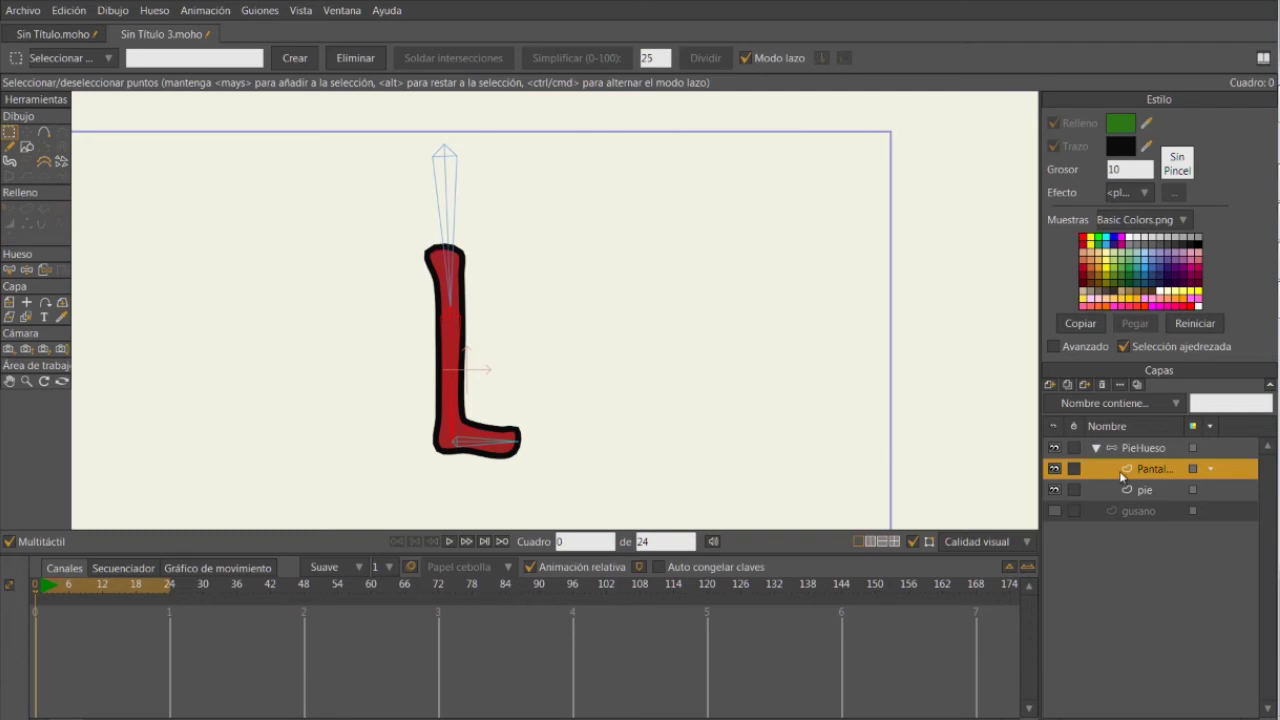
{"action": "key", "text": "ctrl+z"}
{"action": "key", "text": "t"}
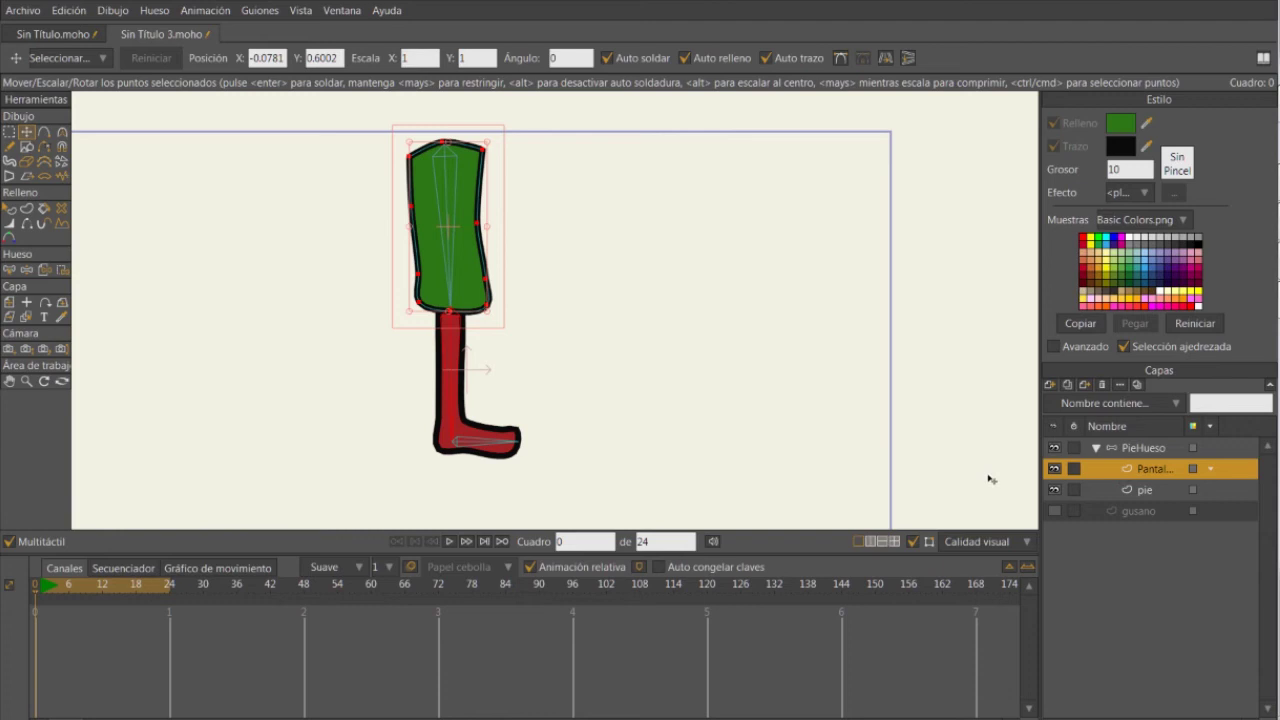
Reshape the red leg's upper end on the pie layer into a narrow rounded cap hidden inside the green thigh's lower part.
{"action": "left_click", "coordinate": [1160, 488]}
{"action": "scroll", "coordinate": [452, 262], "scroll_direction": "up", "scroll_amount": 3}
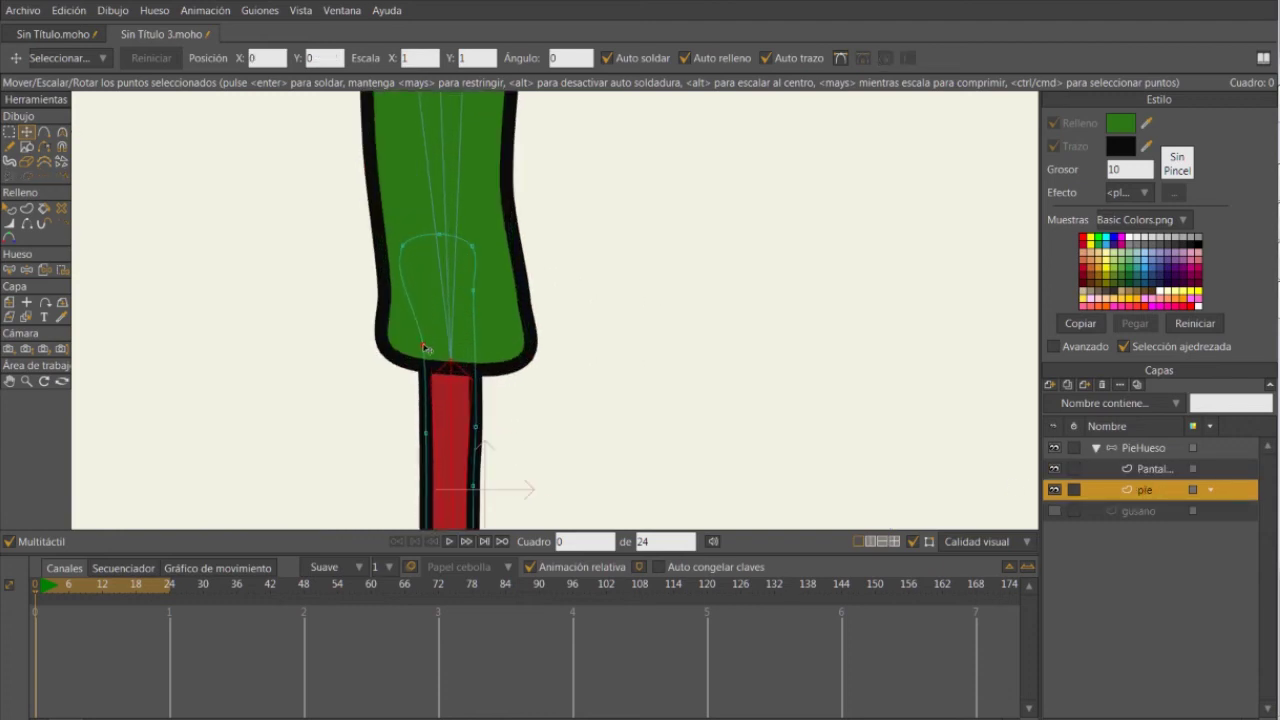
{"action": "left_click", "coordinate": [471, 349]}
{"action": "mouse_move", "coordinate": [477, 356]}
{"action": "left_mouse_down"}
{"action": "mouse_move", "coordinate": [477, 291]}
{"action": "mouse_move", "coordinate": [474, 329]}
{"action": "mouse_move", "coordinate": [439, 288]}
{"action": "mouse_move", "coordinate": [443, 316]}
{"action": "mouse_move", "coordinate": [463, 315]}
{"action": "mouse_move", "coordinate": [481, 355]}
{"action": "left_mouse_up"}
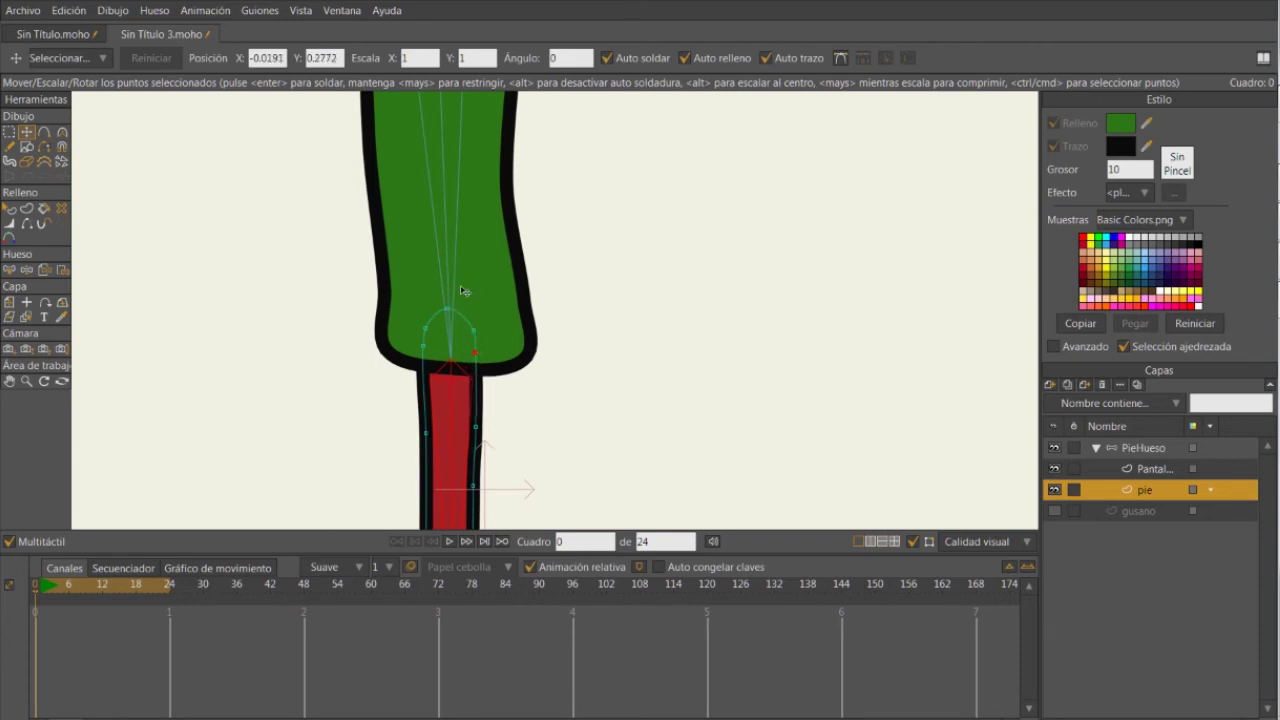
{"action": "scroll", "coordinate": [481, 204], "scroll_direction": "down", "scroll_amount": 2}
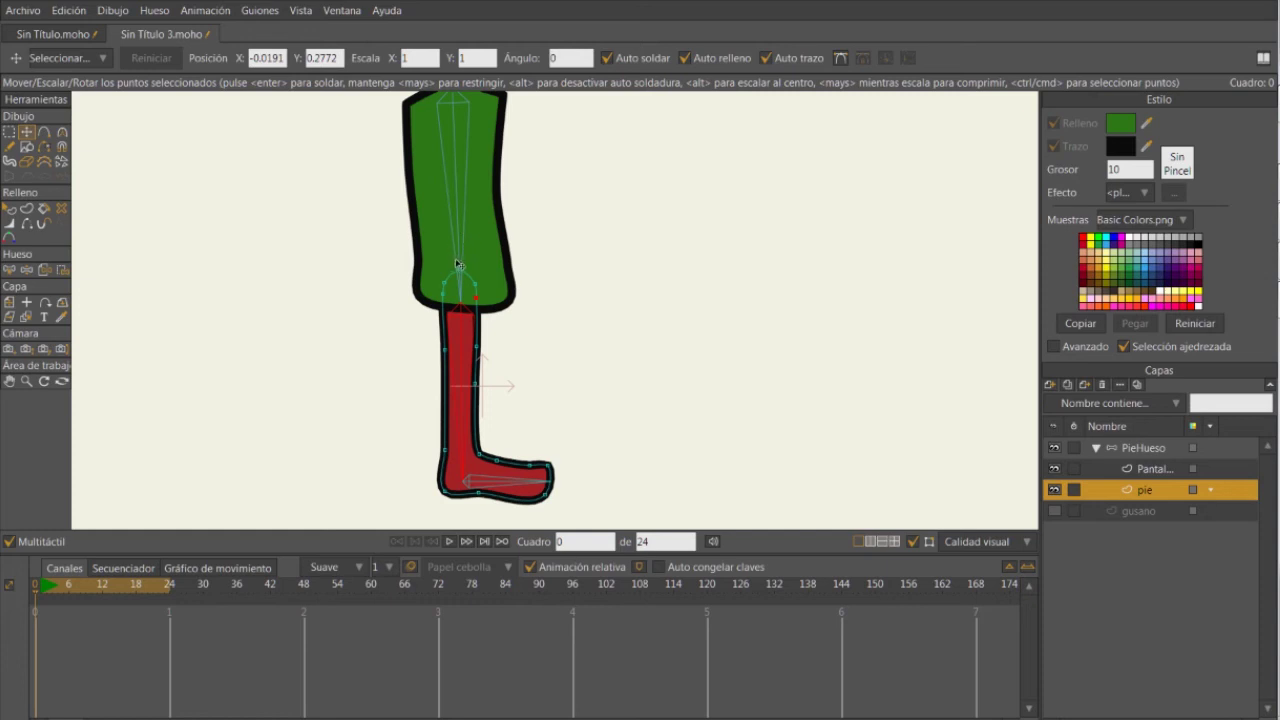
{"action": "left_click_drag", "start_coordinate": [460, 269], "coordinate": [459, 254]}
{"action": "left_click", "coordinate": [479, 284]}
{"action": "left_click", "coordinate": [457, 257]}
{"action": "scroll", "coordinate": [460, 262], "scroll_direction": "up", "scroll_amount": 3}
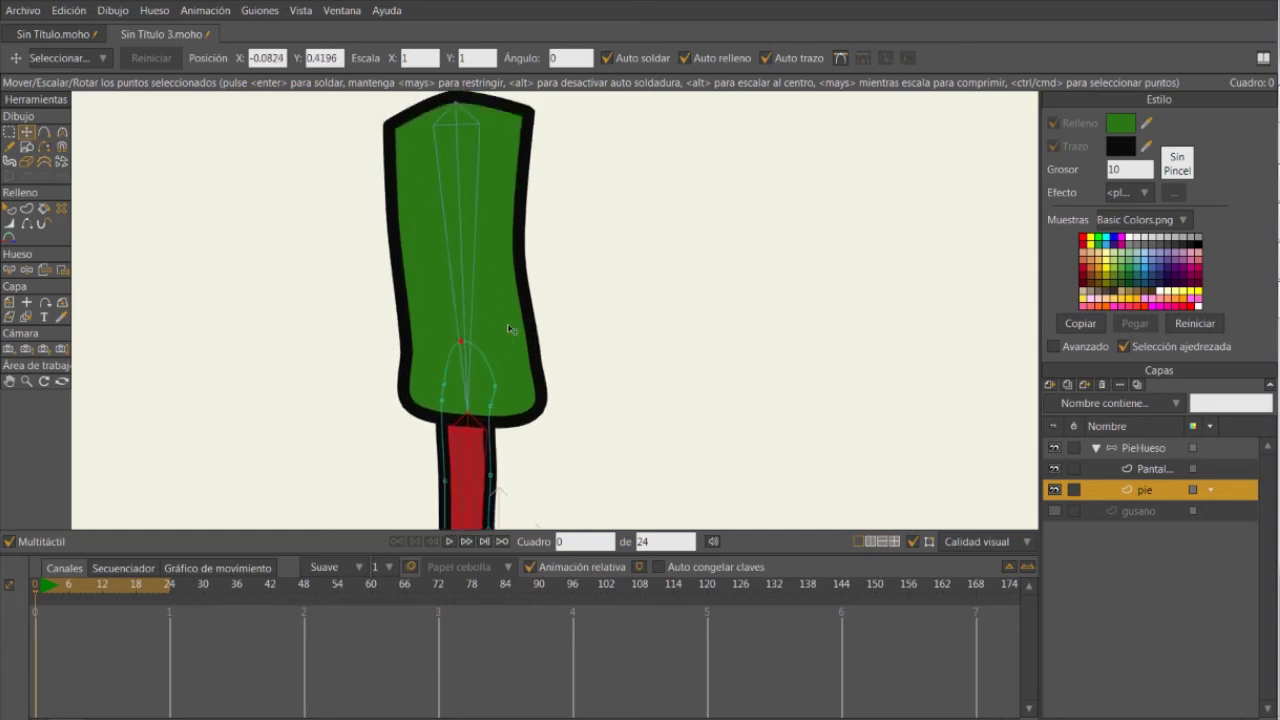
{"action": "scroll", "coordinate": [530, 287], "scroll_direction": "down", "scroll_amount": 4}
Test the separated leg on the PieHueso layer at frame 1 by swinging the thigh and shin bones, and straighten the leg.
{"action": "left_click", "coordinate": [1138, 456]}
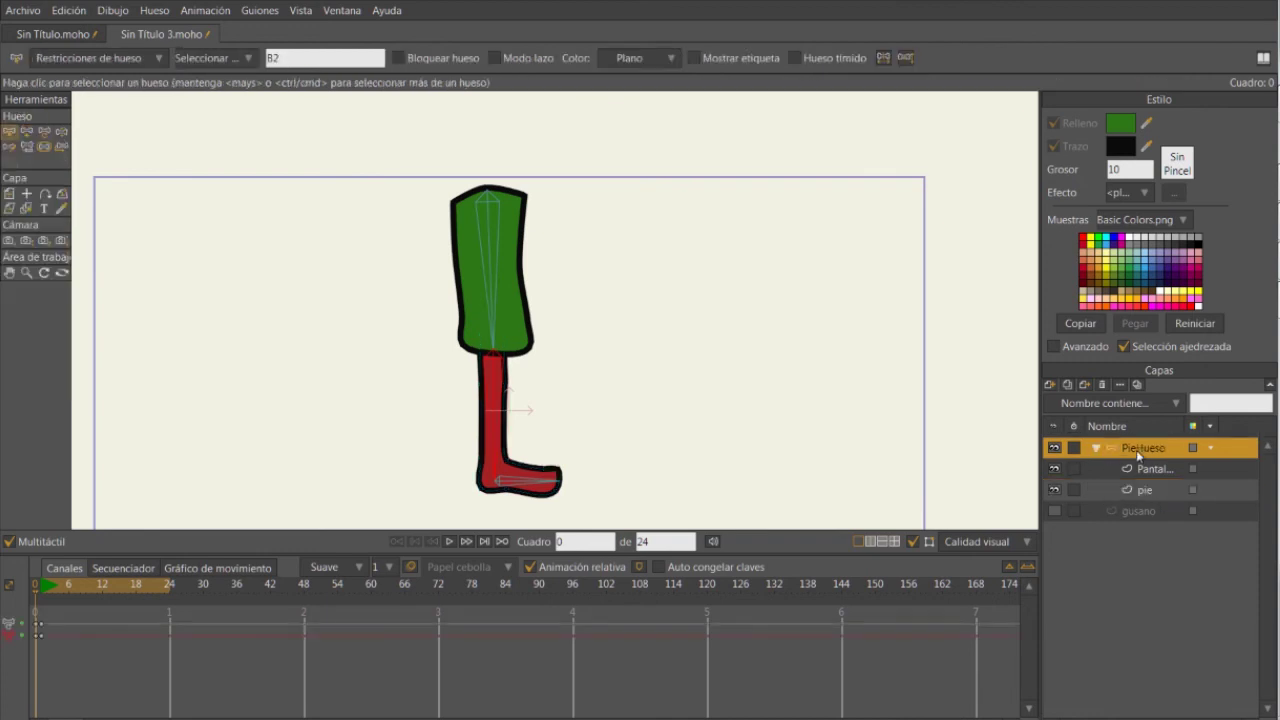
{"action": "key", "text": "t"}
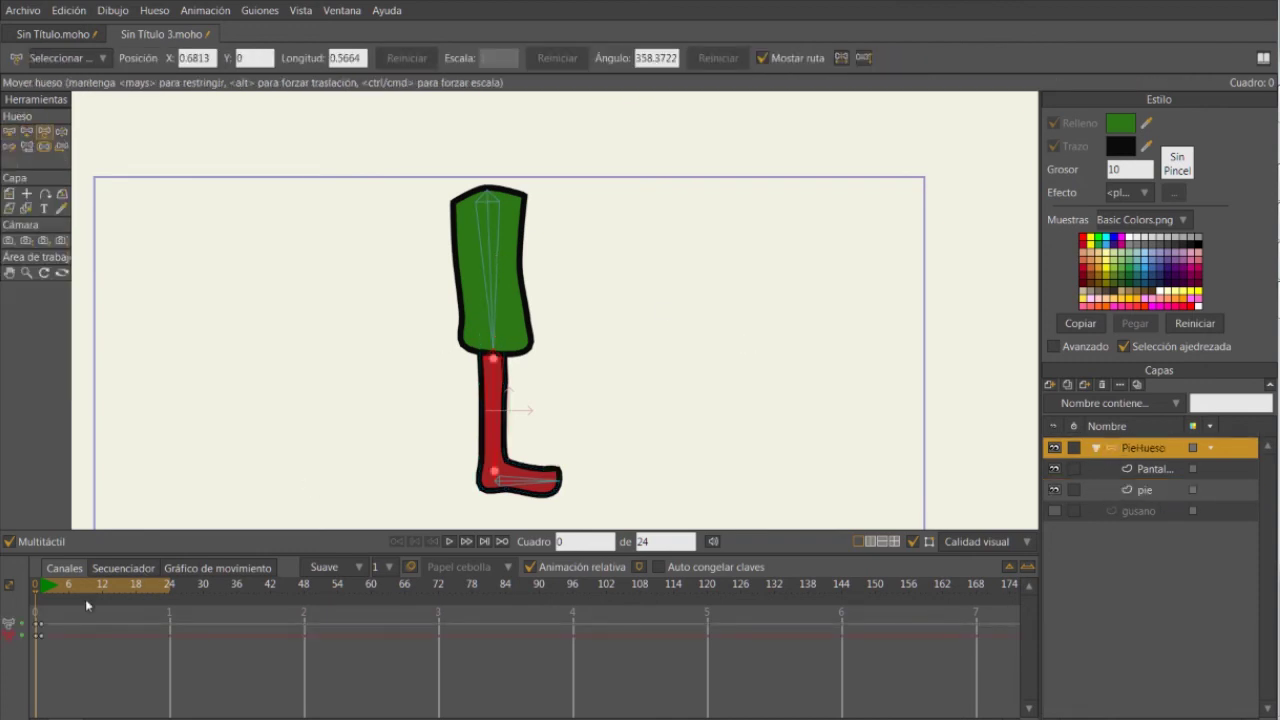
{"action": "left_click", "coordinate": [40, 590]}
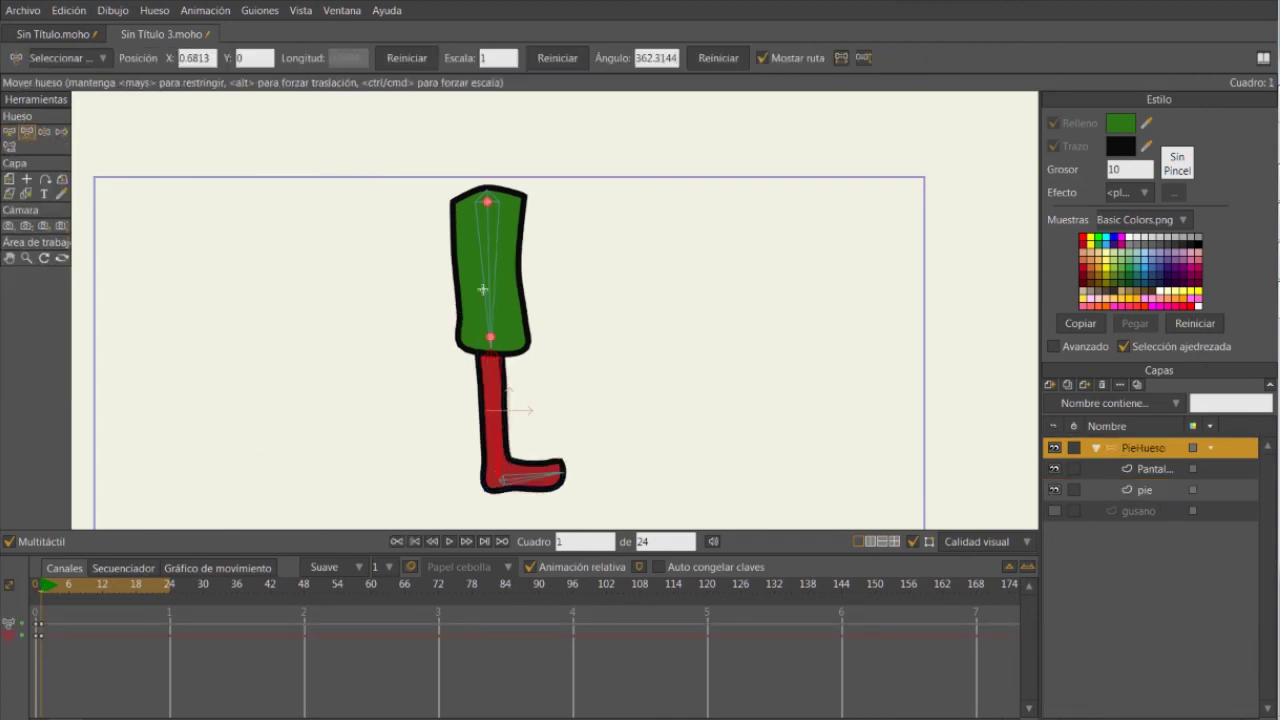
{"action": "left_click_drag", "start_coordinate": [486, 294], "coordinate": [529, 285]}
{"action": "mouse_move", "coordinate": [576, 392]}
{"action": "left_mouse_down"}
{"action": "mouse_move", "coordinate": [489, 380]}
{"action": "mouse_move", "coordinate": [619, 371]}
{"action": "mouse_move", "coordinate": [555, 381]}
{"action": "left_mouse_up"}
{"action": "left_click_drag", "start_coordinate": [545, 330], "coordinate": [500, 320]}
{"action": "left_click_drag", "start_coordinate": [477, 357], "coordinate": [497, 394]}
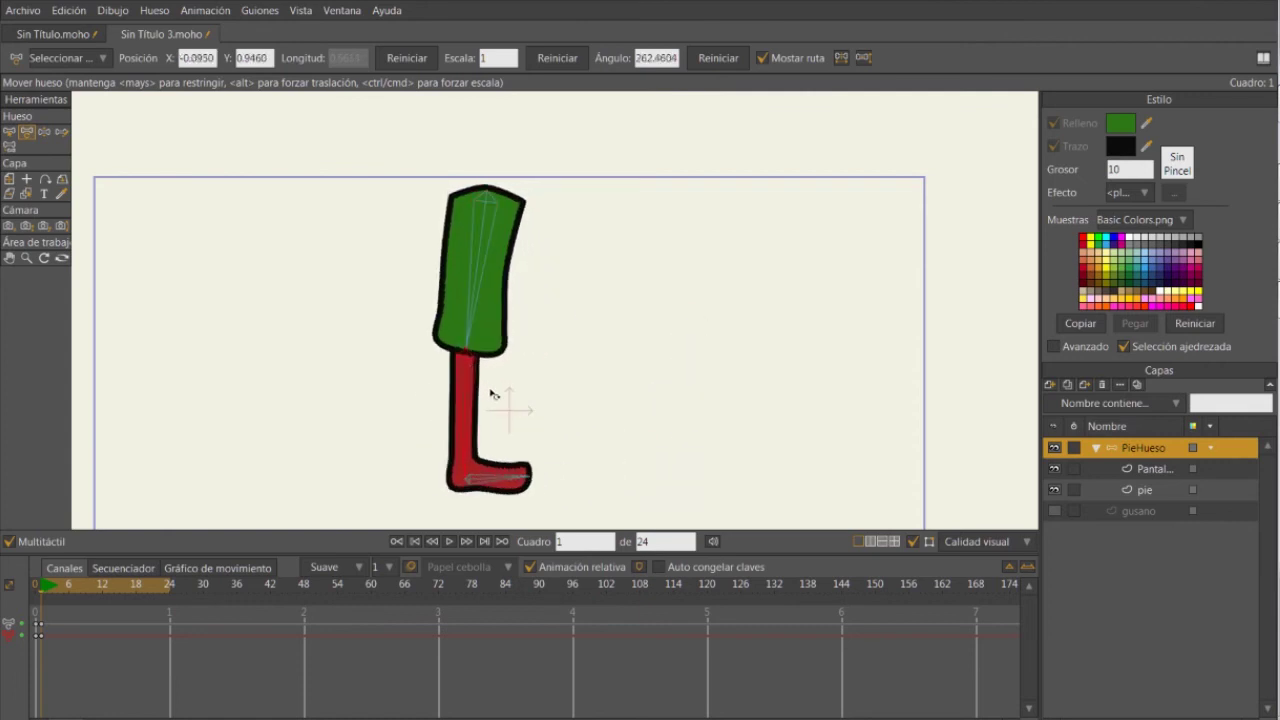
{"action": "left_click_drag", "start_coordinate": [497, 320], "coordinate": [499, 309]}
{"action": "left_click_drag", "start_coordinate": [494, 380], "coordinate": [491, 401]}
{"action": "left_click_drag", "start_coordinate": [492, 284], "coordinate": [501, 283]}
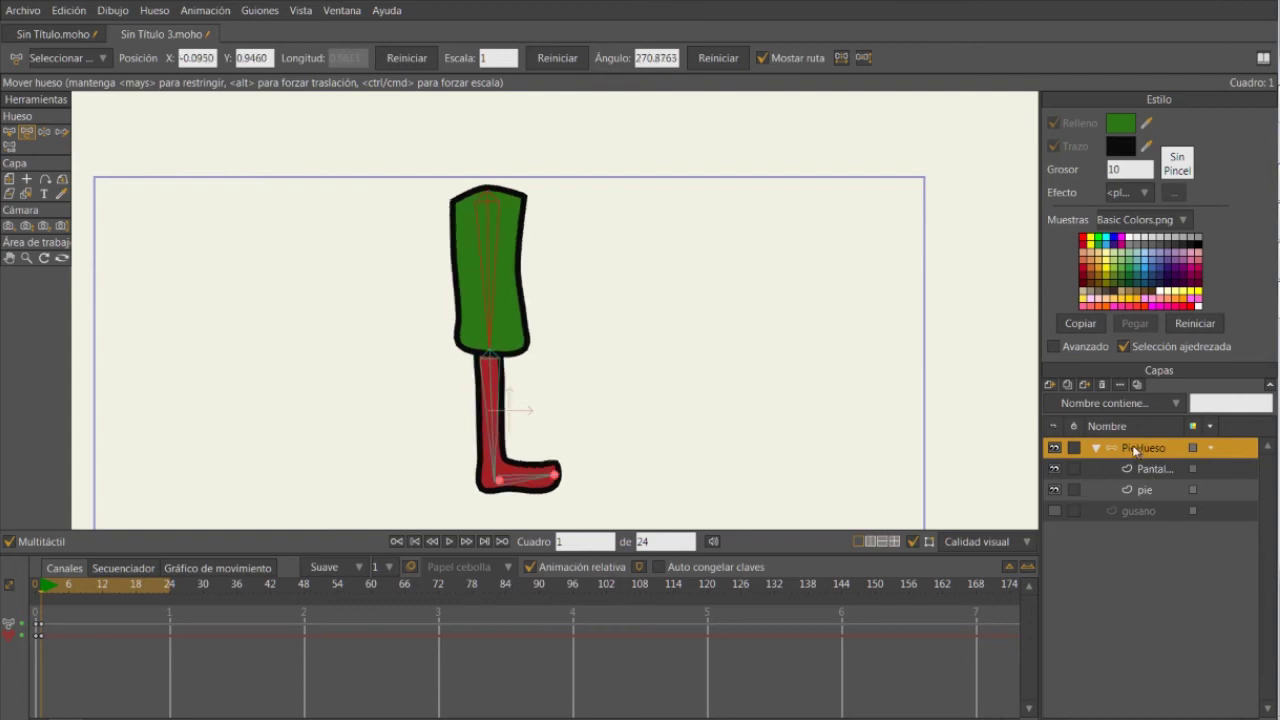
At frame 0, enlarge the thigh bone's influence area and set the strengths of the shin bone to about 0.64 and the foot bone to about 0.41.
{"action": "left_click", "coordinate": [32, 587]}
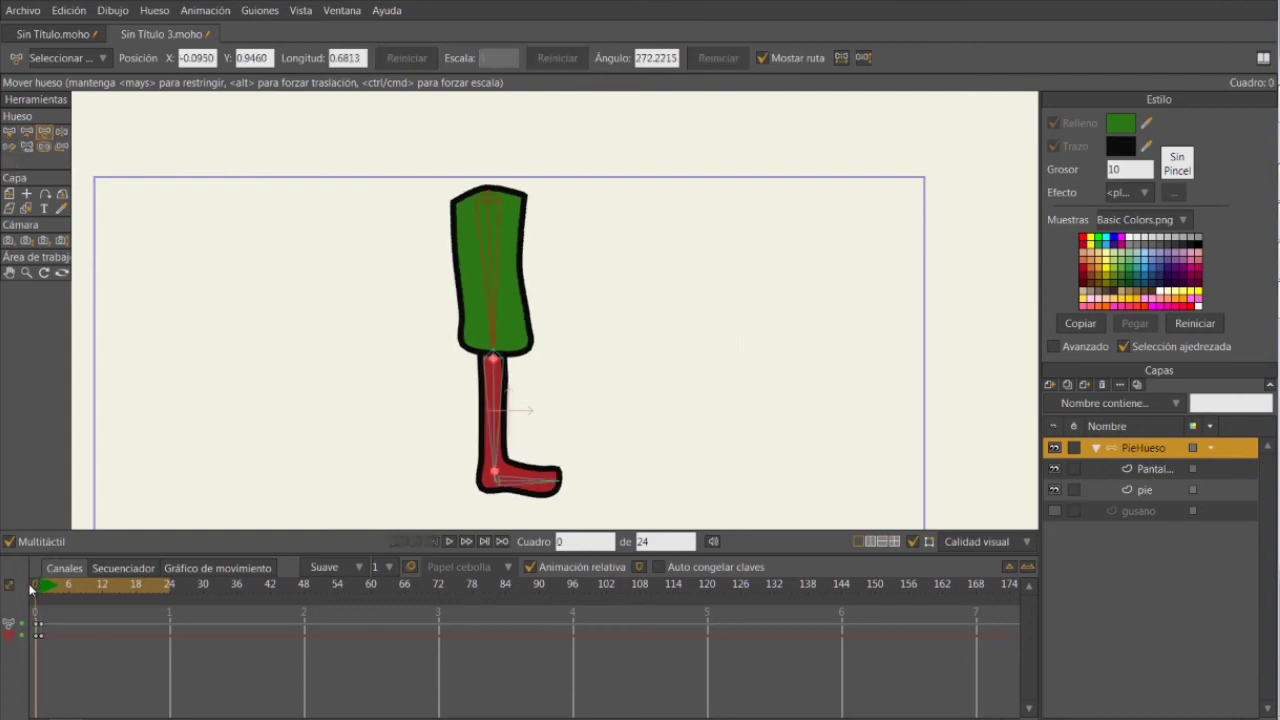
{"action": "key", "text": "s"}
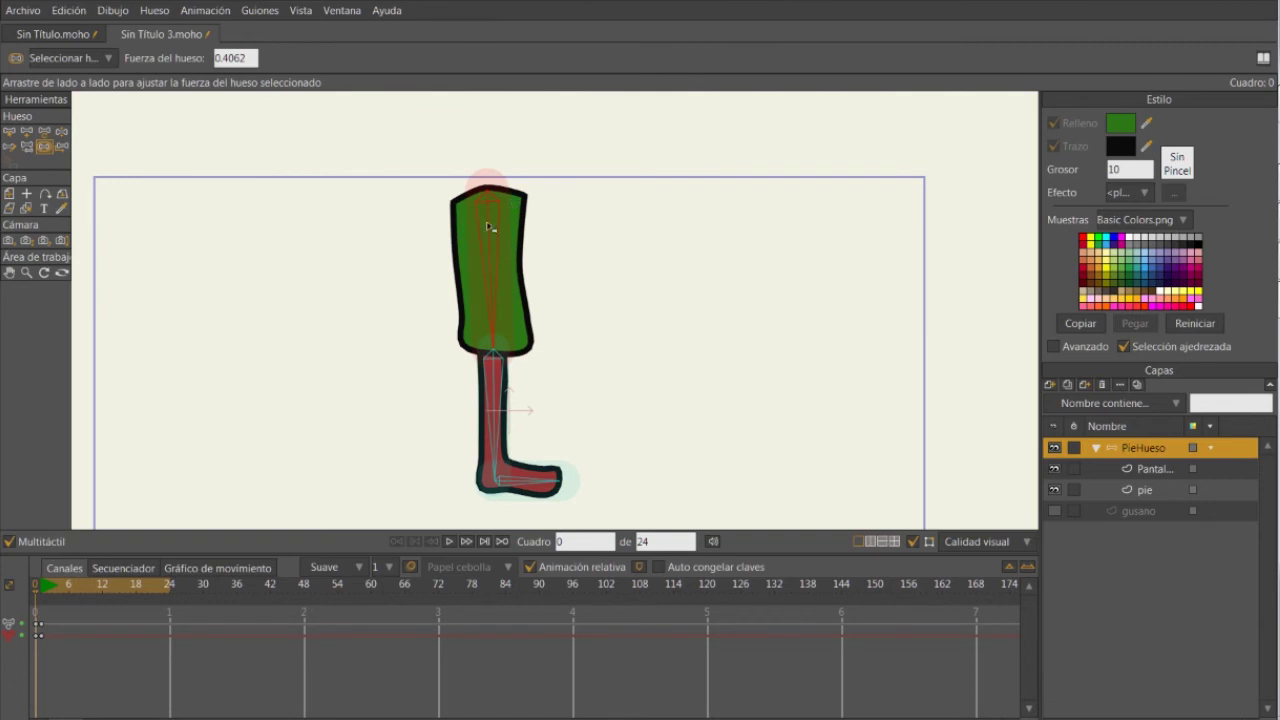
{"action": "left_click", "coordinate": [492, 378]}
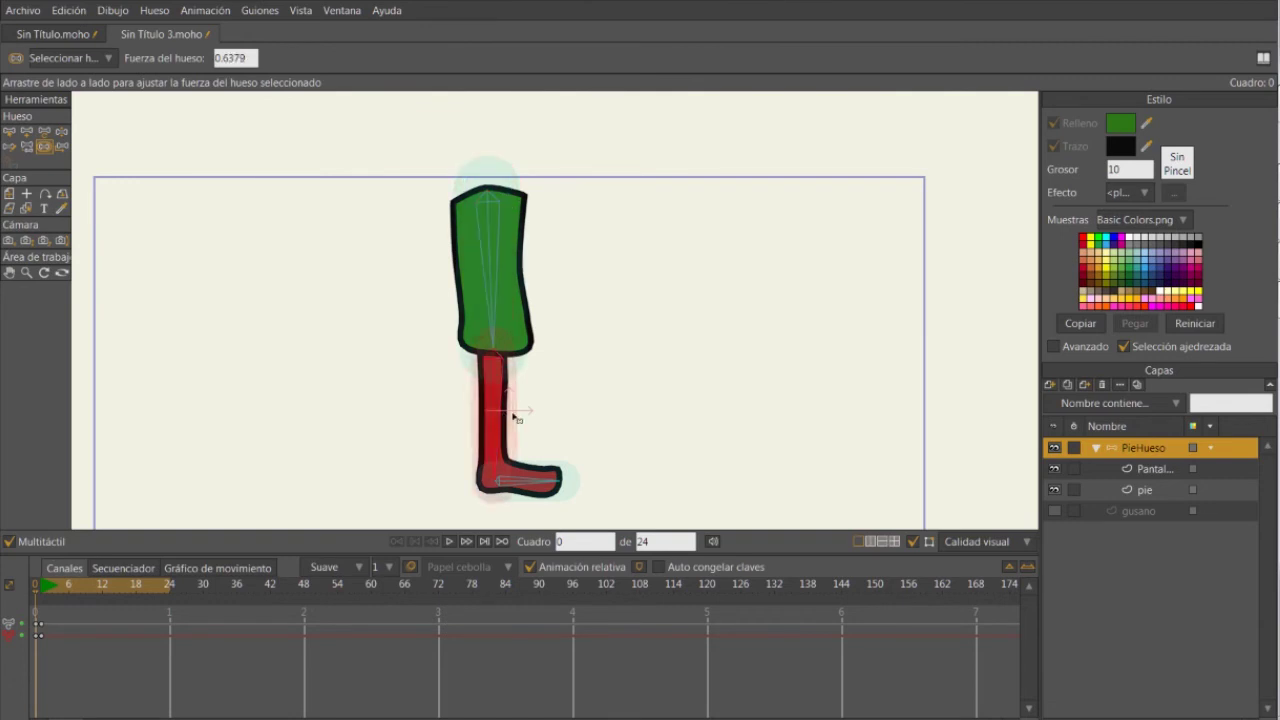
{"action": "left_click", "coordinate": [543, 505]}
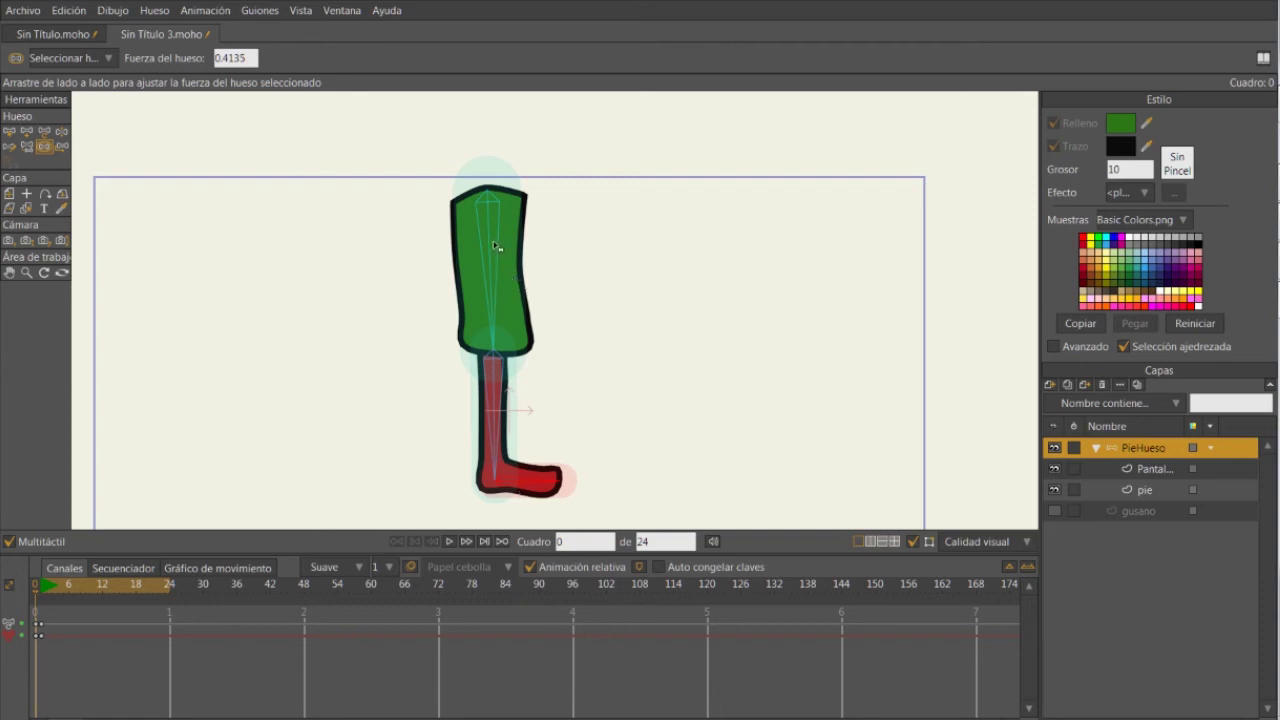
Compare the thigh bone with the Pantalon layer's shape and the shin bone with the pie layer's shape.
{"action": "key", "text": "z"}
{"action": "left_click", "coordinate": [493, 278]}
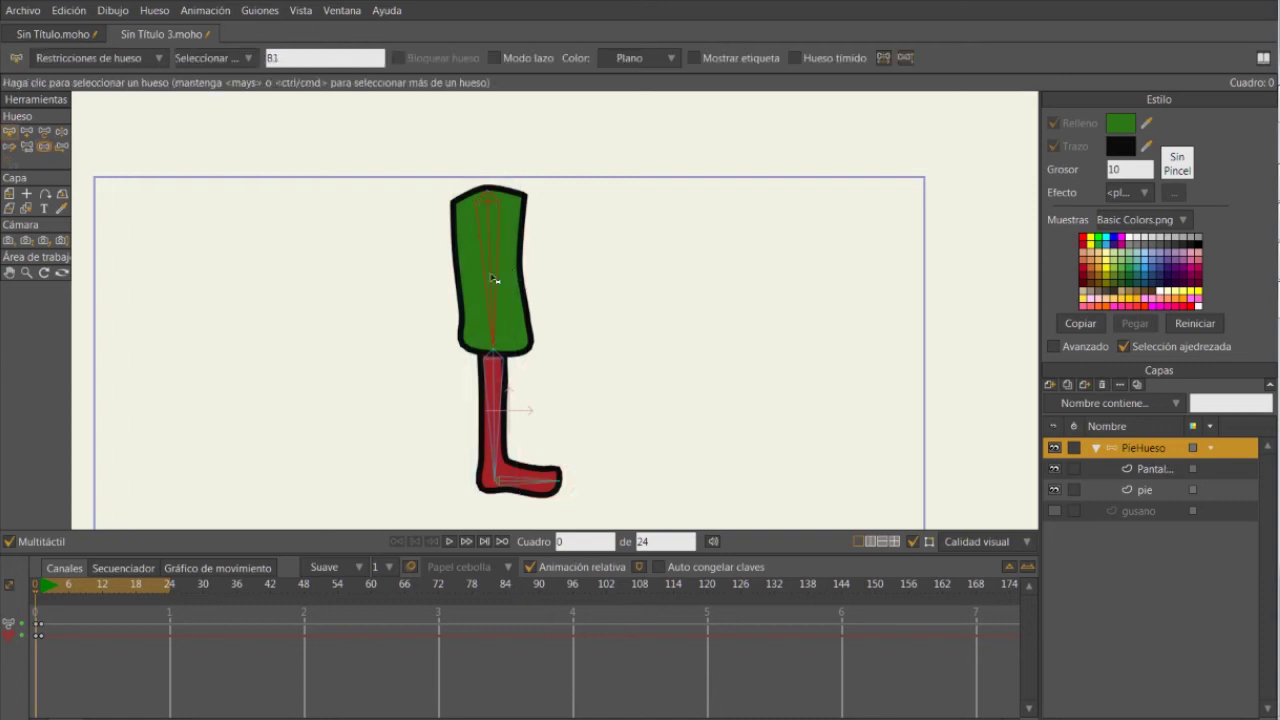
{"action": "left_click", "coordinate": [1152, 469]}
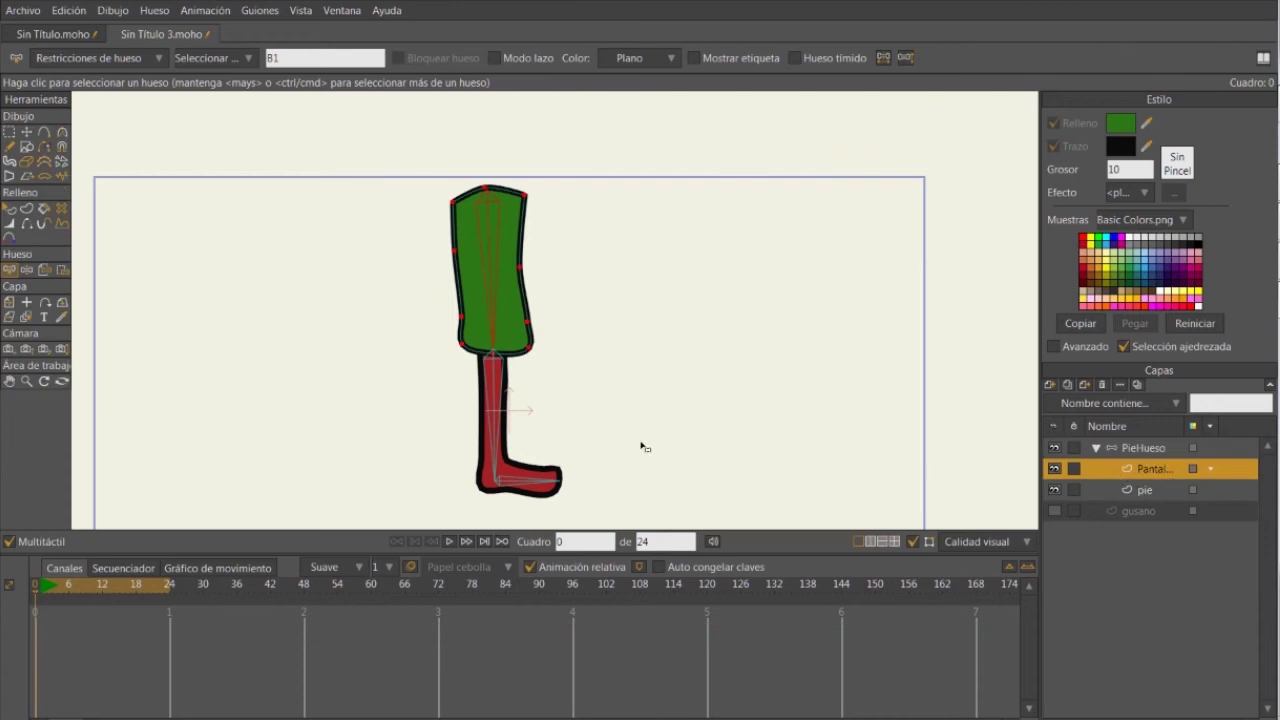
{"action": "left_click", "coordinate": [515, 380]}
{"action": "left_click", "coordinate": [489, 421]}
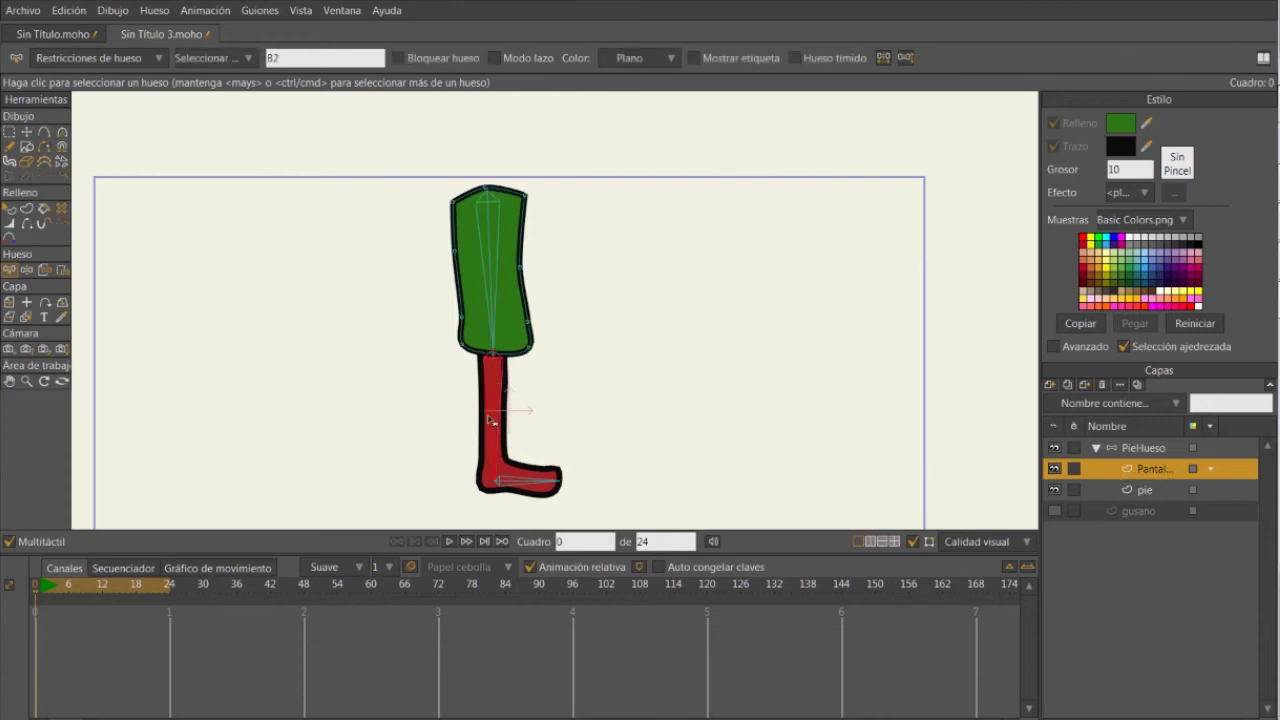
{"action": "left_click", "coordinate": [1150, 492]}
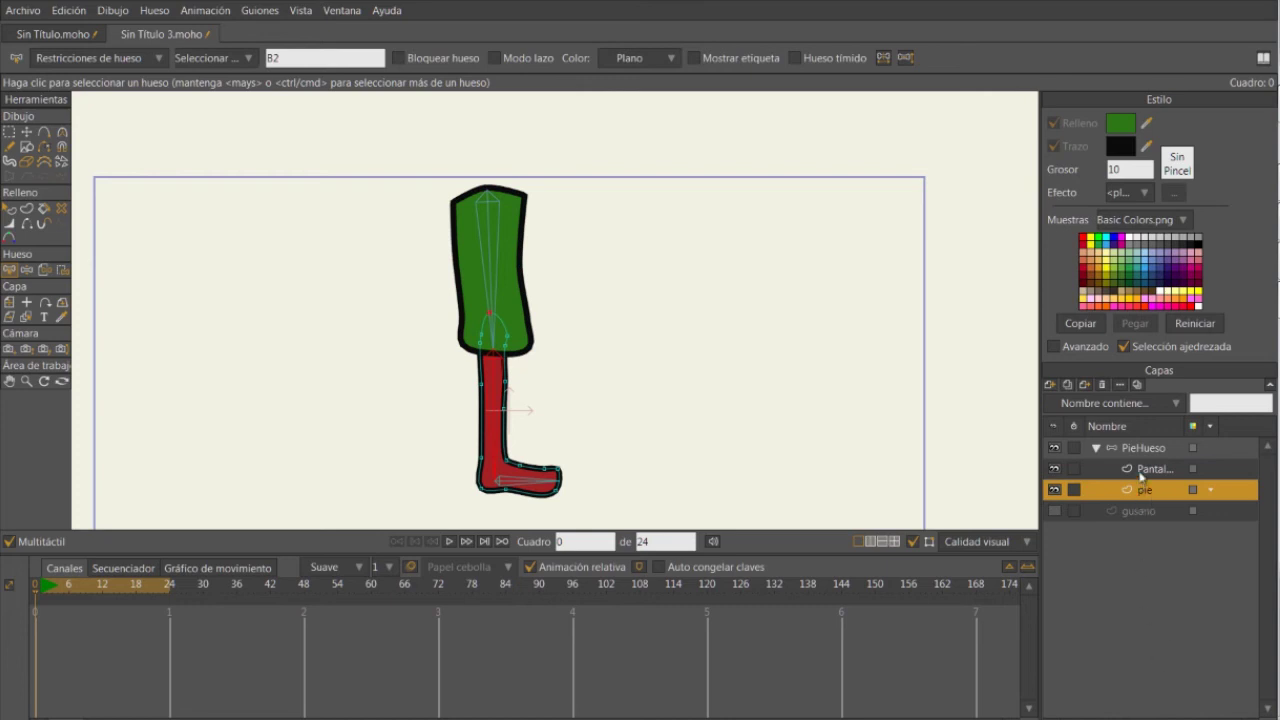
Bind the Pantalon layer only to the thigh bone by using the selected bone for flexible binding.
{"action": "left_click", "coordinate": [1141, 470]}
{"action": "left_click", "coordinate": [498, 252]}
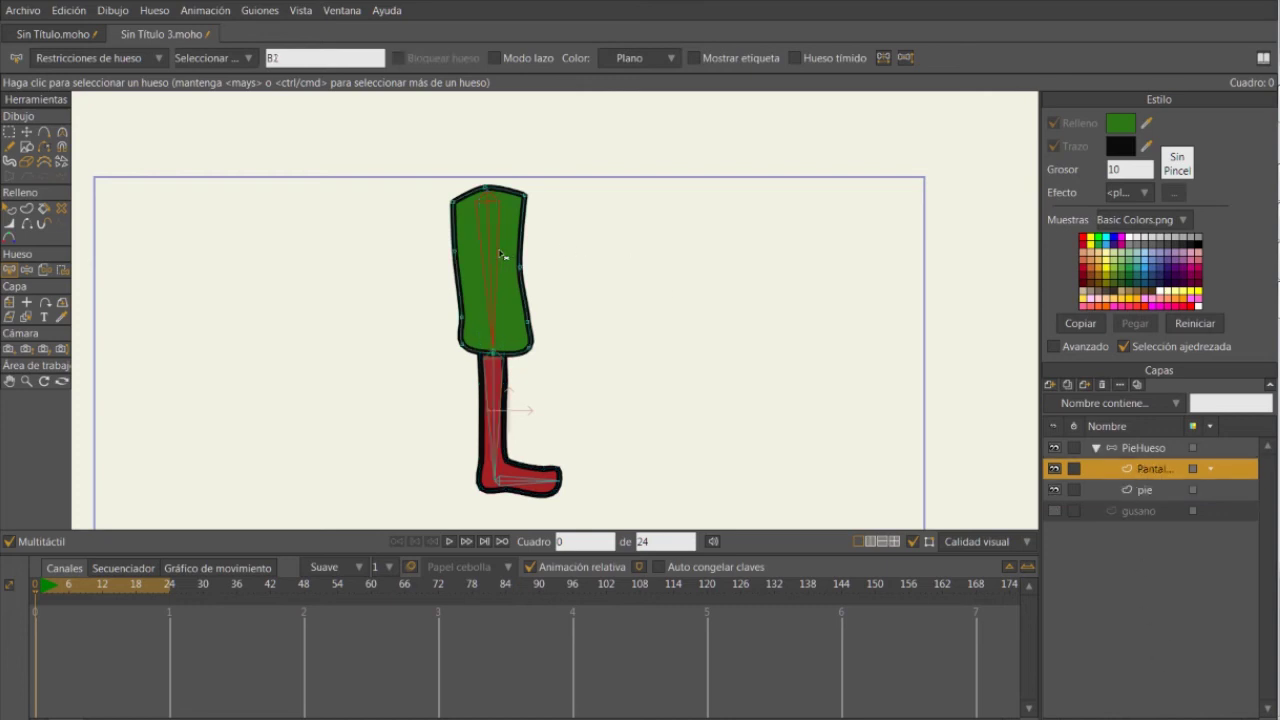
{"action": "double_click", "coordinate": [1152, 469]}
{"action": "left_click", "coordinate": [155, 11]}
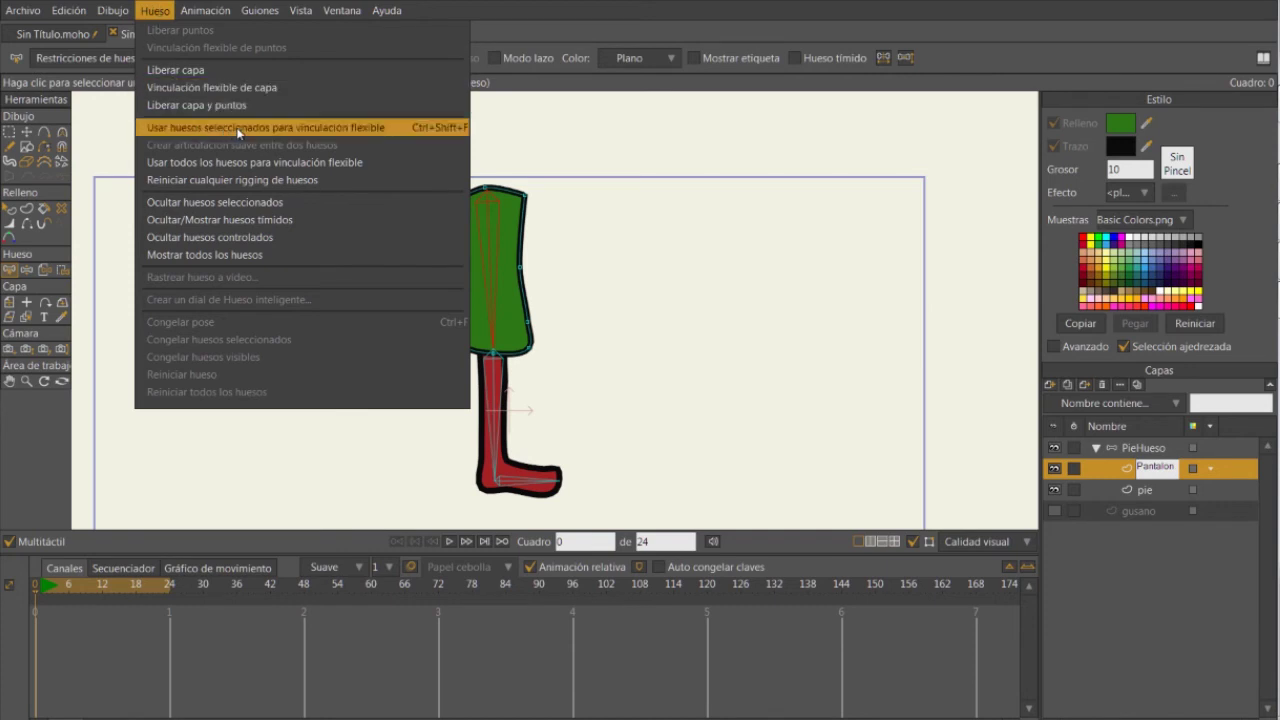
{"action": "left_click", "coordinate": [316, 127]}
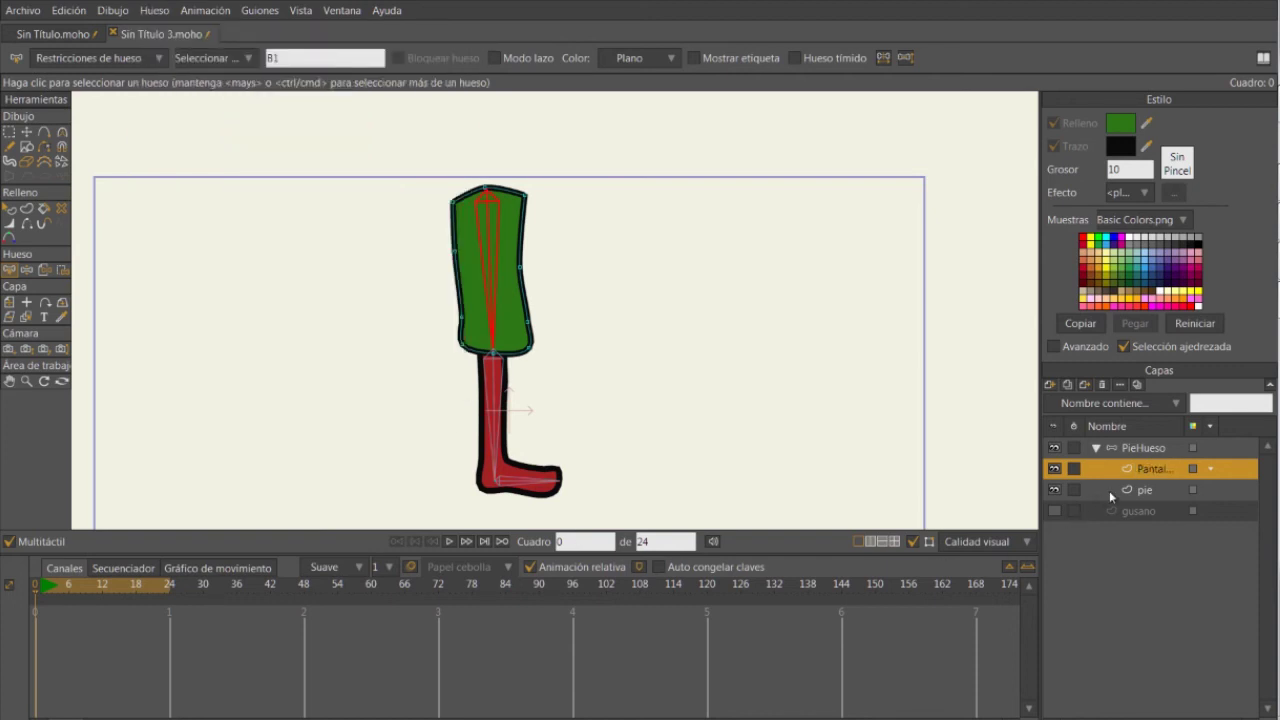
Flexibly bind the pie layer only to the selected shin and foot bones, and check the Pantalon layer's bound bone.
{"action": "left_click", "coordinate": [1145, 492]}
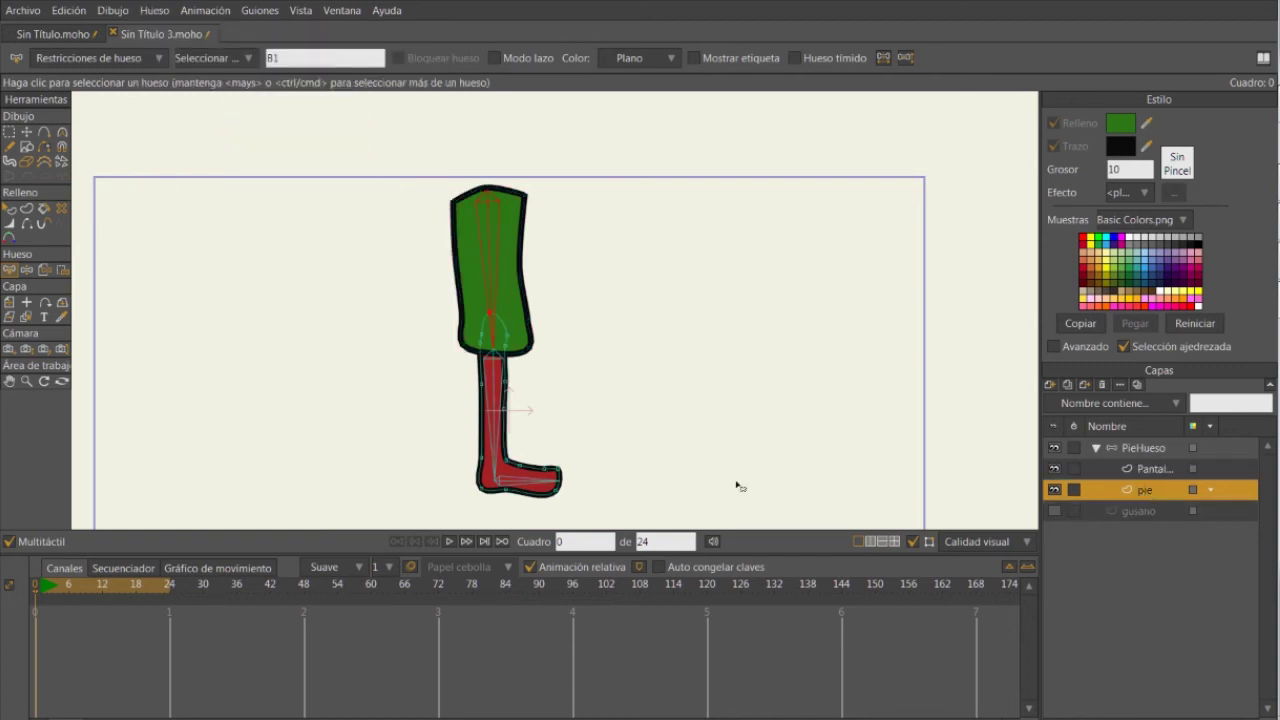
{"action": "left_click", "coordinate": [494, 393]}
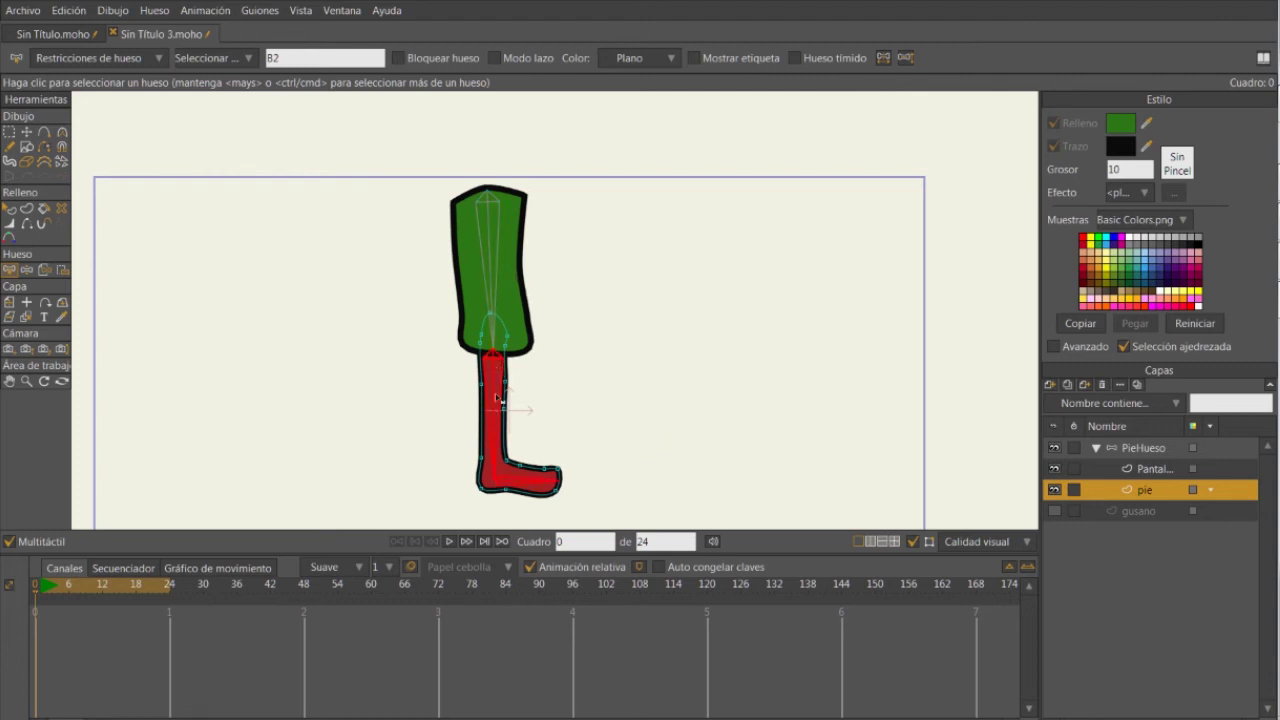
{"action": "scroll", "coordinate": [503, 473], "scroll_direction": "up", "scroll_amount": 3}
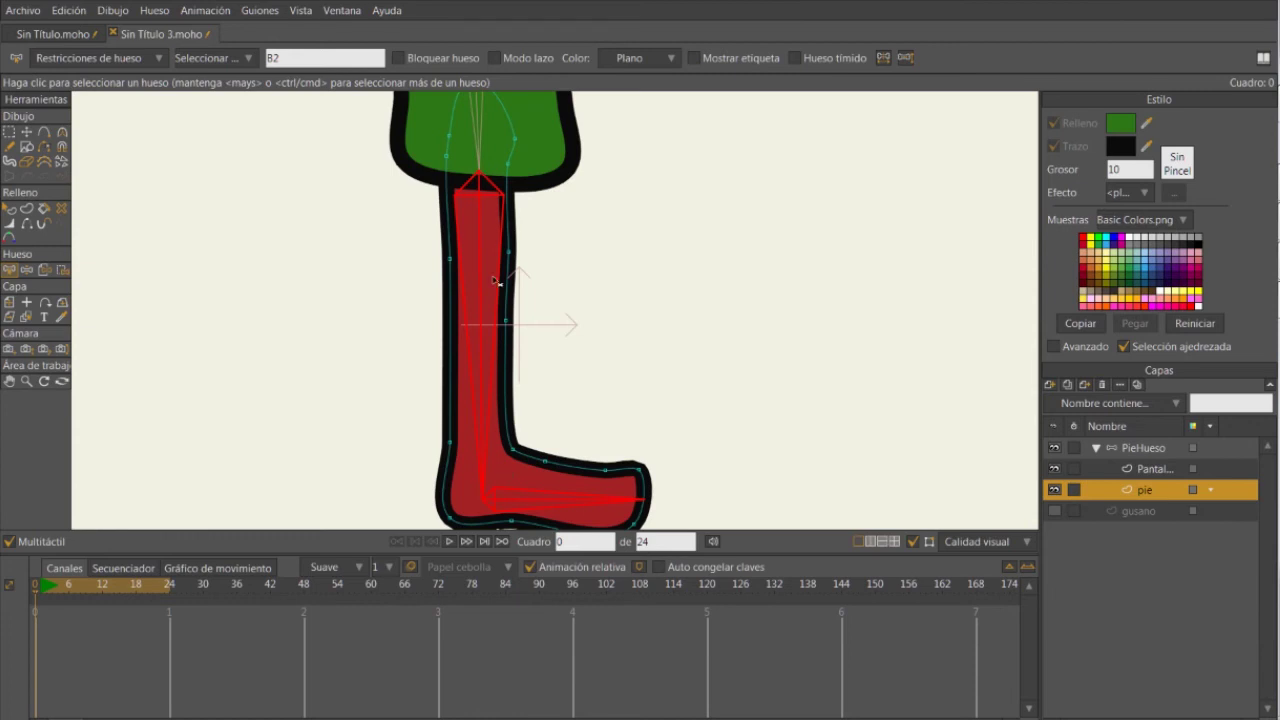
{"action": "scroll", "coordinate": [557, 450], "scroll_direction": "down", "scroll_amount": 1}
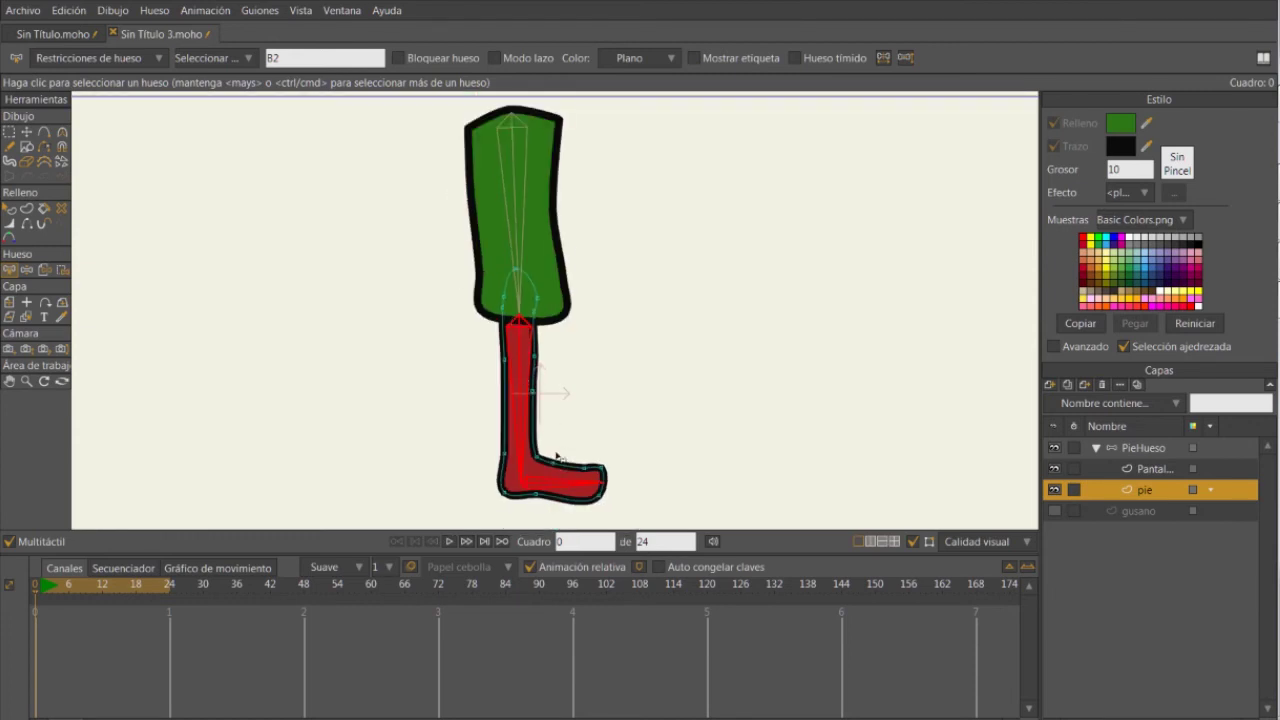
{"action": "left_click", "coordinate": [1155, 470]}
{"action": "scroll", "coordinate": [789, 328], "scroll_direction": "up", "scroll_amount": 1}
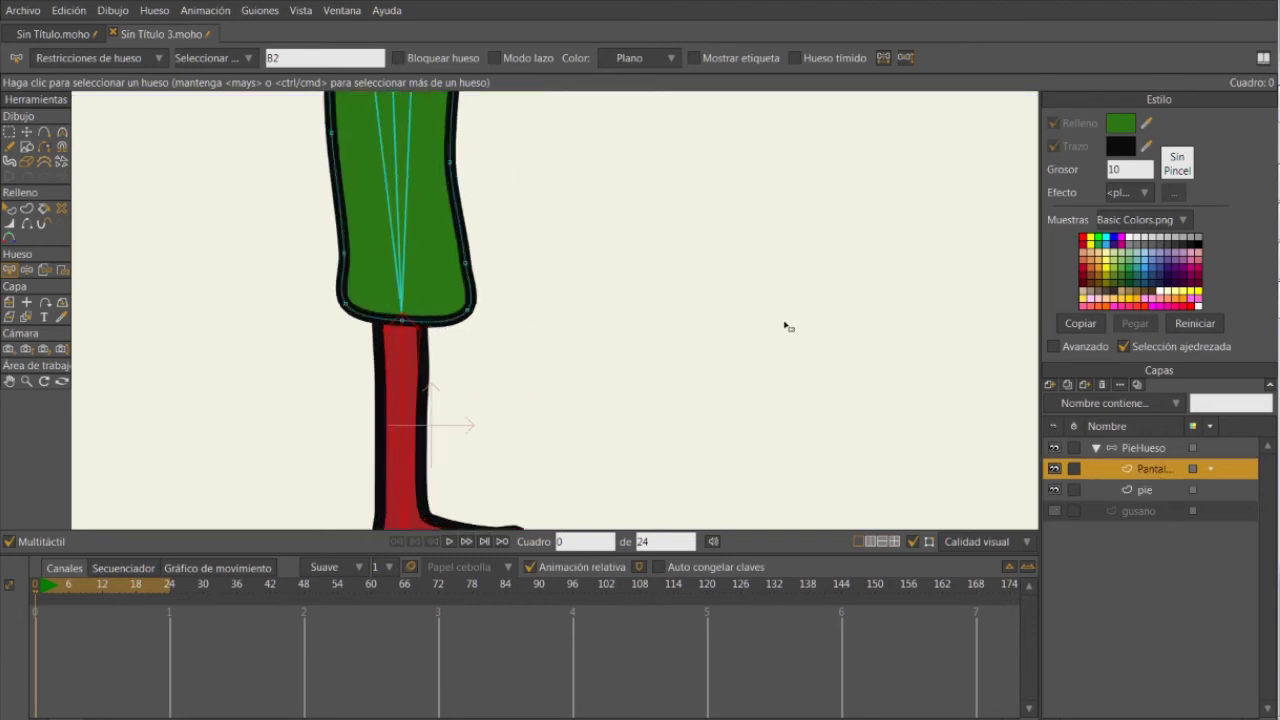
{"action": "scroll", "coordinate": [468, 262], "scroll_direction": "down", "scroll_amount": 2}
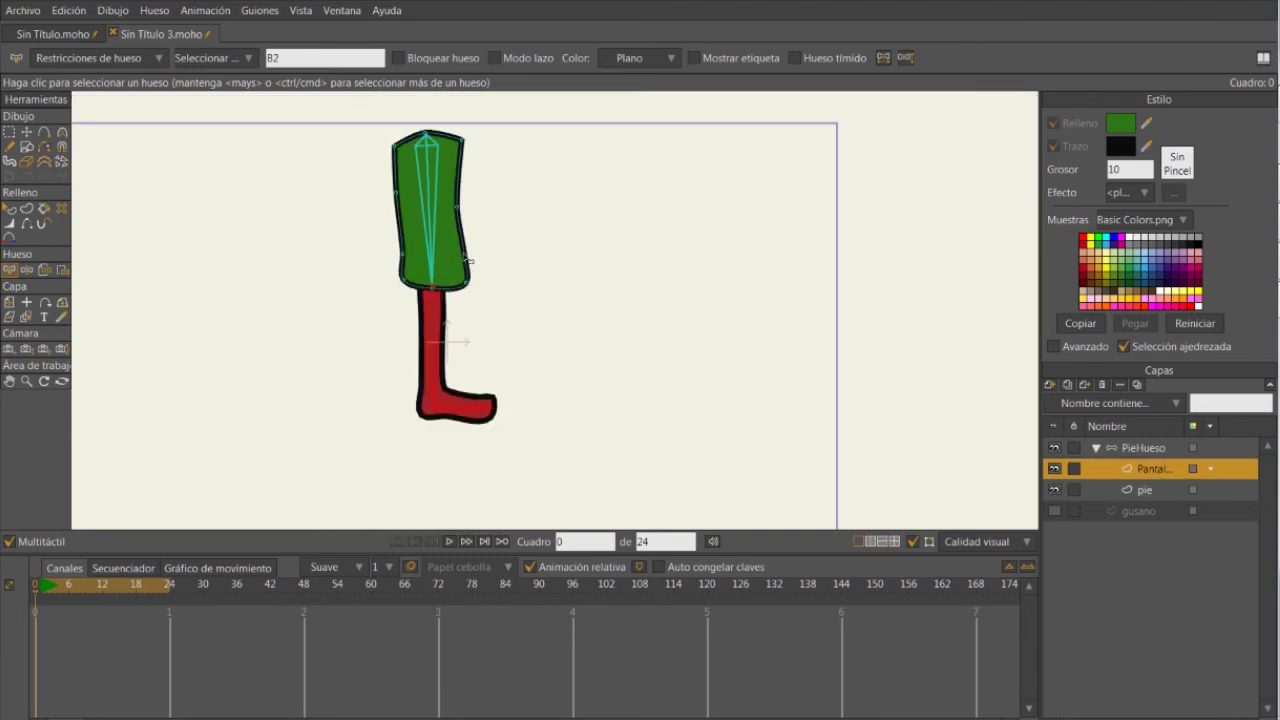
Try bending the shin backward at frame 1 on the PieHueso layer, and undo the movement.
{"action": "left_click", "coordinate": [1142, 452]}
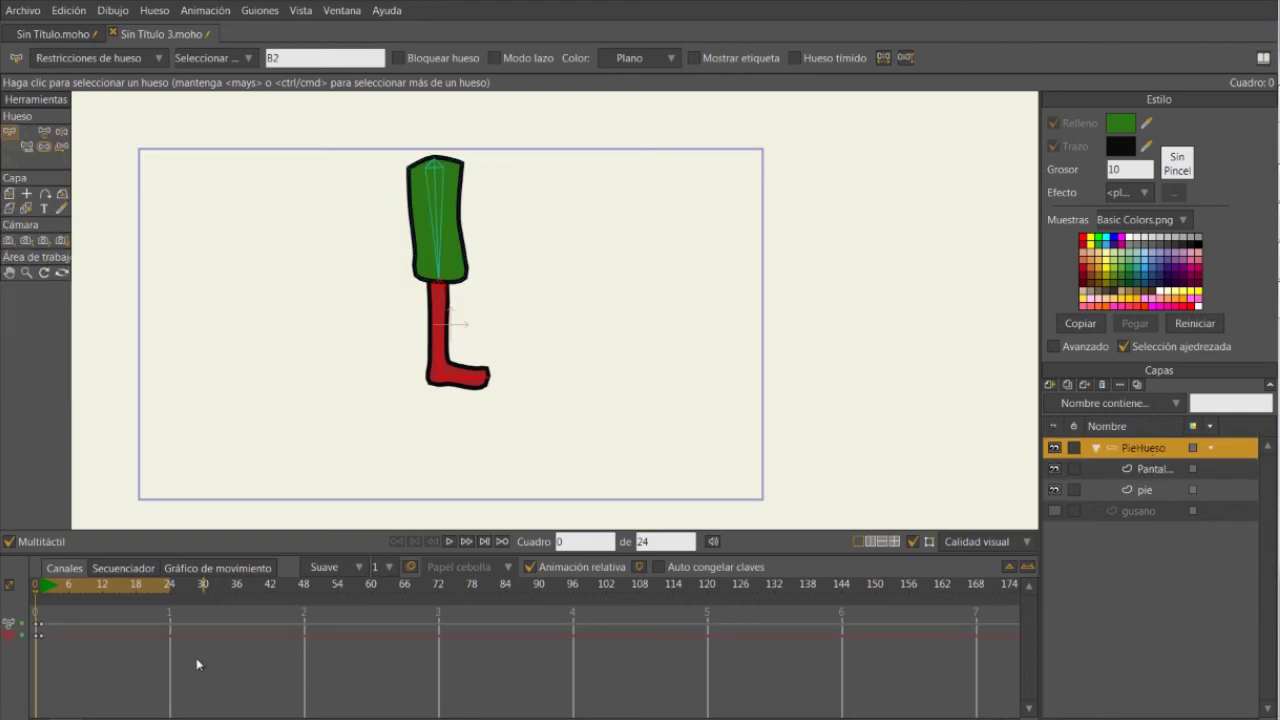
{"action": "left_click", "coordinate": [40, 587]}
{"action": "key", "text": "t"}
{"action": "left_click_drag", "start_coordinate": [432, 298], "coordinate": [418, 331]}
{"action": "key", "text": "z"}
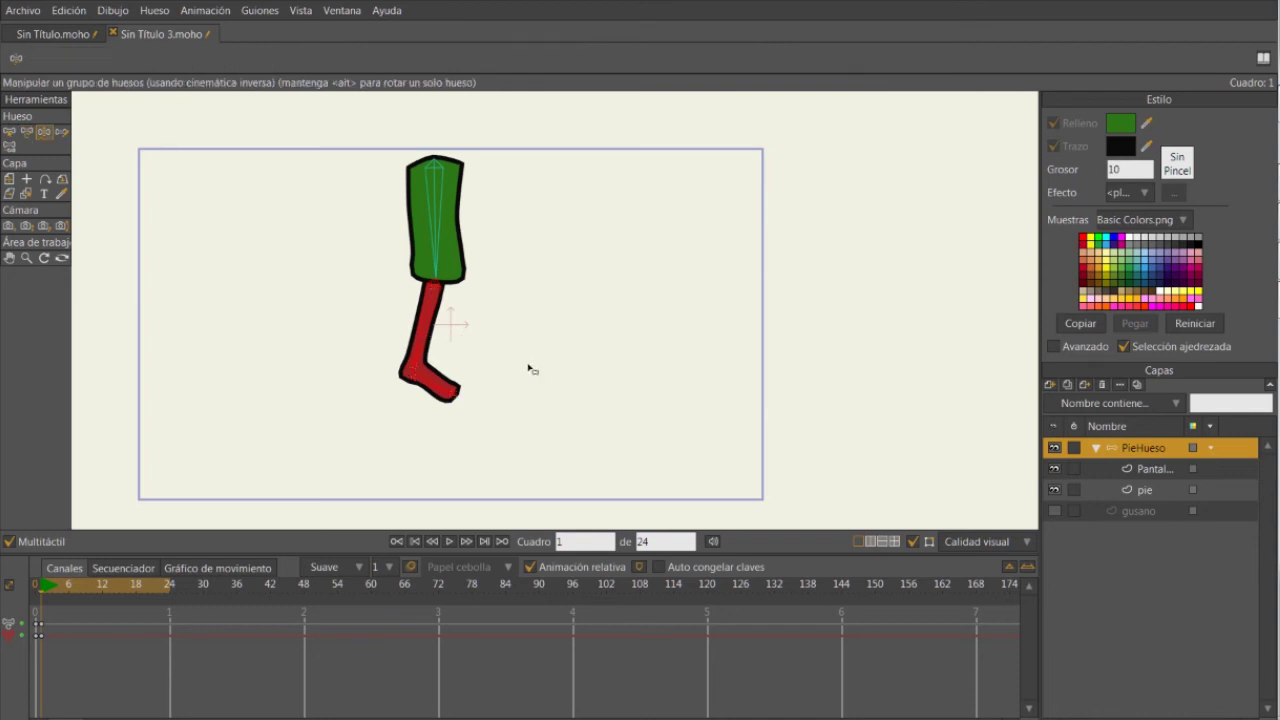
{"action": "key", "text": "ctrl+z"}
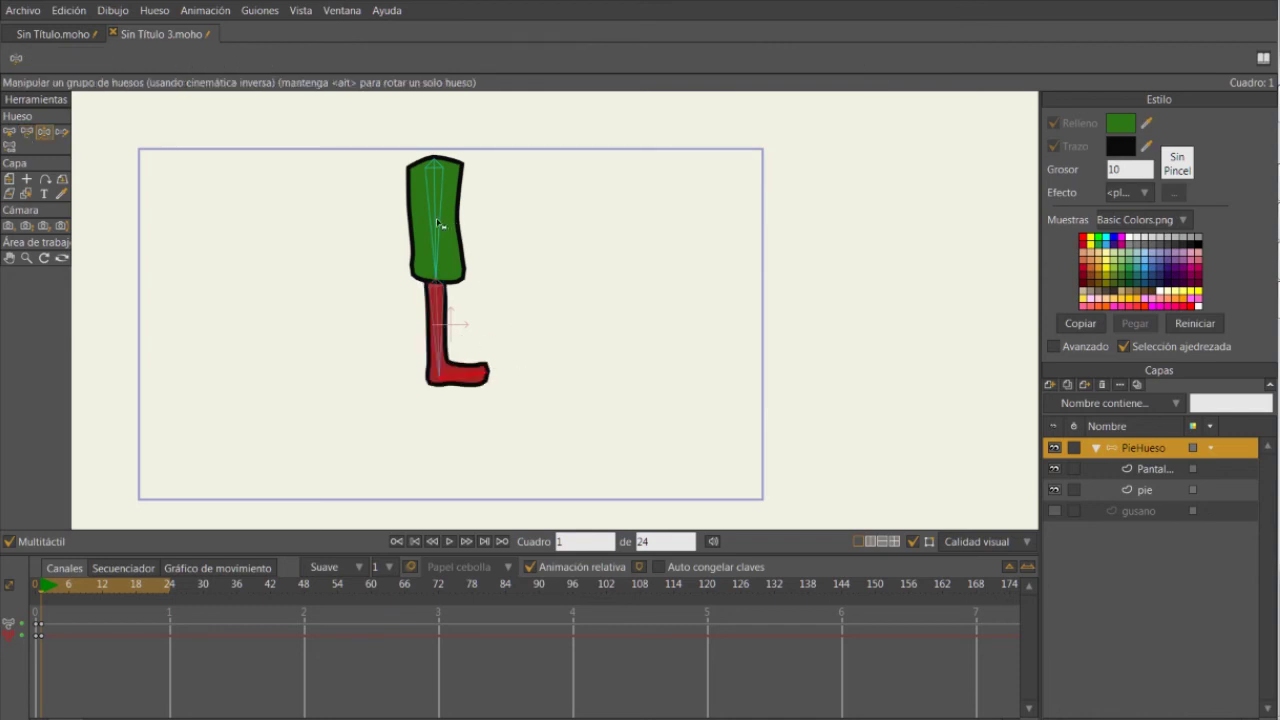
Test the new binding at frame 1 by swinging the thigh and shin bones forward, and return the leg to vertical.
{"action": "left_click", "coordinate": [437, 224]}
{"action": "key", "text": "t"}
{"action": "left_click_drag", "start_coordinate": [437, 224], "coordinate": [452, 222]}
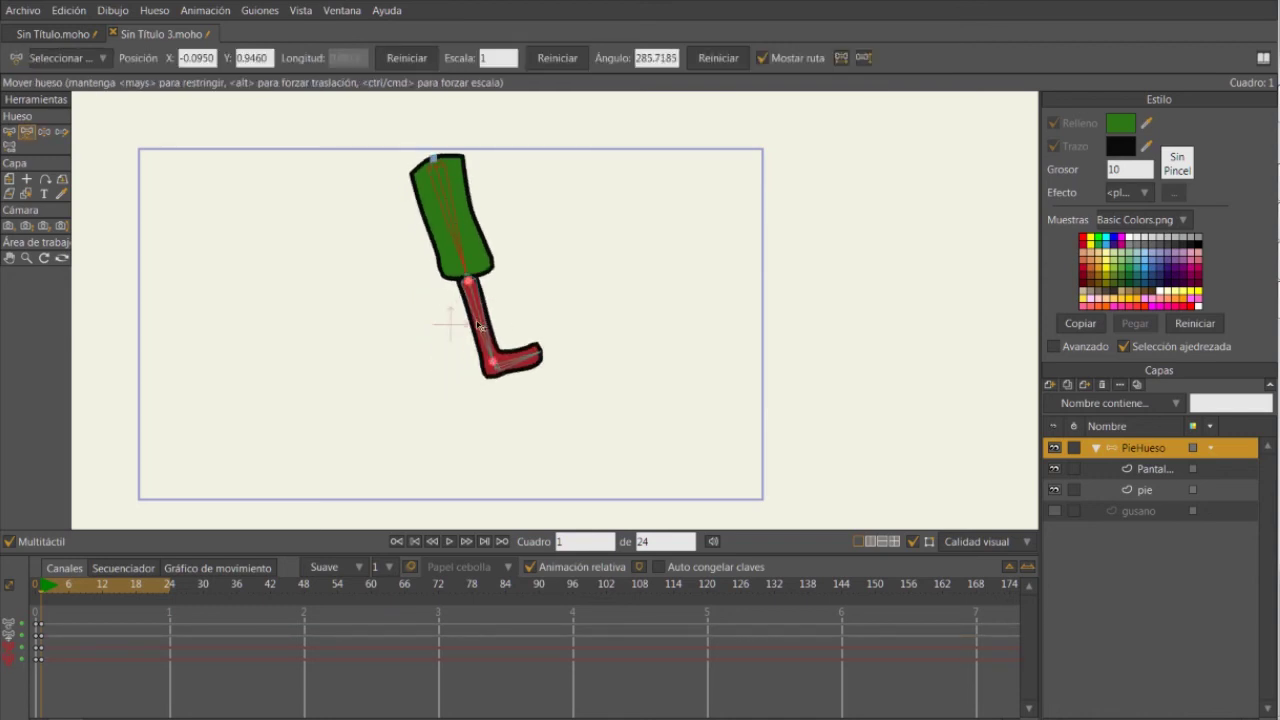
{"action": "left_click_drag", "start_coordinate": [480, 322], "coordinate": [449, 320]}
{"action": "left_click_drag", "start_coordinate": [472, 222], "coordinate": [442, 248]}
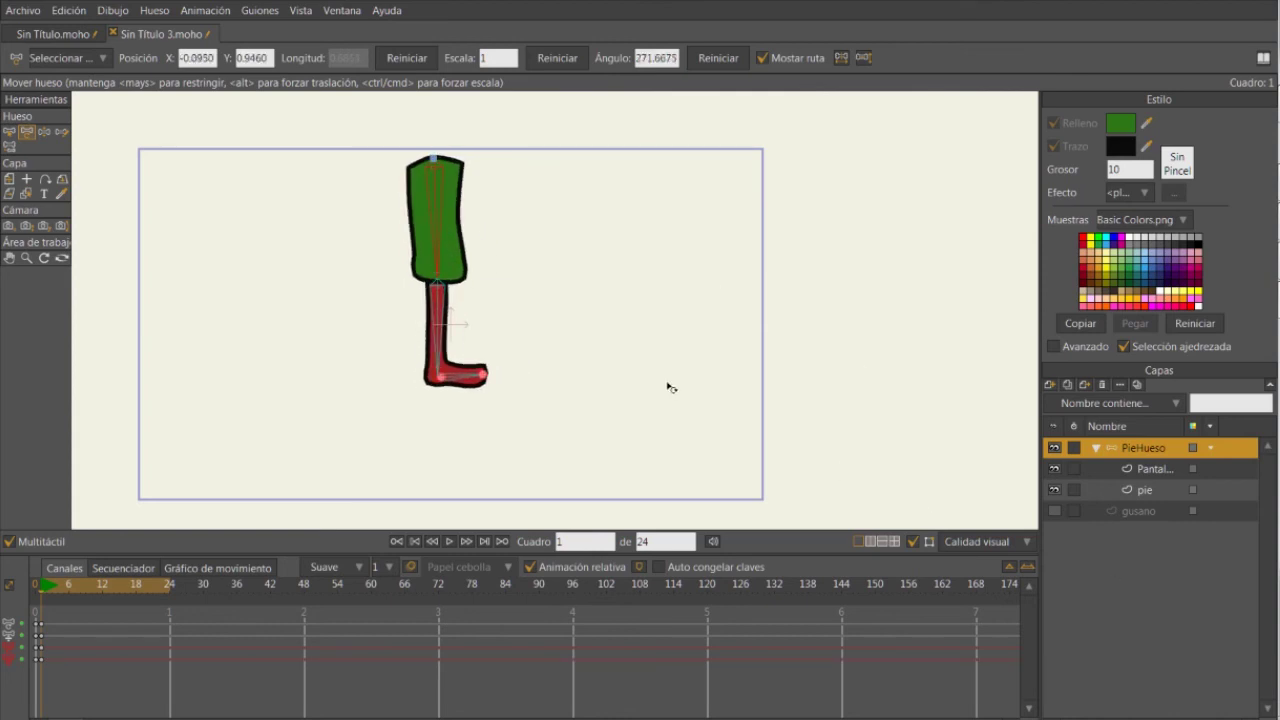
Compare which bones the Pantalon and pie layers are each bound to.
{"action": "left_click", "coordinate": [1156, 468]}
{"action": "left_click", "coordinate": [1155, 490]}
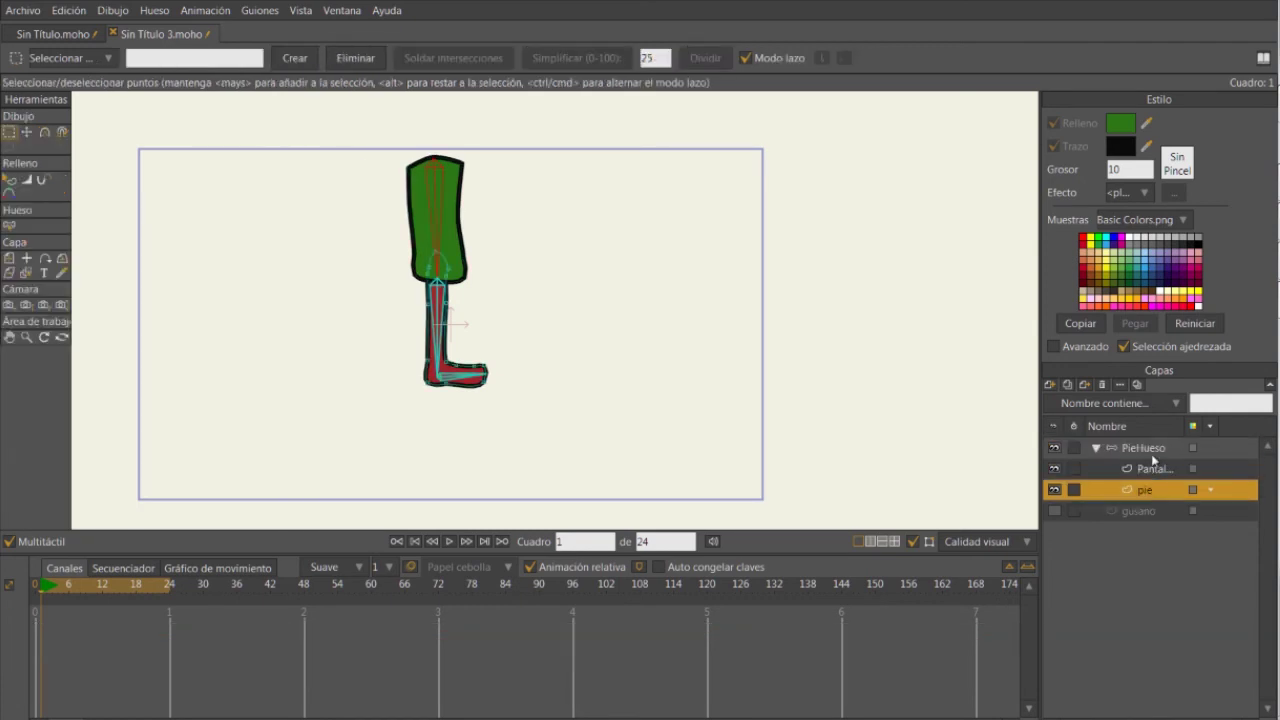
{"action": "left_click", "coordinate": [1154, 470]}
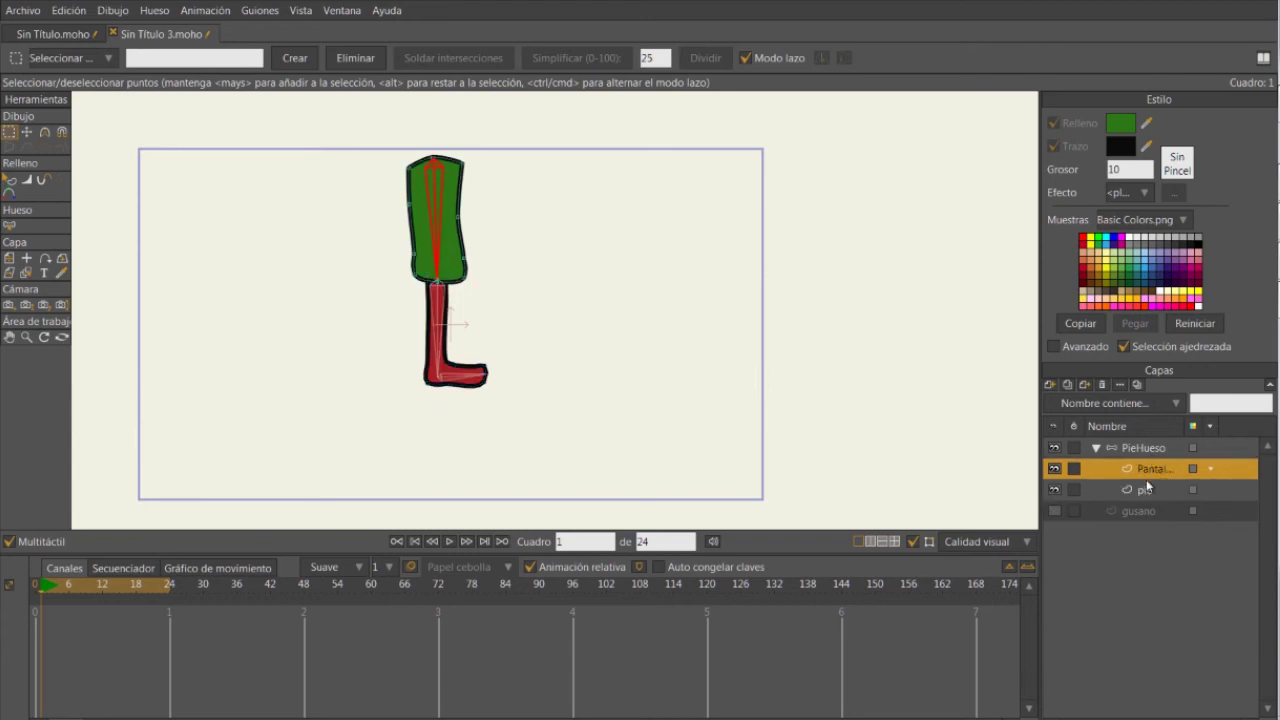
{"action": "left_click", "coordinate": [1148, 490]}
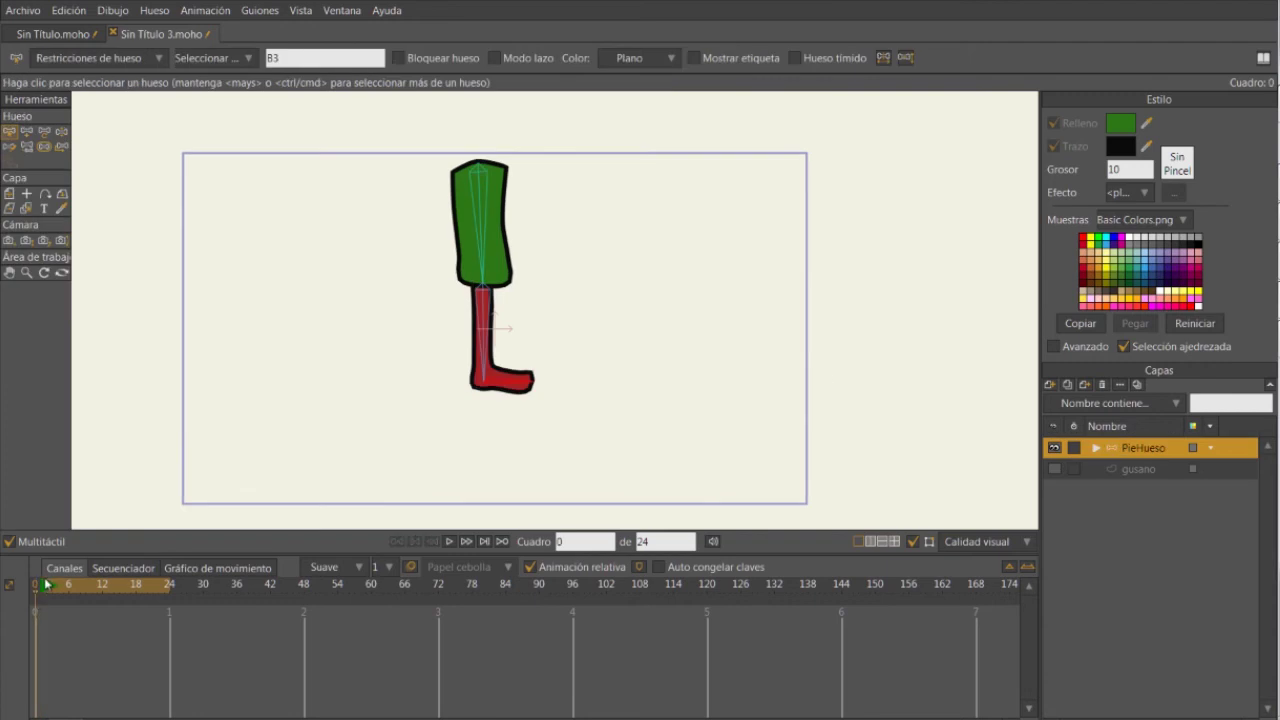
Examine the thigh, shin and foot bones one by one on the PieHueso layer at frame 1.
{"action": "left_click", "coordinate": [46, 584]}
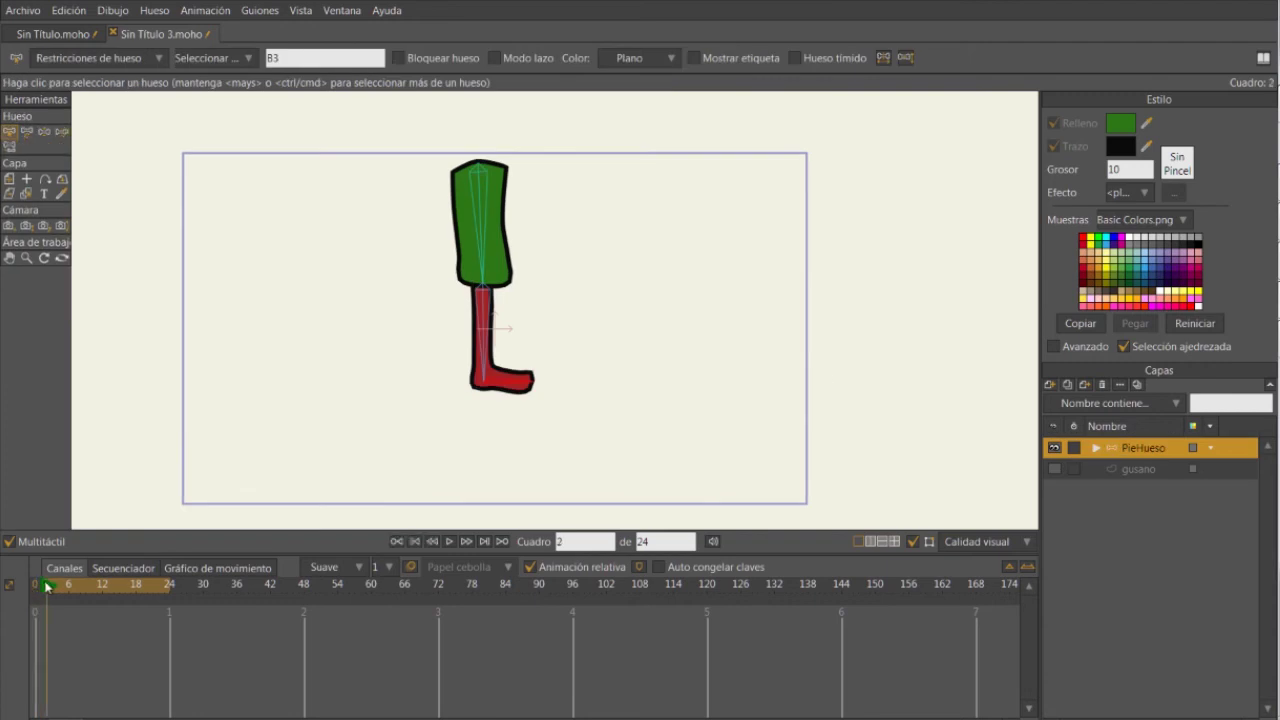
{"action": "left_click", "coordinate": [40, 588]}
{"action": "key", "text": "t"}
{"action": "left_click", "coordinate": [487, 222]}
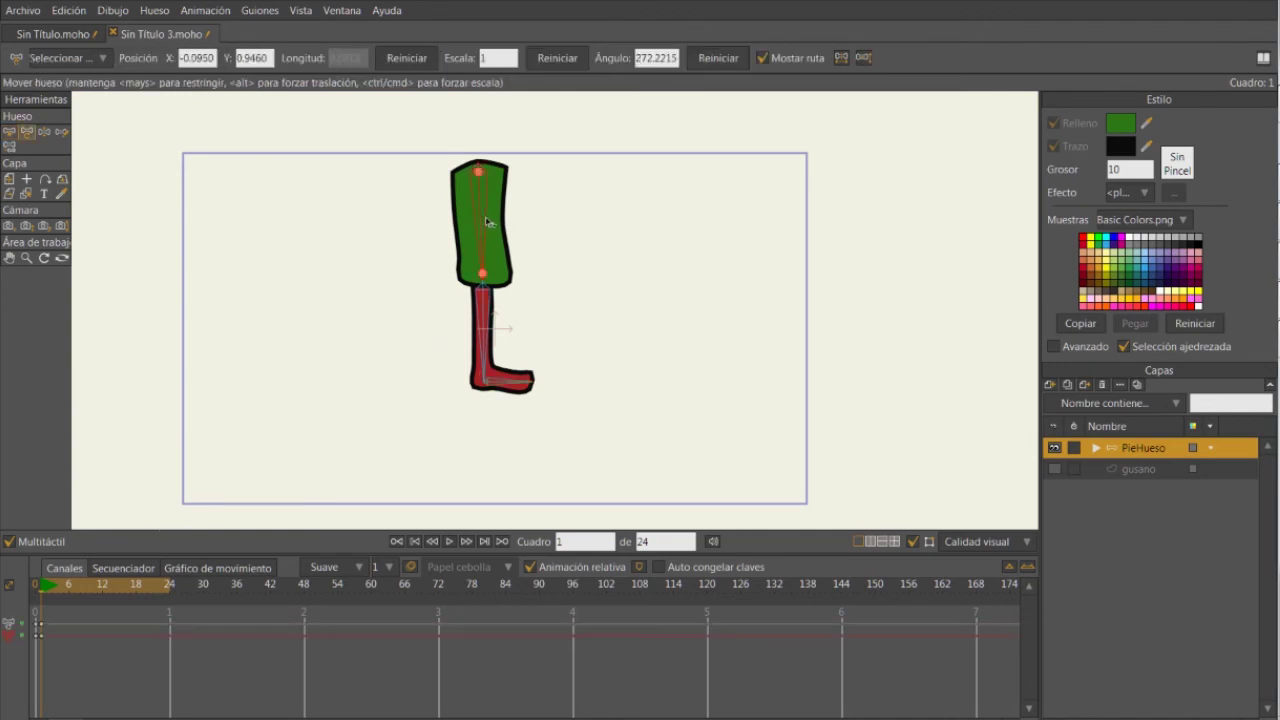
{"action": "left_click", "coordinate": [470, 332]}
{"action": "left_click", "coordinate": [505, 377]}
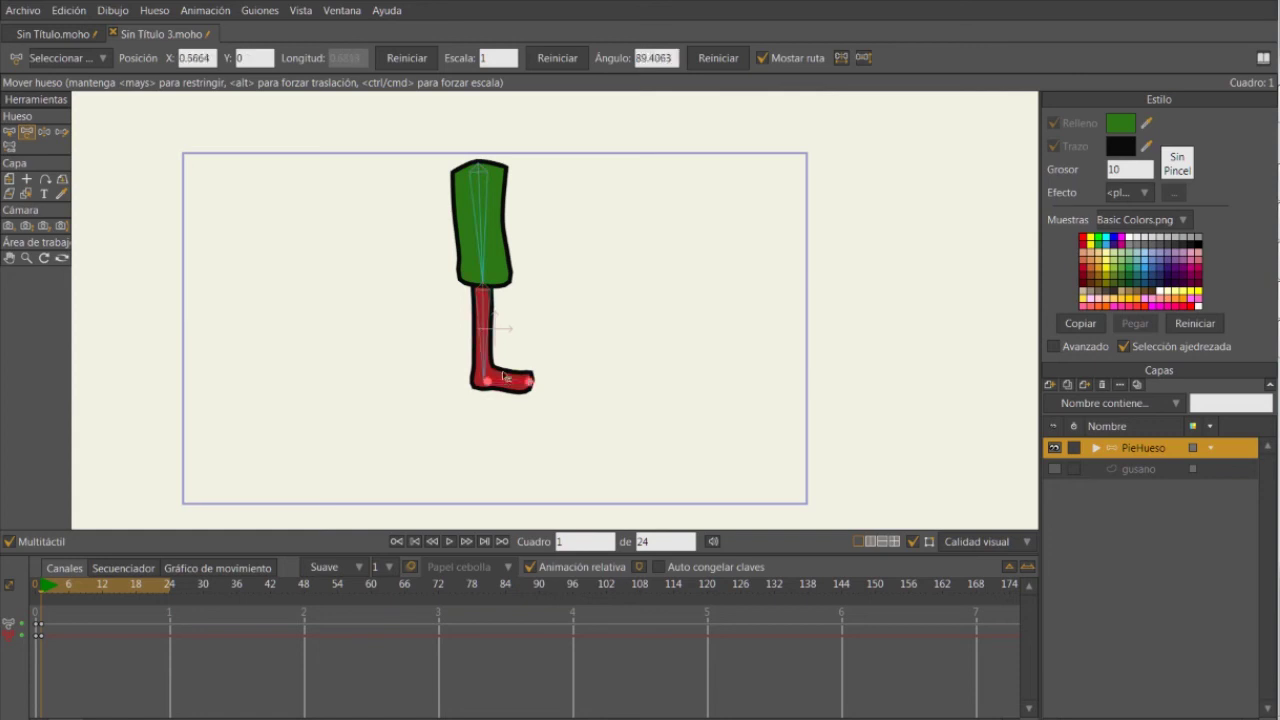
{"action": "left_click", "coordinate": [492, 236]}
{"action": "left_click", "coordinate": [486, 318]}
{"action": "left_click", "coordinate": [502, 384]}
{"action": "left_click", "coordinate": [486, 240]}
{"action": "left_click", "coordinate": [485, 325]}
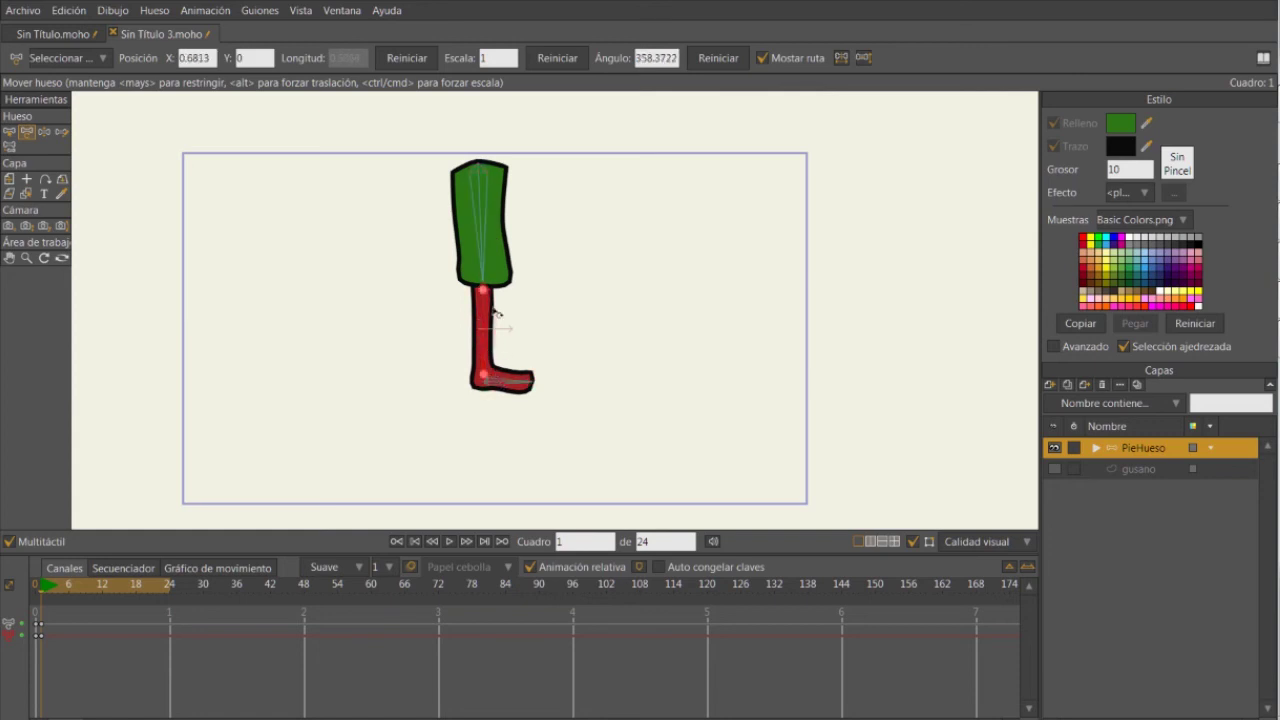
{"action": "left_click", "coordinate": [489, 250]}
{"action": "left_click", "coordinate": [484, 339]}
{"action": "left_click", "coordinate": [496, 380]}
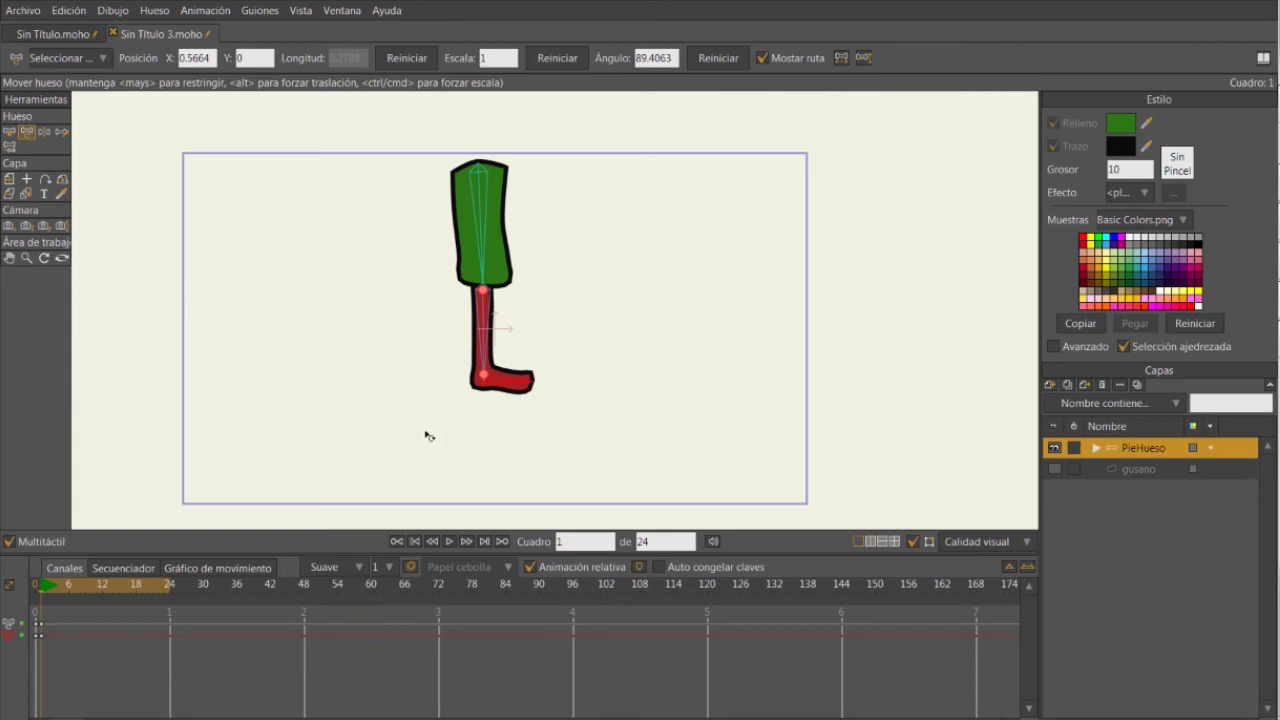
{"action": "left_click", "coordinate": [496, 243]}
{"action": "left_click", "coordinate": [478, 296]}
{"action": "left_click", "coordinate": [512, 277]}
Pose the whole leg swung backward at frame 1 and swung forward at frame 18.
{"action": "left_click_drag", "start_coordinate": [497, 243], "coordinate": [313, 333]}
{"action": "left_click", "coordinate": [386, 287]}
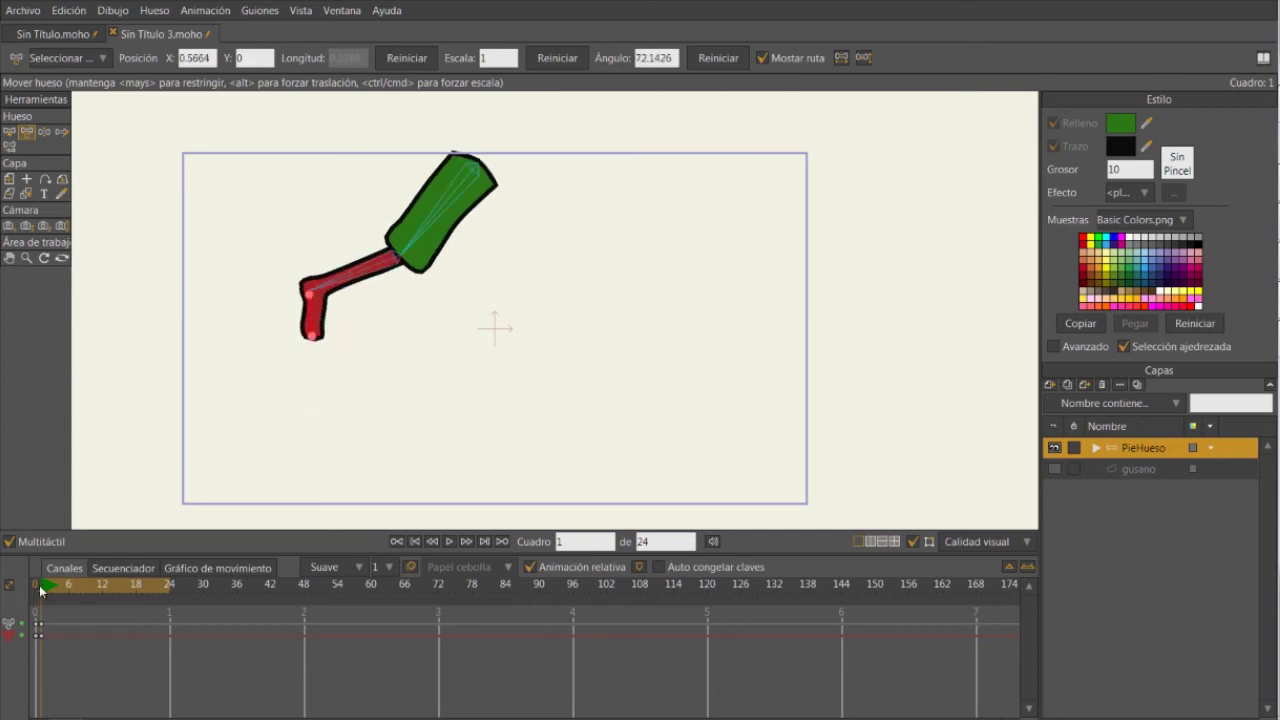
{"action": "left_click_drag", "start_coordinate": [57, 586], "coordinate": [170, 590]}
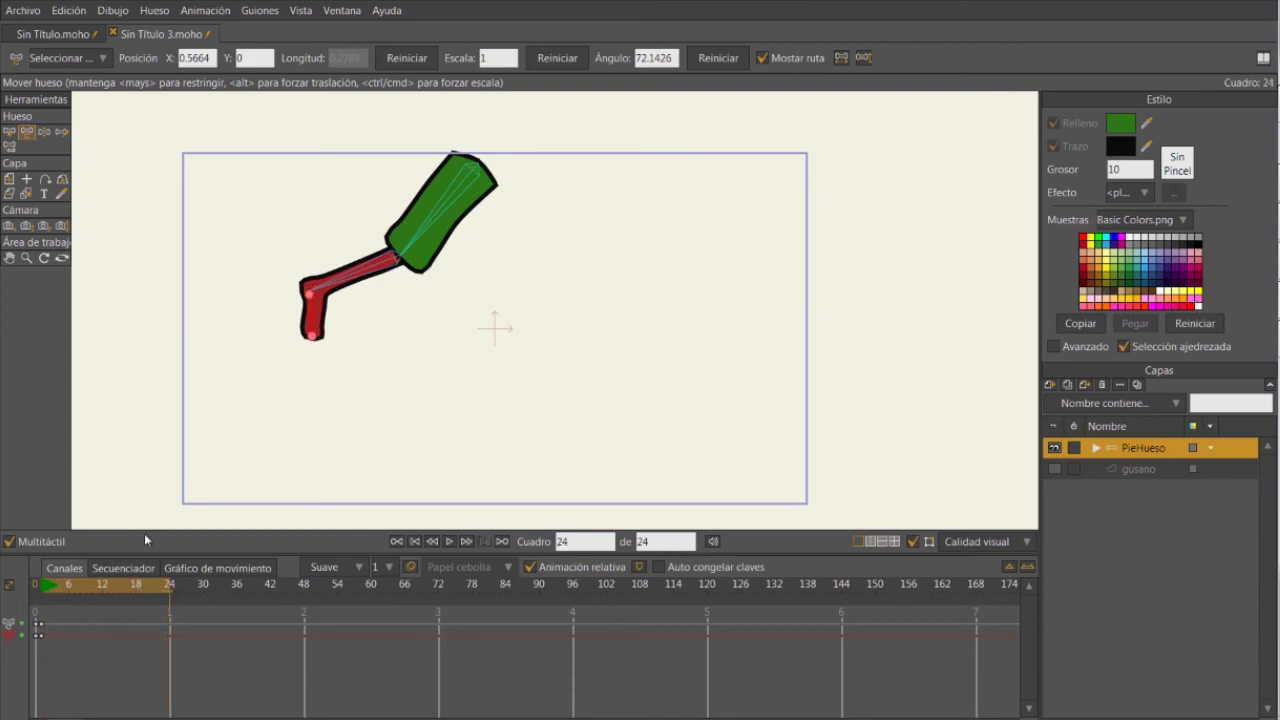
{"action": "left_click", "coordinate": [137, 586]}
{"action": "left_click_drag", "start_coordinate": [352, 284], "coordinate": [686, 286]}
{"action": "left_click_drag", "start_coordinate": [611, 246], "coordinate": [667, 286]}
Play the leg swing from frame 1 and scrub through its first frames.
{"action": "left_click", "coordinate": [37, 591]}
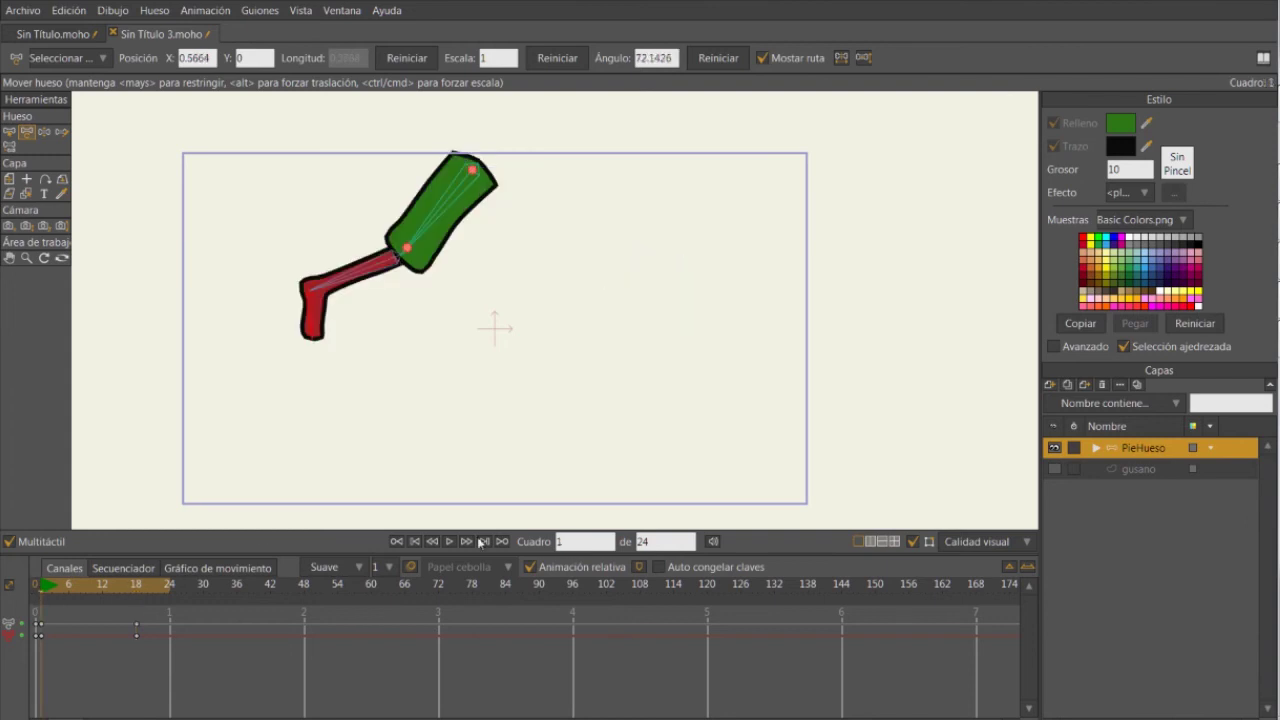
{"action": "left_click", "coordinate": [450, 541]}
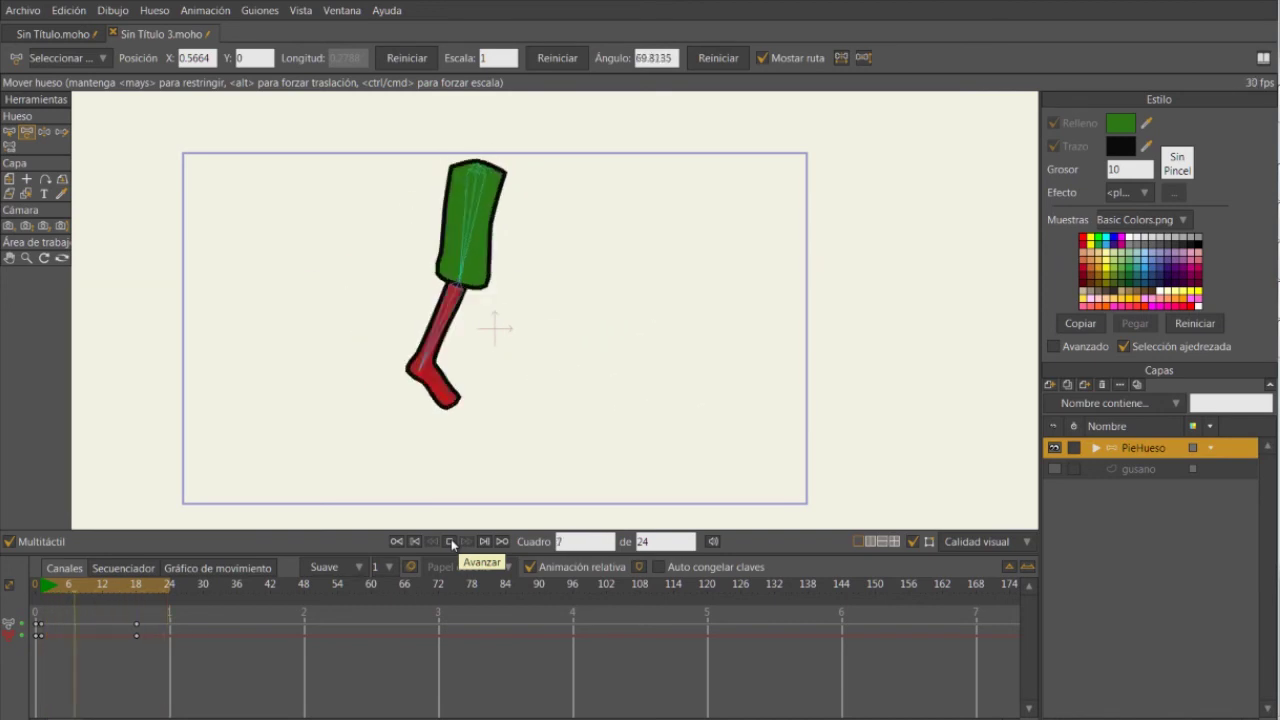
{"action": "left_click", "coordinate": [450, 541]}
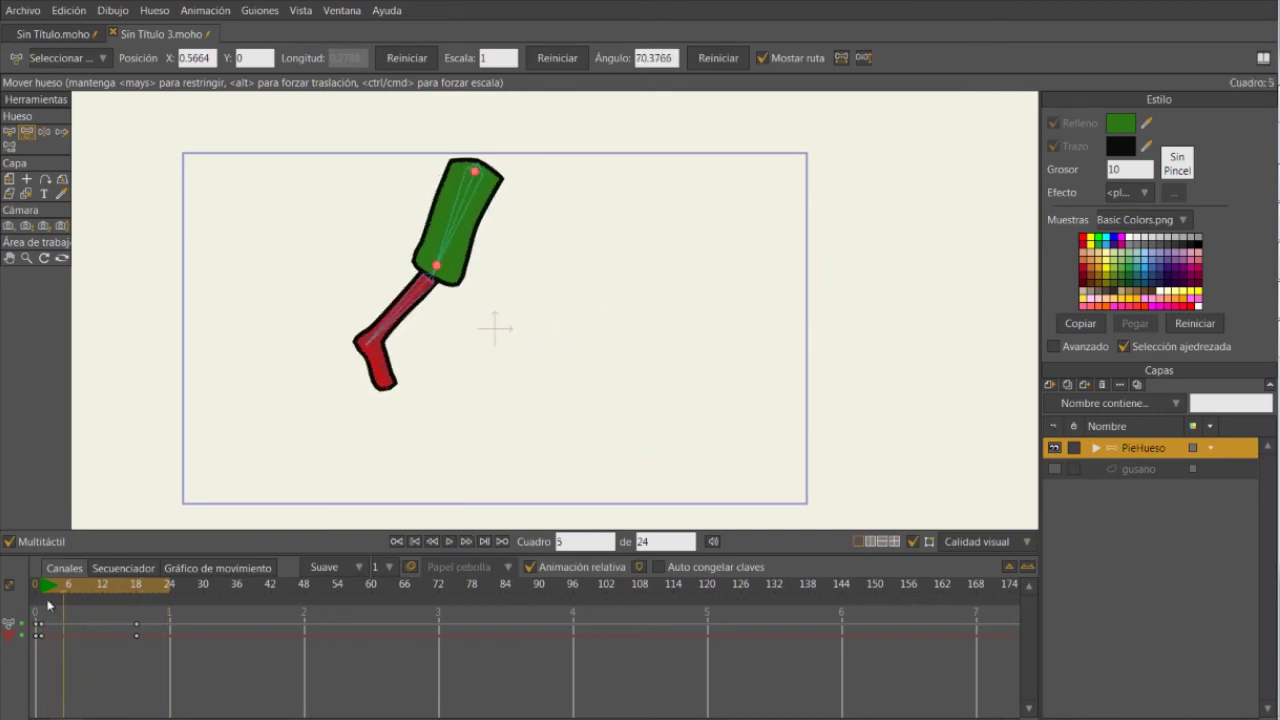
{"action": "mouse_move", "coordinate": [50, 590]}
{"action": "left_mouse_down"}
{"action": "mouse_move", "coordinate": [136, 594]}
{"action": "mouse_move", "coordinate": [61, 605]}
{"action": "left_mouse_up"}
{"action": "left_click_drag", "start_coordinate": [65, 610], "coordinate": [41, 619]}
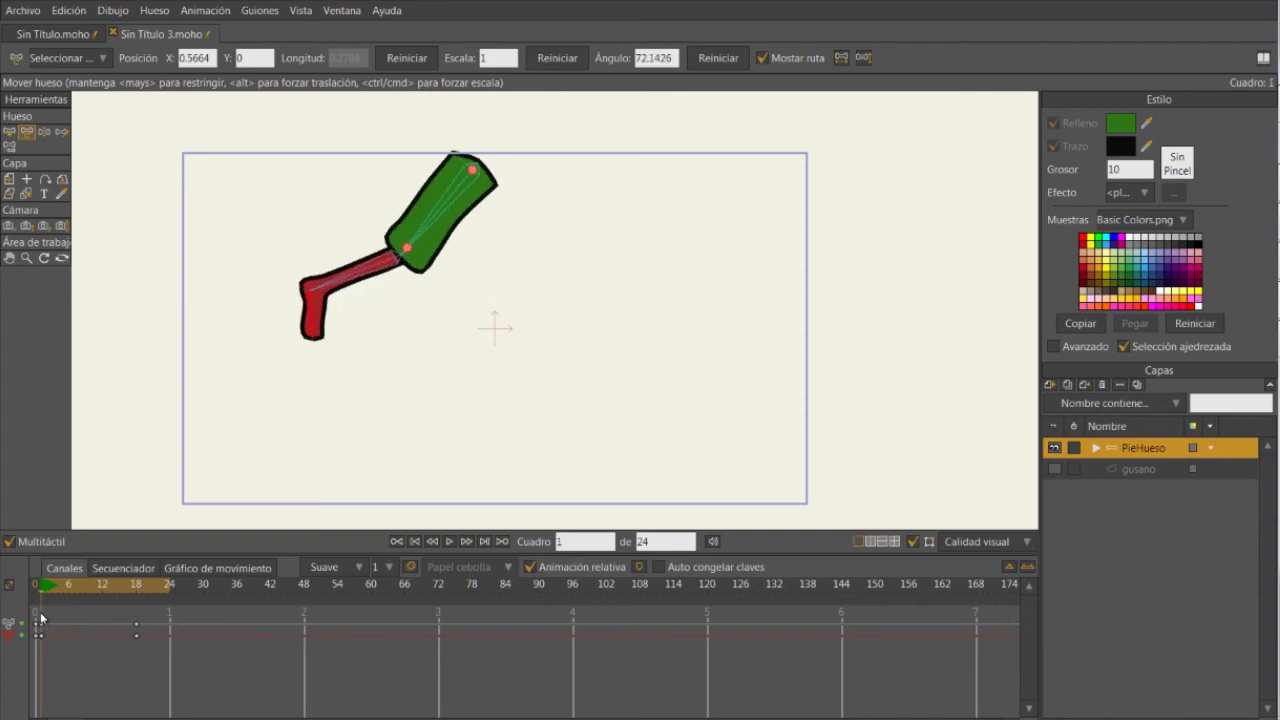
Lower the shin slightly at frame 1, and at frame 4 swing the thigh back with the shin bent sharply upward.
{"action": "left_click", "coordinate": [372, 282]}
{"action": "left_click_drag", "start_coordinate": [372, 282], "coordinate": [346, 329]}
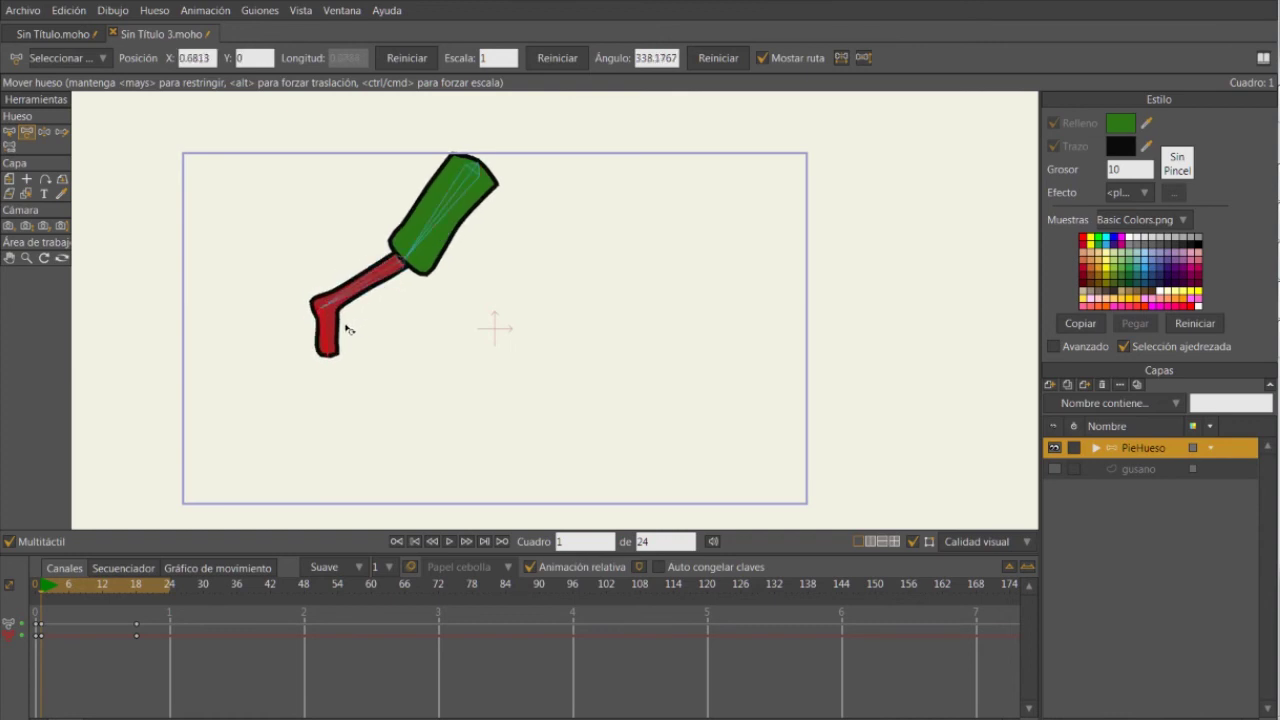
{"action": "left_click", "coordinate": [57, 588]}
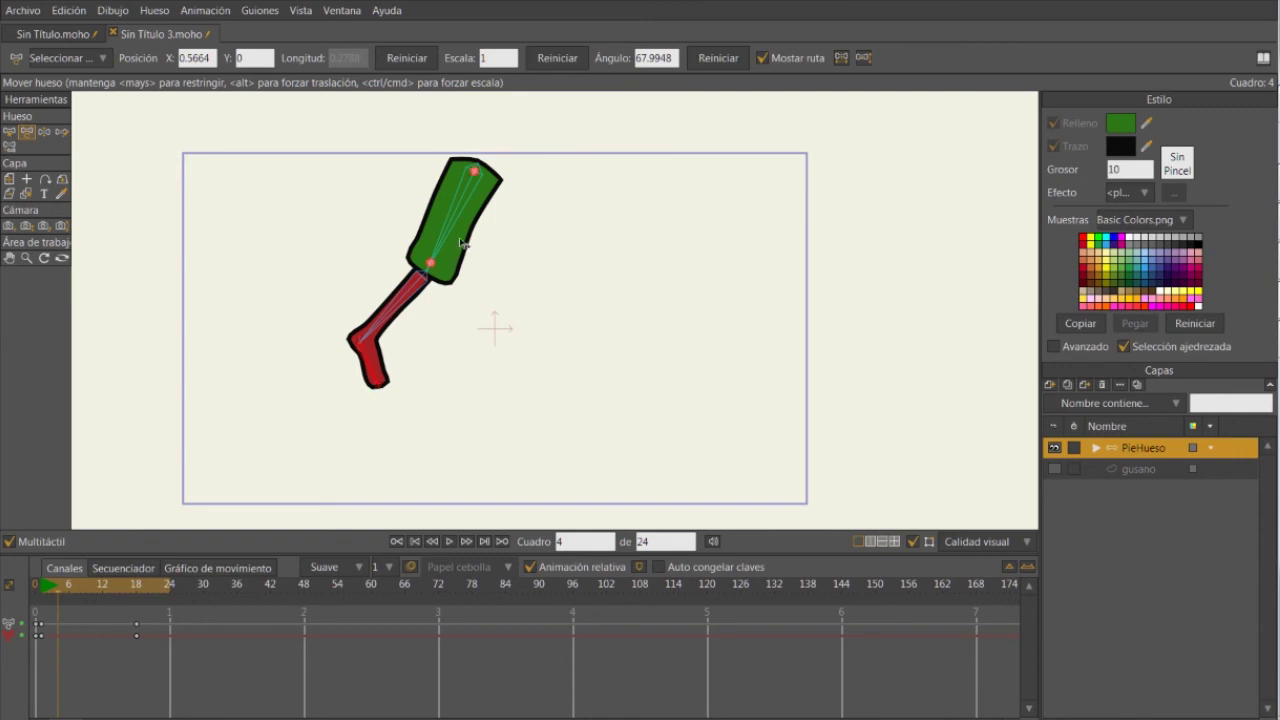
{"action": "left_click_drag", "start_coordinate": [460, 240], "coordinate": [456, 238]}
{"action": "left_click_drag", "start_coordinate": [410, 292], "coordinate": [302, 240]}
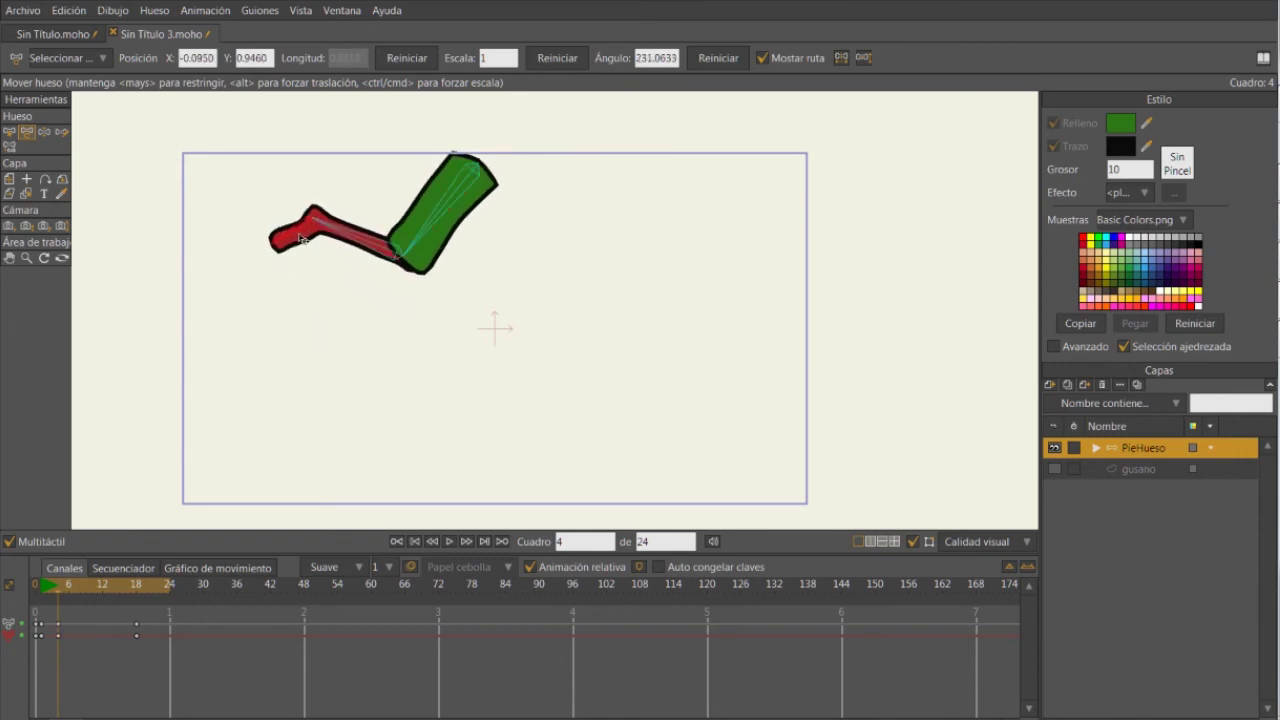
{"action": "left_click", "coordinate": [303, 240]}
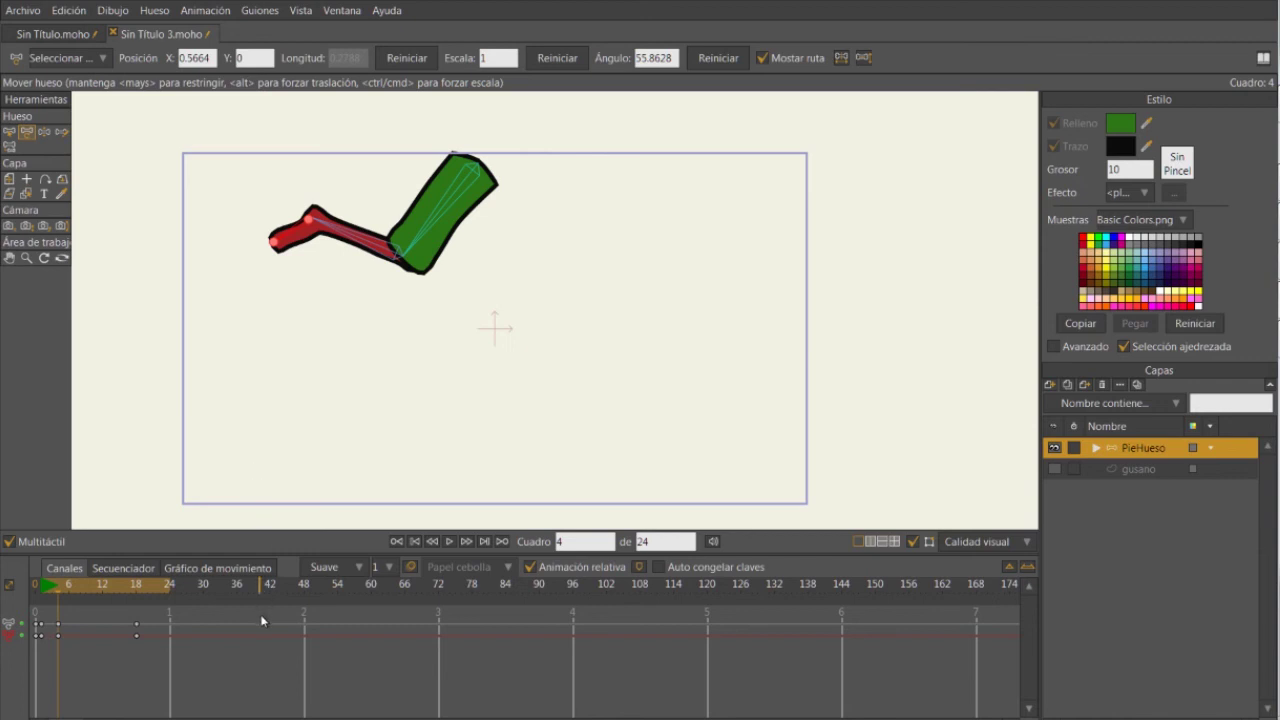
{"action": "left_click_drag", "start_coordinate": [41, 586], "coordinate": [59, 586]}
{"action": "left_click_drag", "start_coordinate": [428, 235], "coordinate": [407, 232]}
At frame 22, bring the thigh down to nearly vertical with the shin slightly bent back and the foot levelled.
{"action": "left_click_drag", "start_coordinate": [42, 586], "coordinate": [158, 587]}
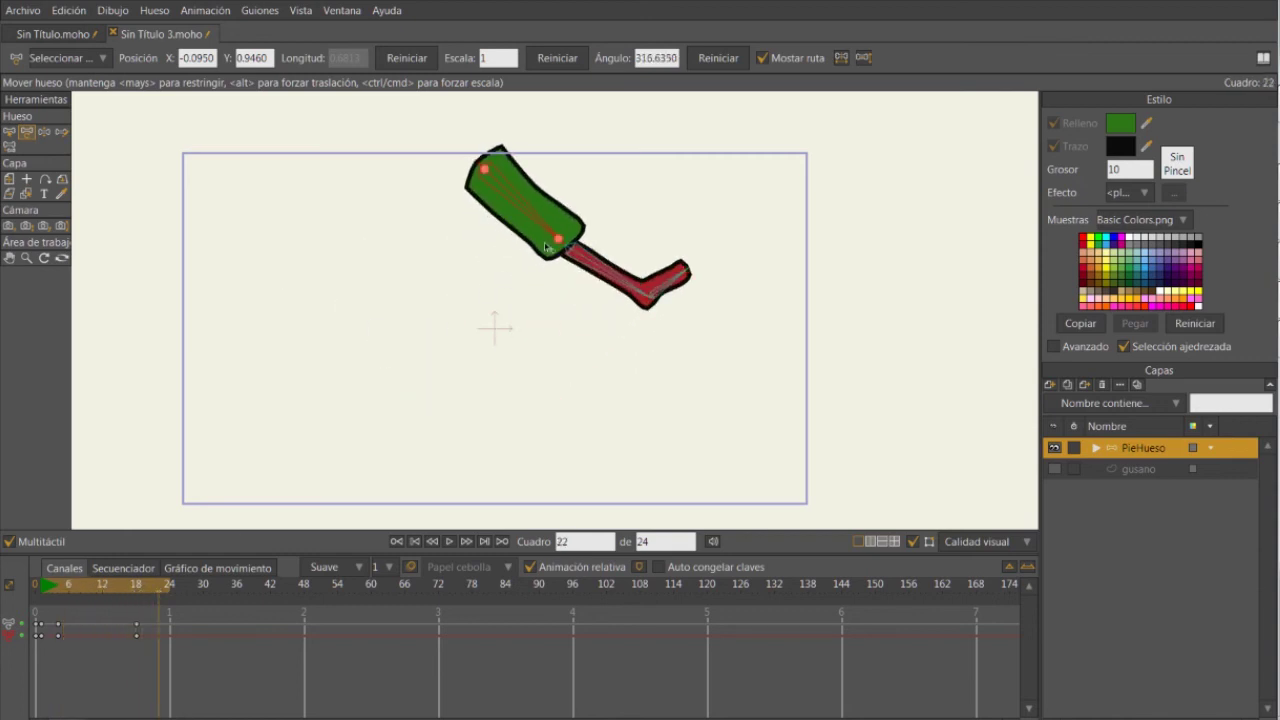
{"action": "left_click_drag", "start_coordinate": [546, 246], "coordinate": [474, 341]}
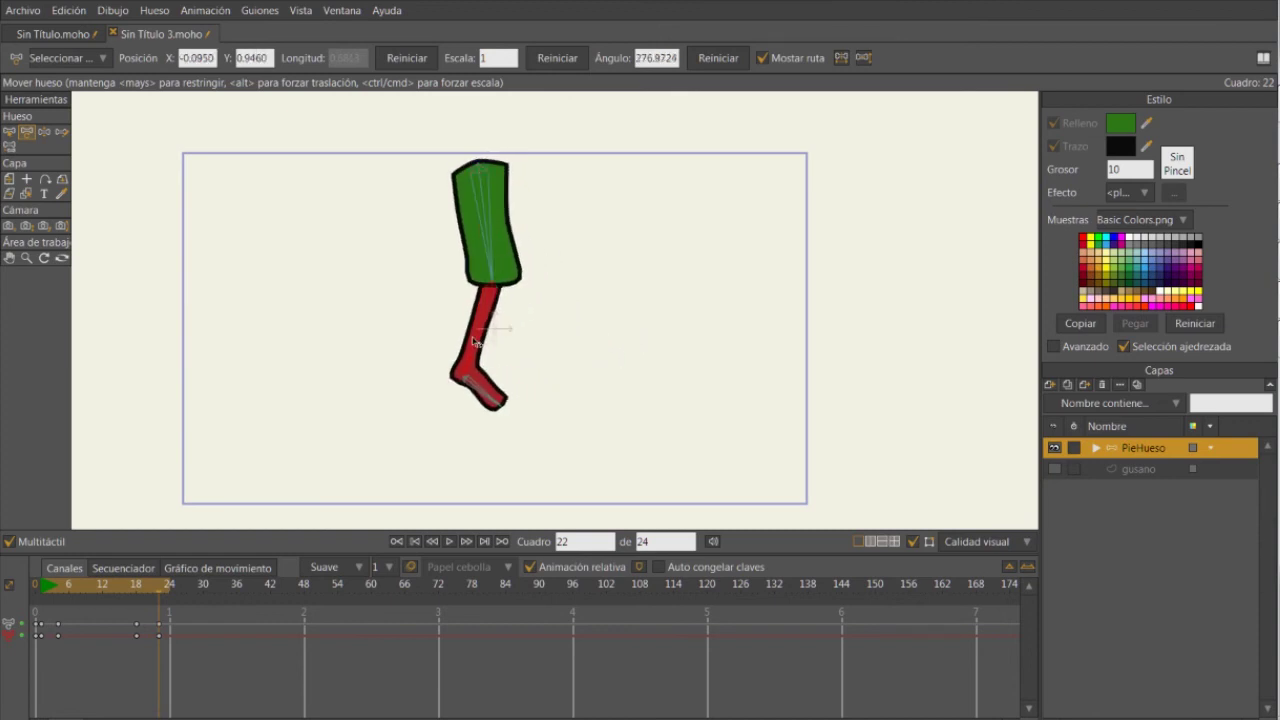
{"action": "left_click_drag", "start_coordinate": [486, 398], "coordinate": [494, 386]}
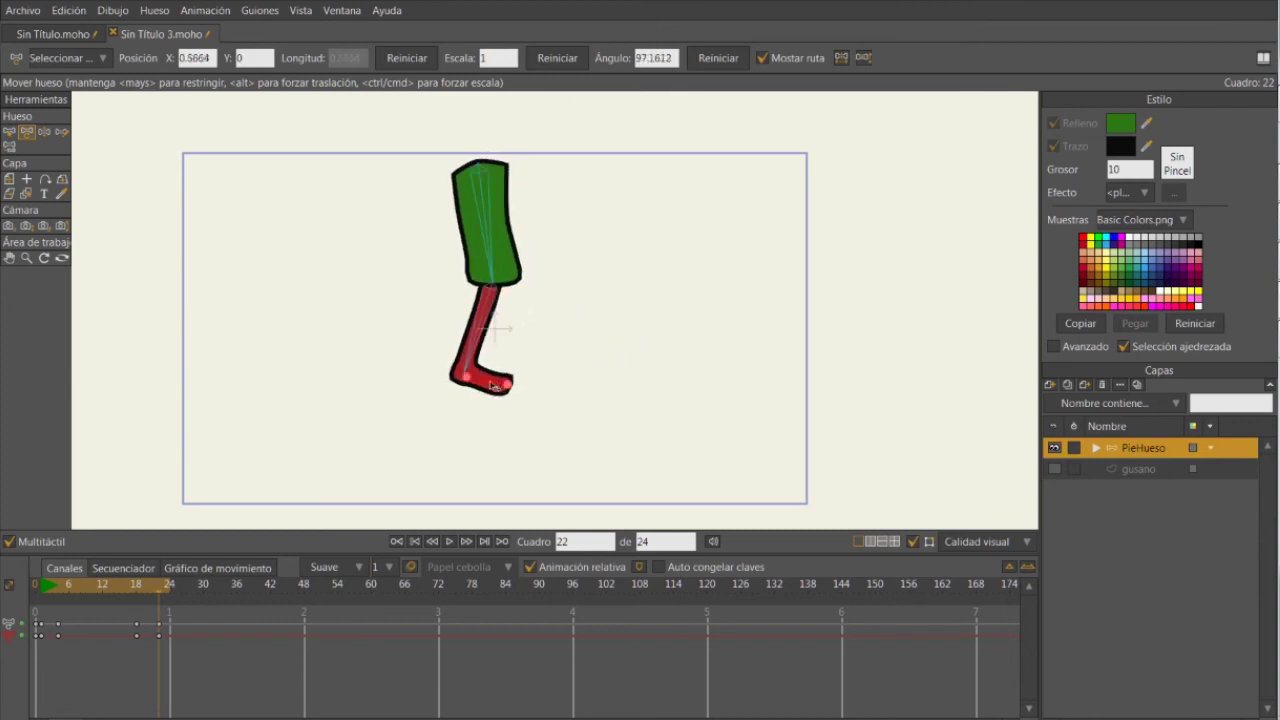
Play back the revised leg animation from frame 1 and stop it.
{"action": "left_click_drag", "start_coordinate": [45, 592], "coordinate": [41, 590]}
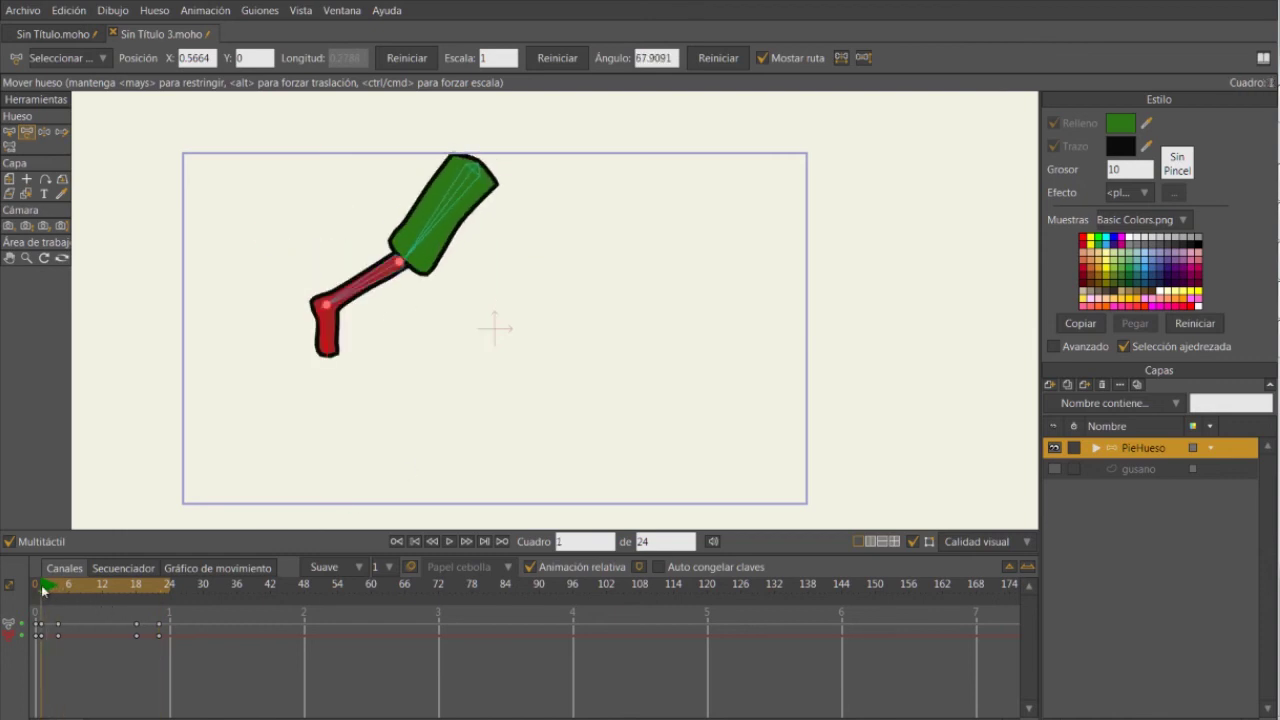
{"action": "left_click", "coordinate": [450, 542]}
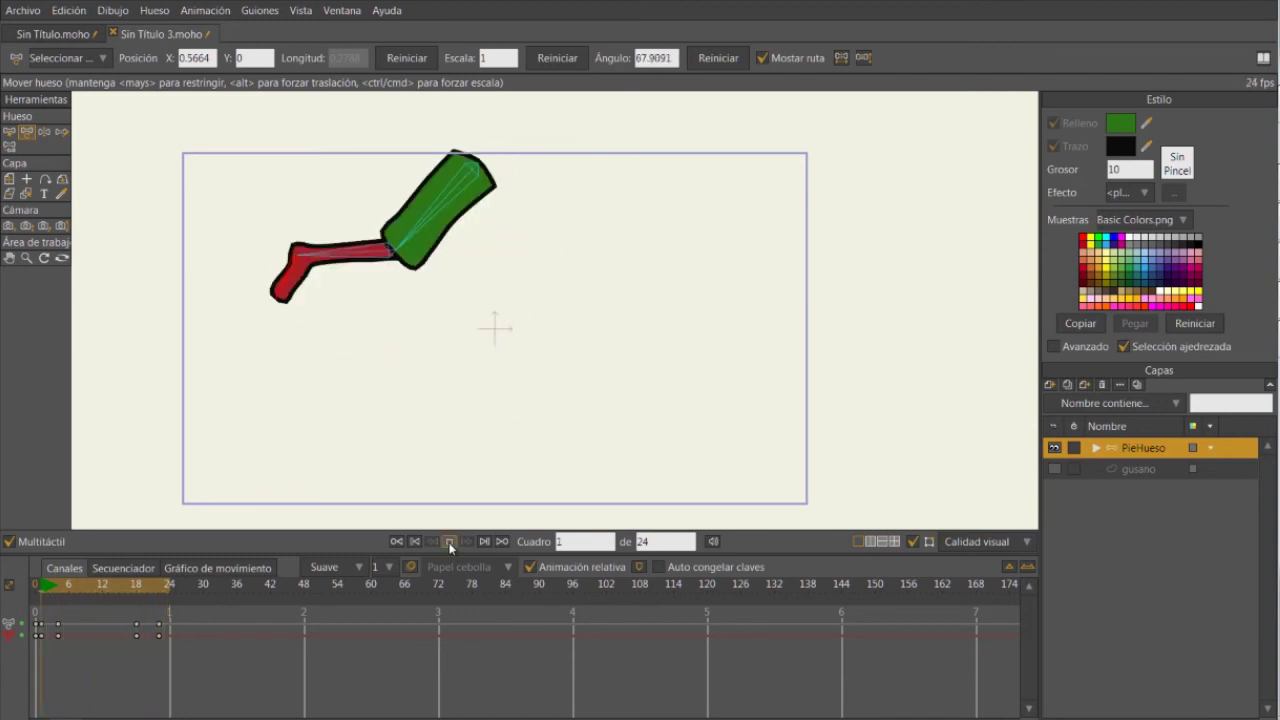
{"action": "left_click", "coordinate": [450, 542]}
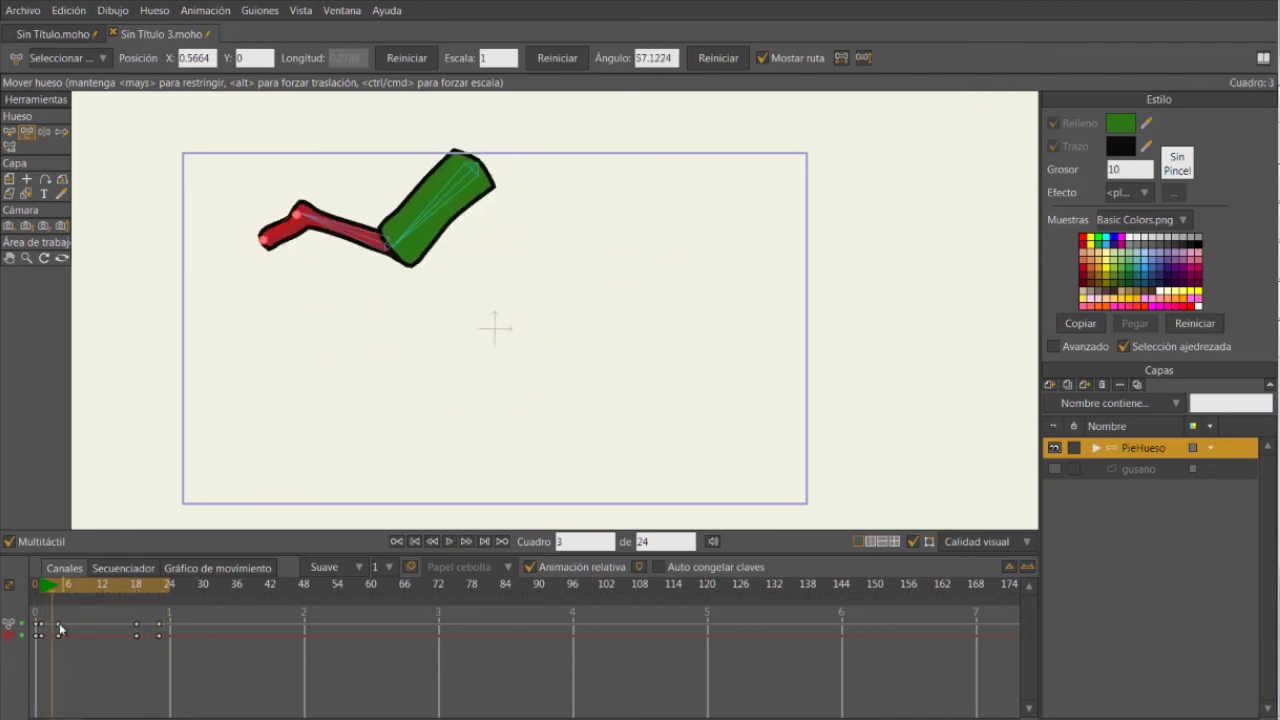
Check the first frames of the leg swing and shift its last two keyframe columns earlier, to frames 16 and 20.
{"action": "mouse_move", "coordinate": [45, 590]}
{"action": "left_mouse_down"}
{"action": "mouse_move", "coordinate": [98, 592]}
{"action": "mouse_move", "coordinate": [60, 599]}
{"action": "left_mouse_up"}
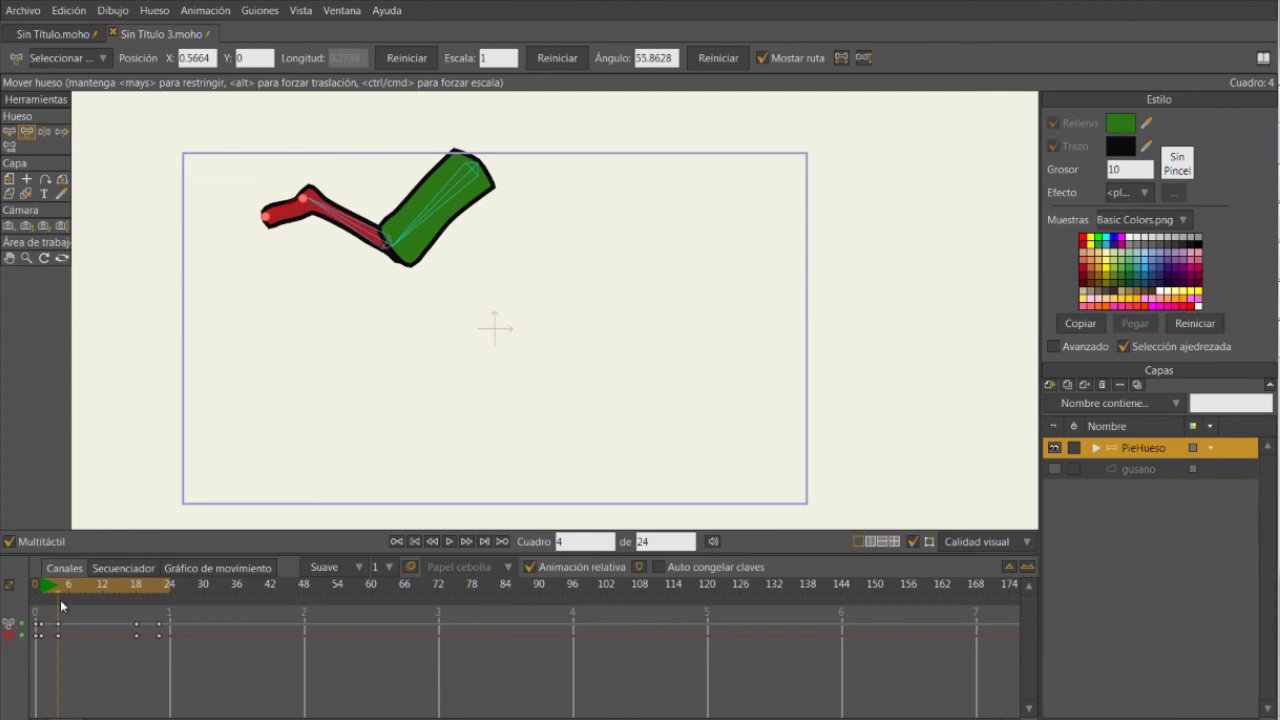
{"action": "left_click", "coordinate": [454, 541]}
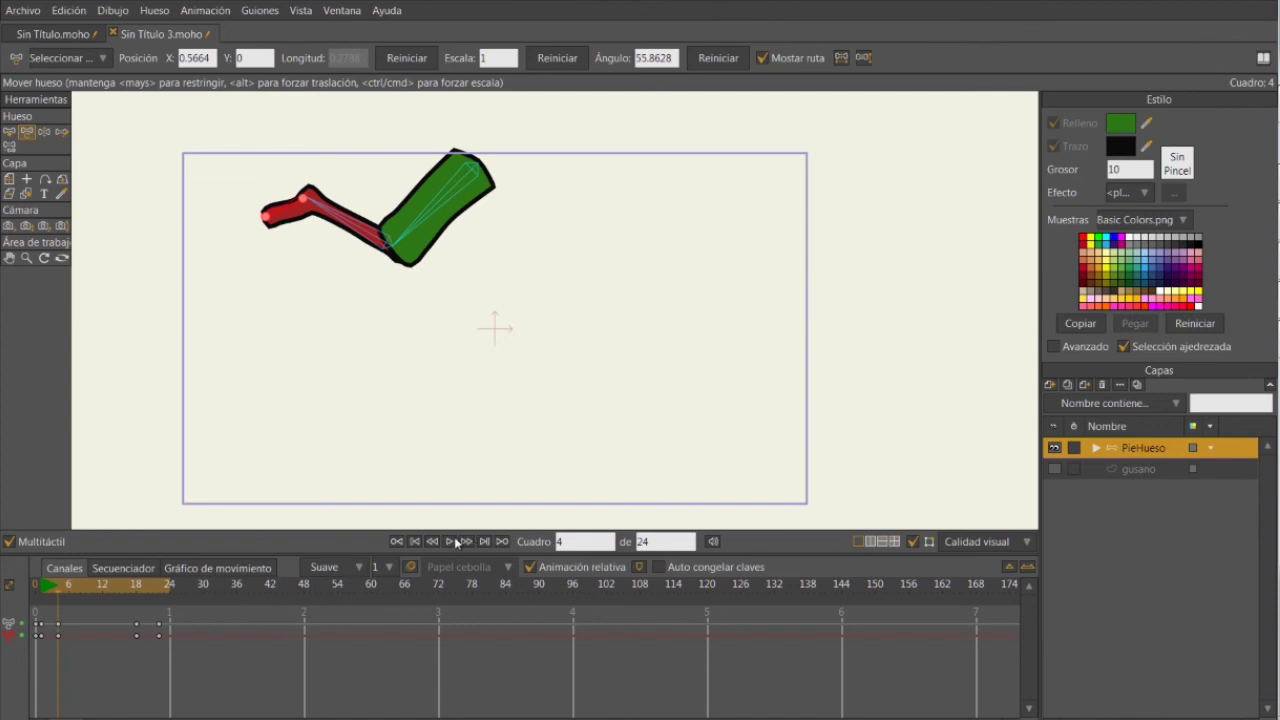
{"action": "left_click", "coordinate": [78, 591]}
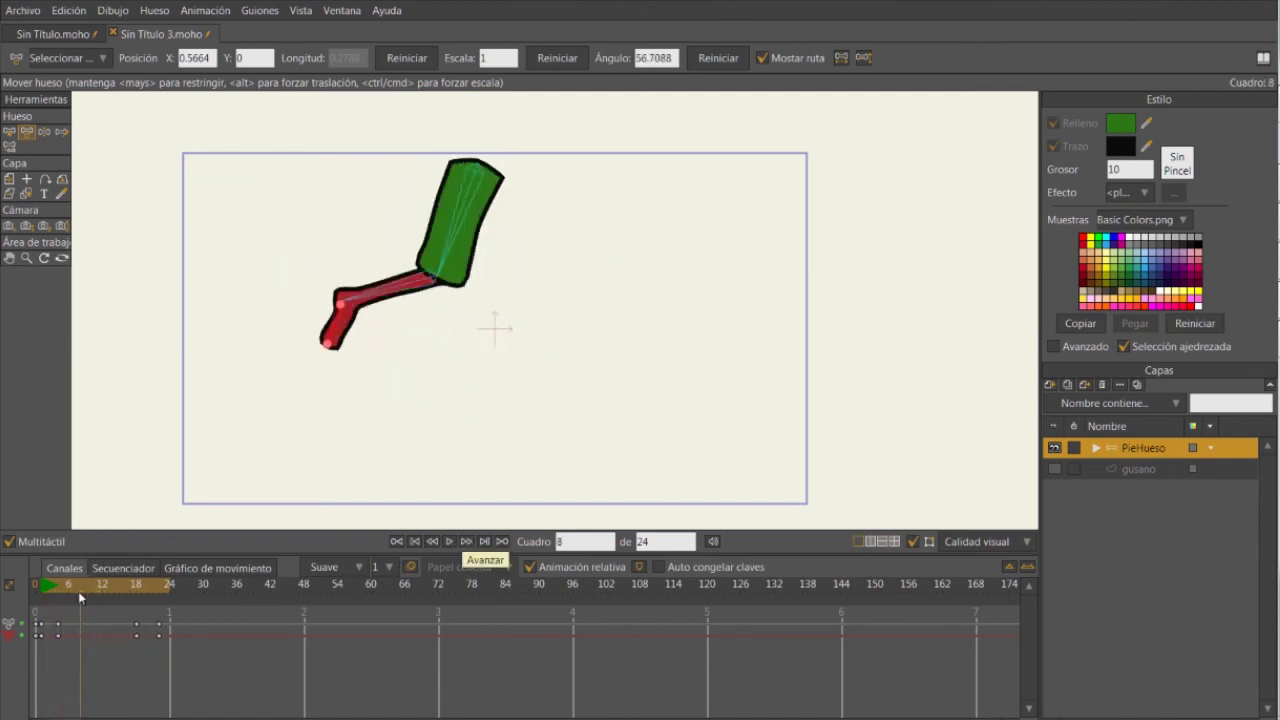
{"action": "mouse_move", "coordinate": [78, 591]}
{"action": "left_mouse_down"}
{"action": "mouse_move", "coordinate": [62, 592]}
{"action": "mouse_move", "coordinate": [83, 592]}
{"action": "left_mouse_up"}
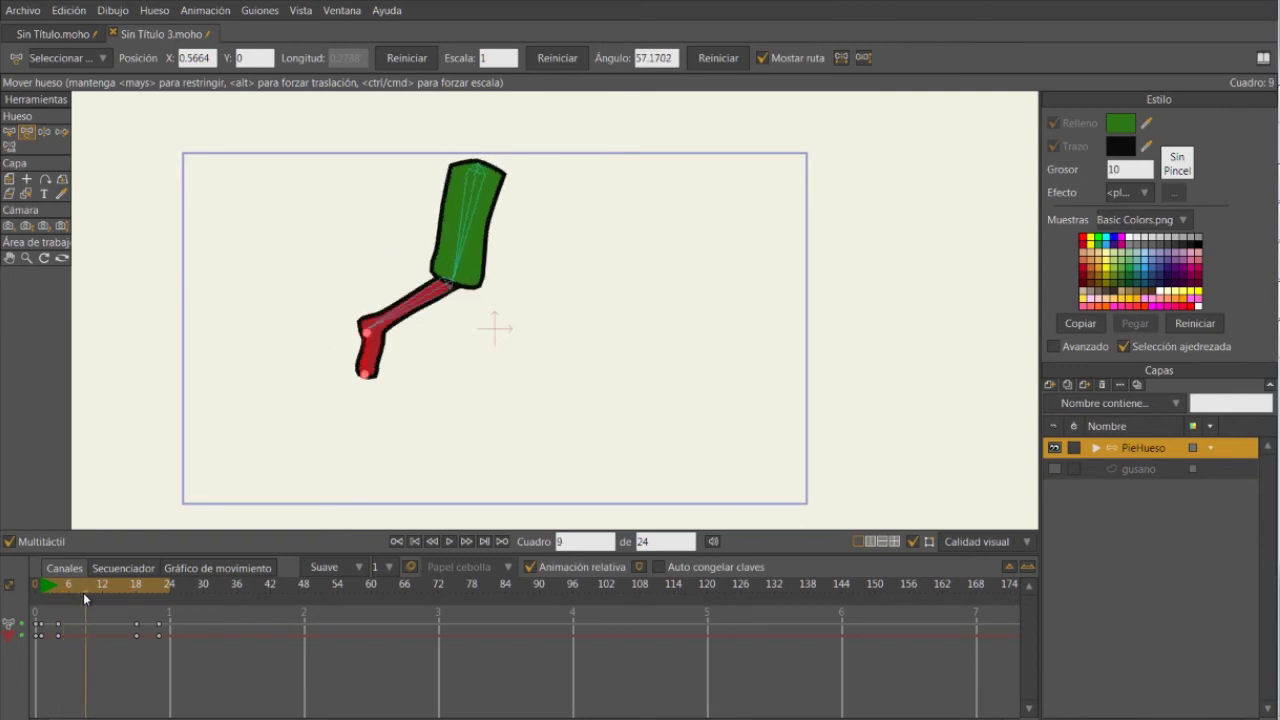
{"action": "left_click_drag", "start_coordinate": [132, 657], "coordinate": [148, 634]}
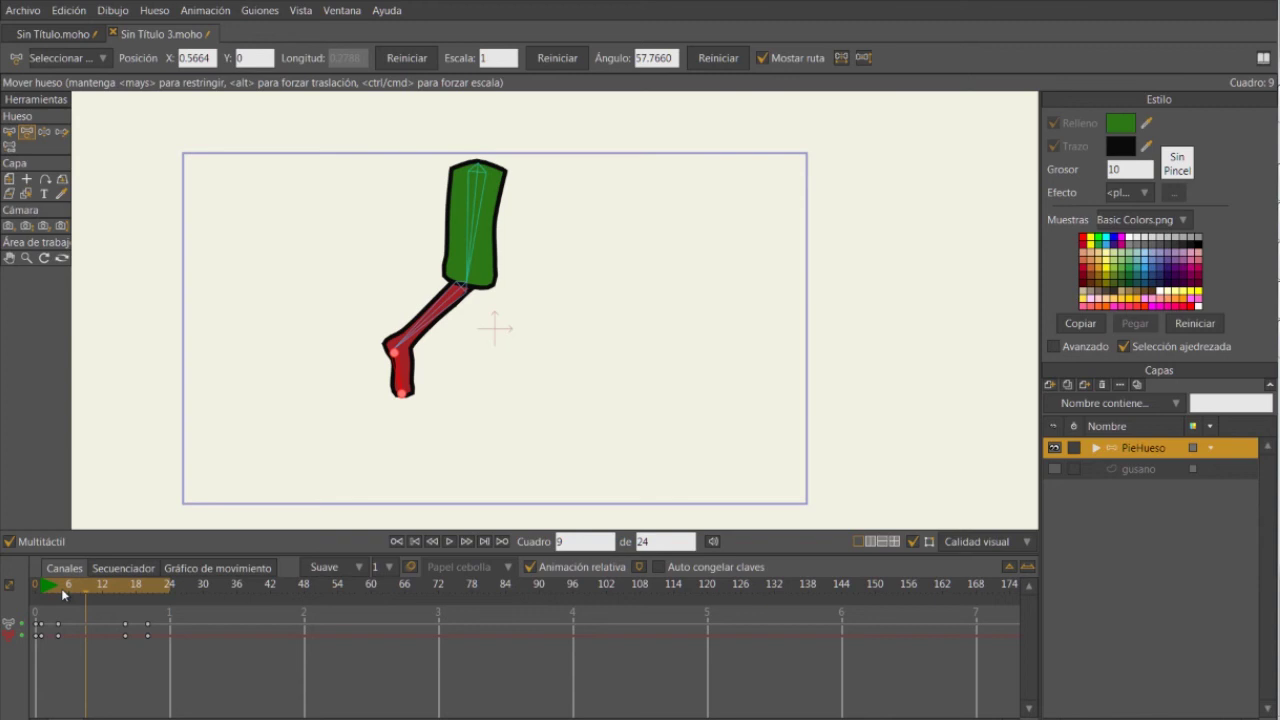
At frame 9, bend the shin backward until it is nearly horizontal behind the knee.
{"action": "left_click_drag", "start_coordinate": [61, 588], "coordinate": [91, 589]}
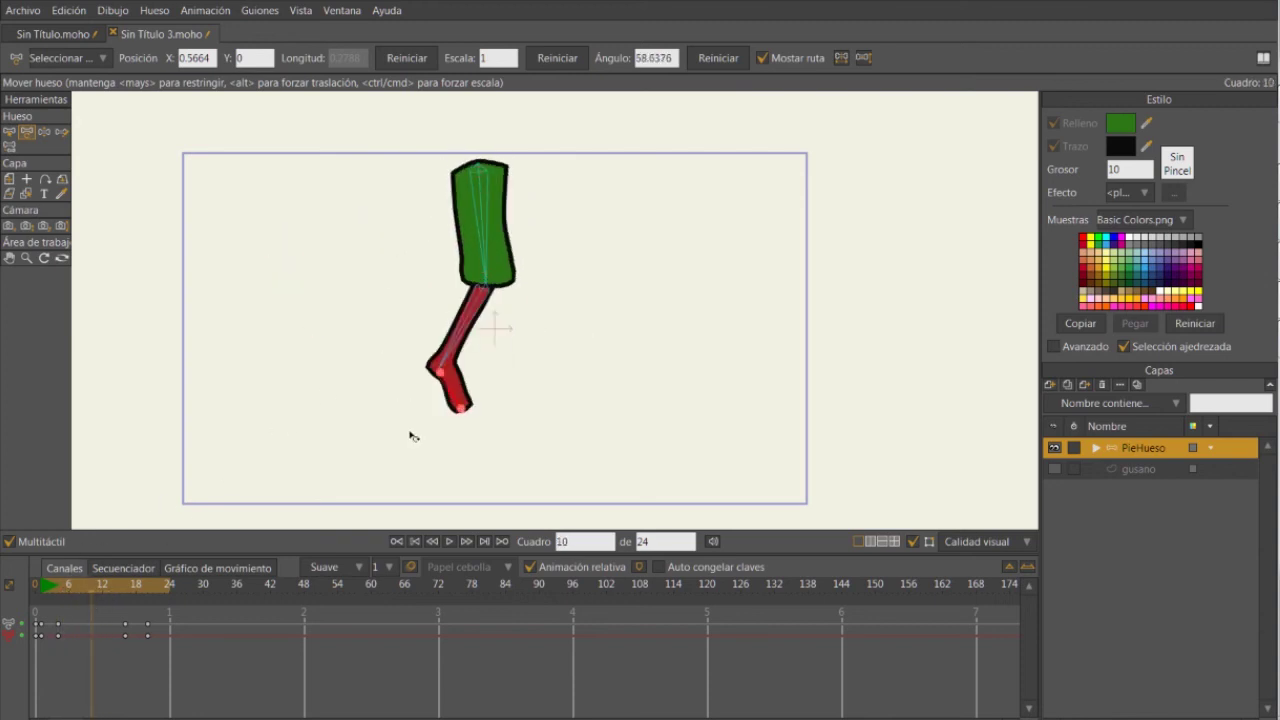
{"action": "left_click", "coordinate": [84, 587]}
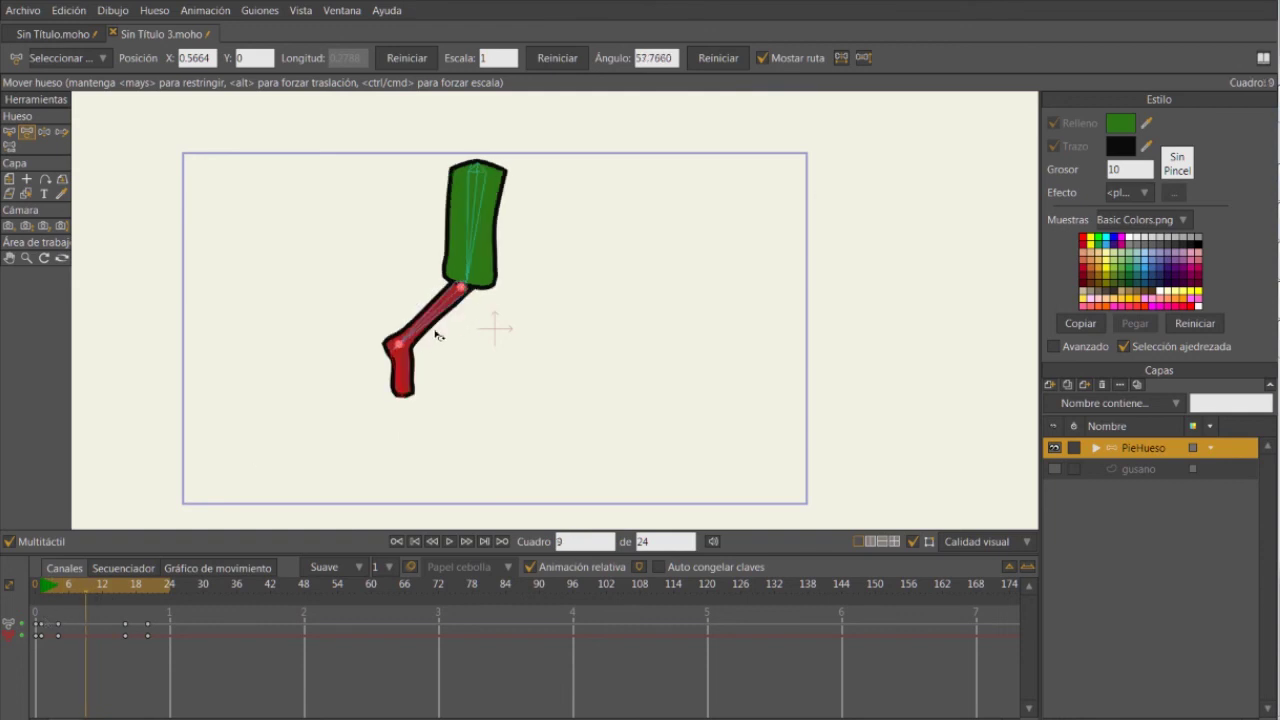
{"action": "left_click_drag", "start_coordinate": [435, 332], "coordinate": [403, 277]}
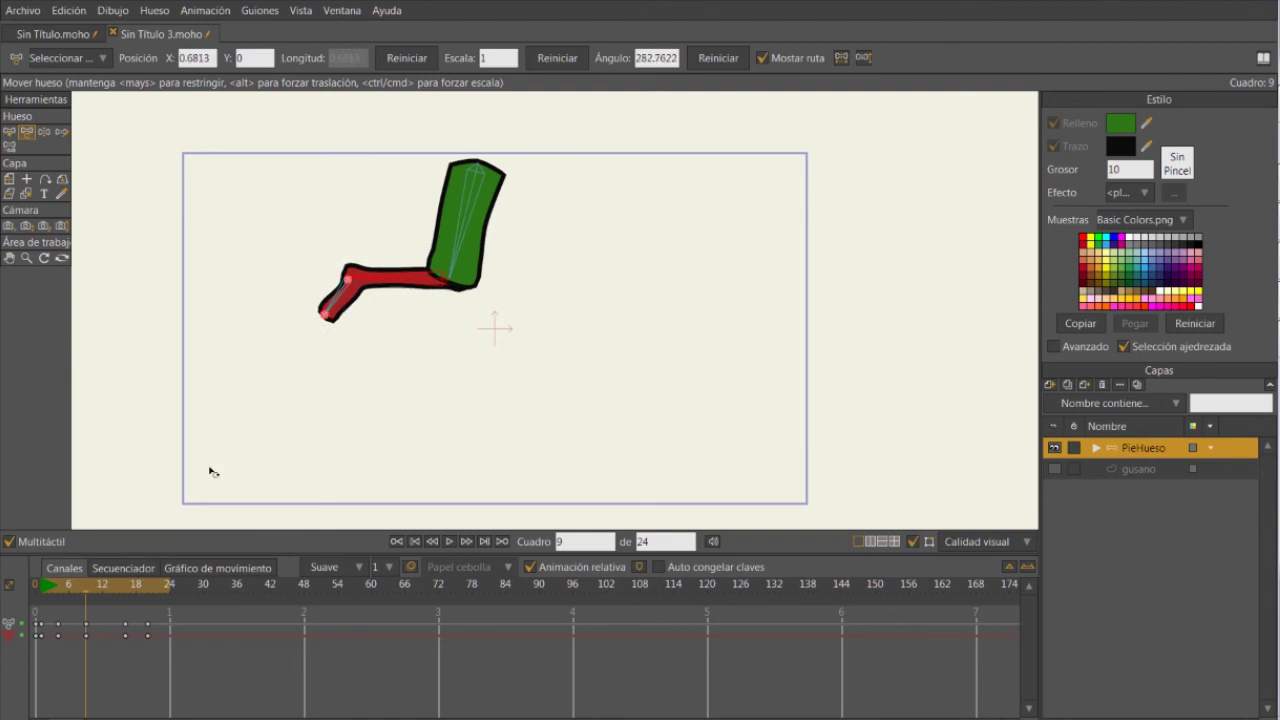
{"action": "left_click", "coordinate": [335, 299]}
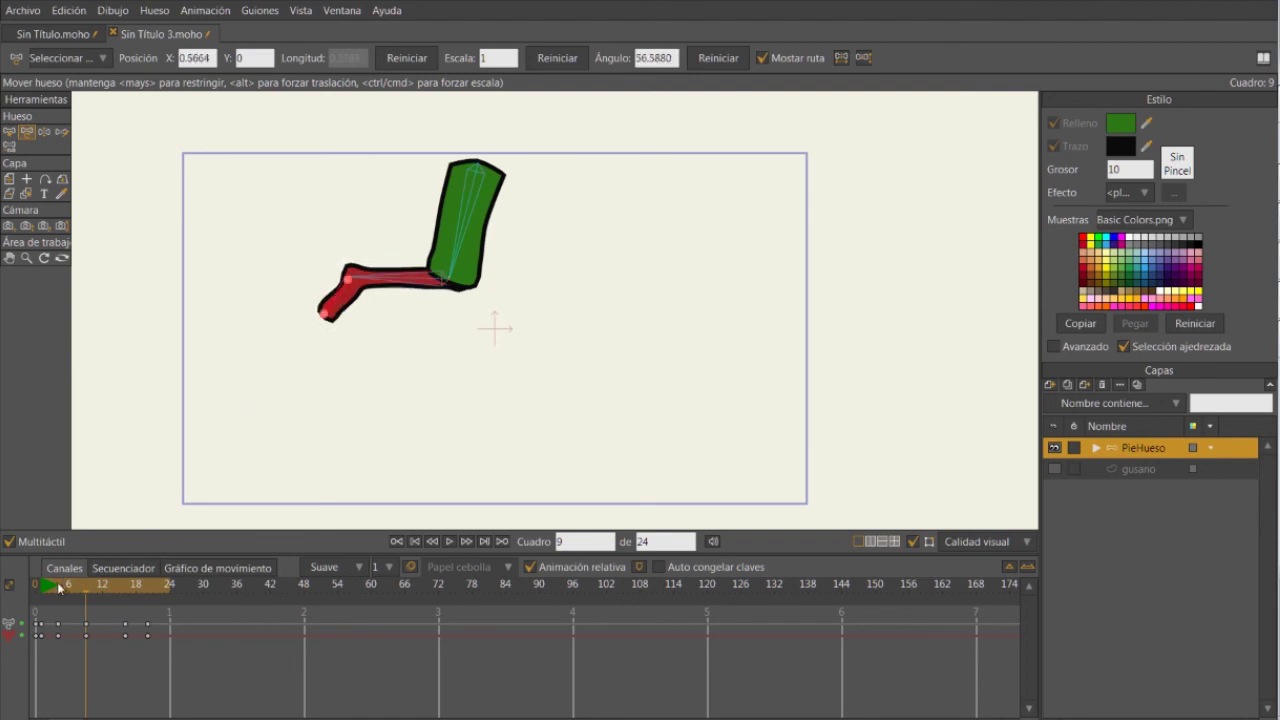
At frame 13, bend the shin back beneath the forward-swung thigh.
{"action": "left_click_drag", "start_coordinate": [58, 587], "coordinate": [109, 587]}
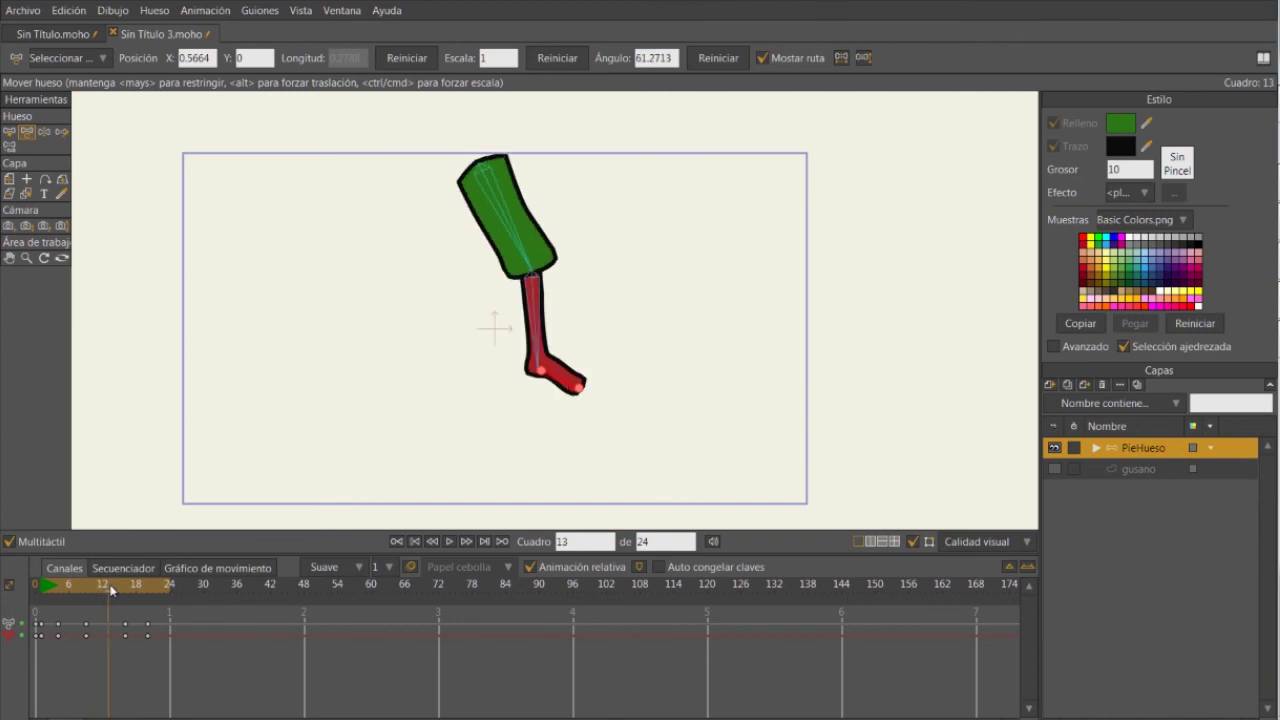
{"action": "left_click_drag", "start_coordinate": [537, 305], "coordinate": [500, 311]}
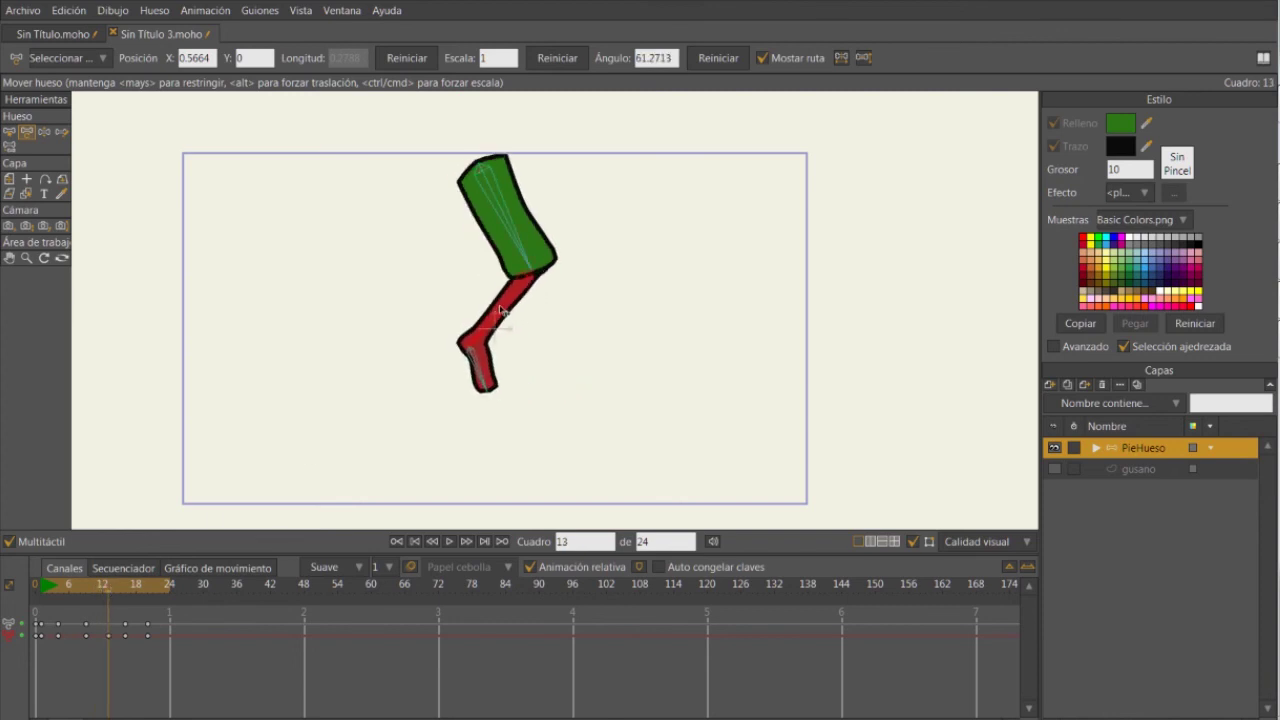
{"action": "left_click", "coordinate": [474, 378]}
Scrub to the end of the leg swing and play the animation to check the new bends.
{"action": "left_click_drag", "start_coordinate": [111, 586], "coordinate": [166, 586]}
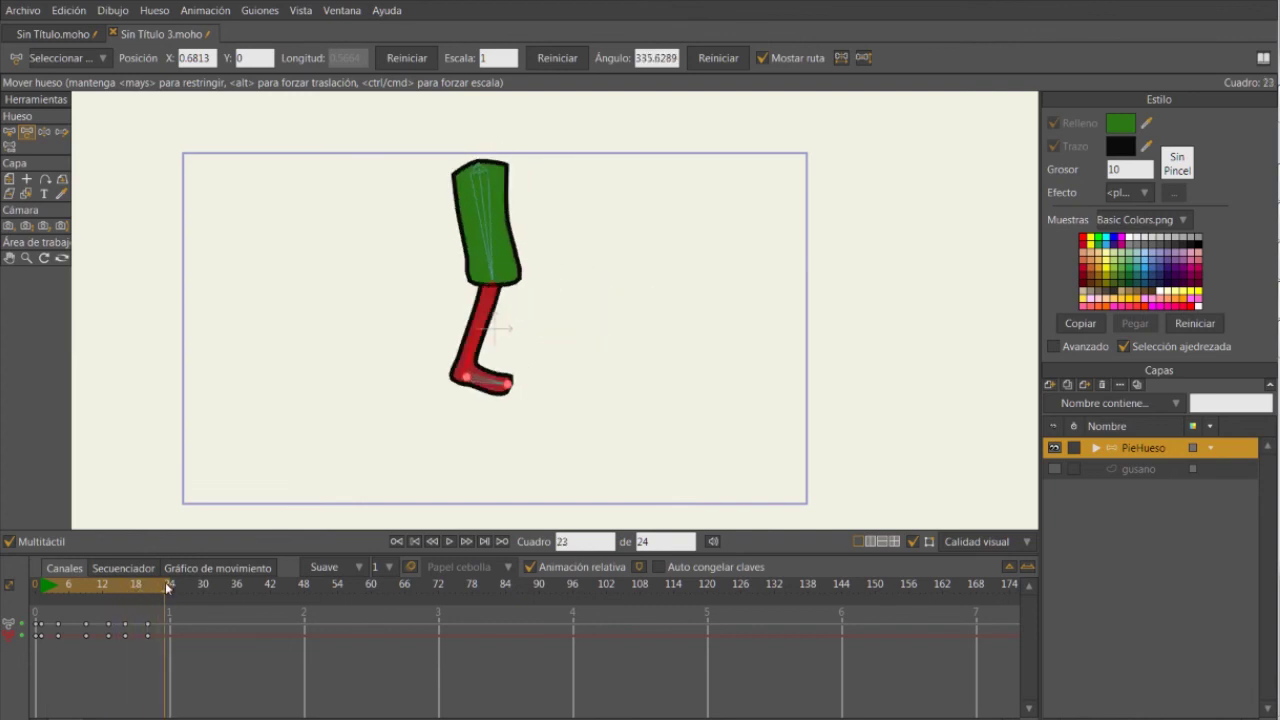
{"action": "left_click", "coordinate": [447, 541]}
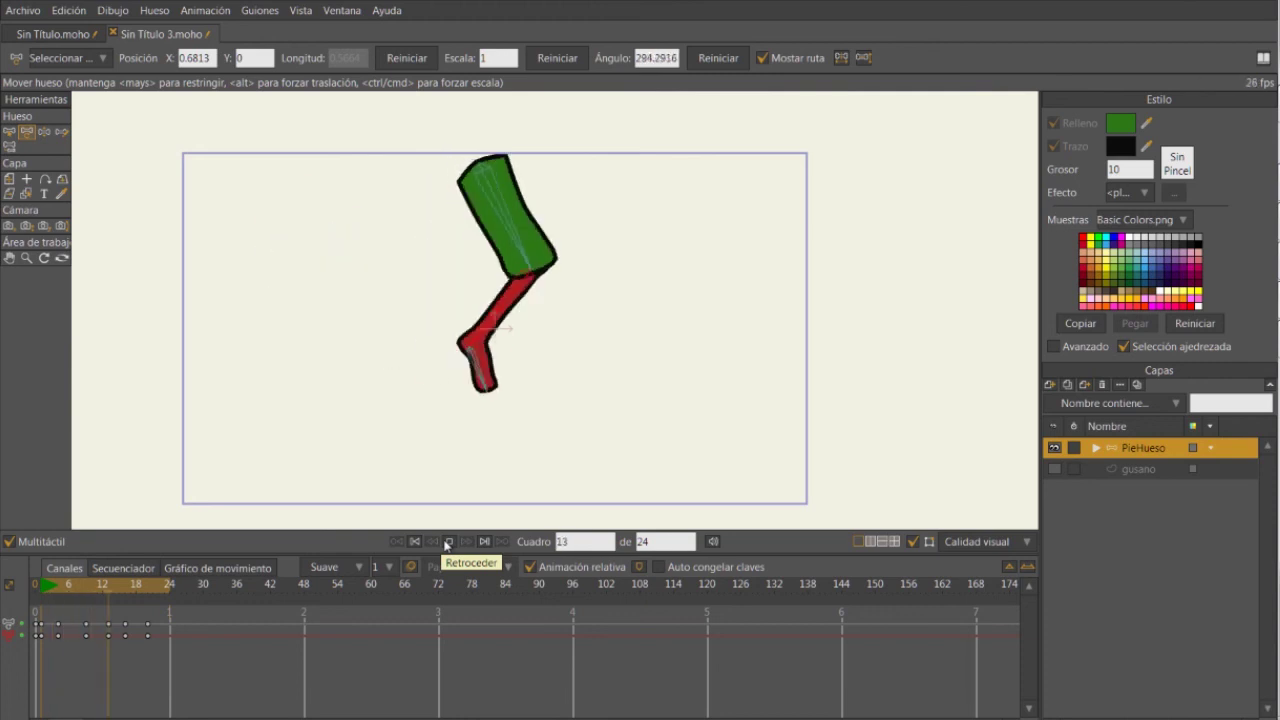
{"action": "left_click", "coordinate": [447, 541]}
Select all leg keyframes after frame 0 and compress their timing so the last one falls at about frame 15.
{"action": "left_click_drag", "start_coordinate": [184, 692], "coordinate": [40, 621]}
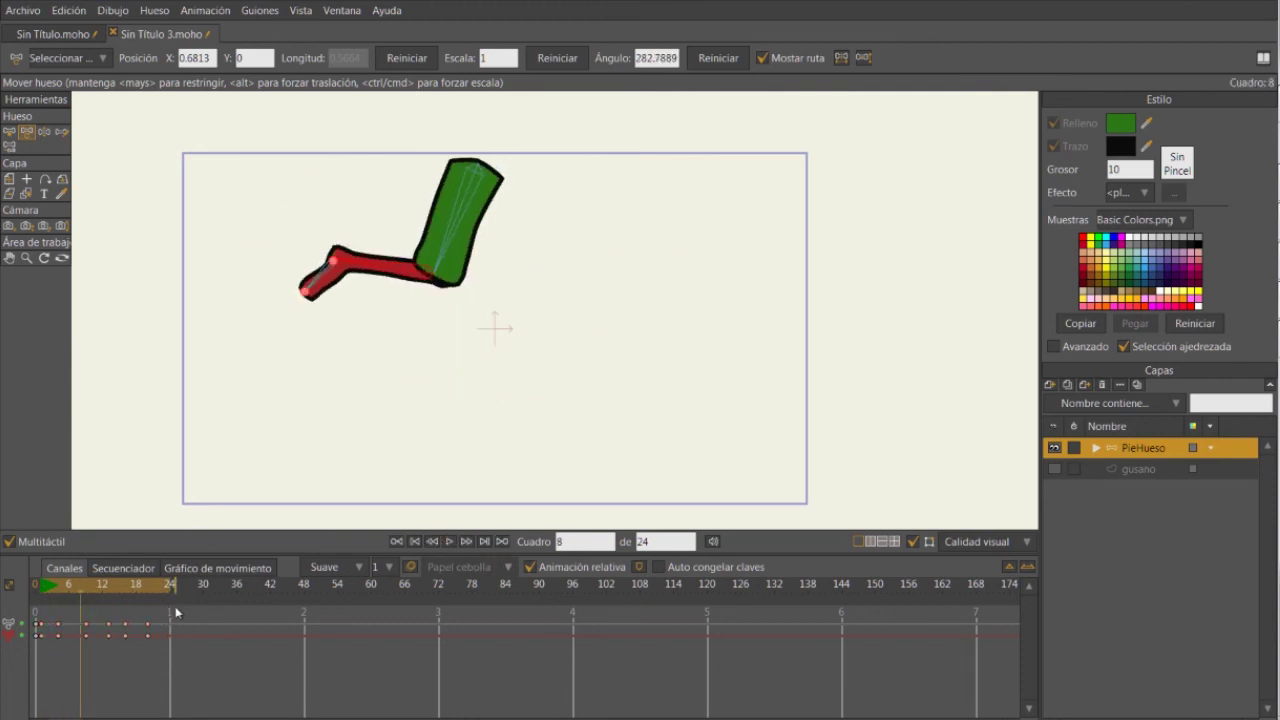
{"action": "left_click_drag", "start_coordinate": [176, 605], "coordinate": [40, 660]}
{"action": "left_click_drag", "start_coordinate": [178, 618], "coordinate": [41, 675]}
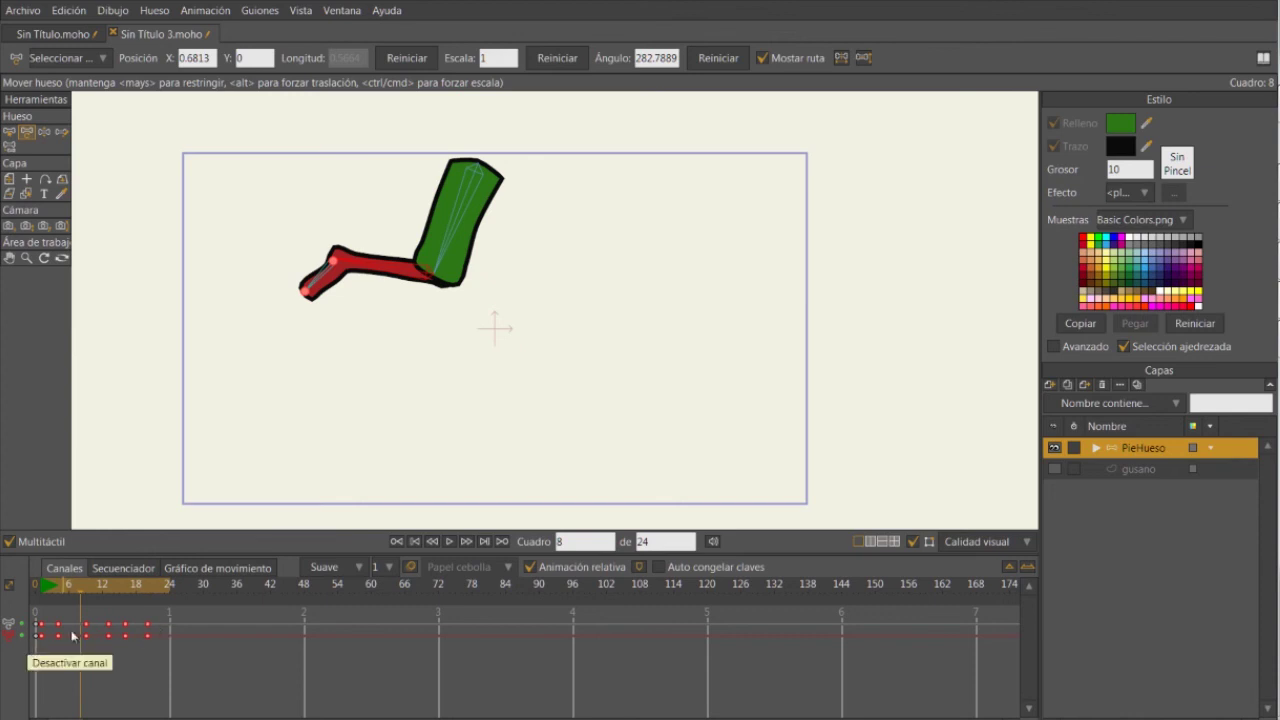
{"action": "mouse_move", "coordinate": [148, 636]}
{"action": "left_mouse_down"}
{"action": "mouse_move", "coordinate": [116, 636]}
{"action": "mouse_move", "coordinate": [148, 637]}
{"action": "left_mouse_up"}
{"action": "mouse_move", "coordinate": [36, 636]}
{"action": "left_mouse_down"}
{"action": "mouse_move", "coordinate": [78, 640]}
{"action": "mouse_move", "coordinate": [42, 638]}
{"action": "left_mouse_up"}
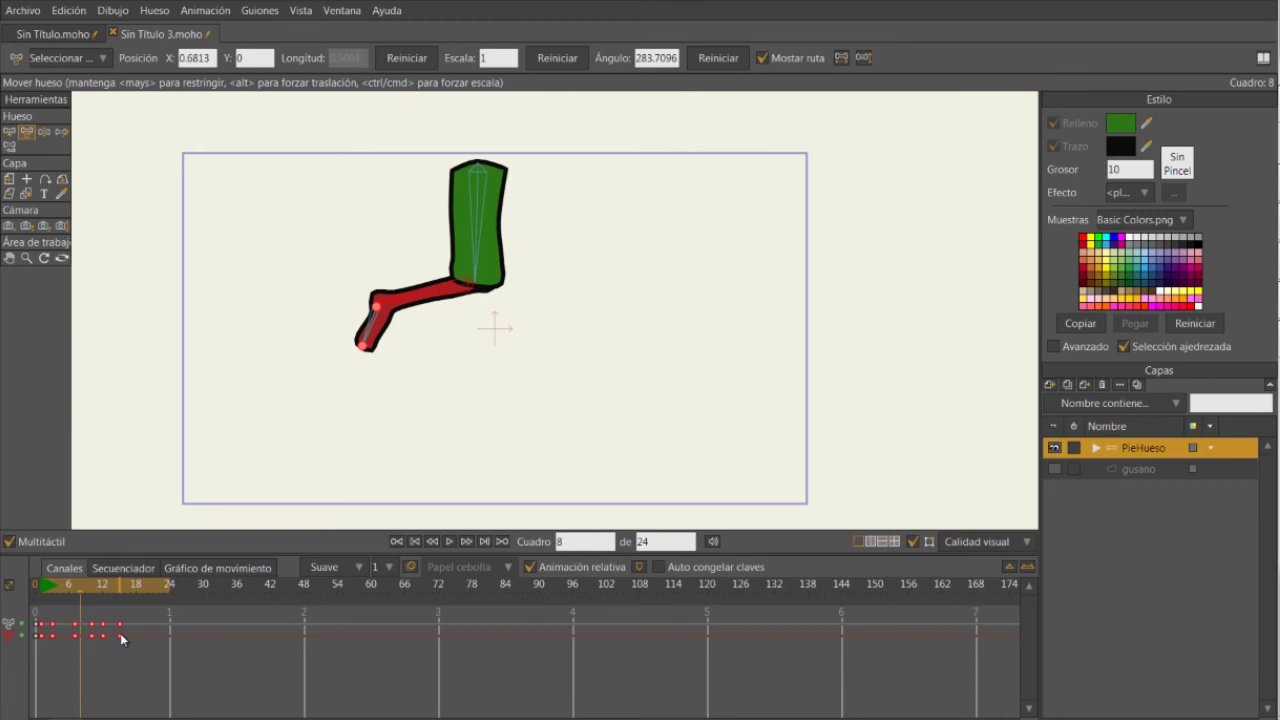
Play the compressed leg swing from frame 1 and stop it.
{"action": "left_click", "coordinate": [42, 589]}
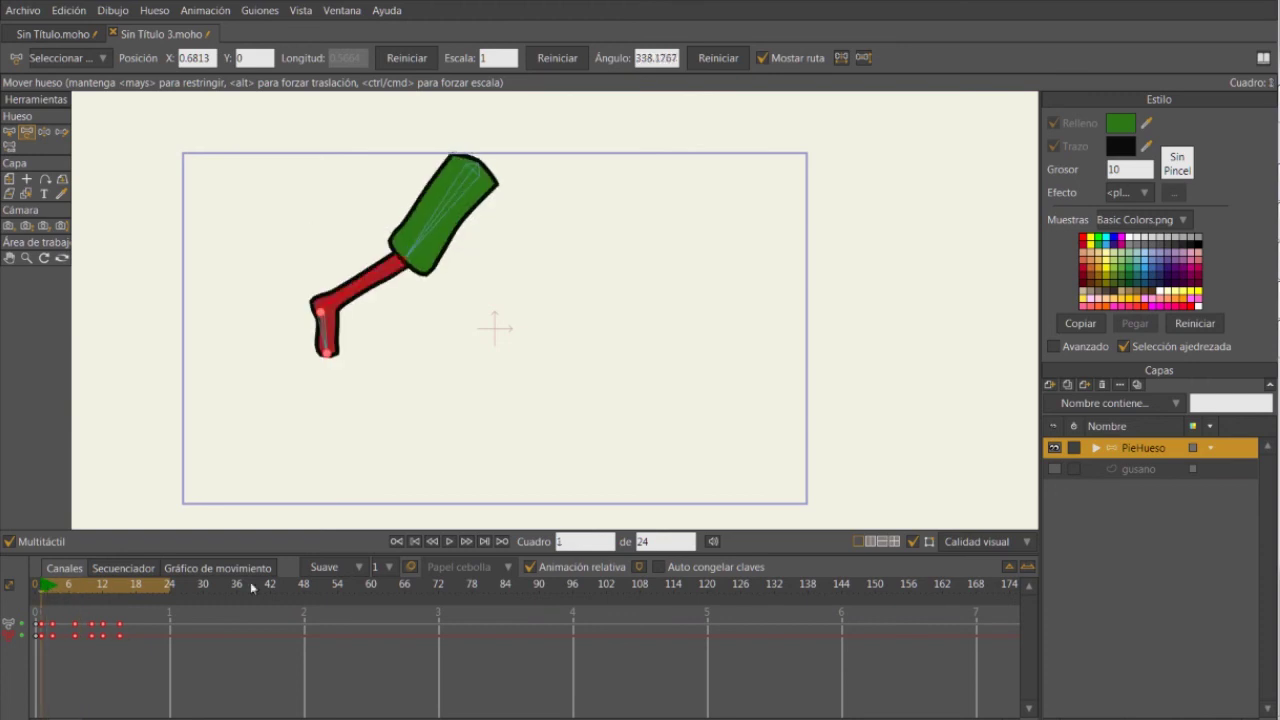
{"action": "left_click", "coordinate": [440, 541]}
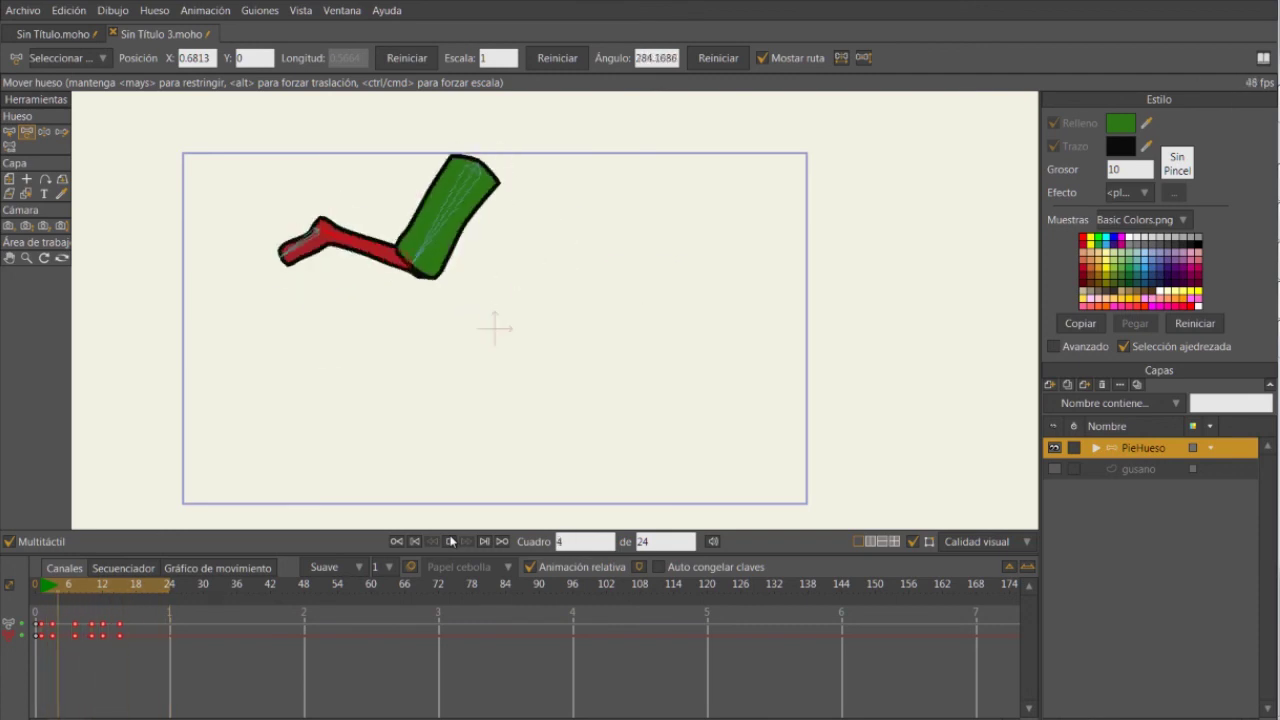
{"action": "left_click", "coordinate": [450, 541]}
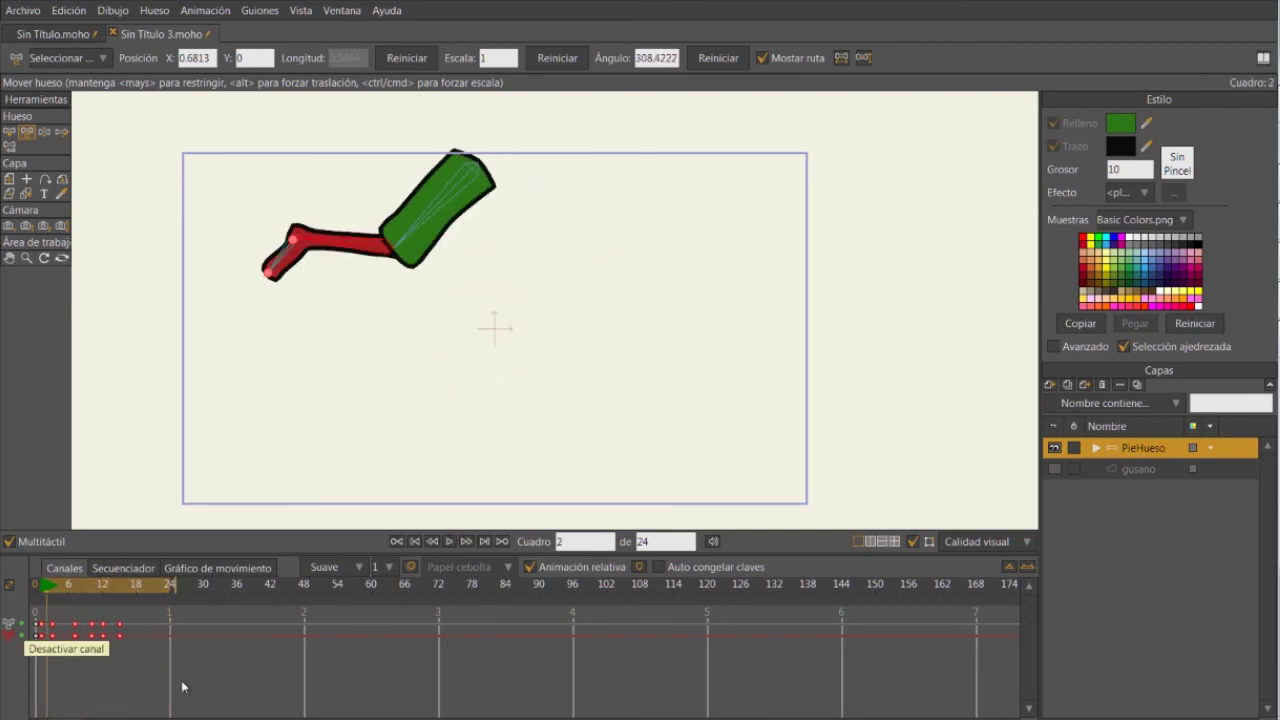
At frame 14, swing the thigh slightly further forward and extend the shin forward with the foot tilted up.
{"action": "mouse_move", "coordinate": [128, 597]}
{"action": "left_mouse_down"}
{"action": "mouse_move", "coordinate": [111, 585]}
{"action": "mouse_move", "coordinate": [126, 588]}
{"action": "mouse_move", "coordinate": [41, 592]}
{"action": "mouse_move", "coordinate": [113, 598]}
{"action": "left_mouse_up"}
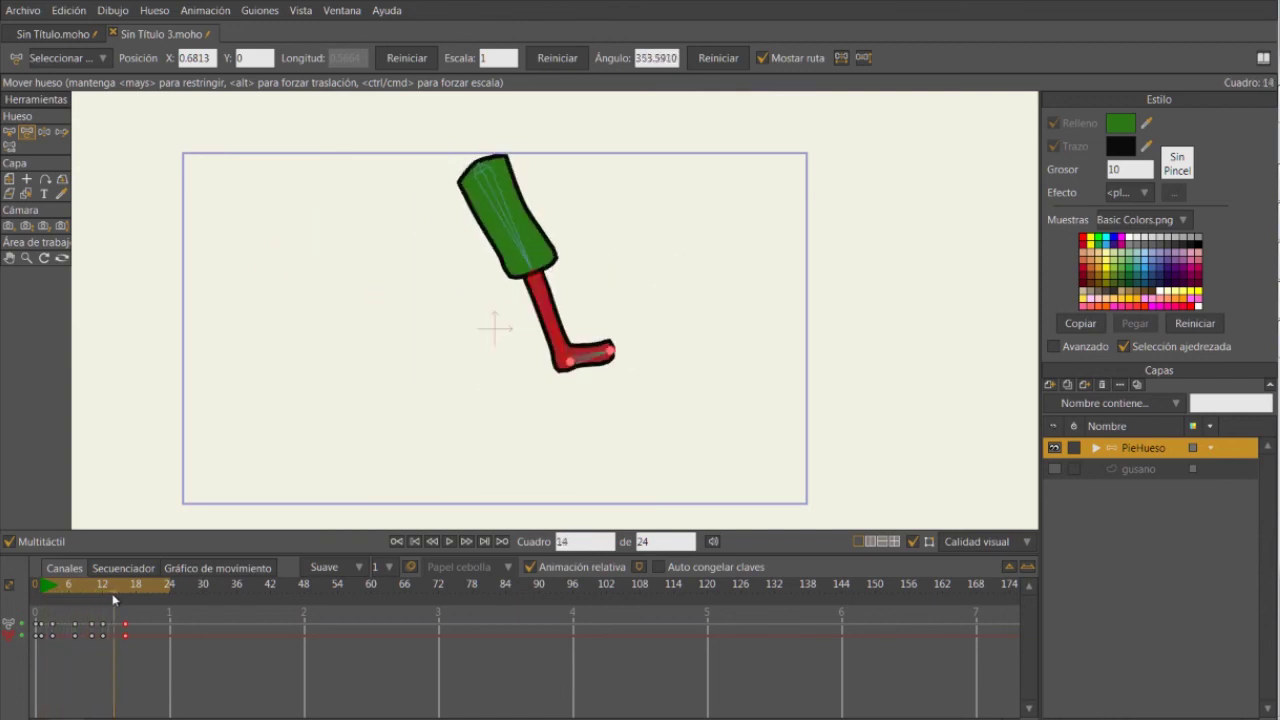
{"action": "left_click_drag", "start_coordinate": [505, 240], "coordinate": [511, 238]}
{"action": "left_click_drag", "start_coordinate": [544, 288], "coordinate": [551, 287]}
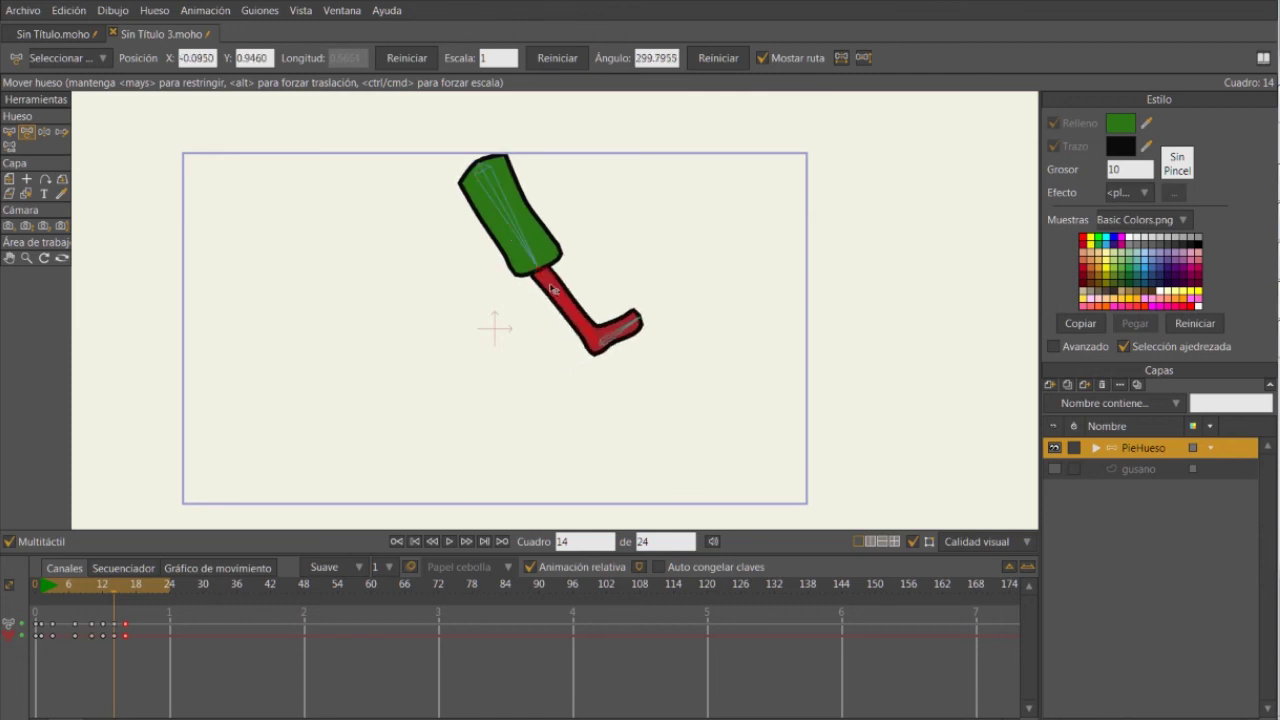
{"action": "left_click", "coordinate": [618, 325]}
{"action": "left_click_drag", "start_coordinate": [619, 328], "coordinate": [620, 326]}
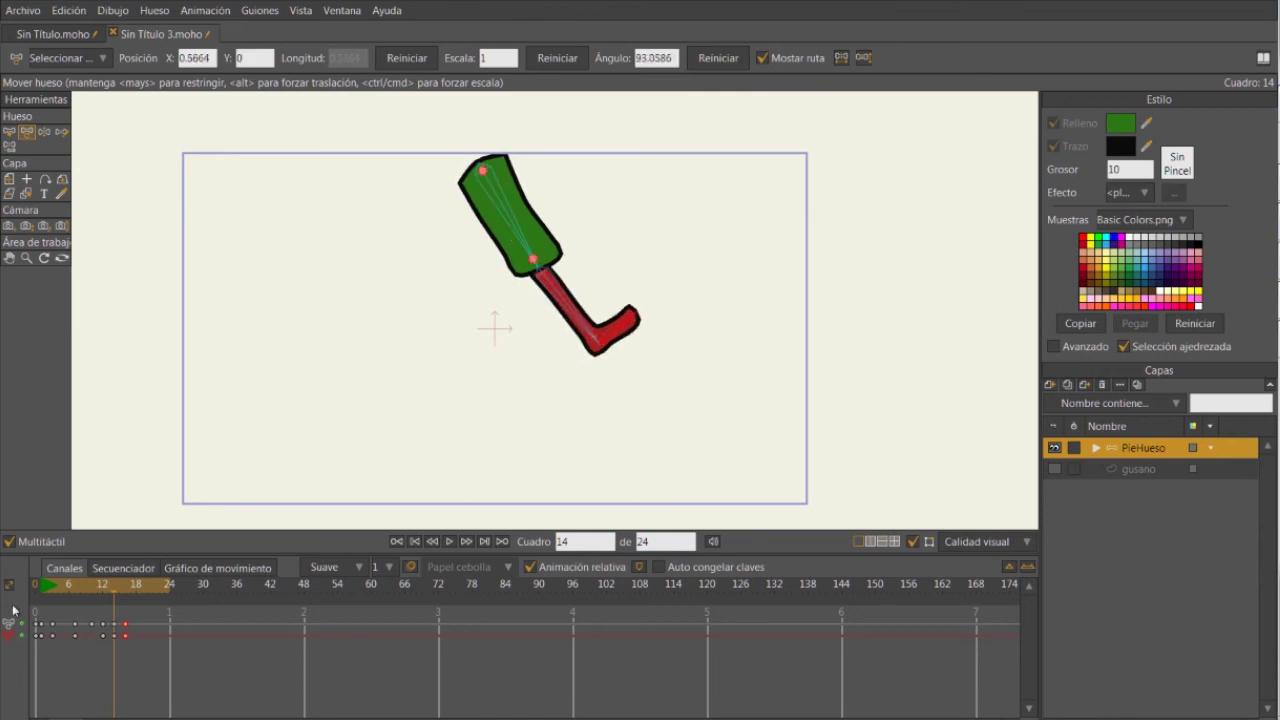
Bend the shin slightly further back at frame 18, and adjust the shin and level the foot at frame 20.
{"action": "left_click_drag", "start_coordinate": [80, 590], "coordinate": [137, 592]}
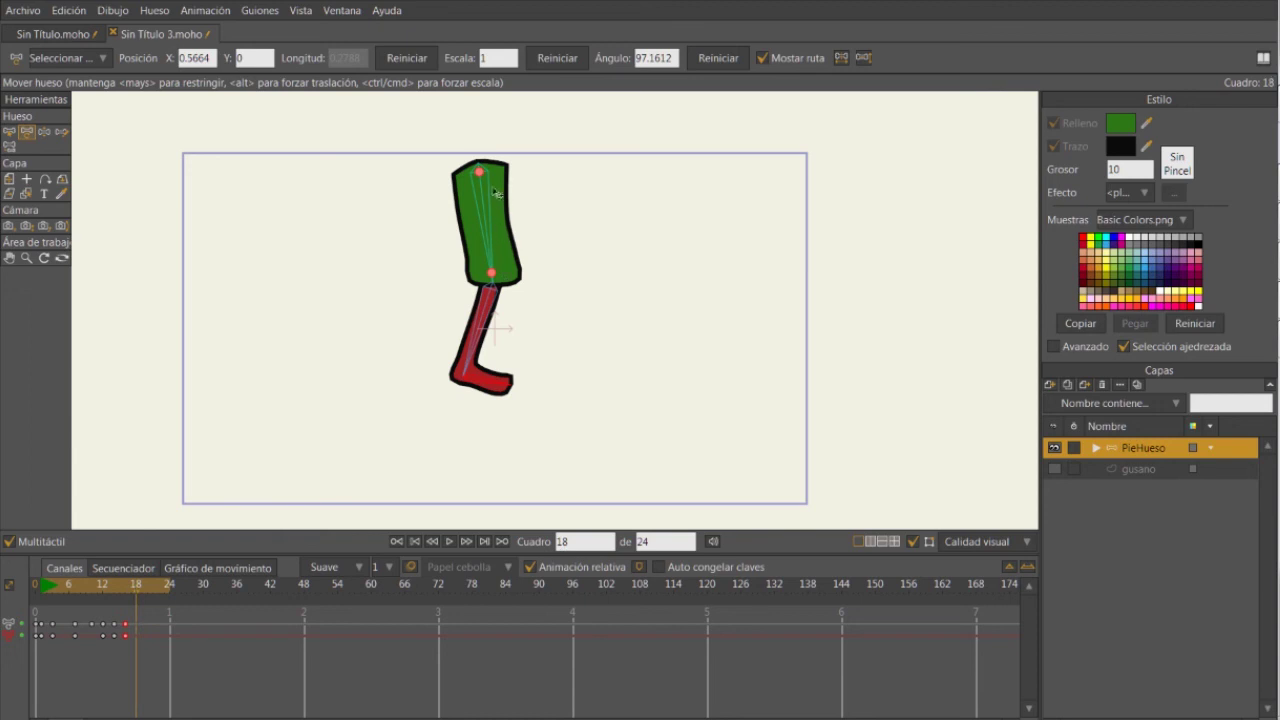
{"action": "left_click_drag", "start_coordinate": [492, 309], "coordinate": [476, 320]}
{"action": "left_click_drag", "start_coordinate": [486, 384], "coordinate": [486, 377]}
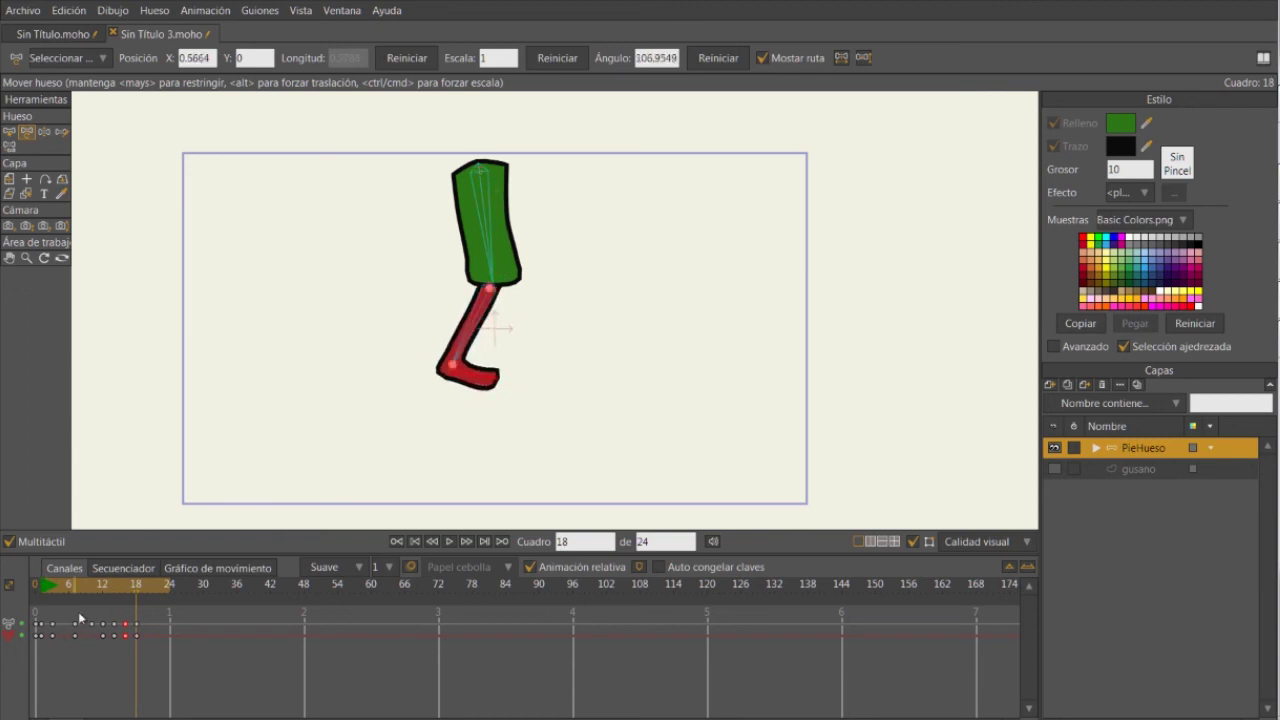
{"action": "left_click_drag", "start_coordinate": [127, 590], "coordinate": [147, 588]}
{"action": "left_click_drag", "start_coordinate": [484, 300], "coordinate": [481, 335]}
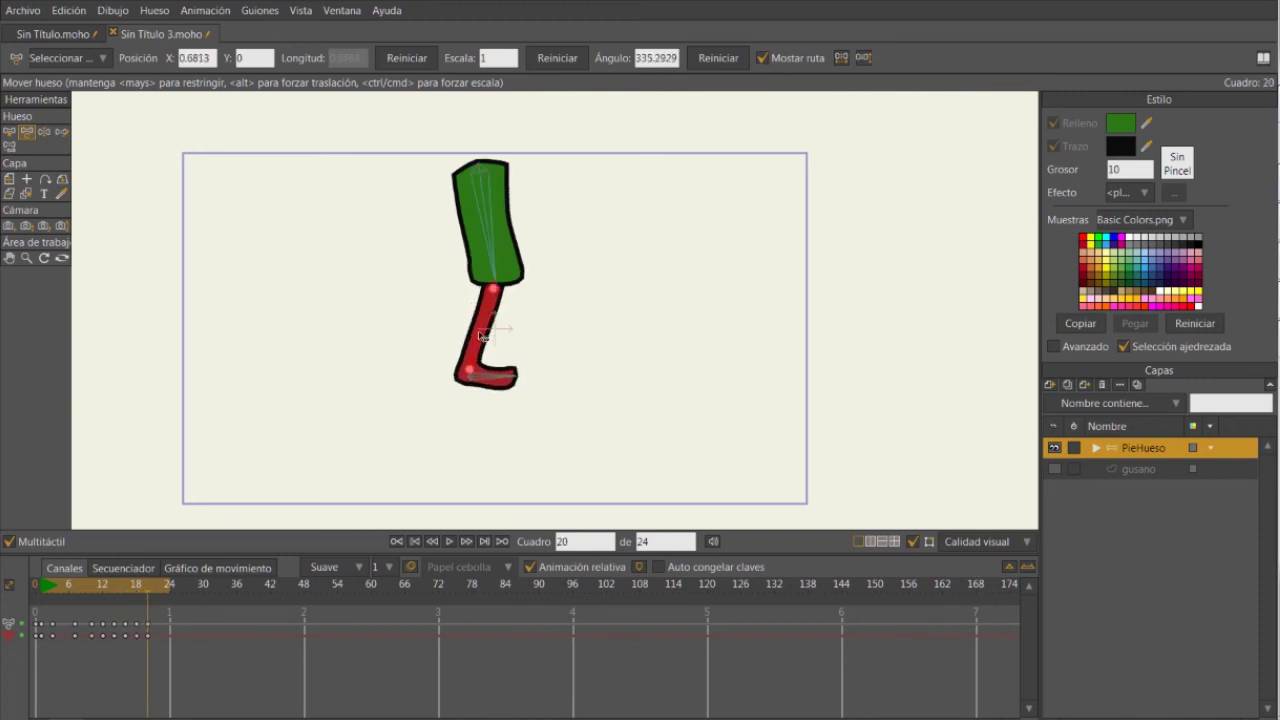
Play back the retimed leg animation, stop it and return to frame 0.
{"action": "left_click", "coordinate": [410, 541]}
{"action": "left_click", "coordinate": [451, 541]}
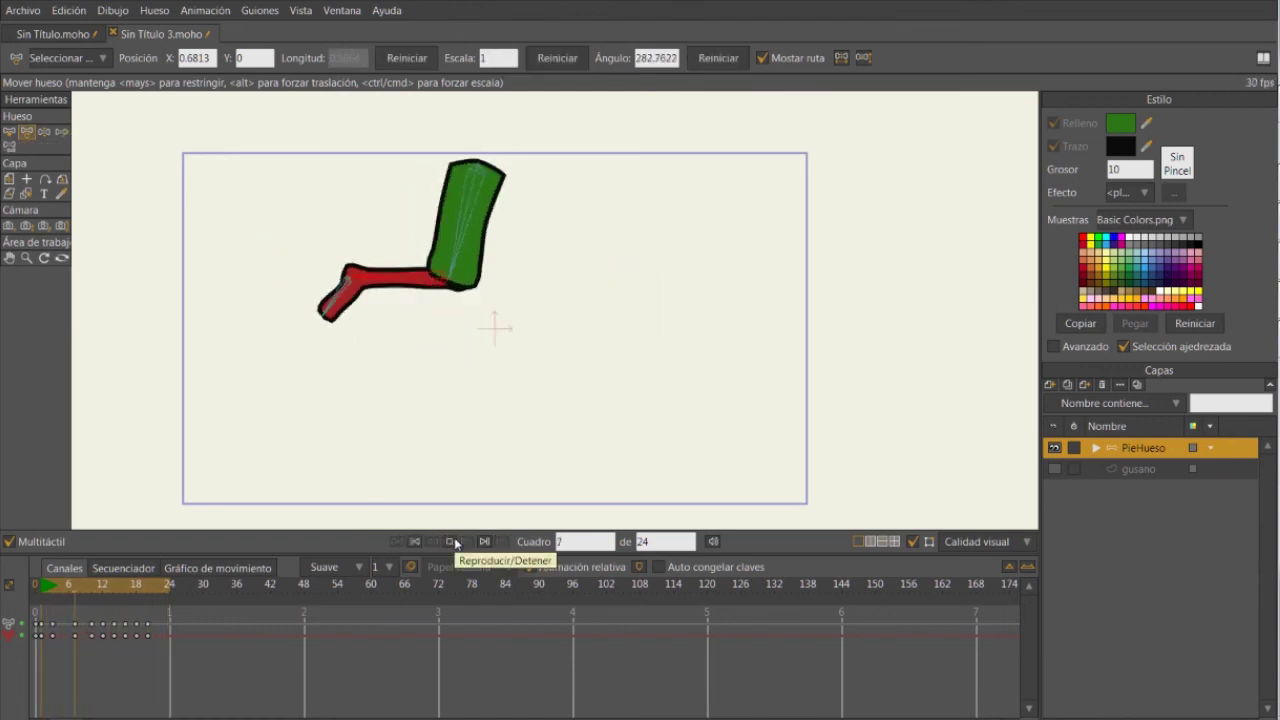
{"action": "left_click", "coordinate": [455, 541]}
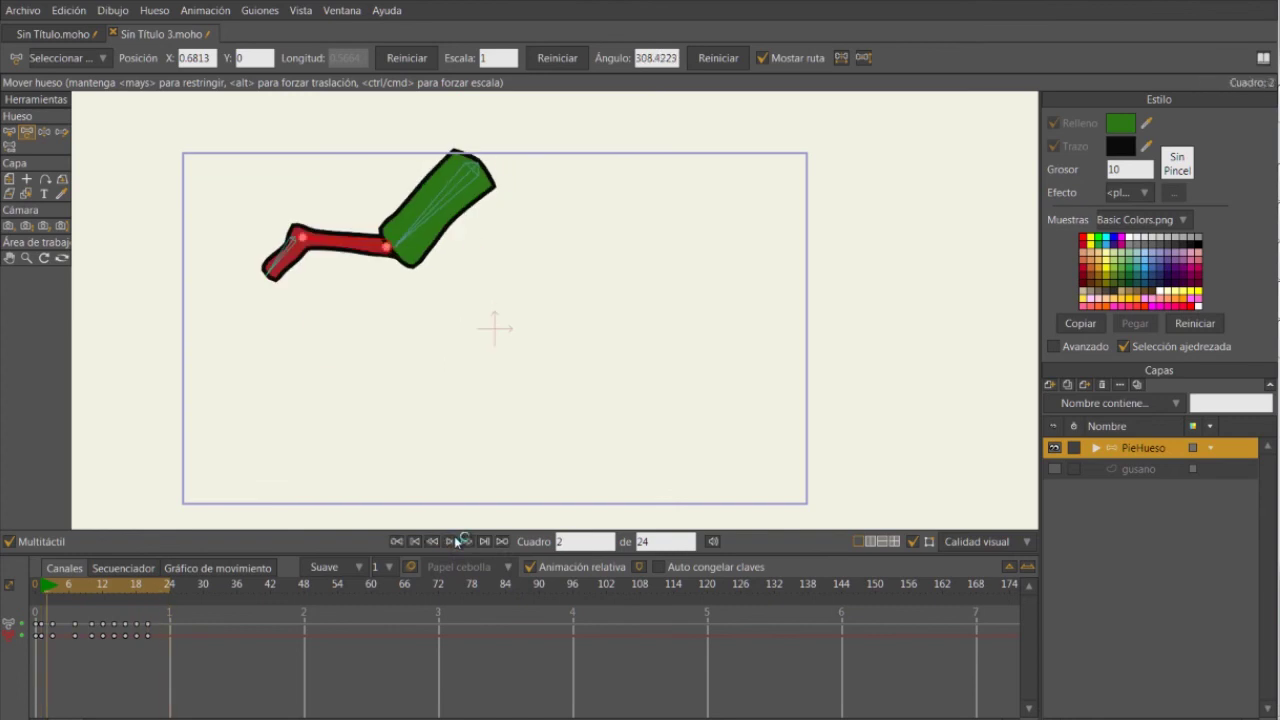
{"action": "left_click", "coordinate": [412, 541]}
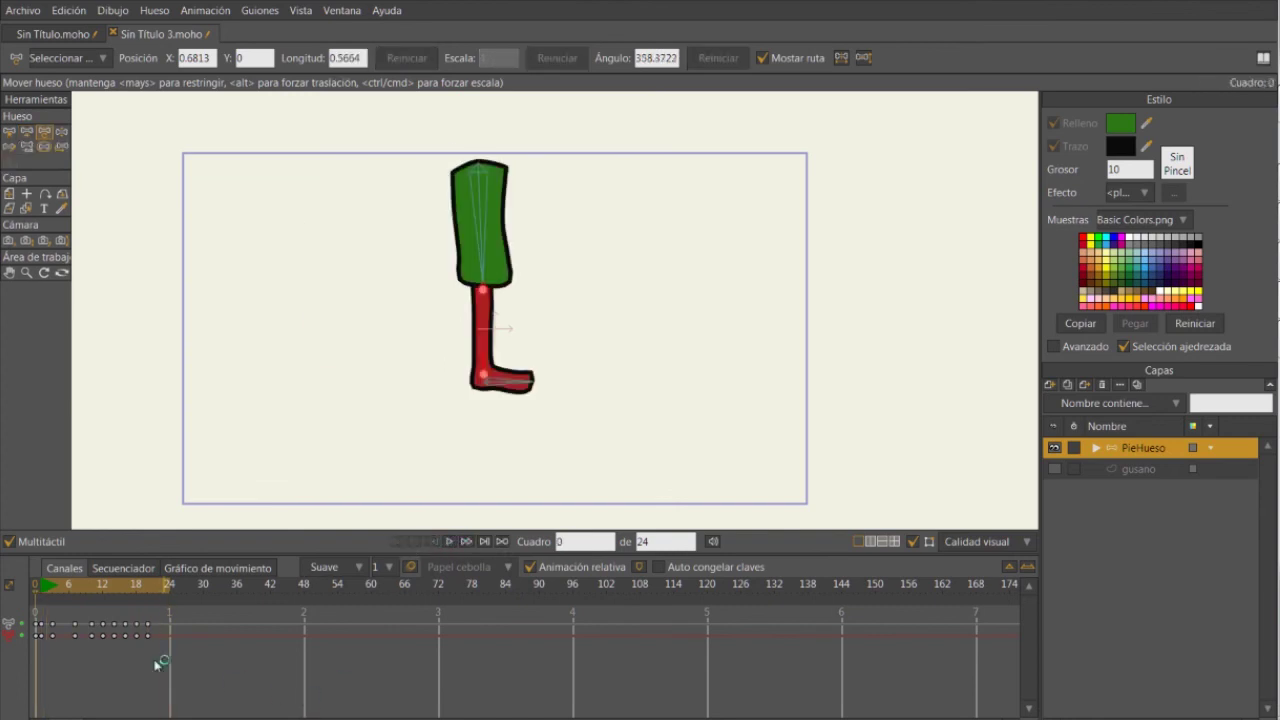
Examine the leg pose at frame 1 and look closely at the bone ends around the knee.
{"action": "left_click_drag", "start_coordinate": [48, 590], "coordinate": [42, 625]}
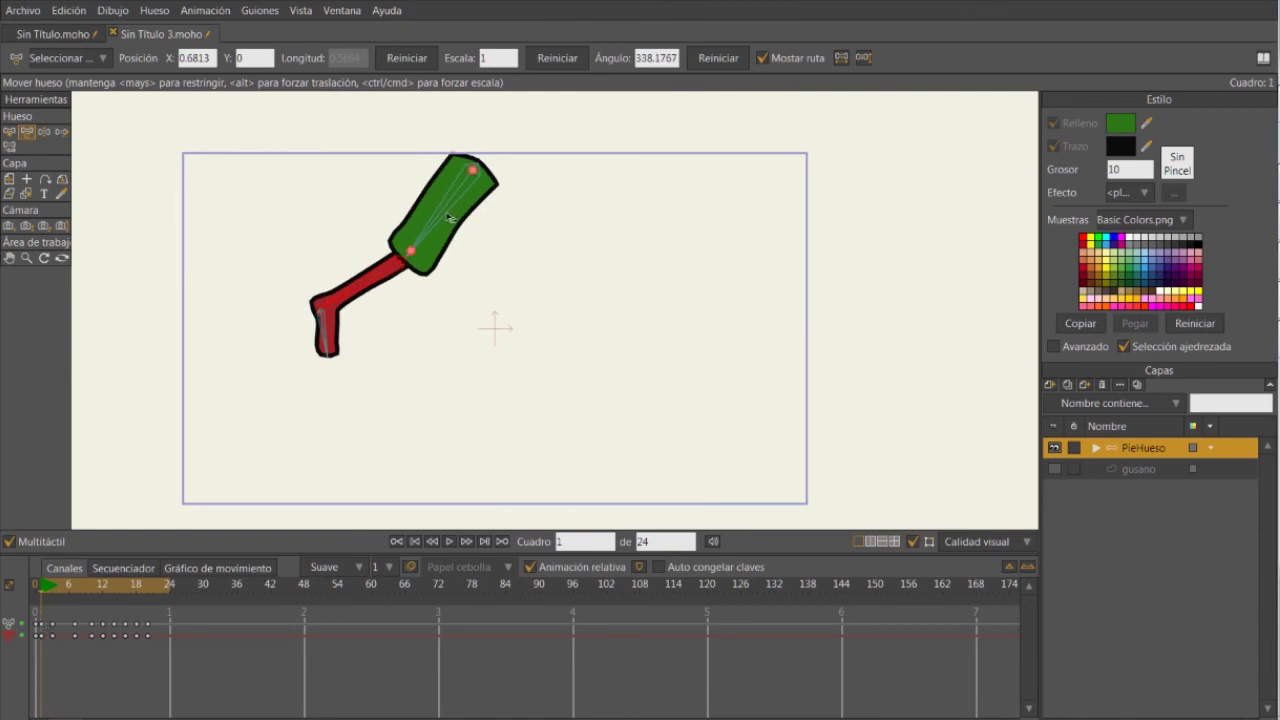
{"action": "left_click", "coordinate": [325, 330]}
{"action": "mouse_move", "coordinate": [44, 598]}
{"action": "left_mouse_down"}
{"action": "mouse_move", "coordinate": [149, 593]}
{"action": "mouse_move", "coordinate": [42, 602]}
{"action": "left_mouse_up"}
{"action": "scroll", "coordinate": [417, 258], "scroll_direction": "up", "scroll_amount": 5}
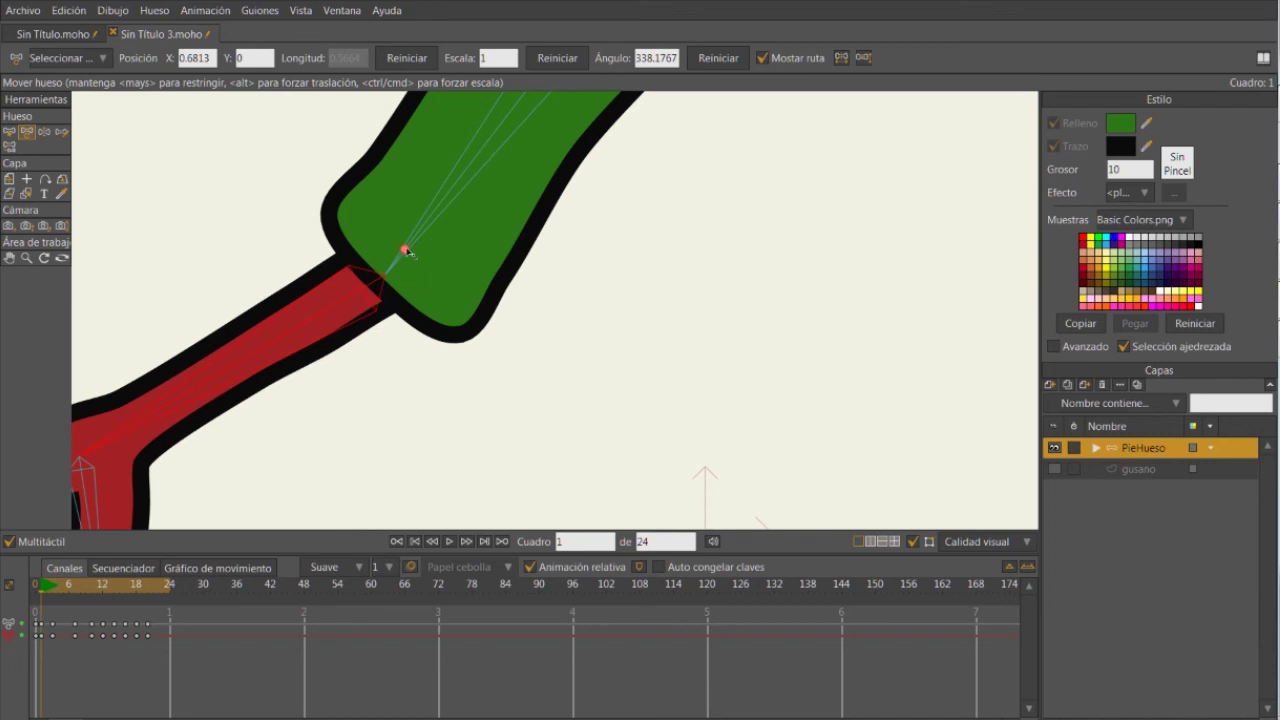
{"action": "scroll", "coordinate": [405, 250], "scroll_direction": "down", "scroll_amount": 1}
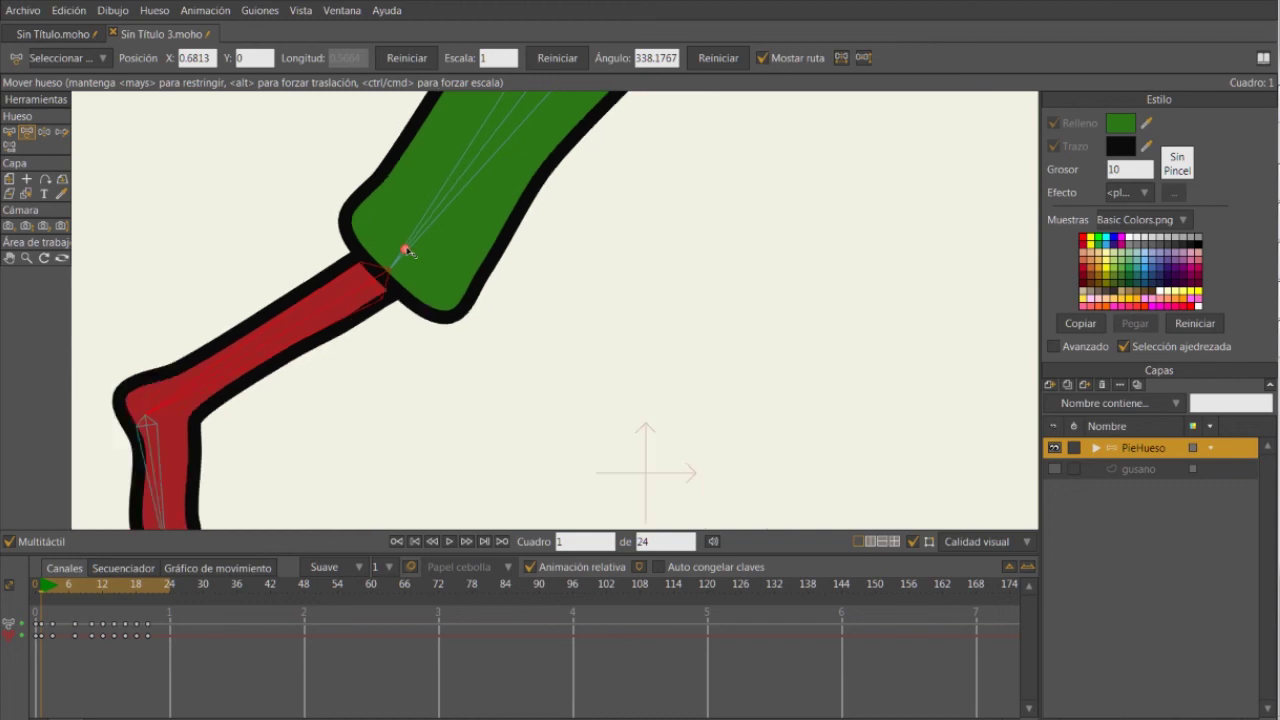
{"action": "scroll", "coordinate": [407, 251], "scroll_direction": "down", "scroll_amount": 2}
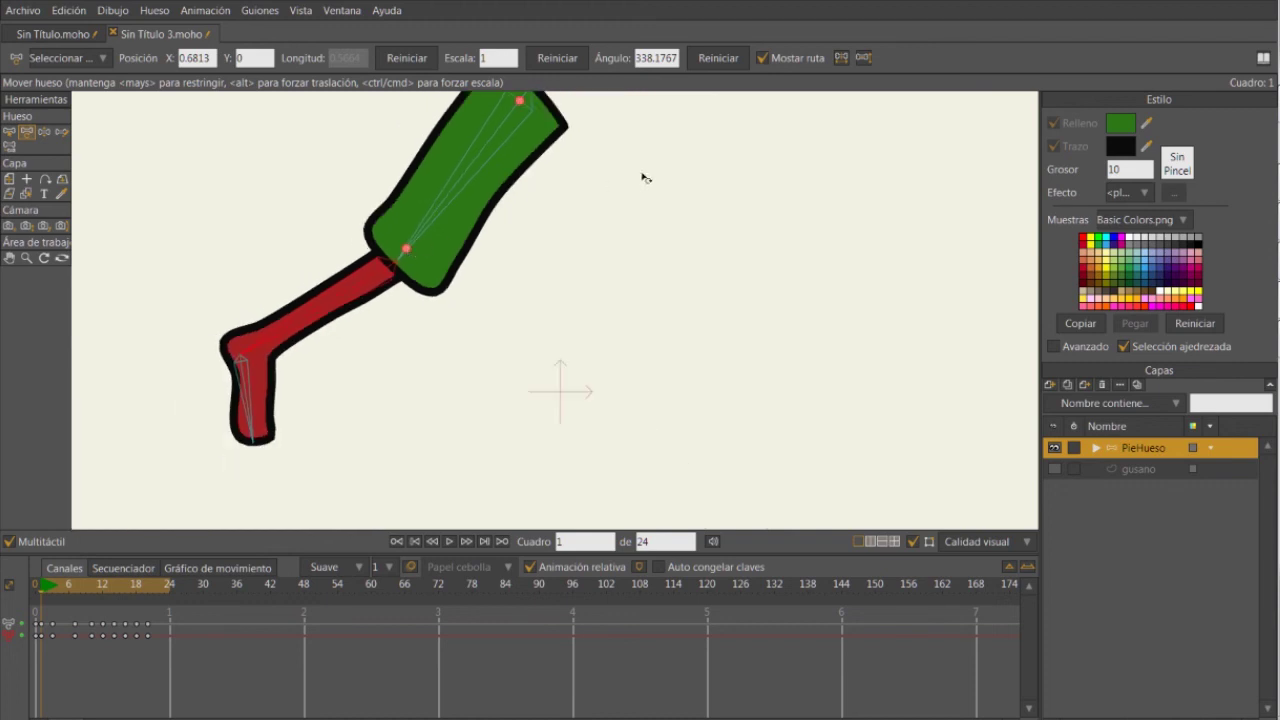
{"action": "left_click_drag", "start_coordinate": [666, 164], "coordinate": [666, 255]}
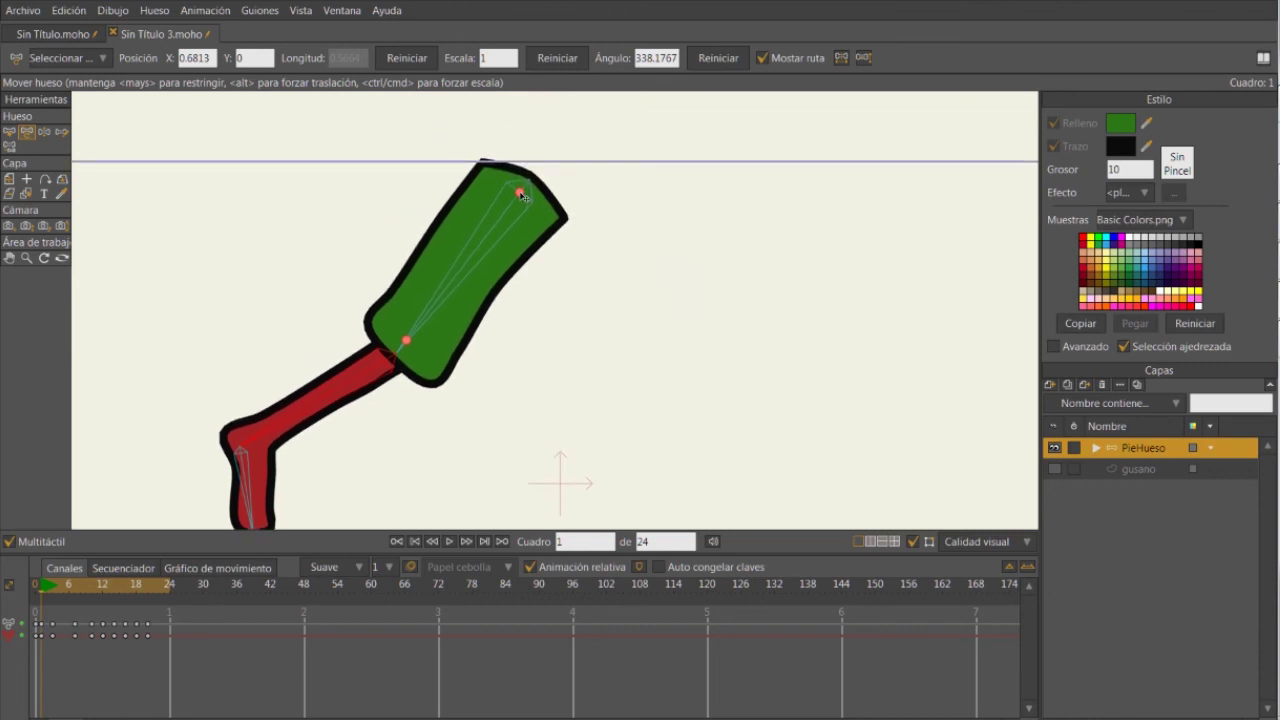
Try stretching the thigh bone at frame 1 from its end handles, and undo the change.
{"action": "mouse_move", "coordinate": [521, 195]}
{"action": "left_mouse_down"}
{"action": "mouse_move", "coordinate": [502, 209]}
{"action": "mouse_move", "coordinate": [500, 272]}
{"action": "mouse_move", "coordinate": [521, 282]}
{"action": "mouse_move", "coordinate": [586, 194]}
{"action": "mouse_move", "coordinate": [534, 180]}
{"action": "mouse_move", "coordinate": [429, 229]}
{"action": "mouse_move", "coordinate": [502, 288]}
{"action": "mouse_move", "coordinate": [512, 198]}
{"action": "left_mouse_up"}
{"action": "left_click_drag", "start_coordinate": [407, 347], "coordinate": [452, 321]}
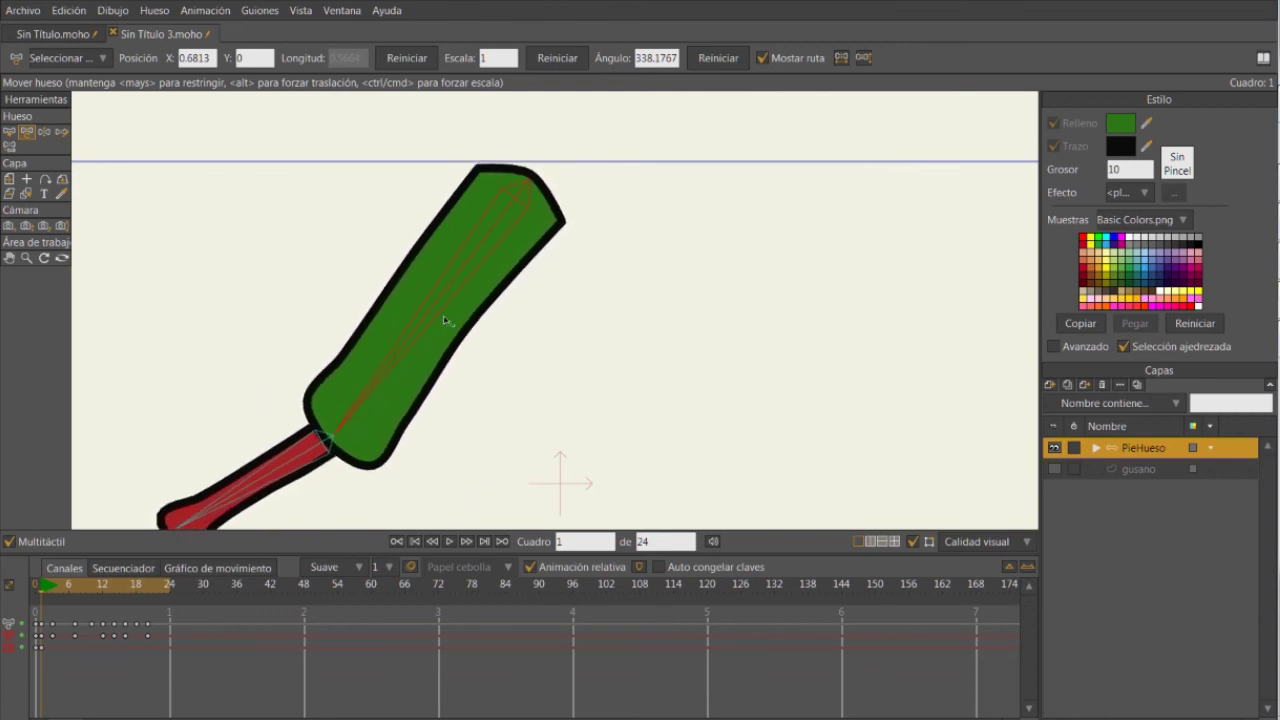
{"action": "key", "text": "ctrl+z"}
{"action": "scroll", "coordinate": [462, 380], "scroll_direction": "down", "scroll_amount": 1}
{"action": "left_click", "coordinate": [205, 483]}
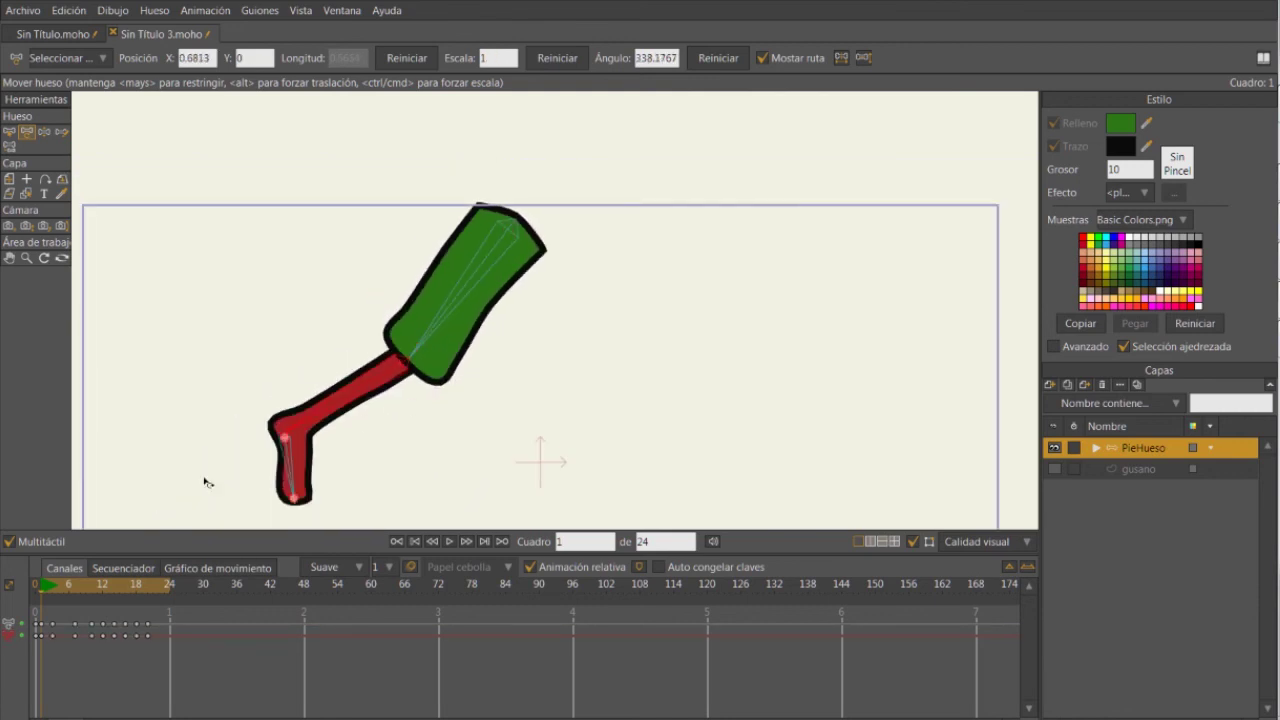
At frame 3, shorten the thigh bone to a scale of 0.9524 and the foot bone to 0.8929.
{"action": "left_click_drag", "start_coordinate": [41, 589], "coordinate": [51, 586]}
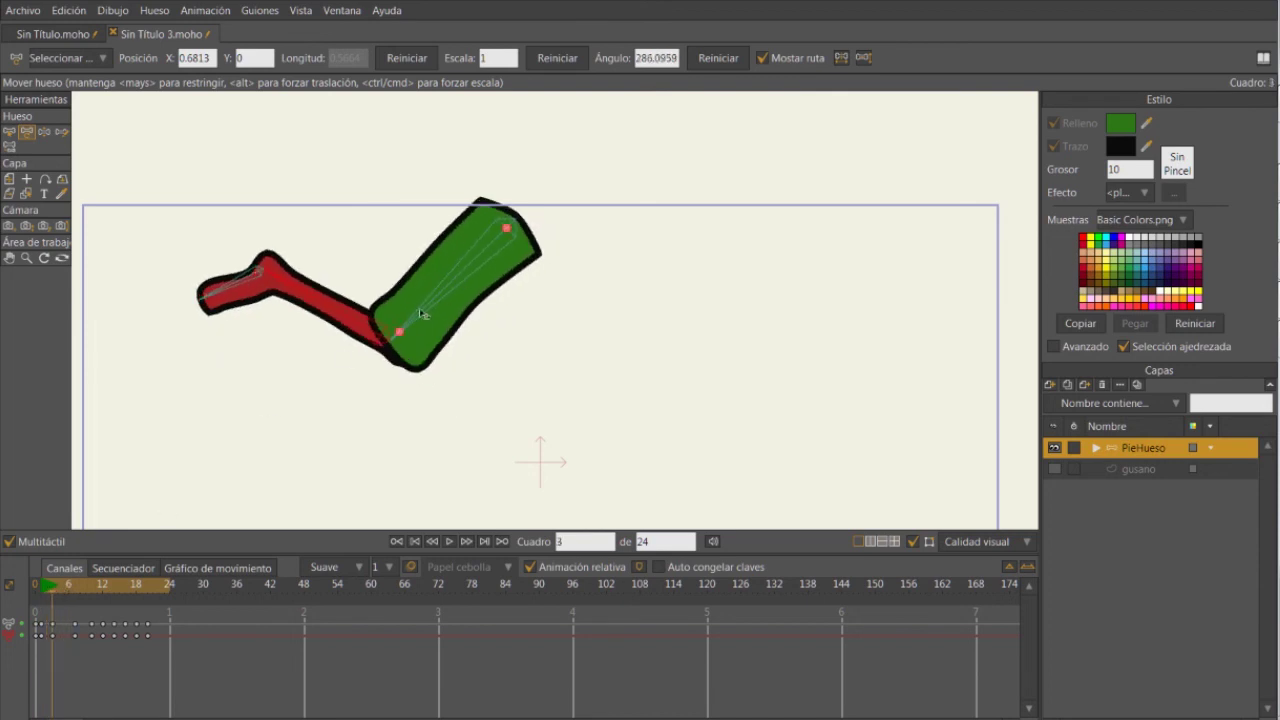
{"action": "left_click_drag", "start_coordinate": [402, 330], "coordinate": [408, 323]}
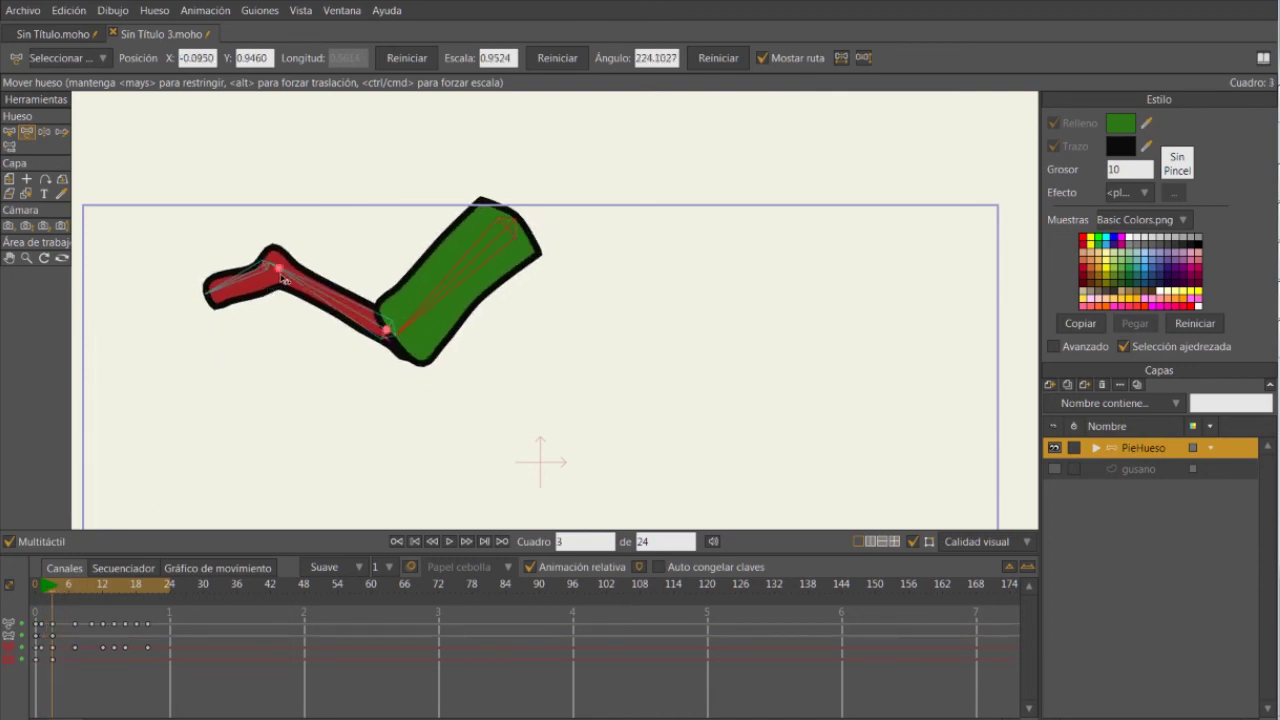
{"action": "left_click", "coordinate": [281, 272]}
{"action": "left_click_drag", "start_coordinate": [283, 276], "coordinate": [230, 296]}
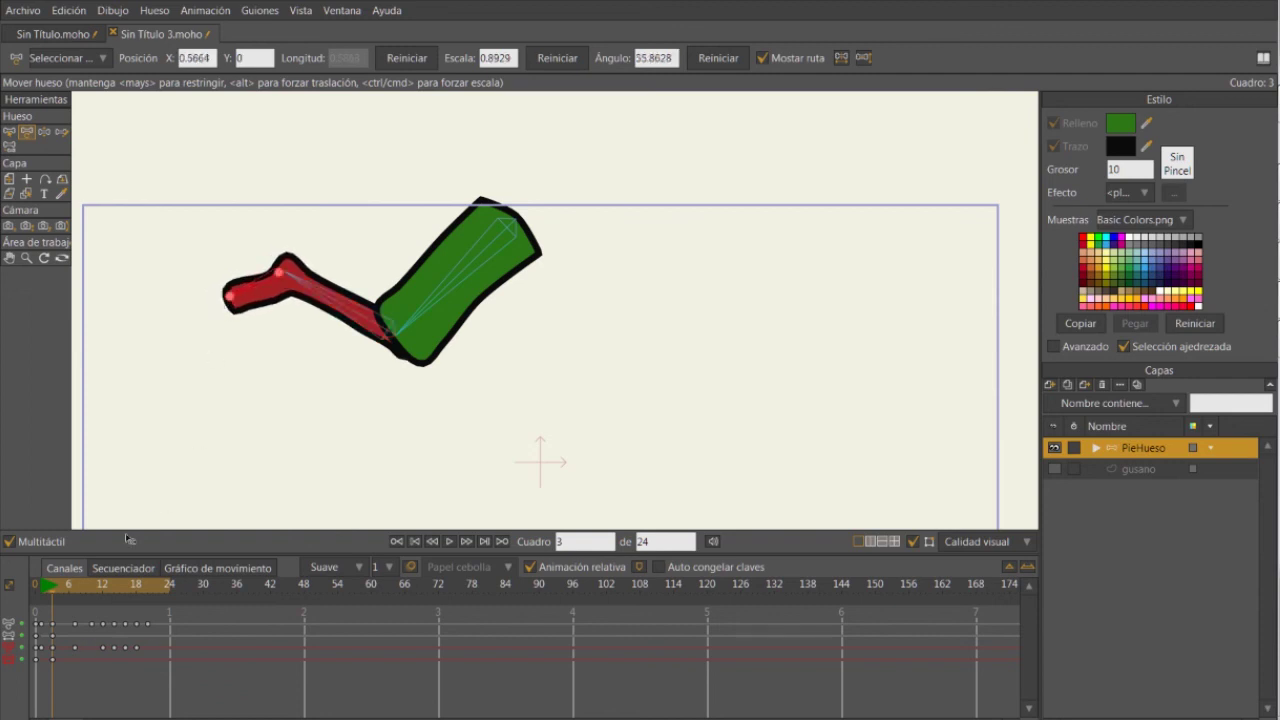
At frame 10, adjust the shin bone's length from its ankle end to a scale of 0.9643.
{"action": "left_click_drag", "start_coordinate": [44, 590], "coordinate": [93, 594]}
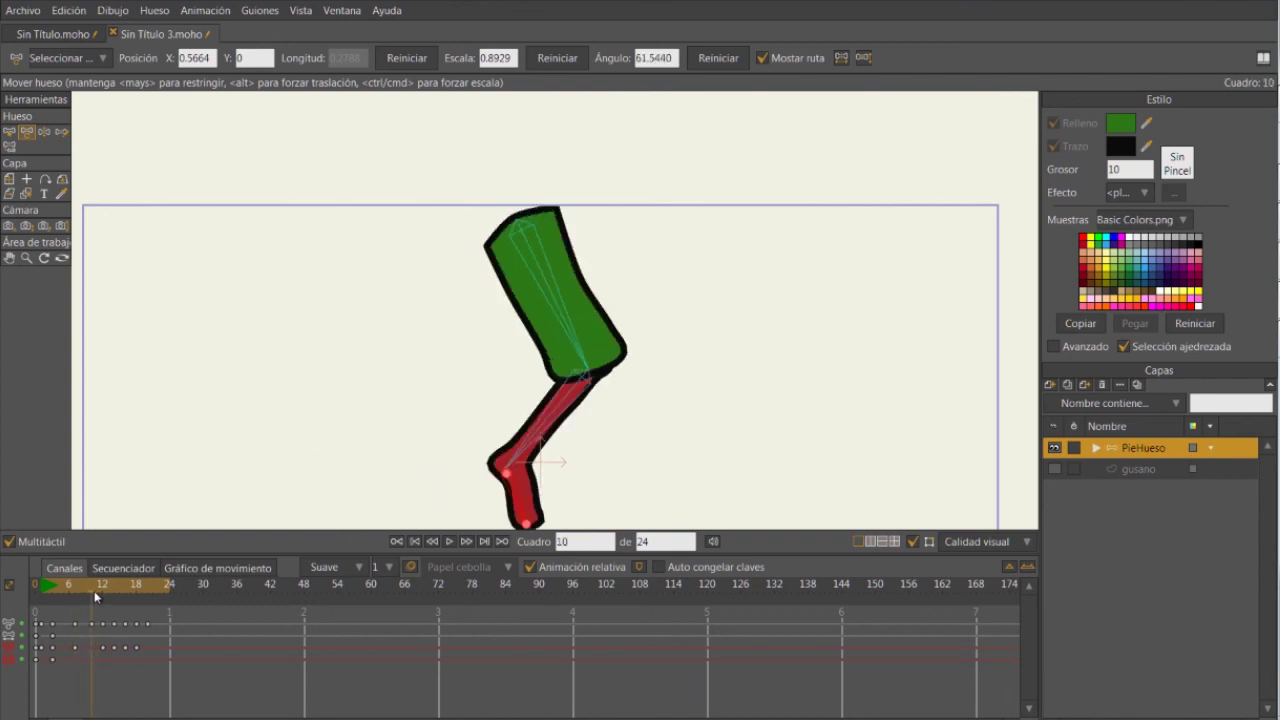
{"action": "mouse_move", "coordinate": [512, 468]}
{"action": "left_mouse_down"}
{"action": "mouse_move", "coordinate": [520, 495]}
{"action": "mouse_move", "coordinate": [512, 462]}
{"action": "mouse_move", "coordinate": [509, 476]}
{"action": "left_mouse_up"}
{"action": "left_click_drag", "start_coordinate": [612, 460], "coordinate": [626, 398]}
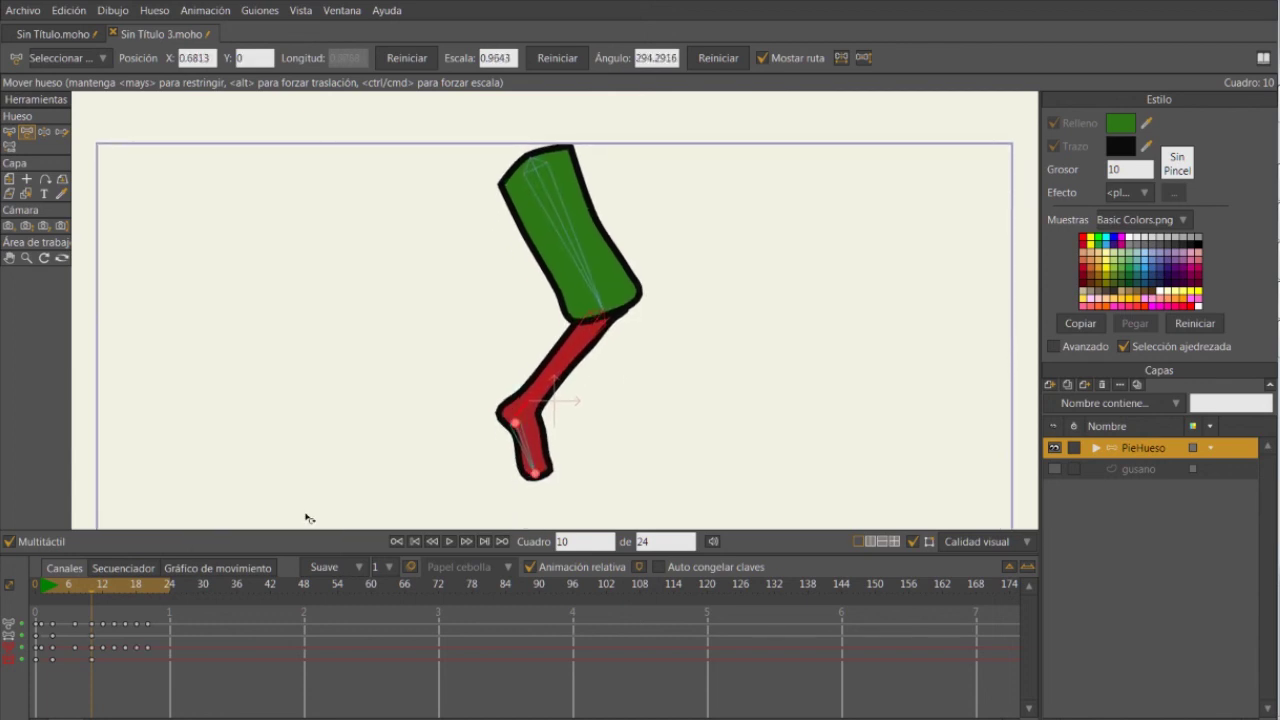
At frame 12, stretch the thigh bone and lengthen the foot bone to a scale of 1.0625.
{"action": "left_click", "coordinate": [103, 584]}
{"action": "left_click_drag", "start_coordinate": [645, 264], "coordinate": [677, 294]}
{"action": "left_click", "coordinate": [793, 340]}
{"action": "left_click_drag", "start_coordinate": [790, 362], "coordinate": [865, 333]}
Copy the bone scale keys from frame 0 to frame 16 to restore the original bone lengths.
{"action": "left_click_drag", "start_coordinate": [103, 582], "coordinate": [125, 584]}
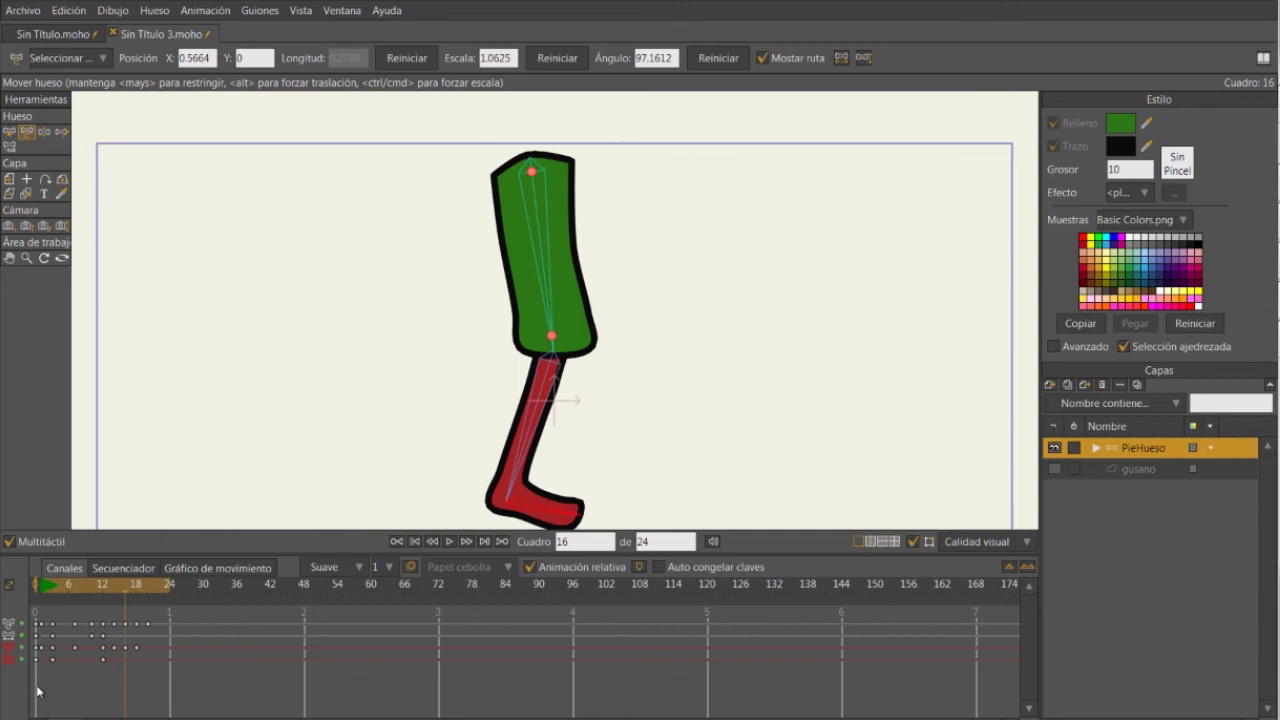
{"action": "left_click_drag", "start_coordinate": [38, 688], "coordinate": [36, 647]}
{"action": "key", "text": "ctrl+v"}
{"action": "key", "text": "ctrl+z"}
{"action": "left_click", "coordinate": [37, 636]}
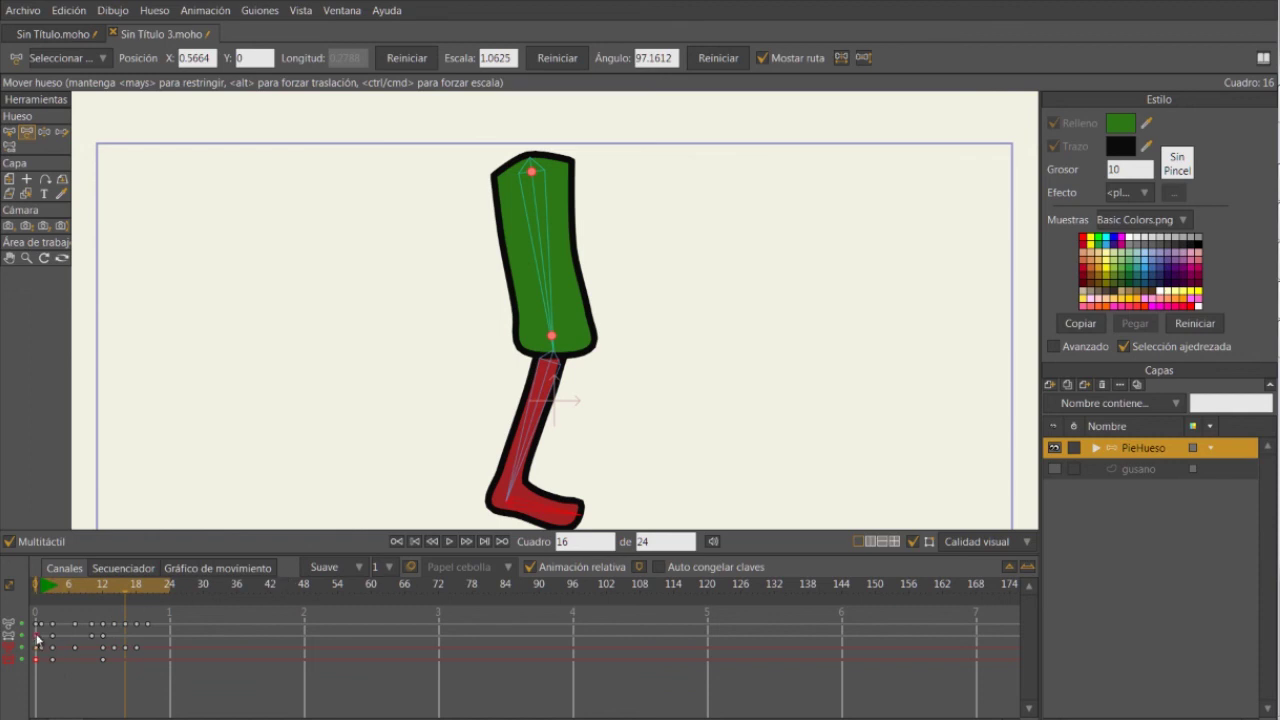
Play back the leg animation with its stretched bones, stop it, and check the poses up to frame 21.
{"action": "left_click", "coordinate": [414, 541]}
{"action": "left_click", "coordinate": [450, 541]}
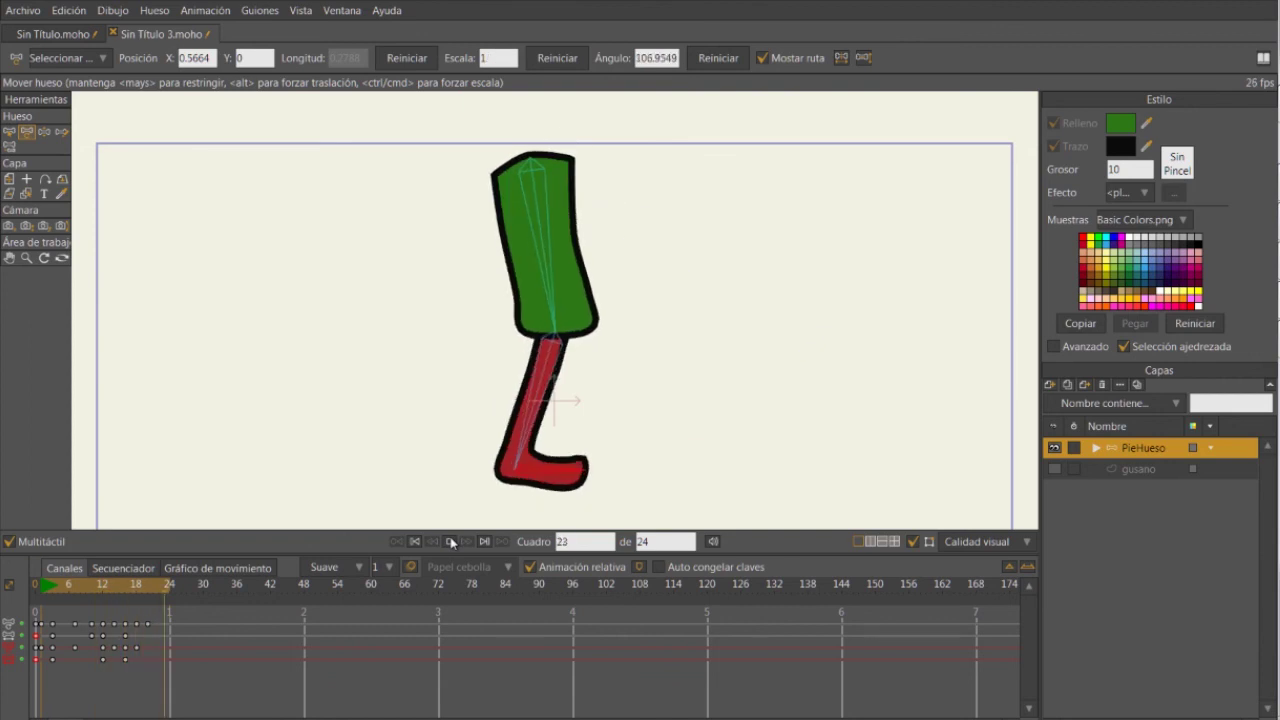
{"action": "left_click", "coordinate": [450, 541]}
{"action": "left_click_drag", "start_coordinate": [40, 588], "coordinate": [129, 588]}
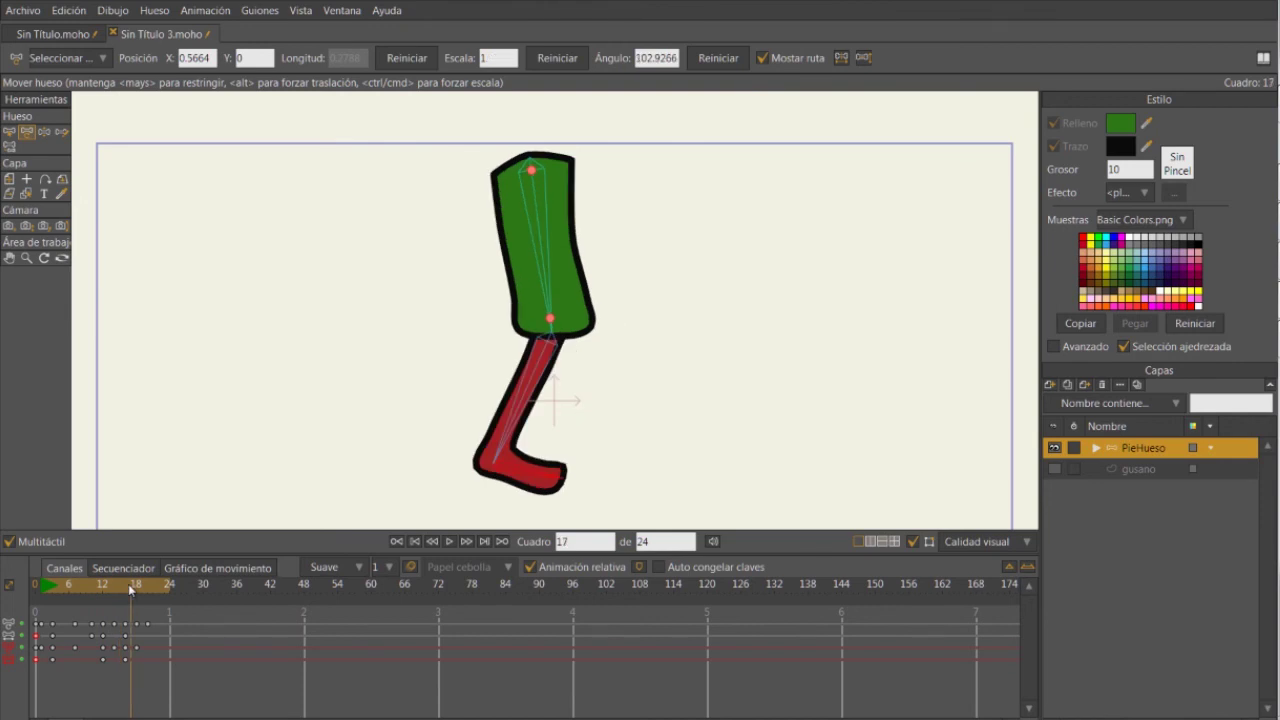
{"action": "left_click_drag", "start_coordinate": [128, 583], "coordinate": [153, 585]}
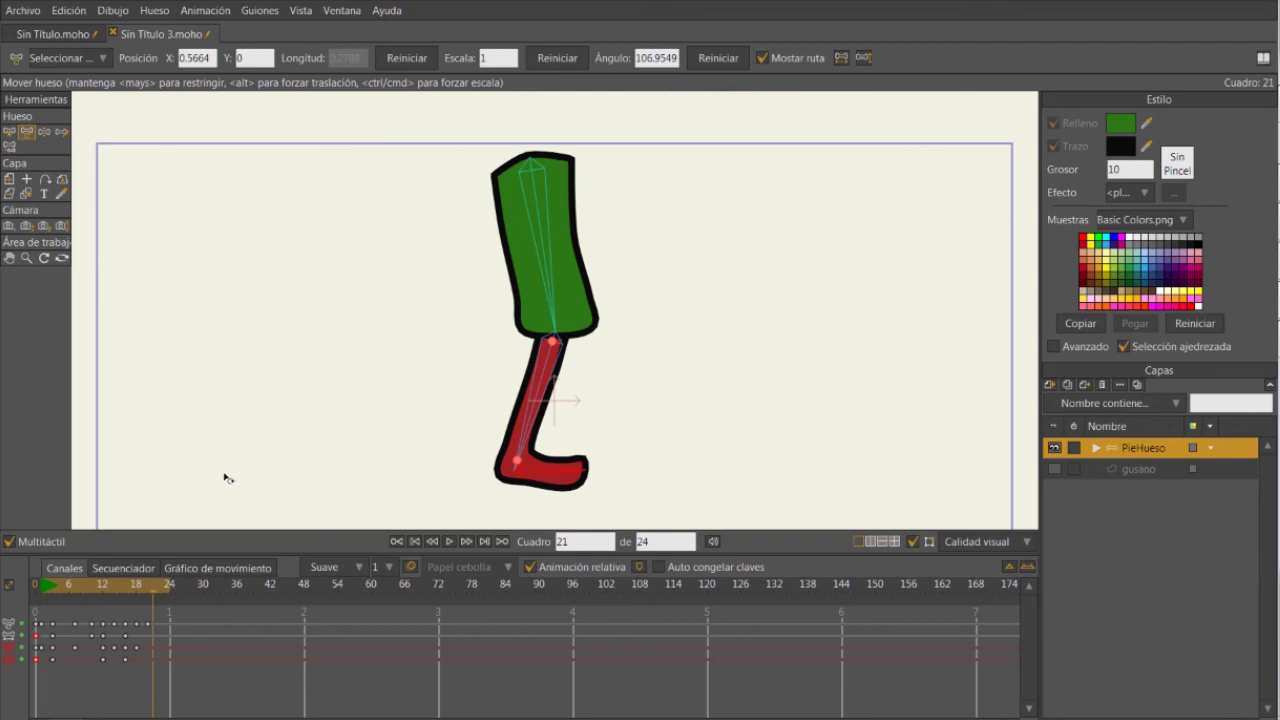
{"action": "left_click", "coordinate": [565, 468]}
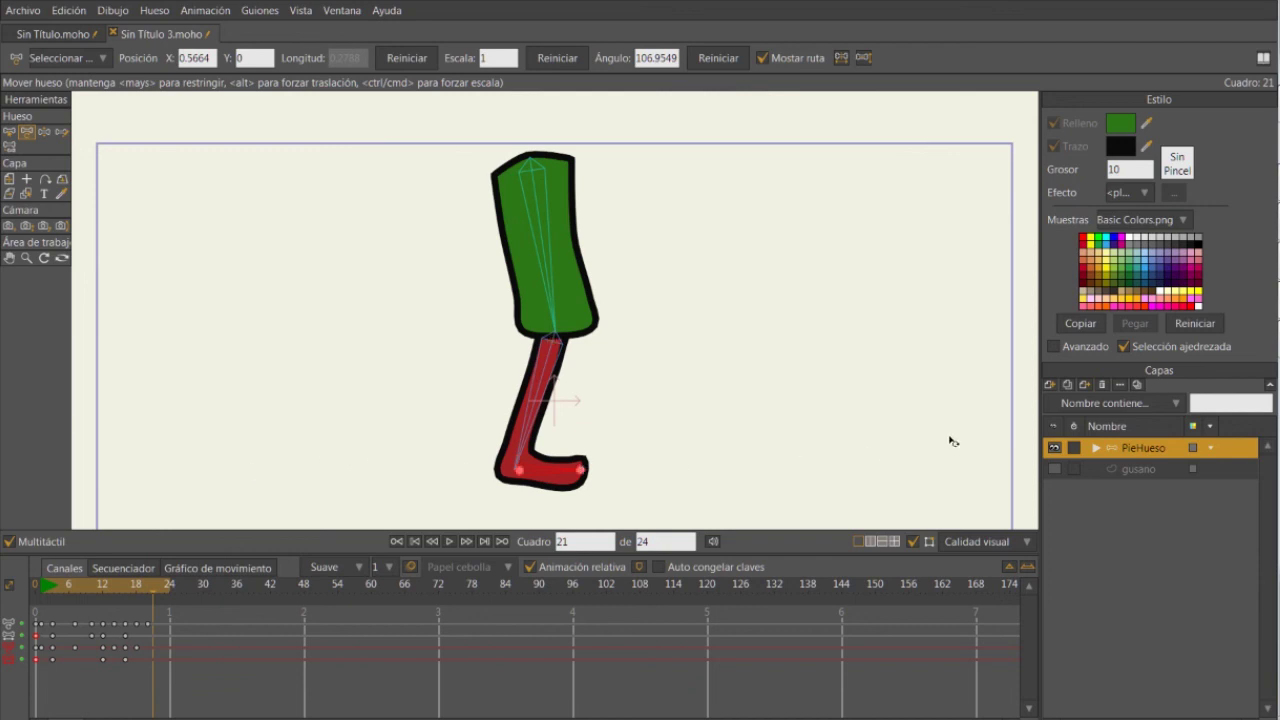
Hide the PieHueso layer and open the content library.
{"action": "left_click", "coordinate": [1055, 448]}
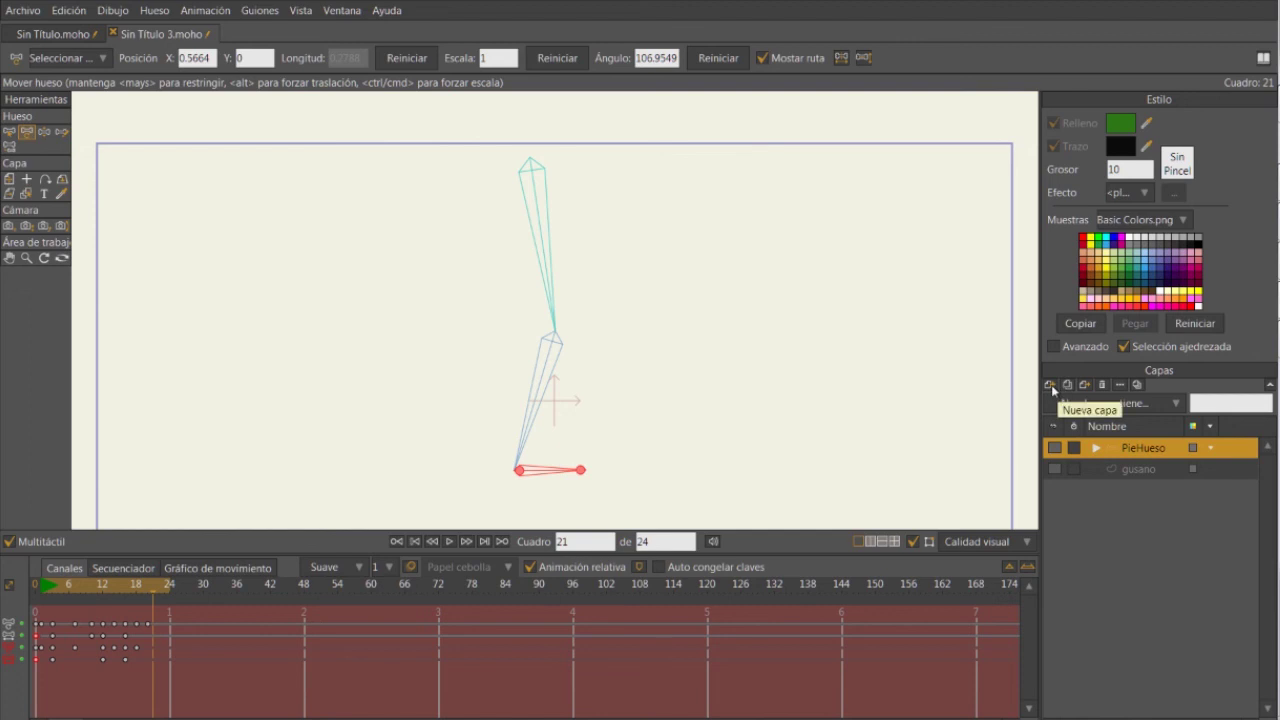
{"action": "left_click", "coordinate": [341, 11]}
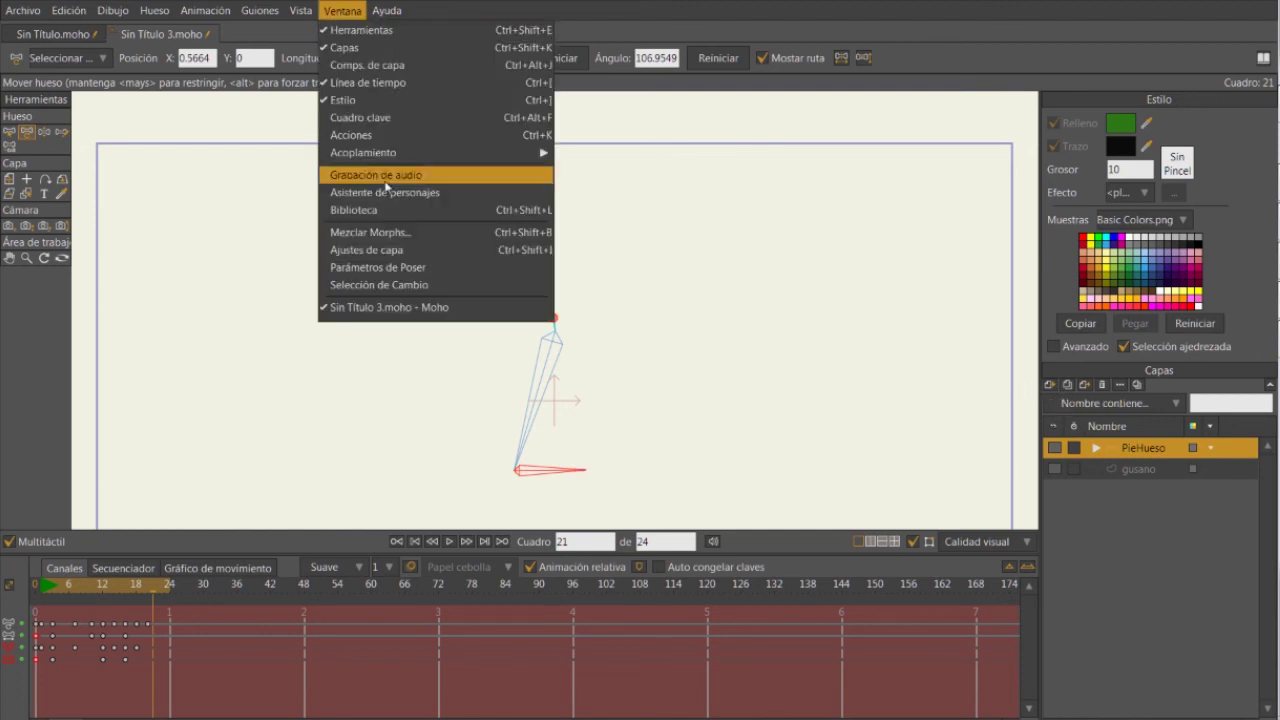
{"action": "left_click", "coordinate": [388, 219]}
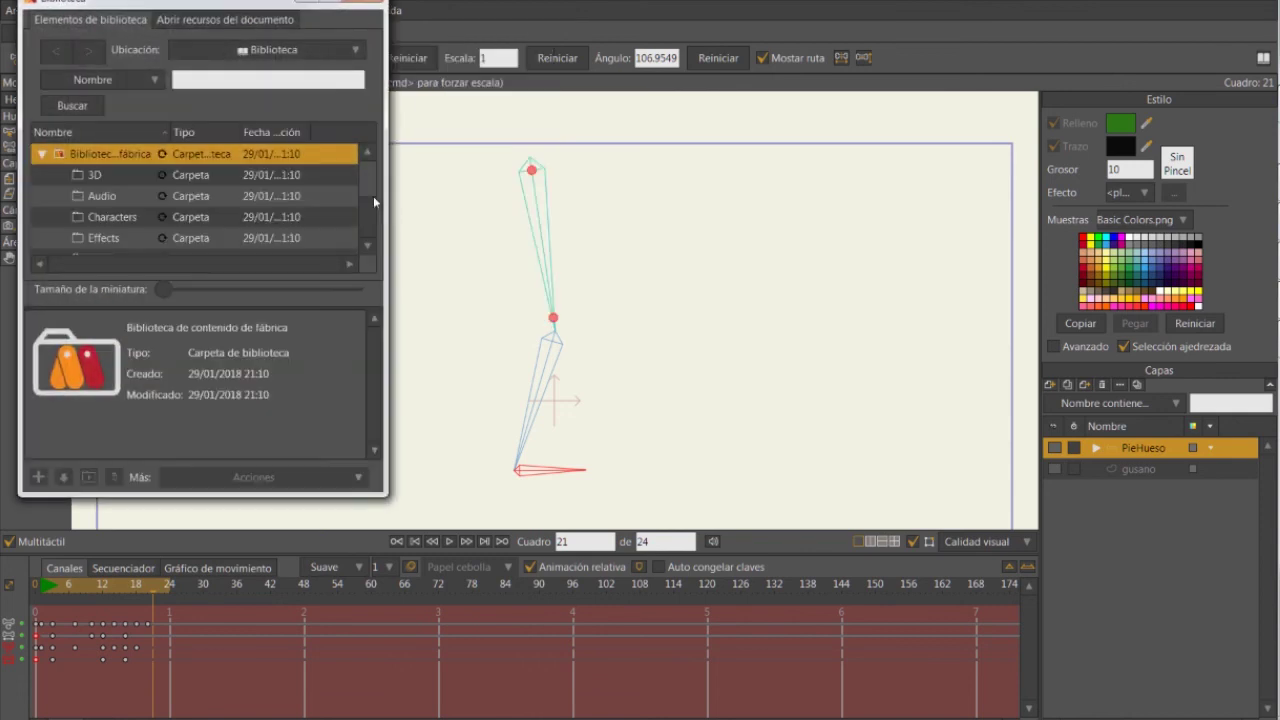
Browse the factory library's main folders and go to the first Anime Studio folder under Characters.
{"action": "double_click", "coordinate": [95, 178]}
{"action": "left_click", "coordinate": [78, 195]}
{"action": "scroll", "coordinate": [363, 185], "scroll_direction": "down", "scroll_amount": 5}
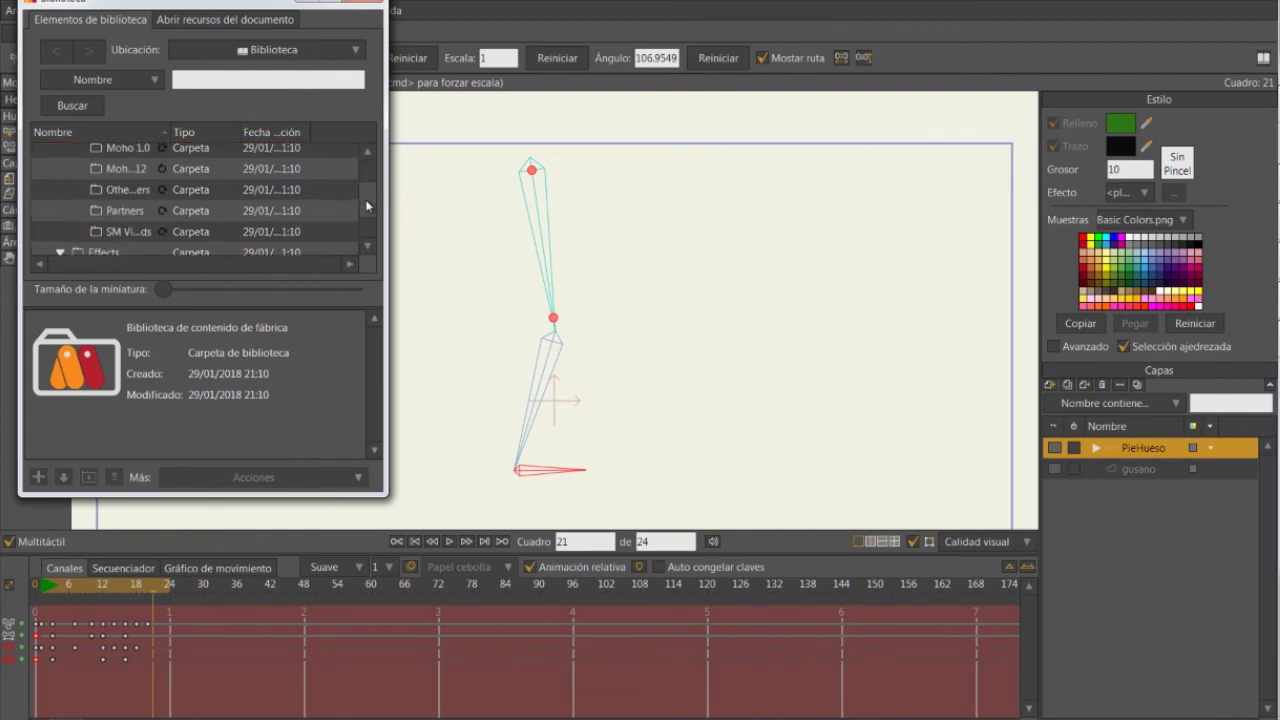
{"action": "scroll", "coordinate": [262, 210], "scroll_direction": "up", "scroll_amount": 5}
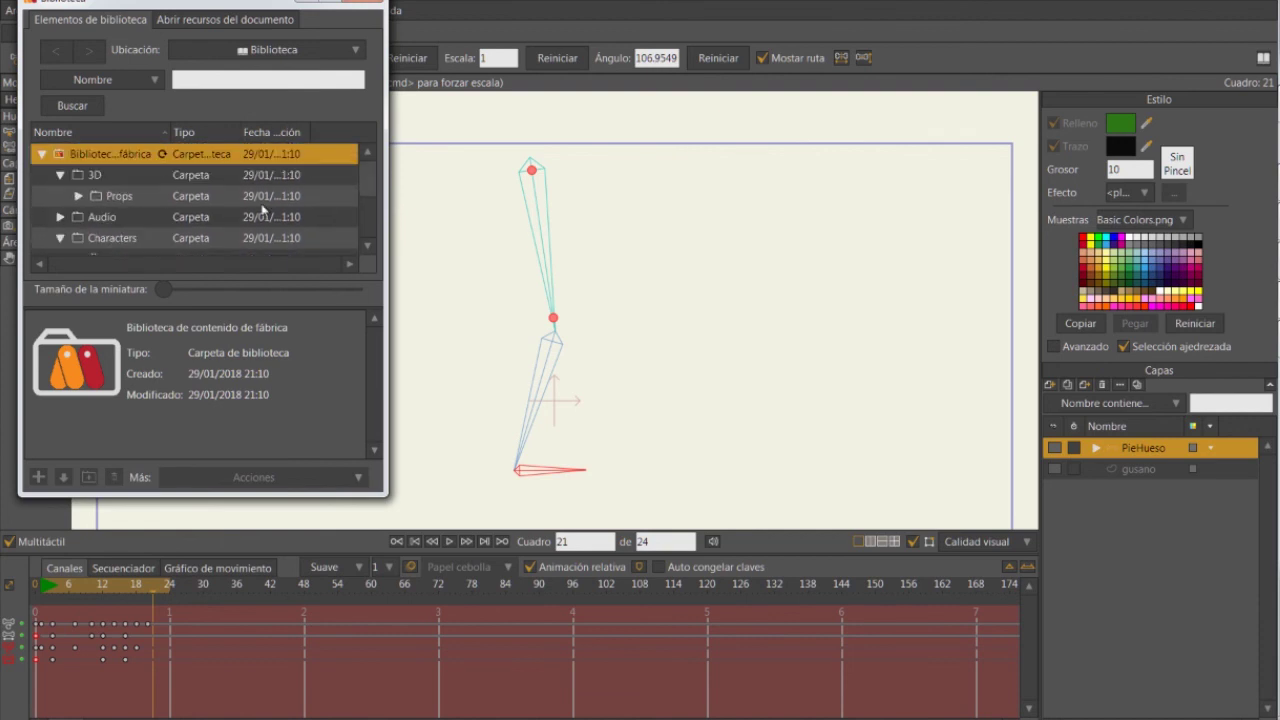
{"action": "left_click", "coordinate": [60, 175]}
{"action": "left_click", "coordinate": [95, 218]}
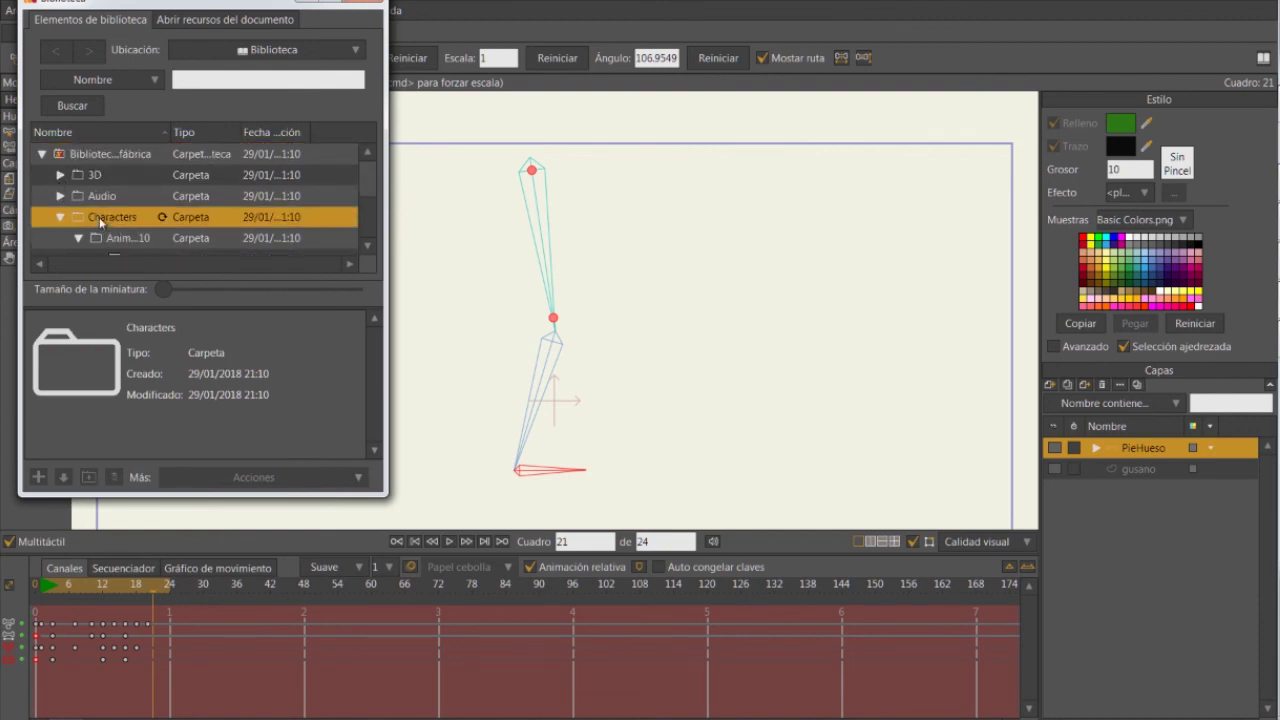
{"action": "left_click", "coordinate": [112, 238]}
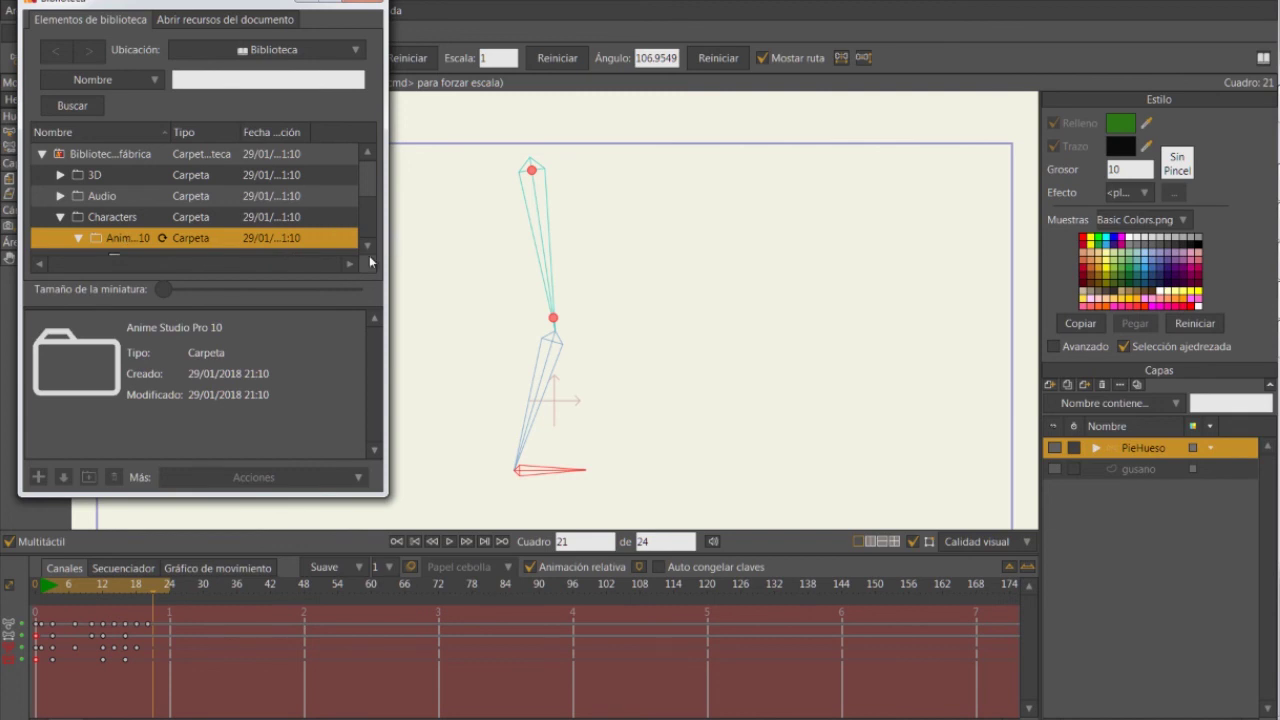
Preview the character projects in the Anime Studio Pro 10 folder, including Bigsby, Gruille, Scarlett Rigs and Trapper.
{"action": "scroll", "coordinate": [300, 230], "scroll_direction": "down", "scroll_amount": 3}
{"action": "left_click", "coordinate": [112, 196]}
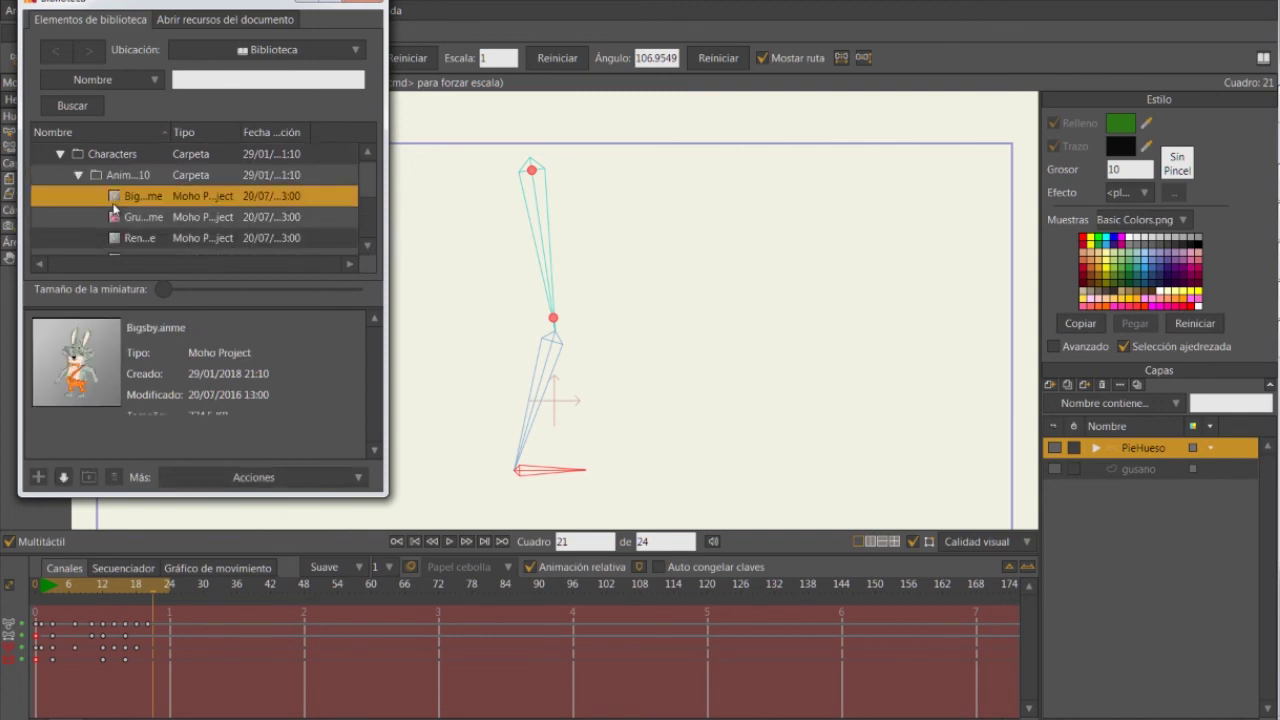
{"action": "left_click", "coordinate": [126, 220]}
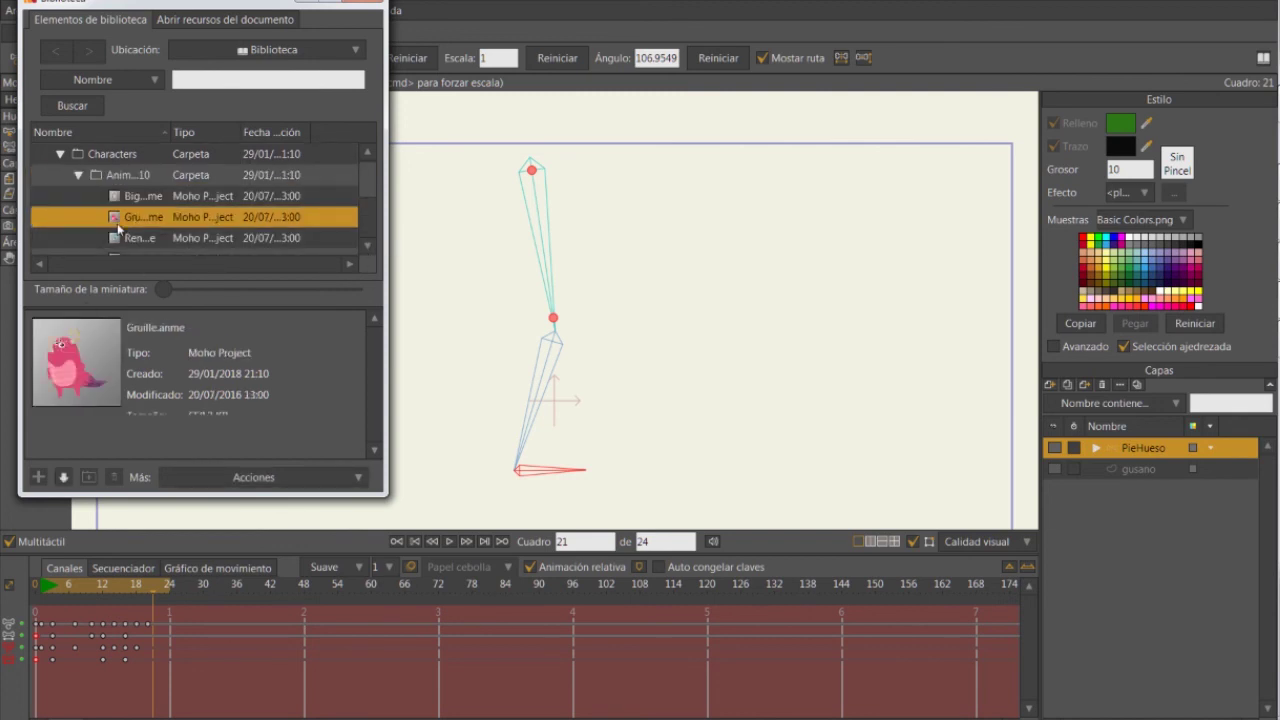
{"action": "left_click", "coordinate": [121, 237]}
{"action": "left_click", "coordinate": [121, 216]}
{"action": "left_click", "coordinate": [120, 238]}
{"action": "scroll", "coordinate": [119, 233], "scroll_direction": "down", "scroll_amount": 2}
{"action": "left_click", "coordinate": [119, 217]}
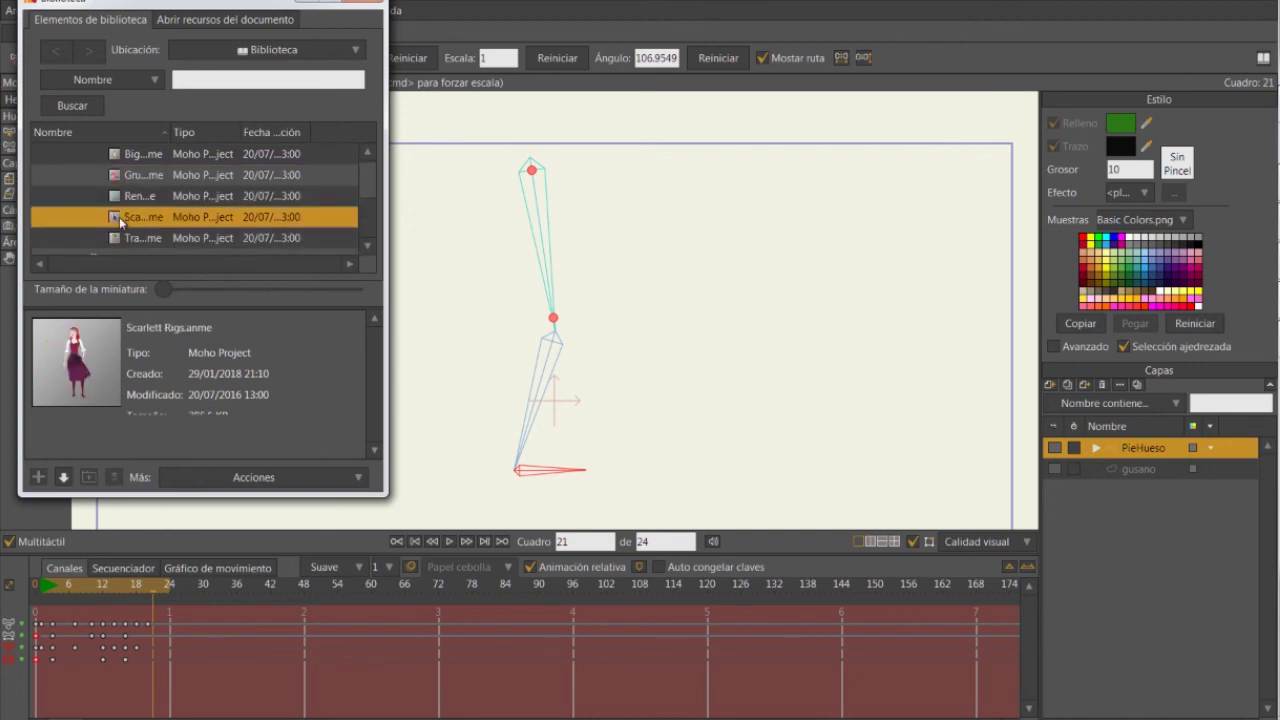
{"action": "scroll", "coordinate": [119, 217], "scroll_direction": "down", "scroll_amount": 1}
{"action": "left_click", "coordinate": [117, 219]}
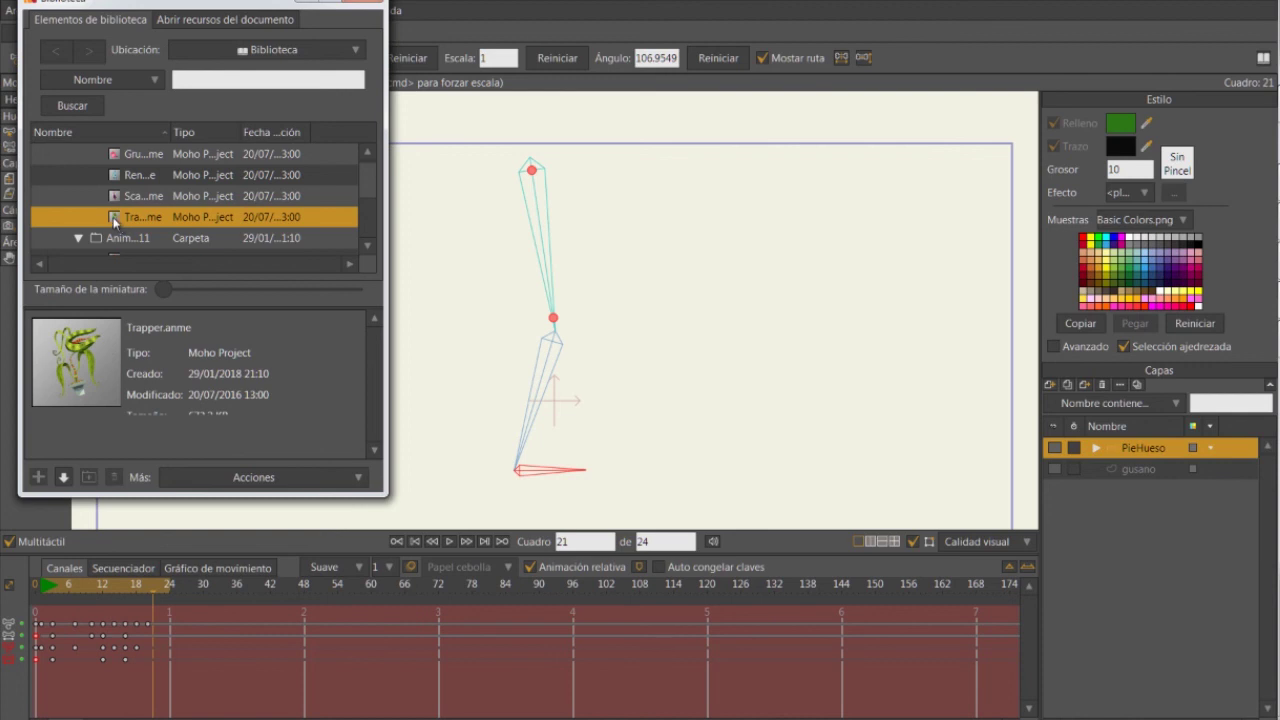
Preview the character projects in the second Anime Studio folder, including Dragon, Gorilla and Samurai.
{"action": "scroll", "coordinate": [117, 219], "scroll_direction": "down", "scroll_amount": 3}
{"action": "left_click", "coordinate": [118, 196]}
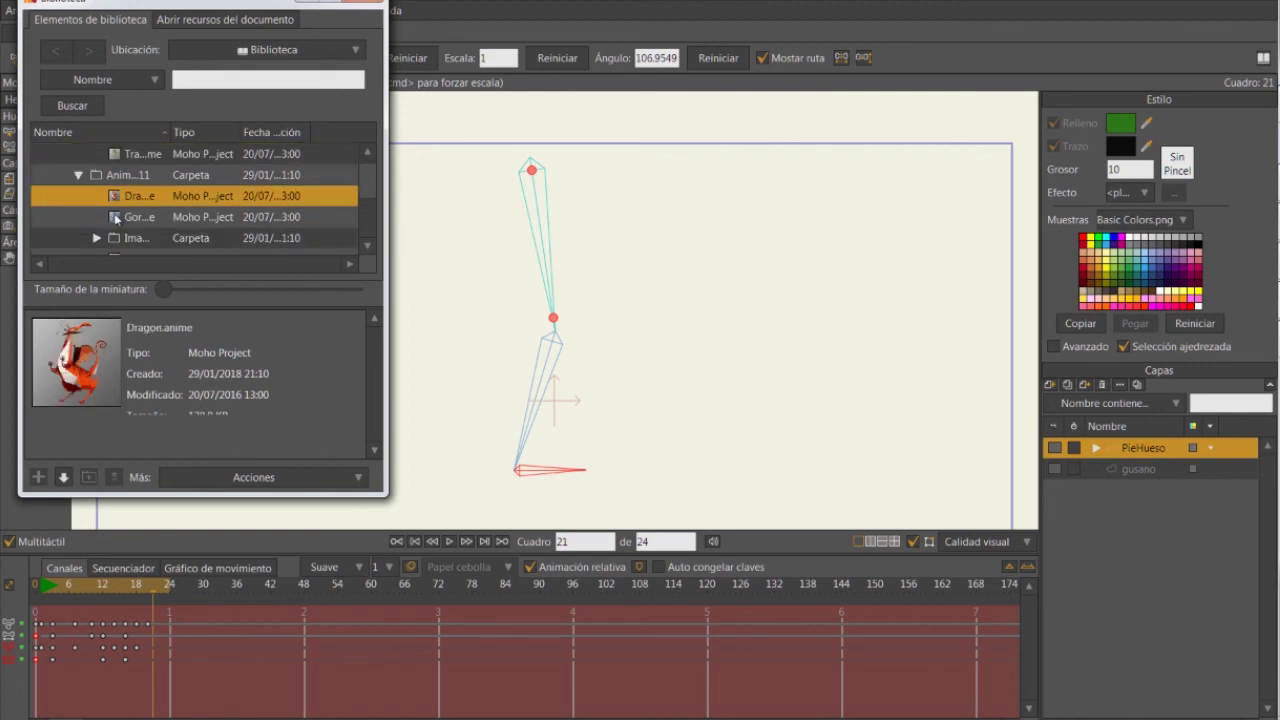
{"action": "left_click", "coordinate": [117, 217]}
{"action": "scroll", "coordinate": [115, 217], "scroll_direction": "down", "scroll_amount": 2}
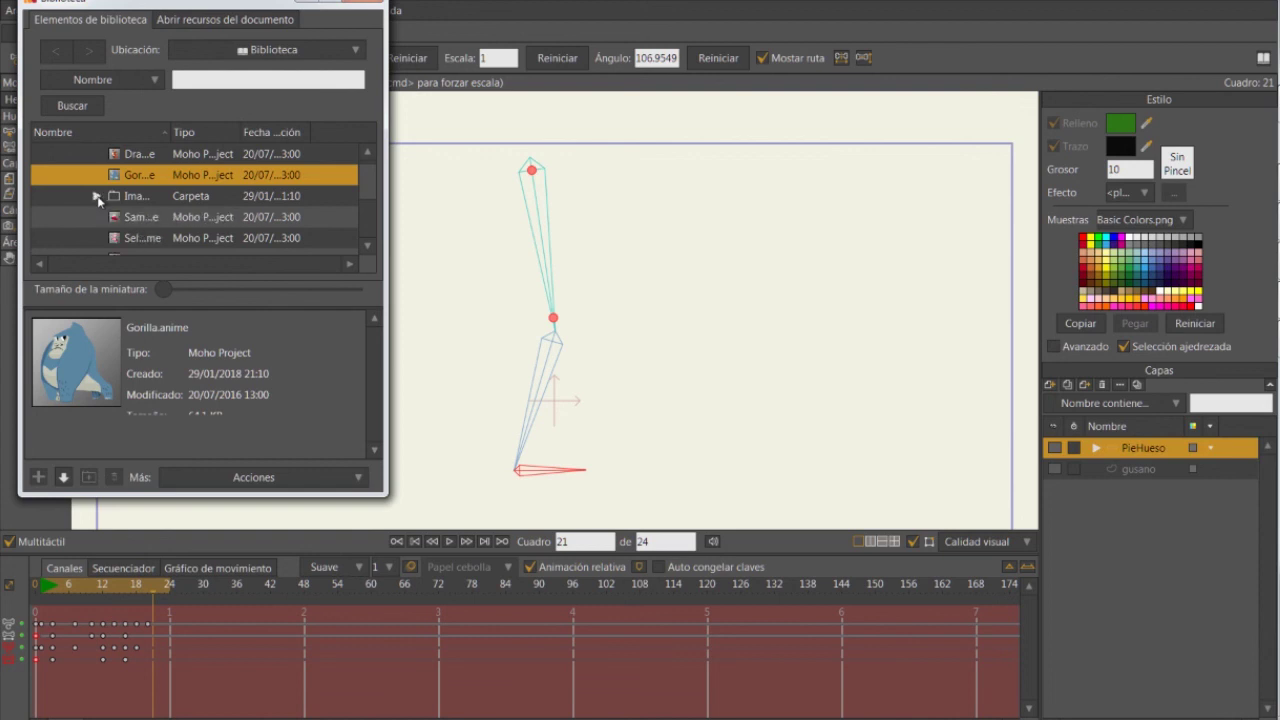
{"action": "scroll", "coordinate": [63, 210], "scroll_direction": "down", "scroll_amount": 3}
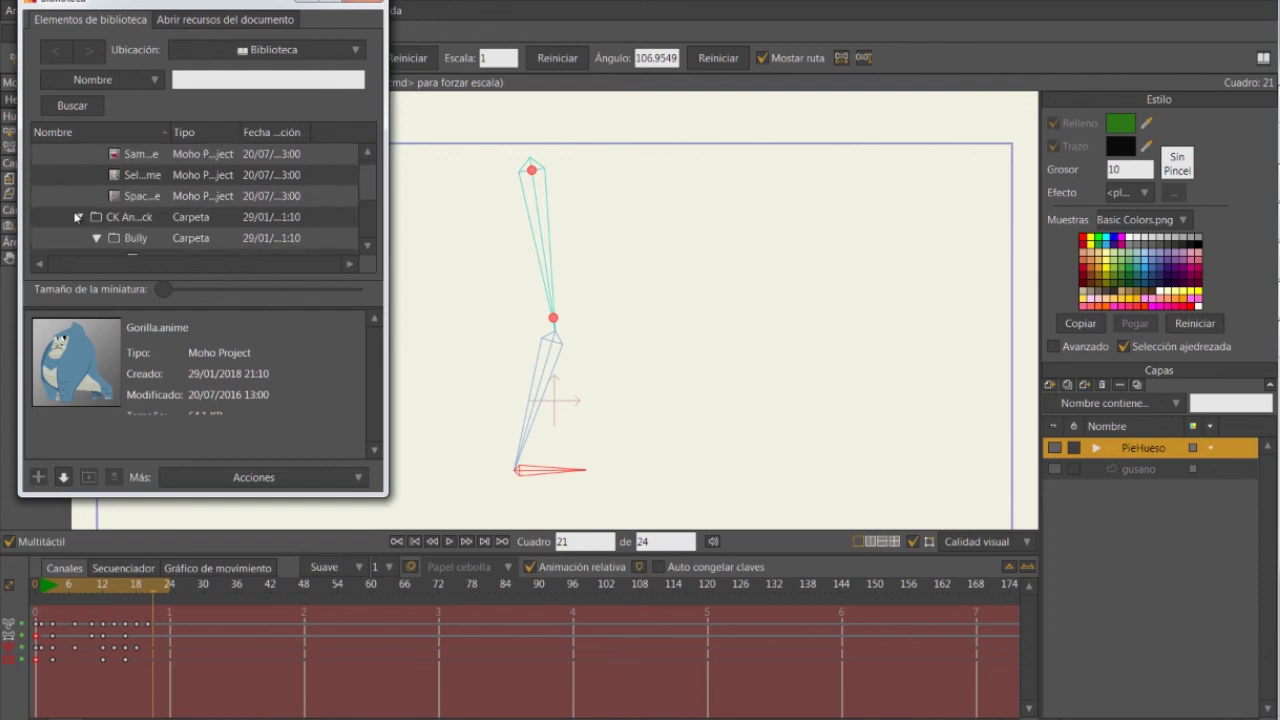
{"action": "left_click", "coordinate": [136, 176]}
{"action": "left_click", "coordinate": [124, 195]}
{"action": "left_click", "coordinate": [131, 158]}
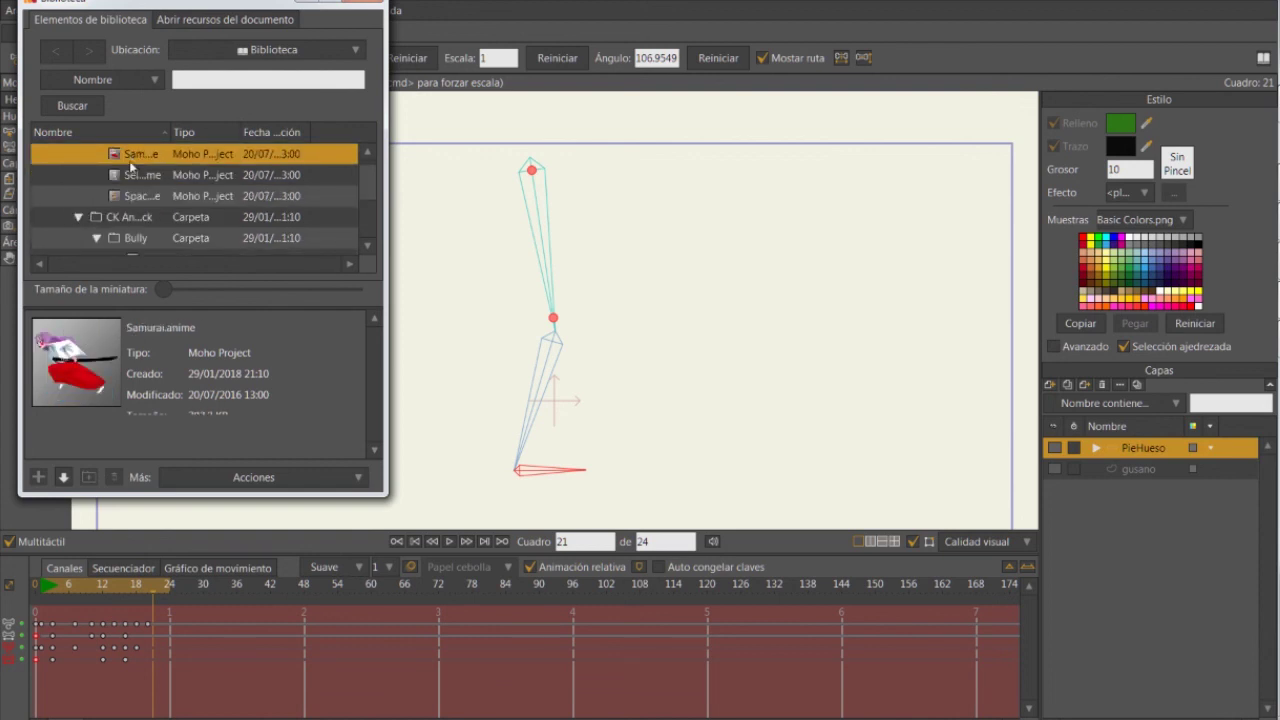
Preview the Bully project, its separate leg images such as Back Leg A and Front Leg A, and the Chooky project.
{"action": "scroll", "coordinate": [78, 228], "scroll_direction": "down", "scroll_amount": 2}
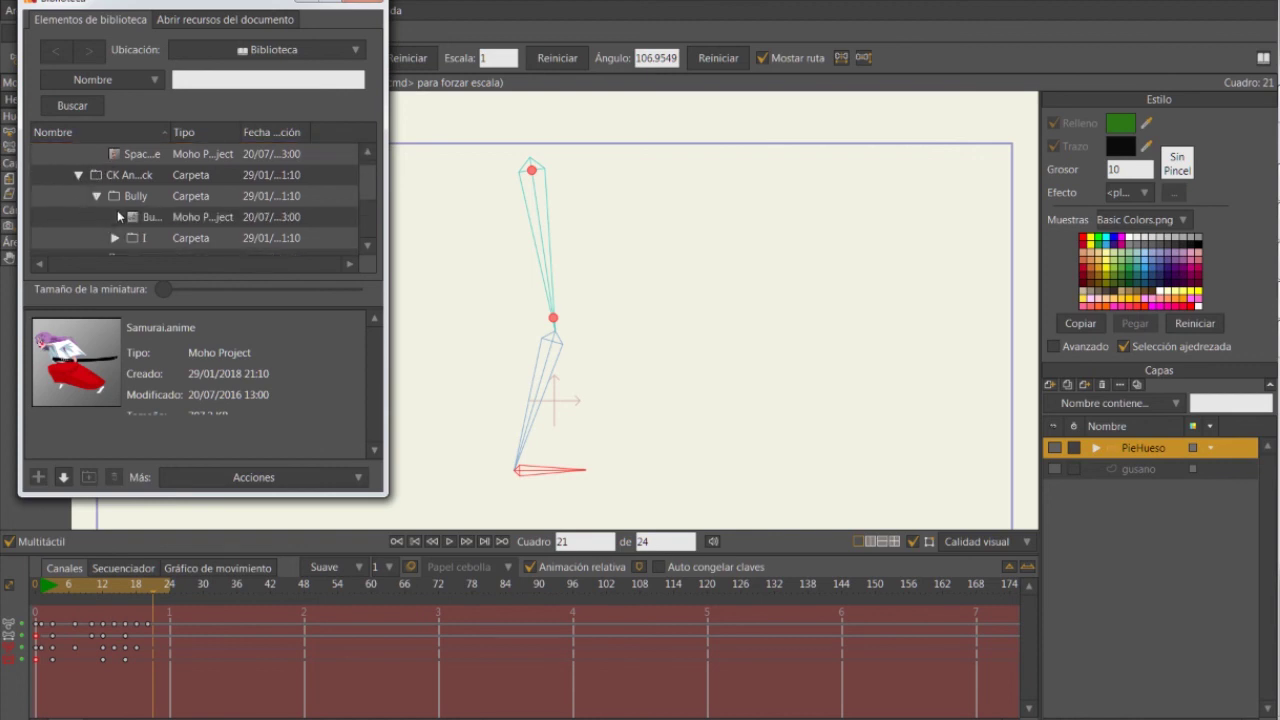
{"action": "left_click", "coordinate": [117, 217]}
{"action": "scroll", "coordinate": [117, 217], "scroll_direction": "down", "scroll_amount": 1}
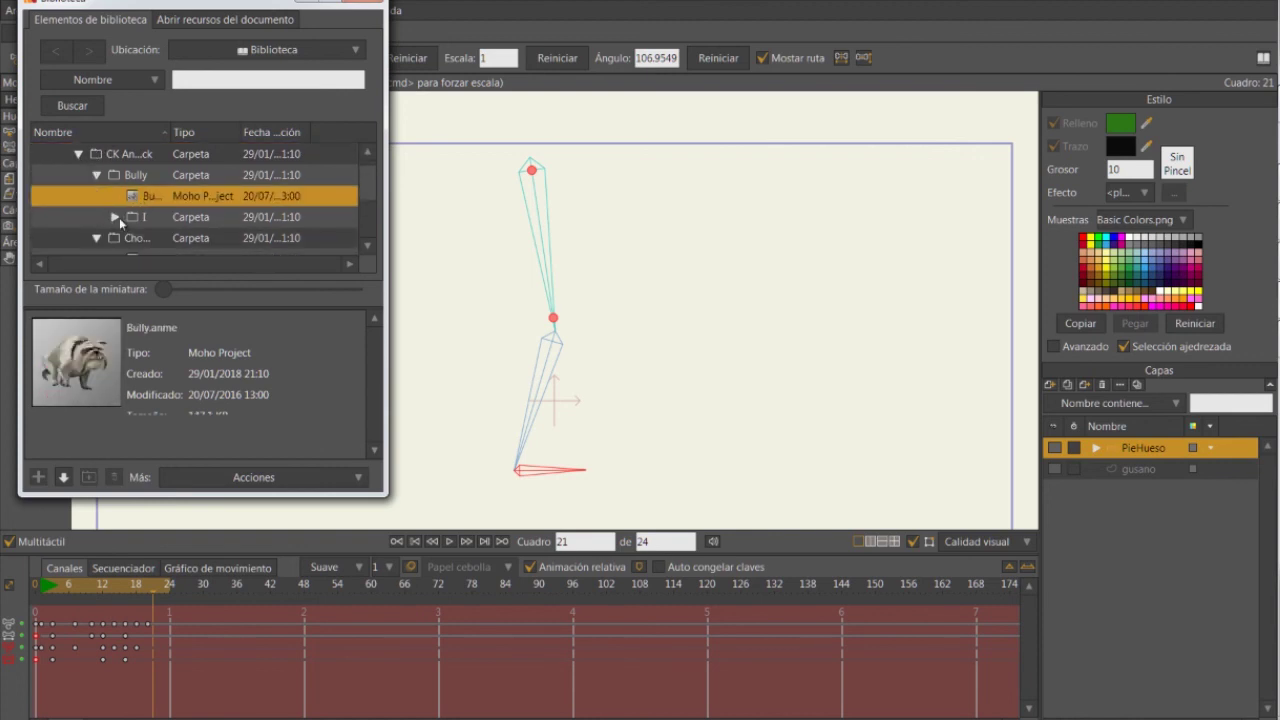
{"action": "left_click", "coordinate": [115, 217]}
{"action": "left_click", "coordinate": [120, 238]}
{"action": "scroll", "coordinate": [85, 215], "scroll_direction": "down", "scroll_amount": 3}
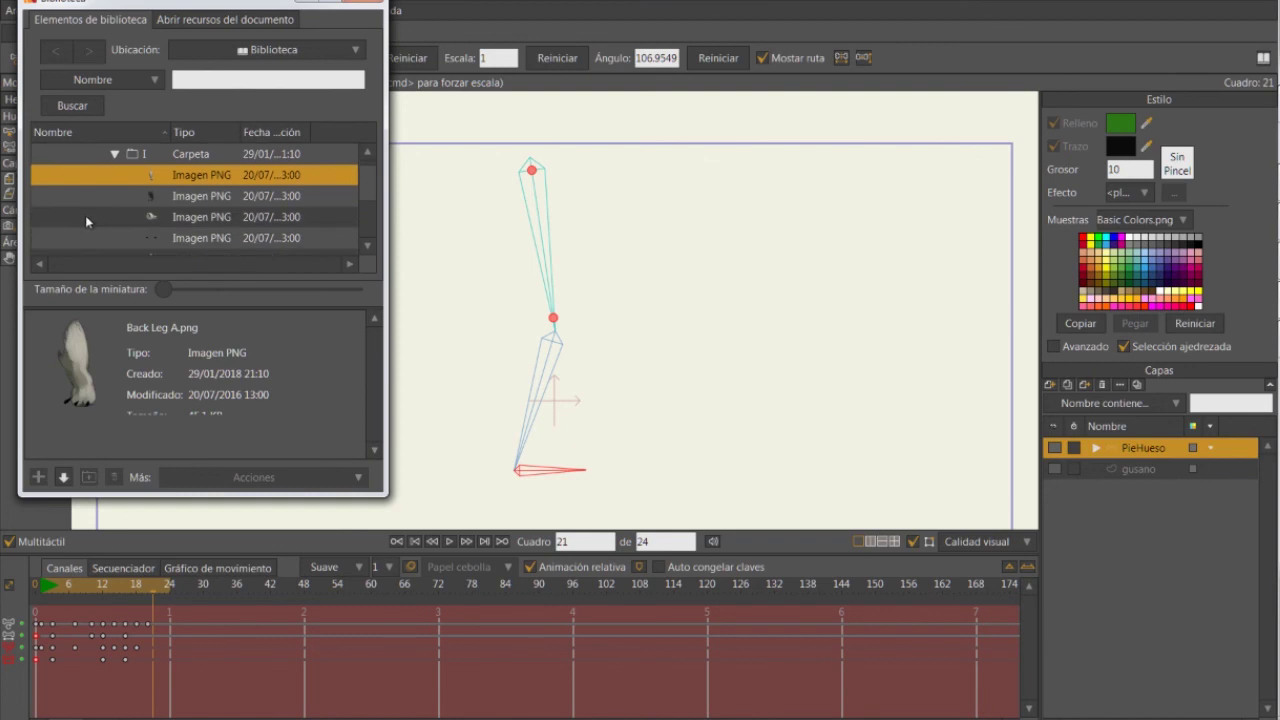
{"action": "scroll", "coordinate": [85, 215], "scroll_direction": "down", "scroll_amount": 2}
{"action": "left_click", "coordinate": [100, 196]}
{"action": "left_click", "coordinate": [115, 217]}
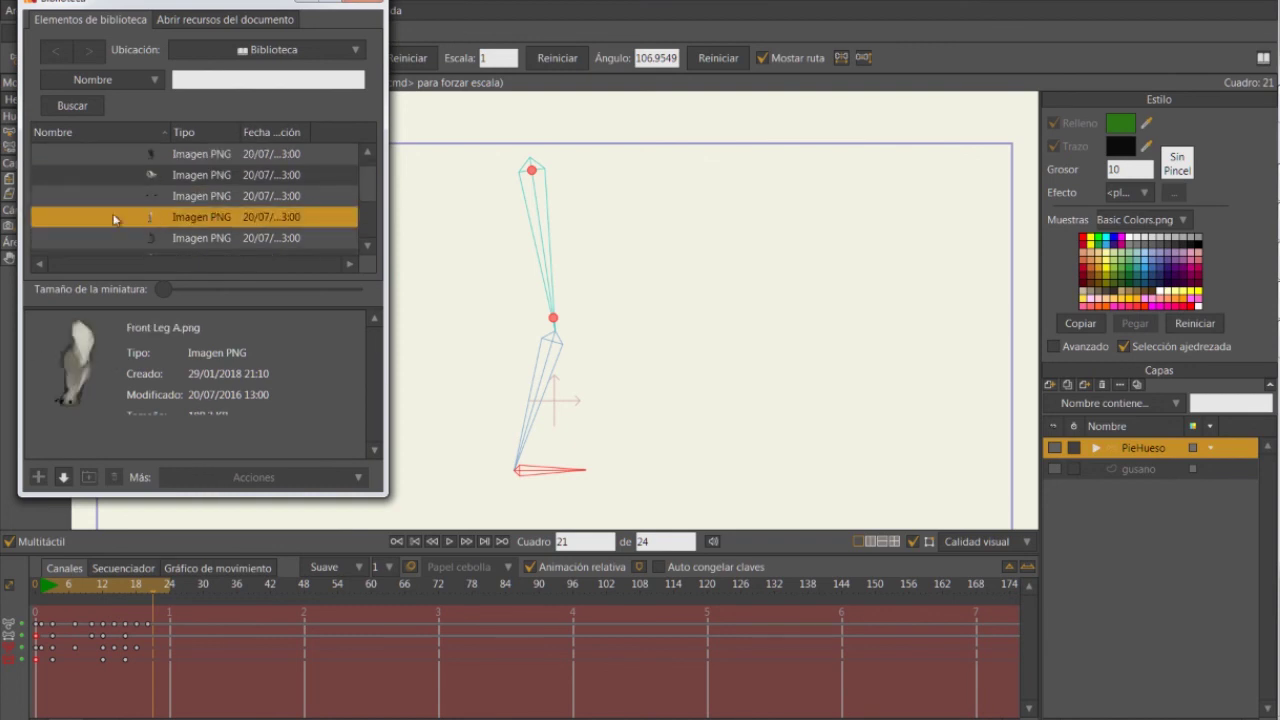
{"action": "scroll", "coordinate": [115, 219], "scroll_direction": "up", "scroll_amount": 3}
{"action": "left_click", "coordinate": [96, 196]}
{"action": "left_click", "coordinate": [121, 215]}
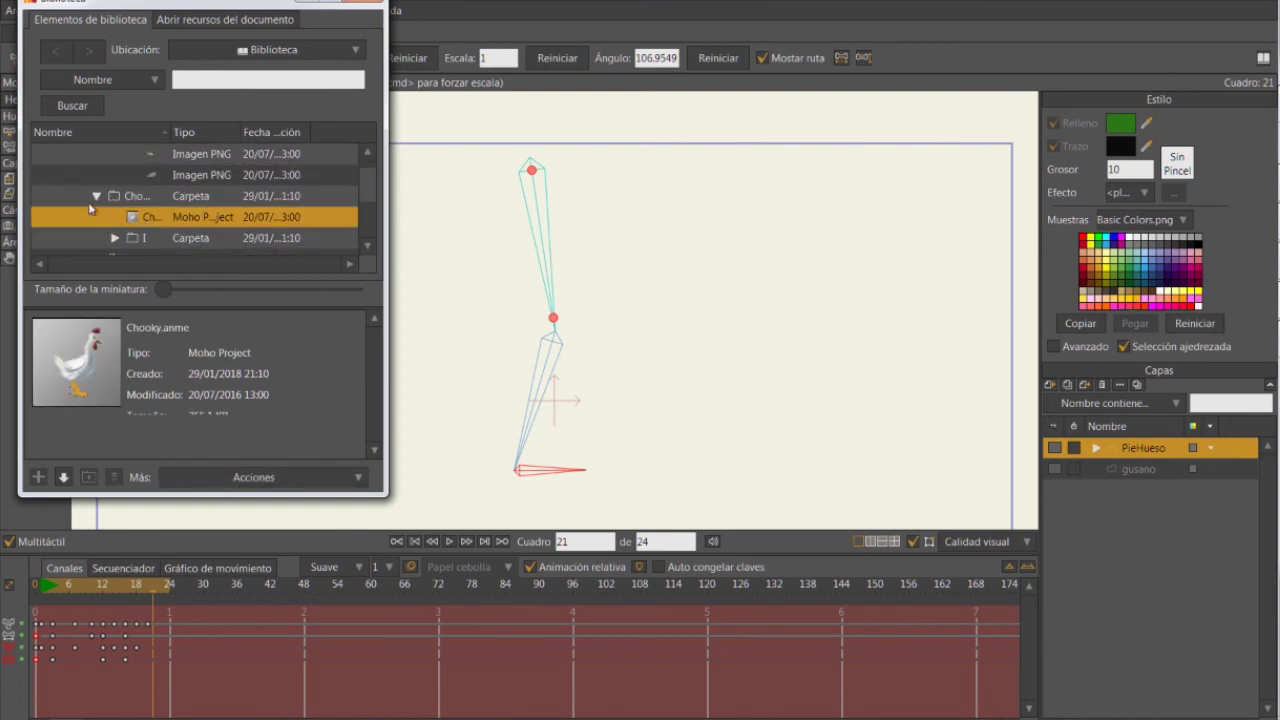
Preview the Husky, Pijee and Raver projects and continue to the Moho character folders.
{"action": "scroll", "coordinate": [95, 203], "scroll_direction": "down", "scroll_amount": 4}
{"action": "left_click", "coordinate": [129, 198]}
{"action": "scroll", "coordinate": [120, 206], "scroll_direction": "down", "scroll_amount": 3}
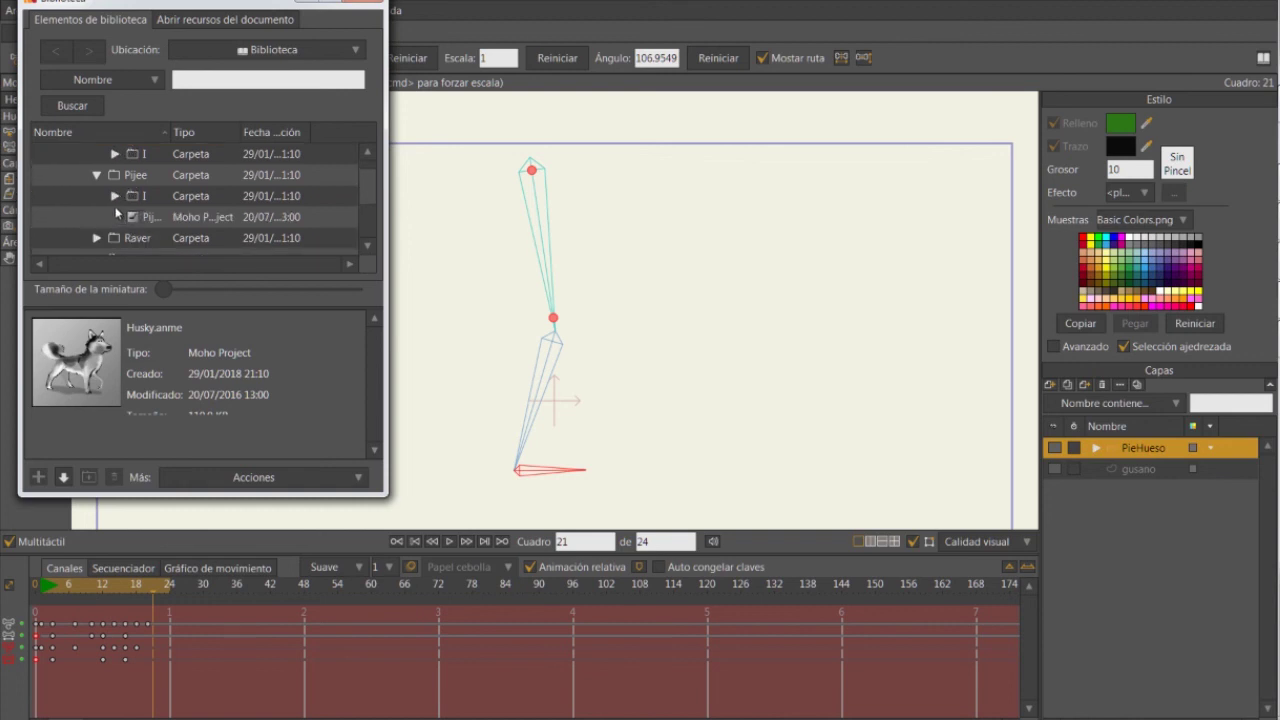
{"action": "left_click", "coordinate": [120, 196]}
{"action": "left_click", "coordinate": [135, 217]}
{"action": "scroll", "coordinate": [97, 205], "scroll_direction": "down", "scroll_amount": 3}
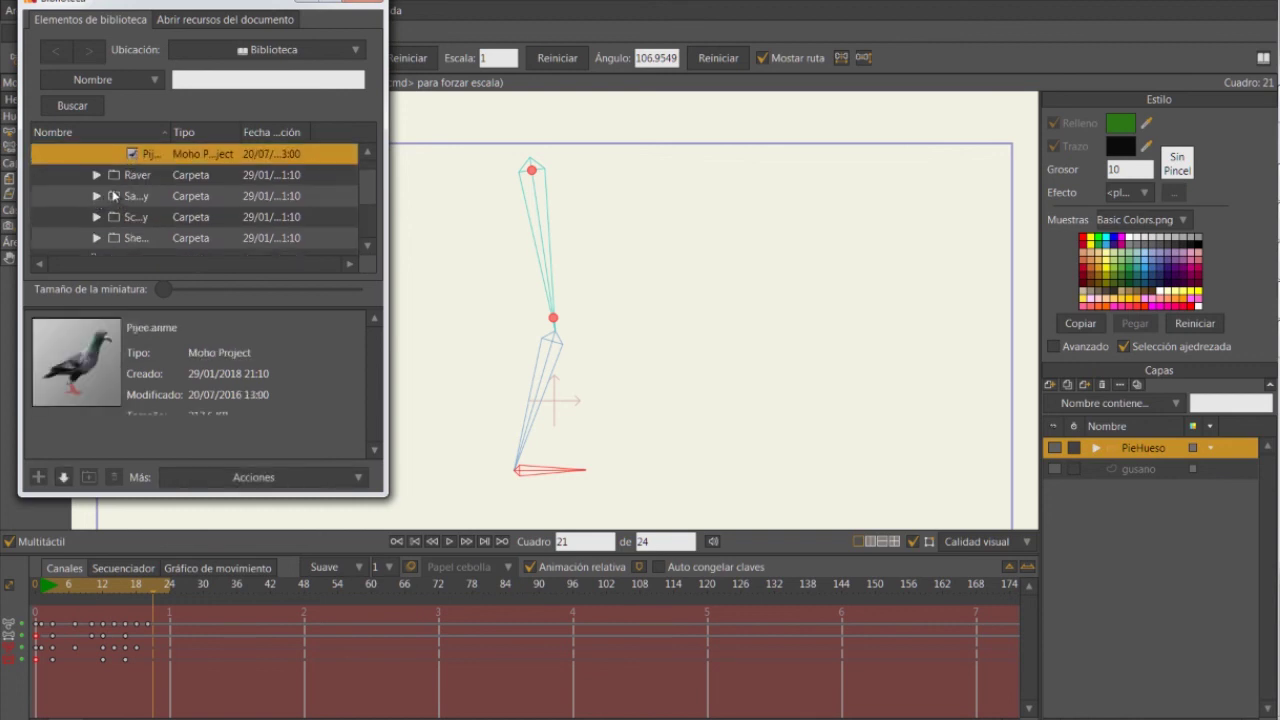
{"action": "left_click", "coordinate": [97, 175]}
{"action": "left_click", "coordinate": [133, 217]}
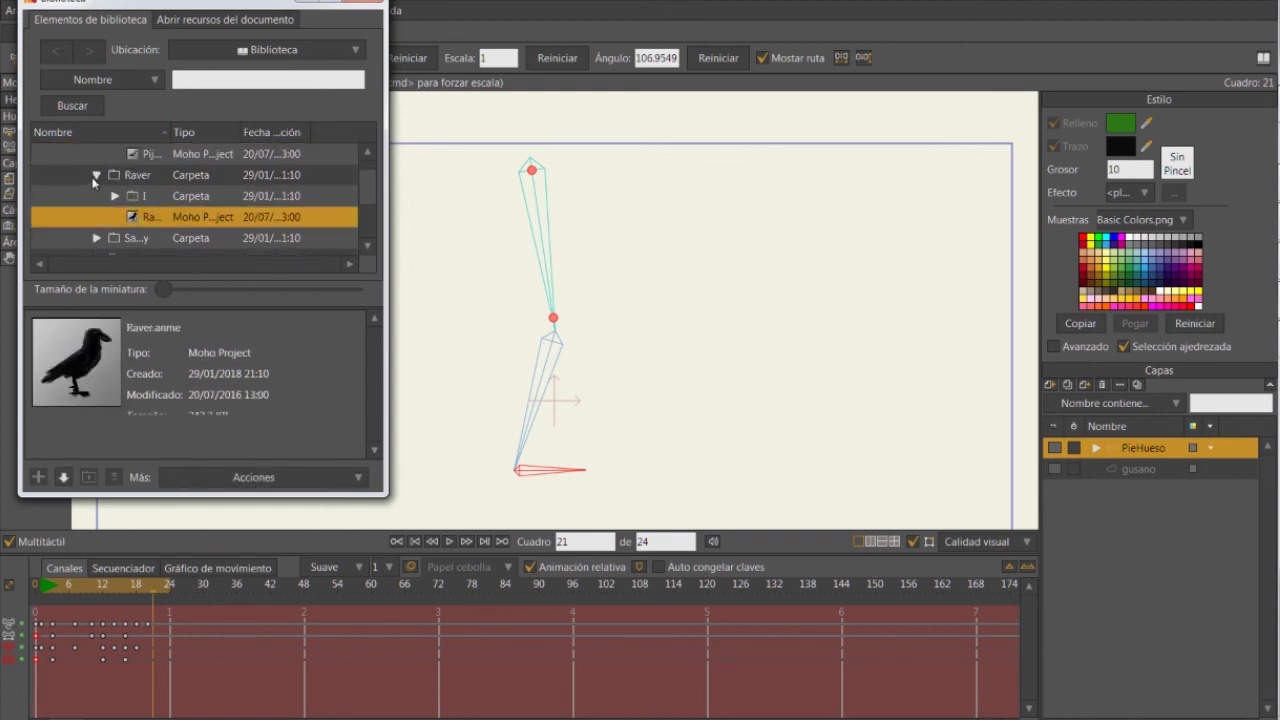
{"action": "left_click", "coordinate": [95, 177]}
{"action": "scroll", "coordinate": [95, 200], "scroll_direction": "down", "scroll_amount": 2}
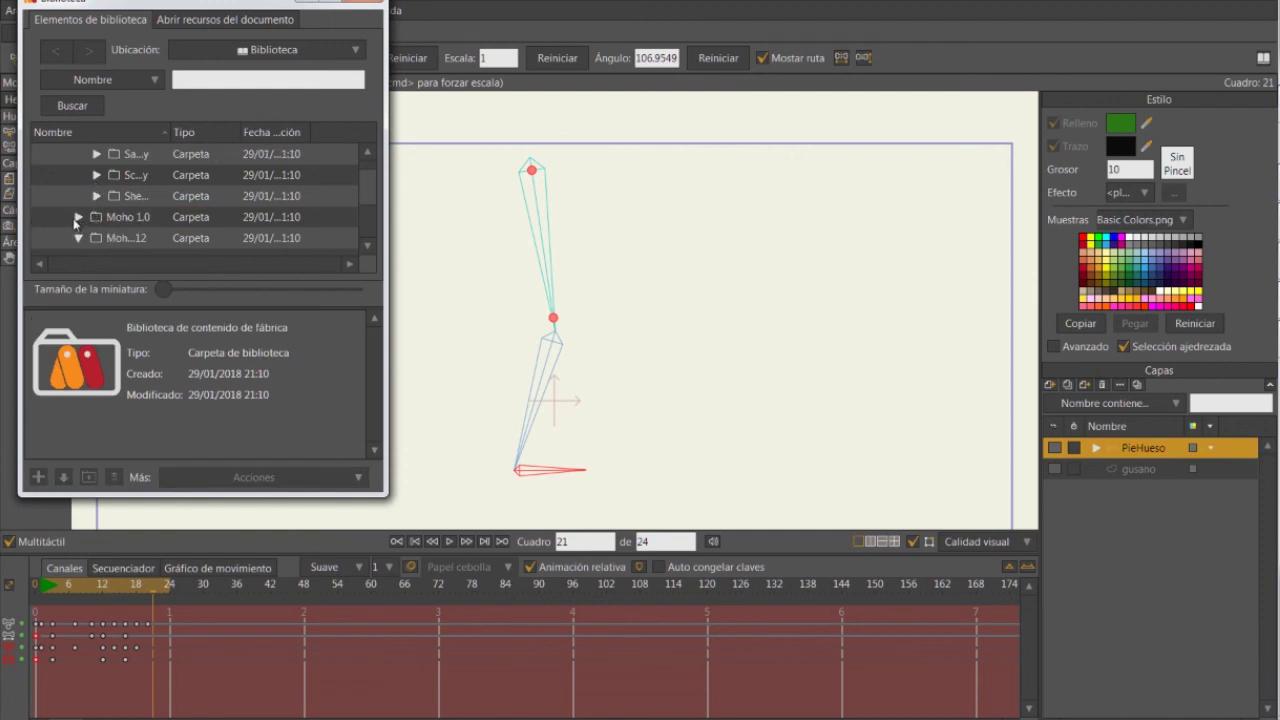
Expand the Moho 1.0 folder and preview its character projects, including CrazyGuy and PinHead.
{"action": "left_click", "coordinate": [78, 216]}
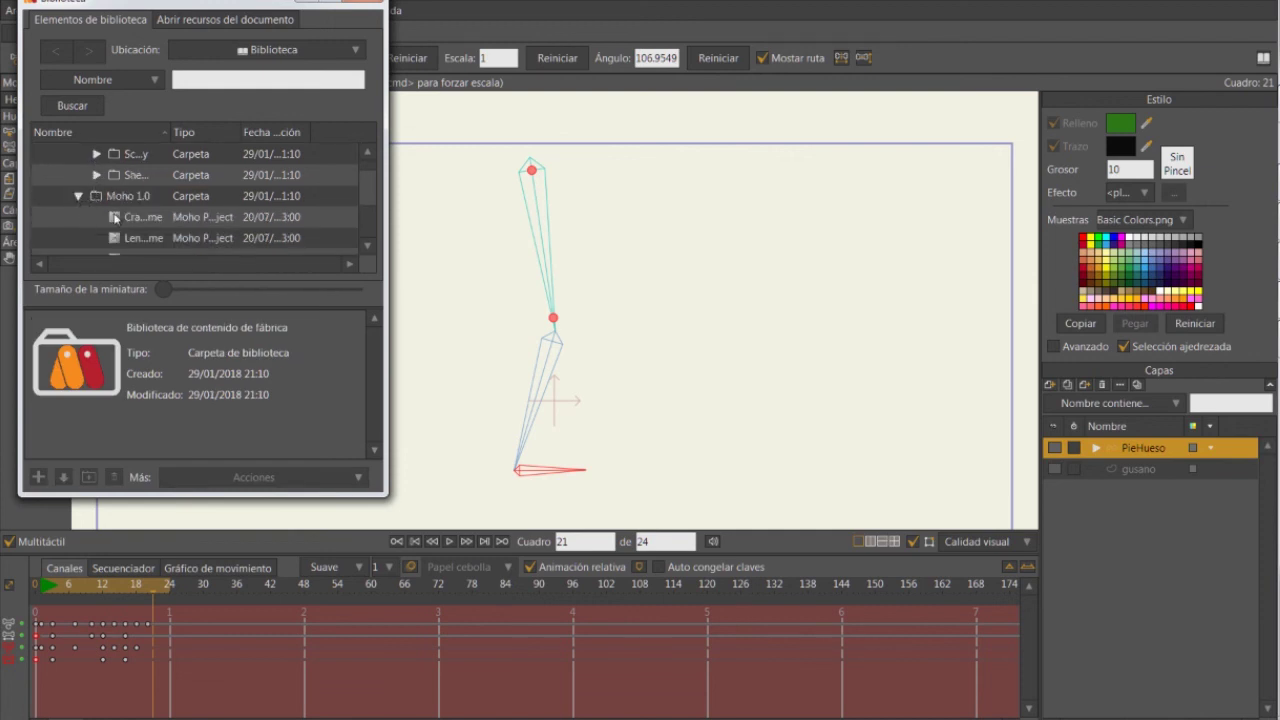
{"action": "left_click", "coordinate": [117, 218]}
{"action": "scroll", "coordinate": [117, 220], "scroll_direction": "down", "scroll_amount": 2}
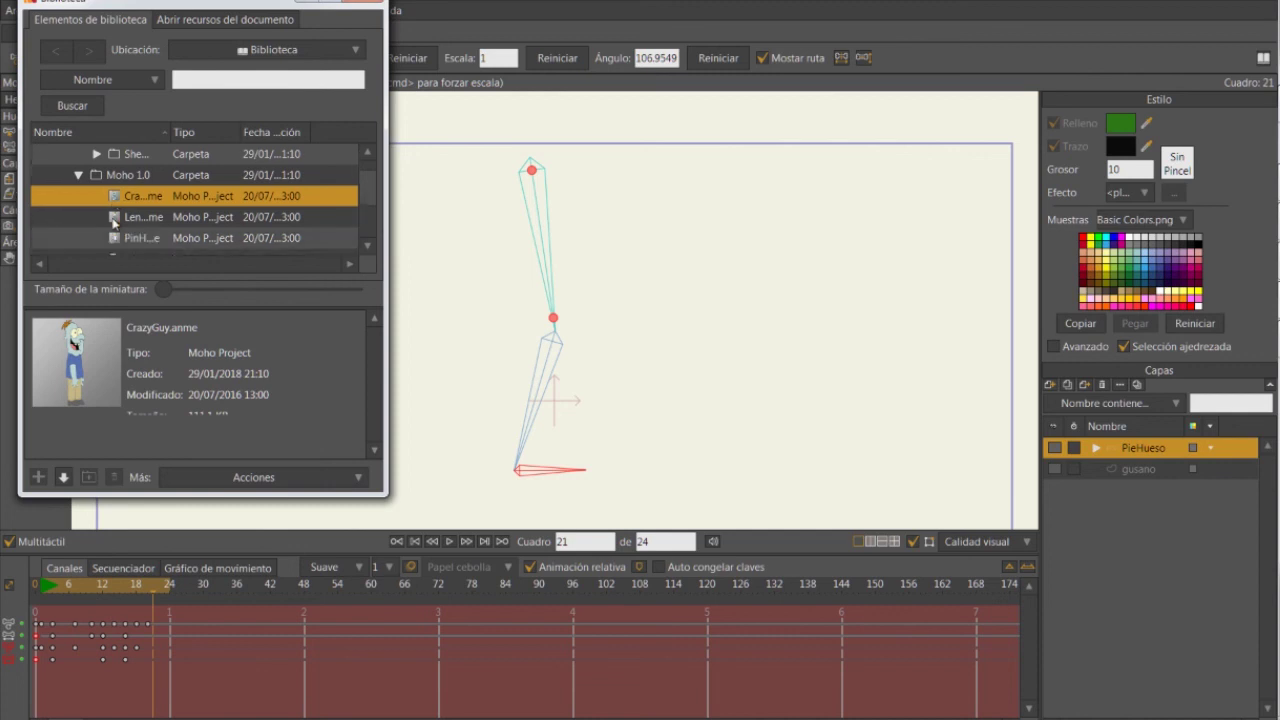
{"action": "left_click", "coordinate": [121, 197]}
{"action": "left_click", "coordinate": [118, 216]}
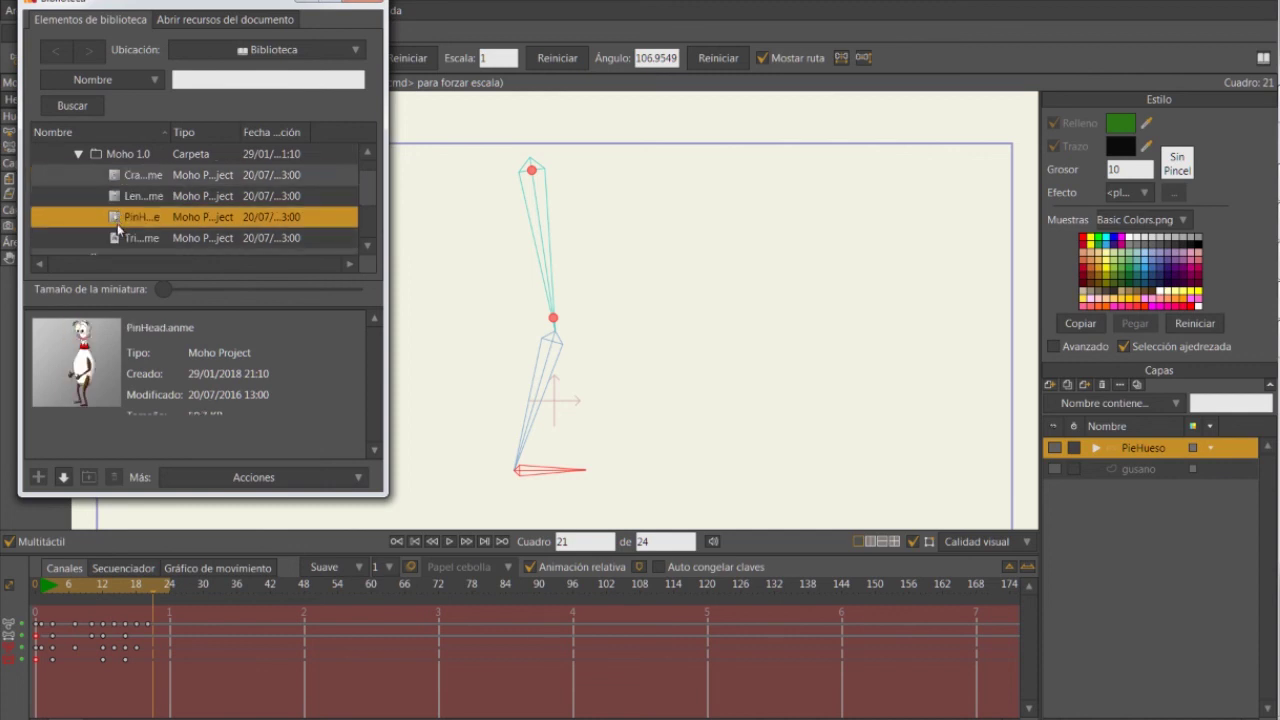
{"action": "left_click", "coordinate": [117, 238]}
Preview the character projects in the Moho 12 folder, including Bessie_Coleman, Hermanos_Opazo and Wolf.
{"action": "scroll", "coordinate": [117, 238], "scroll_direction": "down", "scroll_amount": 2}
{"action": "left_click", "coordinate": [113, 238]}
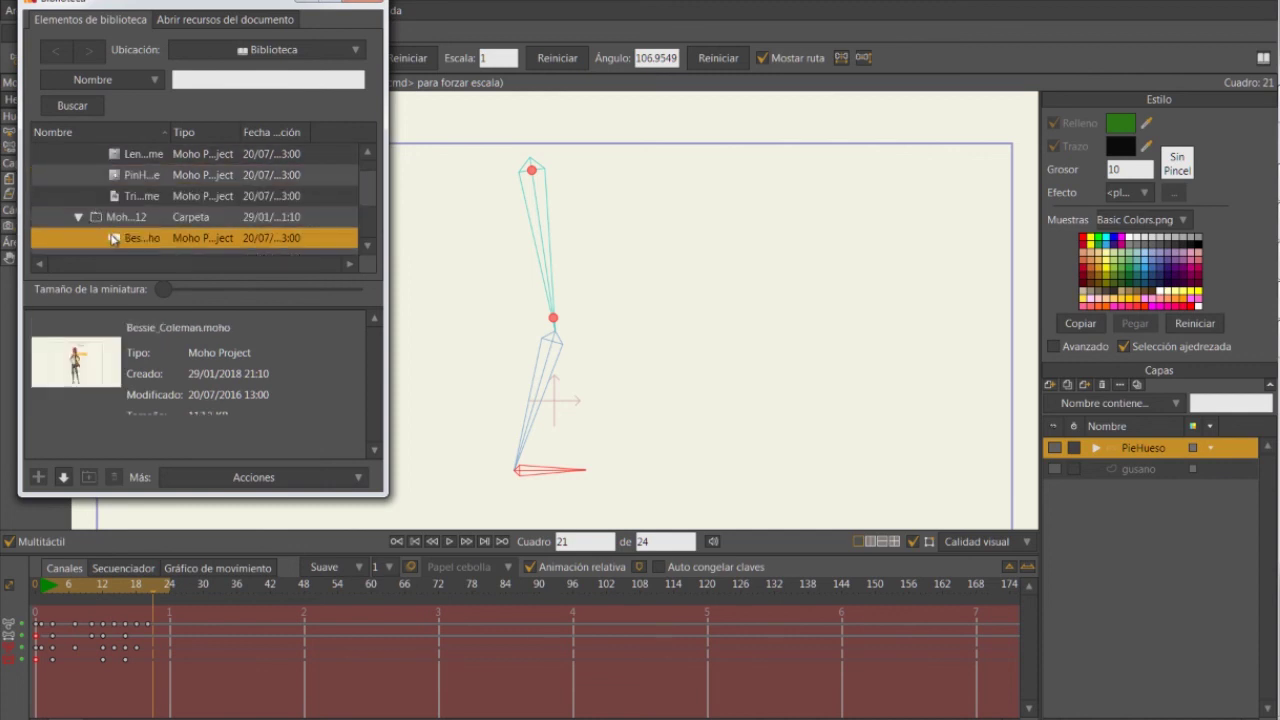
{"action": "scroll", "coordinate": [113, 238], "scroll_direction": "down", "scroll_amount": 3}
{"action": "left_click", "coordinate": [115, 196]}
{"action": "left_click", "coordinate": [115, 218]}
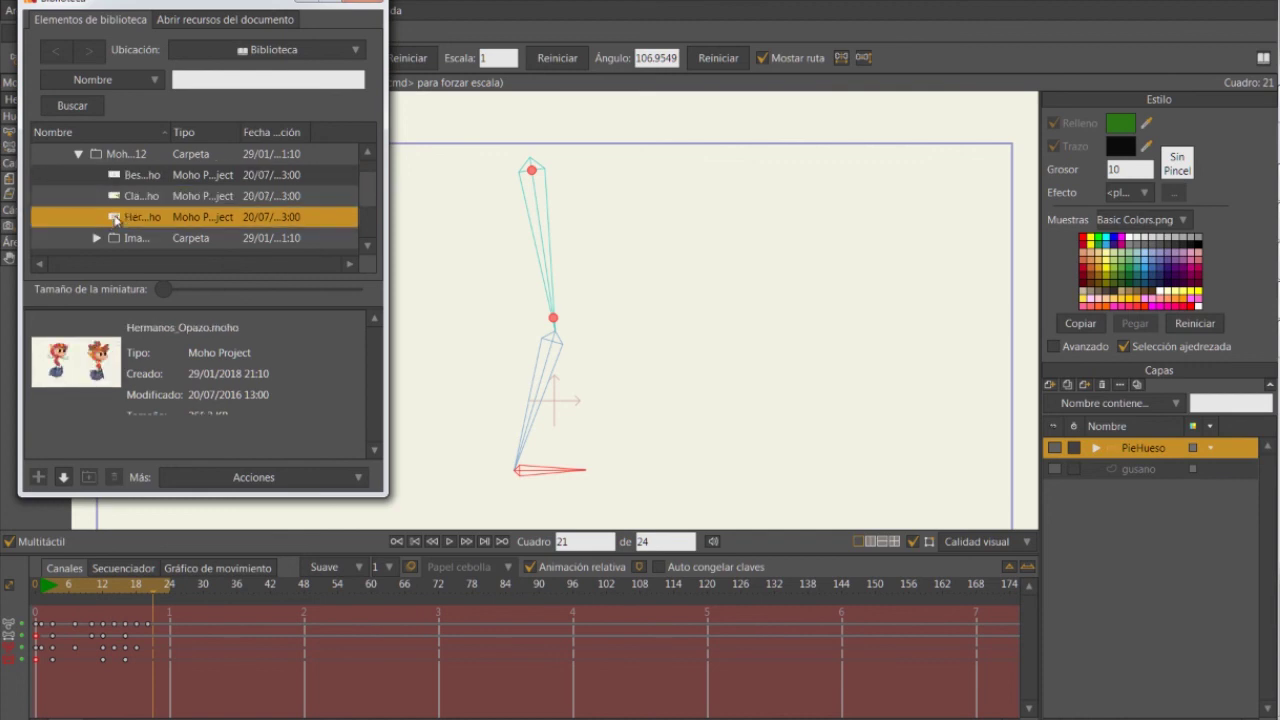
{"action": "scroll", "coordinate": [98, 215], "scroll_direction": "down", "scroll_amount": 3}
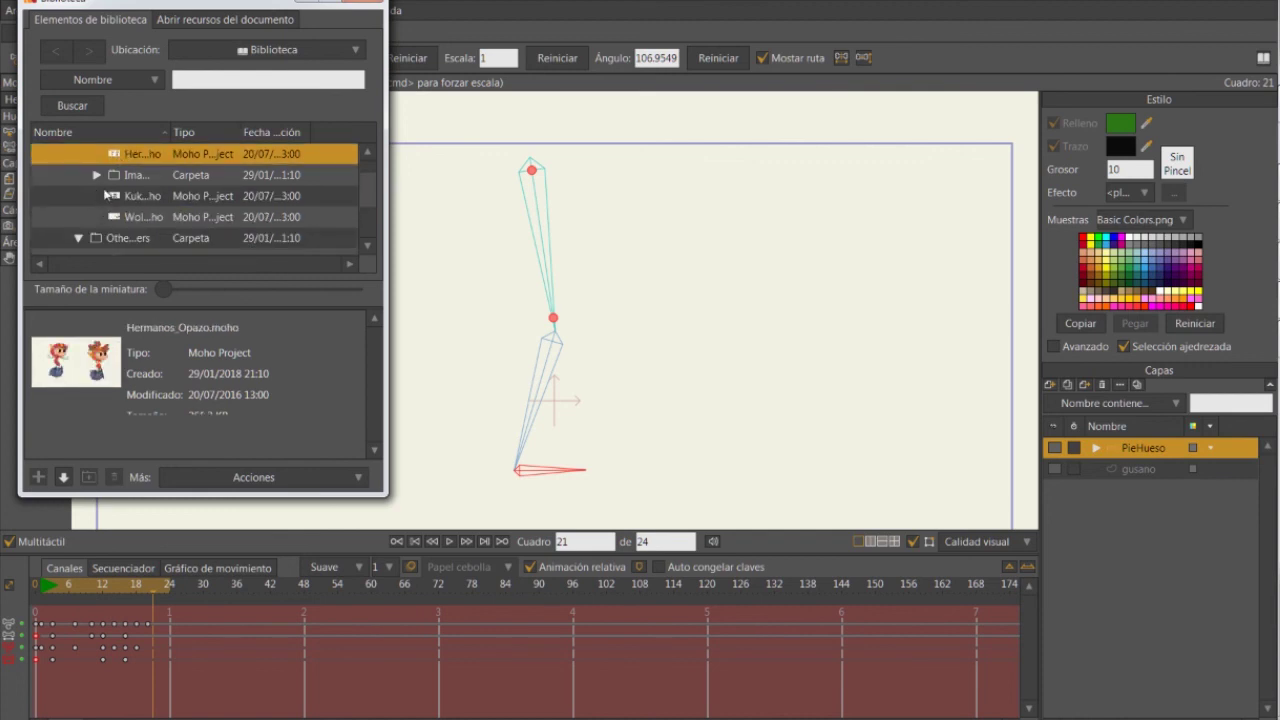
{"action": "left_click", "coordinate": [110, 196]}
{"action": "left_click", "coordinate": [118, 218]}
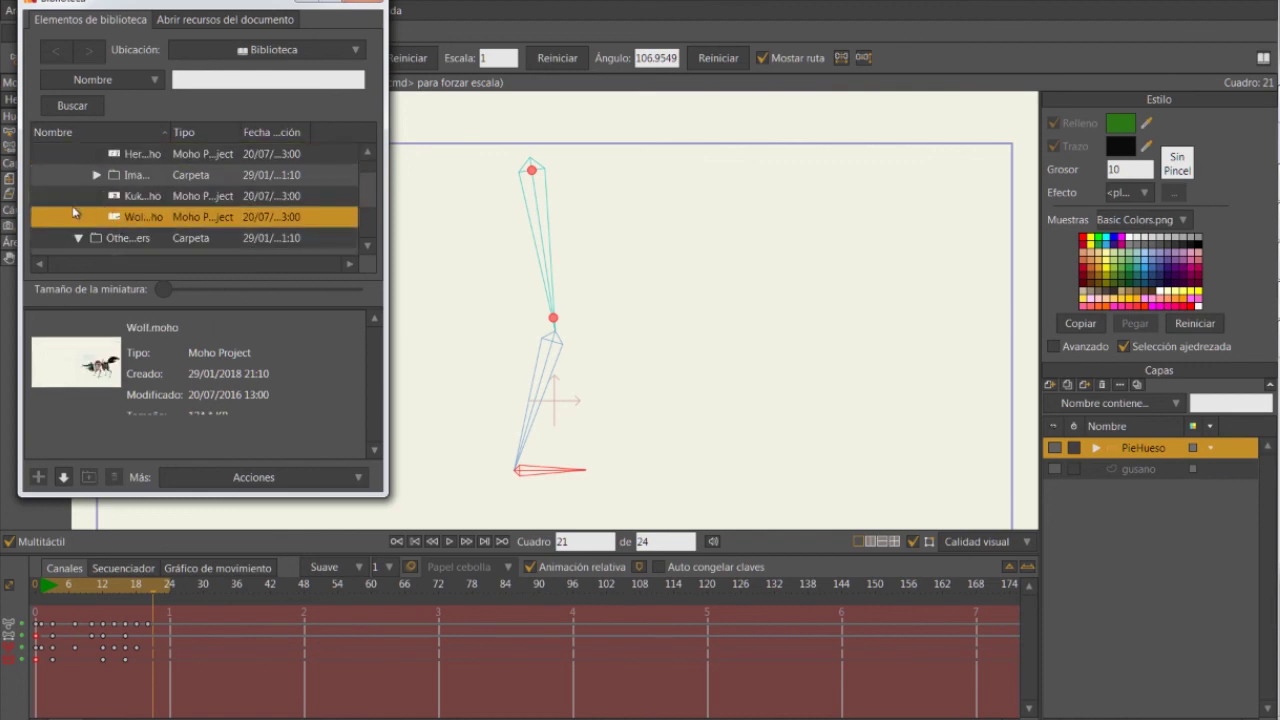
Preview the character projects in the folder after Moho 12, including Dexter and Jace.
{"action": "scroll", "coordinate": [73, 212], "scroll_direction": "down", "scroll_amount": 2}
{"action": "left_click", "coordinate": [110, 217]}
{"action": "left_click", "coordinate": [117, 240]}
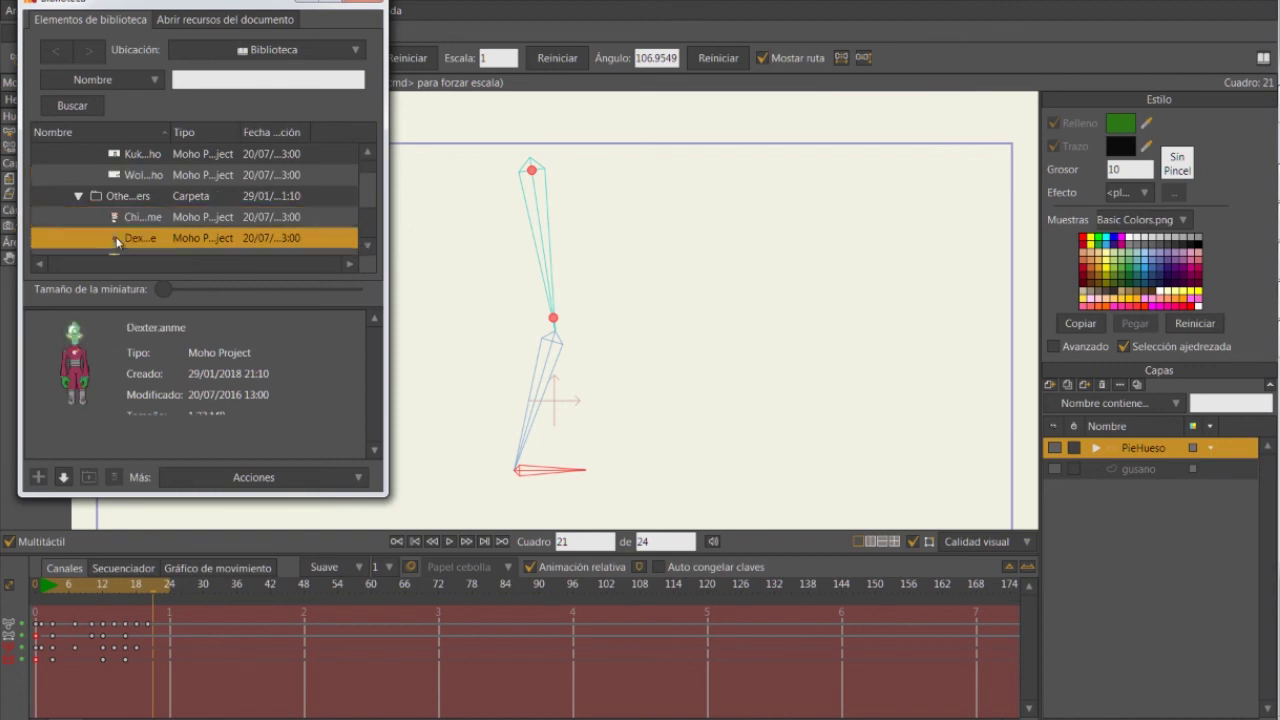
{"action": "scroll", "coordinate": [116, 238], "scroll_direction": "down", "scroll_amount": 2}
{"action": "left_click", "coordinate": [113, 218]}
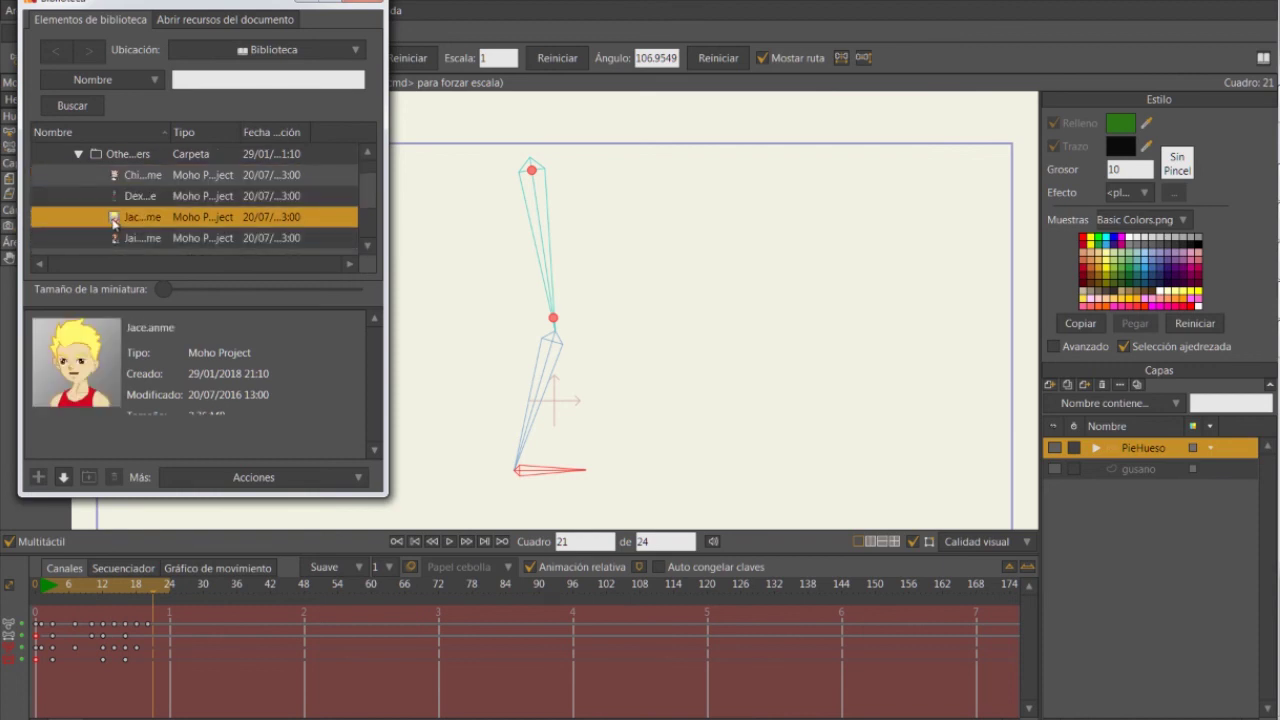
{"action": "scroll", "coordinate": [116, 222], "scroll_direction": "down", "scroll_amount": 2}
{"action": "left_click", "coordinate": [118, 218]}
Insert the Jai character from the library into the document and close the library window.
{"action": "left_click", "coordinate": [118, 198]}
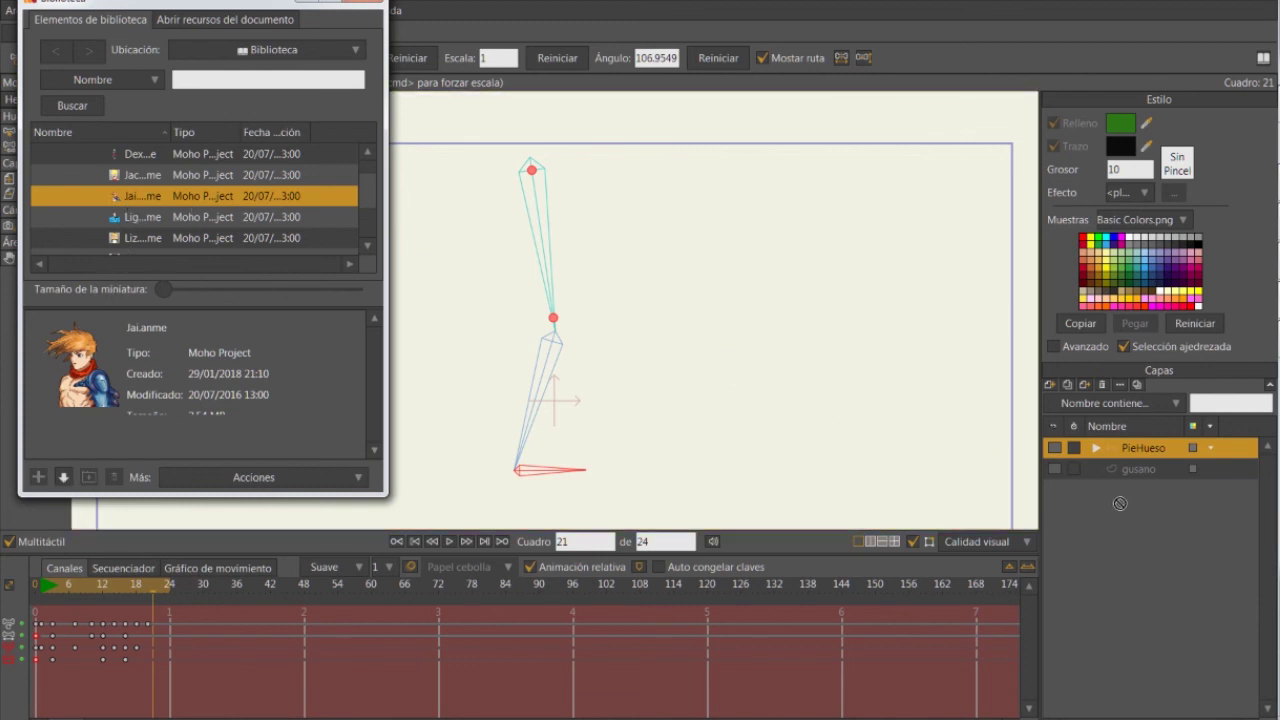
{"action": "double_click", "coordinate": [130, 198]}
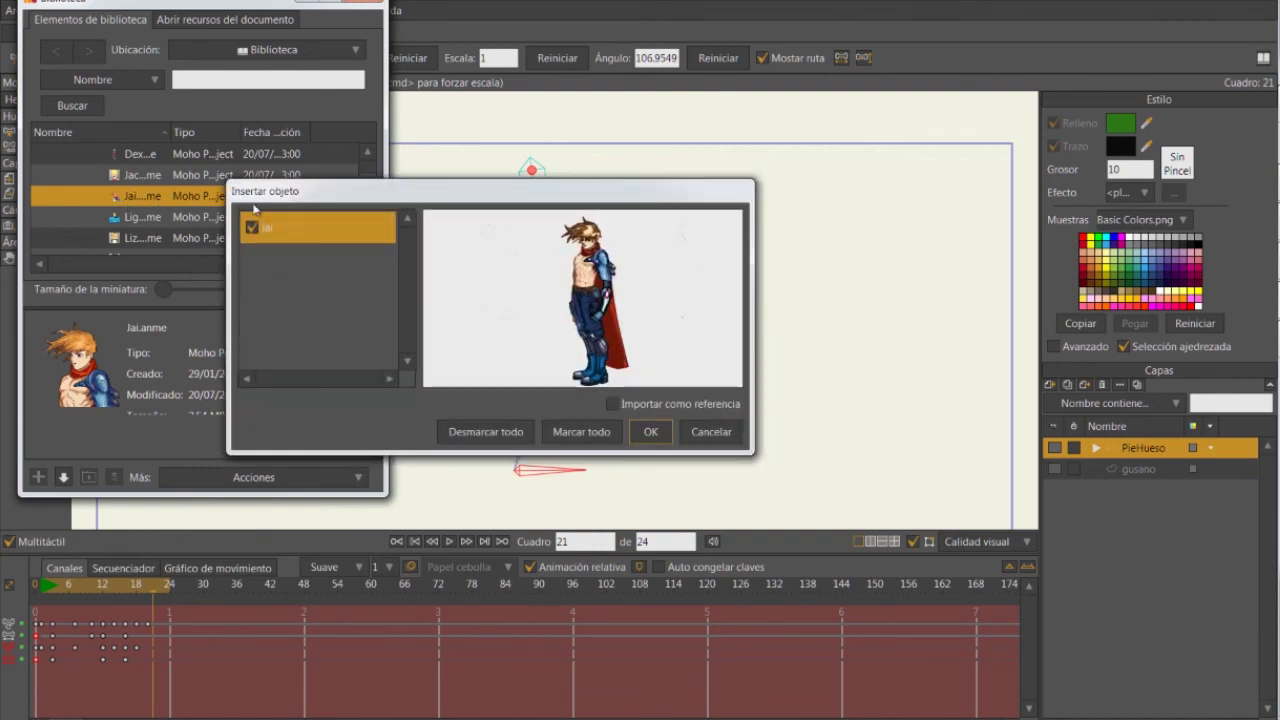
{"action": "left_click_drag", "start_coordinate": [248, 202], "coordinate": [442, 203]}
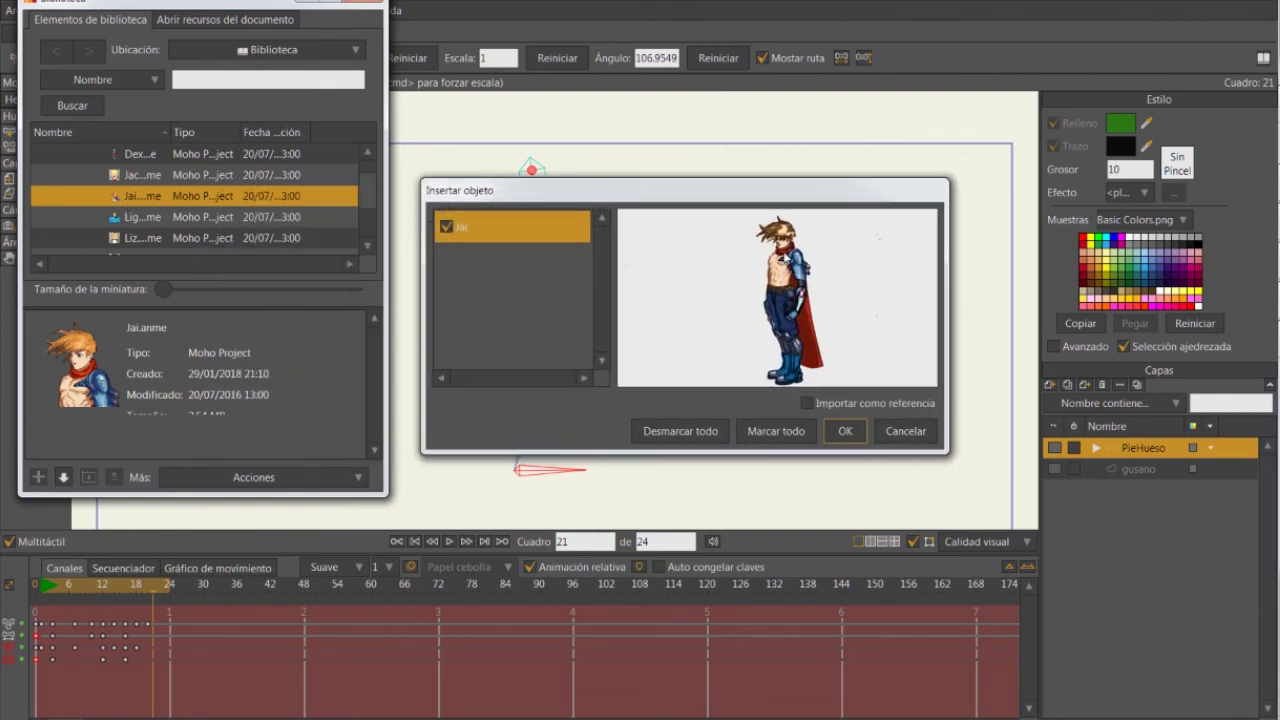
{"action": "left_click", "coordinate": [841, 432]}
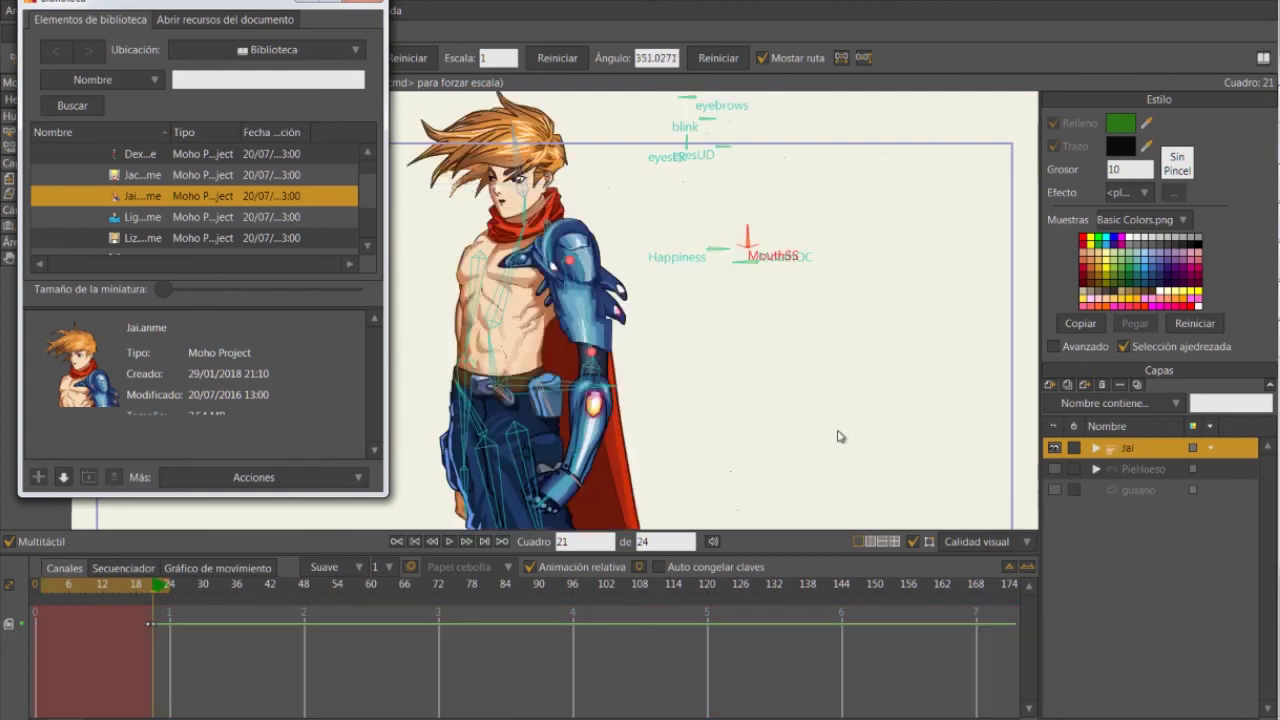
{"action": "scroll", "coordinate": [659, 330], "scroll_direction": "down", "scroll_amount": 2}
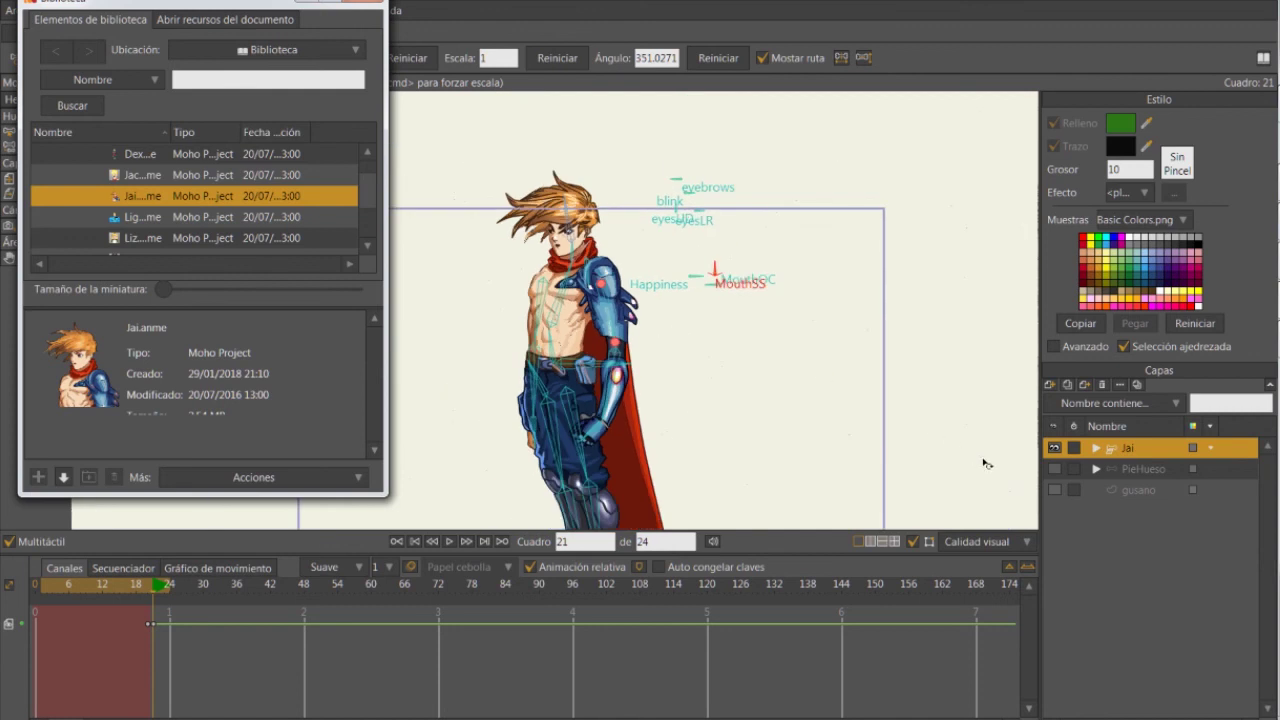
{"action": "scroll", "coordinate": [582, 328], "scroll_direction": "down", "scroll_amount": 2}
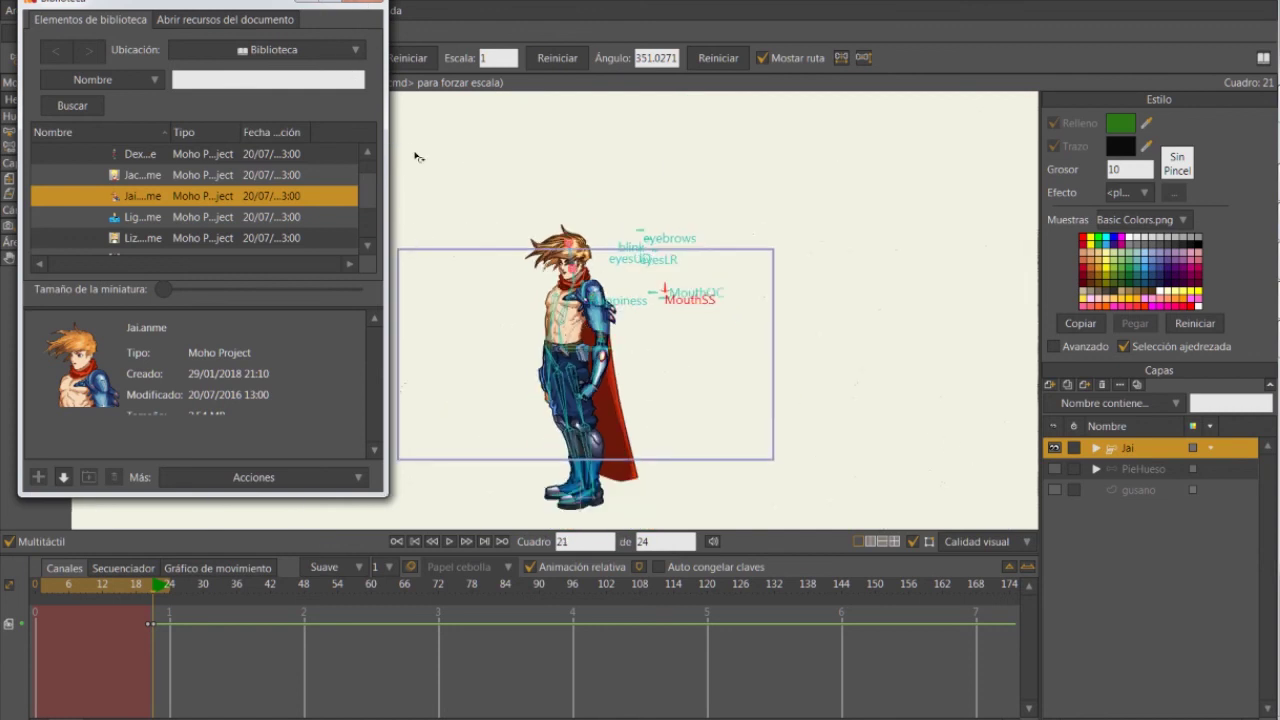
{"action": "left_click", "coordinate": [372, 4]}
Rotate Jai's eyebrows, blink, eyesUD and eyesLR control bones at frame 21 to change the eye expression.
{"action": "scroll", "coordinate": [549, 317], "scroll_direction": "up", "scroll_amount": 4}
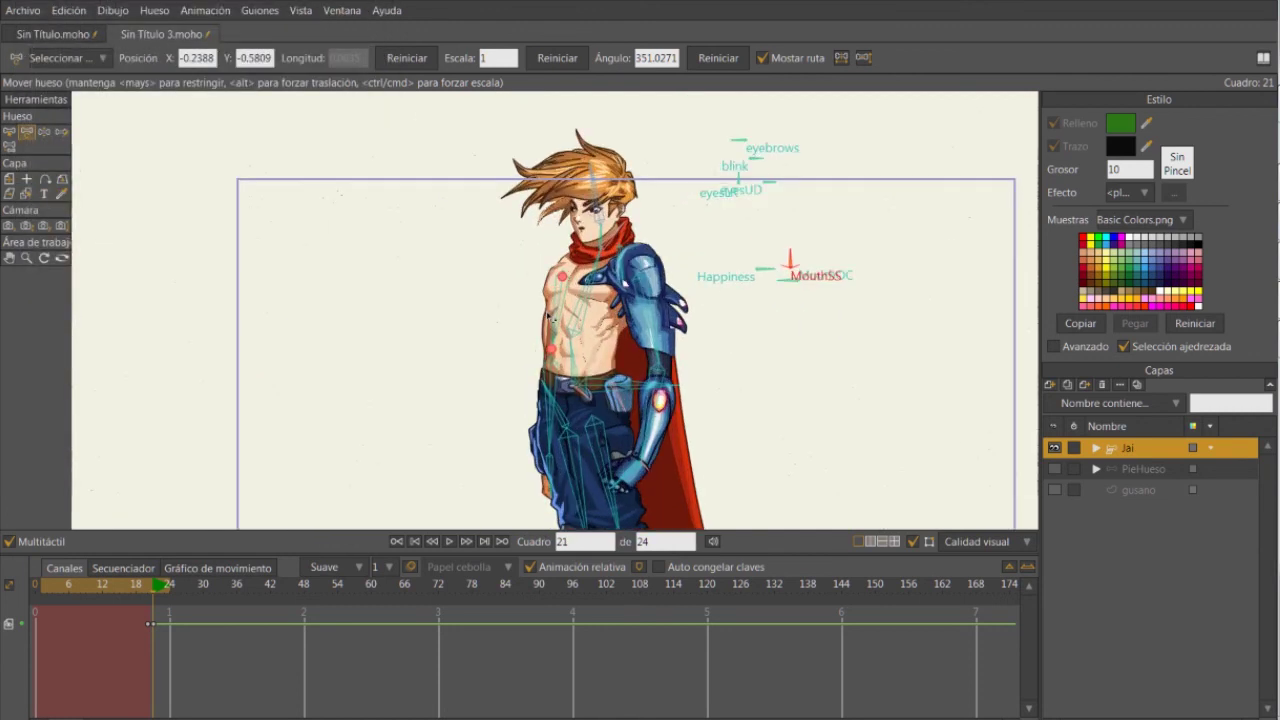
{"action": "scroll", "coordinate": [549, 317], "scroll_direction": "down", "scroll_amount": 3}
{"action": "scroll", "coordinate": [594, 382], "scroll_direction": "up", "scroll_amount": 2}
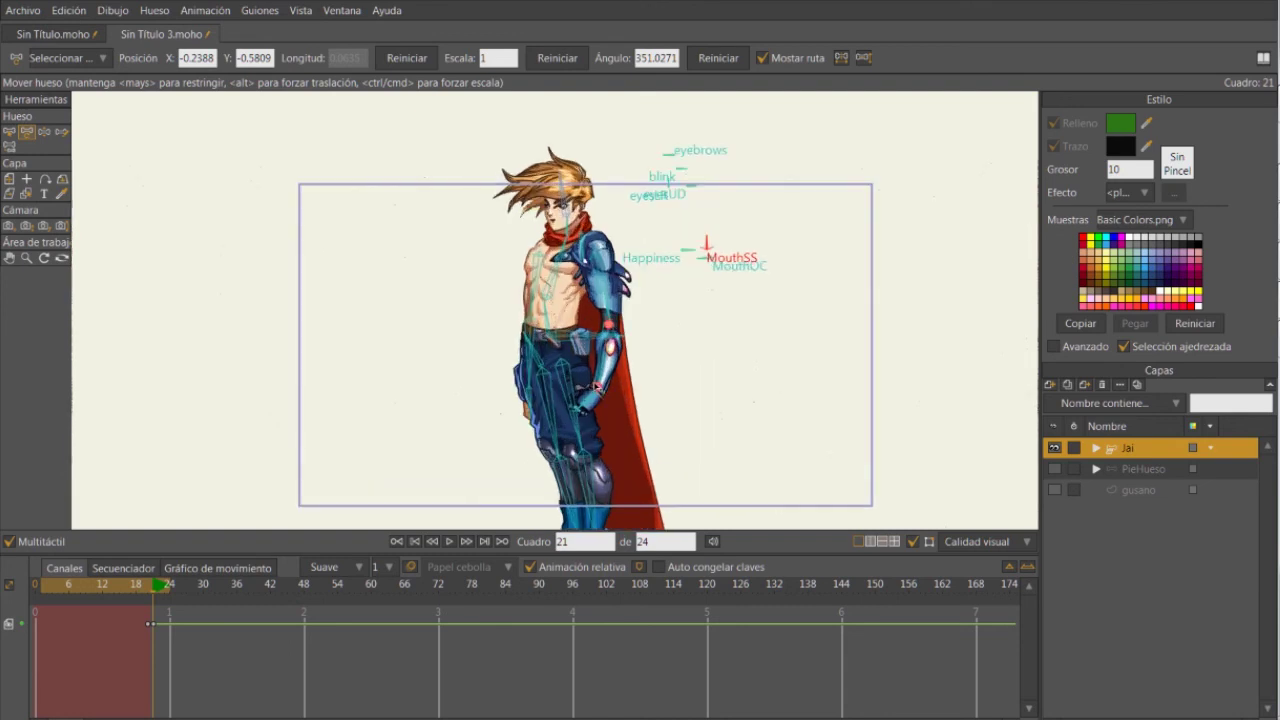
{"action": "scroll", "coordinate": [695, 245], "scroll_direction": "up", "scroll_amount": 3}
{"action": "scroll", "coordinate": [702, 215], "scroll_direction": "up", "scroll_amount": 2}
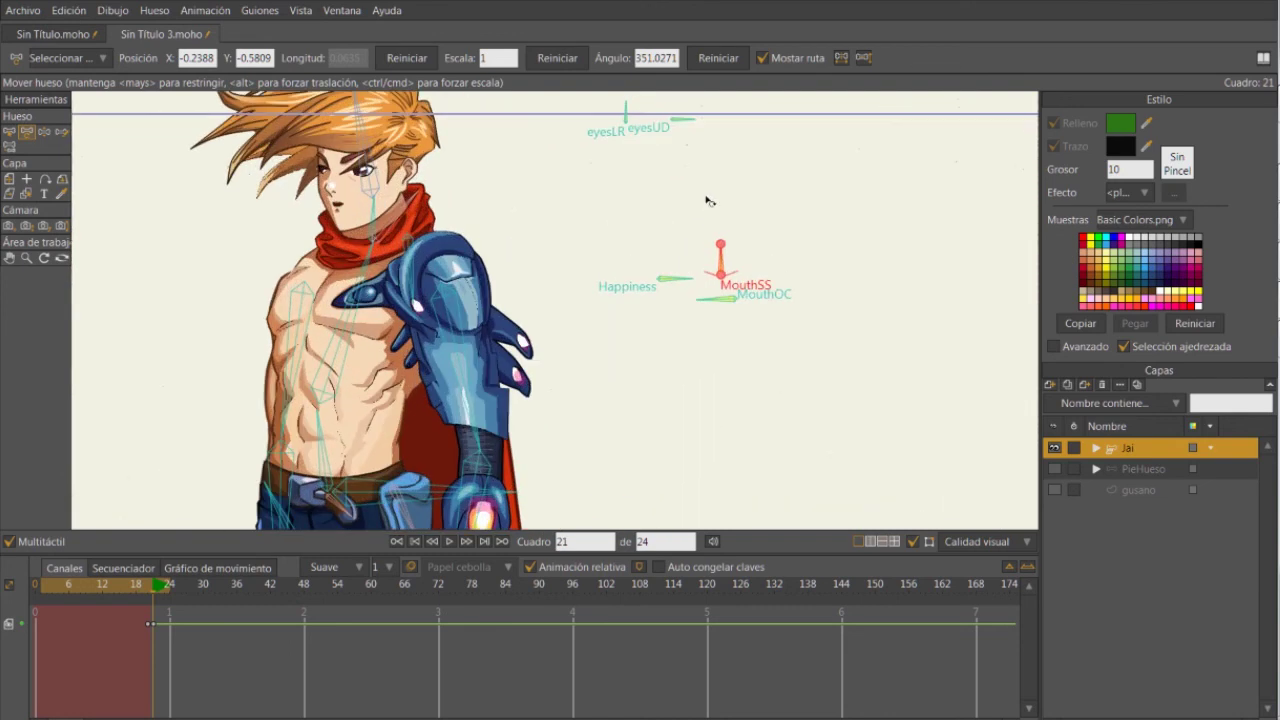
{"action": "scroll", "coordinate": [828, 170], "scroll_direction": "down", "scroll_amount": 2}
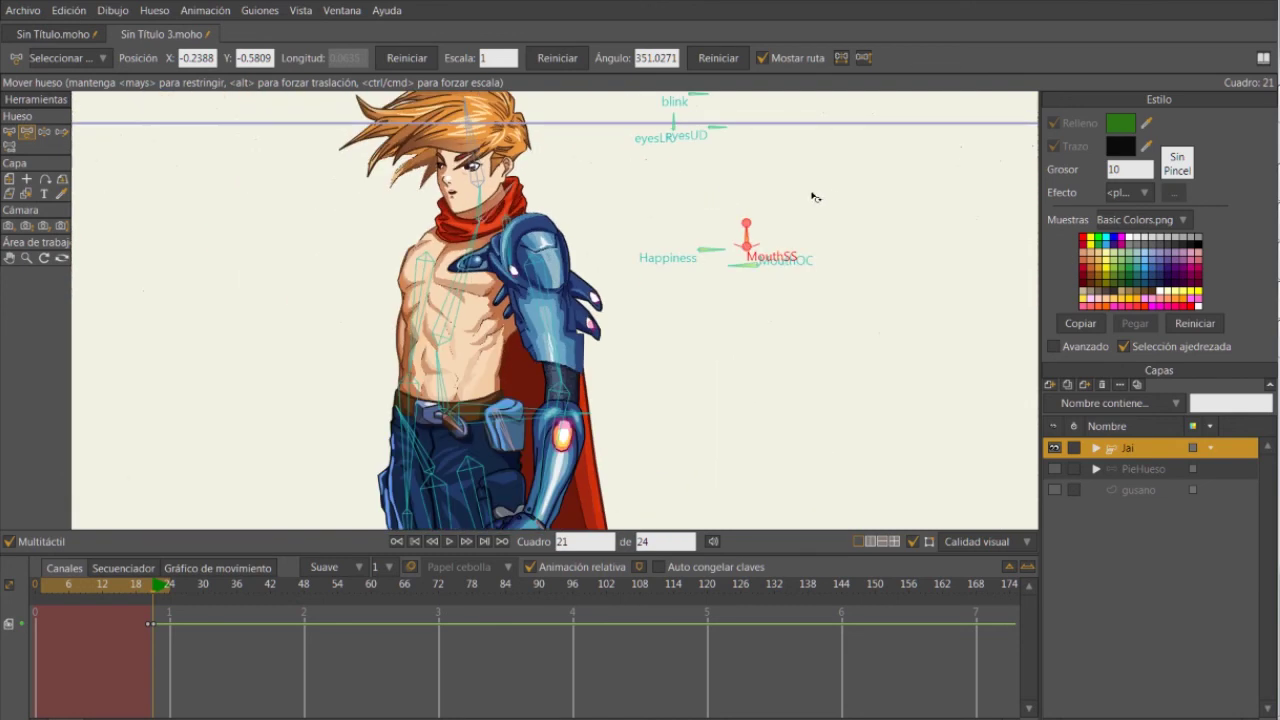
{"action": "left_click_drag", "start_coordinate": [831, 191], "coordinate": [794, 334]}
{"action": "scroll", "coordinate": [655, 263], "scroll_direction": "up", "scroll_amount": 3}
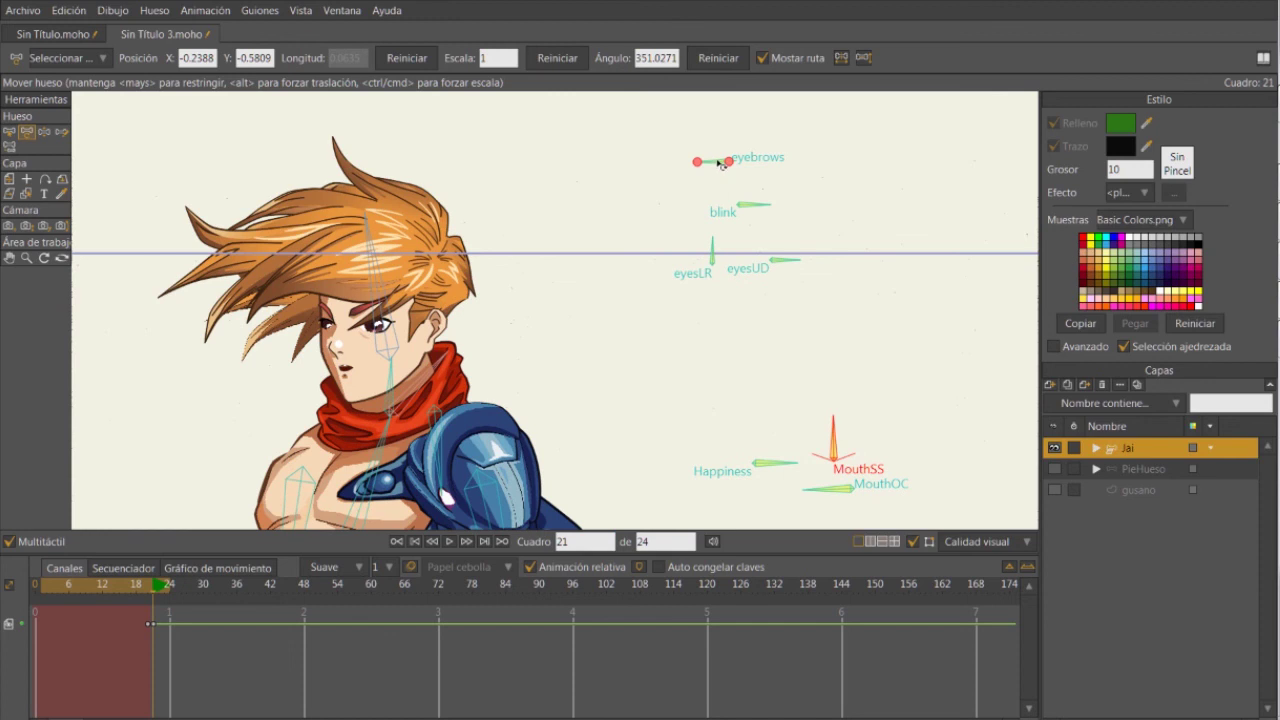
{"action": "left_click_drag", "start_coordinate": [720, 166], "coordinate": [787, 265]}
{"action": "left_click", "coordinate": [778, 260]}
{"action": "left_click_drag", "start_coordinate": [717, 238], "coordinate": [707, 242]}
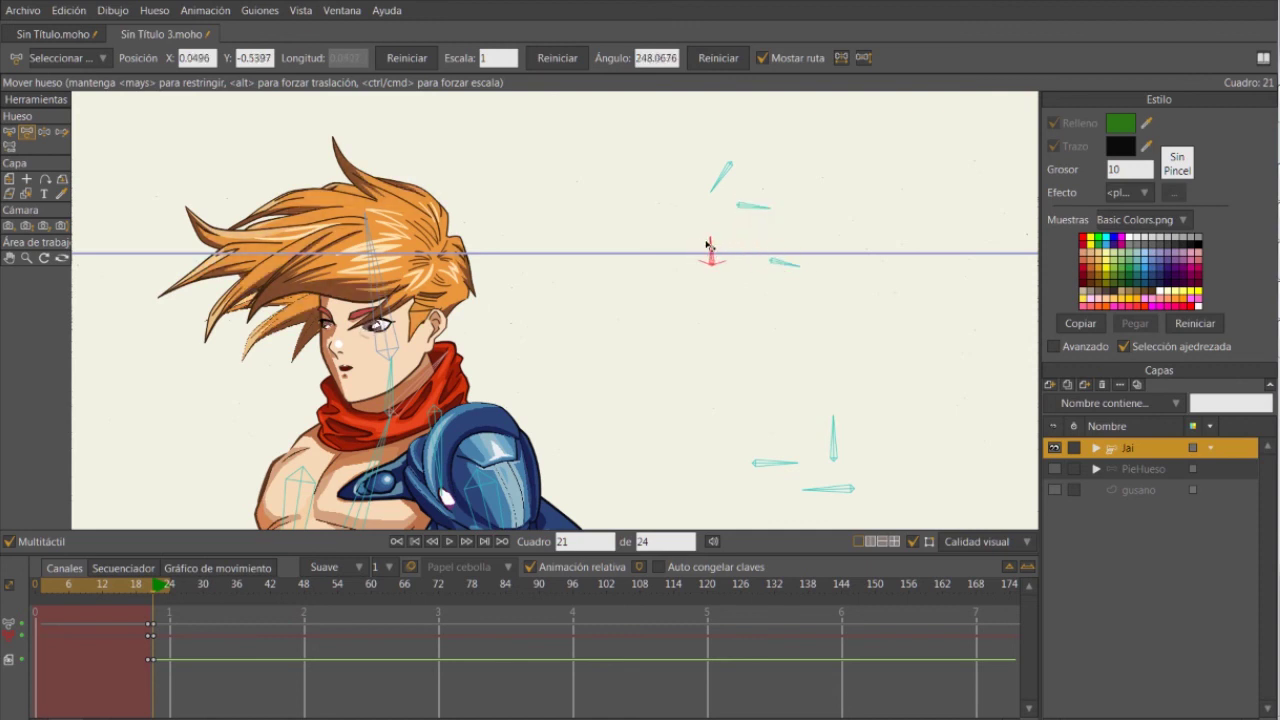
{"action": "left_click", "coordinate": [790, 260]}
Rotate Jai's Happiness and mouth control bones, and try out the movement of the head bone.
{"action": "scroll", "coordinate": [789, 243], "scroll_direction": "down", "scroll_amount": 2}
{"action": "left_click_drag", "start_coordinate": [791, 409], "coordinate": [836, 439]}
{"action": "scroll", "coordinate": [682, 330], "scroll_direction": "down", "scroll_amount": 2}
{"action": "left_click_drag", "start_coordinate": [660, 363], "coordinate": [676, 323]}
{"action": "left_click_drag", "start_coordinate": [516, 211], "coordinate": [517, 136]}
Swing the armored arm outward from the body and stretch the bare arm forward at chest height.
{"action": "scroll", "coordinate": [517, 247], "scroll_direction": "down", "scroll_amount": 2}
{"action": "scroll", "coordinate": [517, 247], "scroll_direction": "down", "scroll_amount": 1}
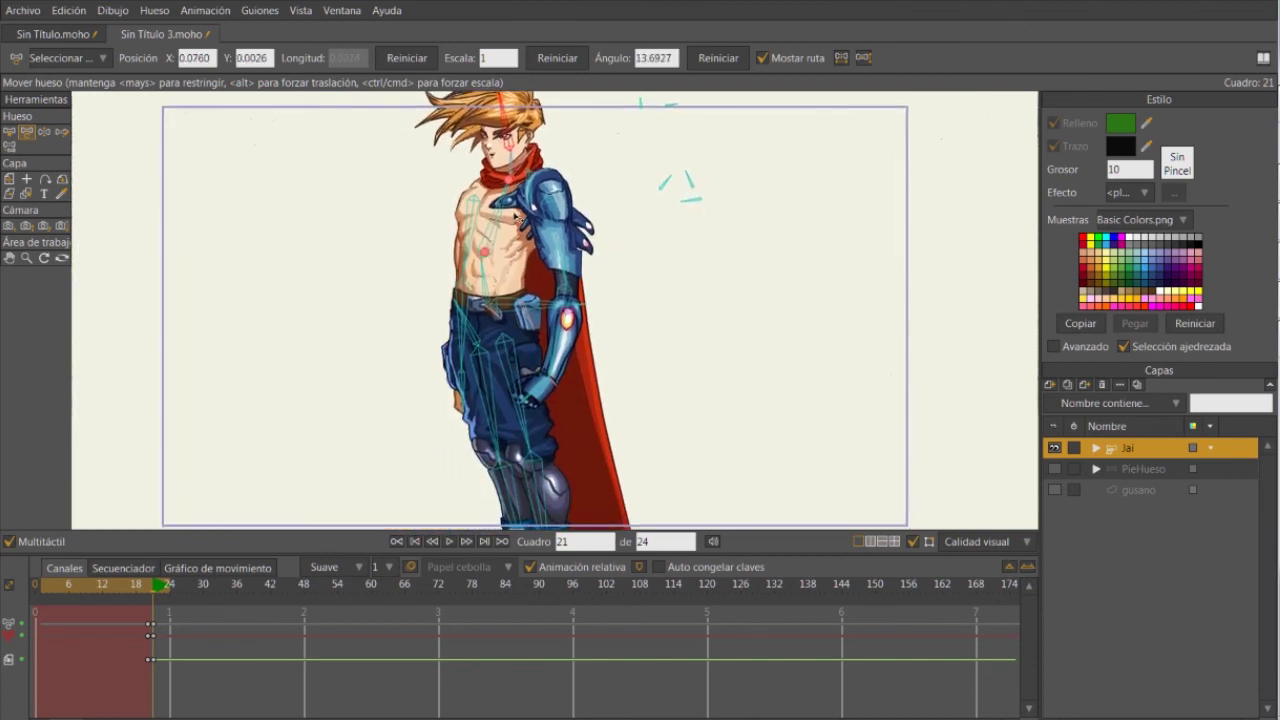
{"action": "left_click_drag", "start_coordinate": [553, 240], "coordinate": [614, 262]}
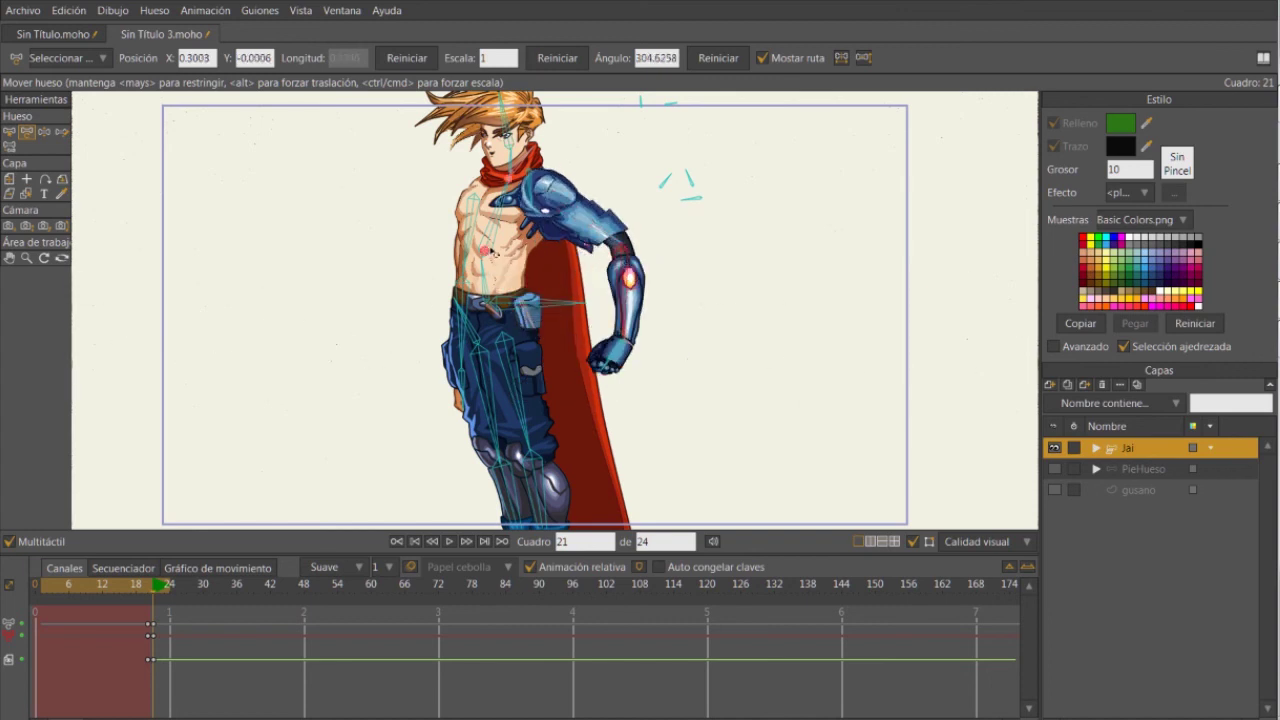
{"action": "left_click_drag", "start_coordinate": [496, 246], "coordinate": [370, 258]}
Pose Jai's legs in an open stride with the front leg forward and the rear leg back.
{"action": "scroll", "coordinate": [370, 258], "scroll_direction": "down", "scroll_amount": 3}
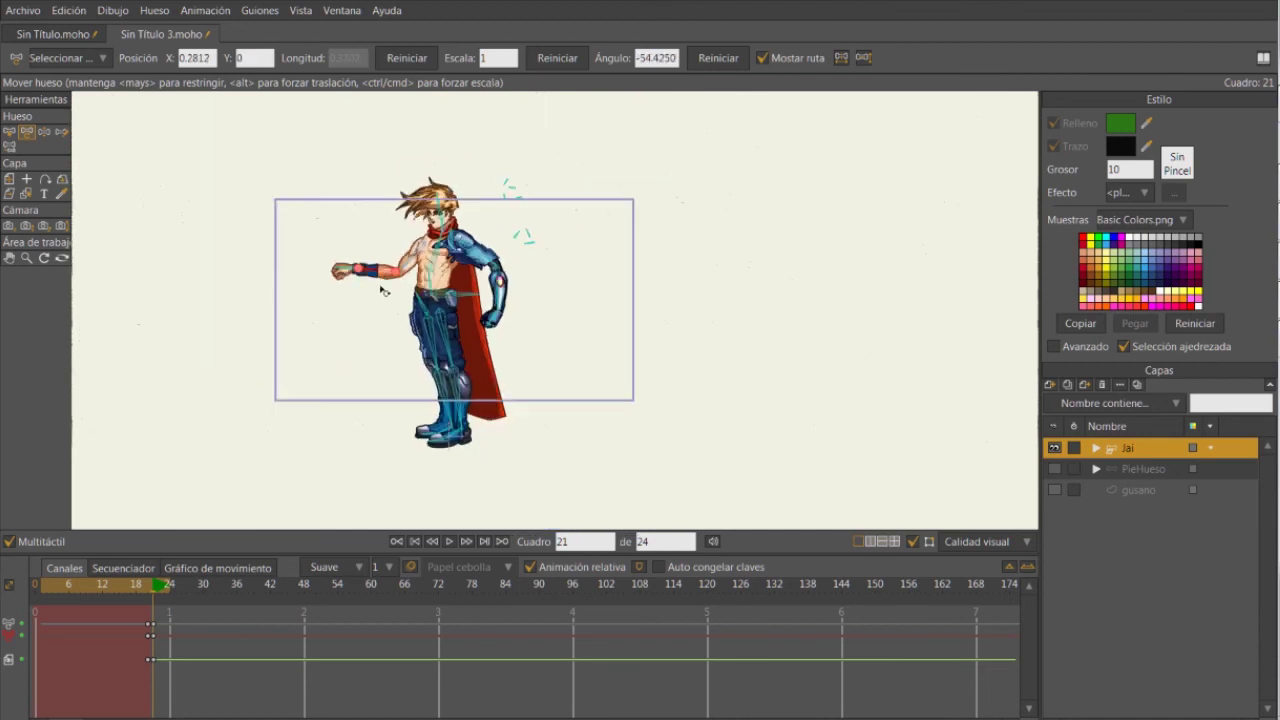
{"action": "left_click_drag", "start_coordinate": [422, 346], "coordinate": [413, 350]}
{"action": "scroll", "coordinate": [416, 351], "scroll_direction": "up", "scroll_amount": 3}
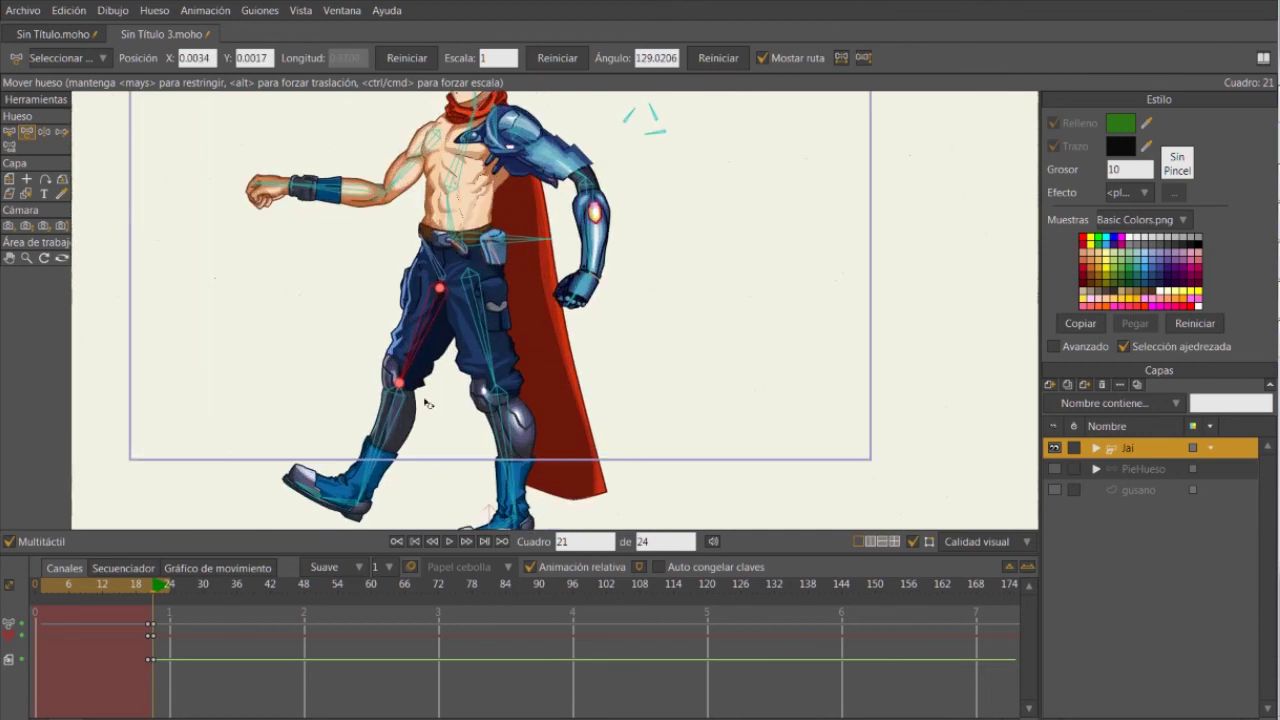
{"action": "left_click_drag", "start_coordinate": [440, 288], "coordinate": [511, 352]}
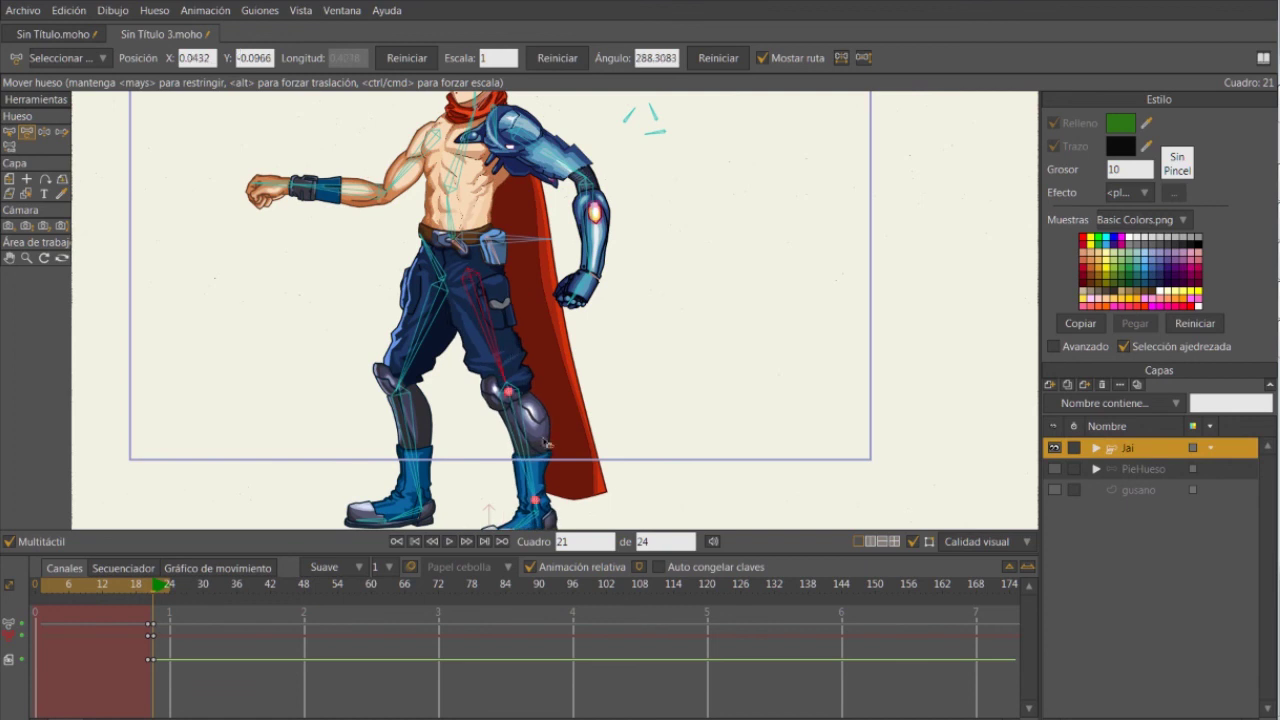
{"action": "left_click_drag", "start_coordinate": [538, 453], "coordinate": [543, 453]}
Lower the bare arm beside the body and bend the armored arm so its fist rests near the hip.
{"action": "left_click_drag", "start_coordinate": [471, 168], "coordinate": [481, 297]}
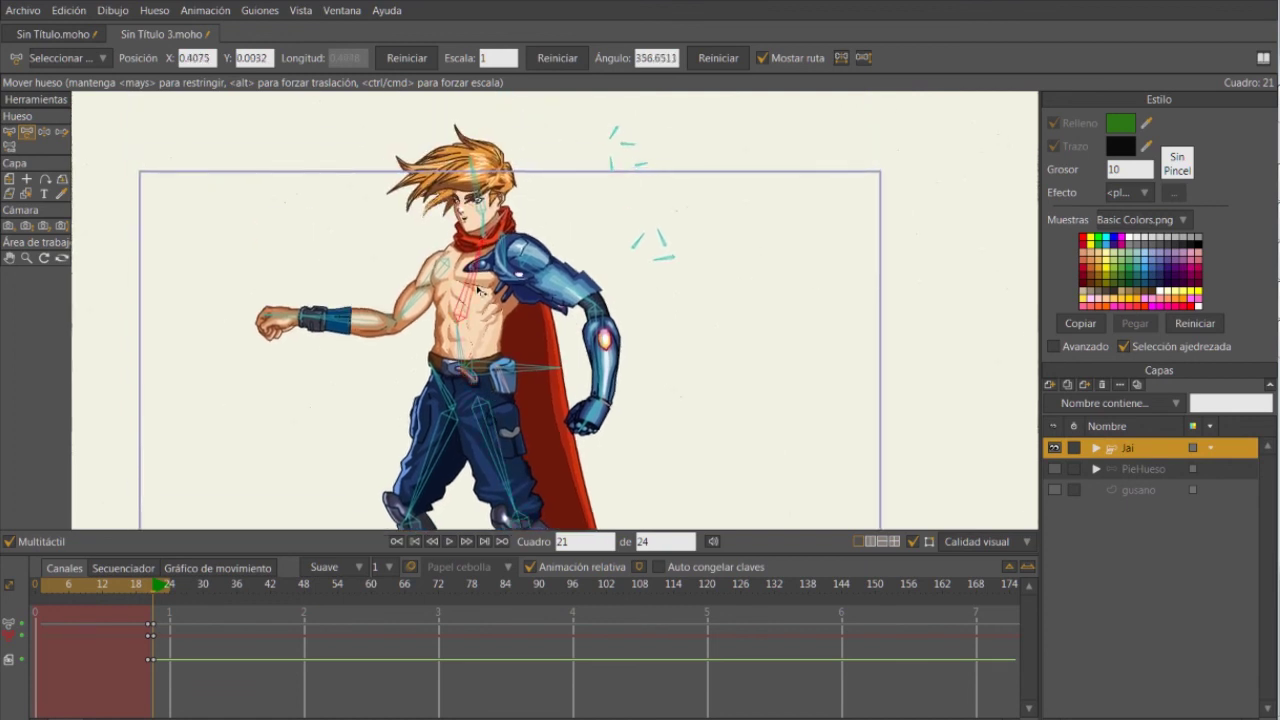
{"action": "left_click_drag", "start_coordinate": [349, 298], "coordinate": [390, 440]}
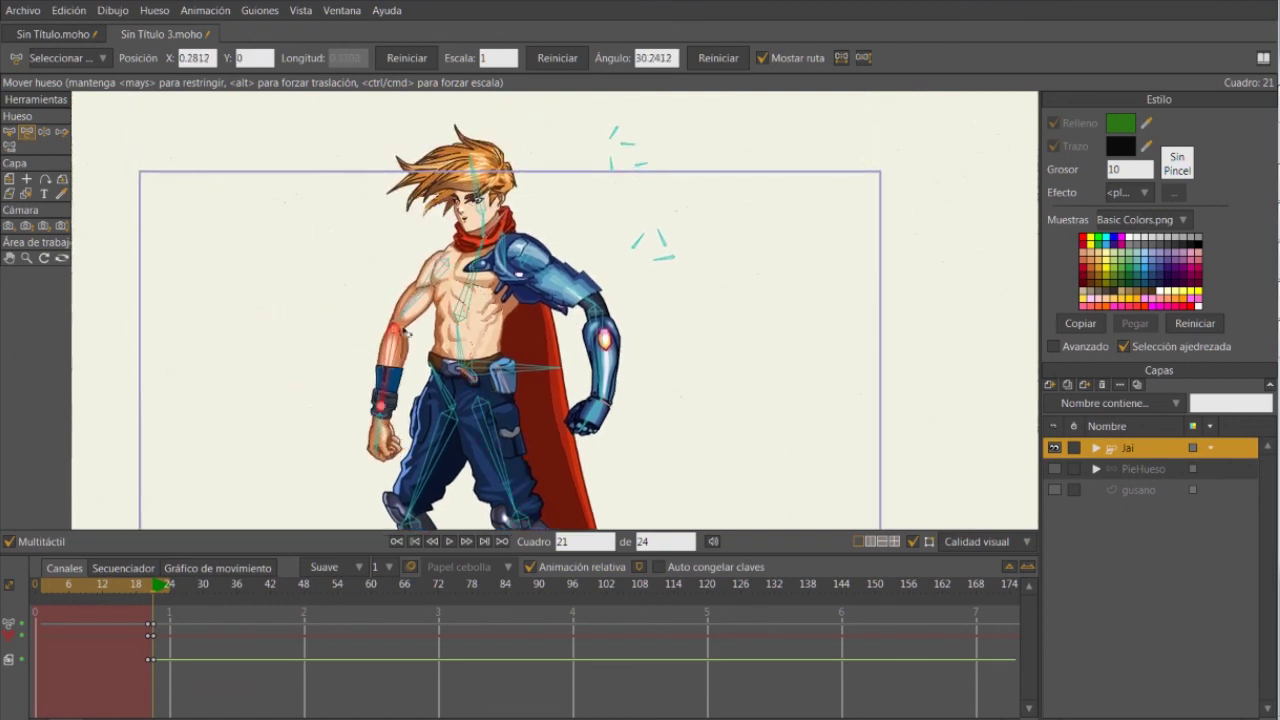
{"action": "mouse_move", "coordinate": [407, 333]}
{"action": "left_mouse_down"}
{"action": "mouse_move", "coordinate": [363, 335]}
{"action": "mouse_move", "coordinate": [372, 355]}
{"action": "mouse_move", "coordinate": [386, 346]}
{"action": "mouse_move", "coordinate": [426, 382]}
{"action": "mouse_move", "coordinate": [409, 380]}
{"action": "mouse_move", "coordinate": [431, 326]}
{"action": "left_mouse_up"}
{"action": "left_click_drag", "start_coordinate": [549, 280], "coordinate": [552, 275]}
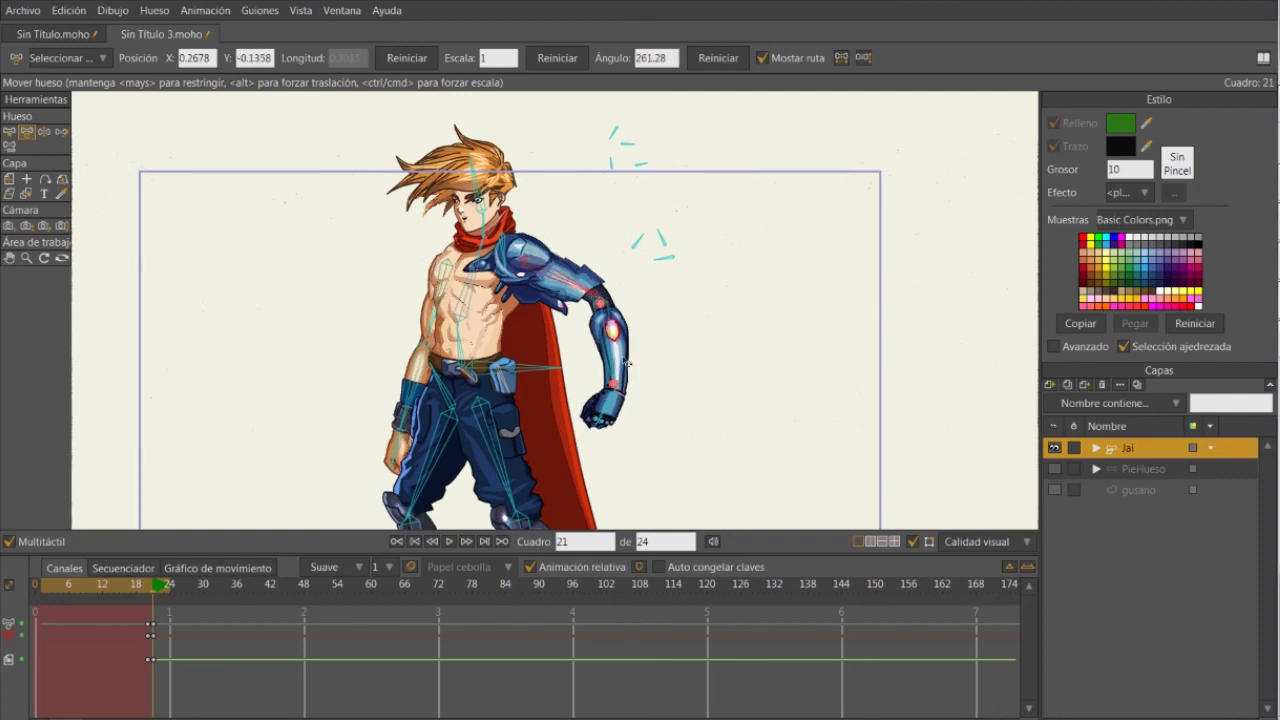
{"action": "left_click_drag", "start_coordinate": [621, 356], "coordinate": [600, 362]}
{"action": "left_click_drag", "start_coordinate": [589, 291], "coordinate": [569, 312]}
Adjust the tilt of Jai's head and rotate the MouthSS and MouthOC bones to reshape the mouth.
{"action": "left_click", "coordinate": [482, 186]}
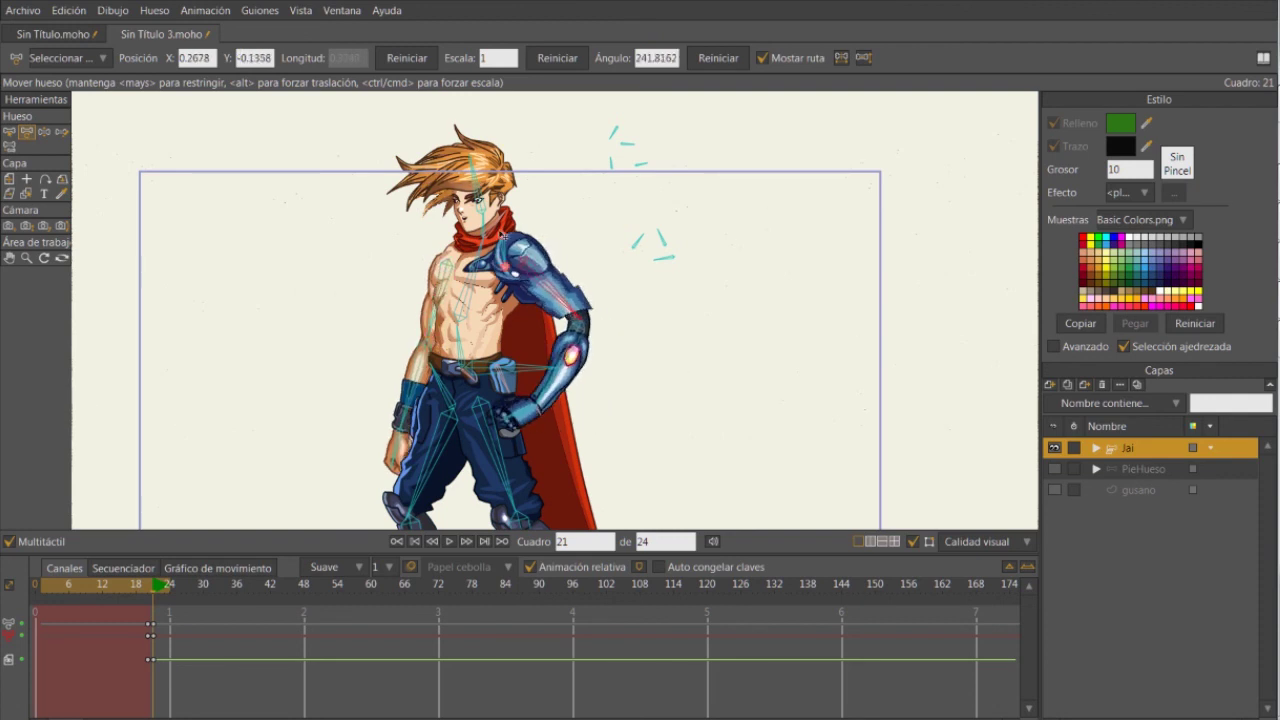
{"action": "left_click_drag", "start_coordinate": [482, 186], "coordinate": [474, 183]}
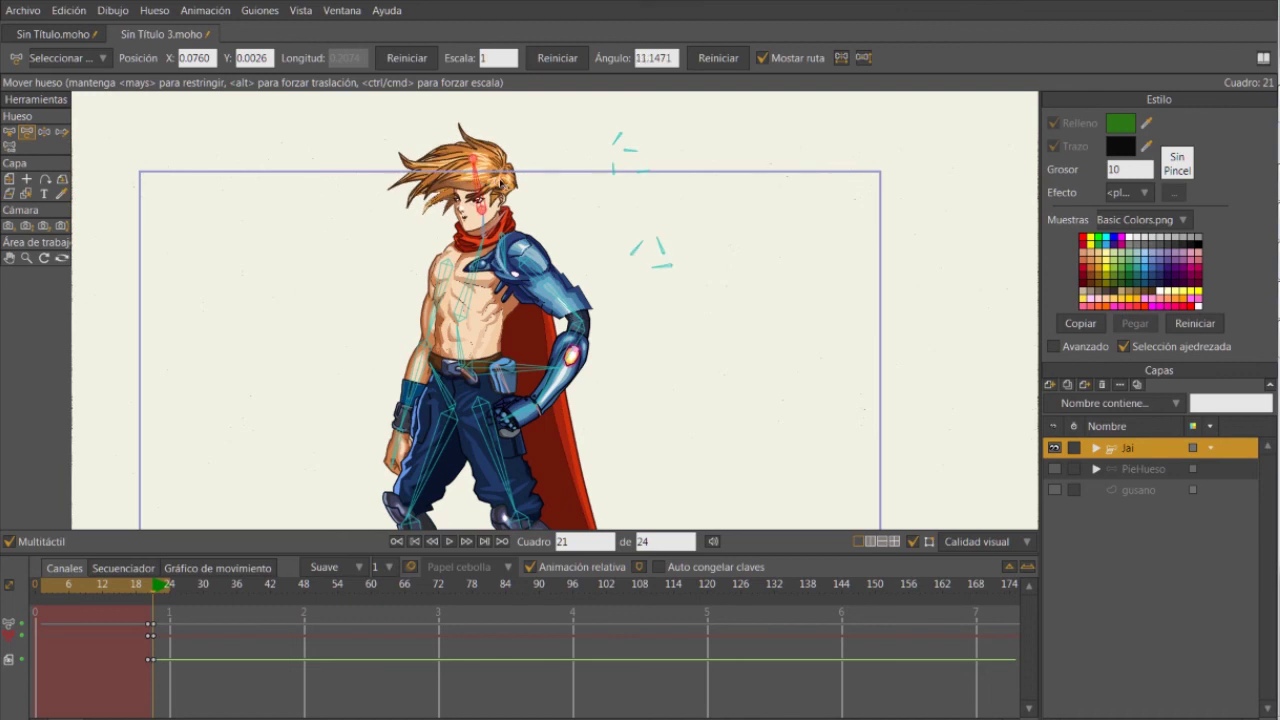
{"action": "scroll", "coordinate": [476, 182], "scroll_direction": "up", "scroll_amount": 3}
{"action": "mouse_move", "coordinate": [945, 345]}
{"action": "left_mouse_down"}
{"action": "mouse_move", "coordinate": [952, 370]}
{"action": "mouse_move", "coordinate": [918, 360]}
{"action": "mouse_move", "coordinate": [956, 335]}
{"action": "left_mouse_up"}
{"action": "mouse_move", "coordinate": [955, 414]}
{"action": "left_mouse_down"}
{"action": "mouse_move", "coordinate": [955, 385]}
{"action": "mouse_move", "coordinate": [955, 432]}
{"action": "mouse_move", "coordinate": [958, 375]}
{"action": "mouse_move", "coordinate": [960, 430]}
{"action": "mouse_move", "coordinate": [955, 395]}
{"action": "mouse_move", "coordinate": [969, 411]}
{"action": "mouse_move", "coordinate": [965, 385]}
{"action": "mouse_move", "coordinate": [955, 427]}
{"action": "left_mouse_up"}
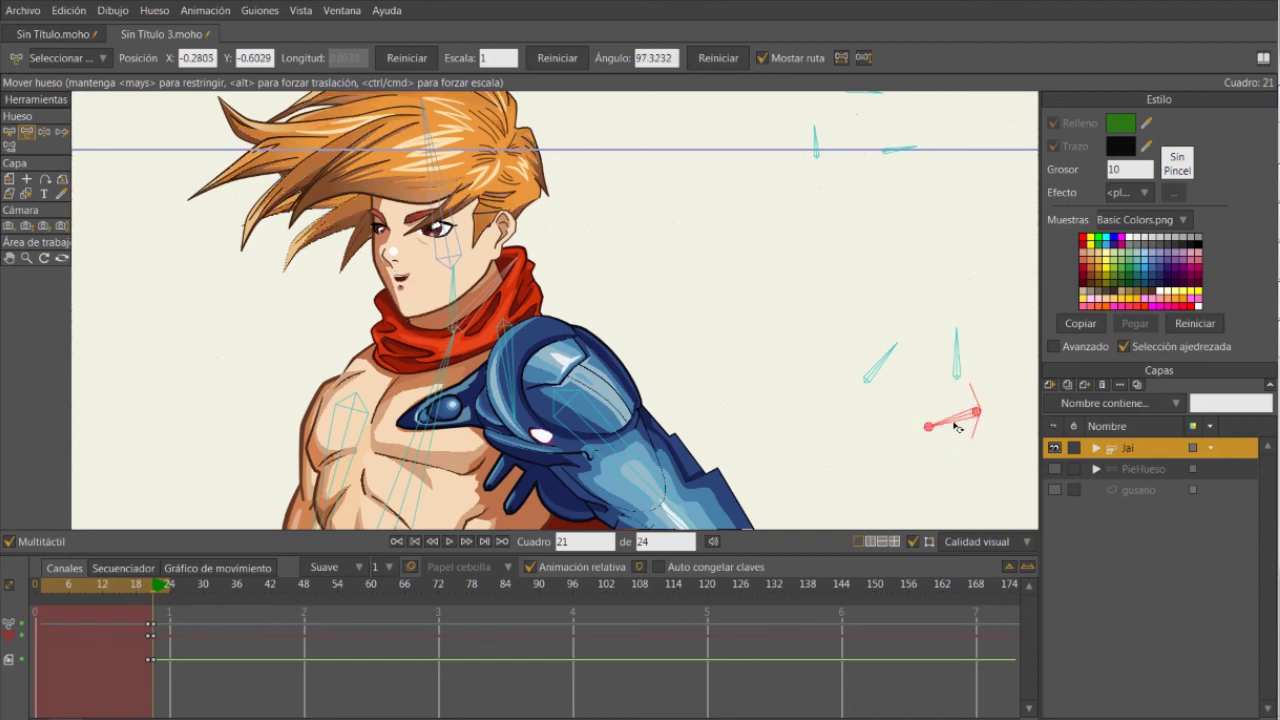